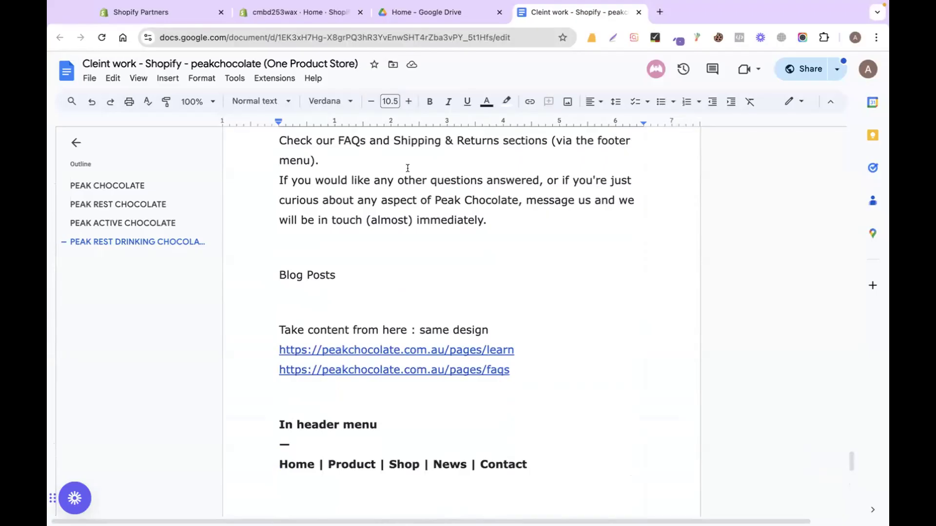
# Step: Switch to the Shopify admin and open the Pages list of the PageFly Page Builder app
pyautogui.click(285, 9)
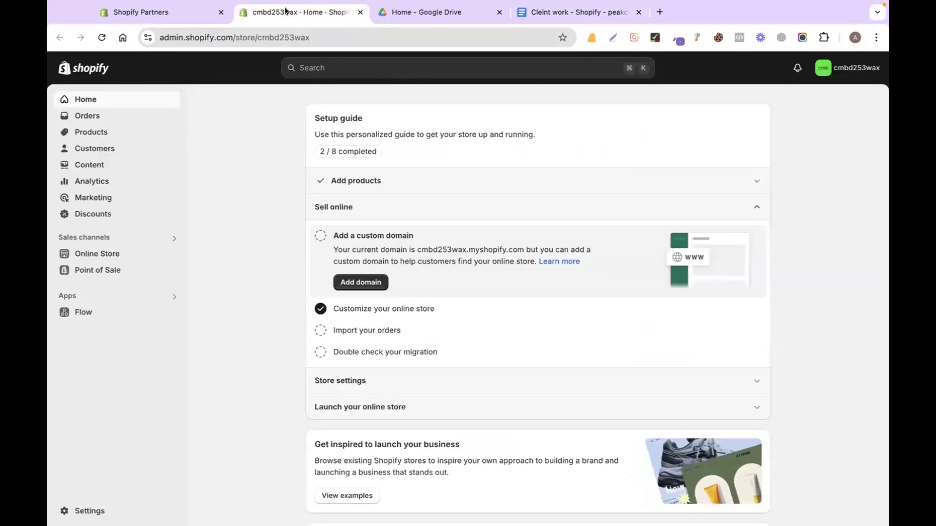
pyautogui.click(144, 299)
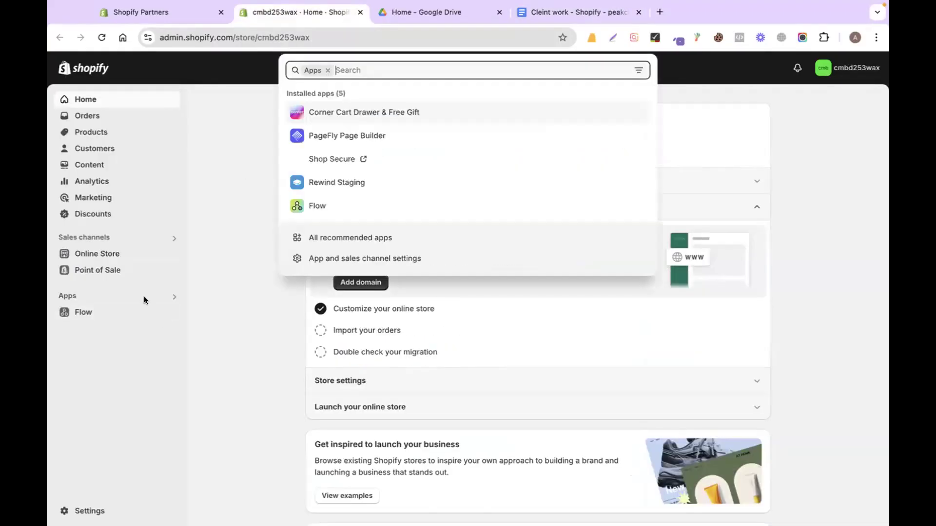
pyautogui.click(366, 129)
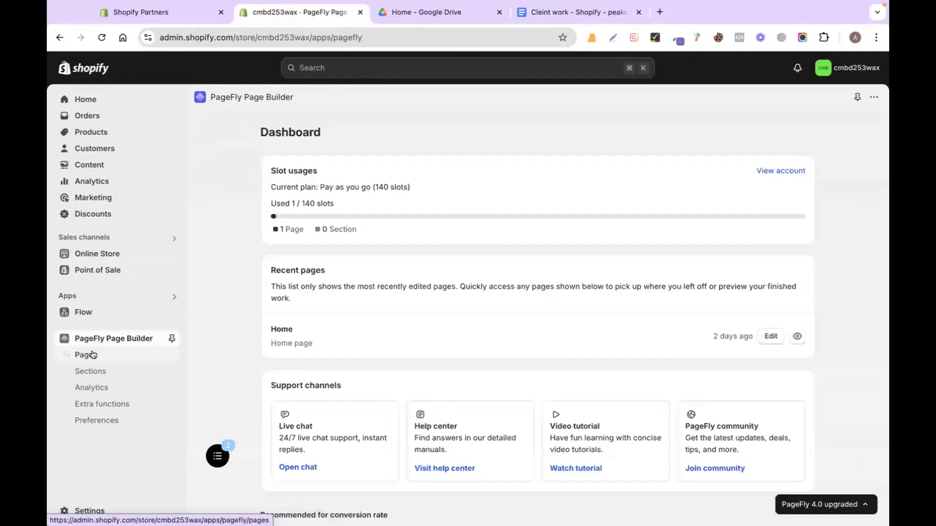
pyautogui.click(92, 354)
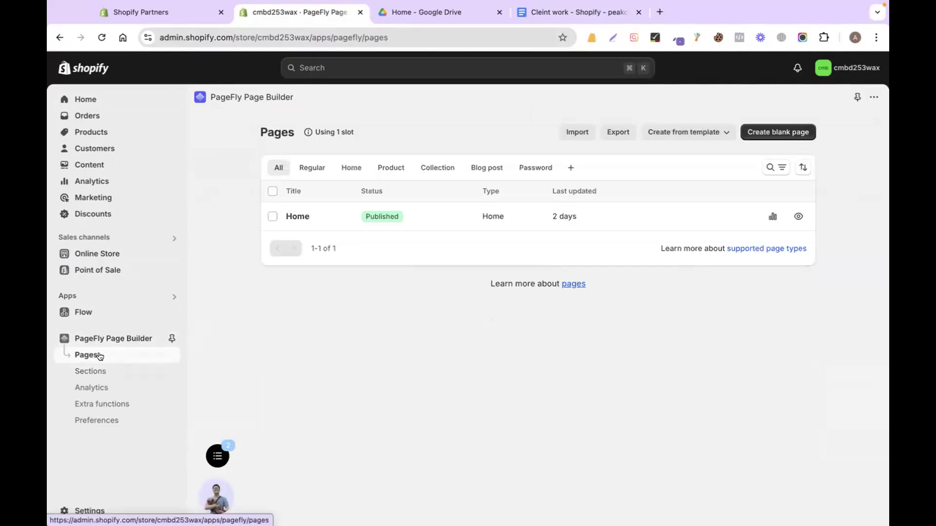
pyautogui.click(759, 130)
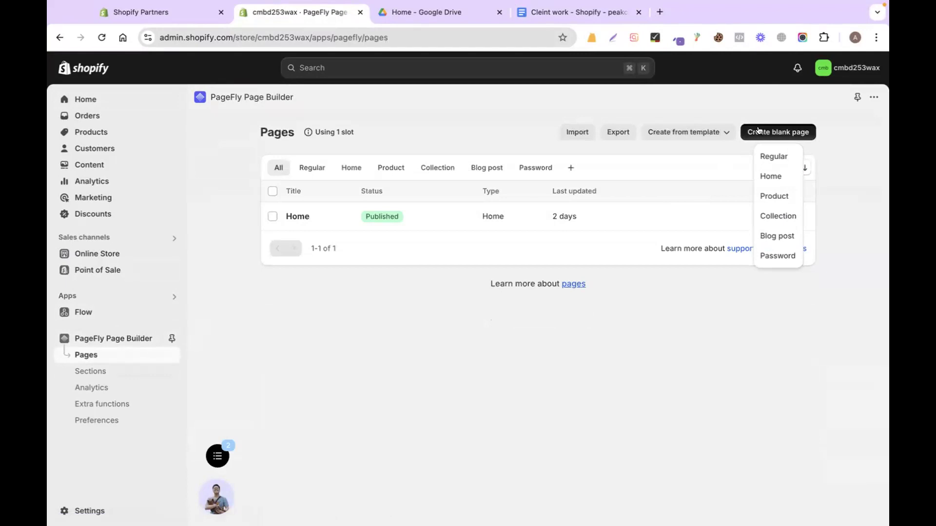
pyautogui.click(770, 156)
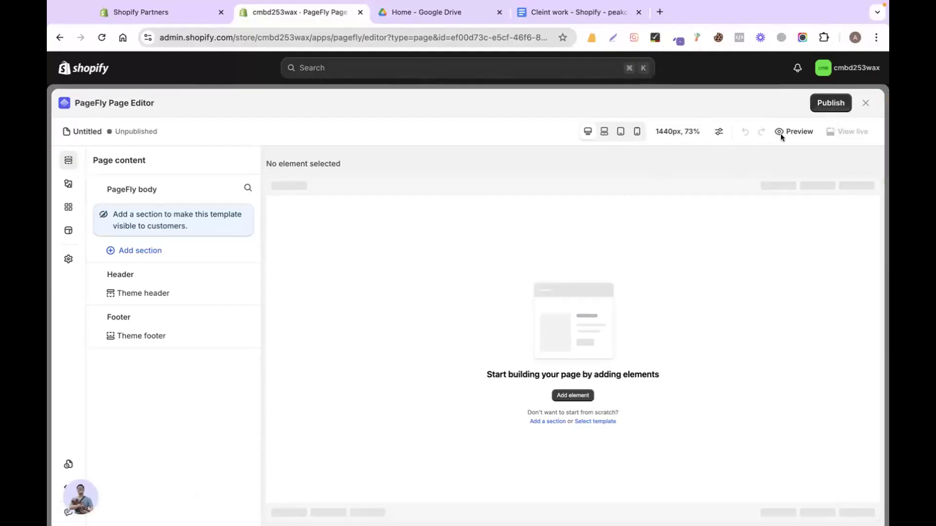
pyautogui.click(866, 102)
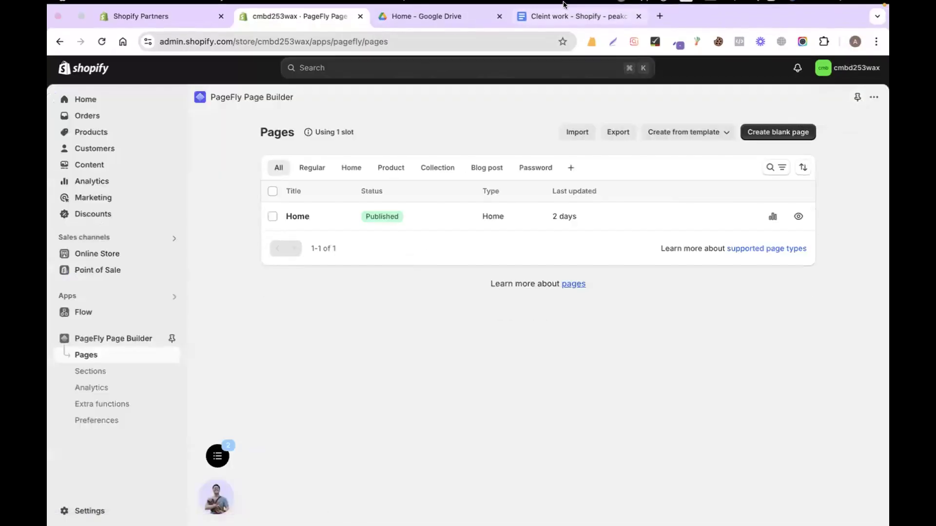
# Step: Switch to the client brief in Google Docs and examine the contact details and enquiry text for the contact page
pyautogui.moveTo(564, 23); pyautogui.dragTo(431, 23)
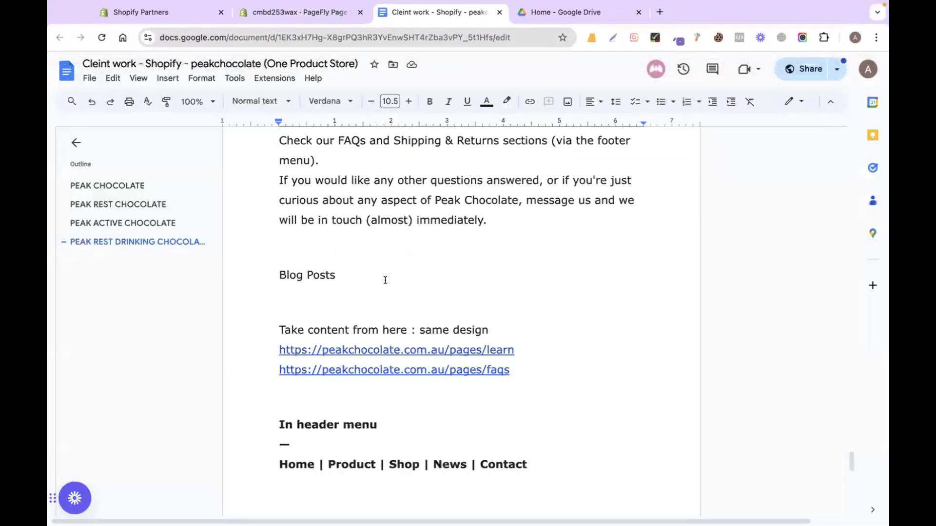
pyautogui.scroll(10, 385, 281)
pyautogui.scroll(-3, 329, 305)
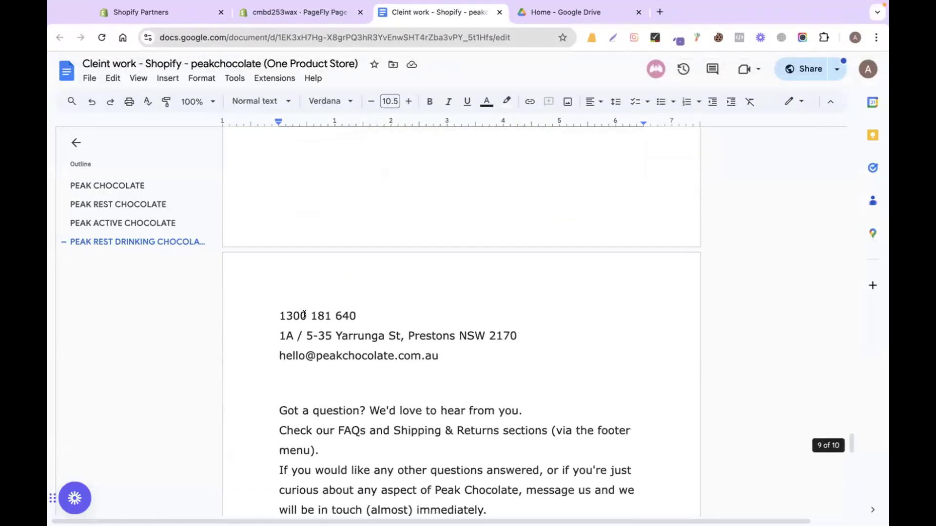
pyautogui.moveTo(270, 314); pyautogui.dragTo(471, 366)
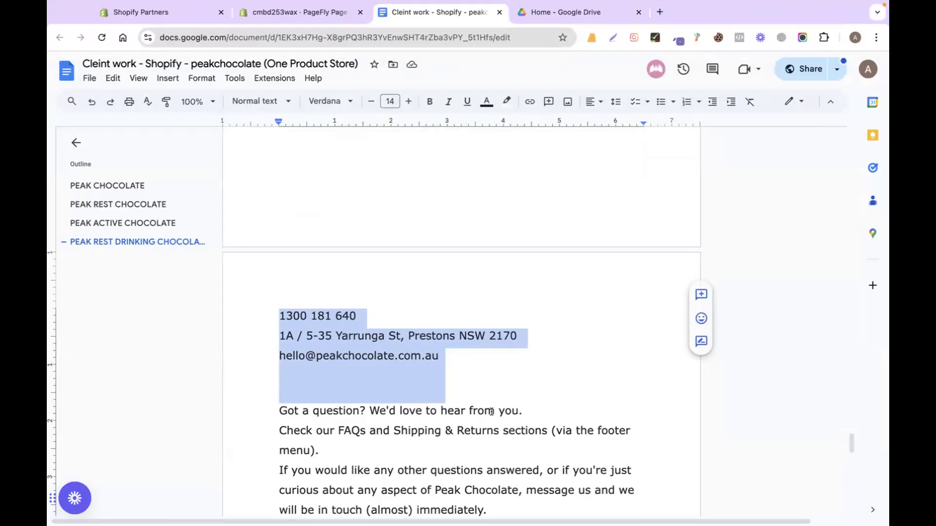
pyautogui.click(464, 374)
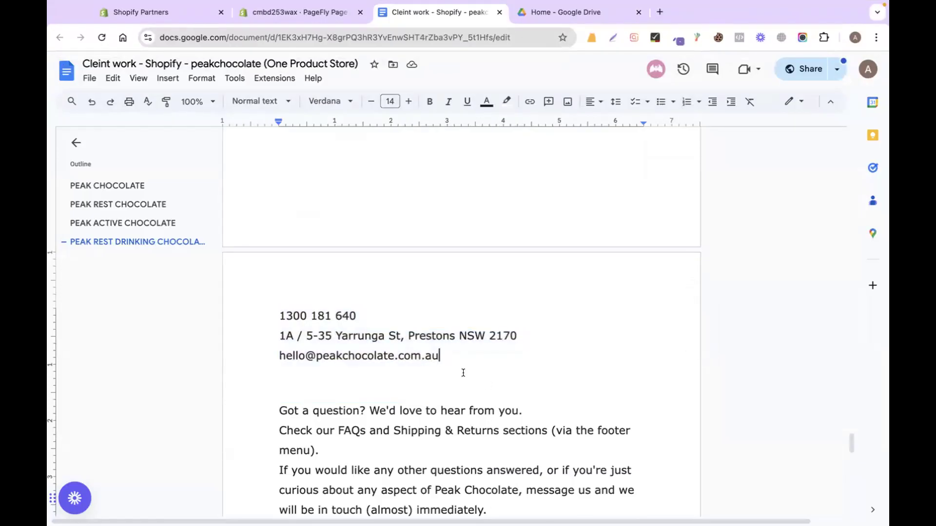
pyautogui.doubleClick(463, 373)
pyautogui.scroll(1, 463, 373)
pyautogui.moveTo(272, 331); pyautogui.dragTo(401, 326)
pyautogui.click(309, 352)
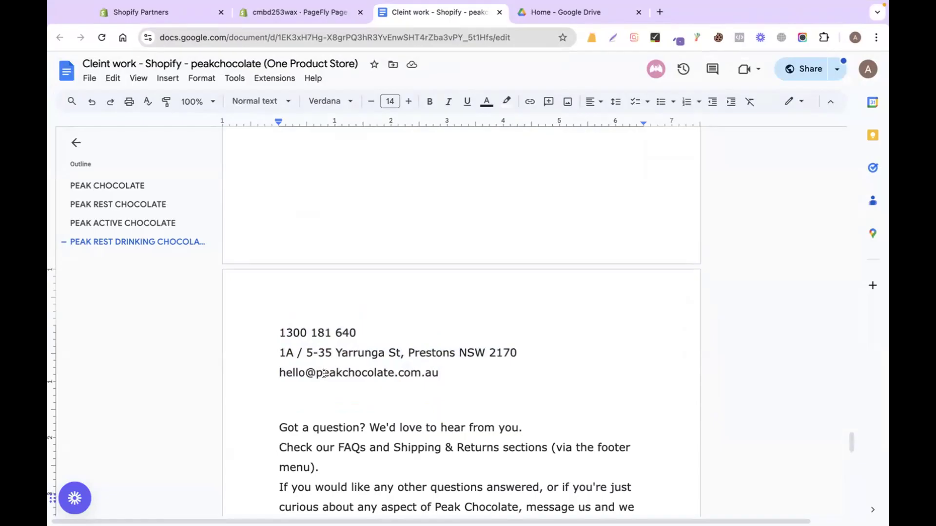
pyautogui.scroll(3, 345, 349)
pyautogui.scroll(-4, 345, 349)
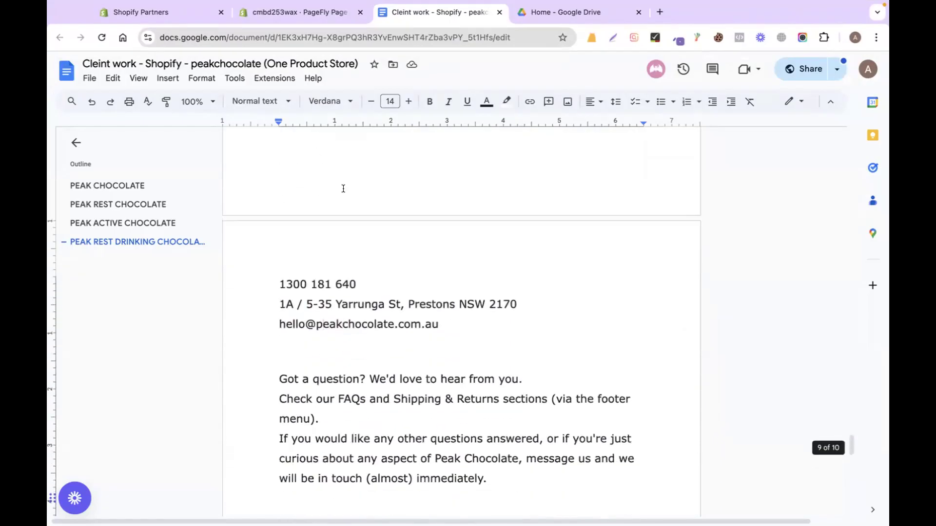
# Step: Return to the PageFly Pages list in the Shopify admin
pyautogui.click(271, 13)
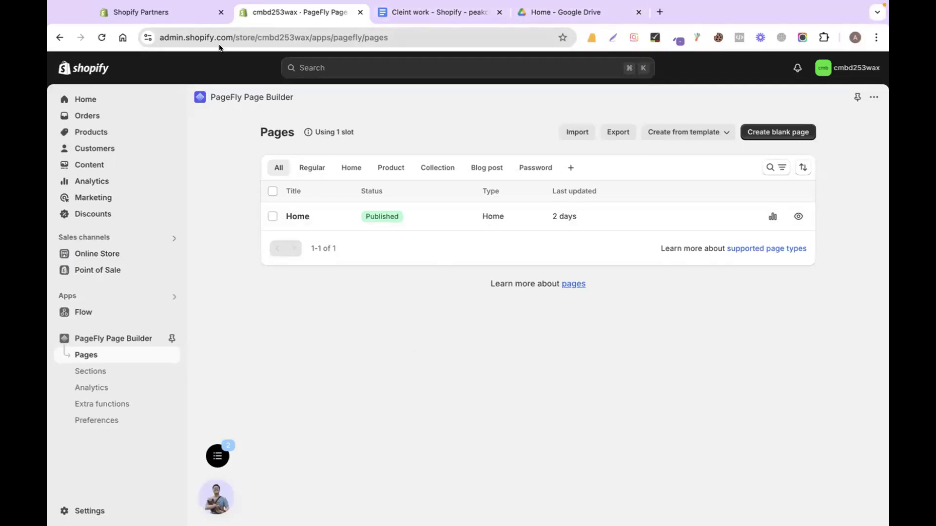
pyautogui.click(91, 371)
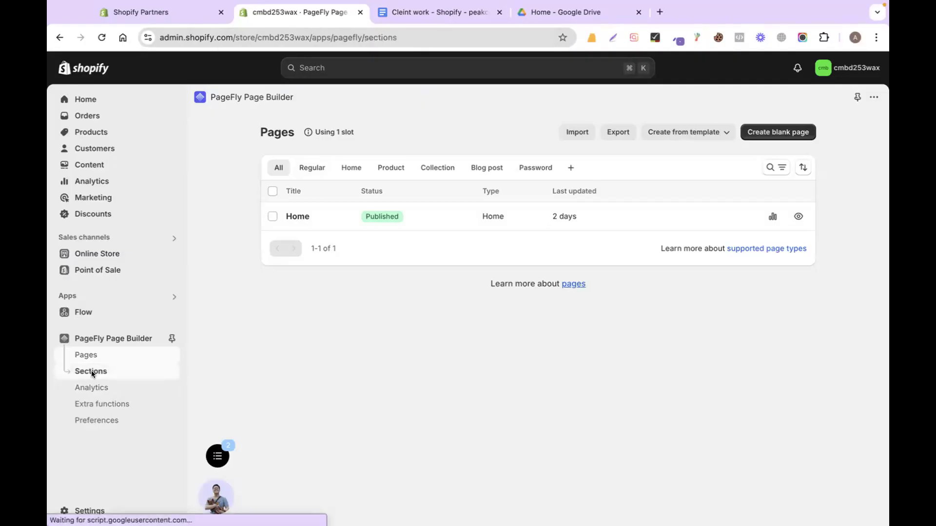
pyautogui.click(87, 355)
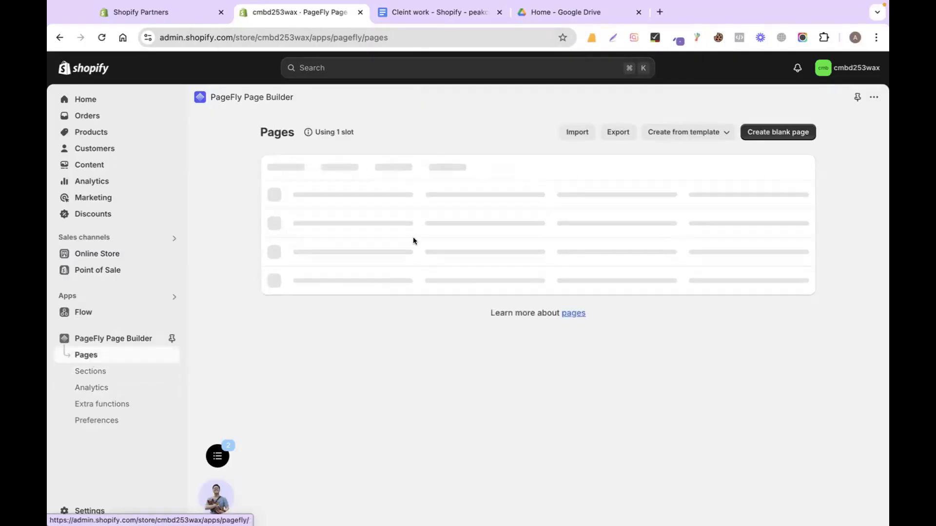
# Step: Create a blank regular page and open the section templates for its body
pyautogui.click(773, 135)
pyautogui.click(766, 156)
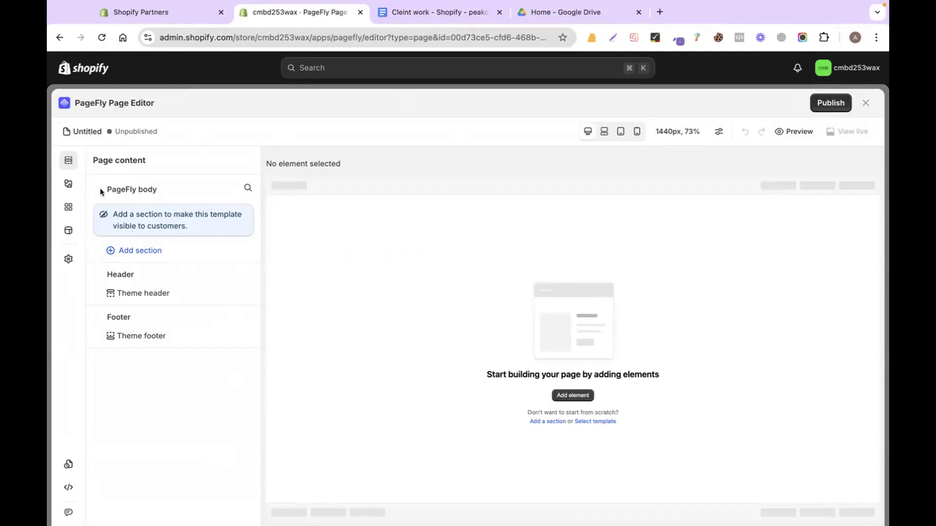
pyautogui.click(68, 182)
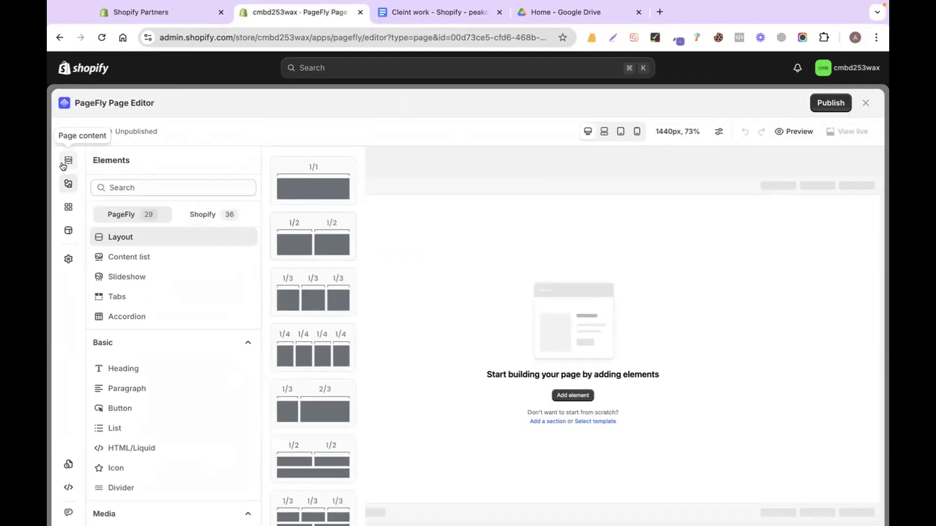
pyautogui.click(63, 166)
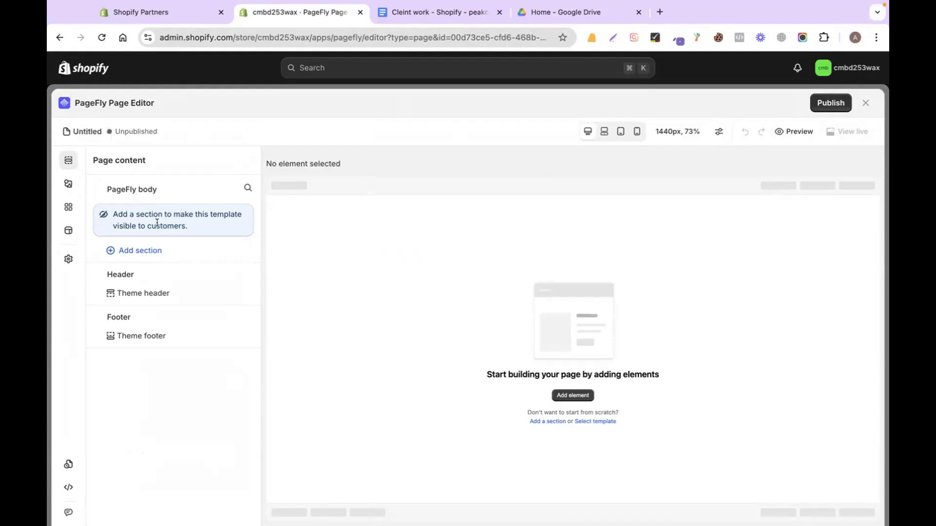
pyautogui.click(137, 251)
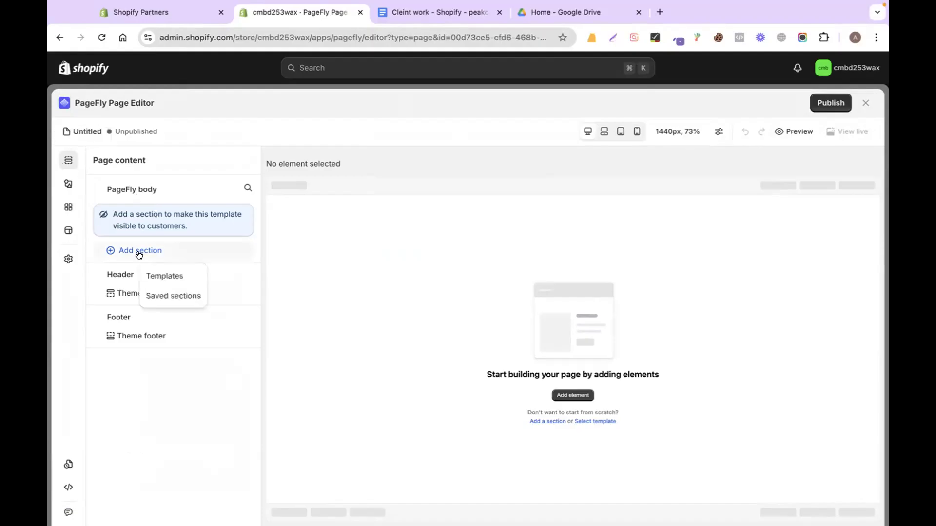
pyautogui.click(169, 280)
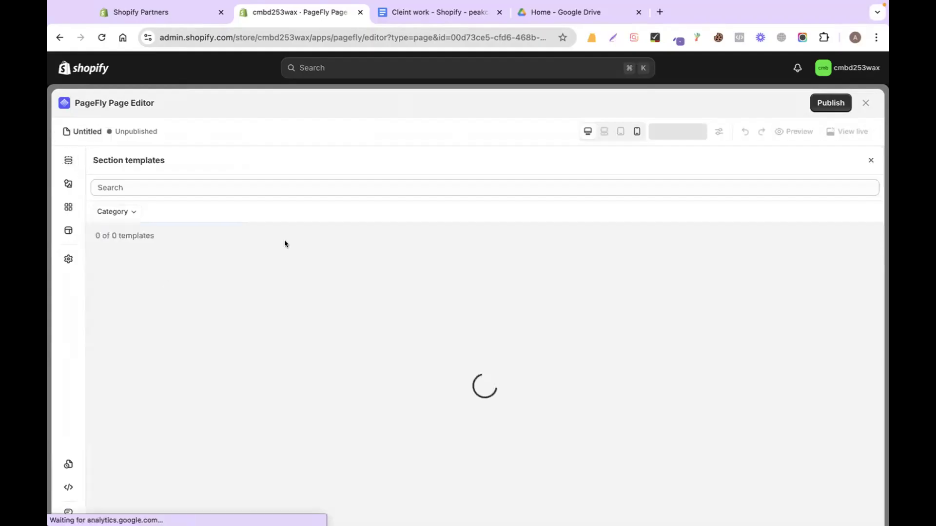
# Step: Check the section template categories and search the templates for "contac"
pyautogui.click(128, 217)
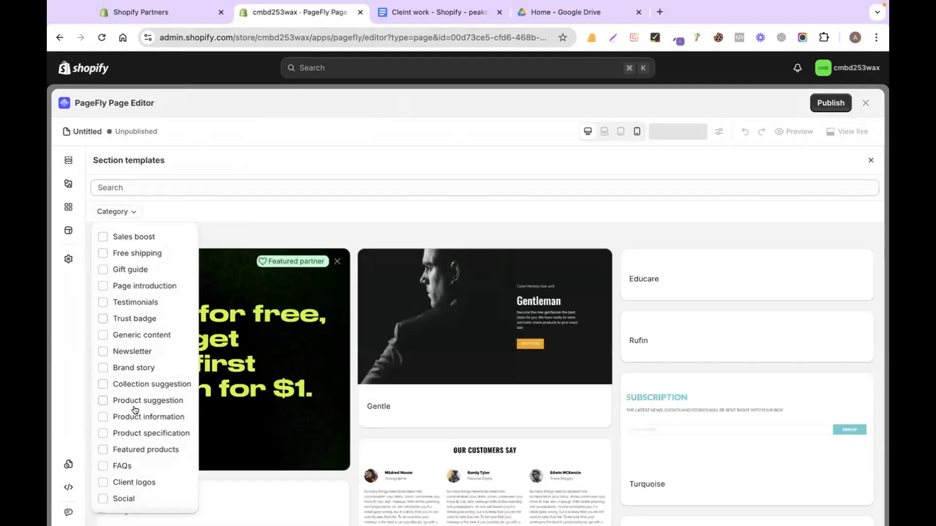
pyautogui.scroll(-1, 135, 410)
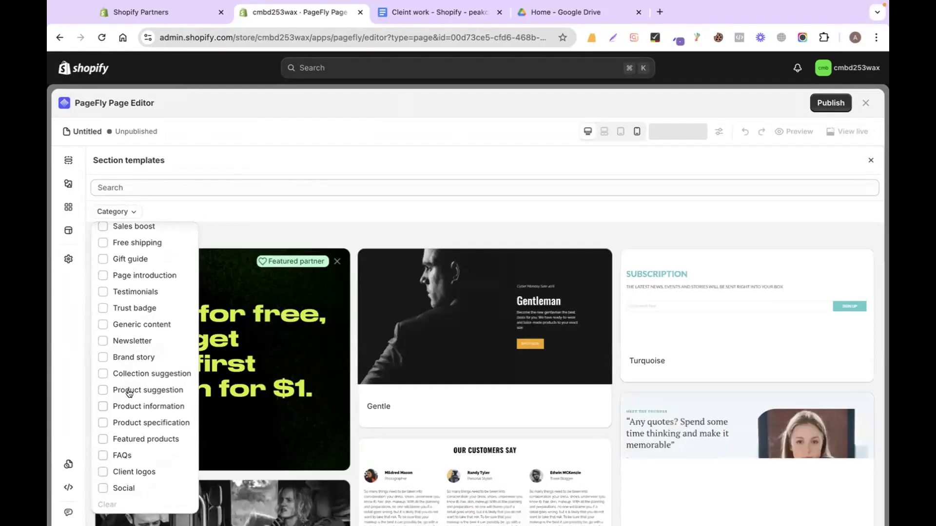
pyautogui.scroll(1, 126, 361)
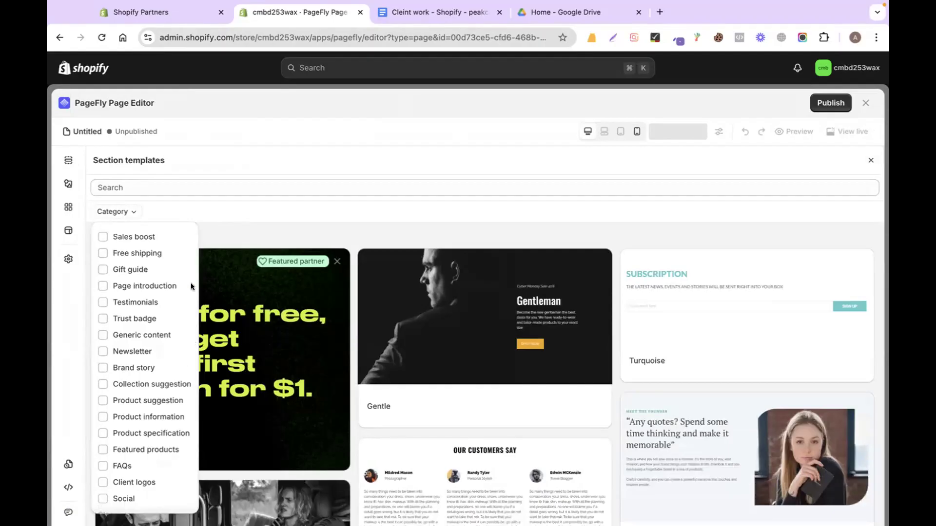
pyautogui.click(189, 190)
pyautogui.write('contac')
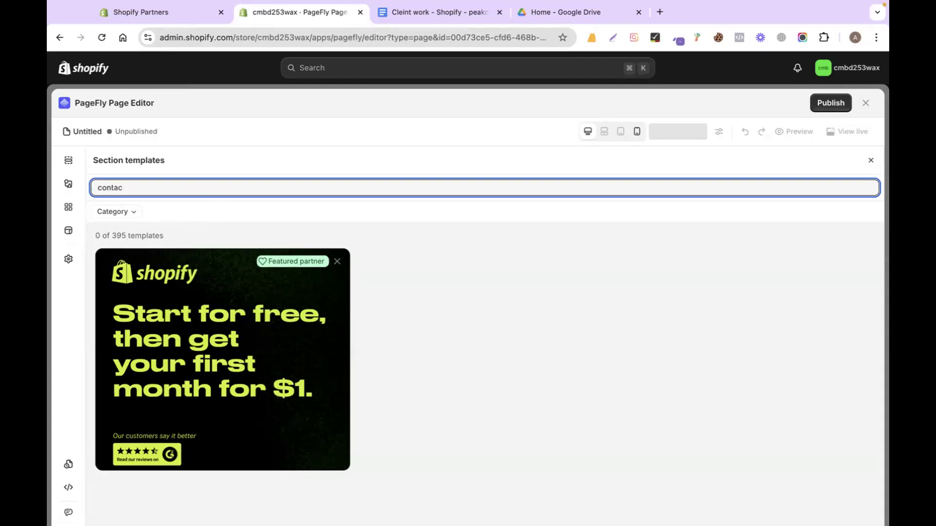
pyautogui.press('BackSpace')
pyautogui.press('BackSpace')
pyautogui.press('BackSpace')
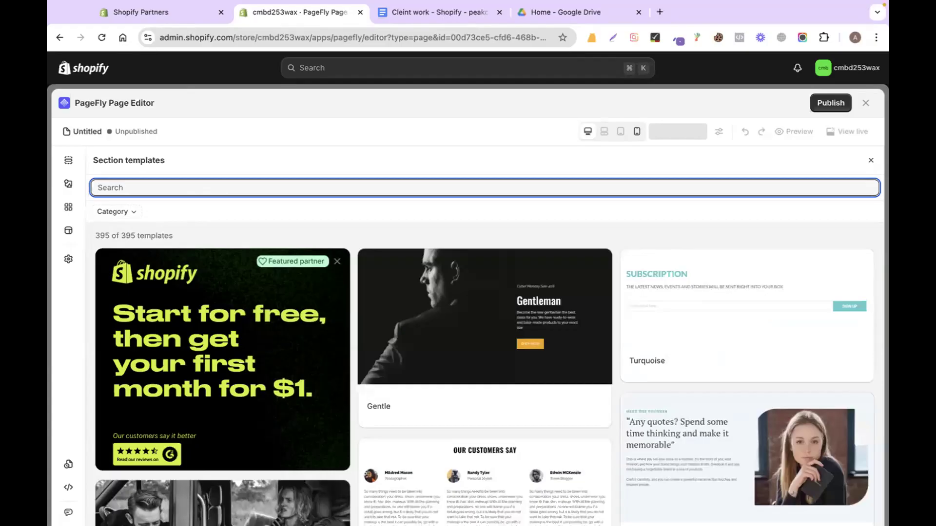
# Step: Browse the unfiltered section template library for a layout suited to a contact page
pyautogui.scroll(-10, 425, 341)
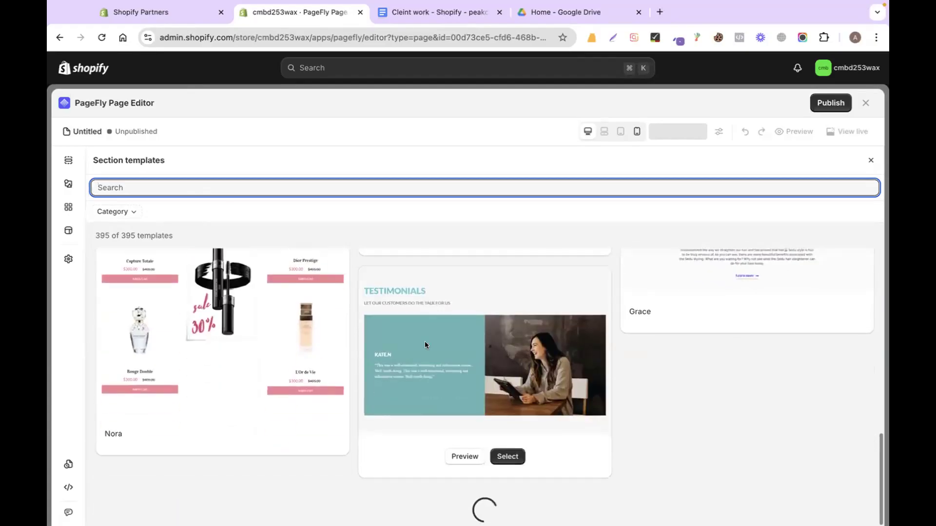
pyautogui.scroll(-10, 425, 341)
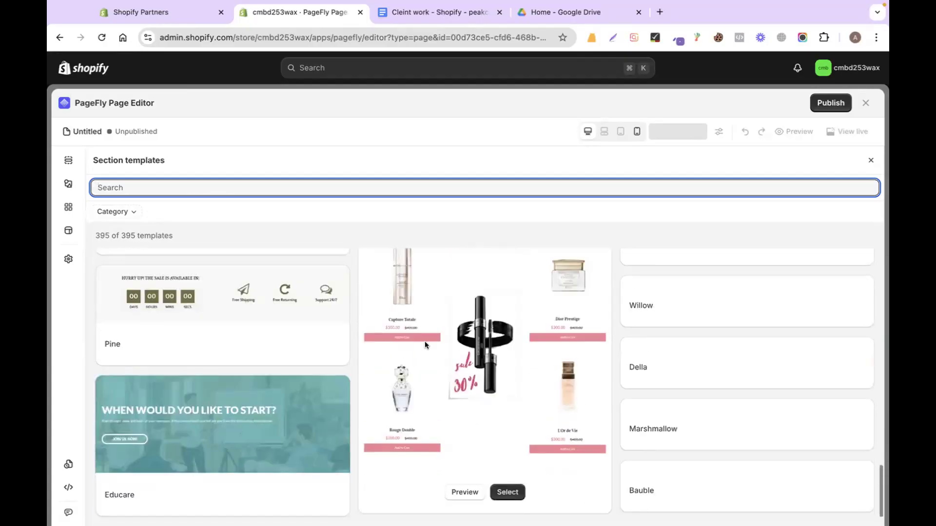
pyautogui.scroll(-10, 425, 344)
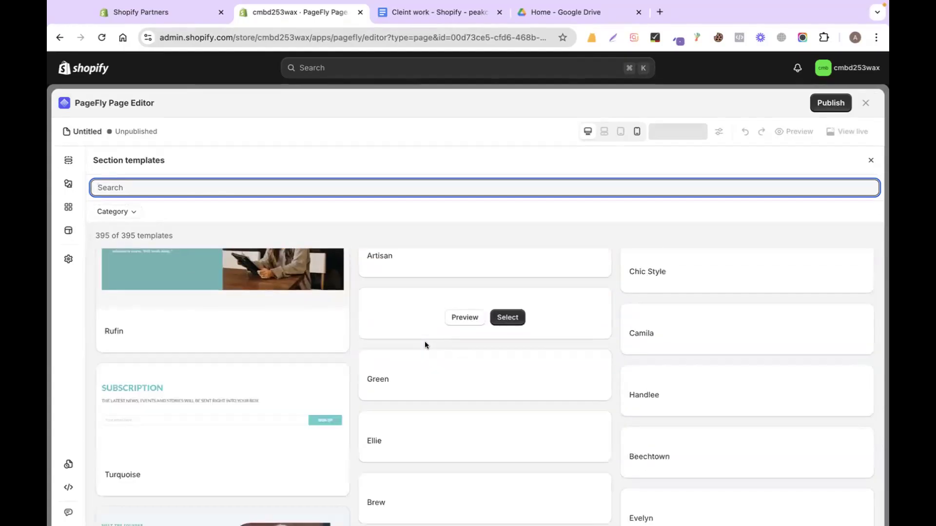
pyautogui.scroll(-5, 425, 345)
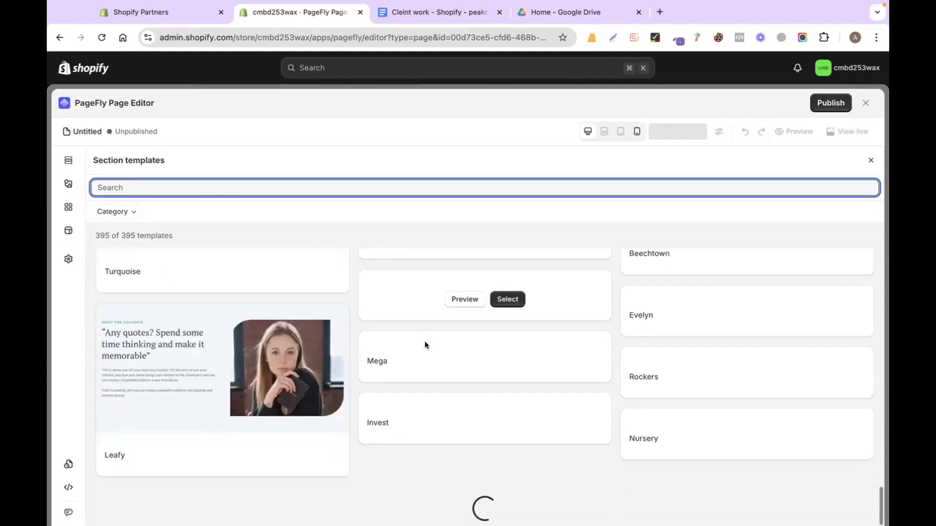
pyautogui.scroll(-5, 425, 343)
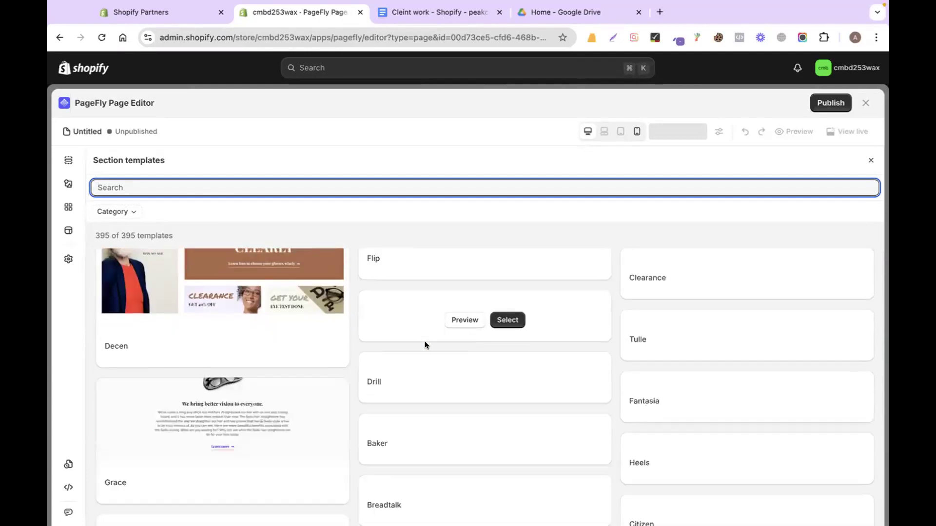
pyautogui.scroll(-3, 425, 345)
pyautogui.scroll(-2, 425, 345)
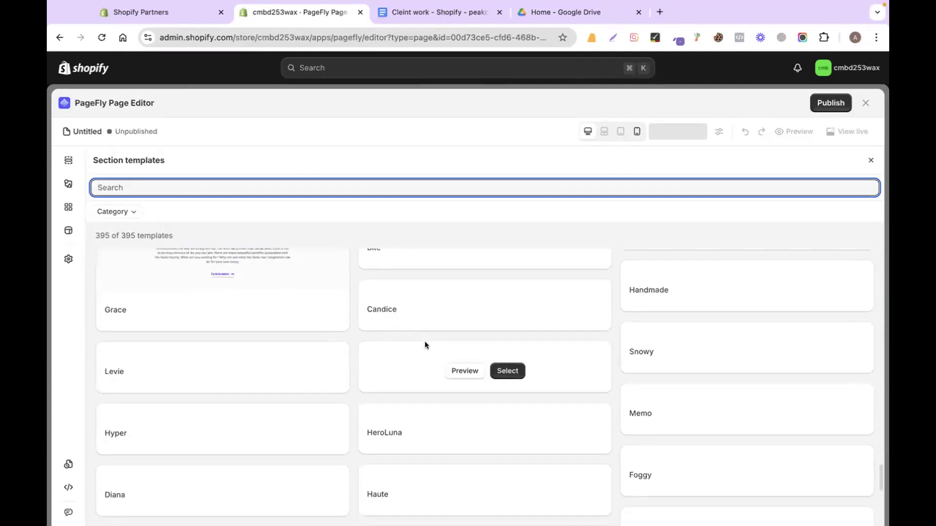
pyautogui.scroll(-6, 425, 345)
pyautogui.scroll(-4, 425, 345)
pyautogui.scroll(-3, 425, 345)
pyautogui.scroll(20, 425, 345)
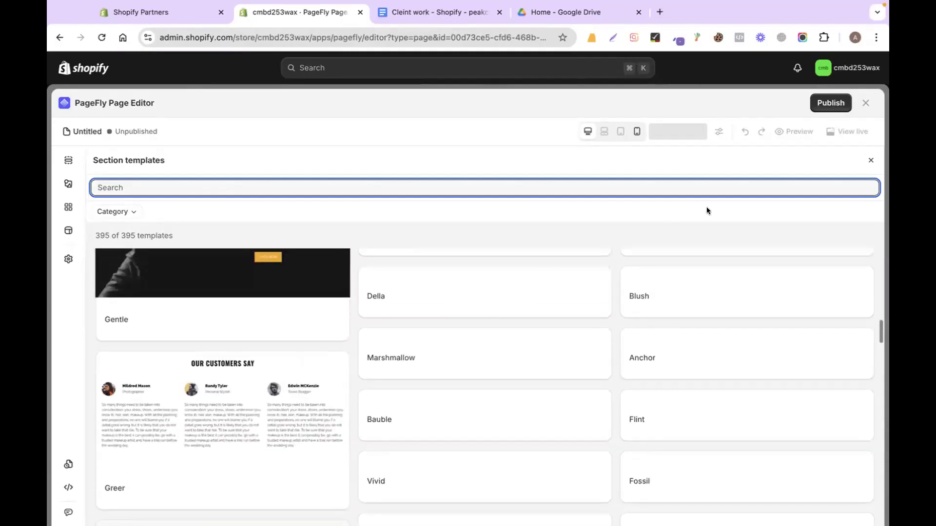
# Step: Close the untitled page's editor and create a new blank regular page
pyautogui.click(865, 103)
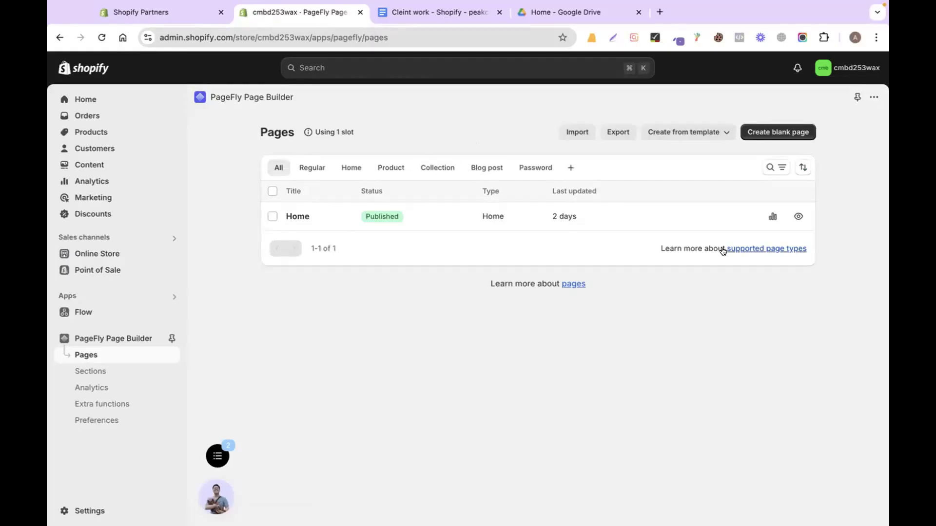
pyautogui.click(772, 132)
pyautogui.click(772, 155)
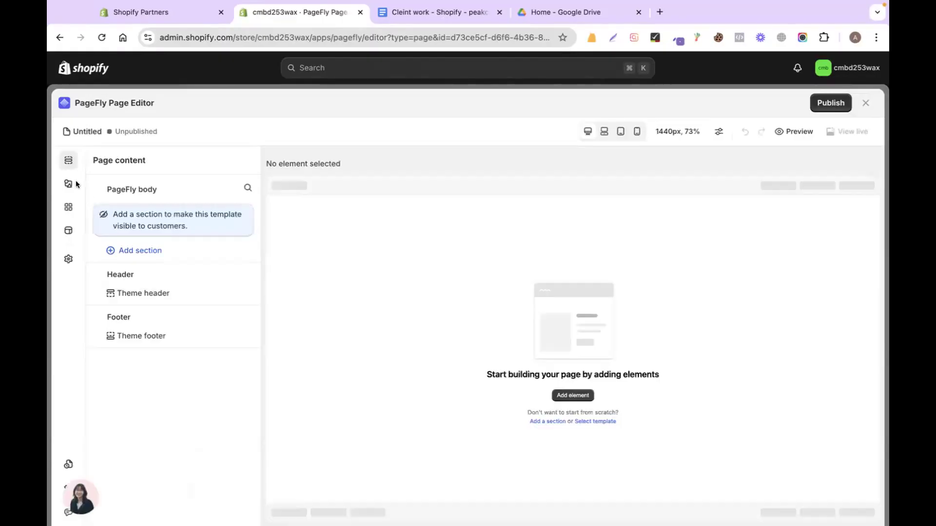
# Step: Add a row with two equal columns to the blank page and place a Google Map element in its second column
pyautogui.click(68, 185)
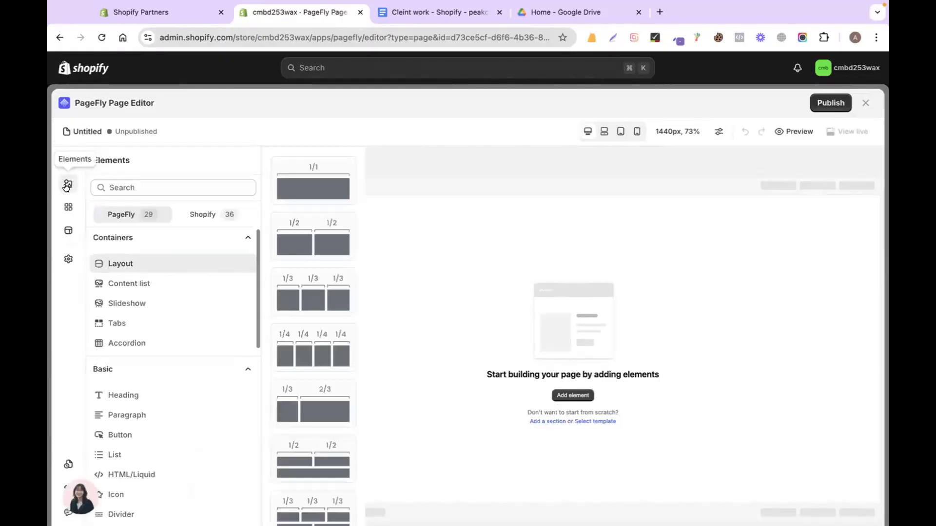
pyautogui.moveTo(292, 245); pyautogui.dragTo(560, 269)
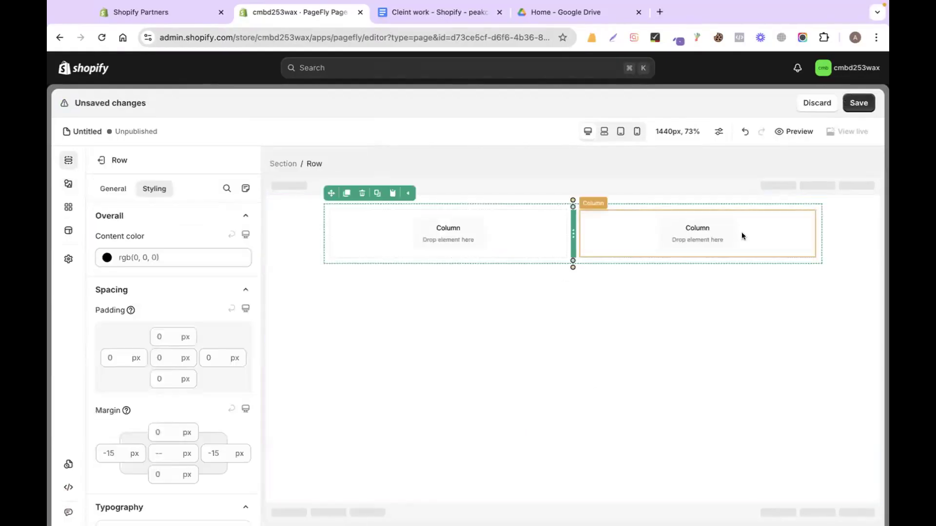
pyautogui.click(658, 224)
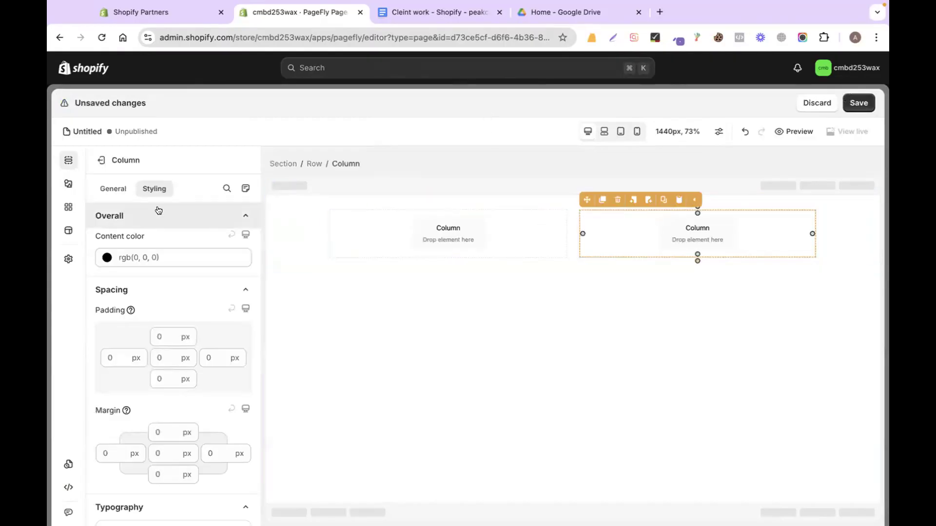
pyautogui.click(68, 184)
pyautogui.click(143, 187)
pyautogui.write('map')
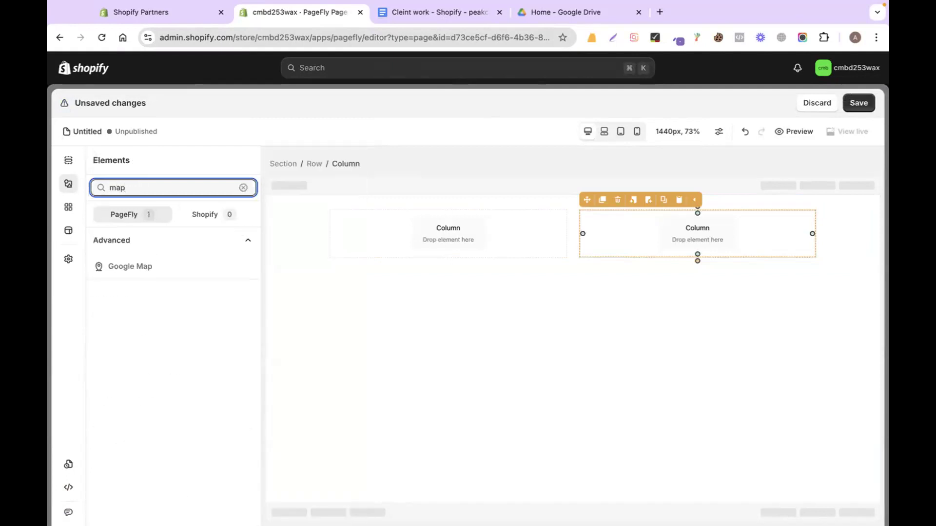
pyautogui.click(145, 266)
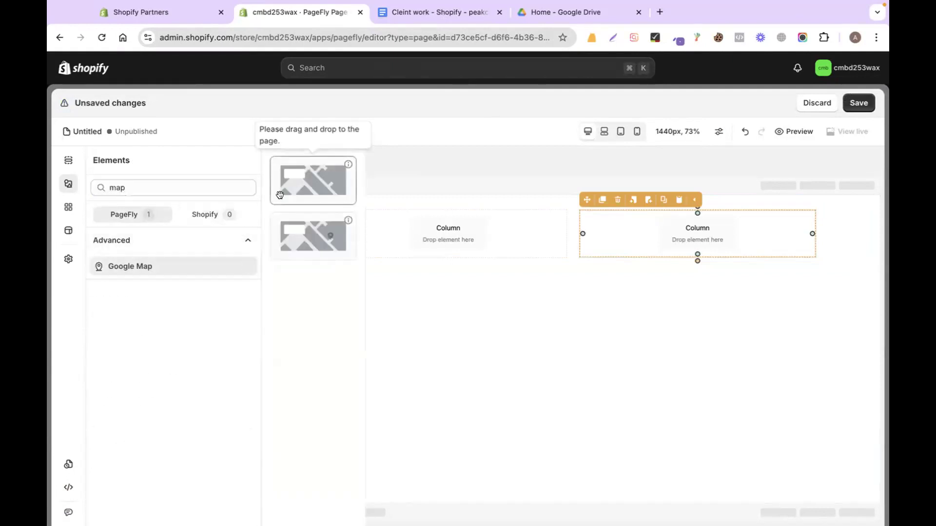
pyautogui.moveTo(313, 180); pyautogui.dragTo(677, 211)
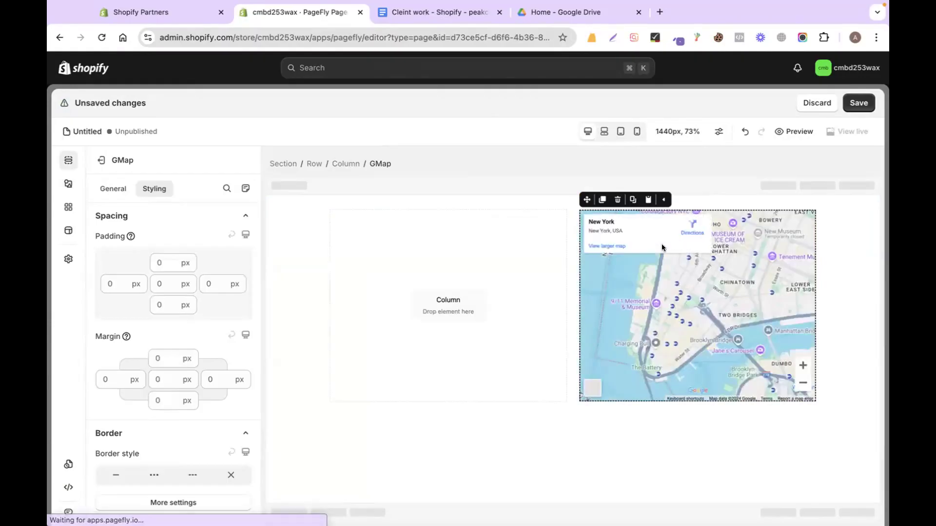
# Step: Set the map's location to the company's street address copied from the Google Docs brief
pyautogui.click(112, 189)
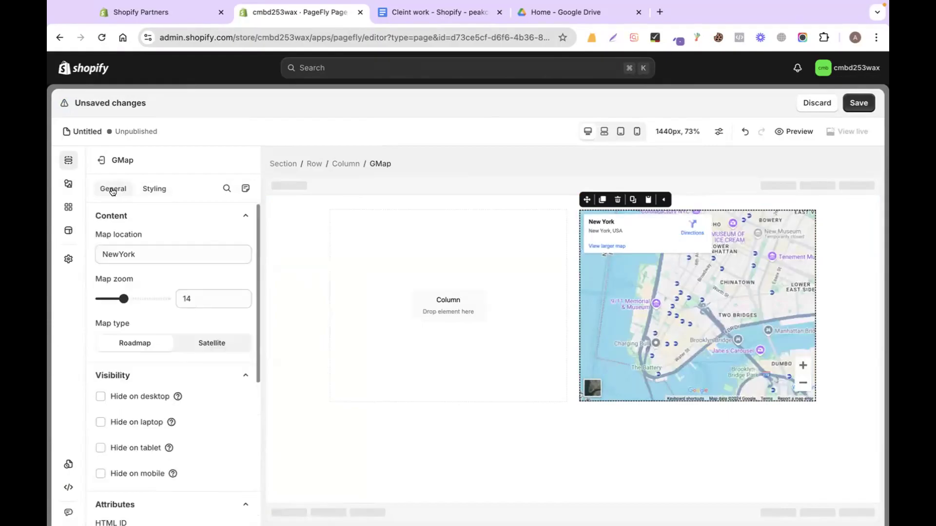
pyautogui.doubleClick(139, 253)
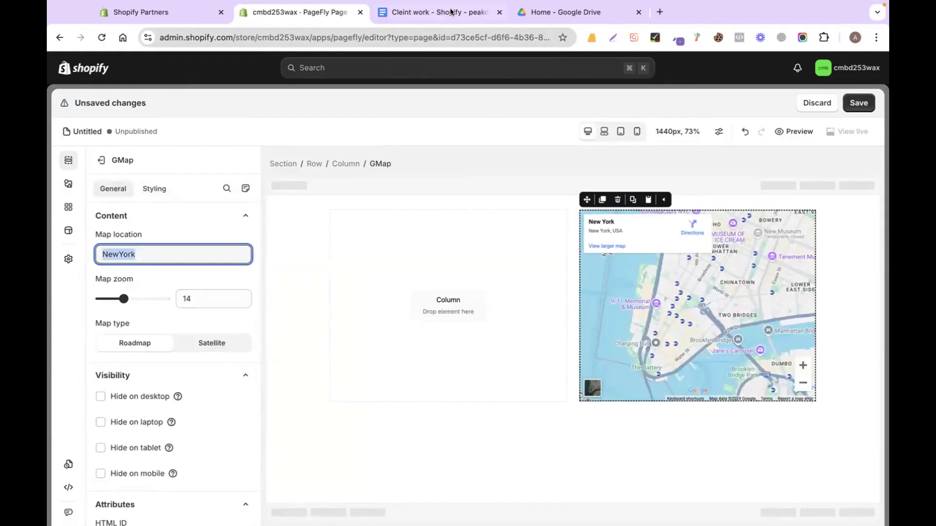
pyautogui.click(450, 12)
pyautogui.click(268, 301)
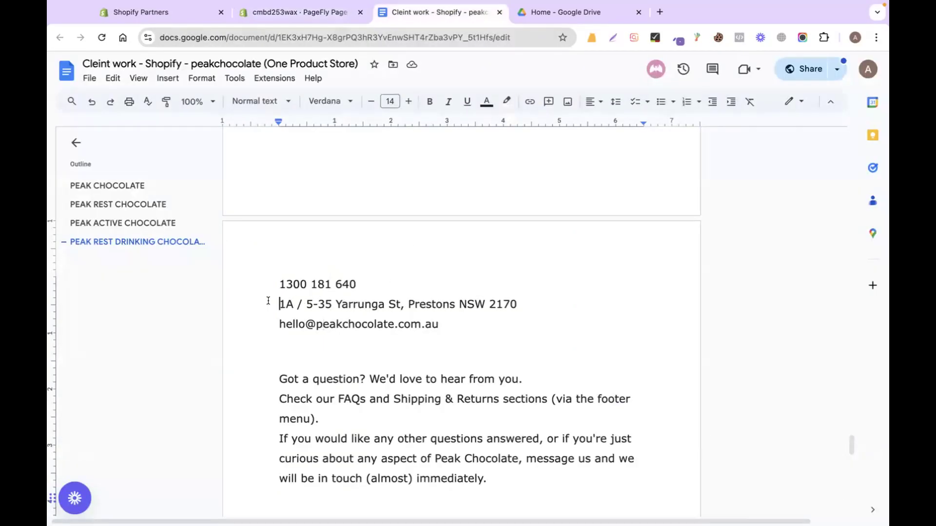
pyautogui.tripleClick(268, 301)
pyautogui.press('super+c')
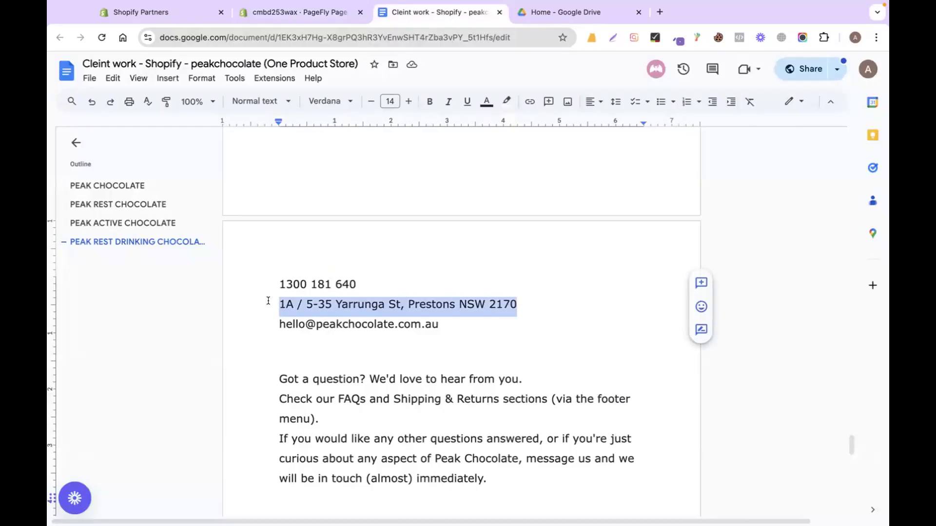
pyautogui.click(292, 12)
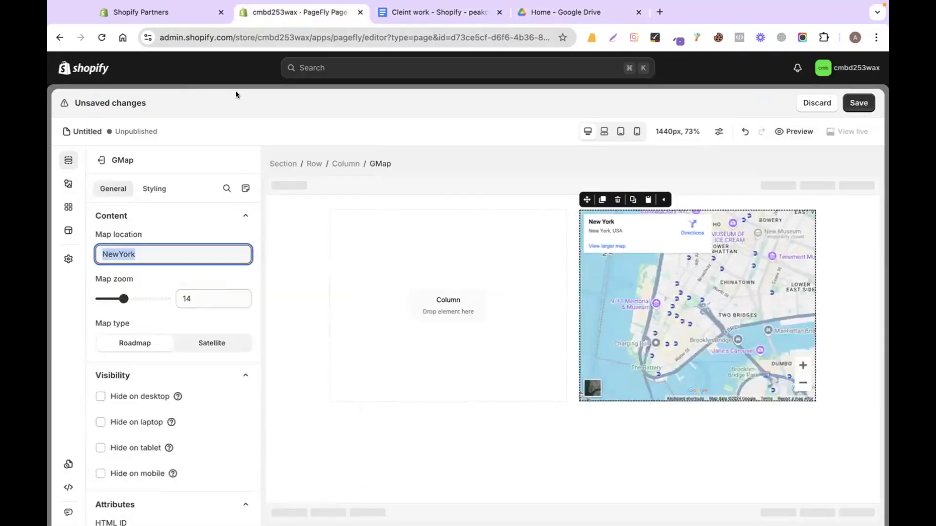
pyautogui.press('super+v')
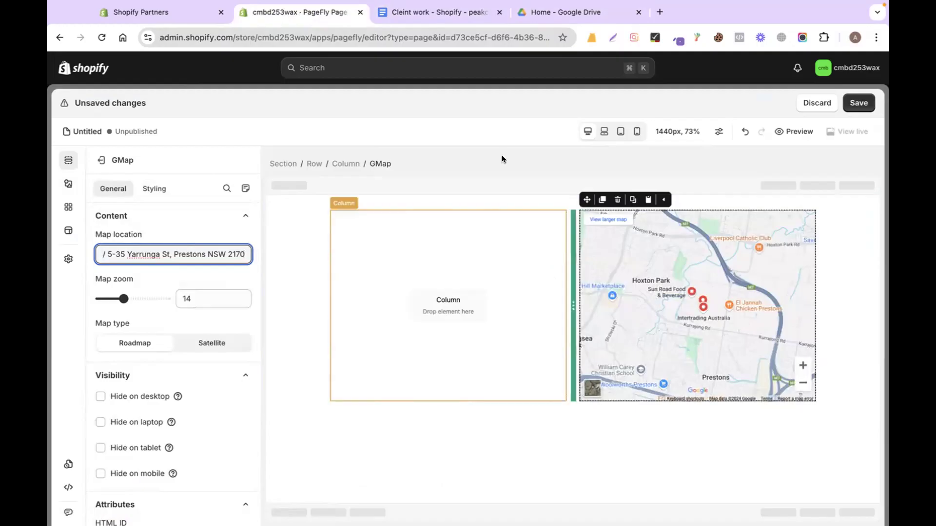
# Step: Switch to the Google Docs brief and copy its "Contact" heading text
pyautogui.click(438, 12)
pyautogui.scroll(3, 363, 287)
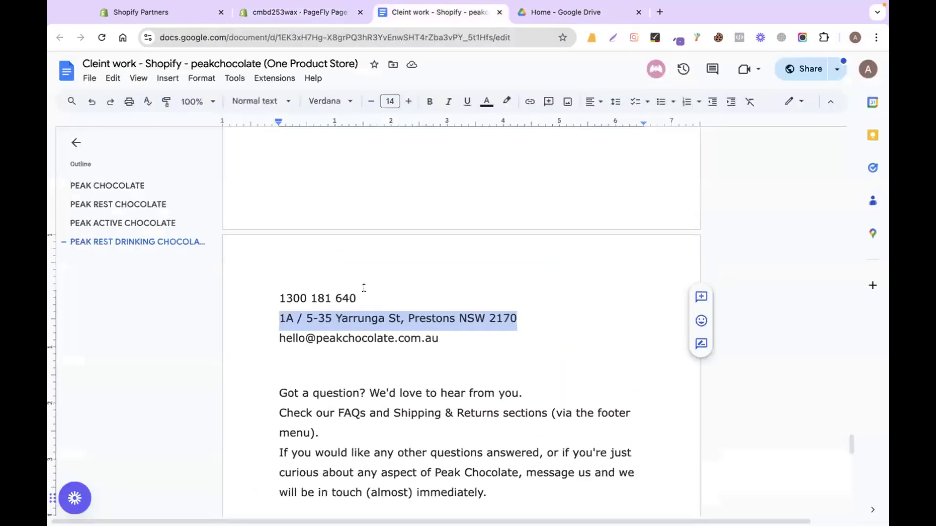
pyautogui.scroll(-3, 363, 288)
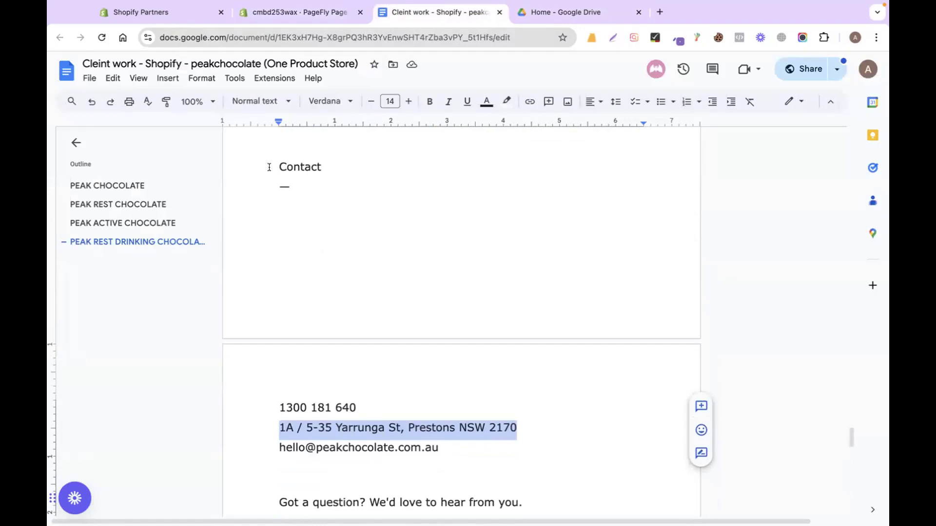
pyautogui.moveTo(271, 166); pyautogui.dragTo(395, 164)
pyautogui.press('super+c')
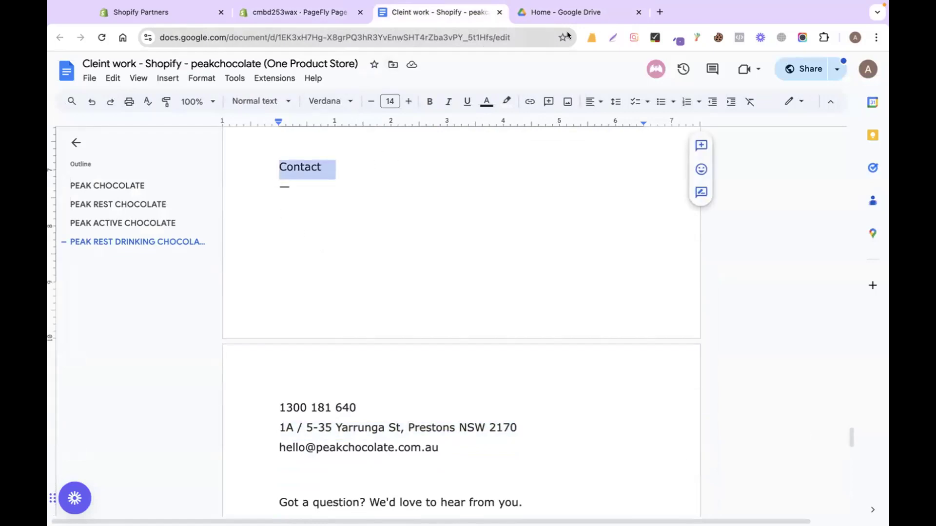
# Step: In the PageFly page, add a plain heading element to the empty first column with the text "Contact US"
pyautogui.click(309, 20)
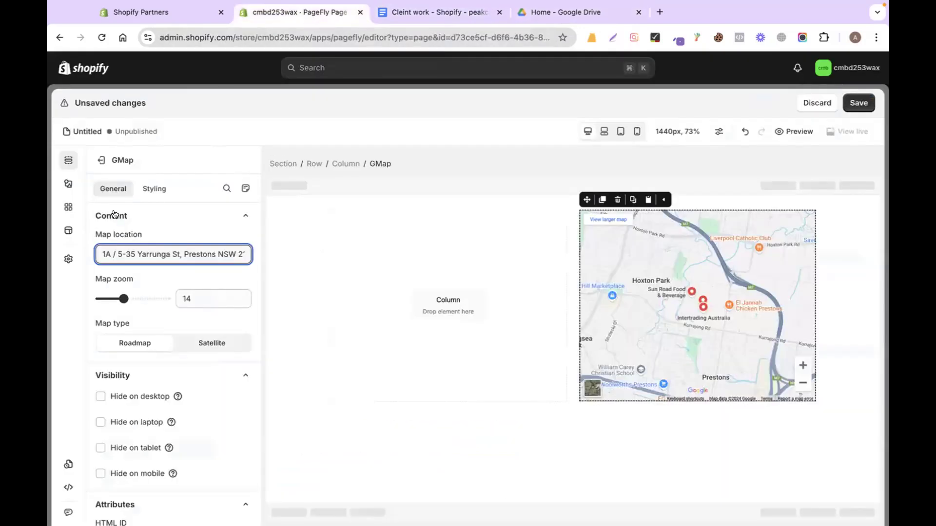
pyautogui.click(68, 183)
pyautogui.scroll(-10, 125, 246)
pyautogui.scroll(10, 184, 272)
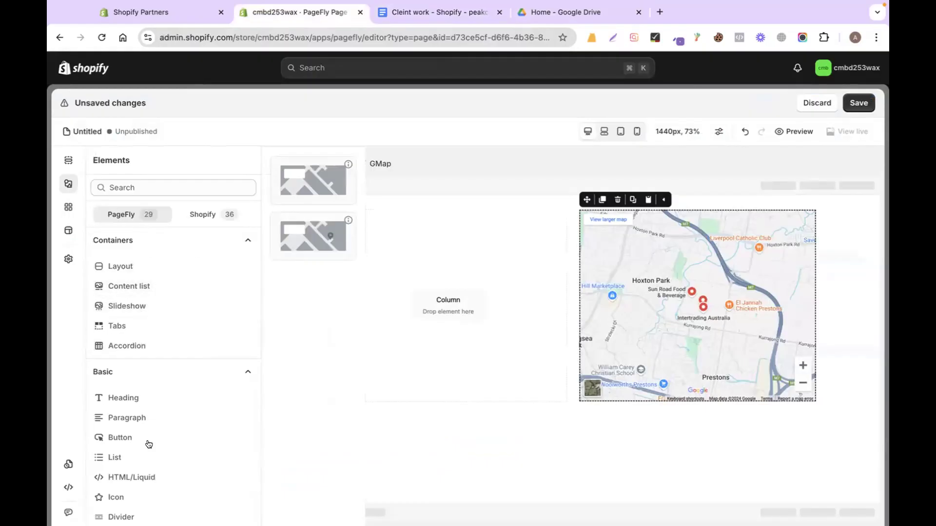
pyautogui.click(125, 396)
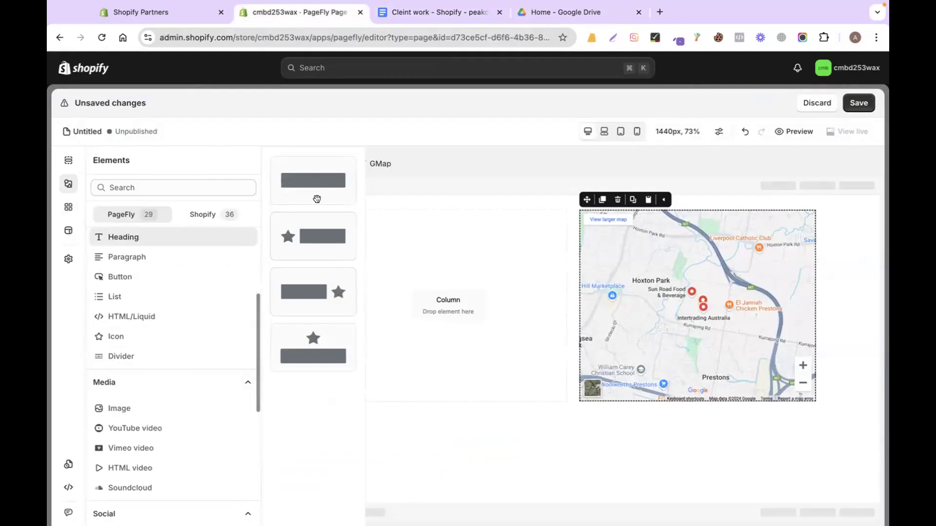
pyautogui.moveTo(312, 188); pyautogui.dragTo(428, 234)
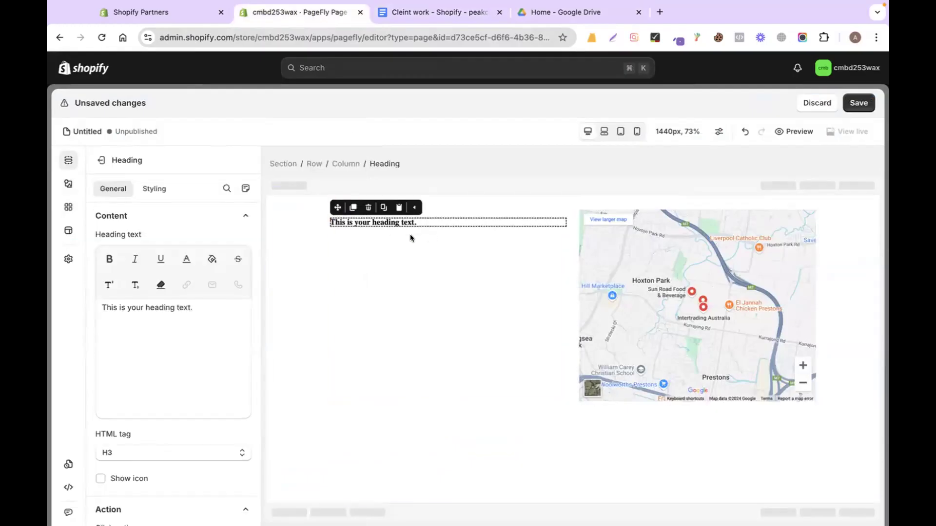
pyautogui.tripleClick(378, 221)
pyautogui.press('super+v')
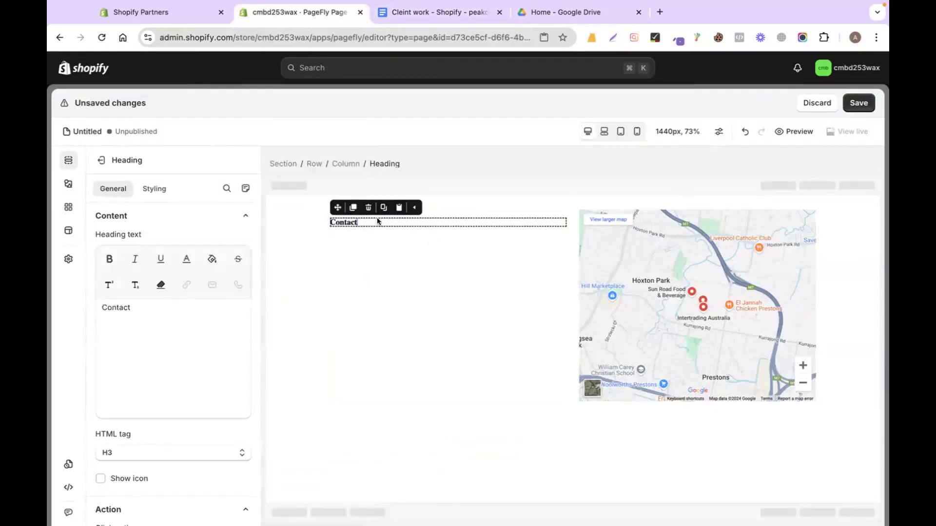
pyautogui.write('US')
# Step: Style the "Contact US" heading with the Roboto font at a size of 62 px
pyautogui.scroll(-5, 197, 382)
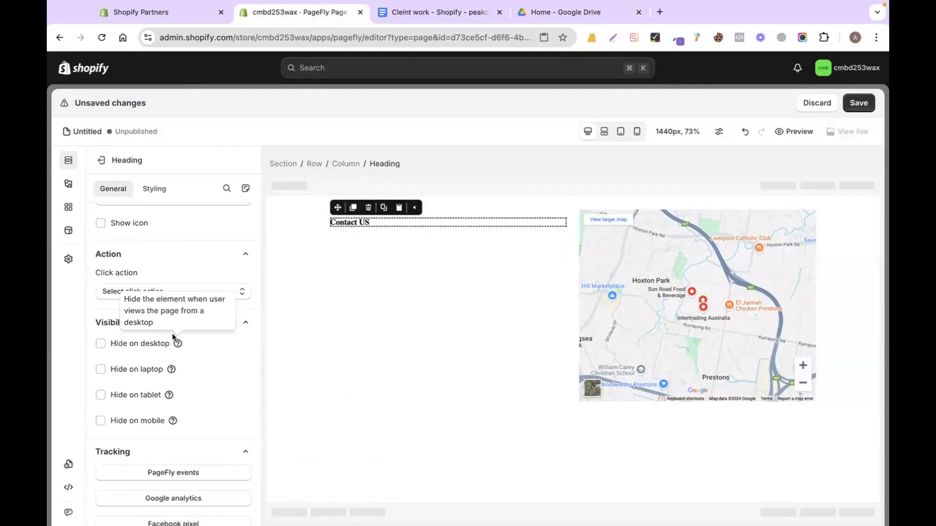
pyautogui.click(152, 188)
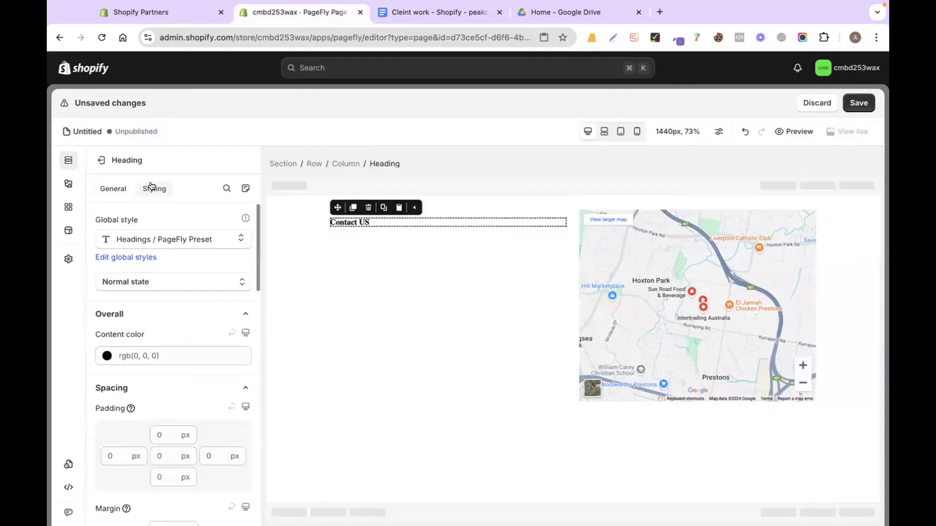
pyautogui.scroll(-6, 151, 352)
pyautogui.scroll(-4, 152, 352)
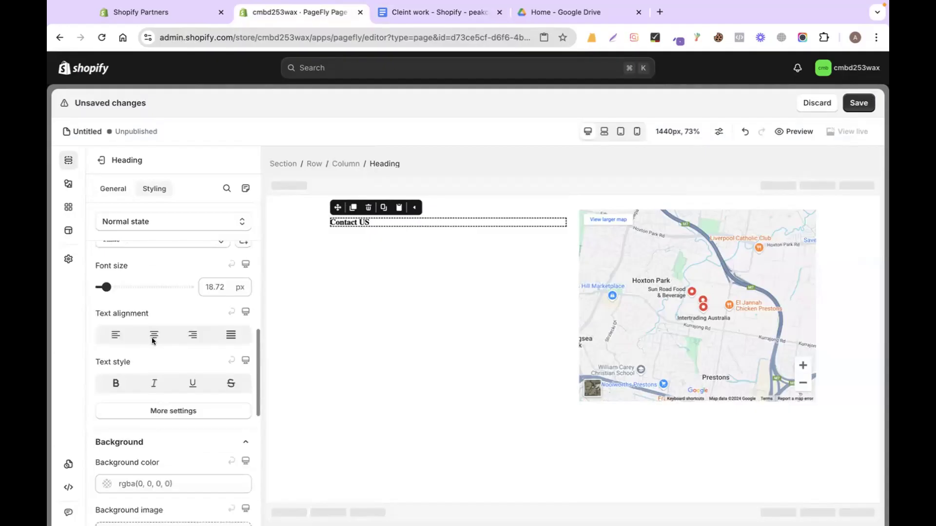
pyautogui.scroll(2, 142, 338)
pyautogui.click(140, 317)
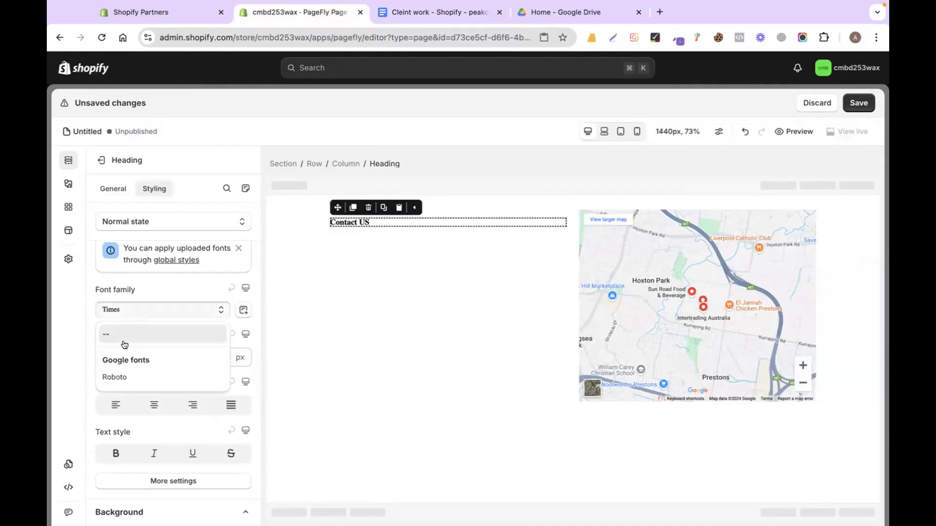
pyautogui.click(118, 376)
pyautogui.moveTo(105, 357); pyautogui.dragTo(132, 357)
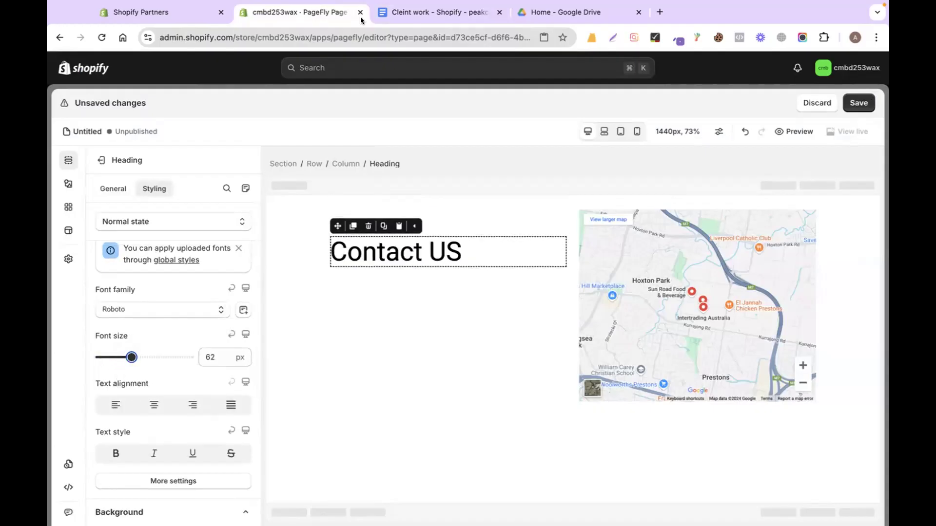
# Step: Copy the phone number, address and e-mail lines from the Google Docs brief and return to the PageFly editor
pyautogui.click(401, 15)
pyautogui.scroll(-3, 332, 380)
pyautogui.moveTo(275, 299); pyautogui.dragTo(481, 338)
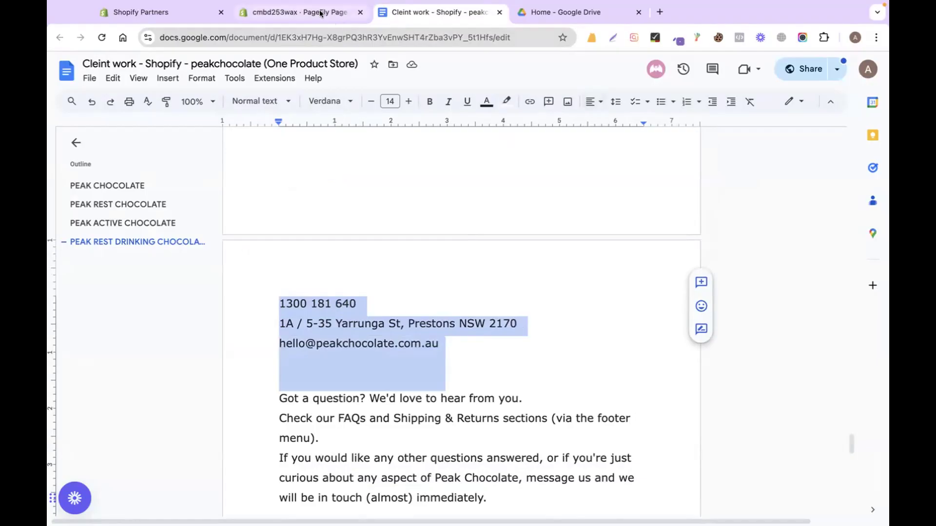
pyautogui.click(93, 7)
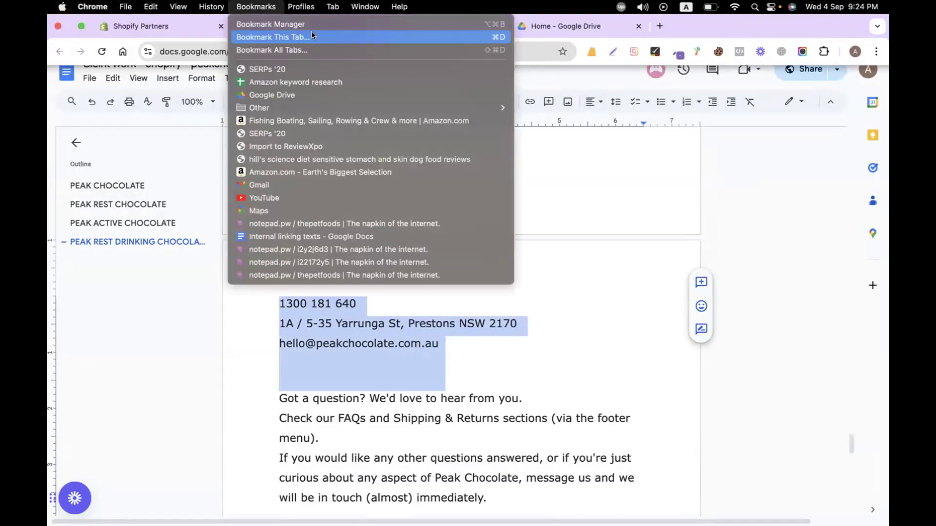
pyautogui.click(756, 246)
pyautogui.click(305, 18)
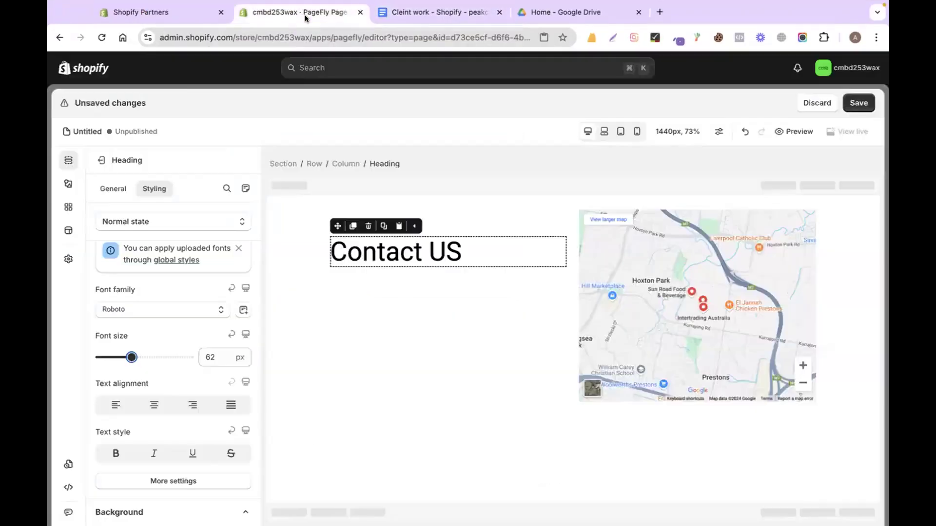
# Step: Add a plain paragraph element beneath the "Contact US" heading and replace its placeholder text with the copied contact details
pyautogui.click(98, 157)
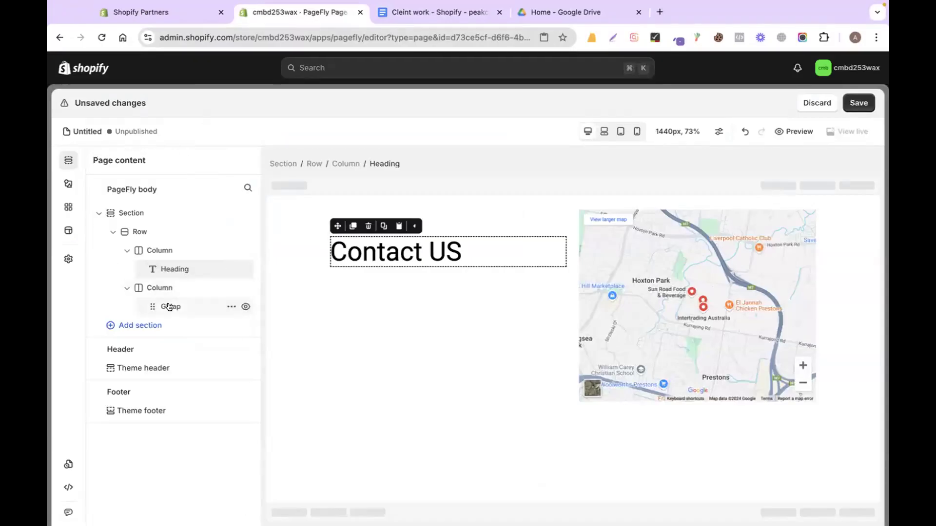
pyautogui.click(68, 183)
pyautogui.moveTo(138, 258)
pyautogui.scroll(-1, 139, 263)
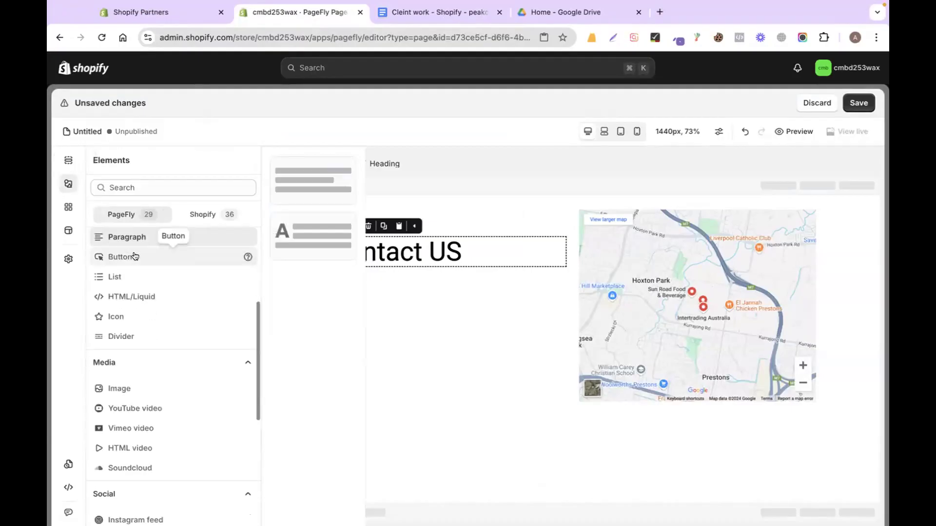
pyautogui.moveTo(319, 179); pyautogui.dragTo(395, 253)
pyautogui.tripleClick(391, 303)
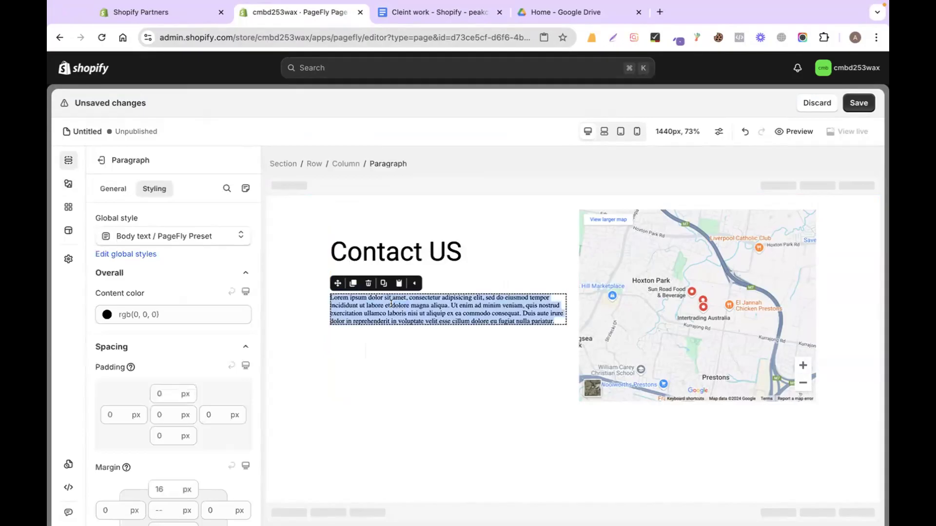
pyautogui.press('super+v')
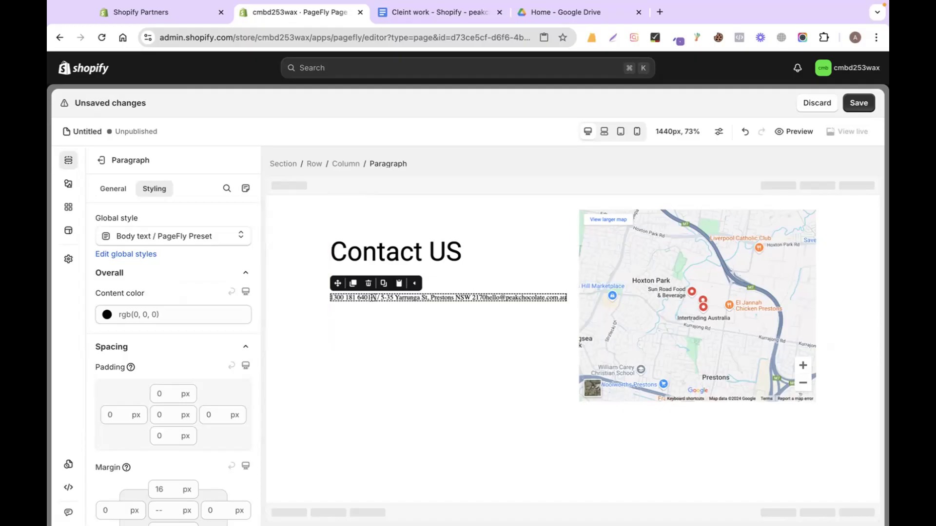
# Step: Select the contact details paragraph's text, then switch to the Google Docs brief and copy only the phone number line
pyautogui.tripleClick(372, 298)
pyautogui.press('super+shift+b')
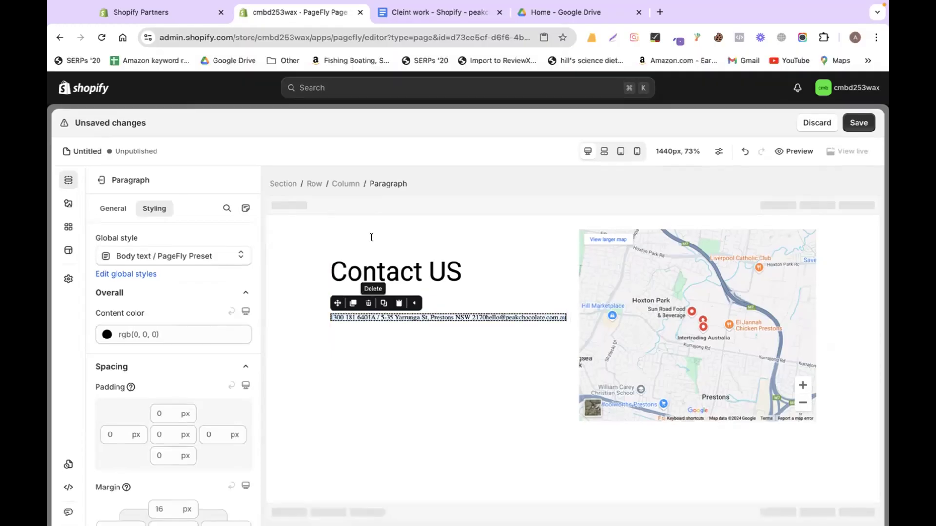
pyautogui.click(418, 12)
pyautogui.click(367, 366)
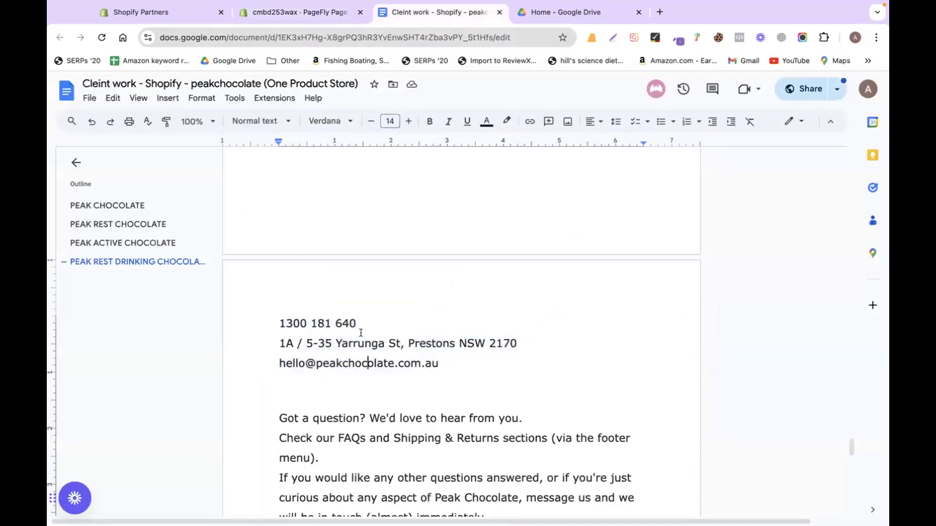
pyautogui.tripleClick(358, 322)
pyautogui.press('super+c')
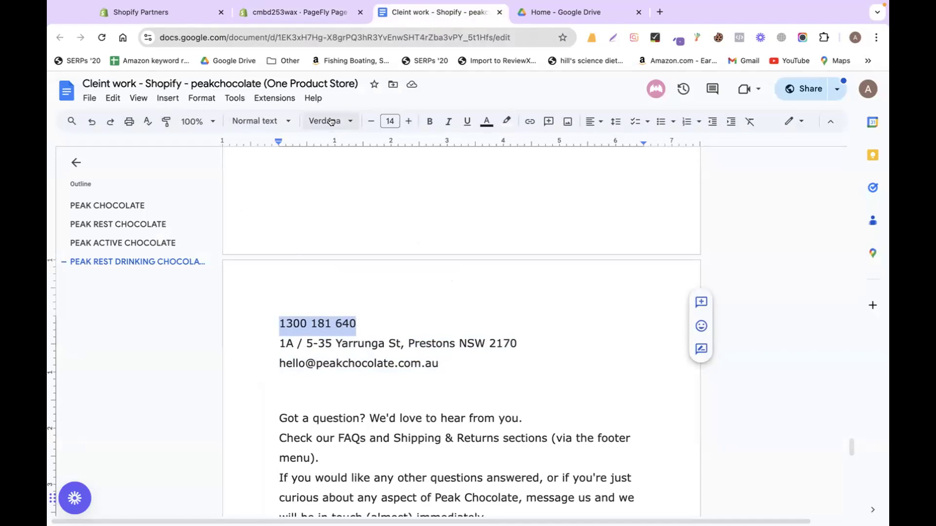
# Step: Back in the PageFly editor, replace the contact paragraph's text with "call Us:" followed by the copied phone number and a line break
pyautogui.click(304, 11)
pyautogui.press('super+a')
pyautogui.press('BackSpace')
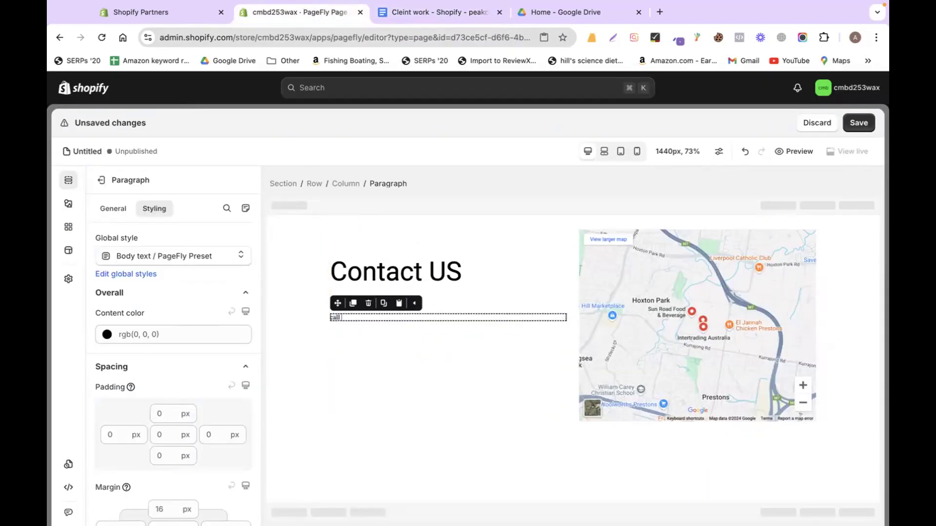
pyautogui.write('Call Us:')
pyautogui.press('super+v')
pyautogui.press('Return')
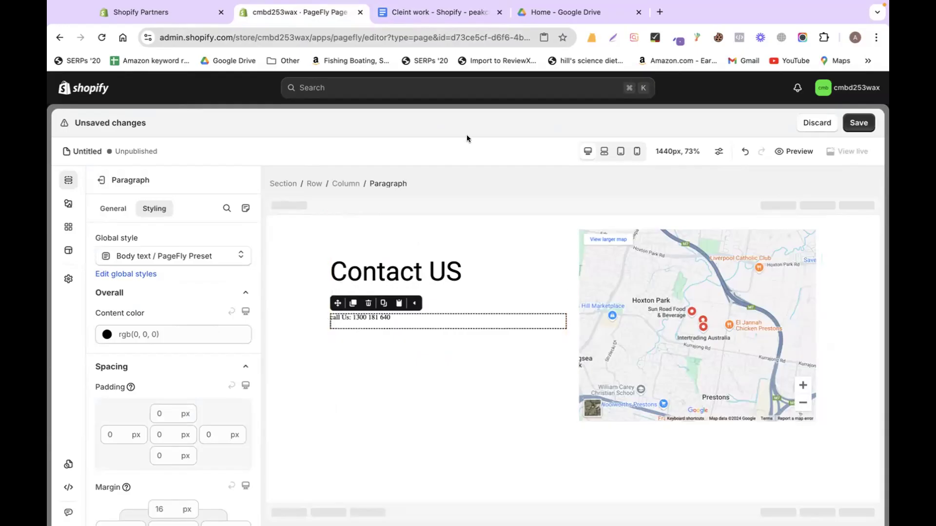
# Step: Copy the street address from the Google Docs brief and add it to the PageFly contact paragraph as a second line beginning "Address:"
pyautogui.click(446, 12)
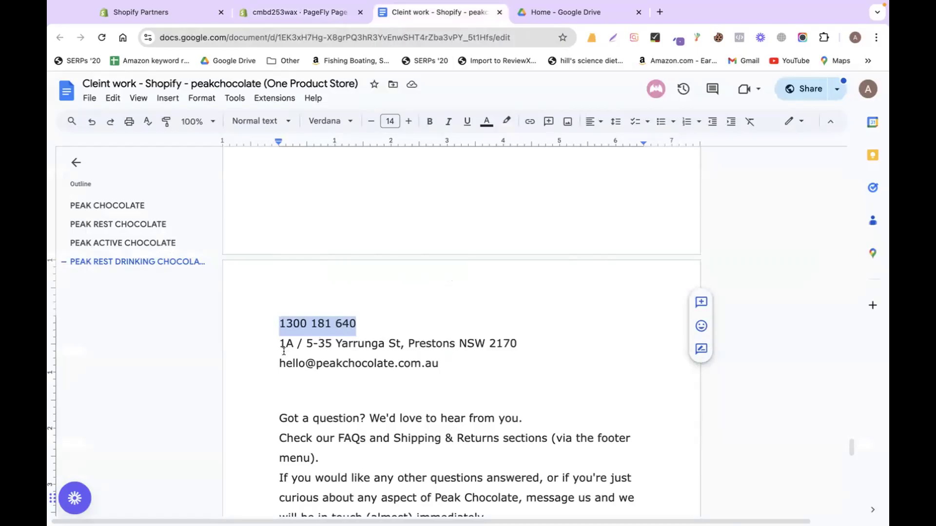
pyautogui.tripleClick(263, 350)
pyautogui.press('super+c')
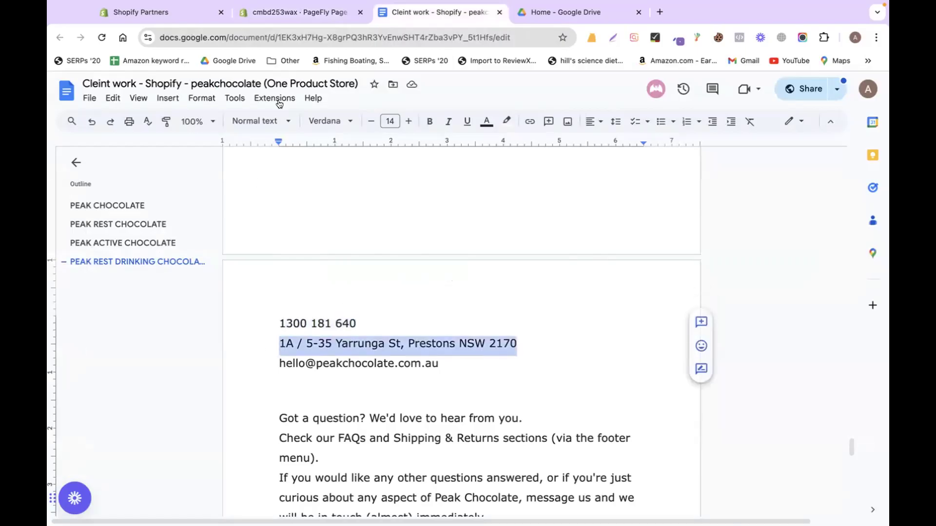
pyautogui.click(298, 12)
pyautogui.click(407, 317)
pyautogui.press('Return')
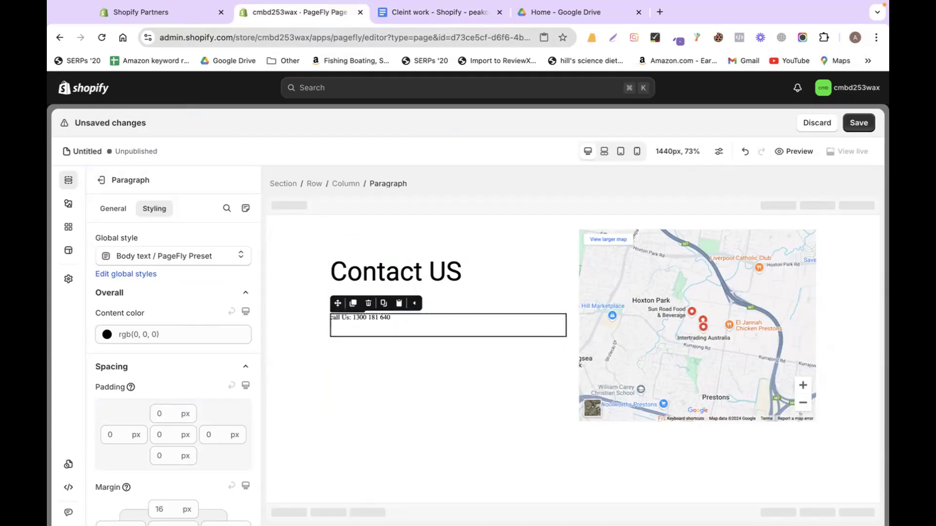
pyautogui.write('Address:')
pyautogui.press('super+v')
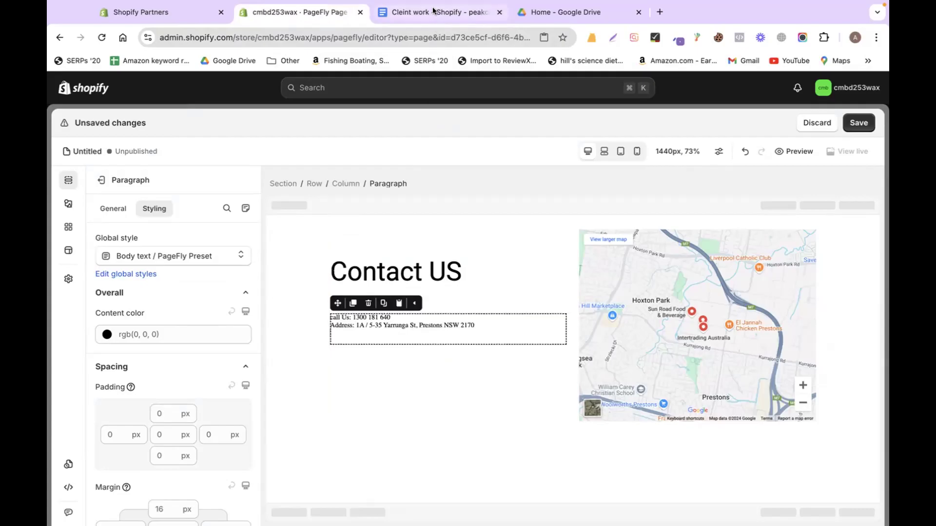
# Step: Copy the e-mail address from the Google Docs brief and add it to the PageFly contact paragraph as a third line beginning "Email:"
pyautogui.click(433, 10)
pyautogui.tripleClick(476, 360)
pyautogui.press('super+c')
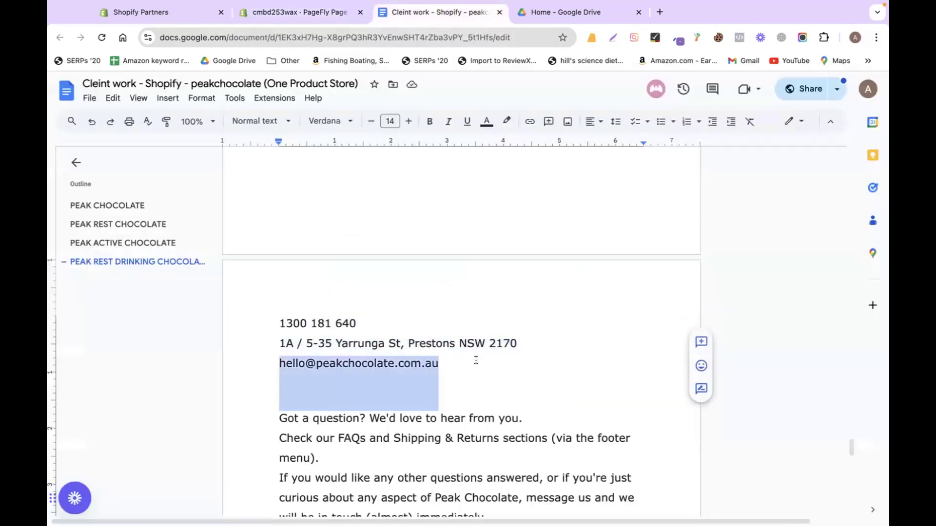
pyautogui.click(314, 22)
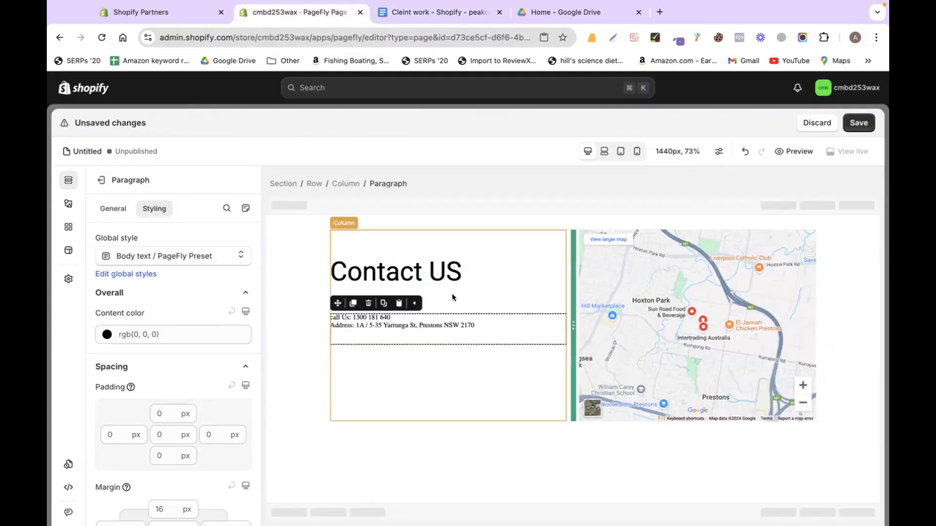
pyautogui.click(396, 331)
pyautogui.write('E')
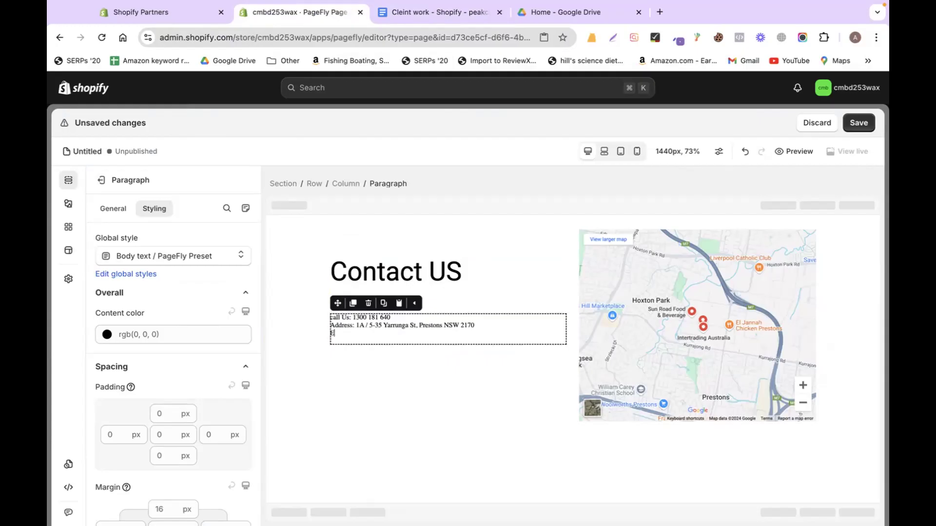
pyautogui.write('mail:')
pyautogui.press('super+v')
# Step: Style the contact details paragraph with the Roboto font at a size of 24 px
pyautogui.scroll(-5, 139, 402)
pyautogui.click(124, 414)
pyautogui.click(115, 385)
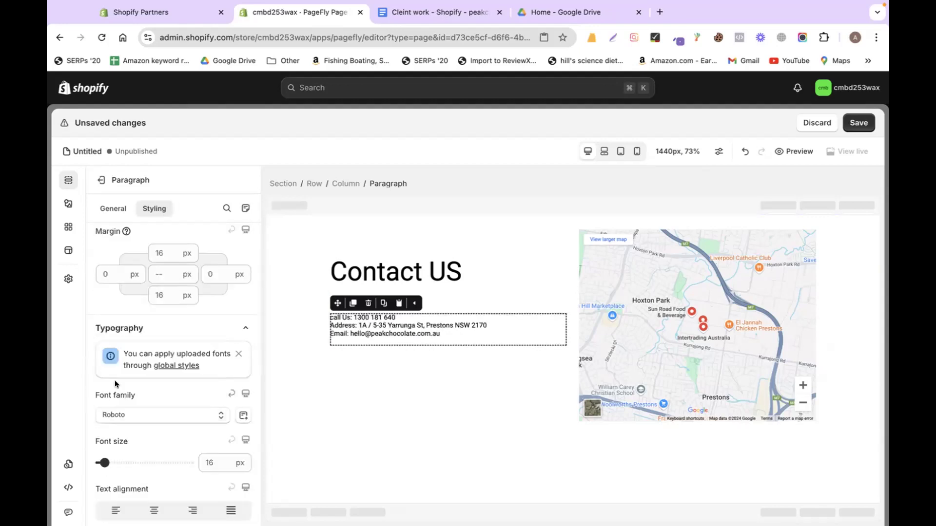
pyautogui.scroll(-3, 116, 414)
pyautogui.moveTo(103, 350); pyautogui.dragTo(104, 349)
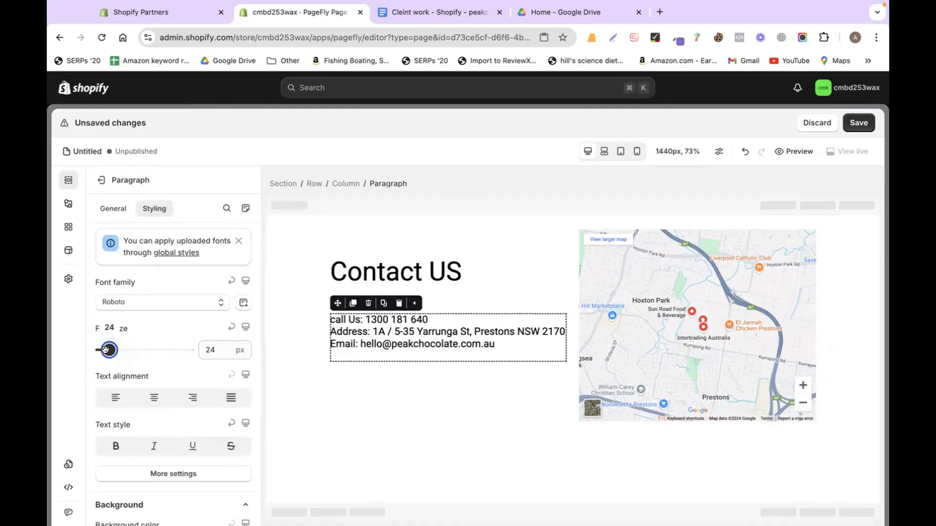
pyautogui.click(303, 397)
# Step: Copy the line "Got a question? We'd love to hear from you." from the Google Docs brief and return to the PageFly editor
pyautogui.click(457, 7)
pyautogui.scroll(-3, 281, 303)
pyautogui.scroll(-2, 281, 303)
pyautogui.moveTo(275, 210); pyautogui.dragTo(559, 201)
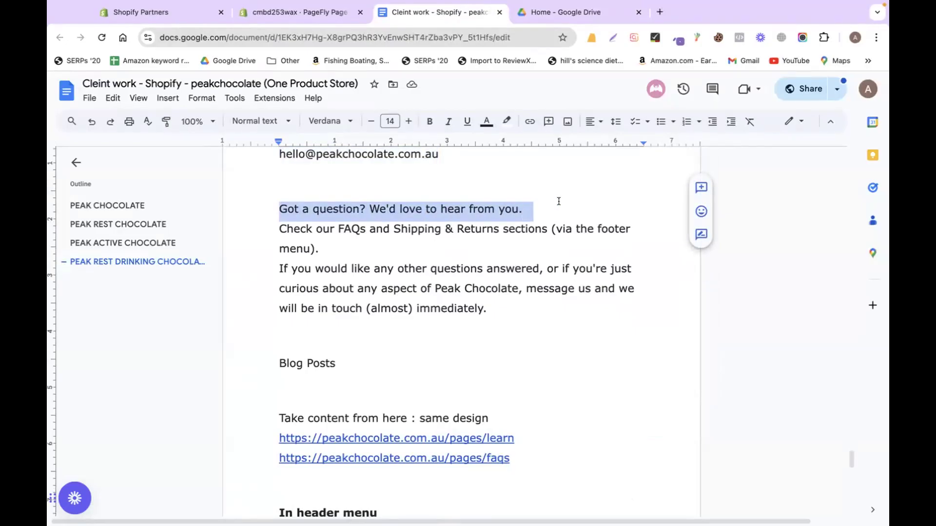
pyautogui.click(297, 14)
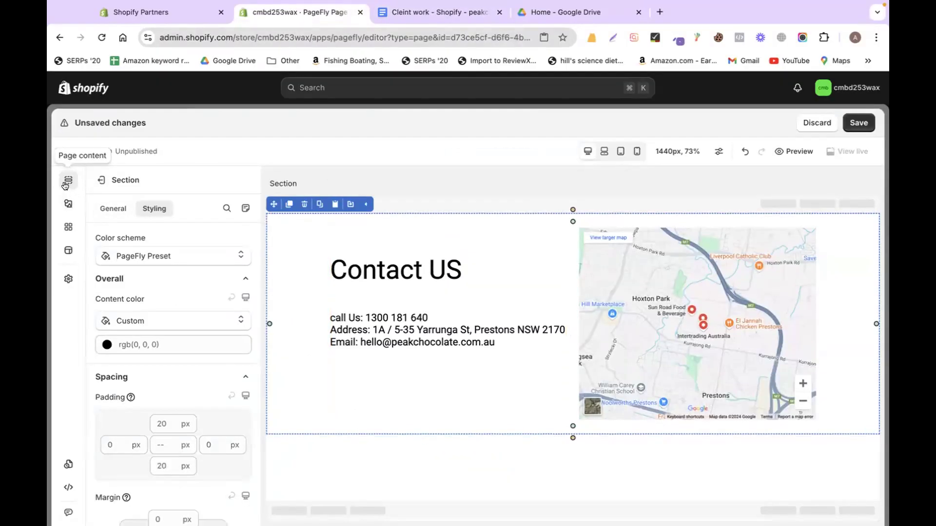
# Step: Add a single-column 1/1 layout row below the contact details and map row
pyautogui.click(68, 203)
pyautogui.scroll(-4, 141, 302)
pyautogui.scroll(4, 141, 305)
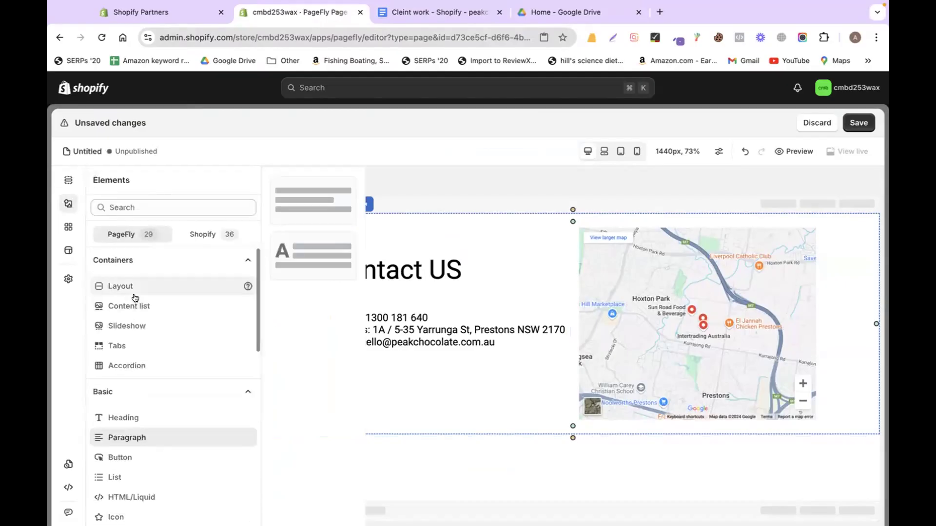
pyautogui.click(121, 281)
pyautogui.moveTo(310, 209); pyautogui.dragTo(544, 452)
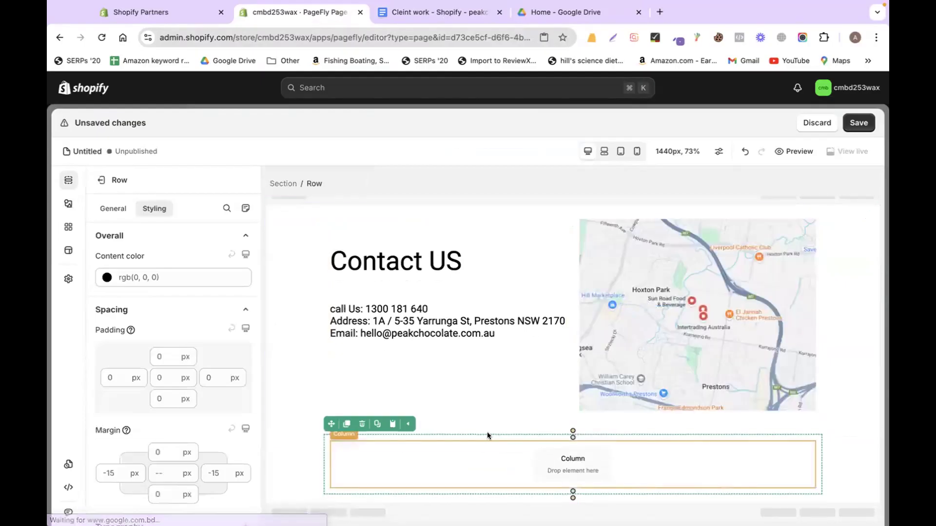
# Step: Add a plain heading element to the new full-width column with the text "Got a question? We'd love to hear from you."
pyautogui.click(64, 205)
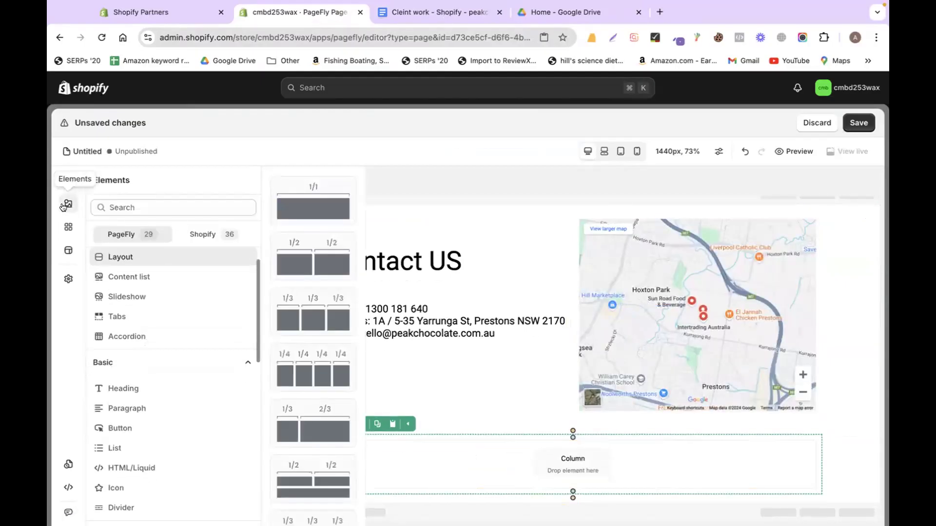
pyautogui.moveTo(158, 386); pyautogui.dragTo(531, 437)
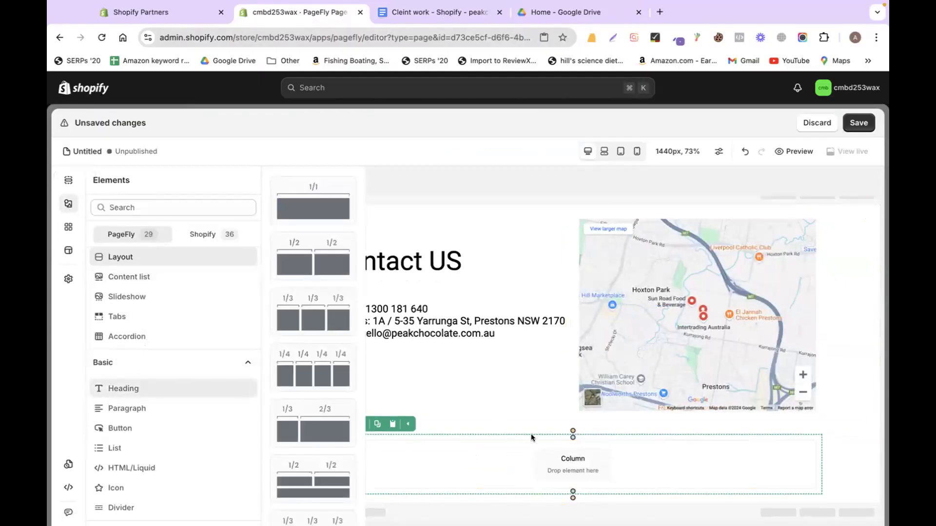
pyautogui.scroll(-3, 163, 380)
pyautogui.moveTo(163, 380)
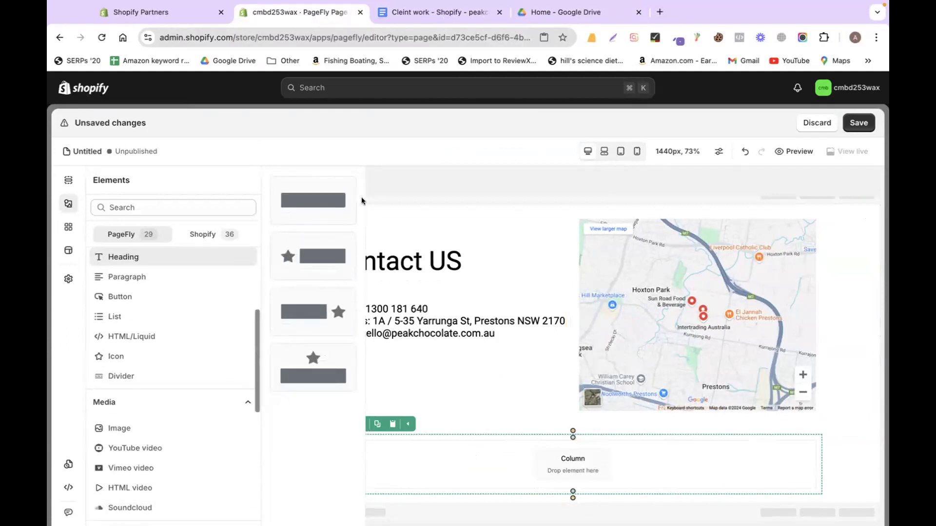
pyautogui.moveTo(341, 201); pyautogui.dragTo(463, 453)
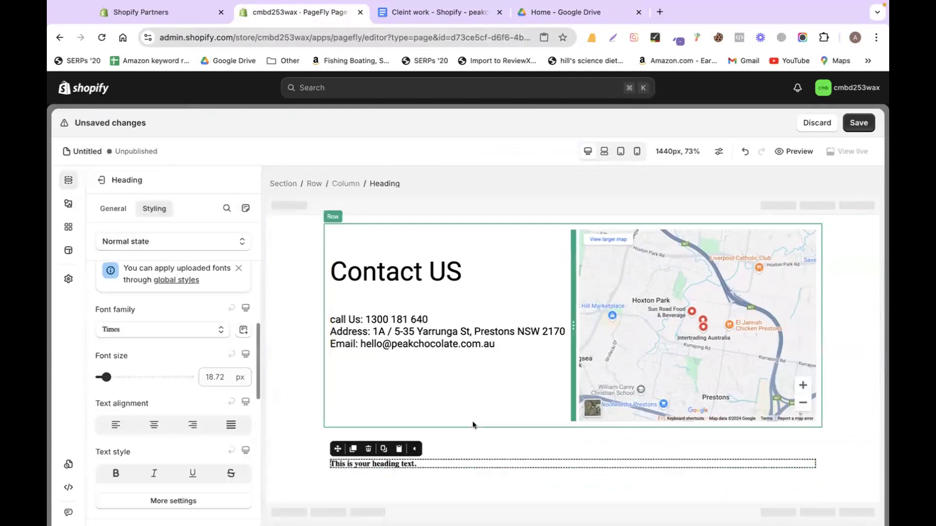
pyautogui.doubleClick(408, 464)
pyautogui.write("Got a question? We'd love to hear from you.")
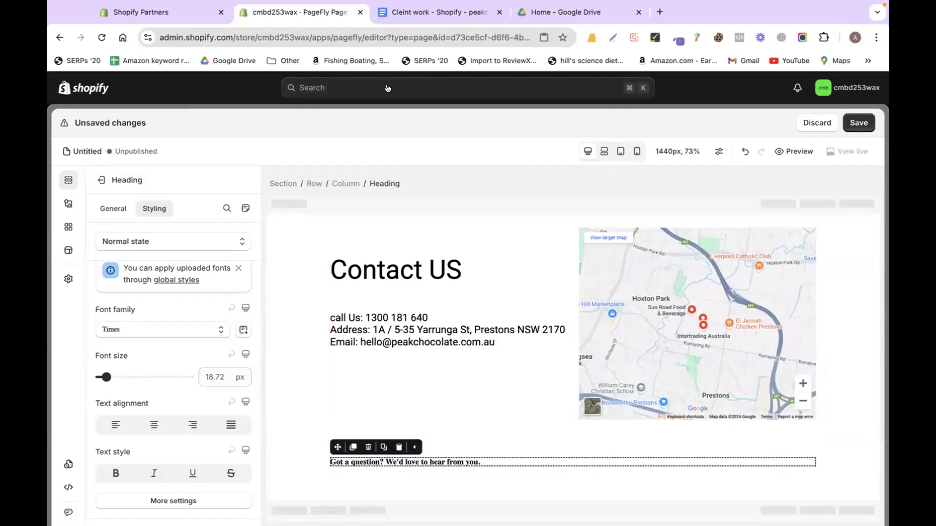
# Step: Style the "Got a question?" heading with the Roboto font at a size of 50 px
pyautogui.click(112, 335)
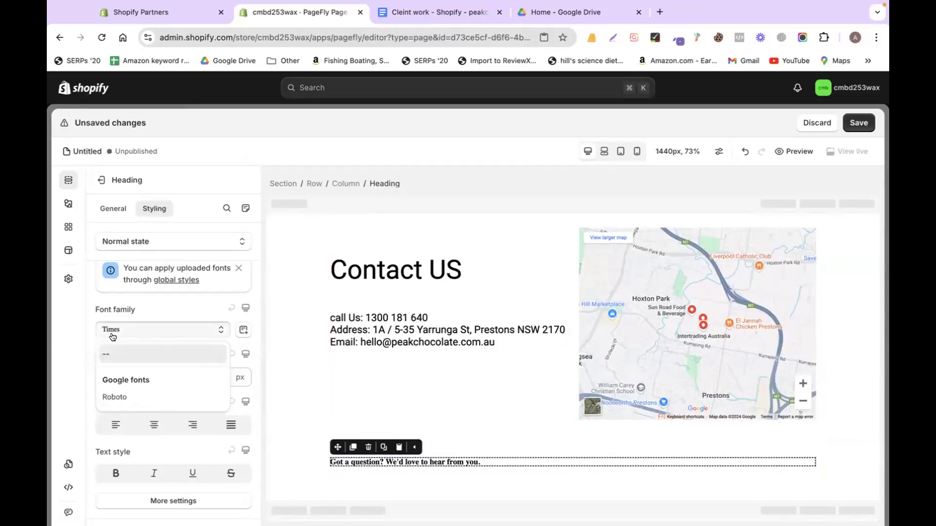
pyautogui.click(123, 389)
pyautogui.moveTo(103, 376); pyautogui.dragTo(124, 376)
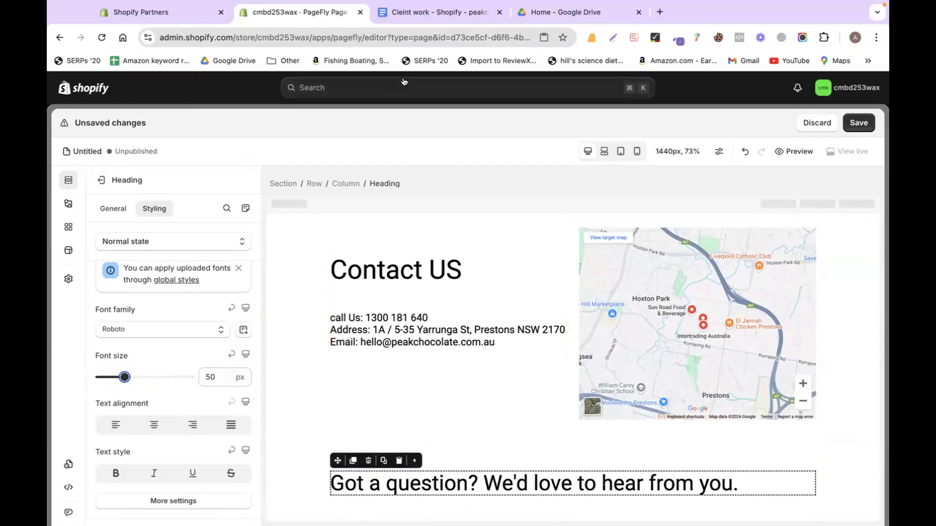
# Step: Copy the text from "Check our FAQs" to "(almost) immediately." in the Google Docs brief and return to the PageFly editor
pyautogui.click(425, 11)
pyautogui.moveTo(275, 235); pyautogui.dragTo(517, 305)
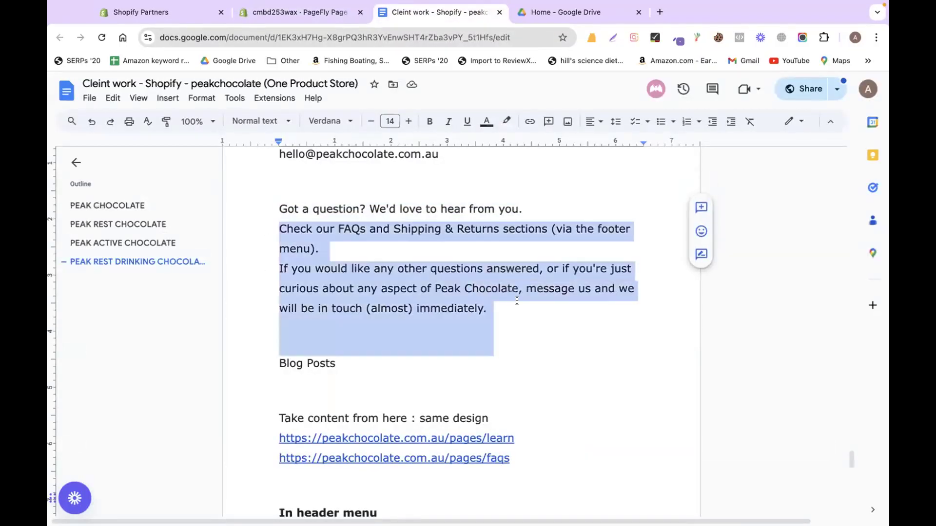
pyautogui.click(298, 12)
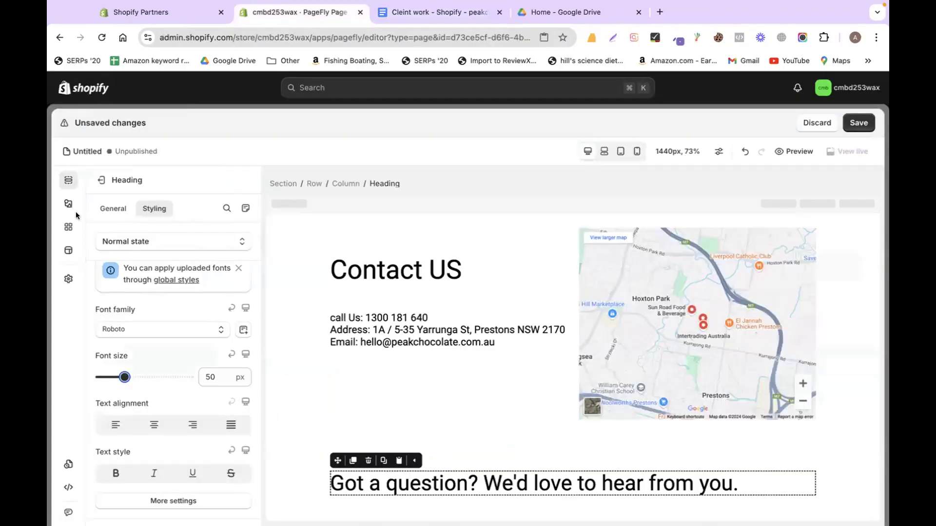
# Step: Add a plain paragraph element directly beneath the "Got a question?" heading, in the same column, and replace its placeholder text with the copied FAQs text
pyautogui.click(68, 203)
pyautogui.scroll(-5, 165, 292)
pyautogui.moveTo(171, 257)
pyautogui.moveTo(350, 208); pyautogui.dragTo(414, 492)
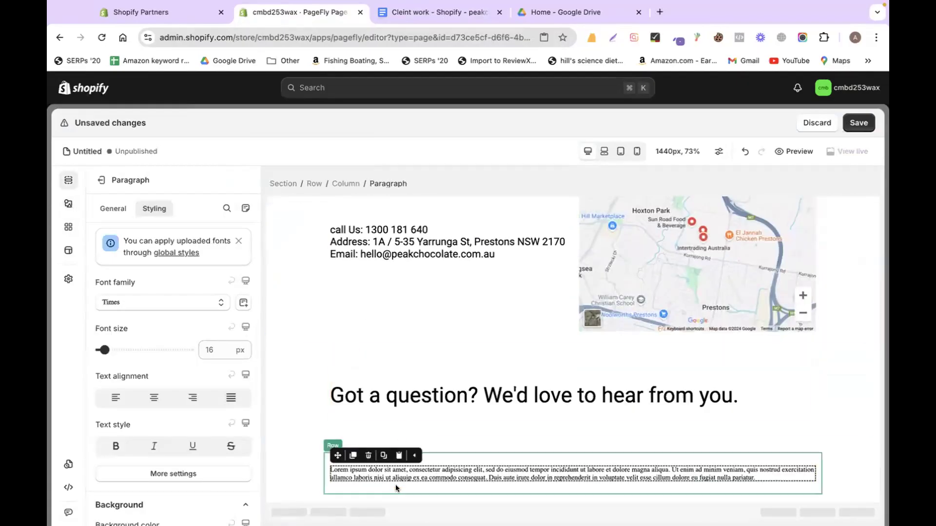
pyautogui.tripleClick(399, 478)
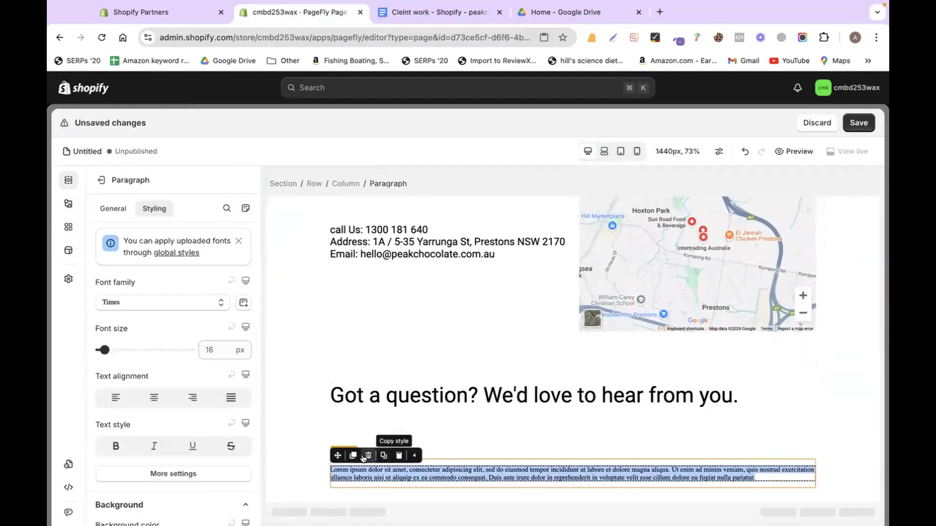
pyautogui.moveTo(337, 456); pyautogui.dragTo(339, 415)
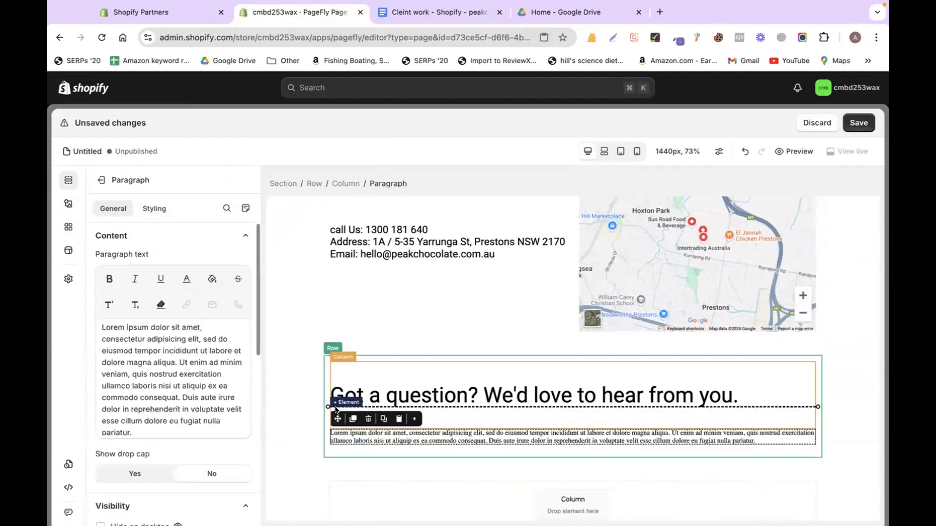
pyautogui.tripleClick(370, 433)
pyautogui.write("Check our FAQs and Shipping & Returns sections (via the footer menu).If you would like any other questions answered, or if you're just curious about any aspect of Peak Chocolate, message us and we will be in touch (almost) immediately.")
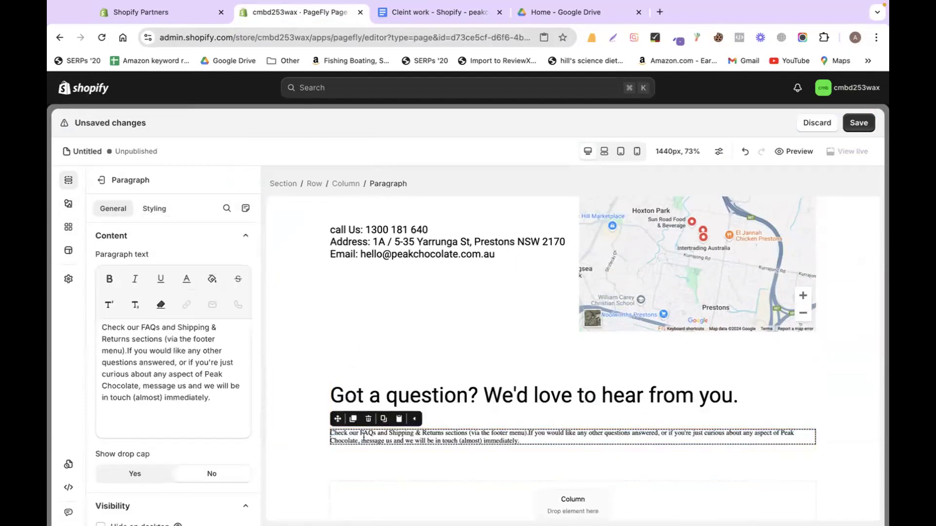
# Step: Style the "Check our FAQs" paragraph with the Roboto font at a size of 24 px
pyautogui.click(154, 209)
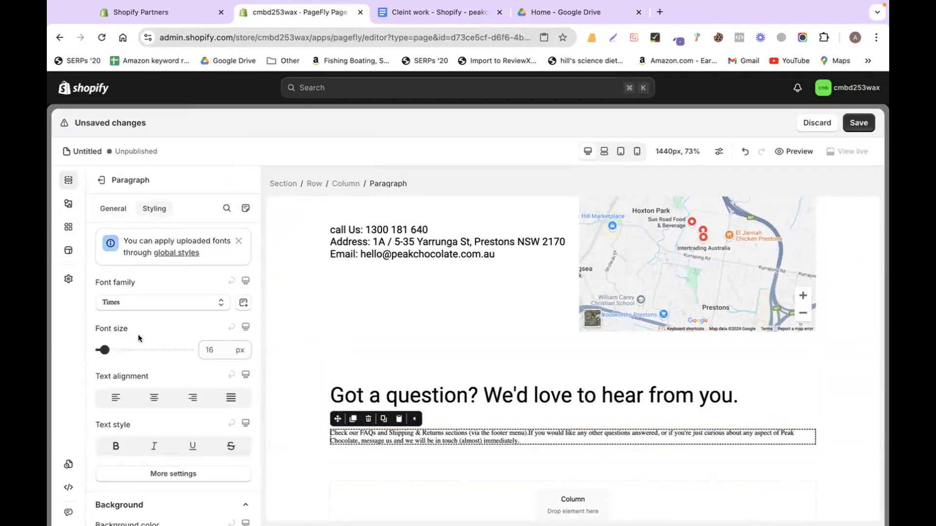
pyautogui.click(115, 306)
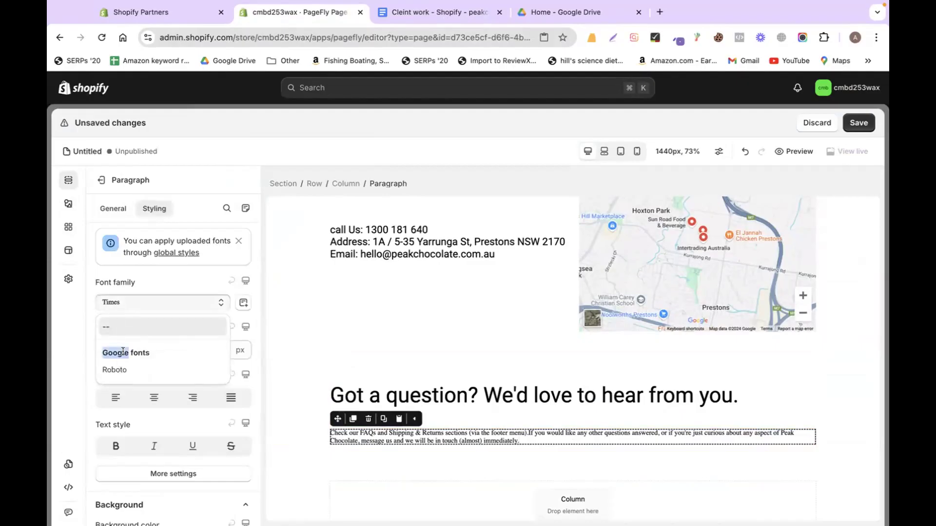
pyautogui.click(115, 373)
pyautogui.moveTo(103, 349)
pyautogui.mouseDown()
pyautogui.moveTo(119, 349)
pyautogui.moveTo(106, 351)
pyautogui.mouseUp()
pyautogui.scroll(-2, 367, 324)
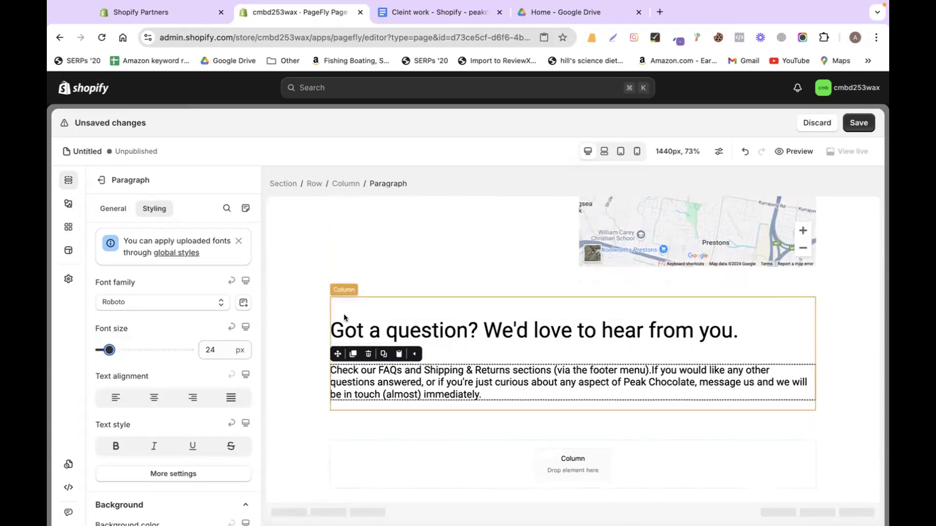
pyautogui.scroll(5, 344, 314)
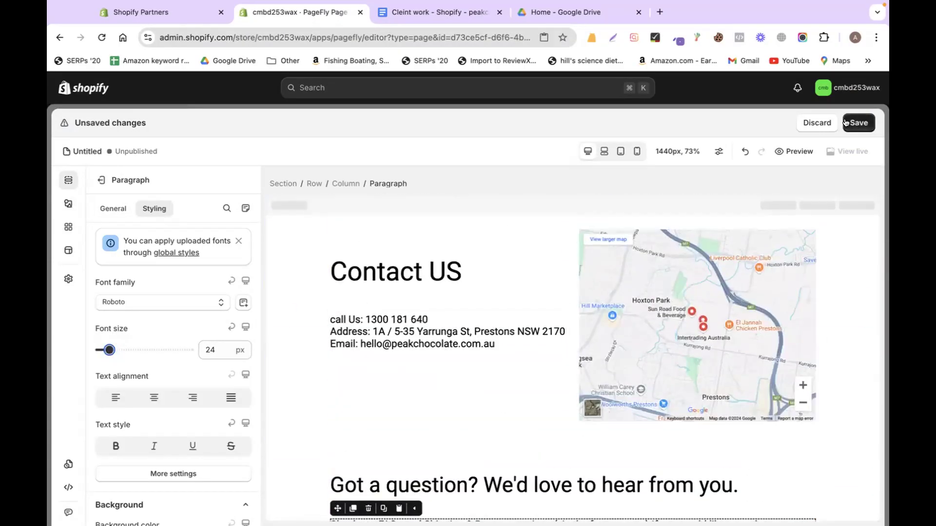
# Step: Save the contact page under the title "conatct" and publish it
pyautogui.click(858, 123)
pyautogui.click(704, 195)
pyautogui.press('super+a')
pyautogui.write('conatct')
pyautogui.click(667, 317)
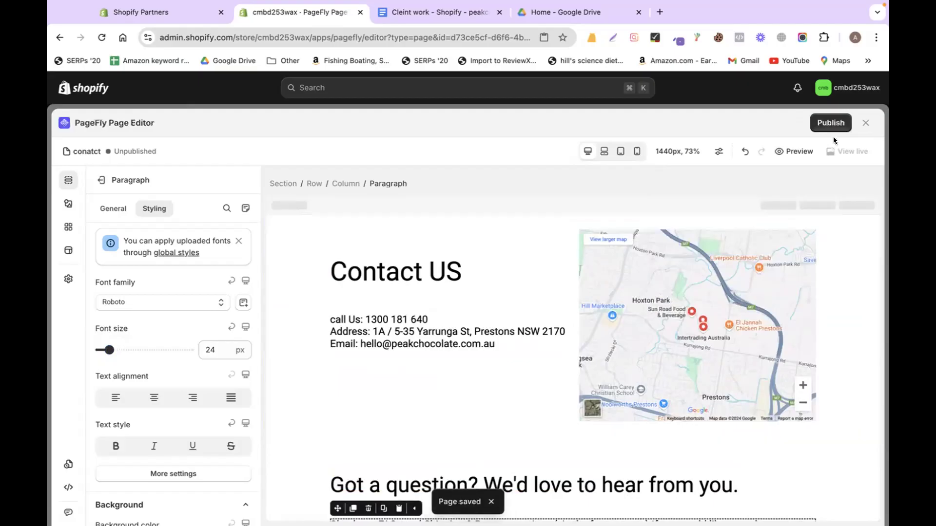
pyautogui.click(830, 122)
pyautogui.click(666, 259)
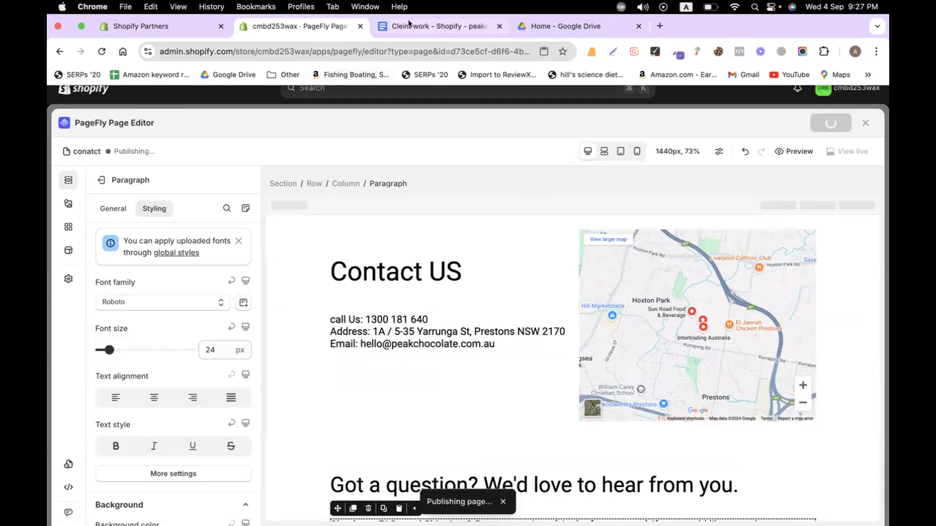
# Step: Open the peakchocolate.com.au/pages/learn link listed under Blog Posts in the Google Docs brief
pyautogui.click(408, 22)
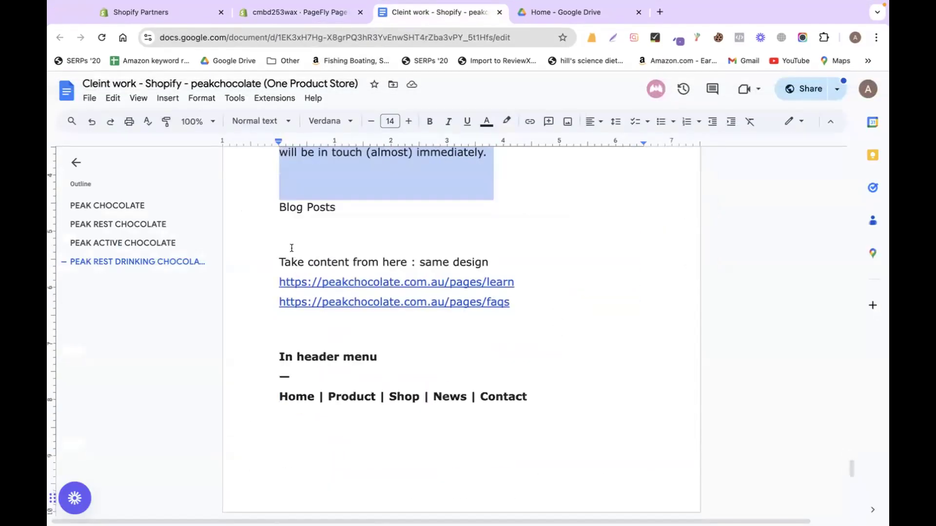
pyautogui.click(290, 249)
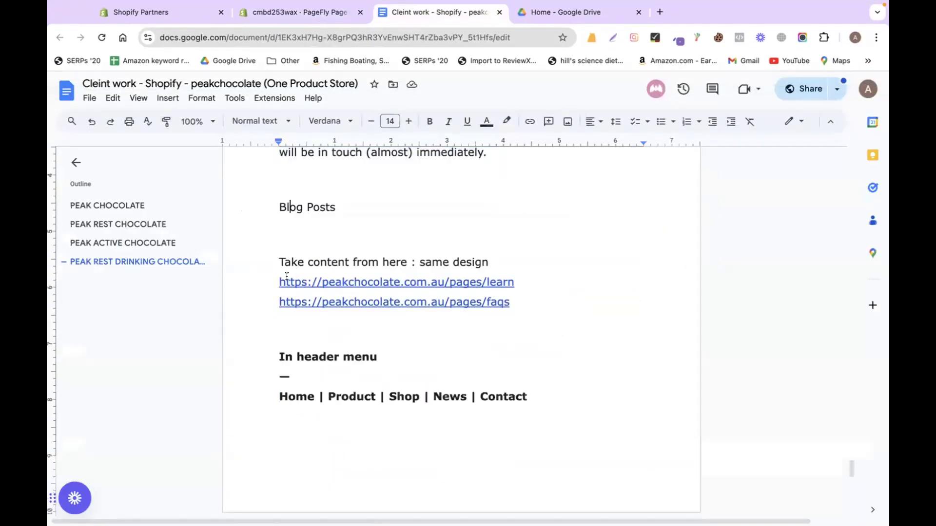
pyautogui.click(323, 282)
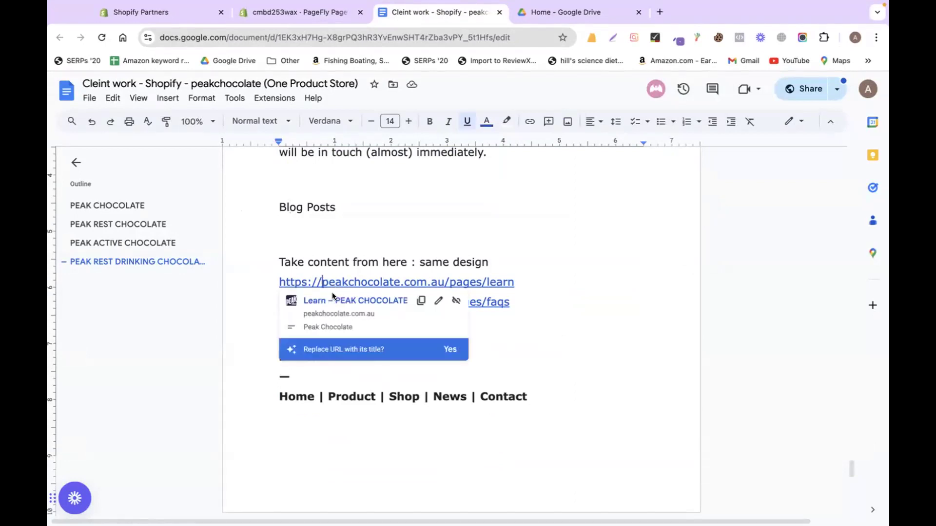
pyautogui.click(323, 294)
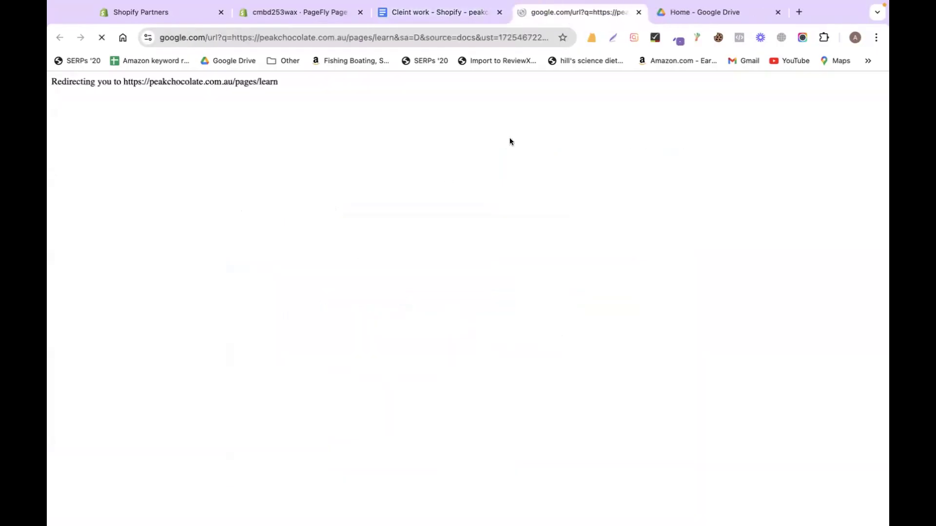
# Step: Dismiss the discount pop-up and examine the Learn page's banner and accordion, collapsing the "Why Peak?" entry
pyautogui.scroll(-5, 396, 291)
pyautogui.scroll(-5, 396, 291)
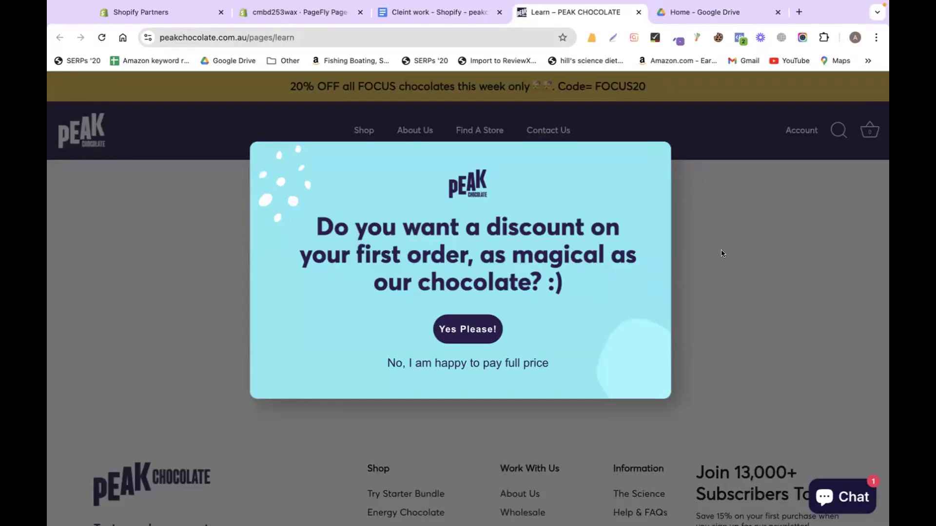
pyautogui.click(739, 244)
pyautogui.scroll(10, 697, 247)
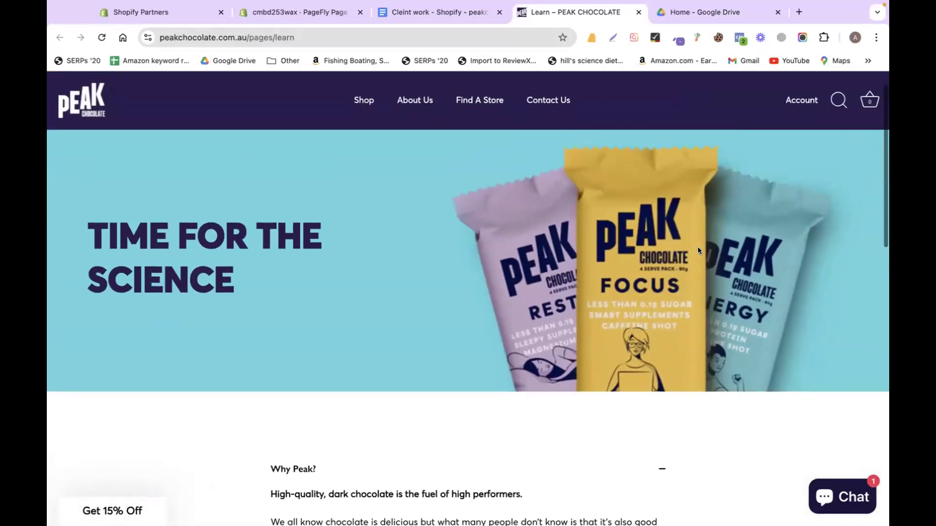
pyautogui.scroll(-5, 445, 361)
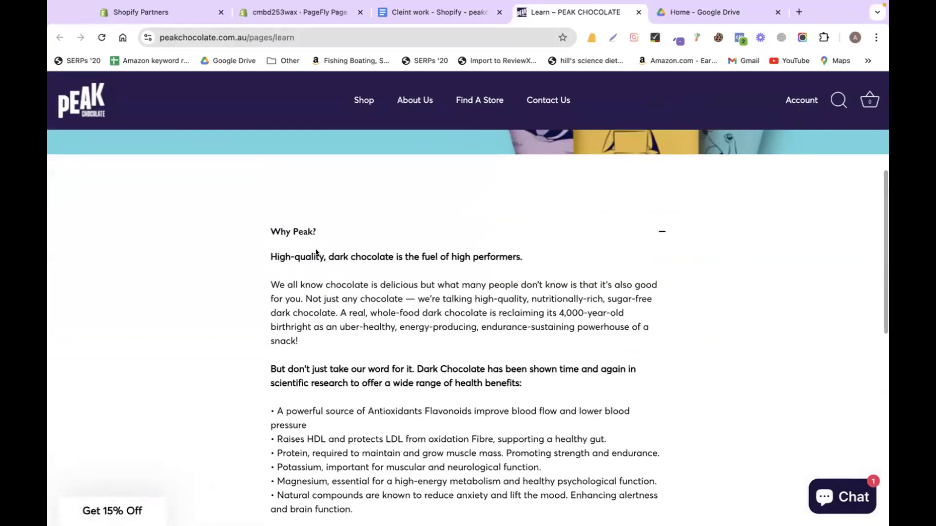
pyautogui.click(659, 229)
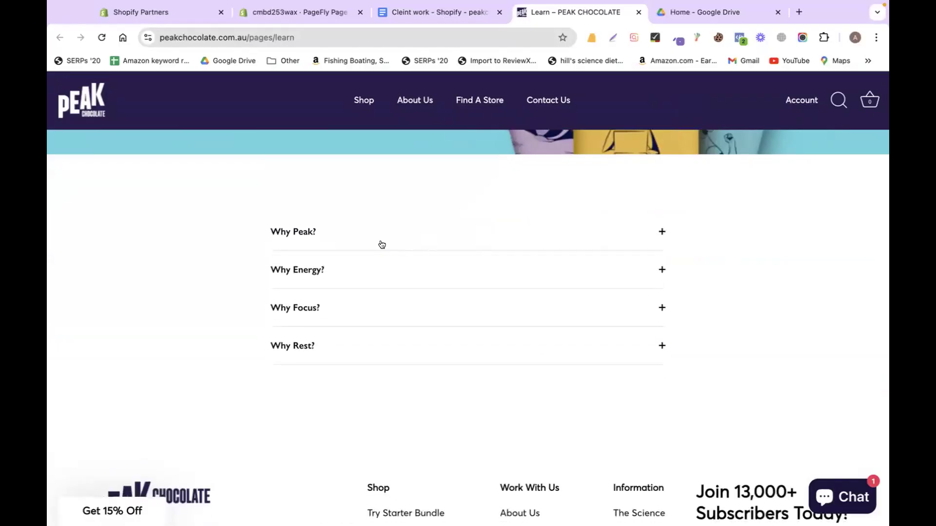
# Step: Return to PageFly, close the contact page's editor and check the Online Store's pages and blog posts
pyautogui.click(419, 11)
pyautogui.click(286, 8)
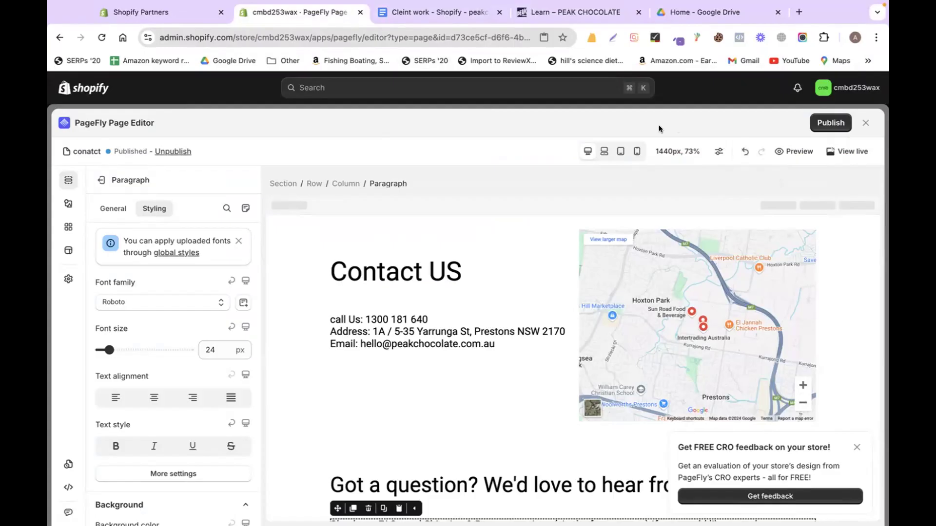
pyautogui.click(865, 123)
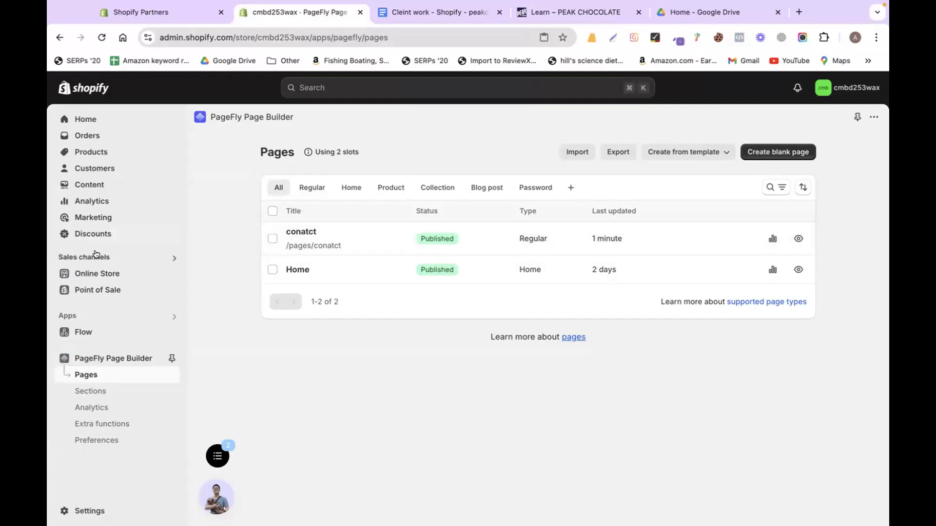
pyautogui.click(99, 272)
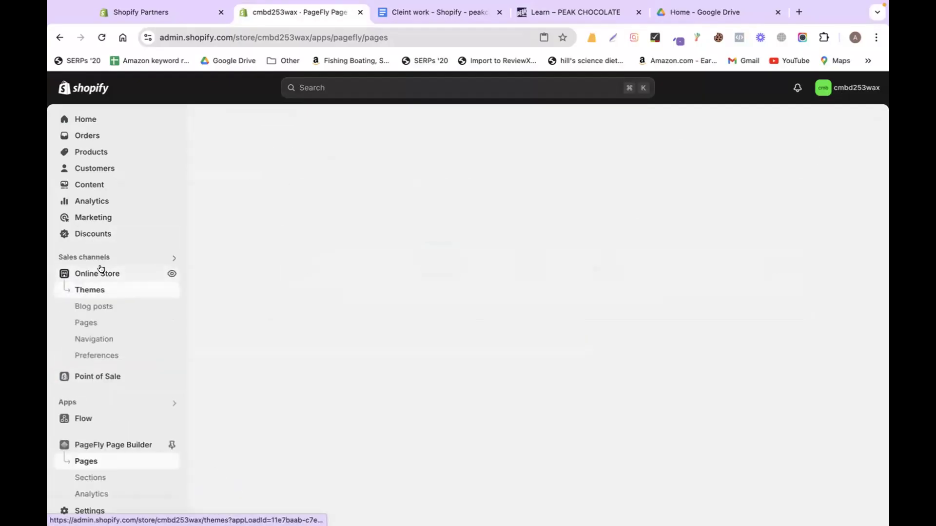
pyautogui.click(89, 322)
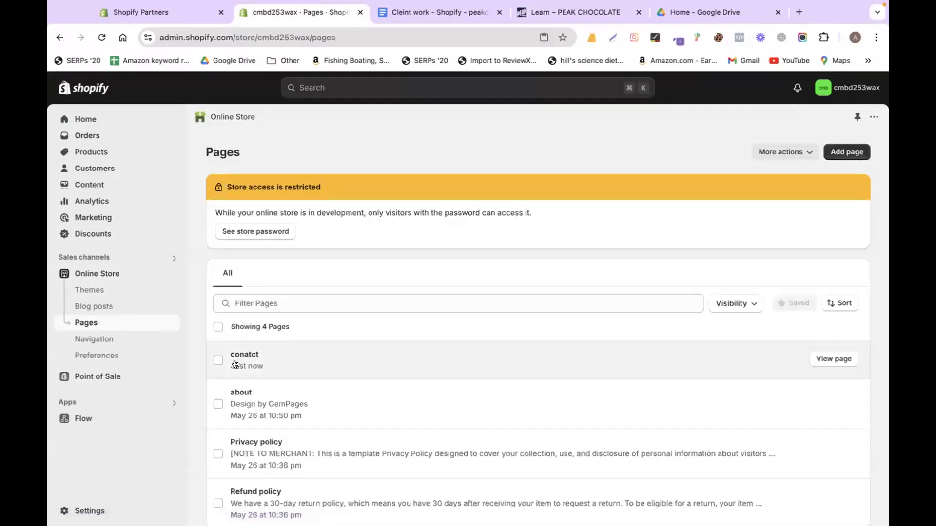
pyautogui.click(111, 305)
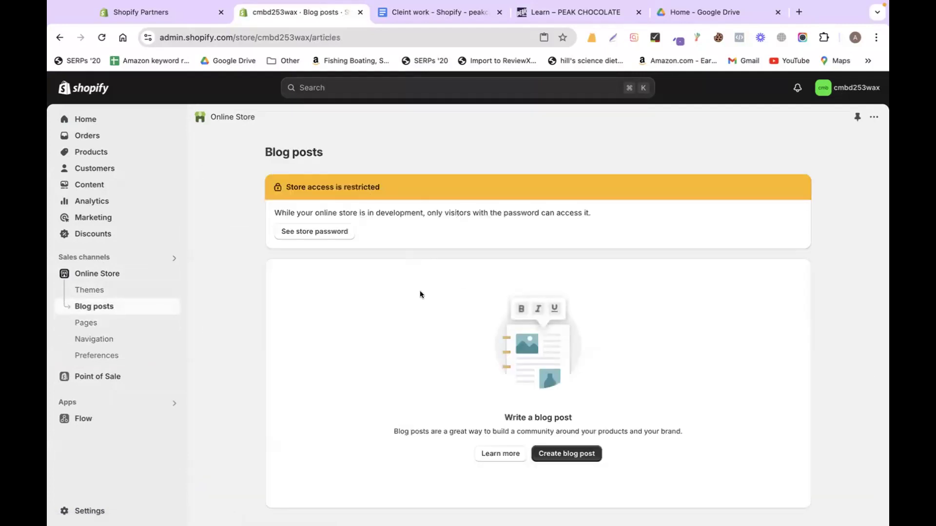
pyautogui.click(172, 403)
pyautogui.click(326, 329)
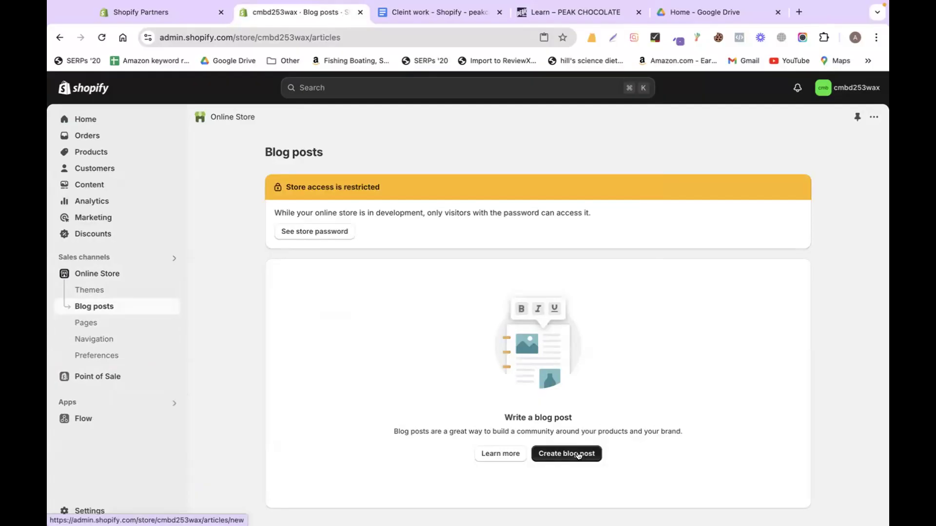
# Step: Review the Learn page's banner again and return to the Shopify admin
pyautogui.click(560, 15)
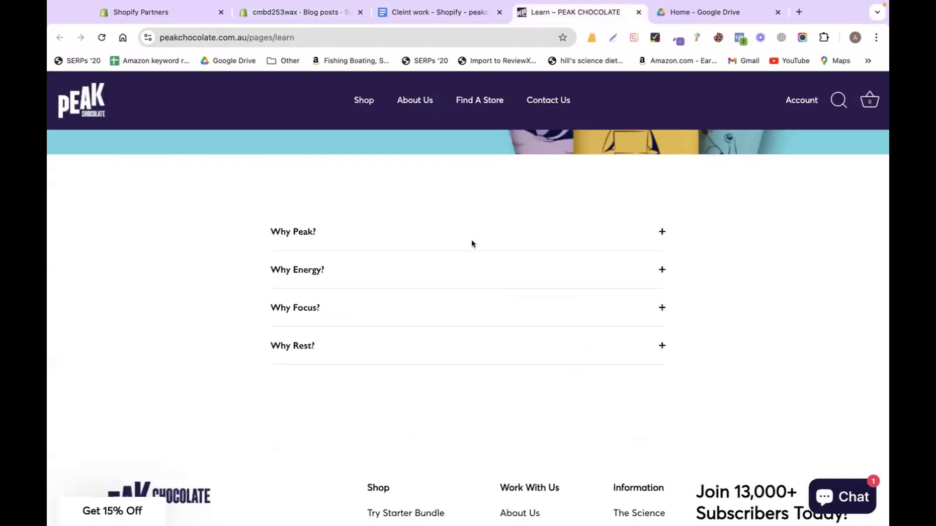
pyautogui.scroll(5, 466, 286)
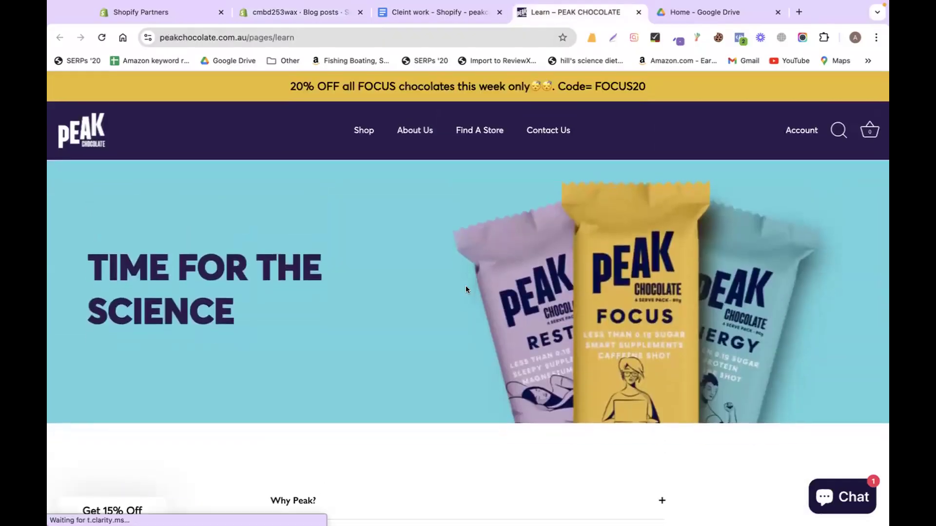
pyautogui.click(314, 7)
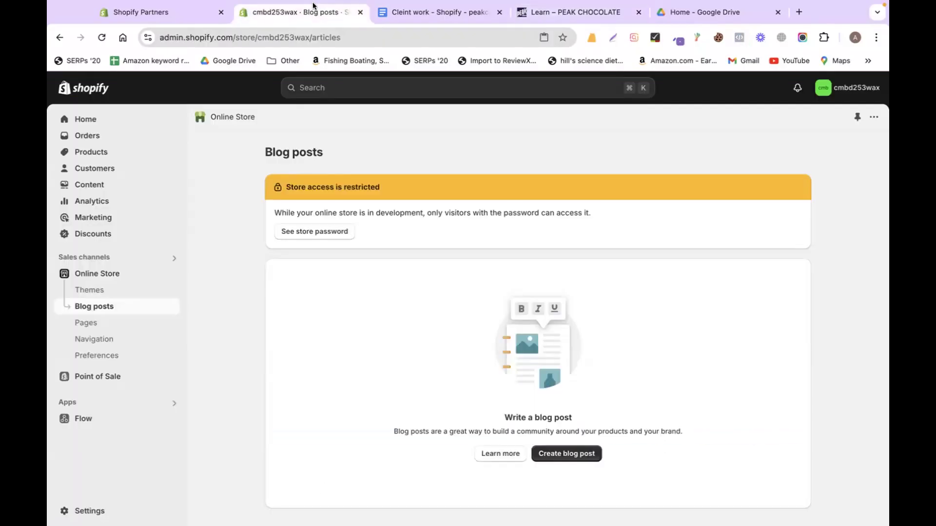
# Step: Open the PageFly Page Builder app and create a blank page of the Blog post type
pyautogui.click(114, 404)
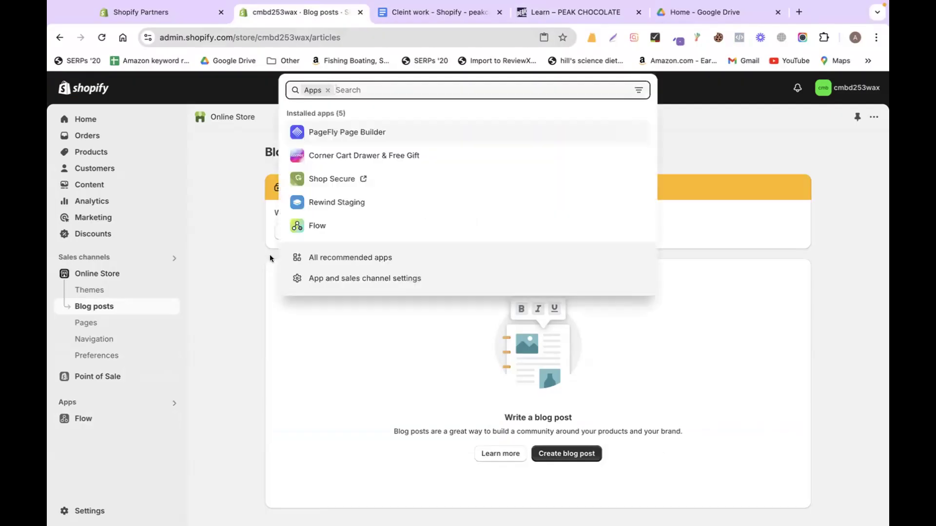
pyautogui.click(313, 126)
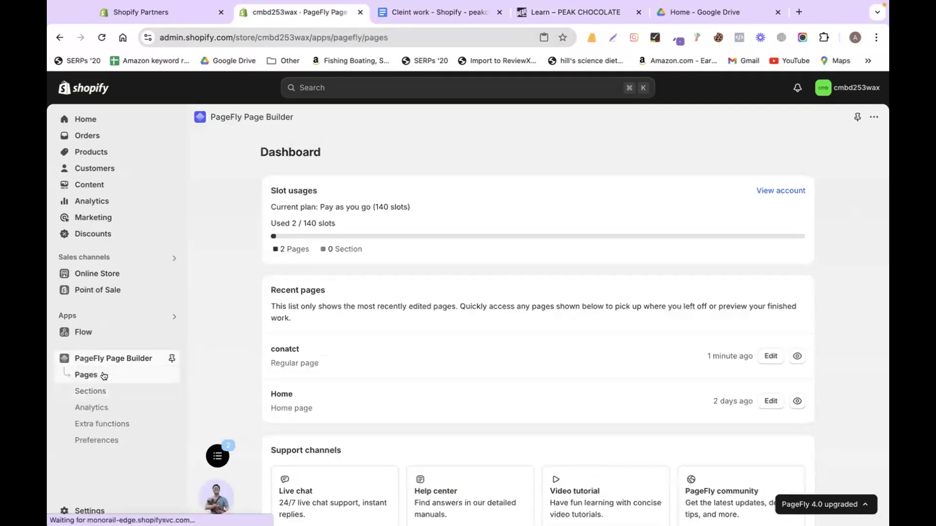
pyautogui.click(86, 375)
pyautogui.click(774, 155)
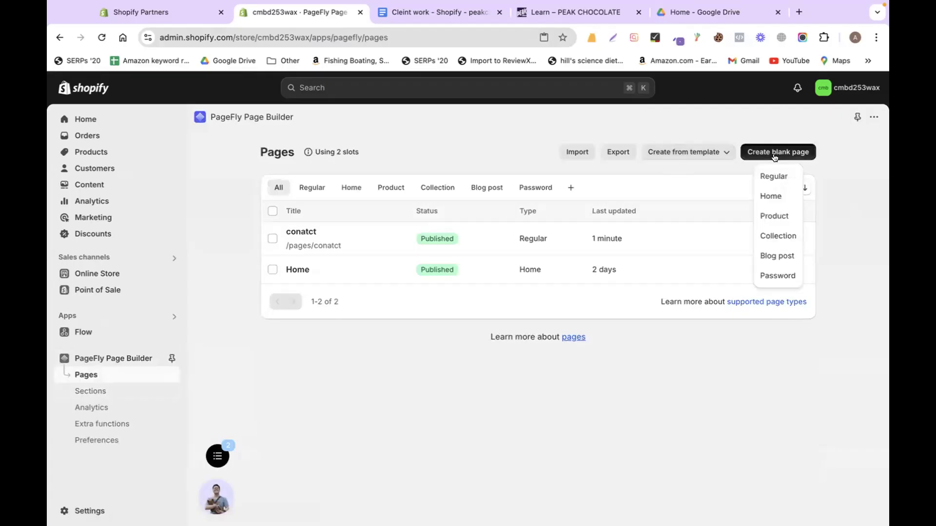
pyautogui.click(789, 257)
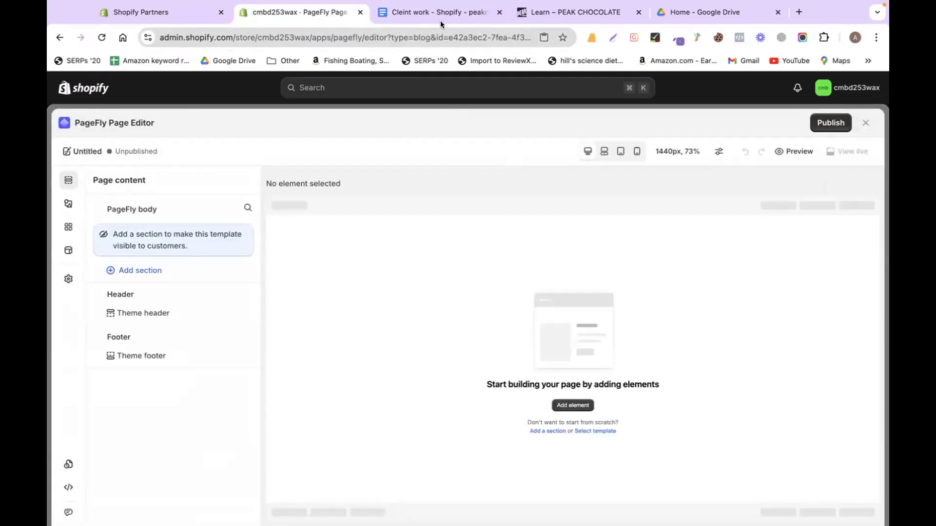
# Step: Inspect the "TIME FOR THE SCIENCE" banner on the Learn page and open its background image in a new tab
pyautogui.click(439, 13)
pyautogui.scroll(5, 463, 190)
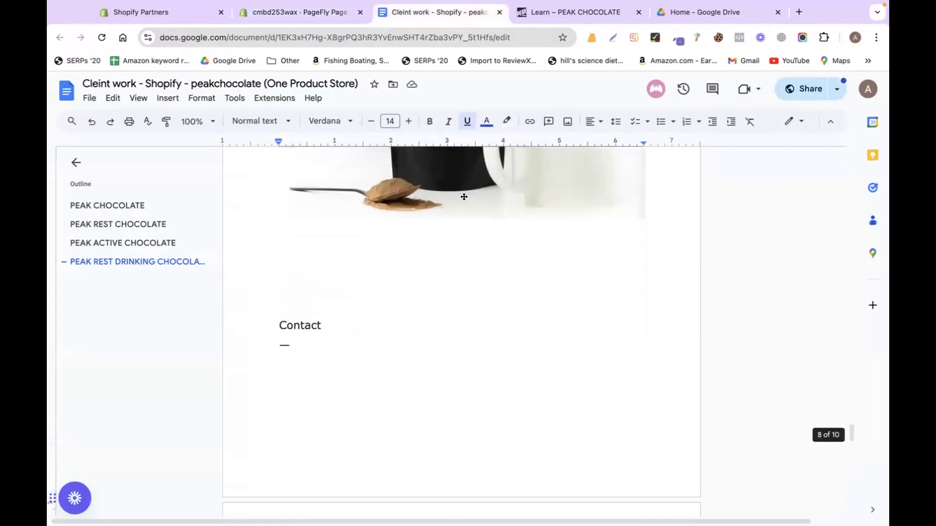
pyautogui.click(535, 14)
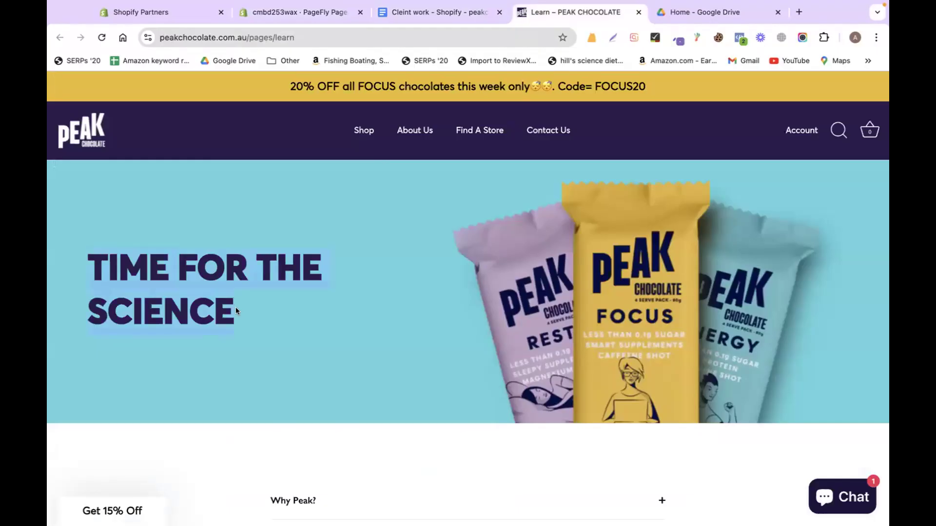
pyautogui.rightClick(458, 248)
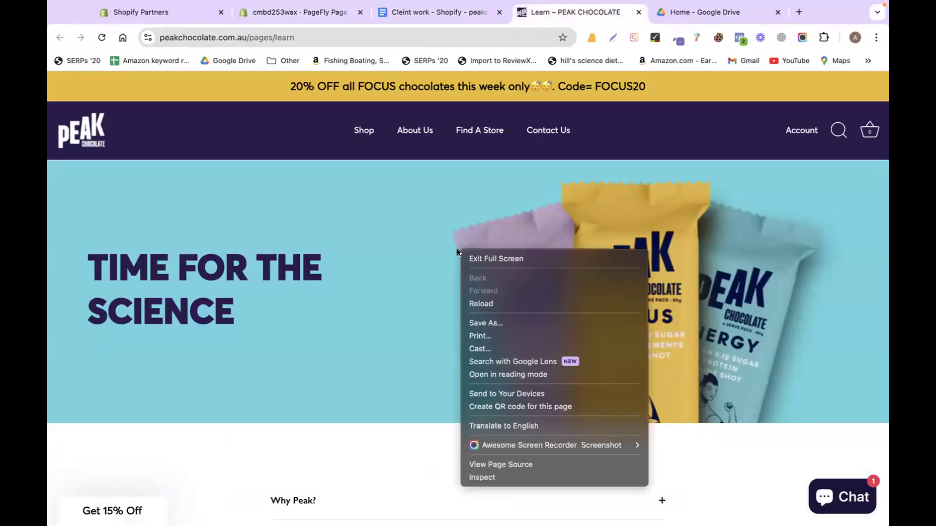
pyautogui.click(484, 476)
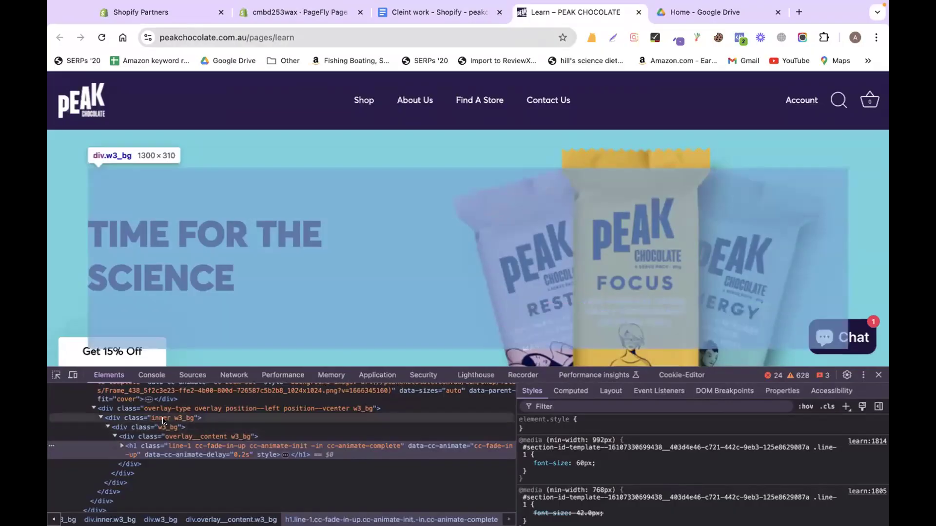
pyautogui.scroll(2, 161, 424)
pyautogui.click(164, 412)
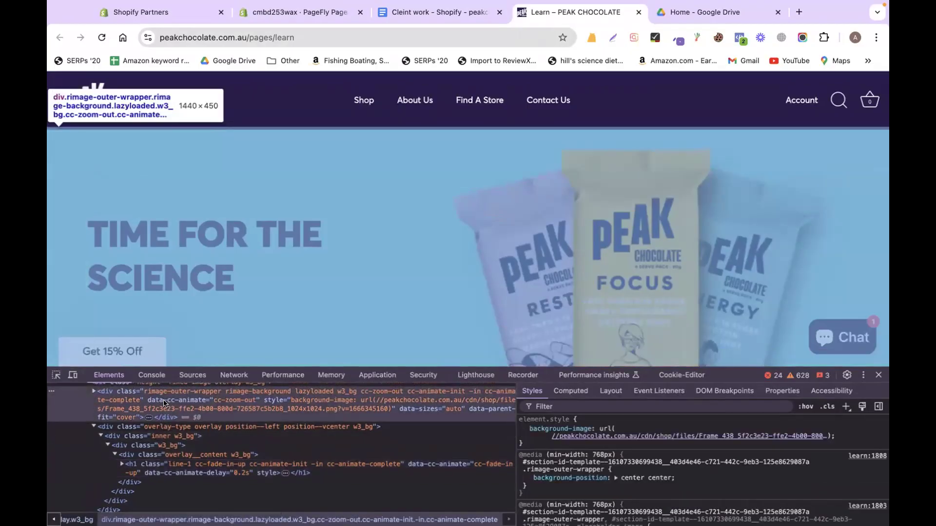
pyautogui.moveTo(614, 436)
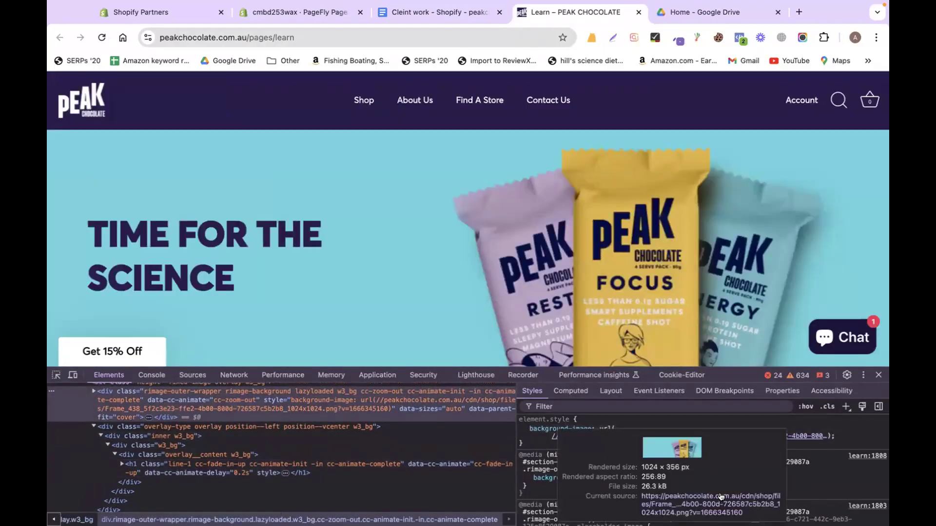
pyautogui.click(809, 436)
# Step: Save the banner image to the Downloads folder under the name peak12
pyautogui.rightClick(367, 238)
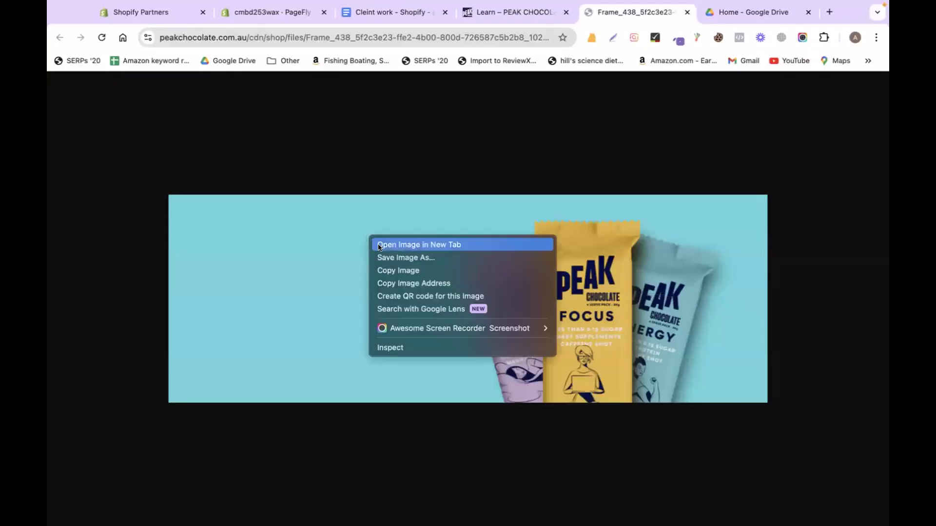
pyautogui.click(381, 254)
pyautogui.write('pe')
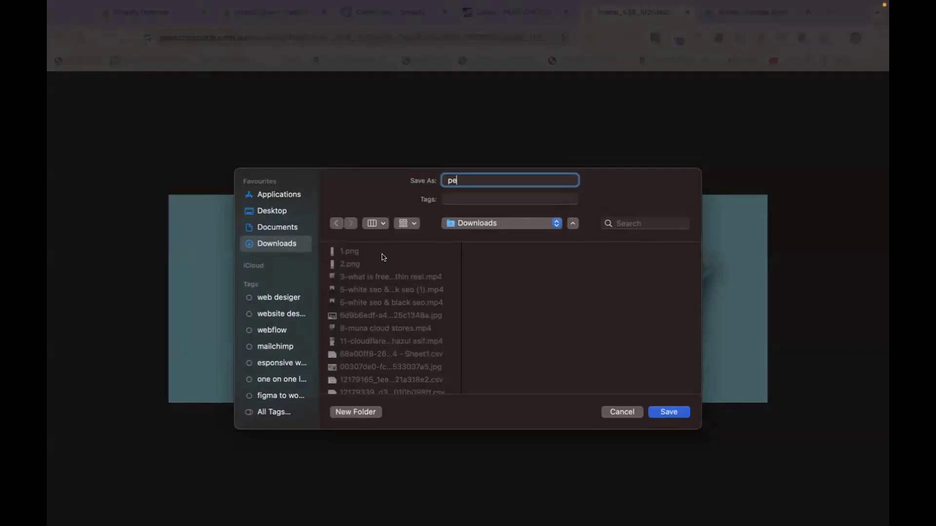
pyautogui.write('ak12')
pyautogui.press('Return')
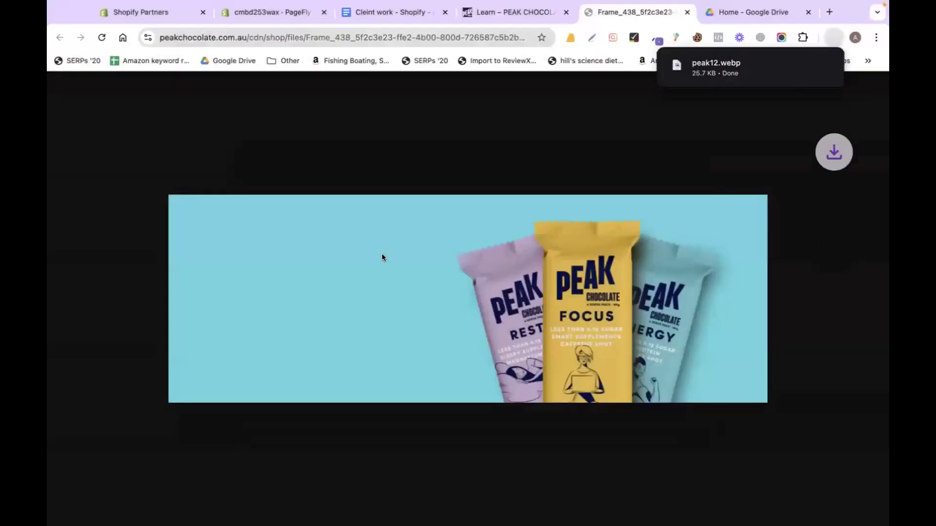
# Step: Return to the PageFly editor and add a single-column (1/1) layout section to the blank page
pyautogui.click(387, 12)
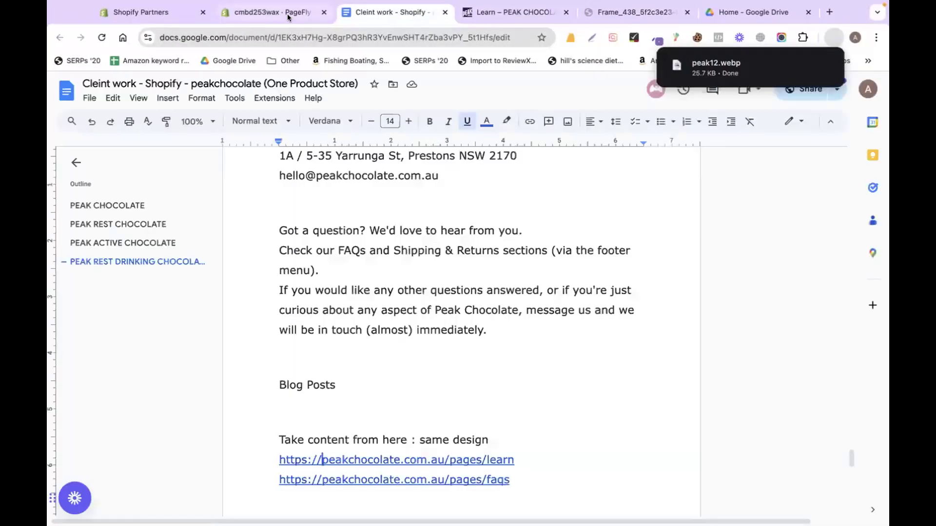
pyautogui.click(276, 12)
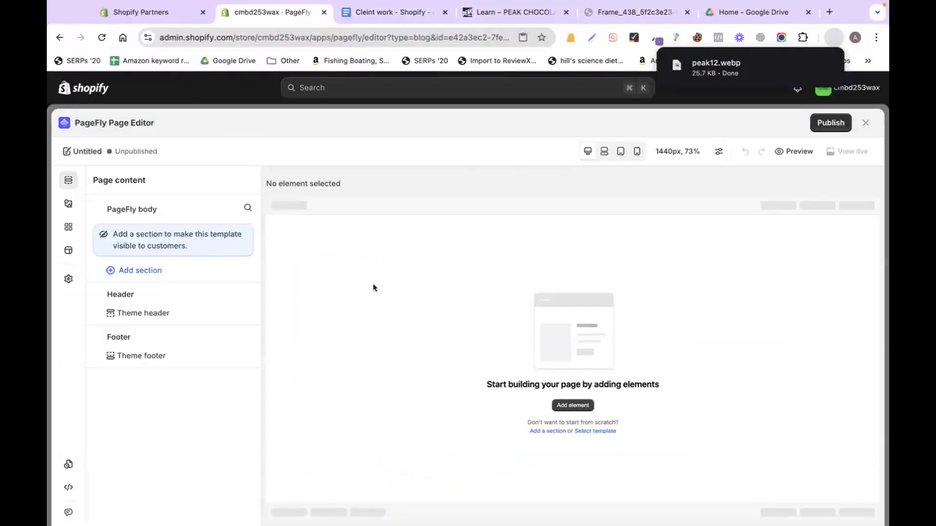
pyautogui.click(68, 204)
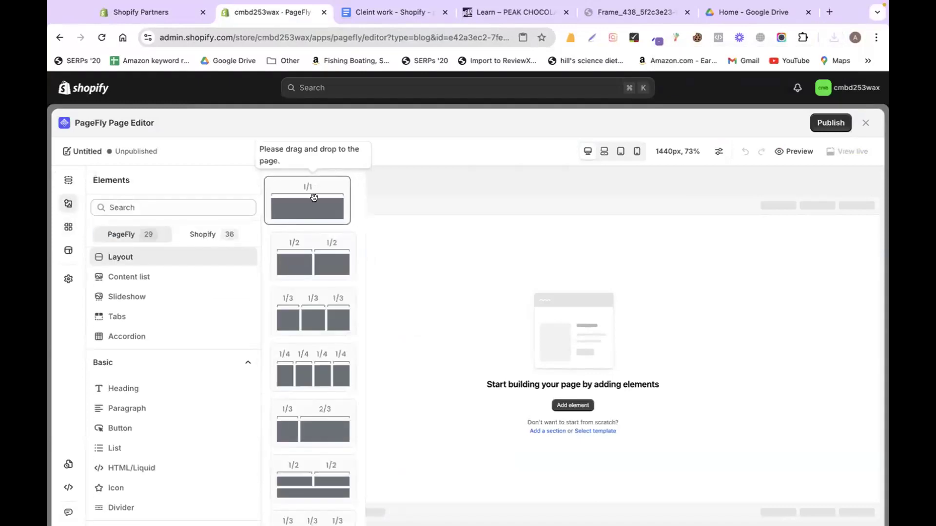
pyautogui.moveTo(313, 197); pyautogui.dragTo(609, 232)
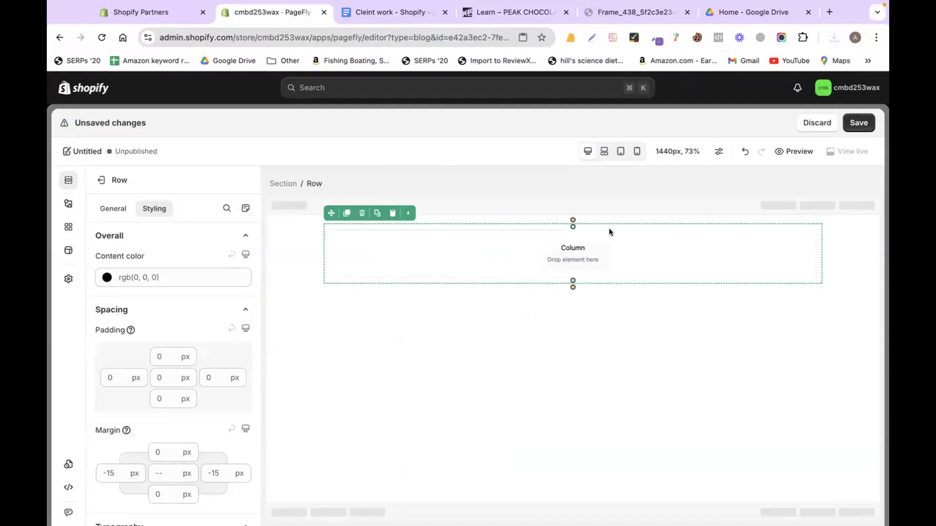
# Step: Turn off the fixed width of the new section so that it spans the full page
pyautogui.click(414, 243)
pyautogui.click(115, 210)
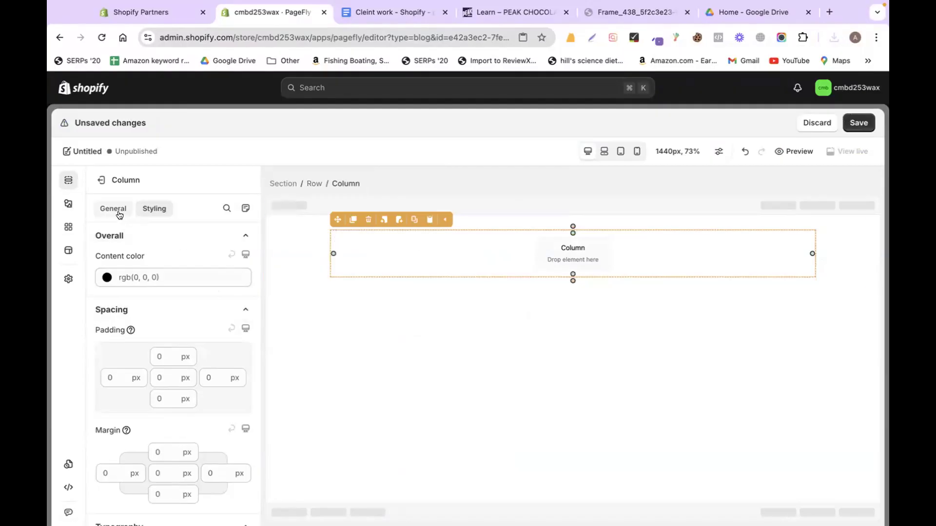
pyautogui.scroll(-3, 157, 369)
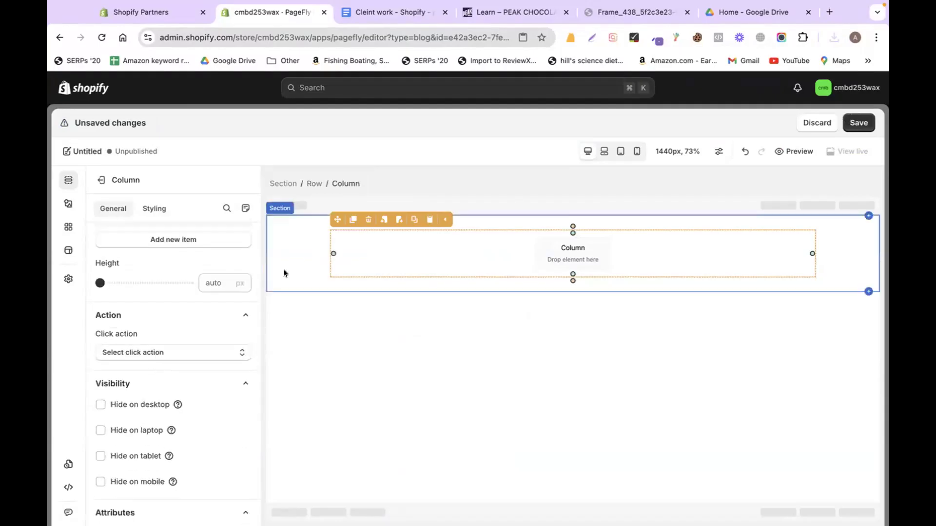
pyautogui.click(282, 253)
pyautogui.scroll(-4, 171, 438)
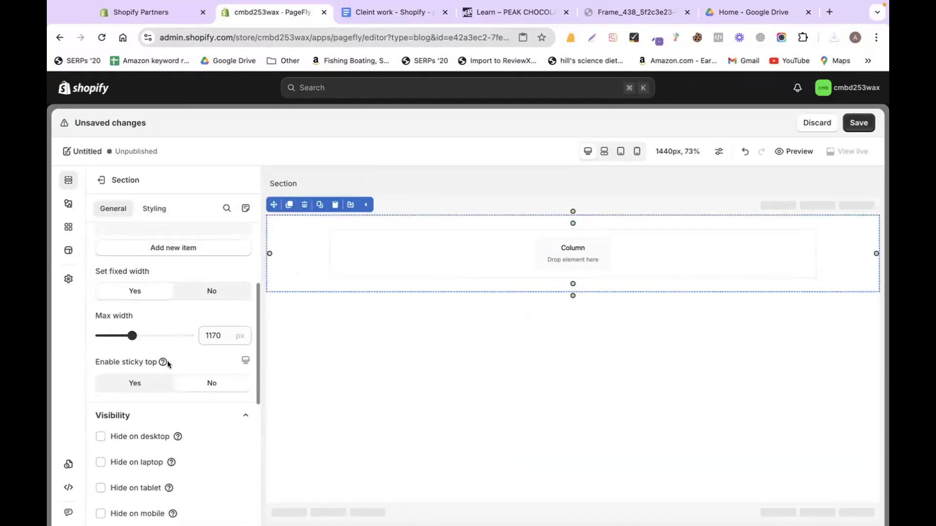
pyautogui.click(212, 291)
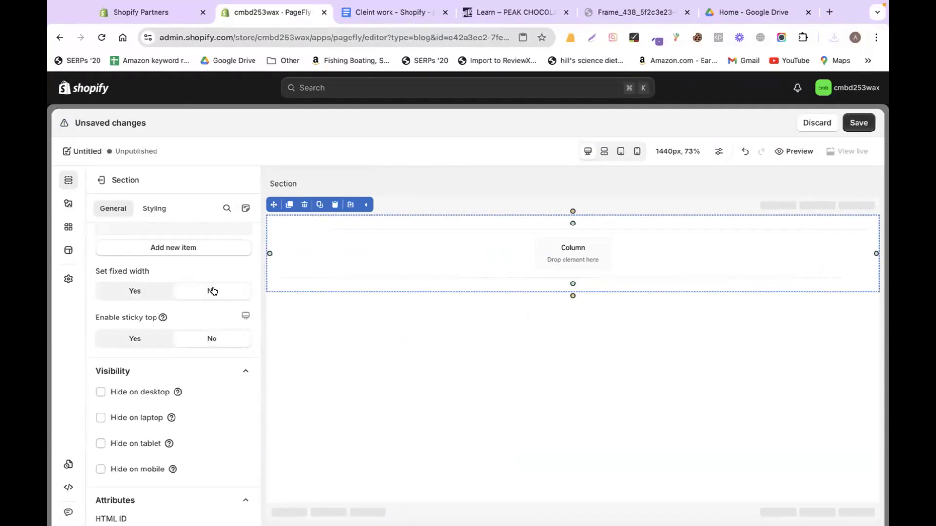
# Step: Open the image picker for the section's background image
pyautogui.click(355, 253)
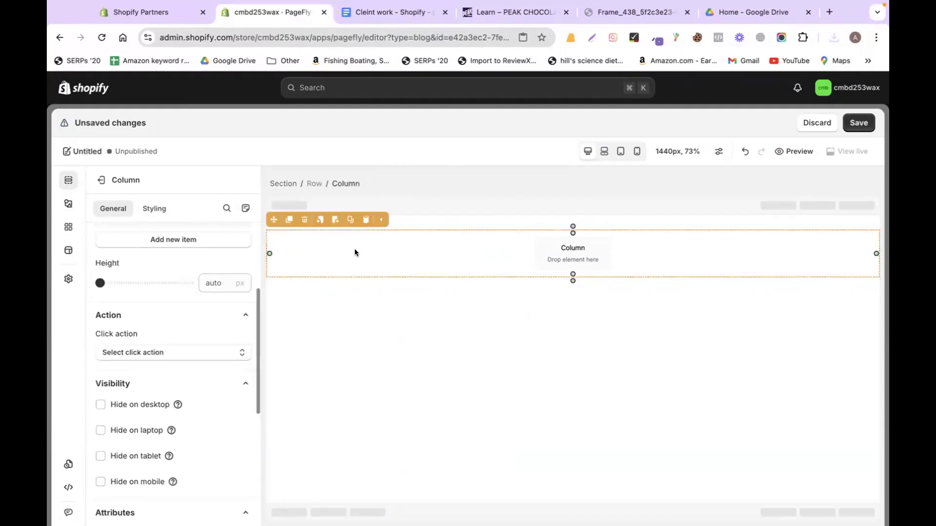
pyautogui.click(422, 217)
pyautogui.click(149, 213)
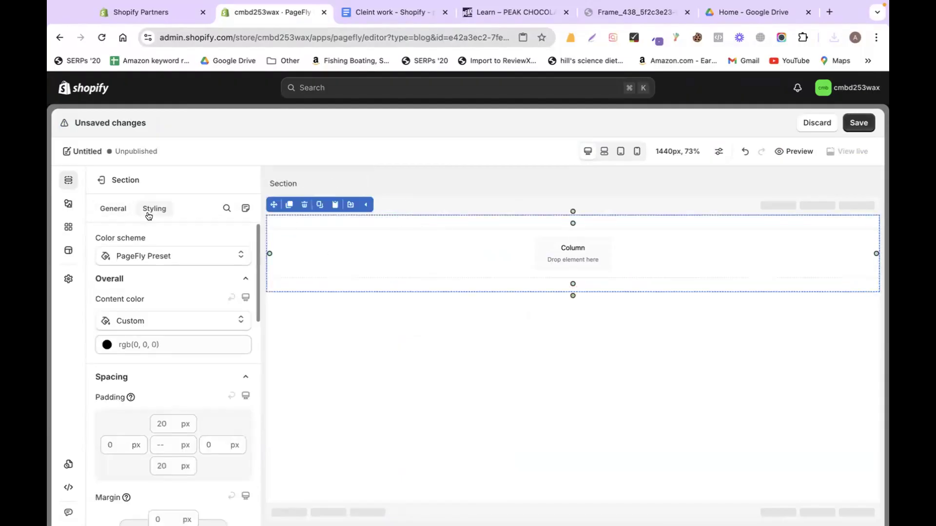
pyautogui.scroll(-8, 136, 341)
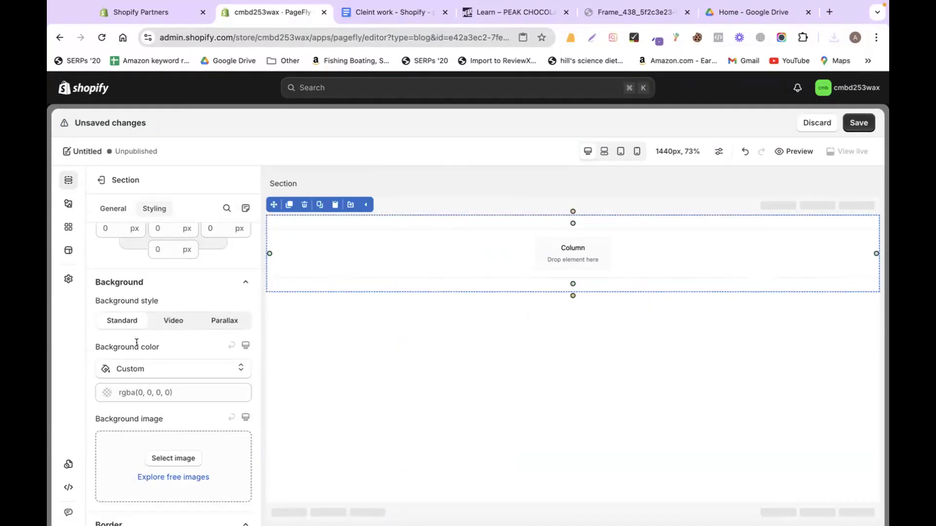
pyautogui.click(157, 456)
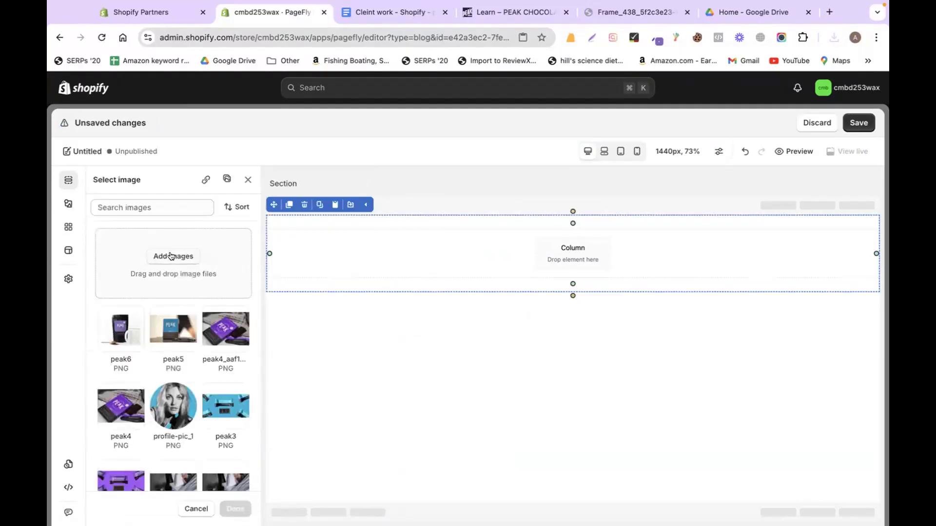
# Step: Upload peak12.webp from the Downloads folder and apply it as the section's background image
pyautogui.click(170, 255)
pyautogui.write('peak')
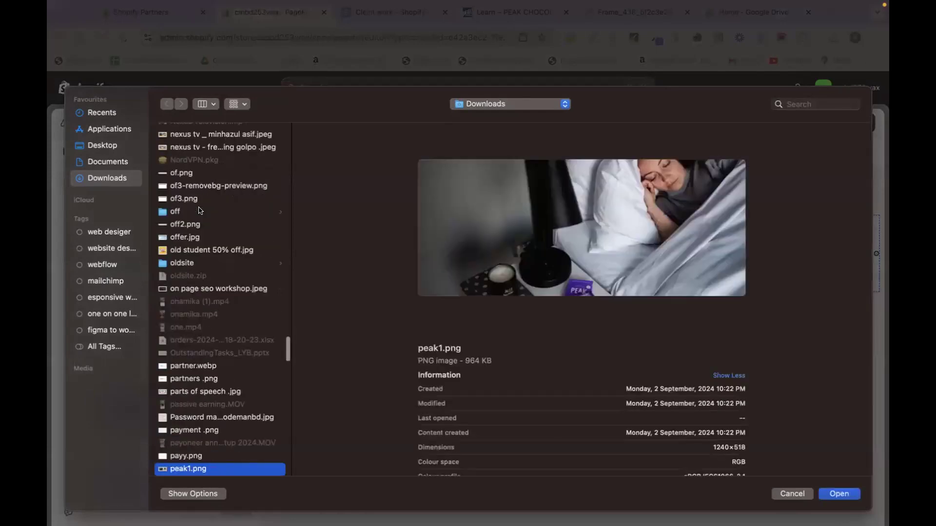
pyautogui.press('Down')
pyautogui.press('Down')
pyautogui.press('Down')
pyautogui.press('Down')
pyautogui.press('Down')
pyautogui.press('Down')
pyautogui.press('Down')
pyautogui.press('Down')
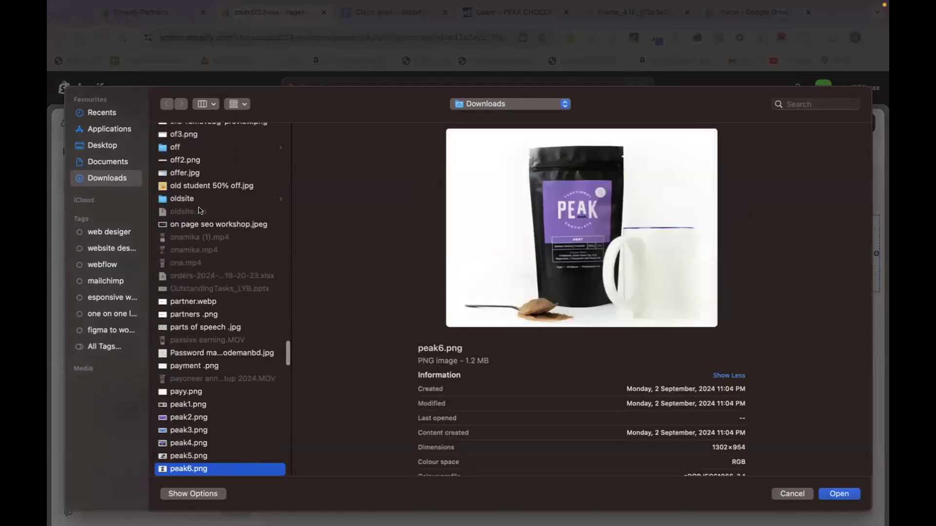
pyautogui.press('Up')
pyautogui.press('Up')
pyautogui.press('Return')
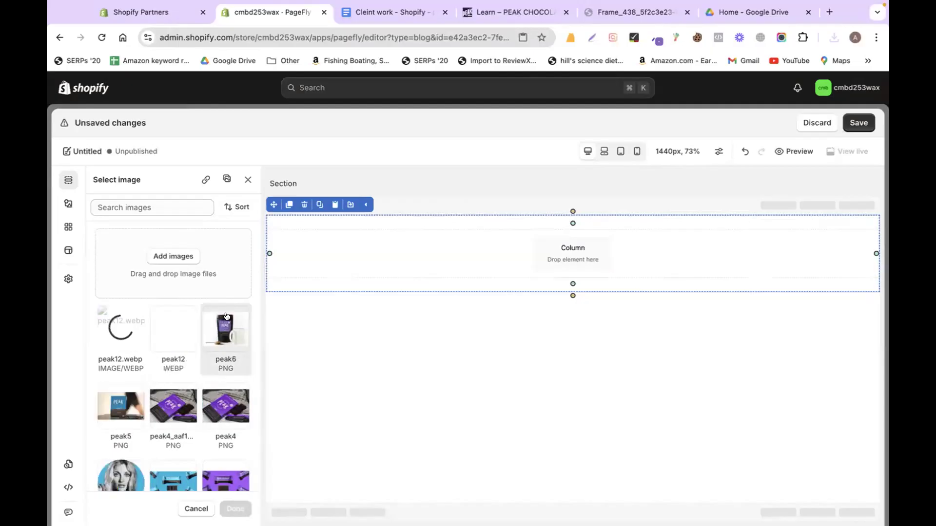
pyautogui.click(118, 331)
pyautogui.click(236, 509)
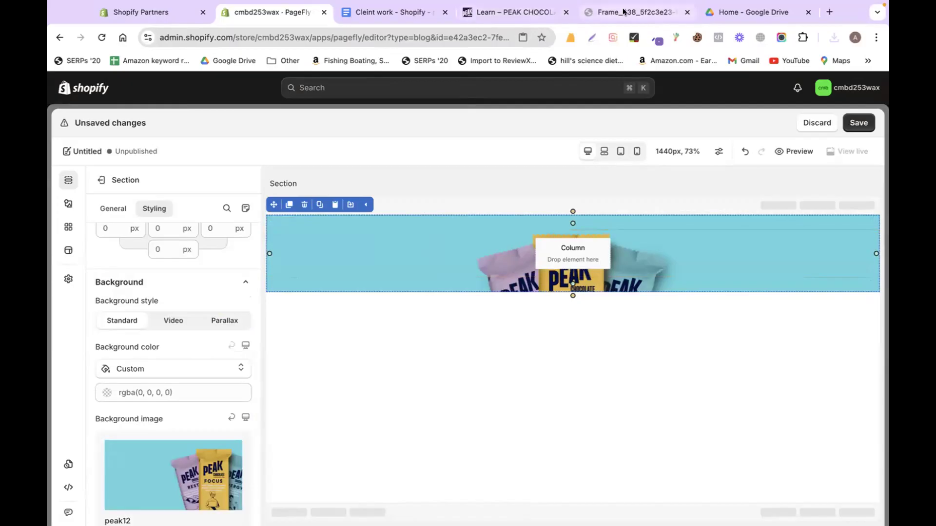
# Step: Close the developer tools on the Learn page, check its banner layout and return to the PageFly editor
pyautogui.click(605, 13)
pyautogui.click(507, 13)
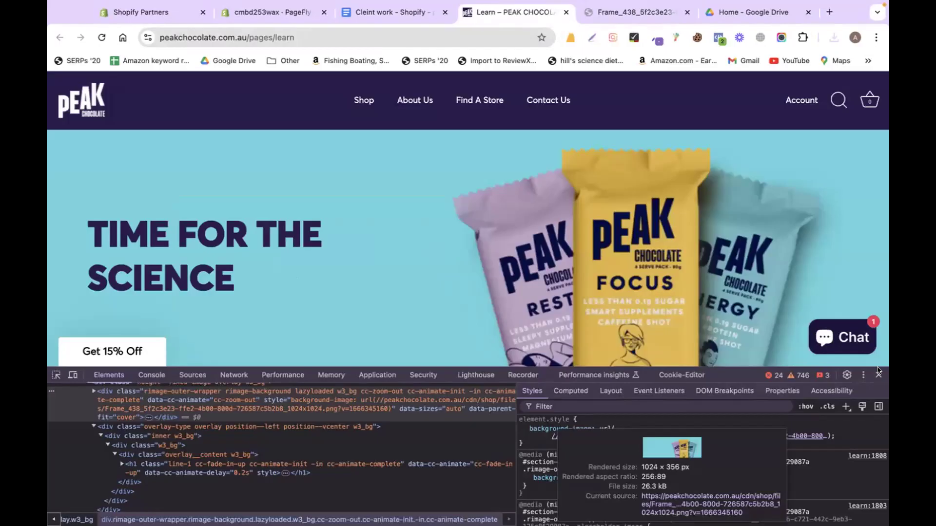
pyautogui.click(878, 373)
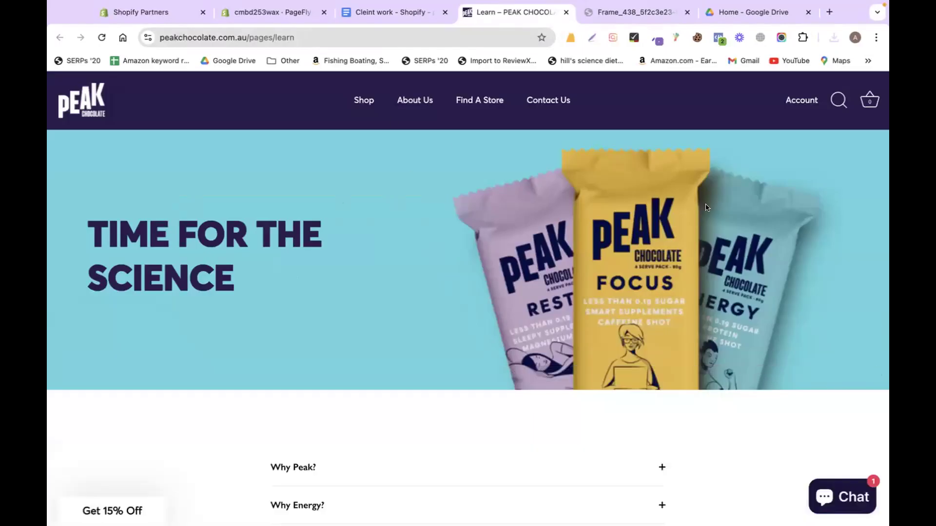
pyautogui.click(272, 12)
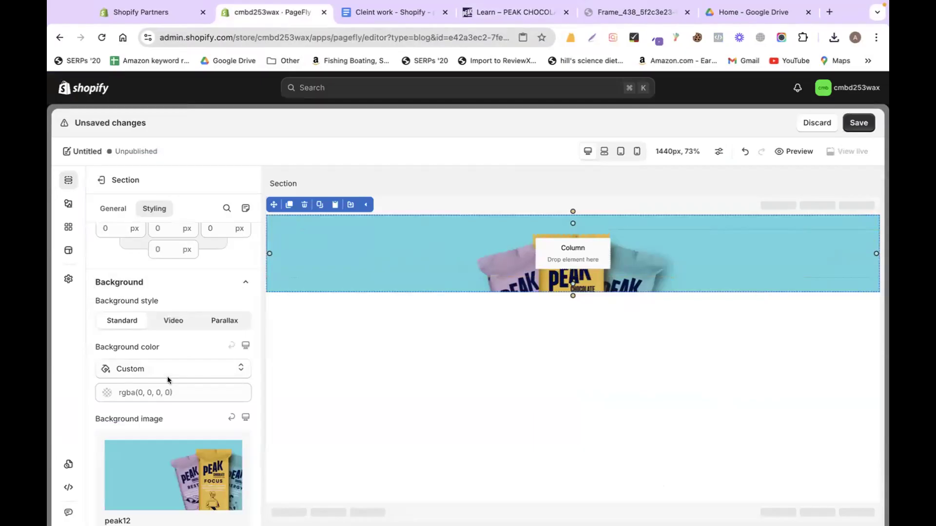
# Step: Set the section's background size to Cover, its attachment to Scroll and its position to center
pyautogui.scroll(-5, 169, 380)
pyautogui.scroll(3, 164, 451)
pyautogui.click(162, 394)
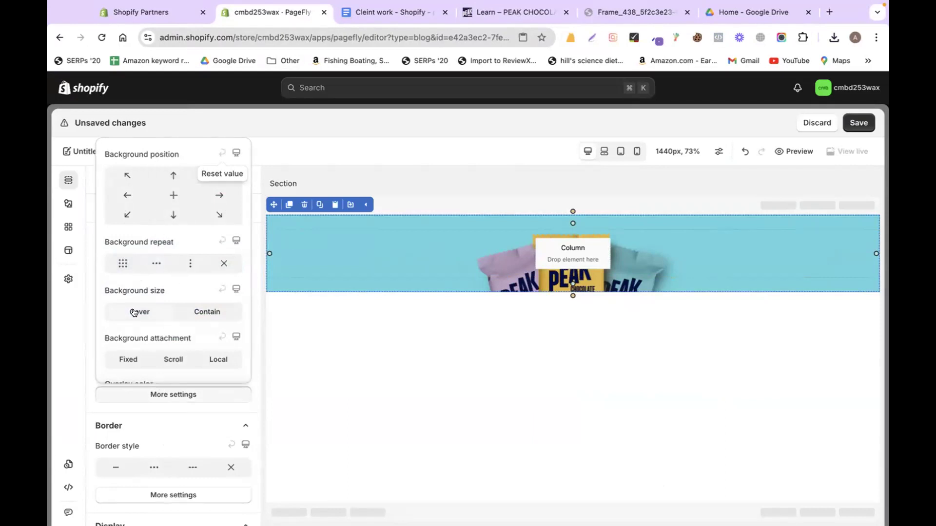
pyautogui.click(199, 314)
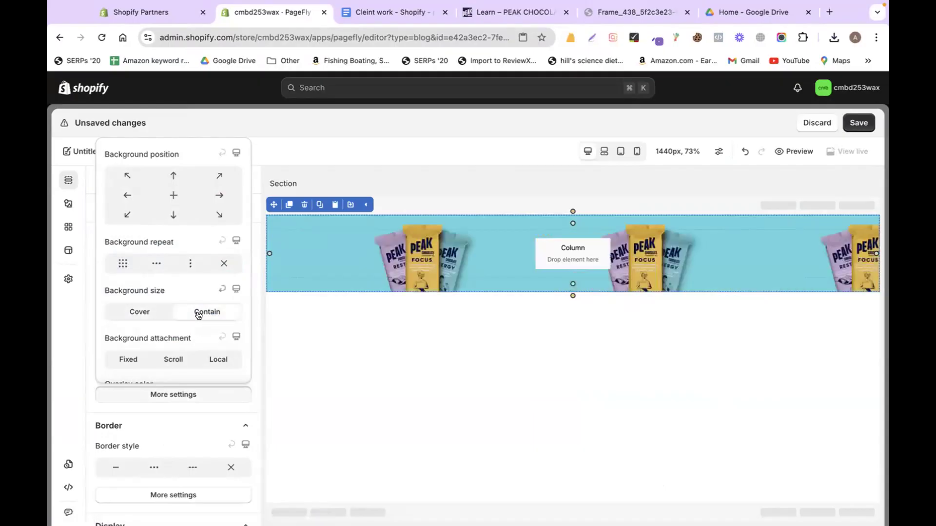
pyautogui.click(146, 313)
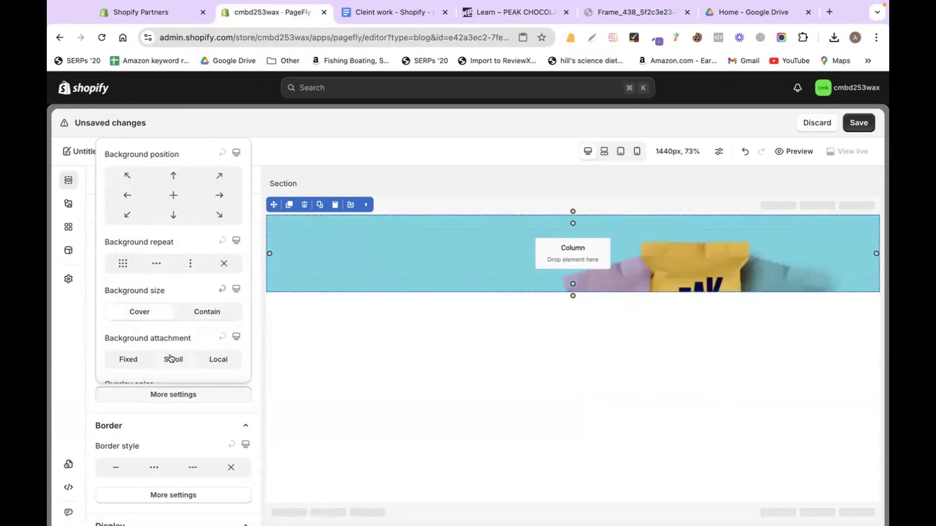
pyautogui.click(130, 359)
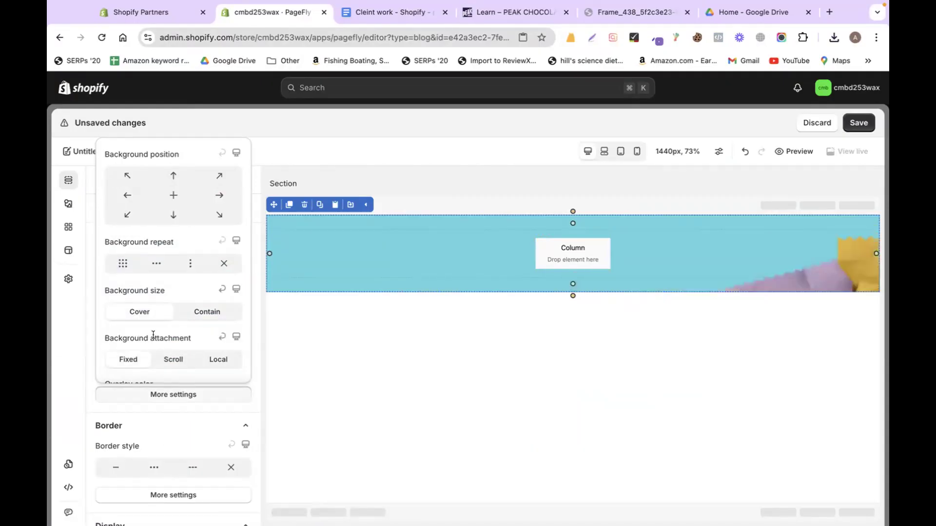
pyautogui.click(171, 359)
pyautogui.scroll(-1, 169, 355)
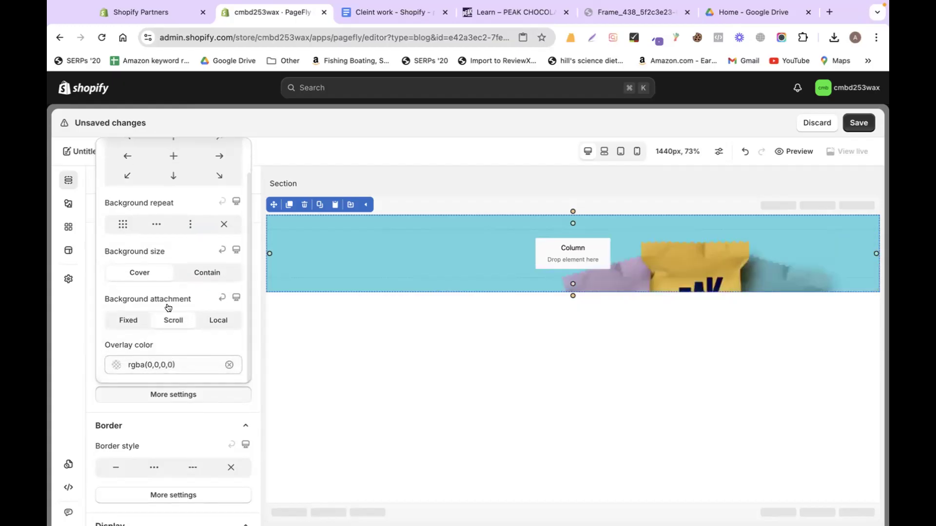
pyautogui.scroll(1, 168, 307)
pyautogui.click(169, 197)
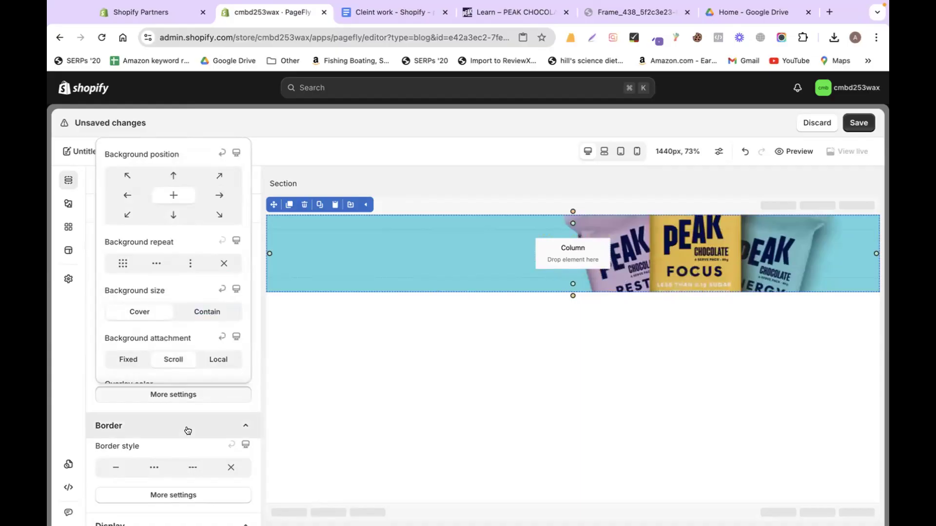
# Step: Set the section's top and bottom padding to 100 px
pyautogui.scroll(5, 188, 430)
pyautogui.click(115, 215)
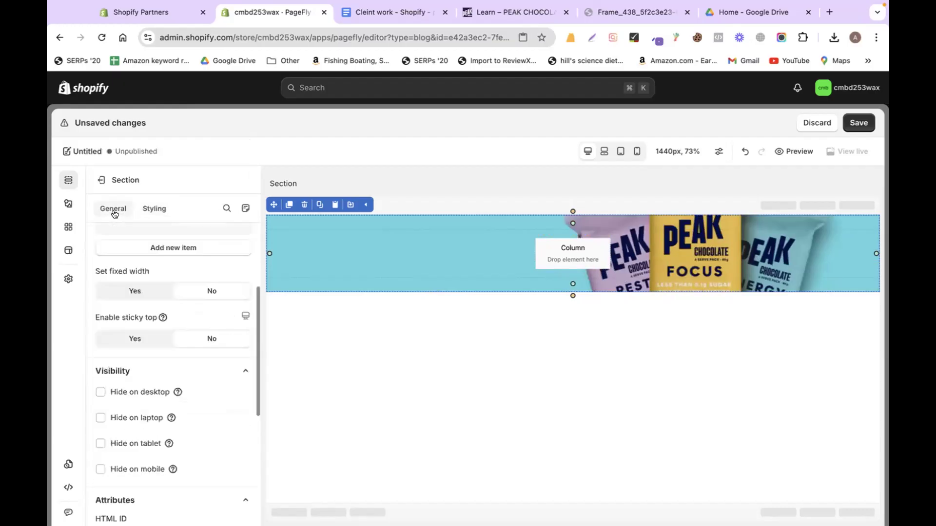
pyautogui.scroll(3, 226, 324)
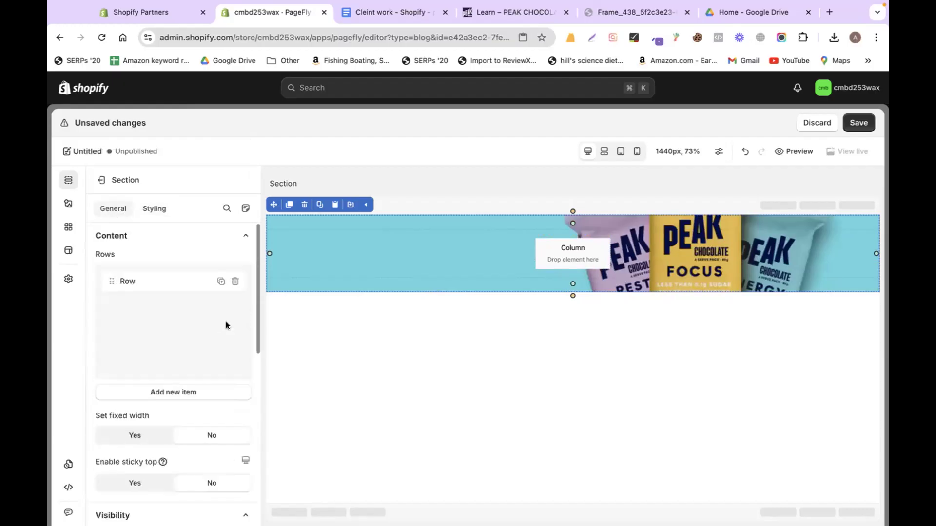
pyautogui.click(154, 210)
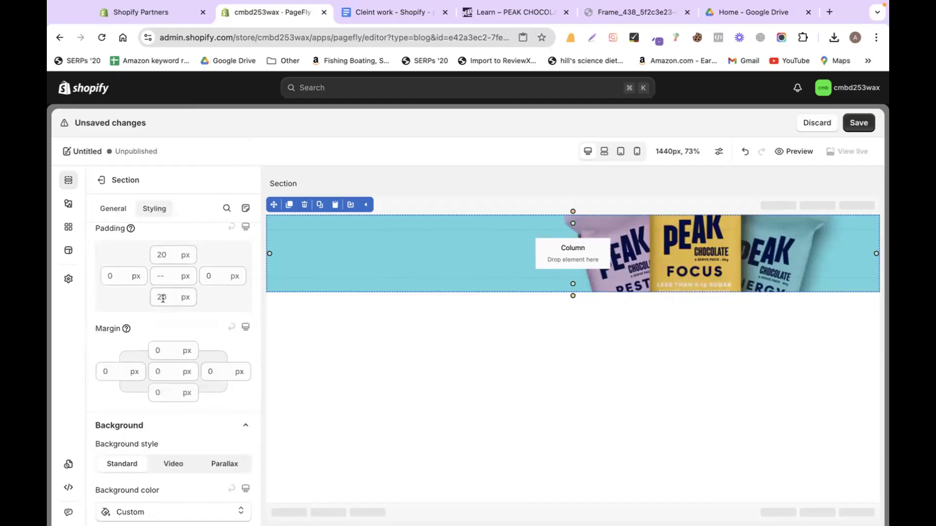
pyautogui.click(158, 255)
pyautogui.press('BackSpace')
pyautogui.press('BackSpace')
pyautogui.write('100')
pyautogui.click(162, 296)
pyautogui.press('BackSpace')
pyautogui.press('BackSpace')
pyautogui.write('1000')
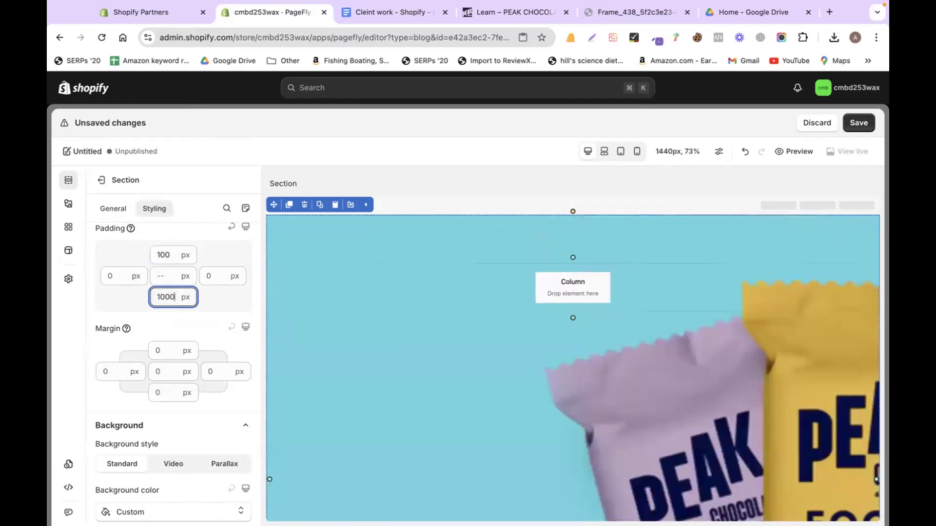
pyautogui.press('BackSpace')
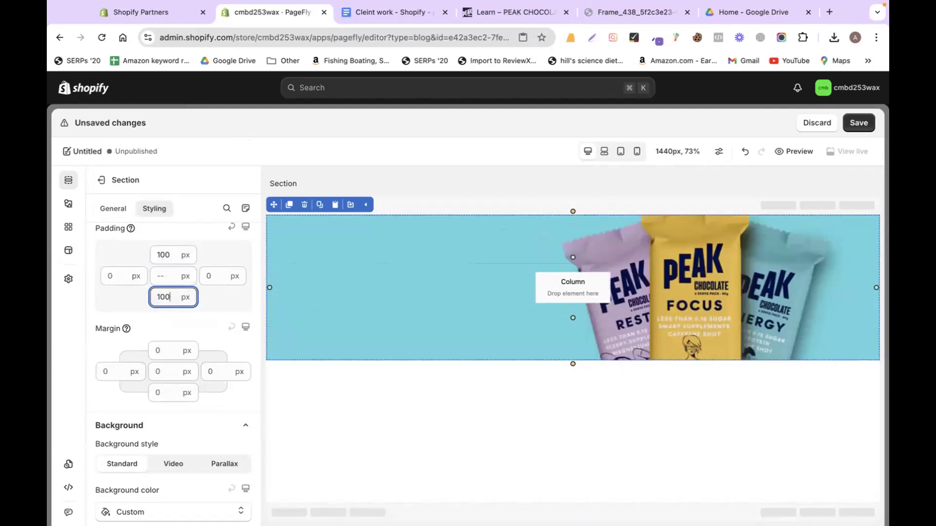
# Step: Check the original banner image's proportions and set the section's top and bottom padding to 150 px
pyautogui.click(612, 13)
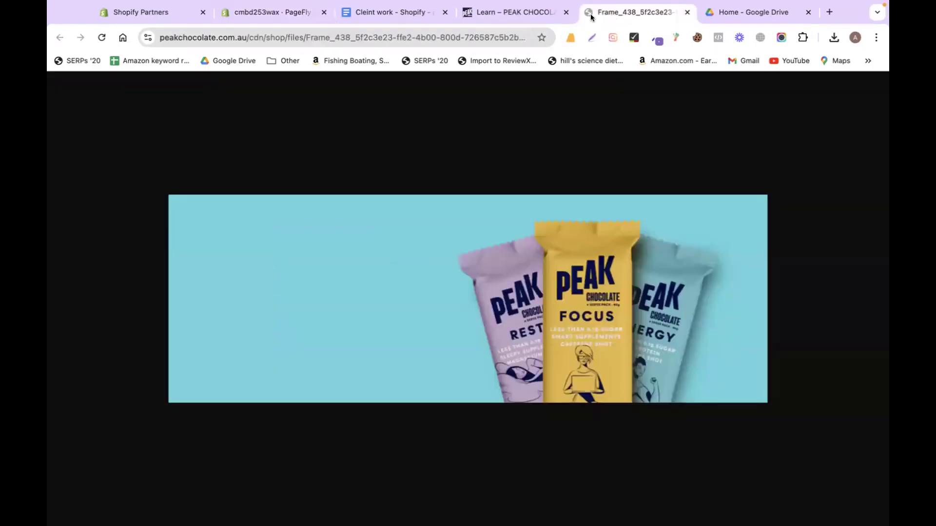
pyautogui.click(273, 13)
pyautogui.click(185, 255)
pyautogui.click(167, 255)
pyautogui.doubleClick(166, 255)
pyautogui.write('1')
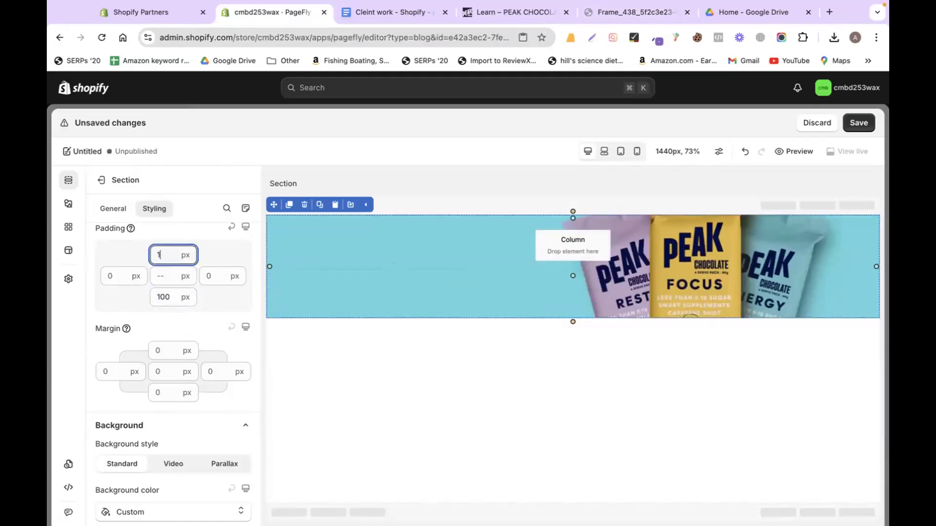
pyautogui.write('50')
pyautogui.doubleClick(164, 297)
pyautogui.write('150')
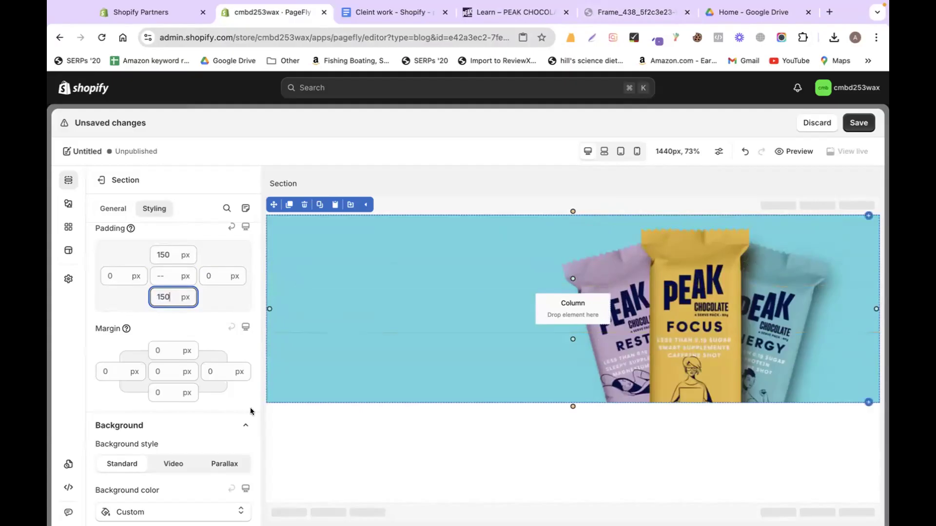
# Step: Add a Heading element to the column of the banner section
pyautogui.click(68, 203)
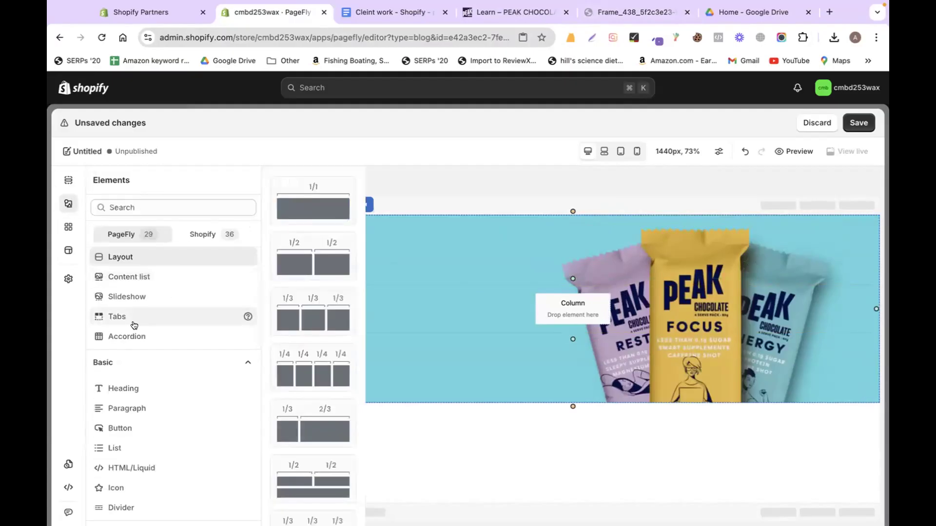
pyautogui.click(145, 395)
pyautogui.moveTo(298, 210); pyautogui.dragTo(388, 294)
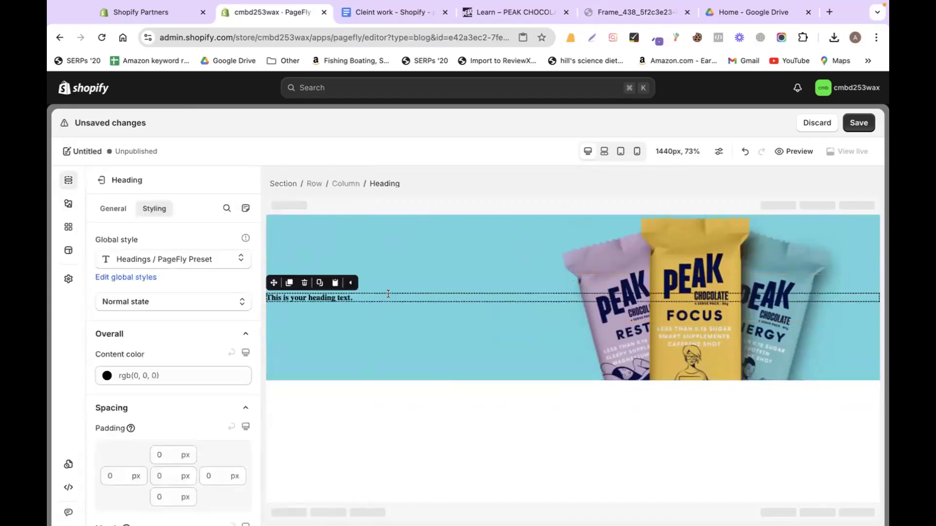
# Step: Replace the placeholder heading text with the banner title "TIME FOR THE SCIENCE" copied from the original Learn page
pyautogui.click(401, 14)
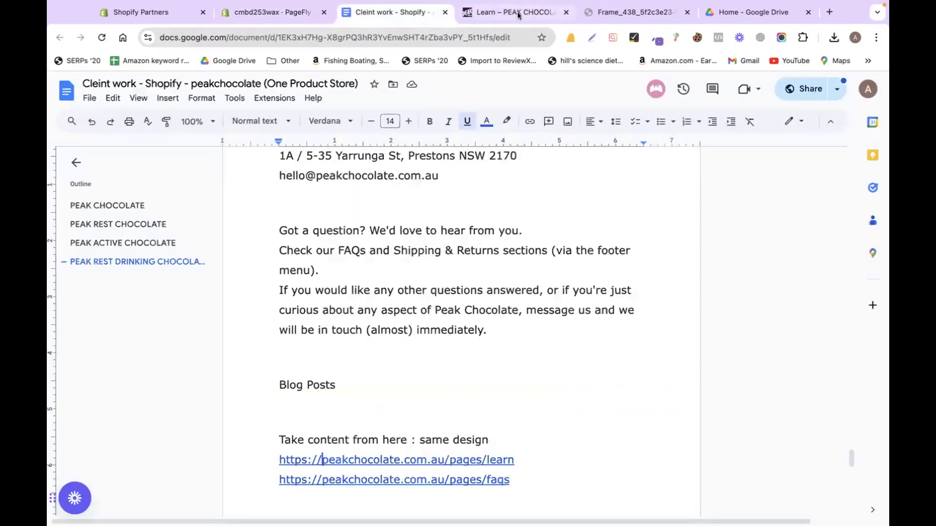
pyautogui.click(517, 15)
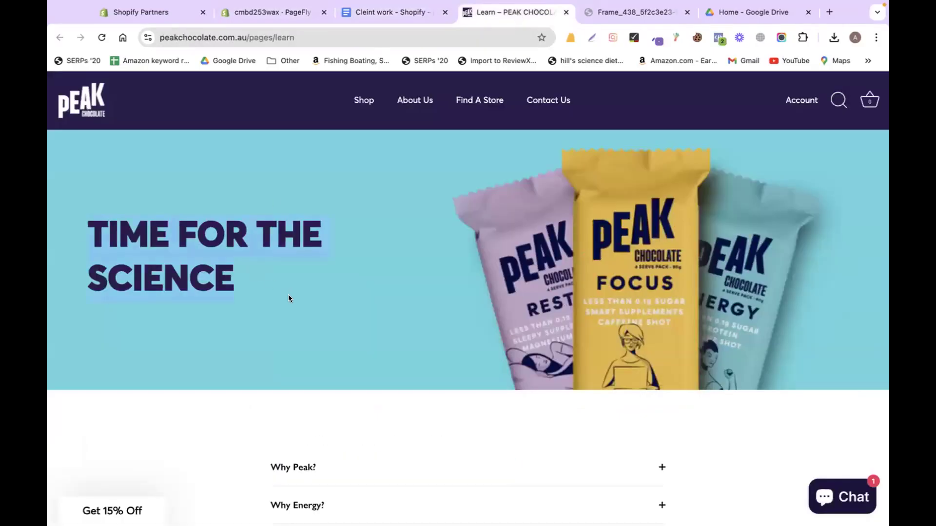
pyautogui.click(296, 15)
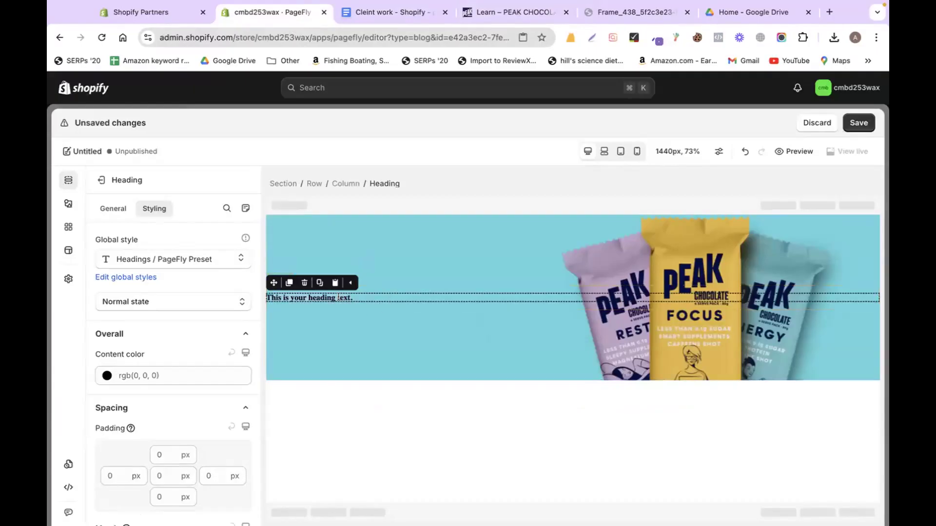
pyautogui.write('TIME FOR THESCIENCE')
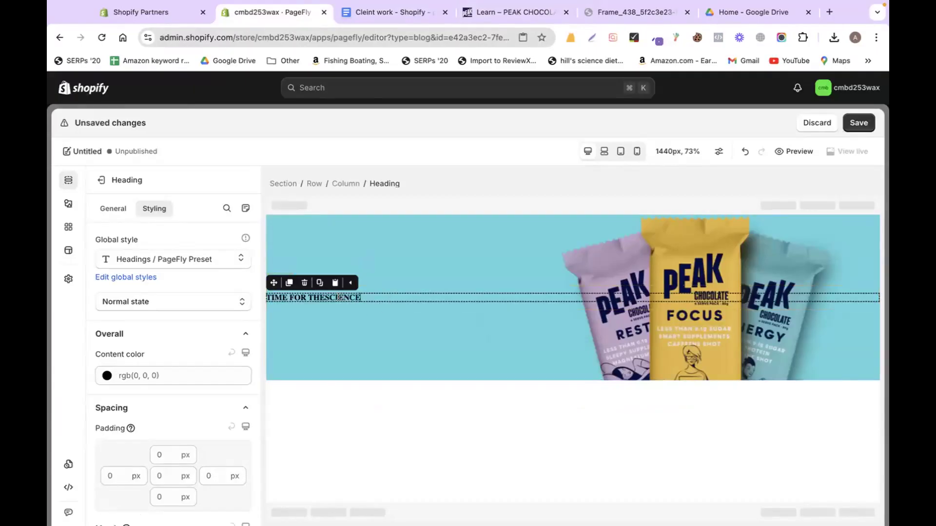
# Step: Check the original banner title's line layout and insert a line break in the heading to spread it over two lines
pyautogui.click(517, 12)
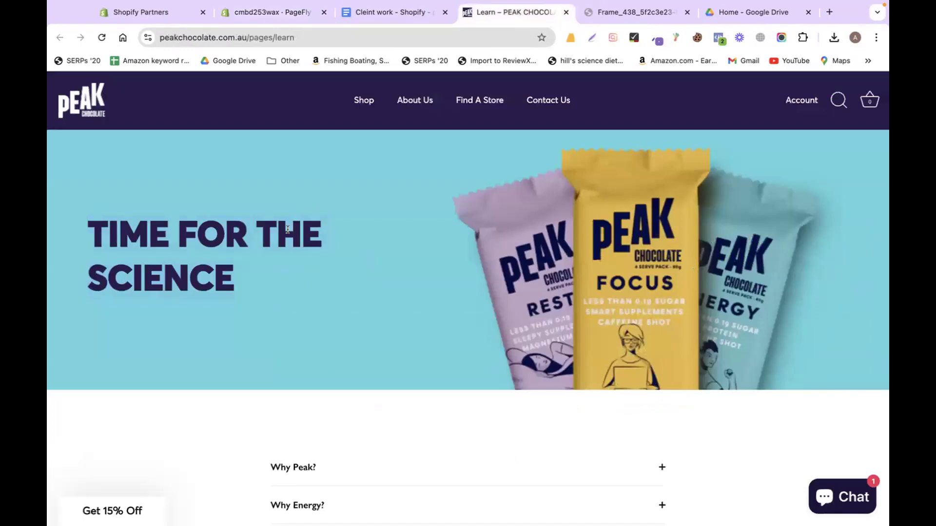
pyautogui.click(275, 13)
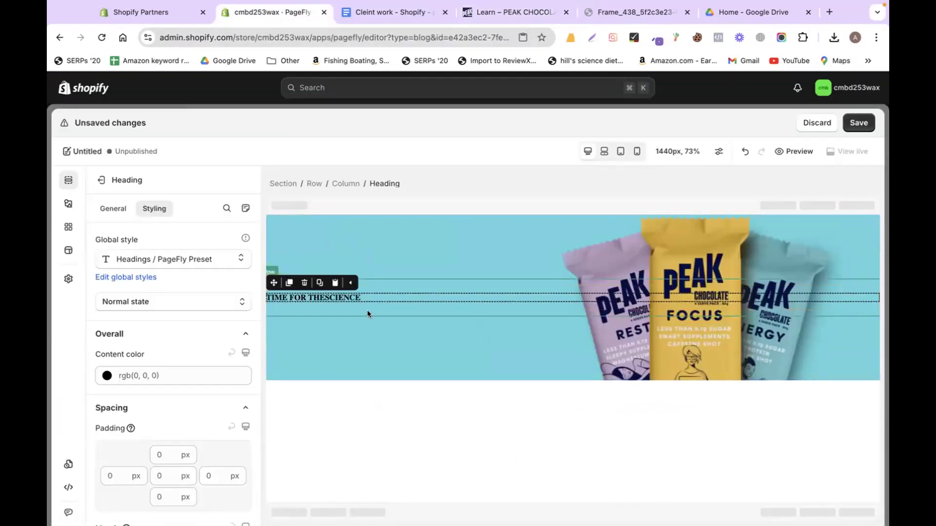
pyautogui.click(327, 297)
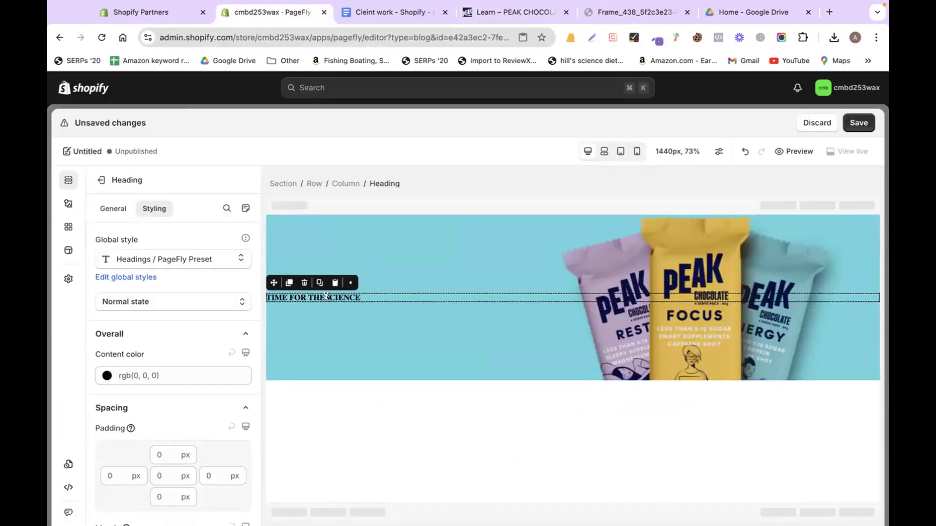
pyautogui.press('Return')
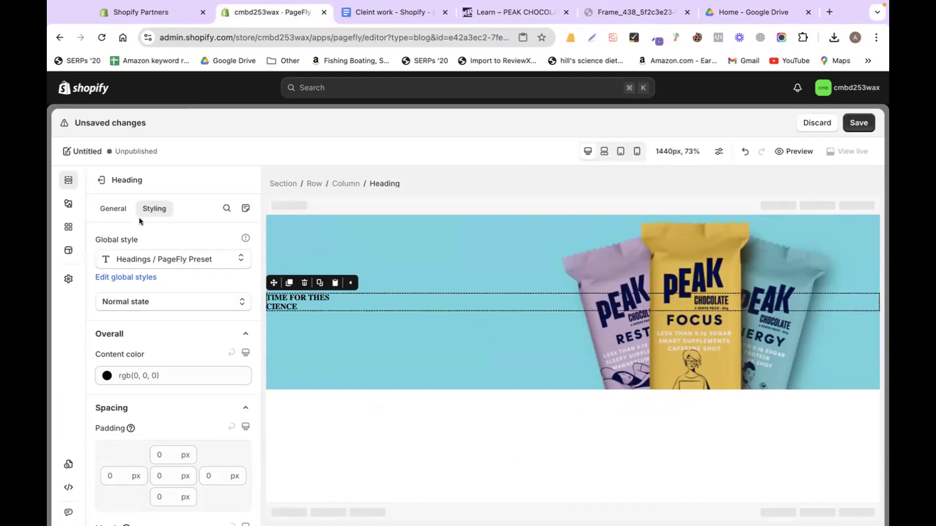
# Step: Set the heading's font family to Roboto and its font size to 79 px
pyautogui.click(115, 213)
pyautogui.click(149, 209)
pyautogui.scroll(-10, 141, 341)
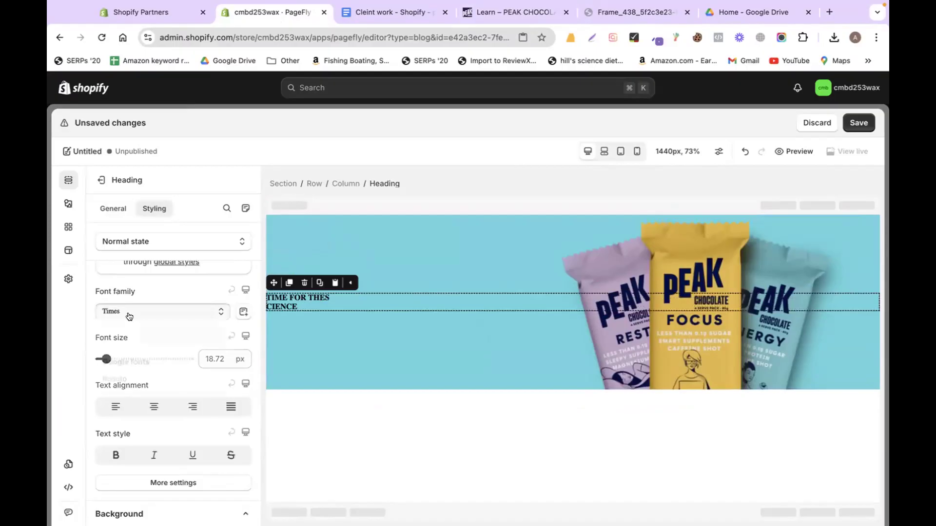
pyautogui.click(130, 314)
pyautogui.click(125, 379)
pyautogui.moveTo(106, 359); pyautogui.dragTo(139, 359)
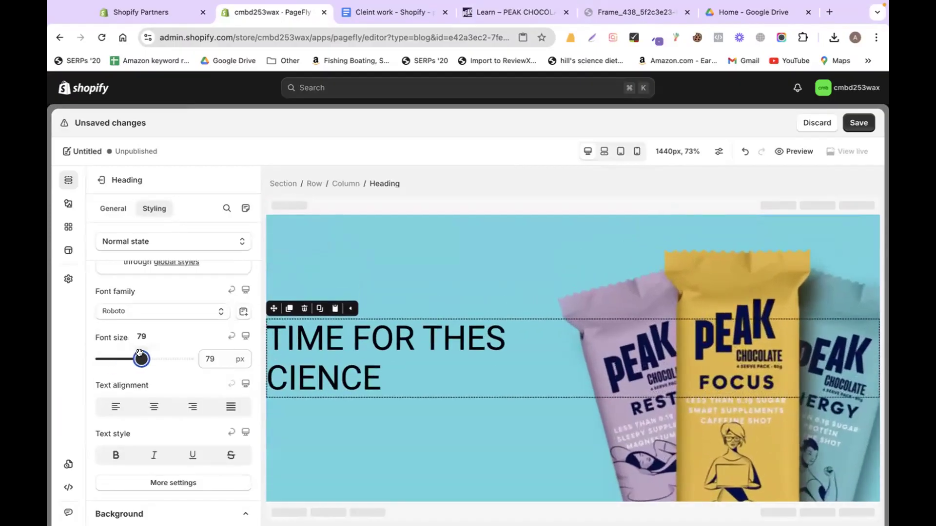
# Step: Compare the heading with the original banner, make it bold and set its font size to 69 px
pyautogui.click(509, 11)
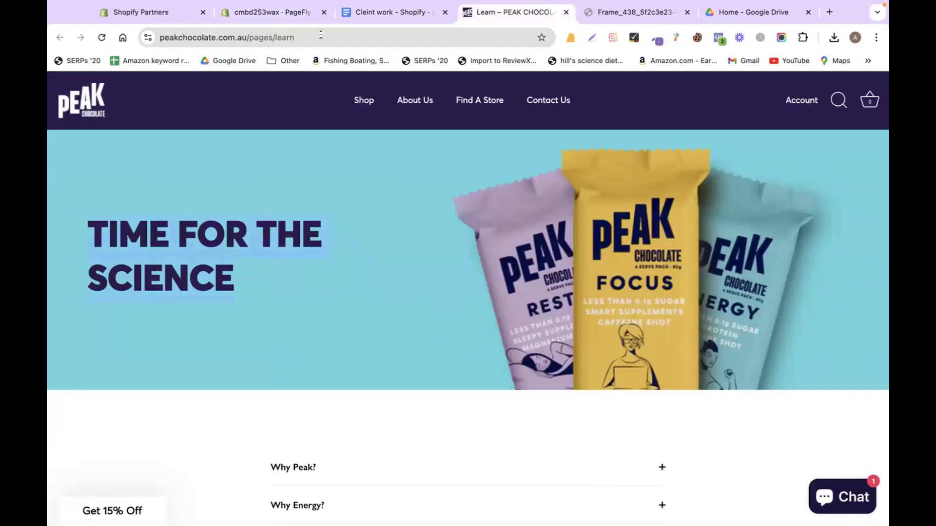
pyautogui.click(303, 14)
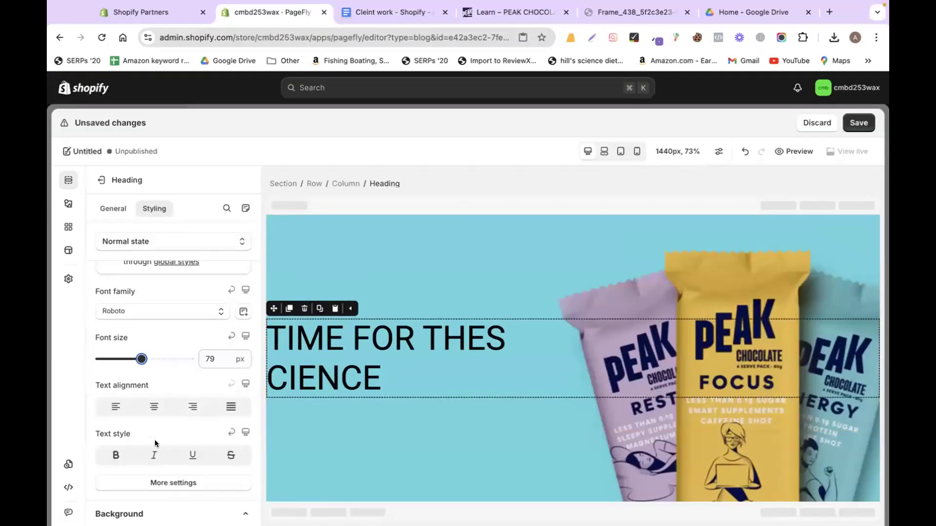
pyautogui.click(116, 453)
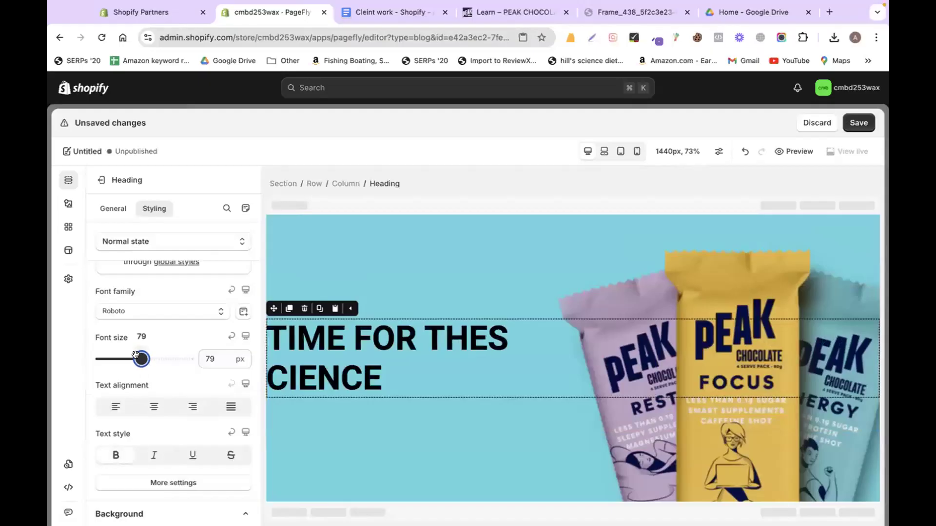
pyautogui.moveTo(142, 358); pyautogui.dragTo(135, 359)
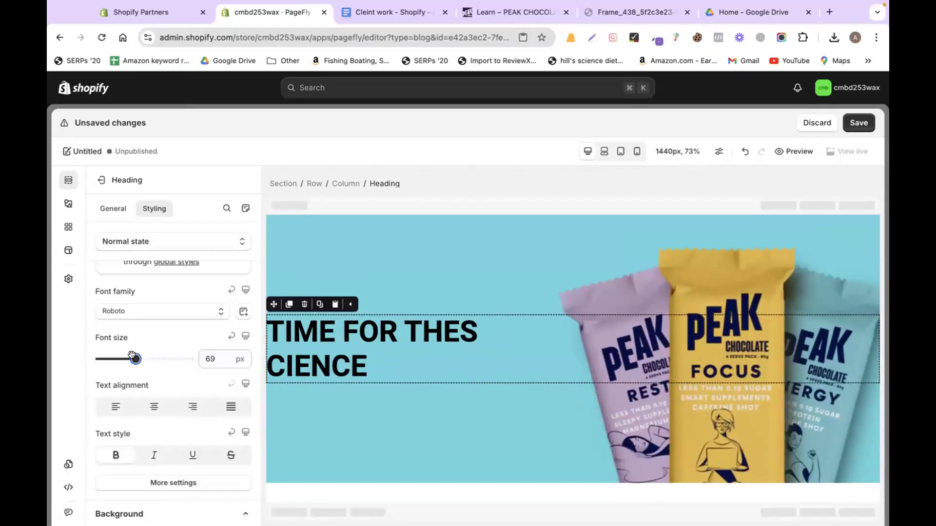
# Step: Check the original title's indent and set the heading's left padding to 100 px
pyautogui.click(510, 12)
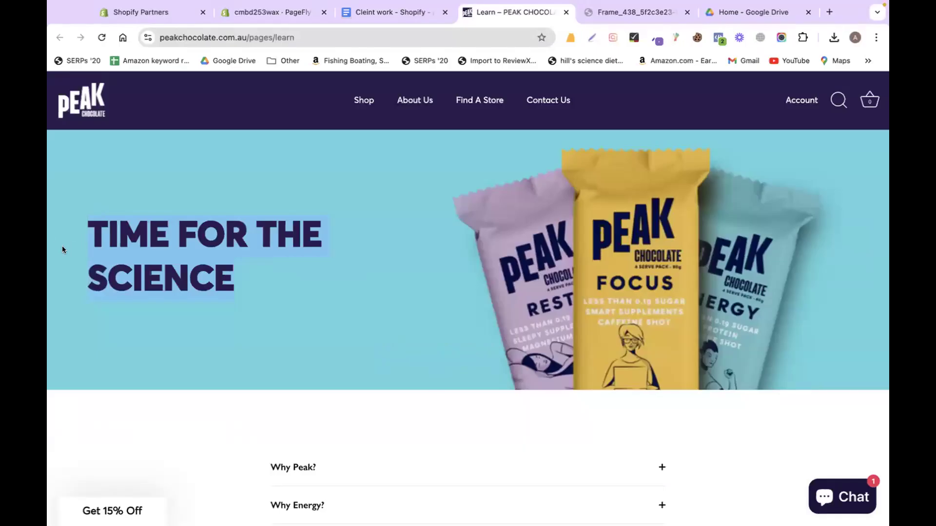
pyautogui.click(285, 12)
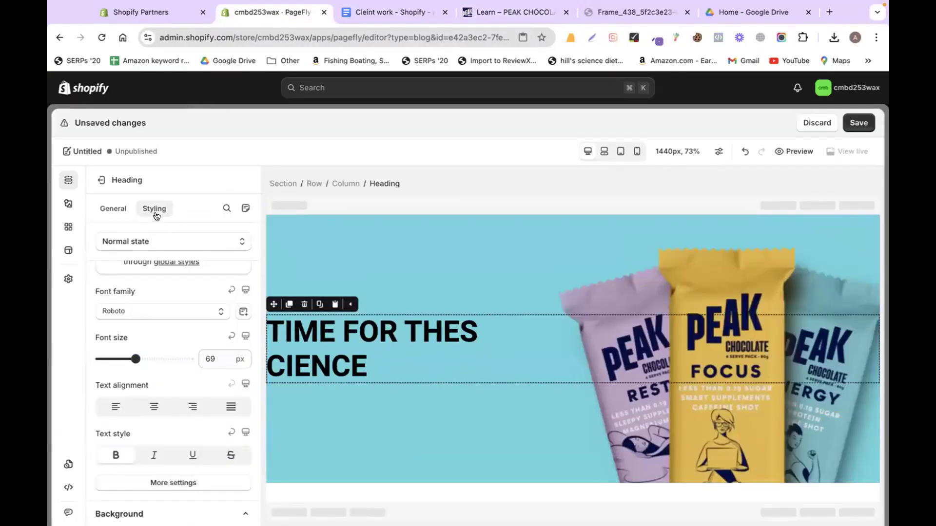
pyautogui.scroll(10, 157, 417)
pyautogui.scroll(-3, 167, 370)
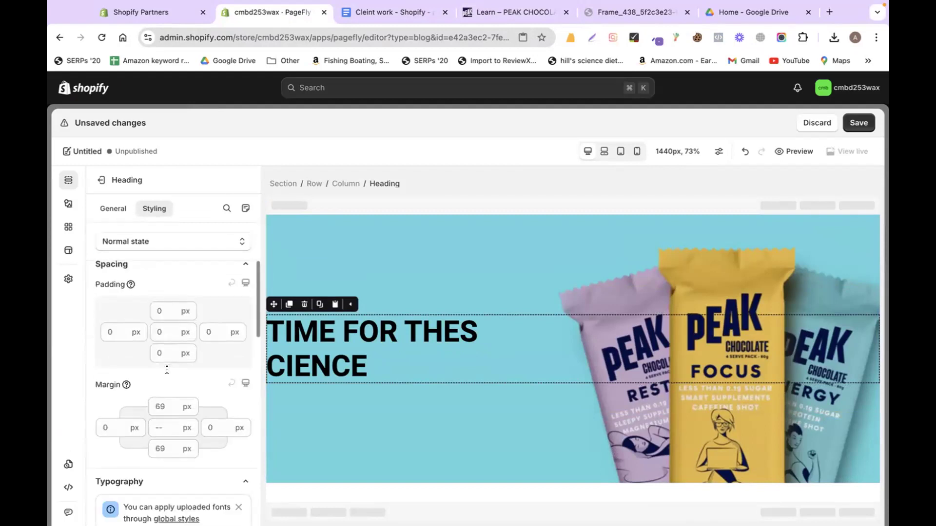
pyautogui.click(123, 333)
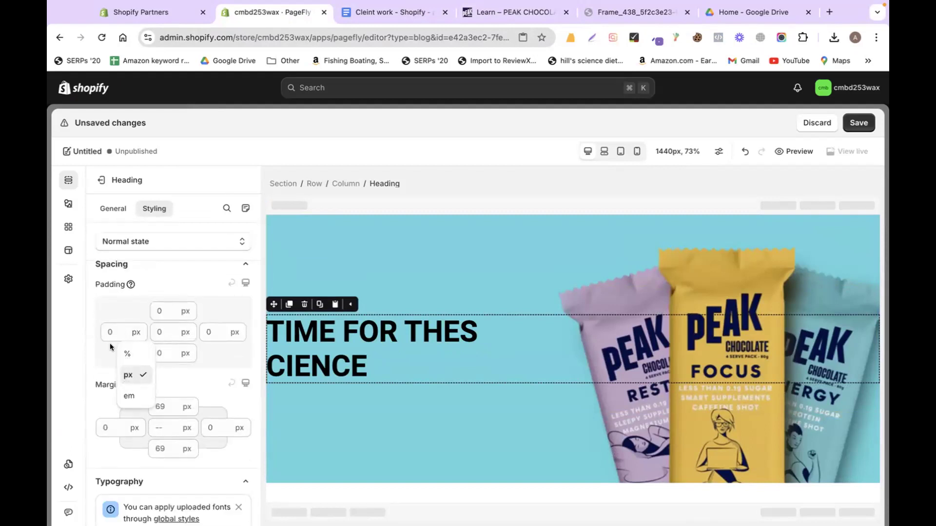
pyautogui.click(105, 334)
pyautogui.write('100')
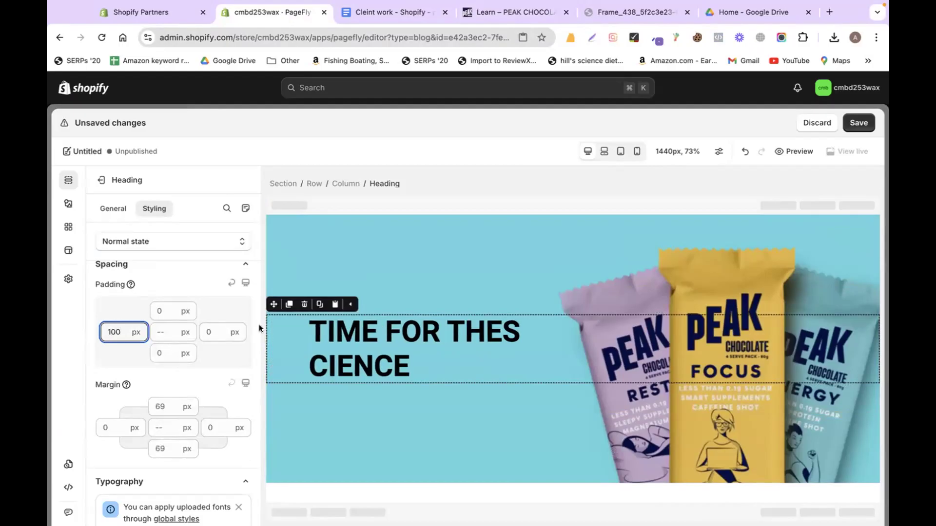
pyautogui.scroll(-1, 396, 269)
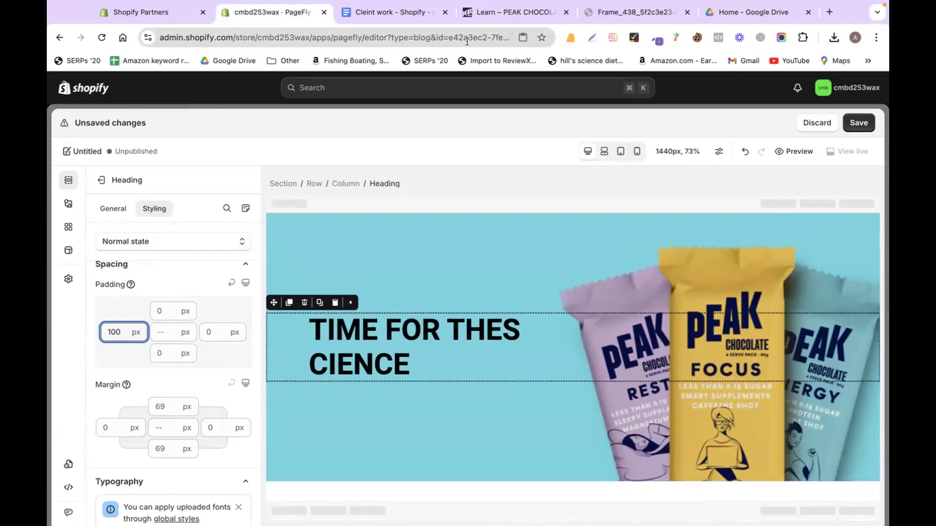
# Step: Compare the banner heading with the original Learn page and examine the question accordion below its banner
pyautogui.click(509, 14)
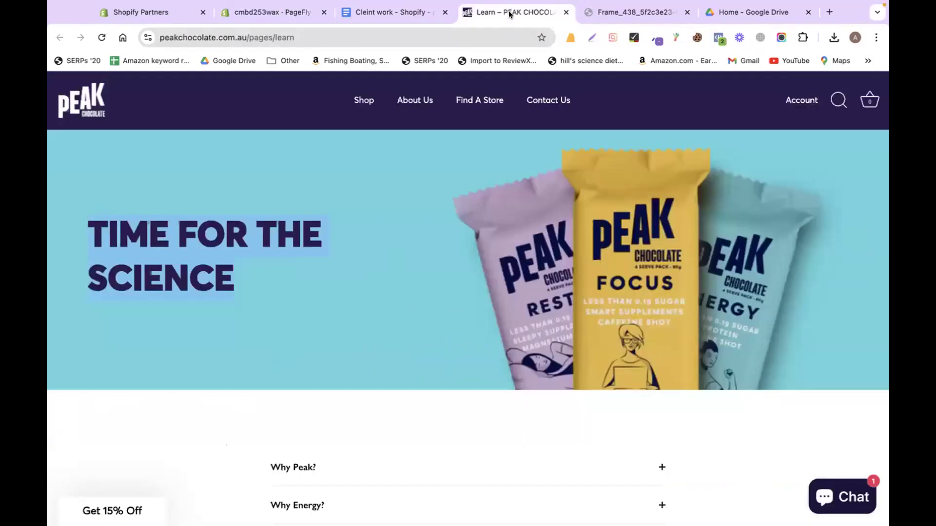
pyautogui.click(286, 14)
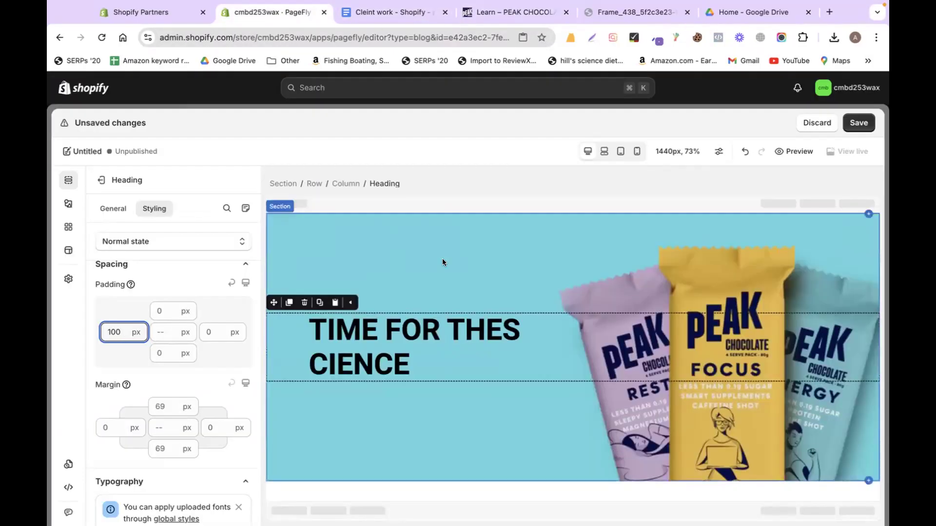
pyautogui.doubleClick(388, 328)
pyautogui.click(387, 328)
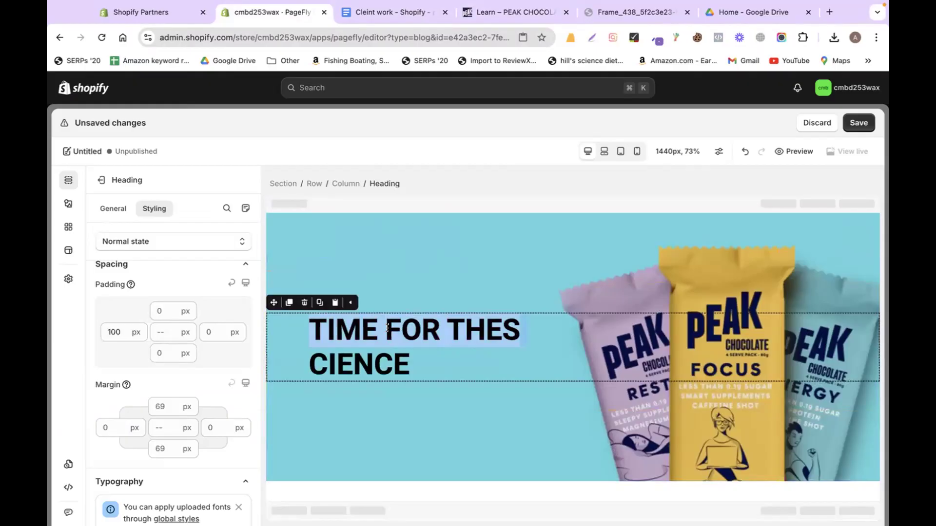
pyautogui.click(509, 12)
pyautogui.scroll(-3, 432, 402)
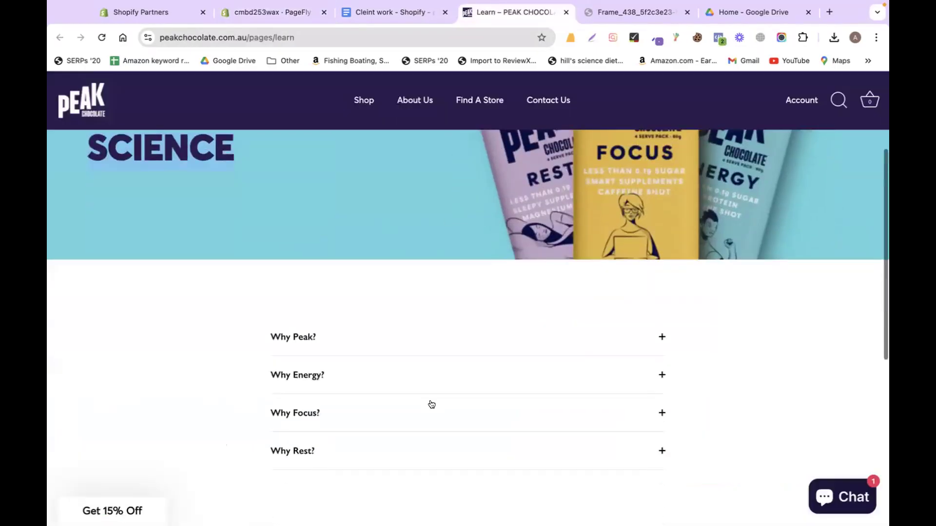
pyautogui.click(374, 316)
pyautogui.click(376, 310)
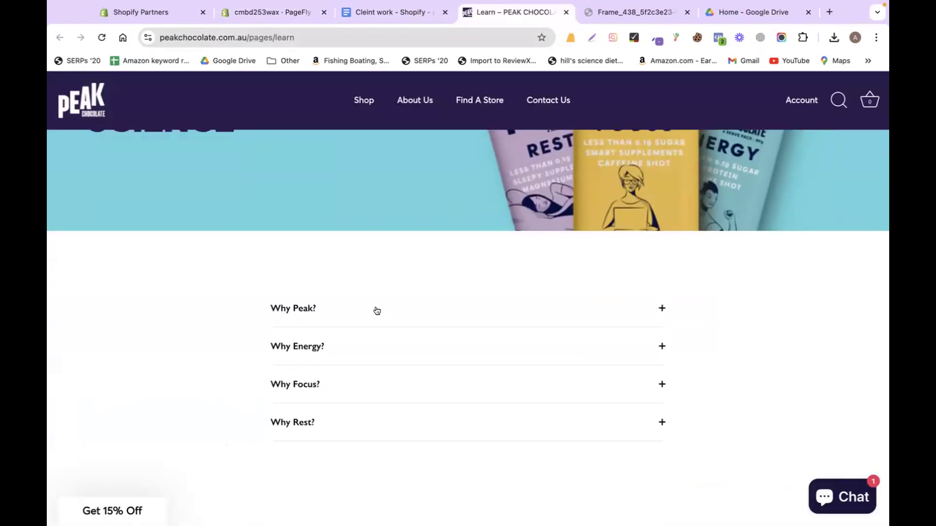
pyautogui.click(345, 338)
pyautogui.click(345, 338)
# Step: Add a single-column 1/1 layout section below the banner section in the PageFly editor
pyautogui.click(309, 14)
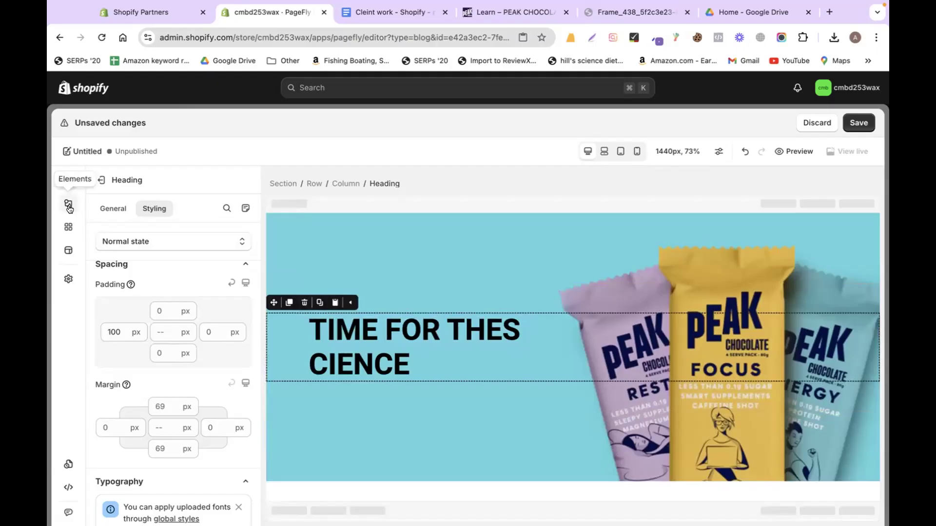
pyautogui.click(67, 176)
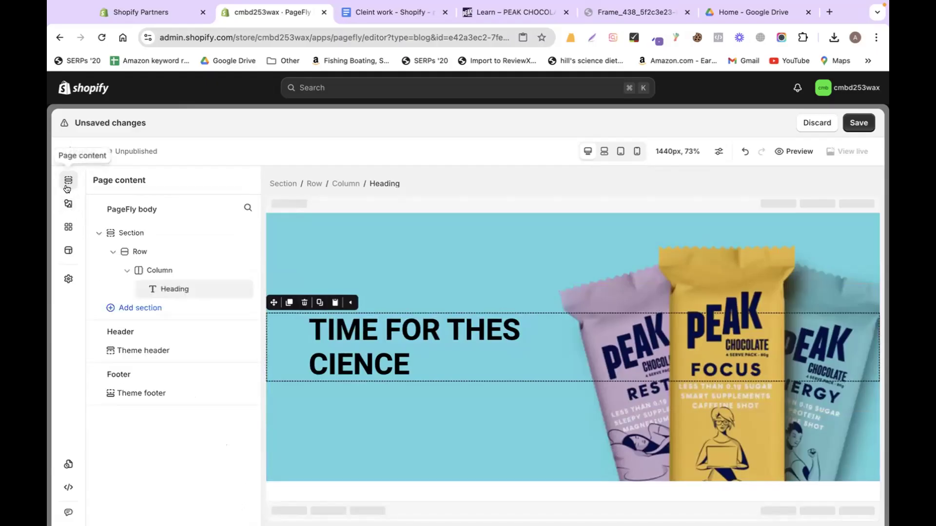
pyautogui.click(68, 204)
pyautogui.scroll(3, 139, 289)
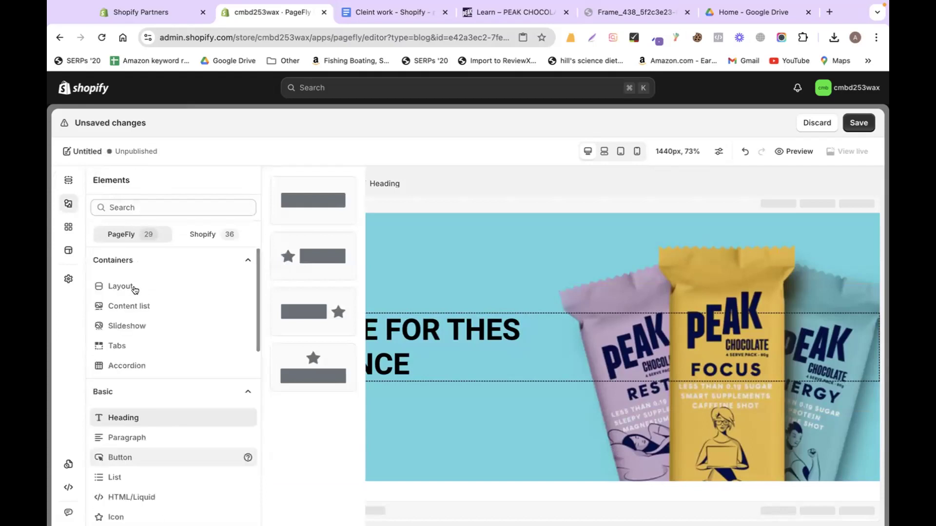
pyautogui.scroll(-1, 135, 290)
pyautogui.moveTo(312, 200); pyautogui.dragTo(385, 480)
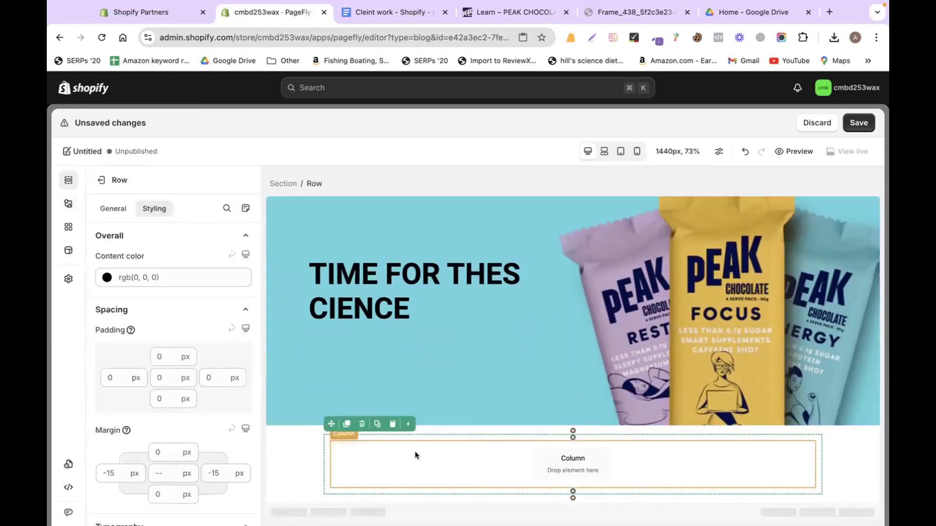
# Step: Find the Accordion element and add its underlined variant without item boxes to the new section's column
pyautogui.click(68, 204)
pyautogui.click(131, 207)
pyautogui.write('a')
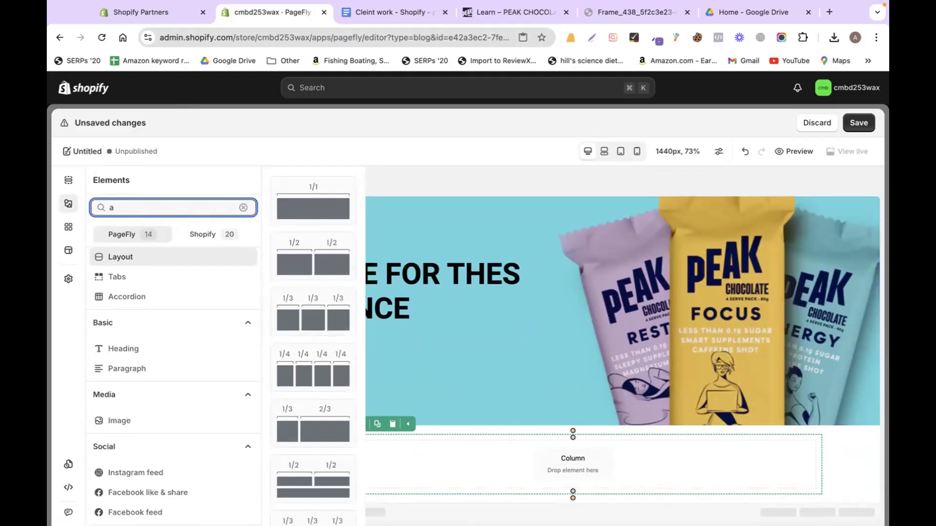
pyautogui.write('cco')
pyautogui.click(131, 286)
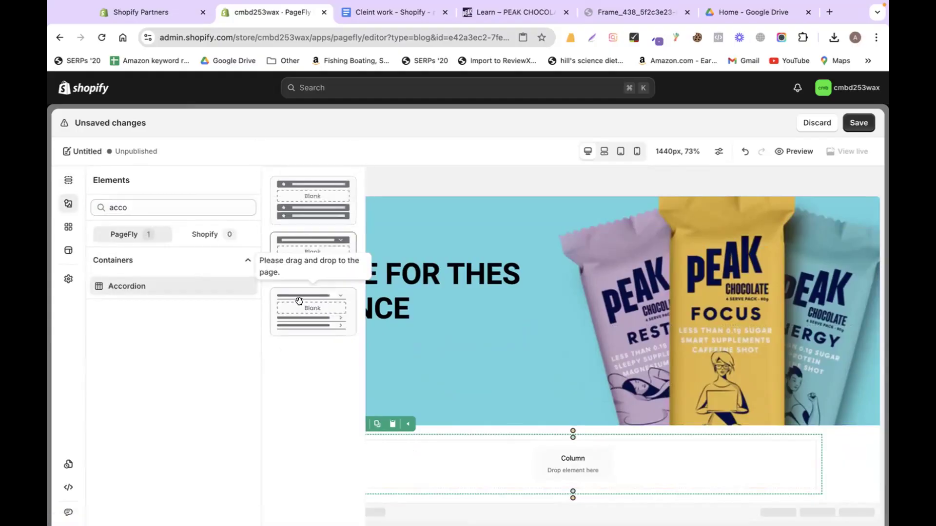
pyautogui.moveTo(302, 313); pyautogui.dragTo(461, 445)
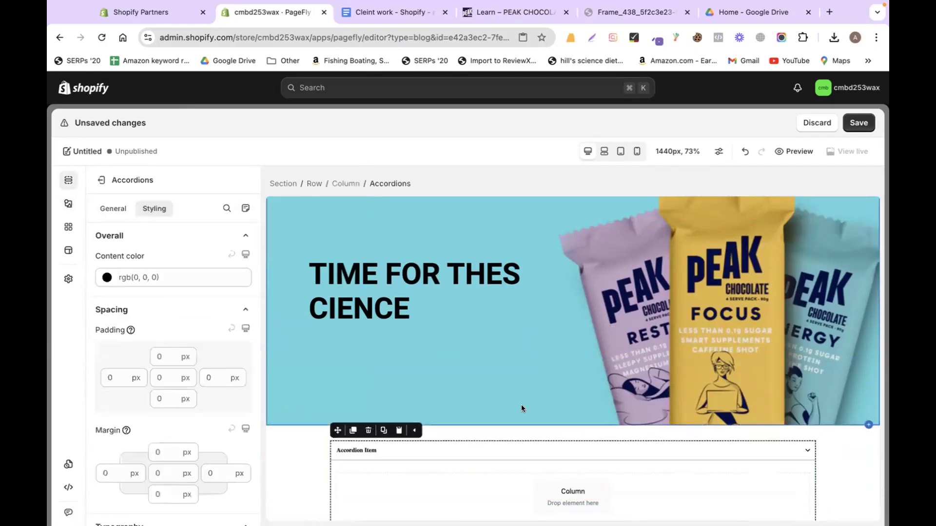
# Step: Copy the "Why Peak?" question from the original Learn page and open the first accordion item's content settings in the PageFly editor
pyautogui.click(392, 11)
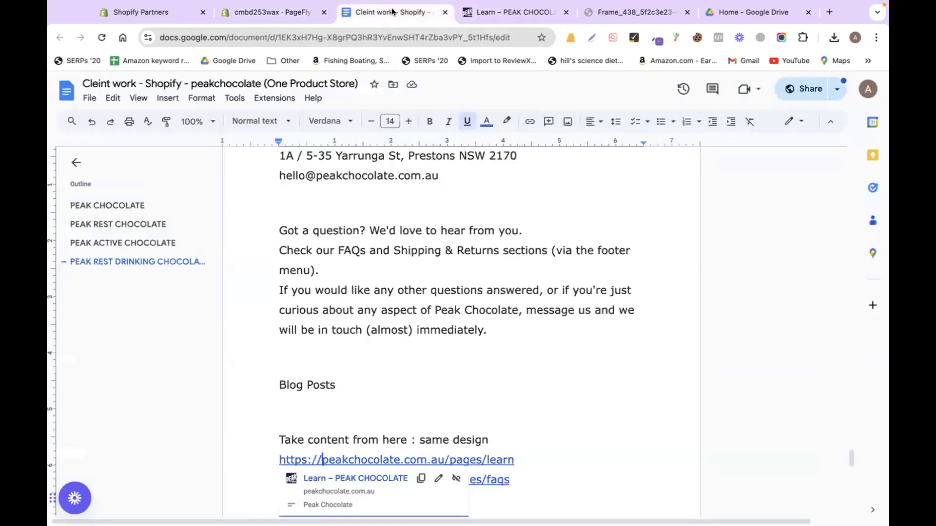
pyautogui.click(480, 12)
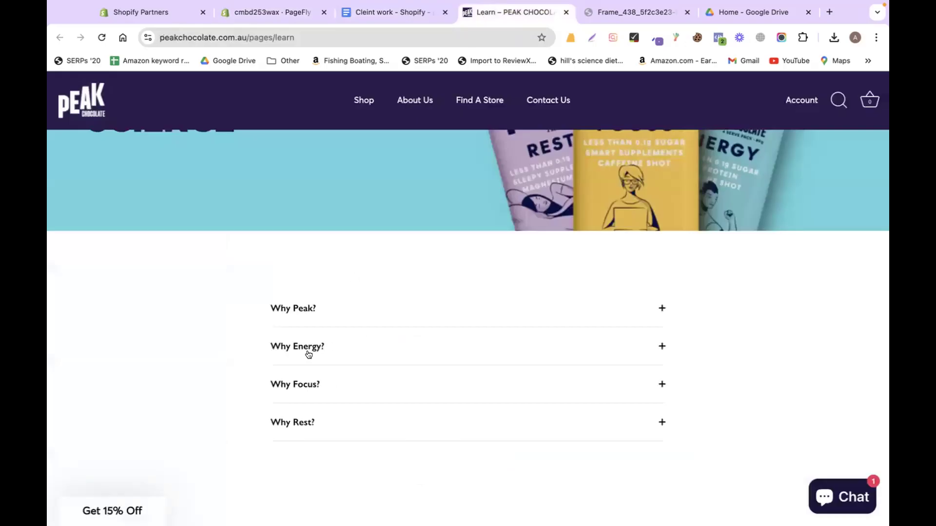
pyautogui.moveTo(245, 309); pyautogui.dragTo(347, 313)
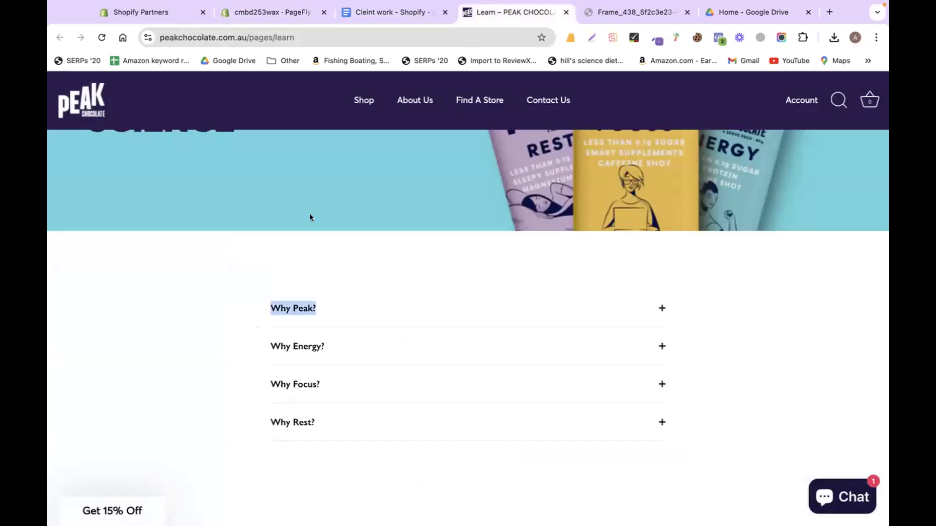
pyautogui.click(256, 14)
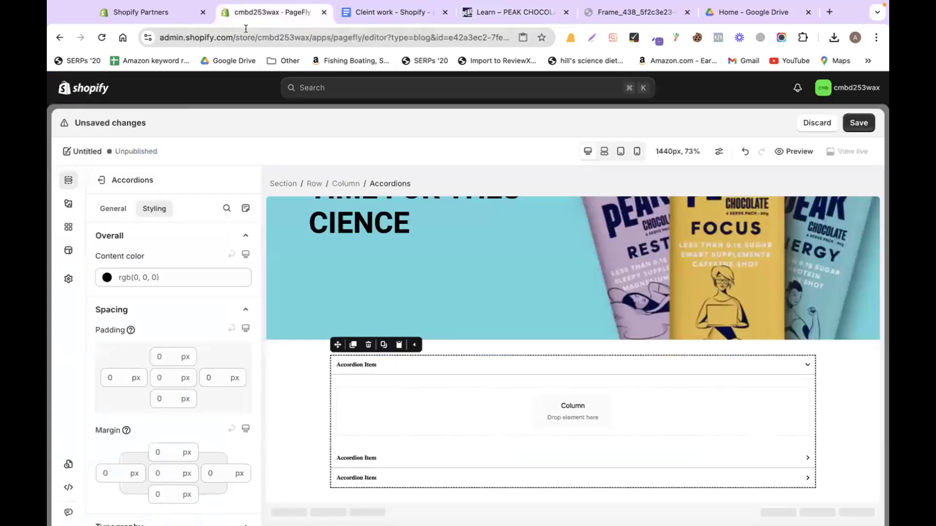
pyautogui.click(366, 364)
pyautogui.click(363, 438)
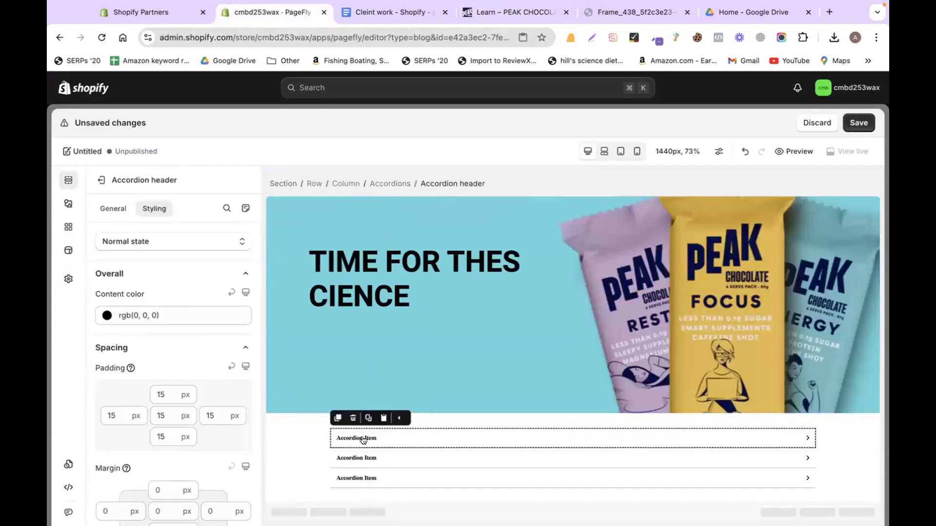
pyautogui.click(112, 208)
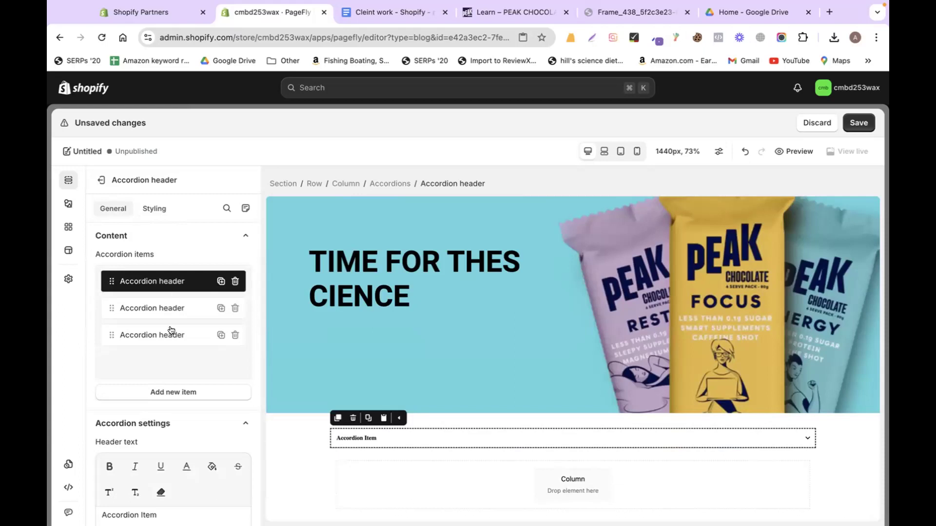
# Step: Check the Learn page's questions again and duplicate the third accordion item to make four items
pyautogui.click(382, 13)
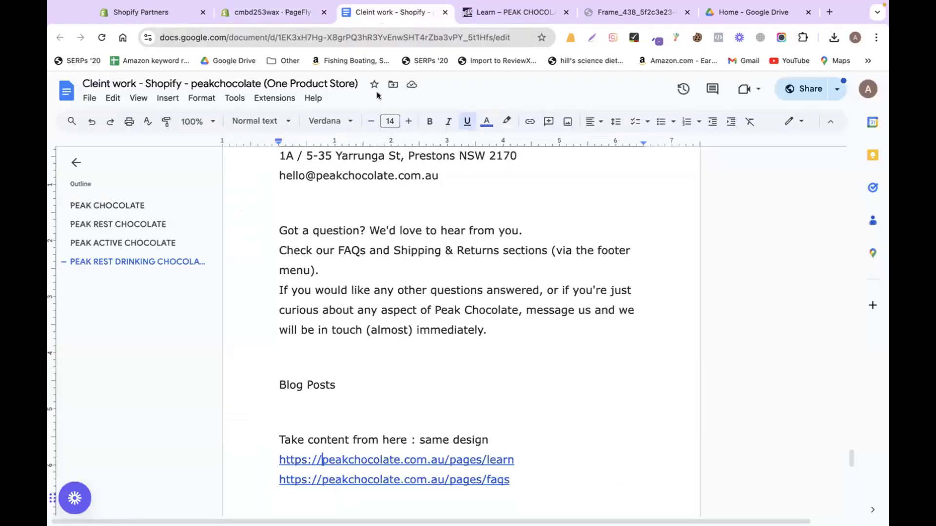
pyautogui.click(480, 13)
pyautogui.click(266, 11)
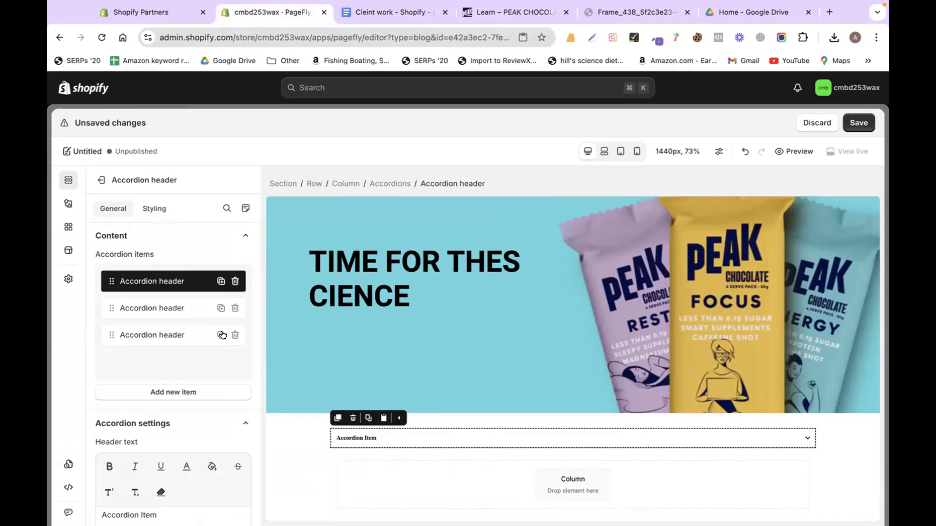
pyautogui.click(222, 335)
# Step: Set the first accordion item's header text to "Why Peak?"
pyautogui.click(162, 281)
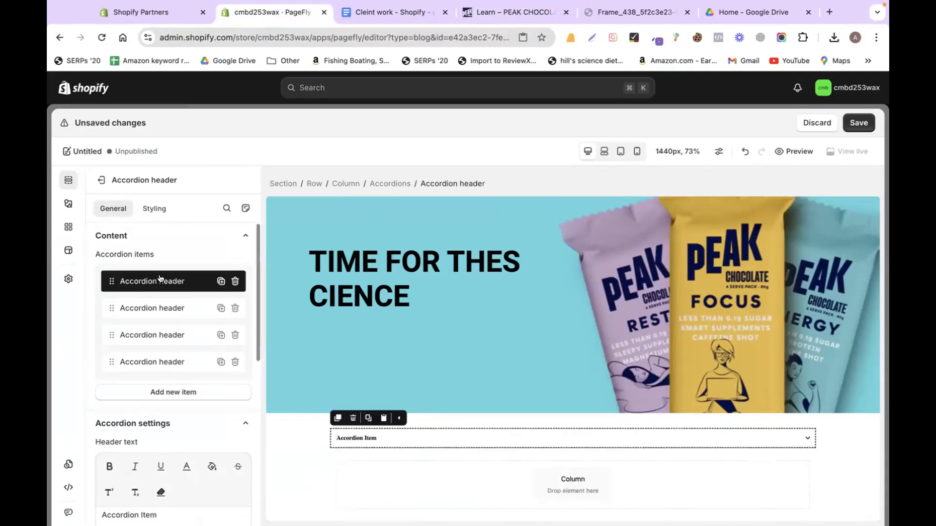
pyautogui.scroll(-1, 147, 397)
pyautogui.scroll(-3, 147, 398)
pyautogui.click(163, 424)
pyautogui.press('super+a')
pyautogui.write('Why Peak?')
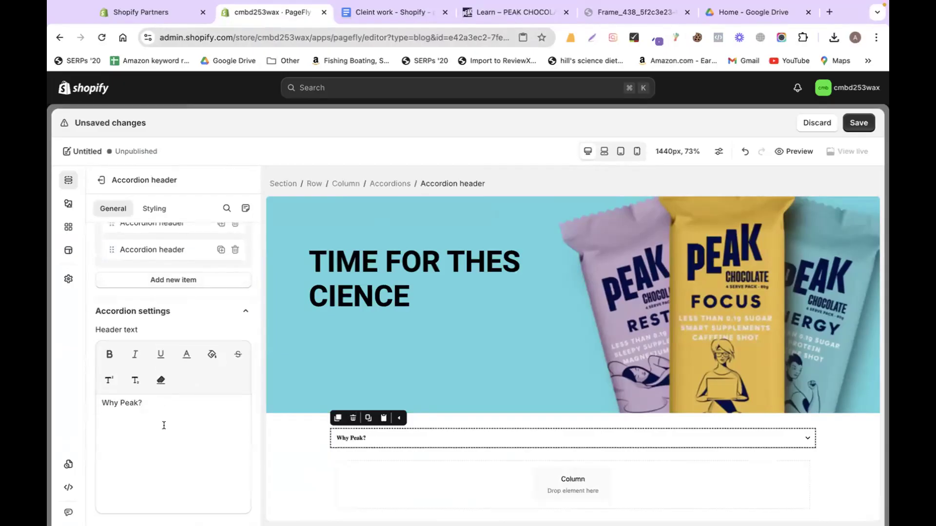
# Step: Copy "Why Energy?" from the Learn page and use it as the second accordion item's header text in PageFly
pyautogui.click(507, 13)
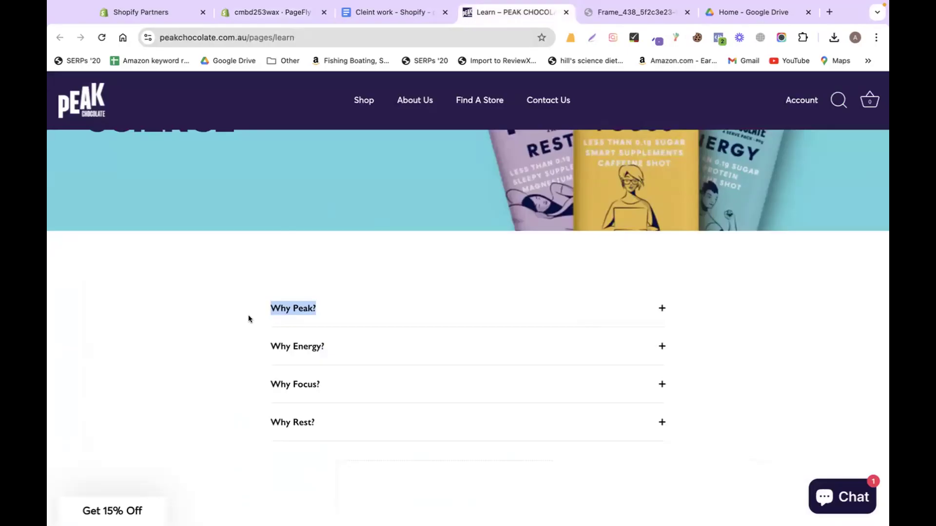
pyautogui.tripleClick(291, 346)
pyautogui.hotkey('ctrl', 'c')
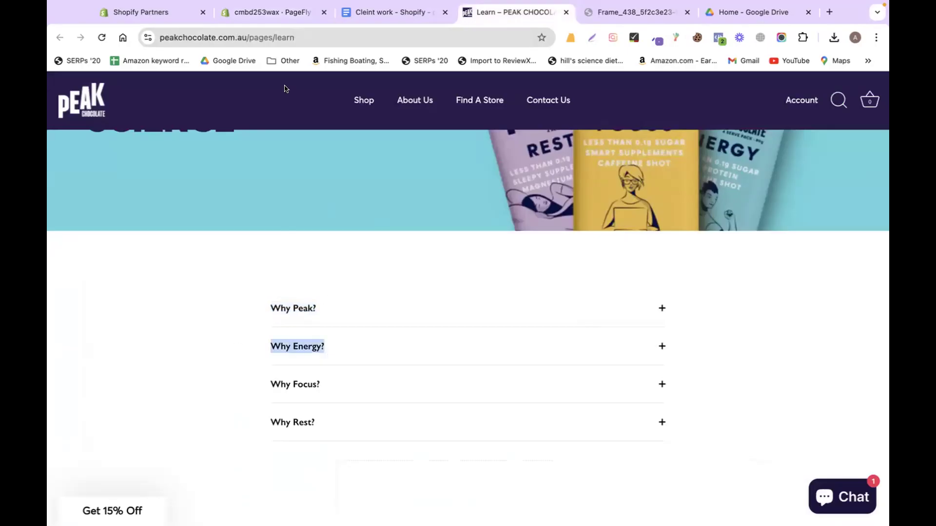
pyautogui.click(269, 12)
pyautogui.scroll(3, 177, 329)
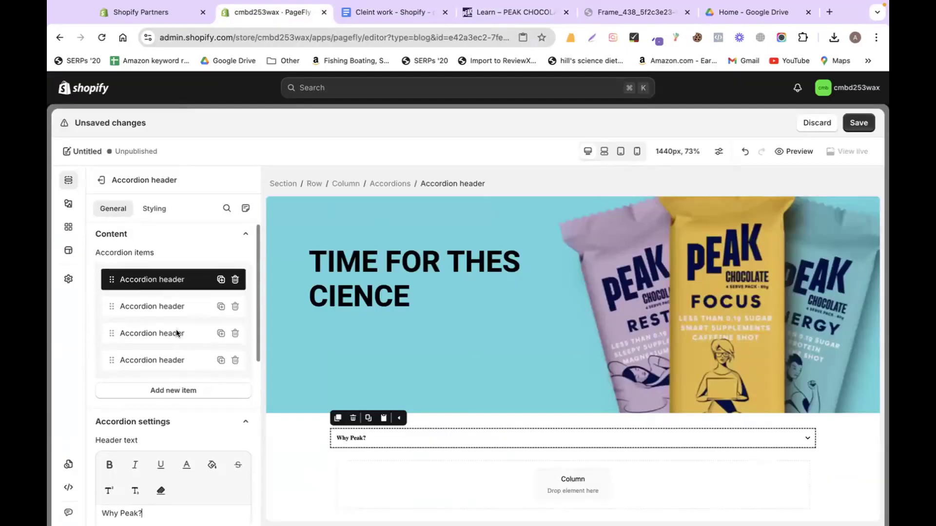
pyautogui.click(176, 312)
pyautogui.scroll(-3, 167, 423)
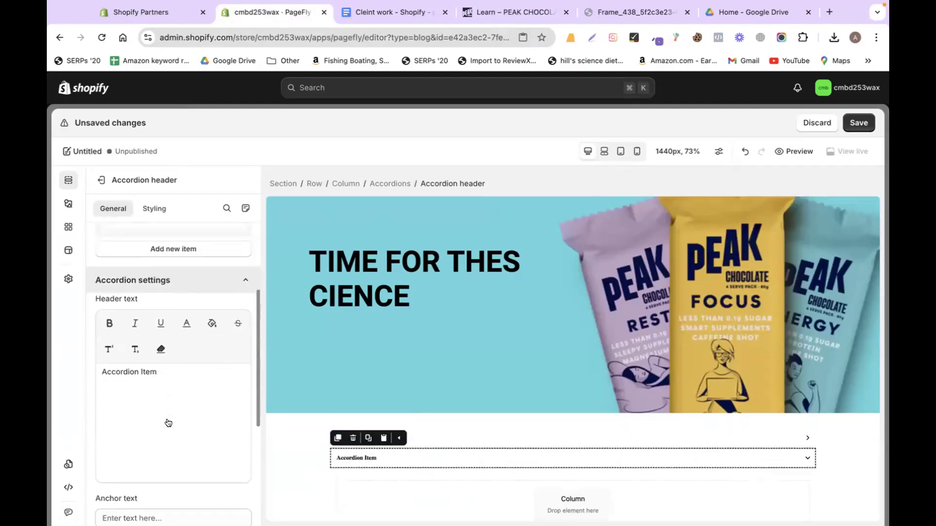
pyautogui.tripleClick(167, 403)
pyautogui.hotkey('ctrl', 'v')
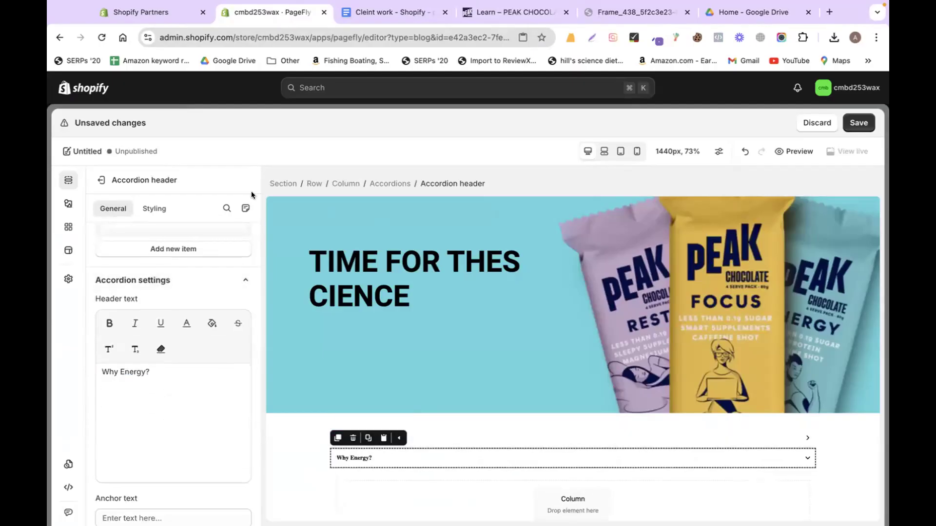
# Step: Copy "Why Focus?" from the Learn page and use it as the third accordion item's header text in PageFly
pyautogui.click(503, 12)
pyautogui.moveTo(251, 388); pyautogui.dragTo(359, 386)
pyautogui.press('super+c')
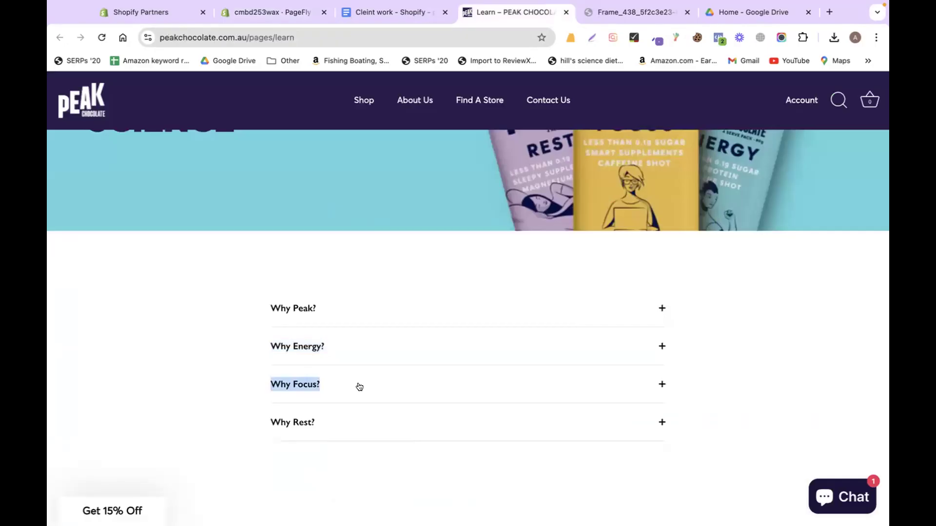
pyautogui.click(266, 12)
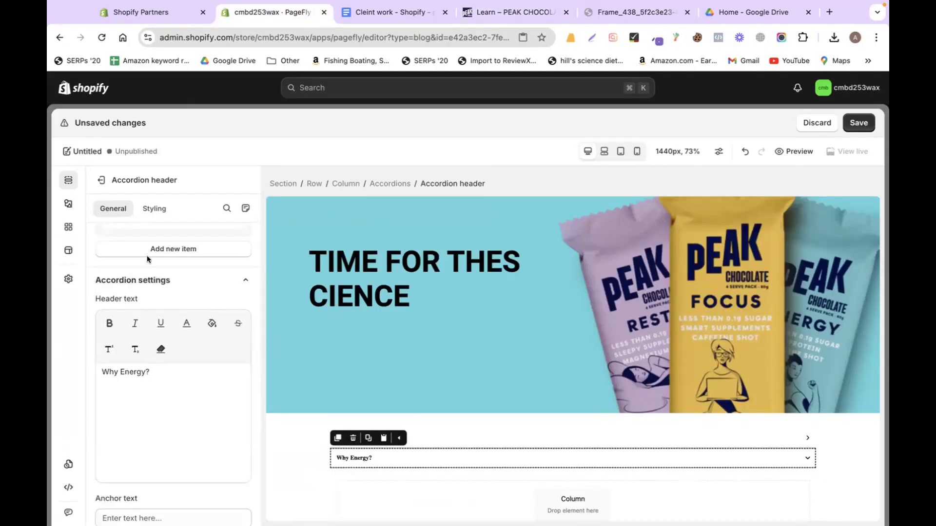
pyautogui.scroll(2, 148, 256)
pyautogui.scroll(1, 149, 256)
pyautogui.click(151, 334)
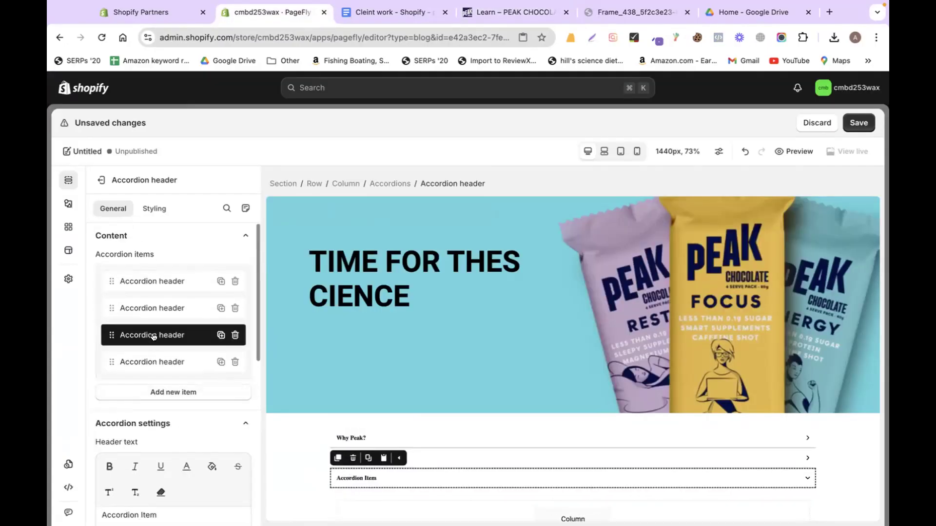
pyautogui.scroll(-3, 162, 475)
pyautogui.click(176, 369)
pyautogui.press('super+a')
pyautogui.press('super+v')
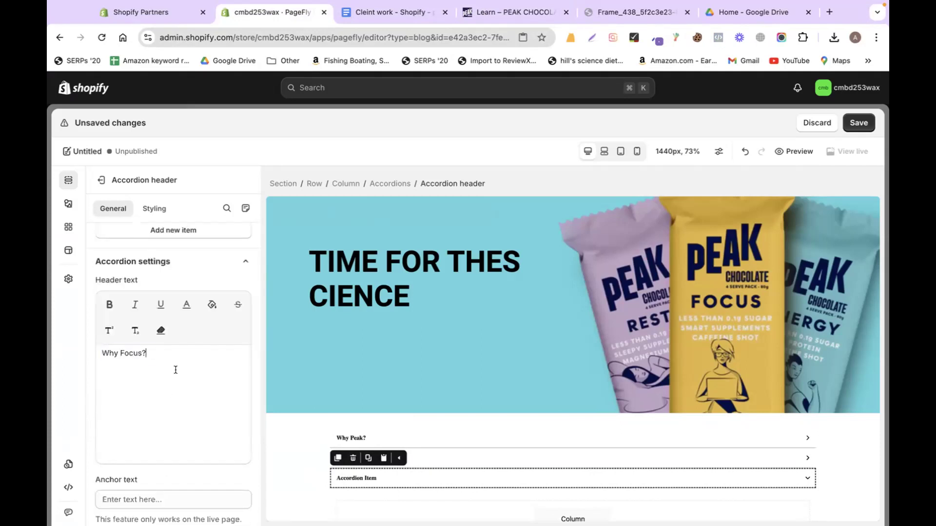
# Step: Copy "Why Rest?" from the Learn page and use it as the fourth accordion item's header text in PageFly
pyautogui.click(514, 12)
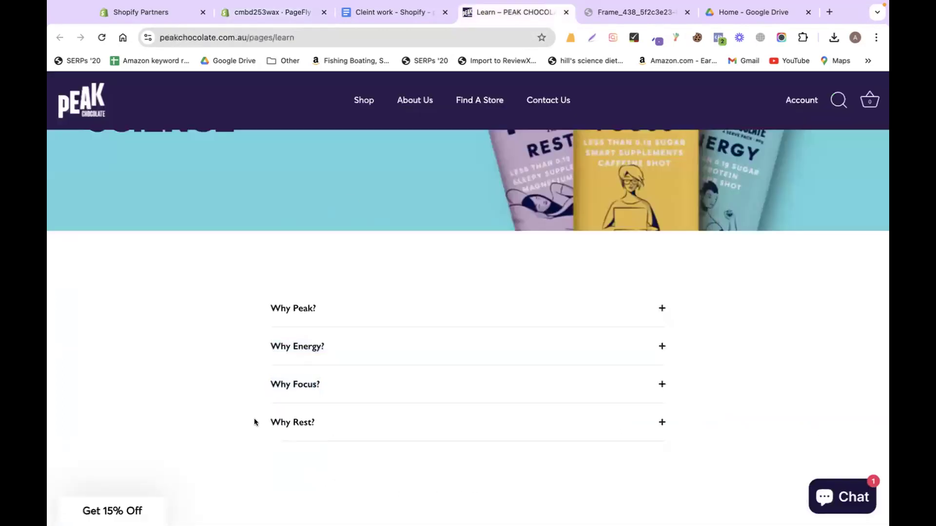
pyautogui.moveTo(255, 419); pyautogui.dragTo(400, 421)
pyautogui.press('super+c')
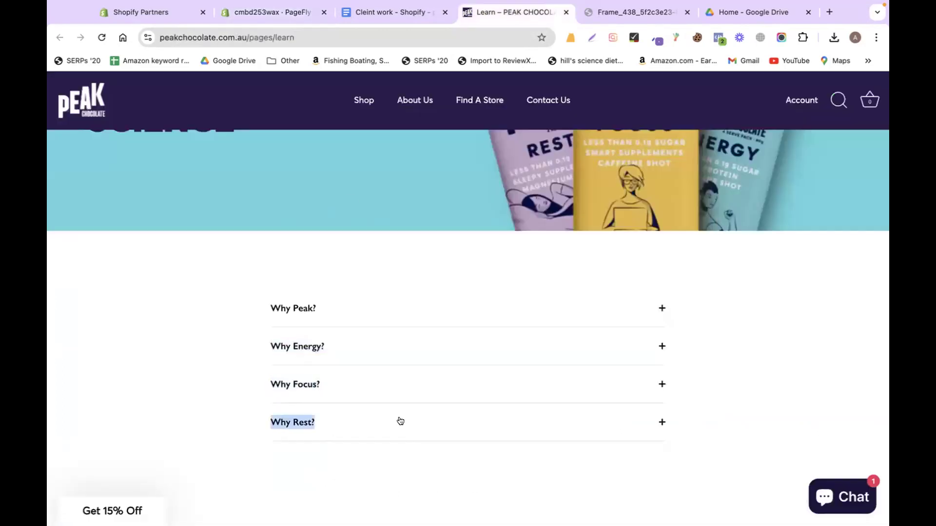
pyautogui.click(263, 12)
pyautogui.scroll(3, 185, 264)
pyautogui.click(153, 365)
pyautogui.scroll(-5, 171, 389)
pyautogui.press('super+a')
pyautogui.press('super+v')
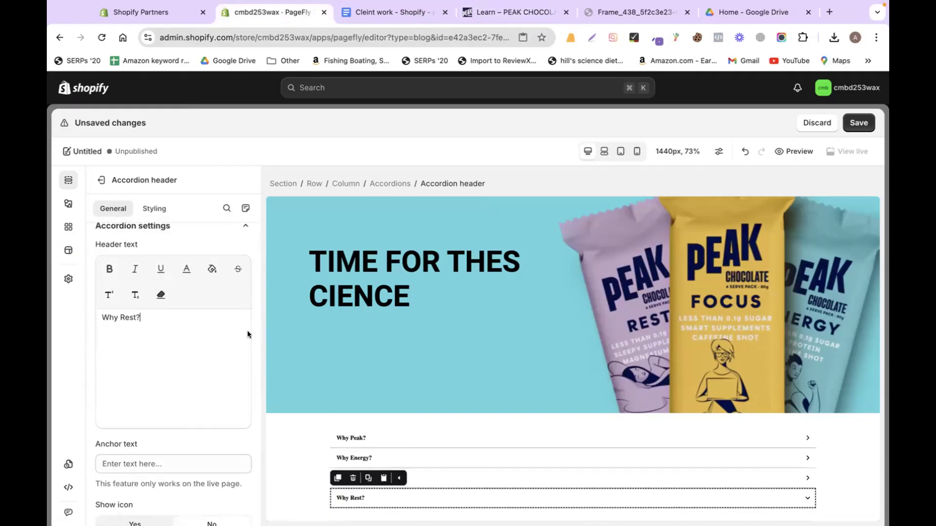
# Step: Set the accordion headers' font to Roboto at 24 px, comparing their look with the original Learn page
pyautogui.click(155, 208)
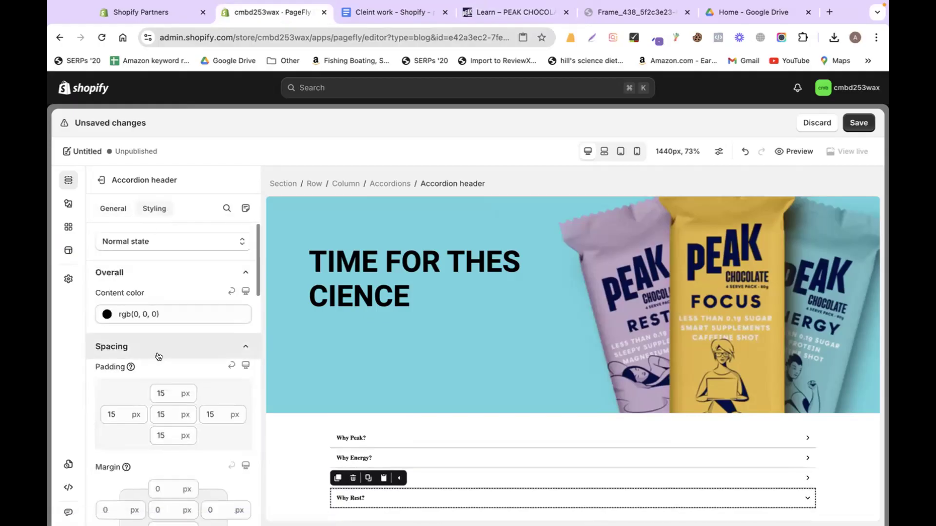
pyautogui.scroll(-5, 147, 380)
pyautogui.click(121, 388)
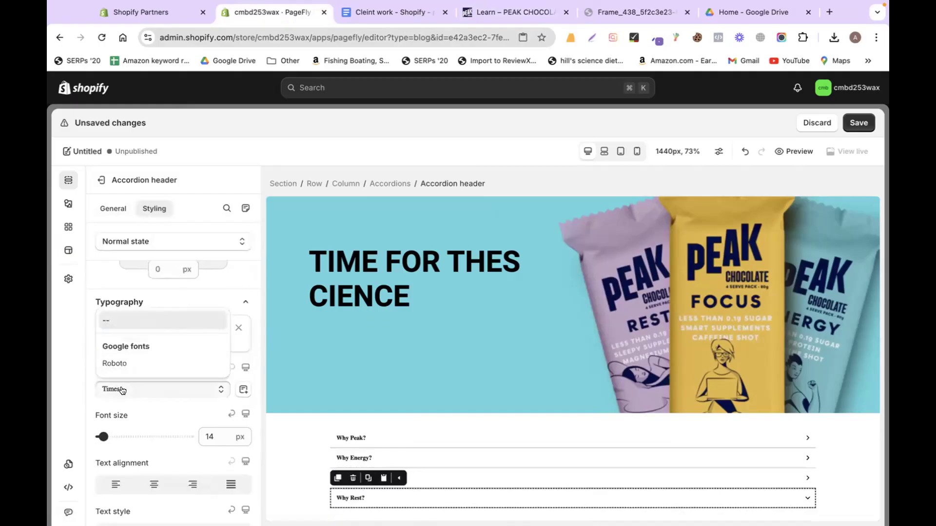
pyautogui.click(117, 363)
pyautogui.scroll(-2, 347, 354)
pyautogui.moveTo(111, 437); pyautogui.dragTo(119, 434)
pyautogui.click(492, 20)
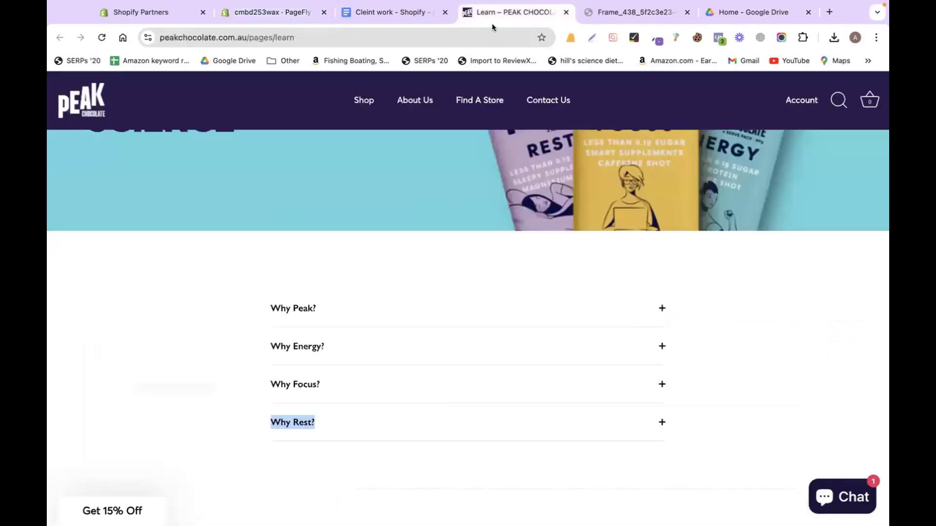
pyautogui.click(263, 15)
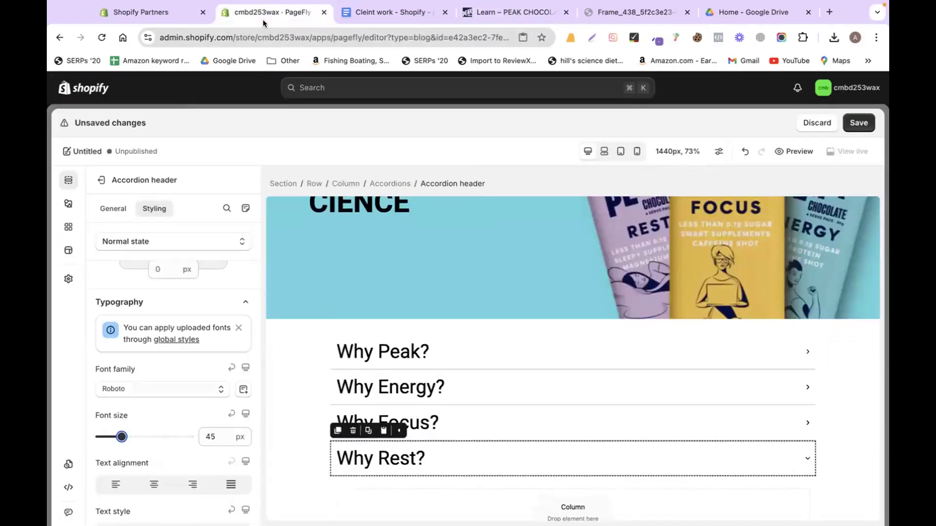
pyautogui.moveTo(122, 437); pyautogui.dragTo(106, 438)
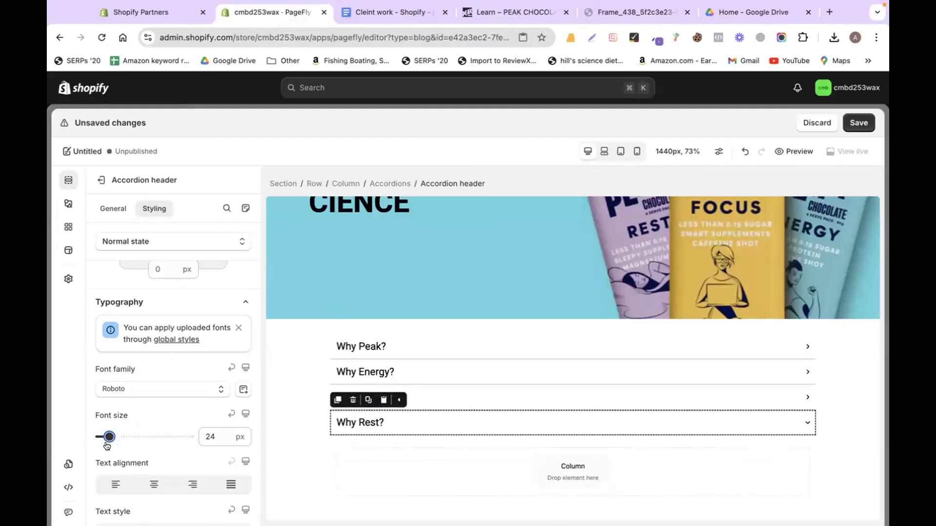
# Step: Expand the "Why Peak?" item in the editor and copy its full answer text from the original Learn page
pyautogui.click(356, 347)
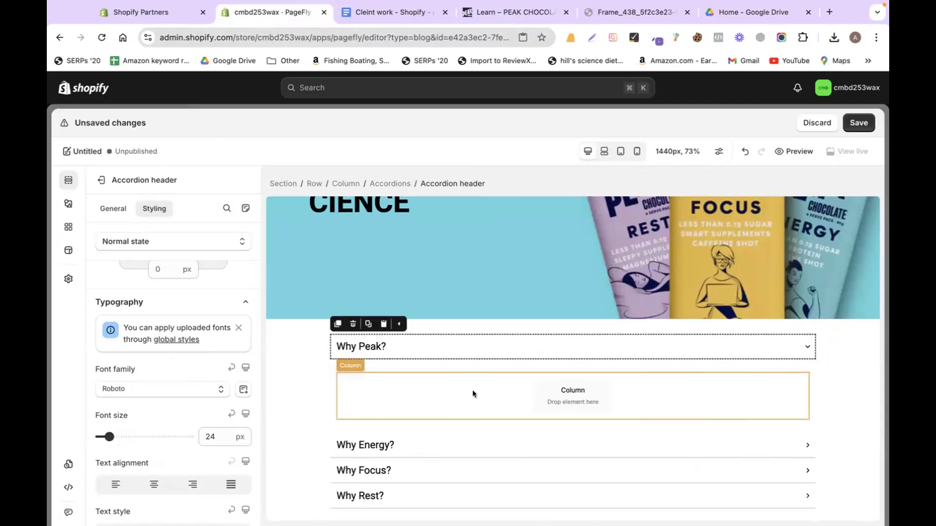
pyautogui.click(388, 12)
pyautogui.click(533, 11)
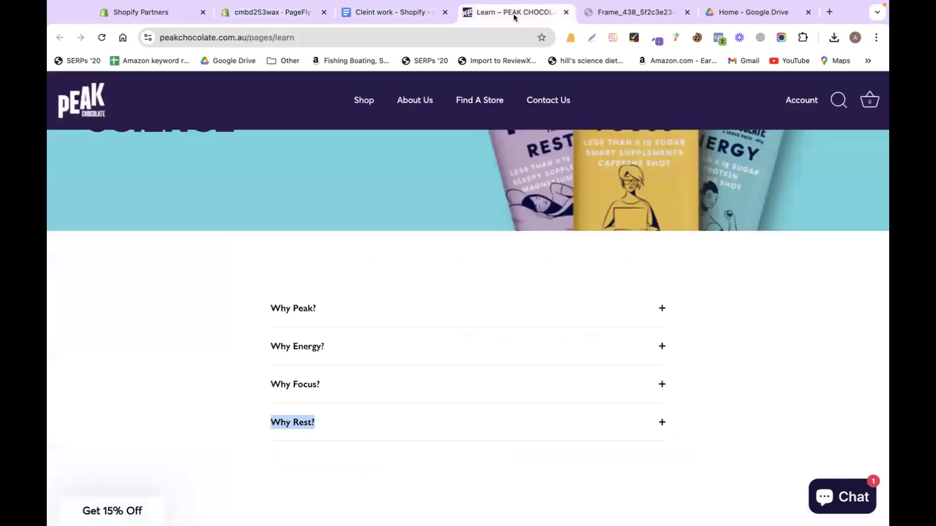
pyautogui.click(311, 308)
pyautogui.scroll(-4, 297, 284)
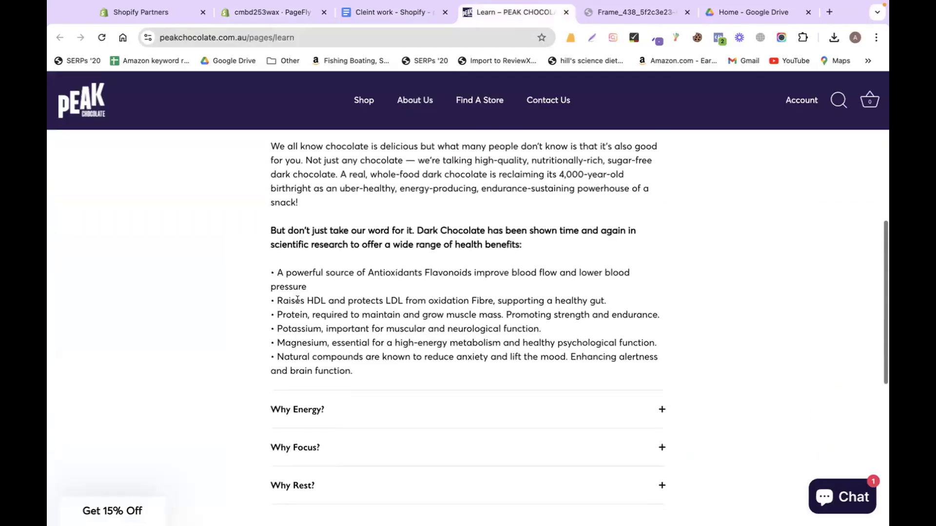
pyautogui.moveTo(270, 156); pyautogui.dragTo(548, 399)
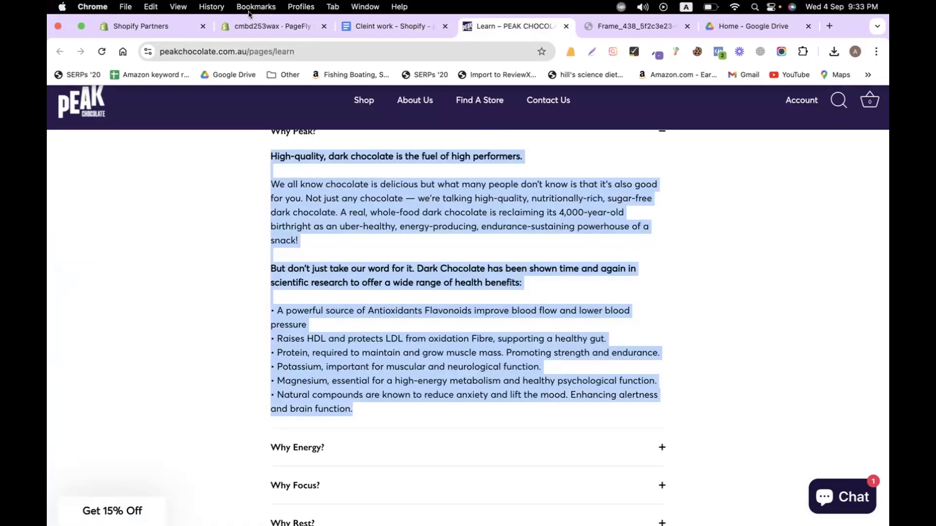
# Step: In PageFly, add a paragraph inside the "Why Peak?" item and replace its placeholder text with the copied full answer
pyautogui.click(240, 13)
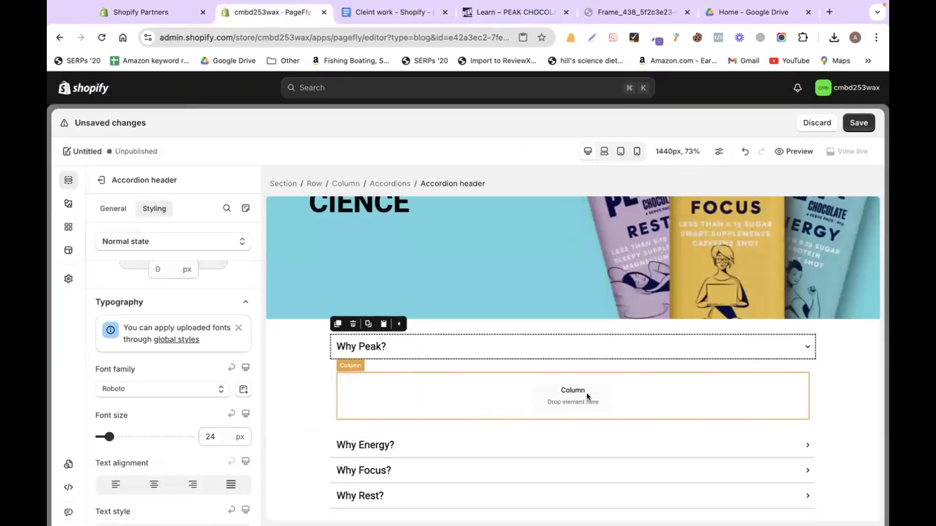
pyautogui.click(68, 203)
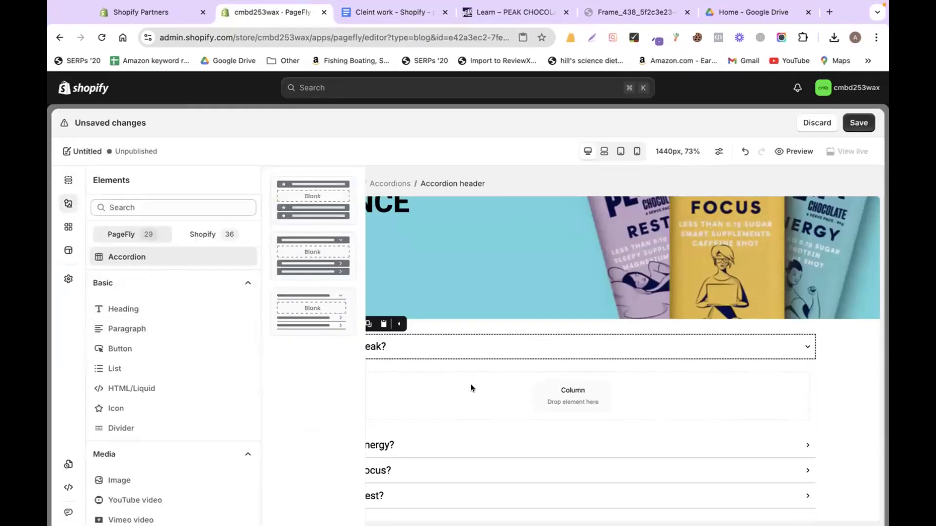
pyautogui.click(175, 327)
pyautogui.moveTo(313, 200); pyautogui.dragTo(537, 380)
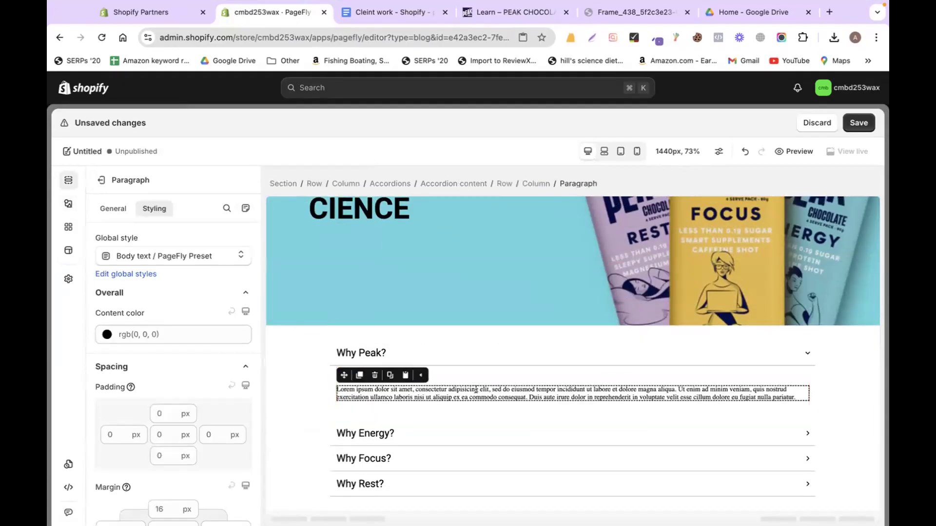
pyautogui.doubleClick(475, 390)
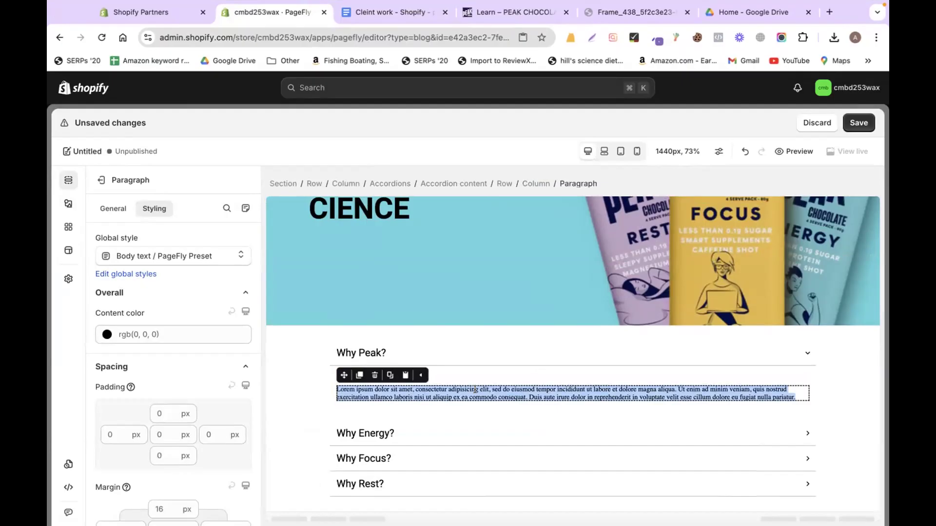
pyautogui.write("High-quality, dark chocolate is the fuel of high performers.We all know chocolate is delicious but what many people don't know is that it's also good for you. Not just any chocolate — we're talking high-quality, nutritionally-rich, sugar-free dark chocolate. A real, whole-food dark chocolate is reclaiming its 4,000-year-old birthright as an uber-healthy, energy-producing, endurance-sustaining powerhouse of a snack!But don't just take our word for it. Dark Chocolate has been shown time and again in scientific research to offer a wide range of health benefits:• A powerful source of Antioxidants Flavonoids improve blood flow and lower blood pressure• Raises HDL and protects LDL from oxidation Fibre, supporting a healthy gut.• Protein, required to maintain and grow muscle mass. Promoting strength and endurance.• Potassium, important for muscular and neurological function.• Magnesium, essential for a high-energy metabolism and healthy psychological function.• Natural compounds are known to reduce anxiety and lift the mood. Enhancing alertness and brain function.")
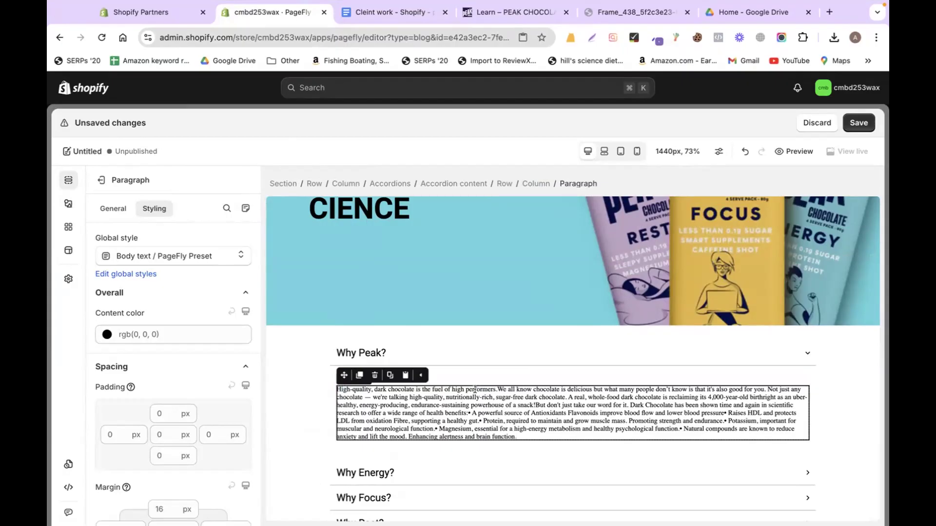
# Step: Copy "High-quality, dark chocolate is the fuel of high performers." from the Learn page and replace the PageFly paragraph's whole text with it
pyautogui.click(519, 13)
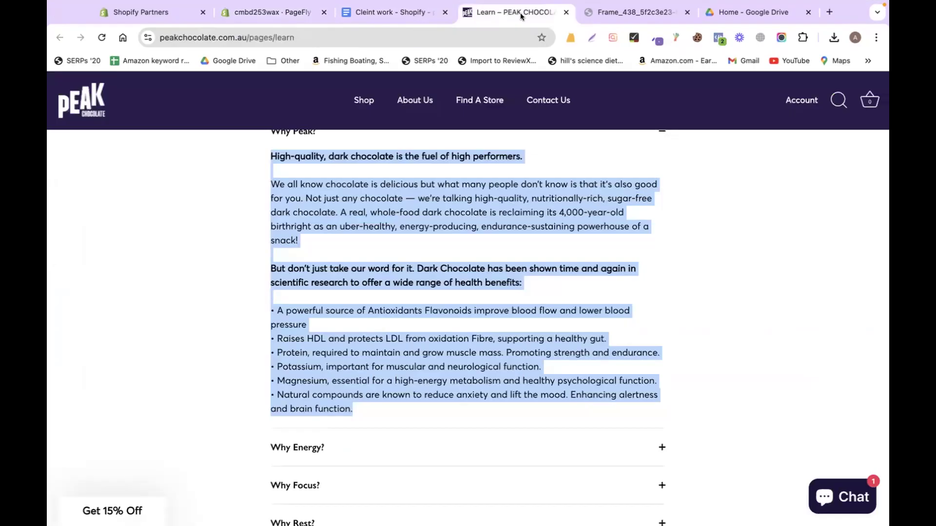
pyautogui.click(466, 142)
pyautogui.scroll(4, 465, 254)
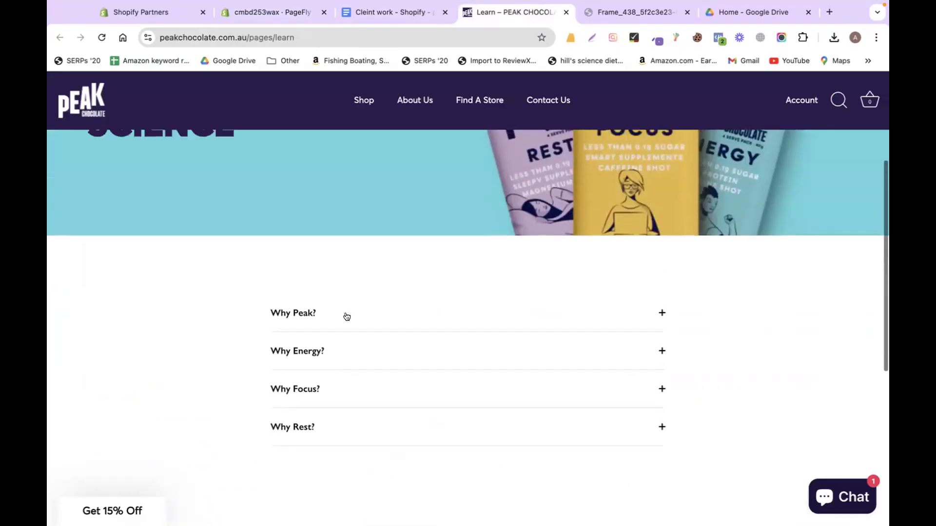
pyautogui.click(342, 314)
pyautogui.moveTo(268, 338); pyautogui.dragTo(536, 344)
pyautogui.press('super+c')
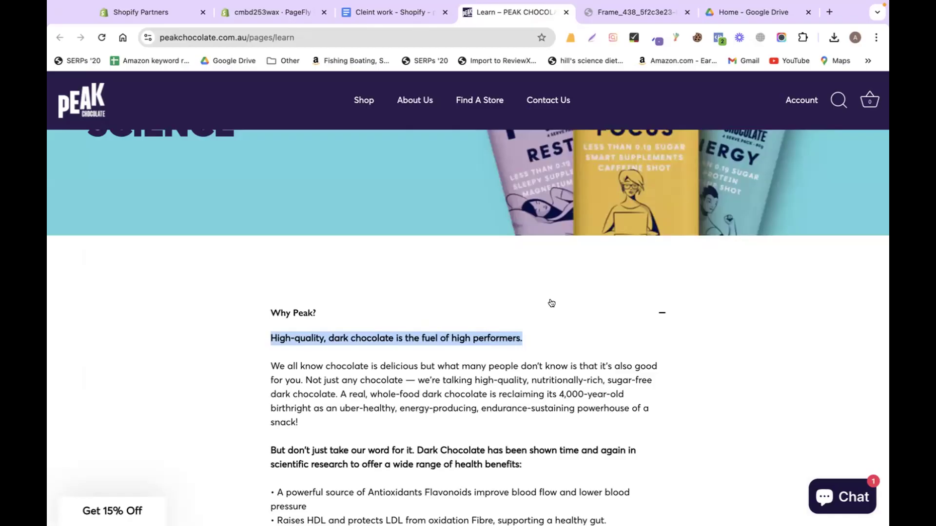
pyautogui.click(274, 13)
pyautogui.press('super+a')
pyautogui.press('super+v')
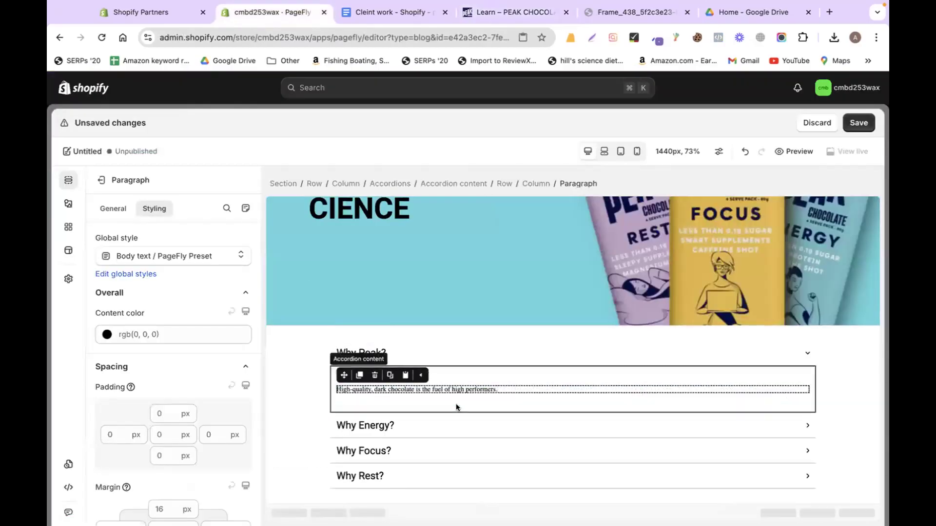
# Step: Make the "High-quality, dark chocolate" sentence bold and set the paragraph's font to Roboto at 26 px
pyautogui.tripleClick(418, 389)
pyautogui.press('super+b')
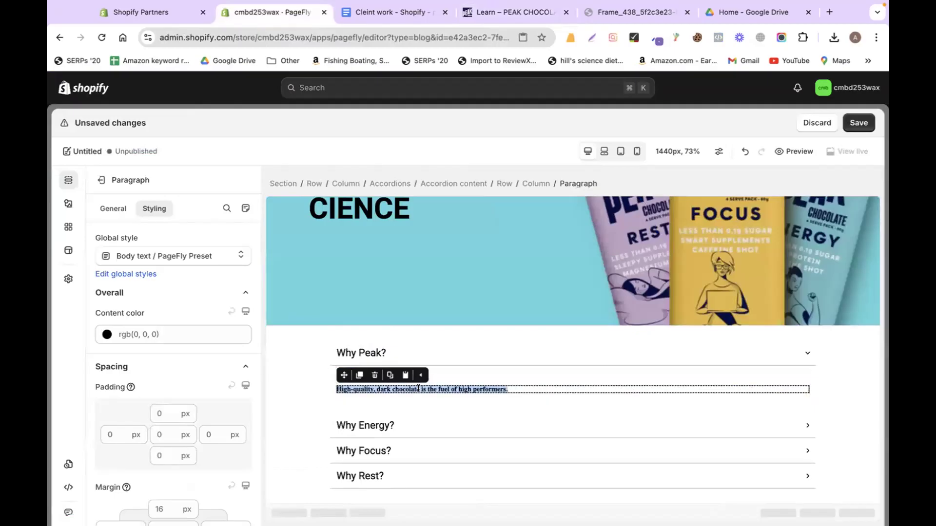
pyautogui.scroll(-6, 117, 450)
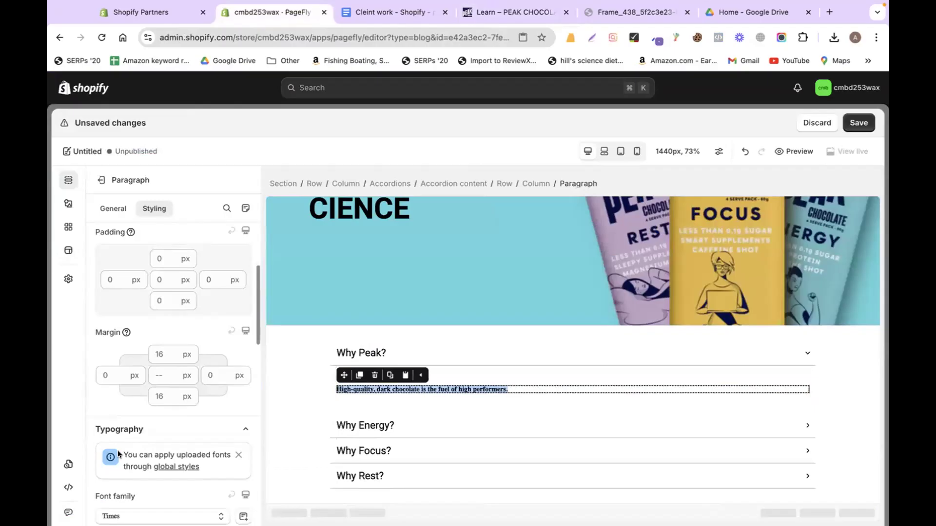
pyautogui.click(123, 333)
pyautogui.moveTo(104, 406); pyautogui.dragTo(111, 408)
# Step: Copy the "We all know chocolate is delicious" passage from the Learn page and add it below the bold sentence in PageFly
pyautogui.click(509, 26)
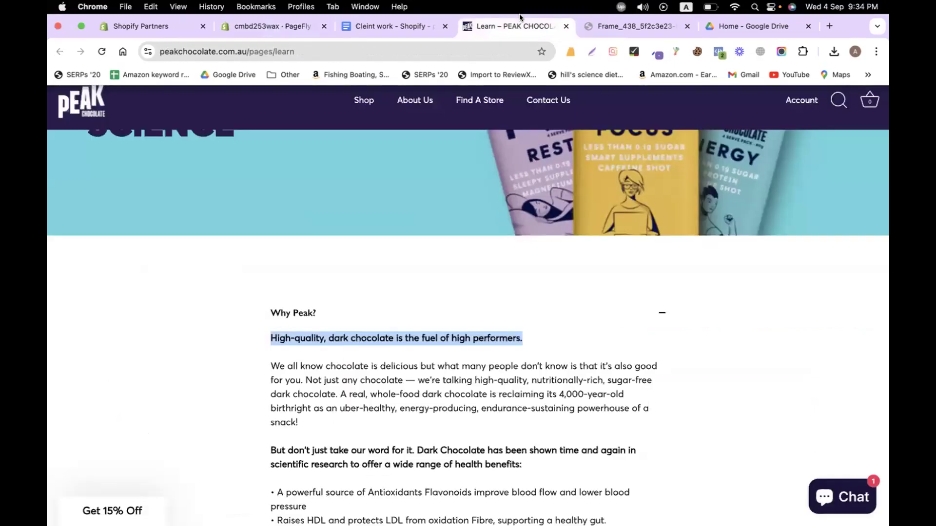
pyautogui.moveTo(267, 369); pyautogui.dragTo(301, 420)
pyautogui.hotkey('ctrl', 'c')
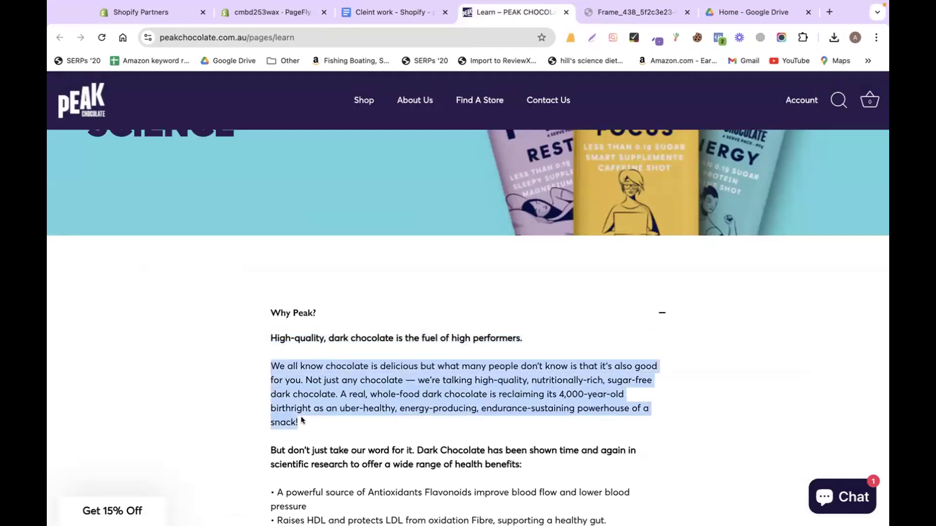
pyautogui.click(248, 21)
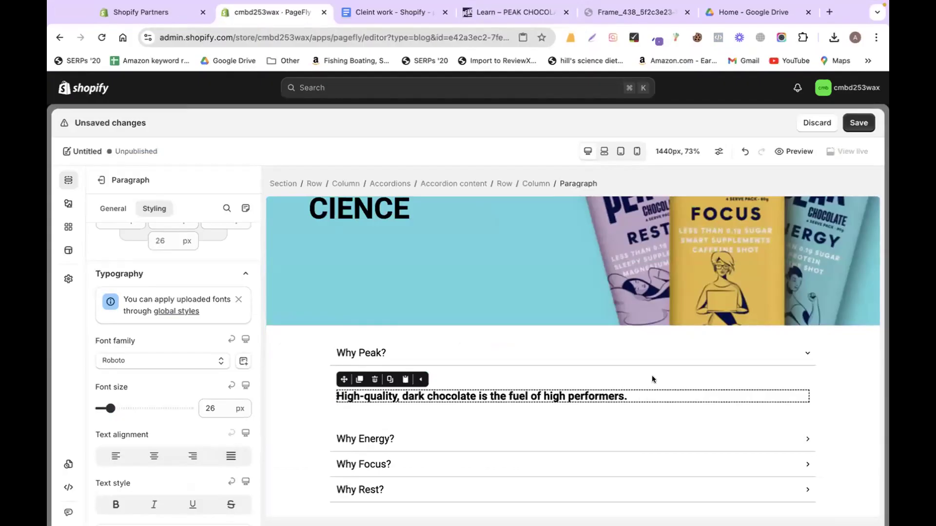
pyautogui.tripleClick(613, 393)
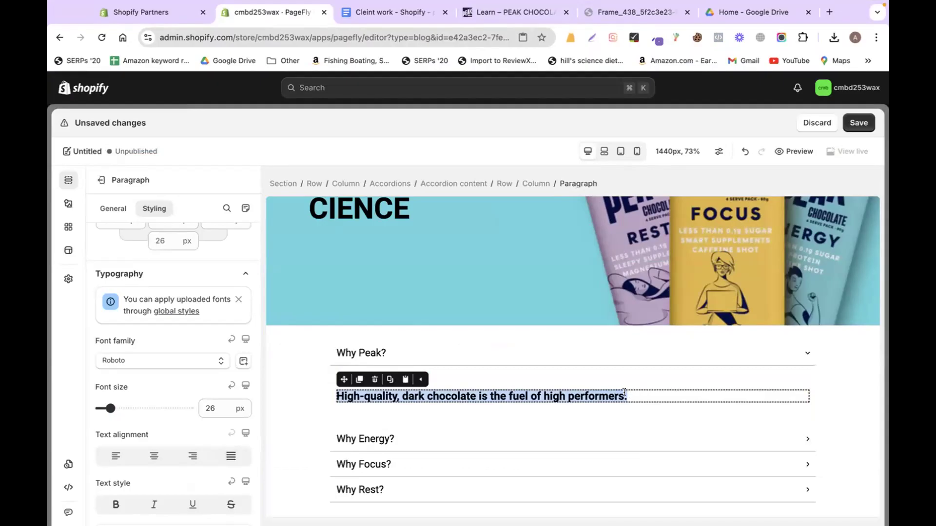
pyautogui.press('Right')
pyautogui.press('Return')
pyautogui.hotkey('ctrl', 'v')
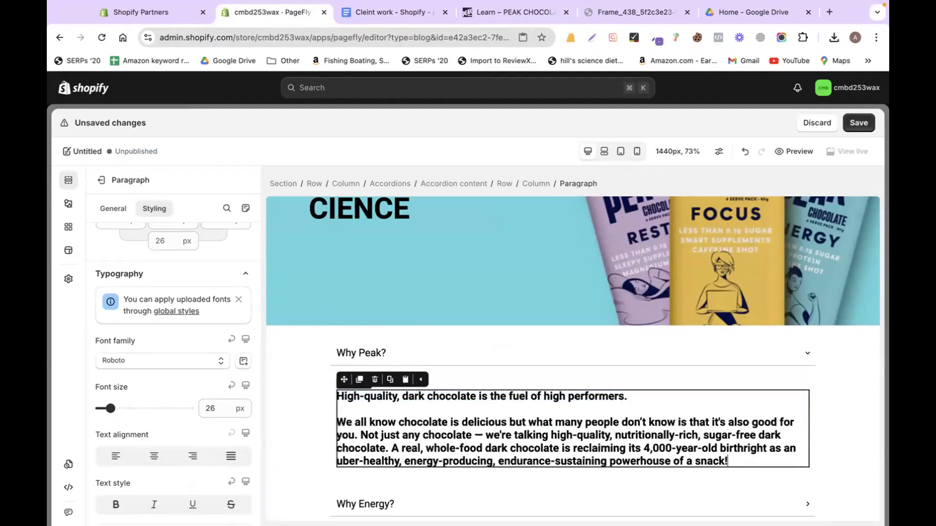
# Step: Remove the bold from the "We all know chocolate" passage and set the paragraph's font size to 22 px
pyautogui.moveTo(731, 461); pyautogui.dragTo(453, 446)
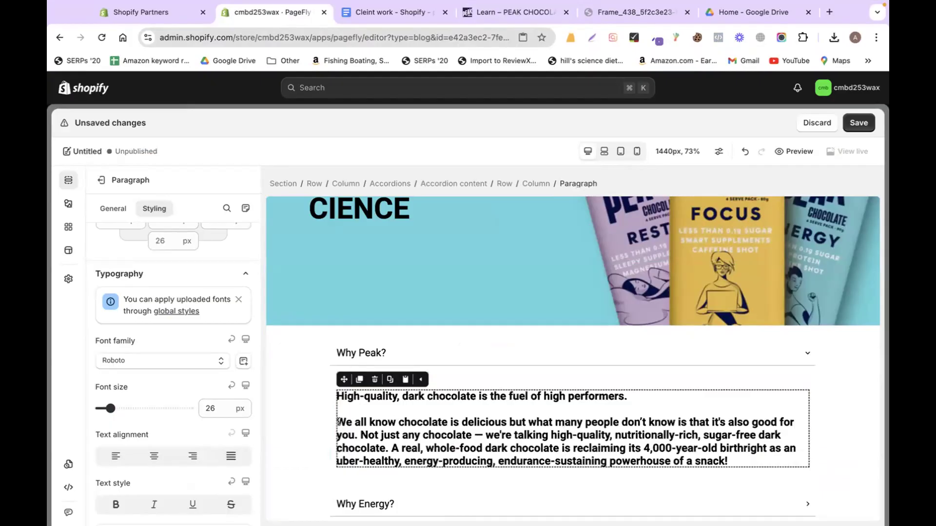
pyautogui.moveTo(339, 421); pyautogui.dragTo(729, 461)
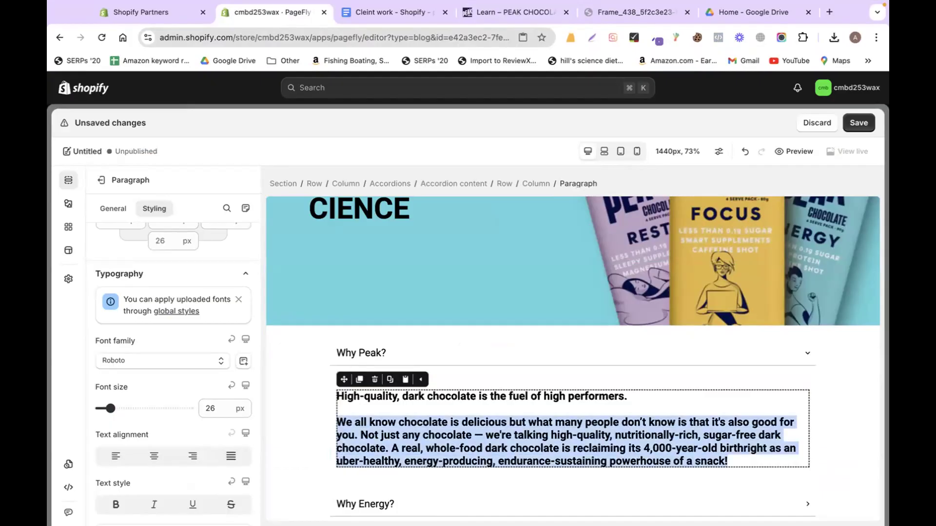
pyautogui.press('super+b')
pyautogui.moveTo(109, 408); pyautogui.dragTo(104, 404)
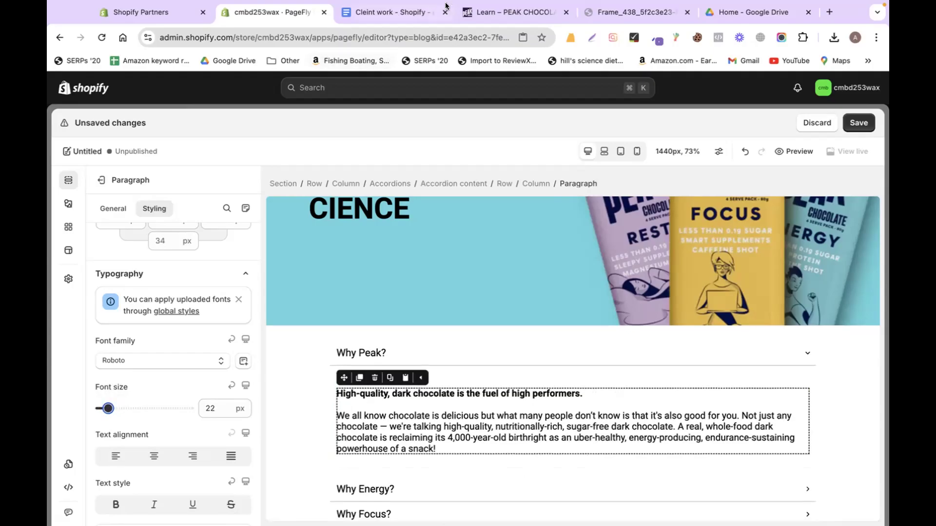
# Step: Copy the "But don't just take our word for it" passage from the Learn page and add it at the end of the PageFly paragraph
pyautogui.click(509, 12)
pyautogui.scroll(-3, 388, 387)
pyautogui.moveTo(271, 230); pyautogui.dragTo(544, 259)
pyautogui.press('super+c')
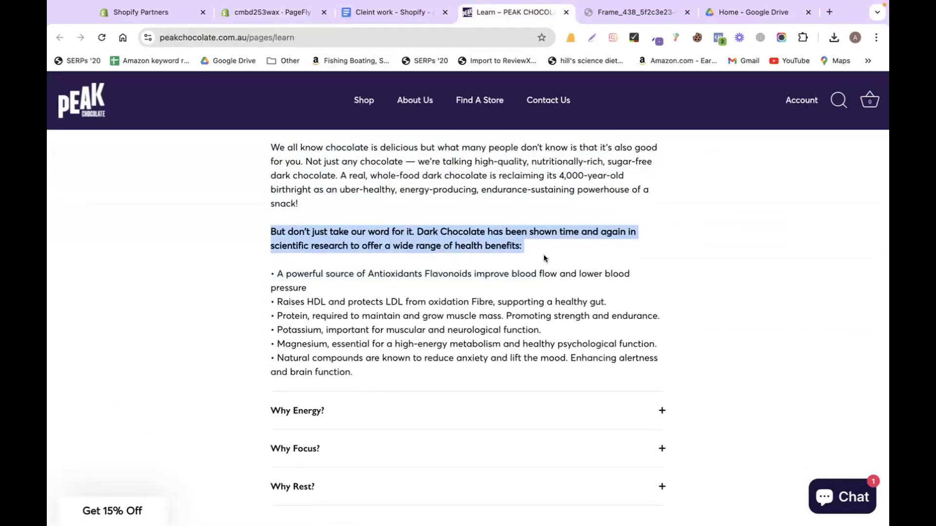
pyautogui.click(273, 12)
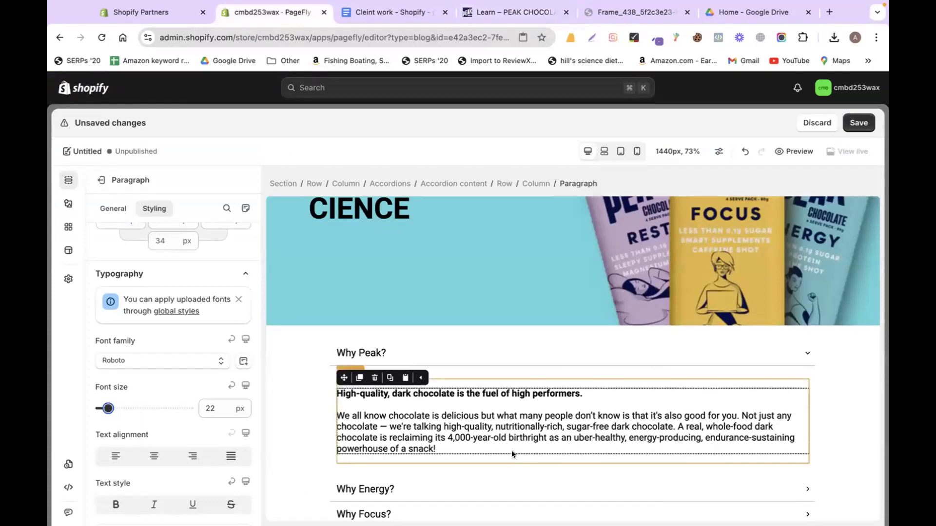
pyautogui.press('Return')
pyautogui.press('Return')
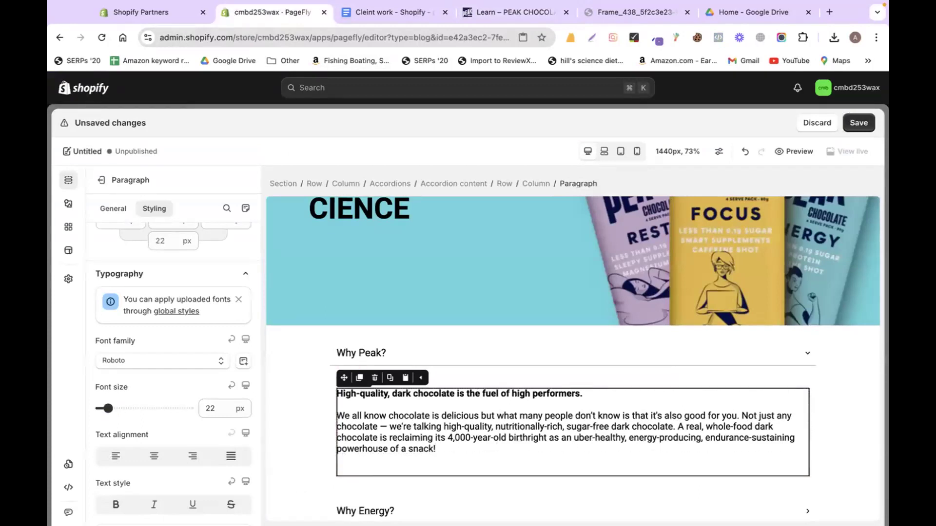
pyautogui.press('super+v')
# Step: Make the "But don't just take our word for it" passage bold and start a new line below it
pyautogui.hotkey('shift', 'Up')
pyautogui.hotkey('shift', 'Home')
pyautogui.press('super+b')
pyautogui.press('Right')
pyautogui.press('Return')
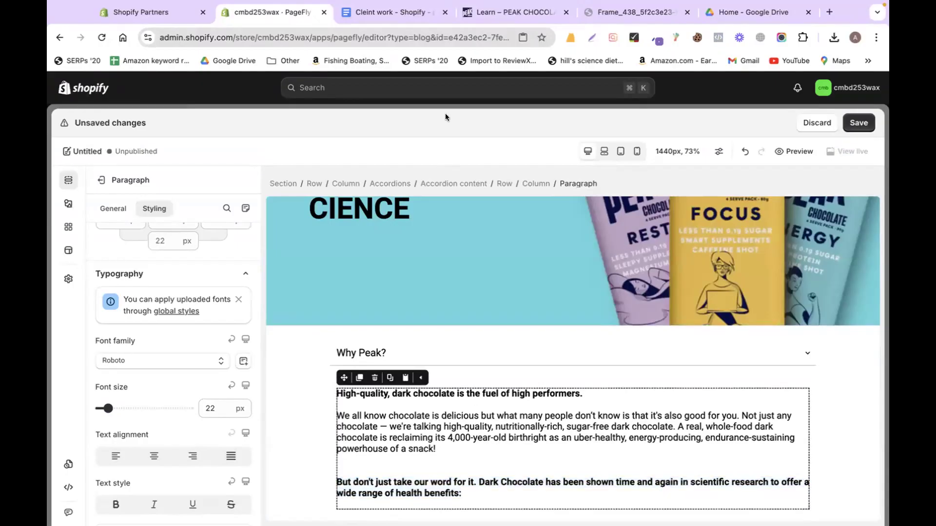
# Step: Copy the bulleted health benefits from the Learn page and add them at the end of the "Why Peak?" answer in PageFly
pyautogui.click(482, 12)
pyautogui.moveTo(270, 273); pyautogui.dragTo(386, 372)
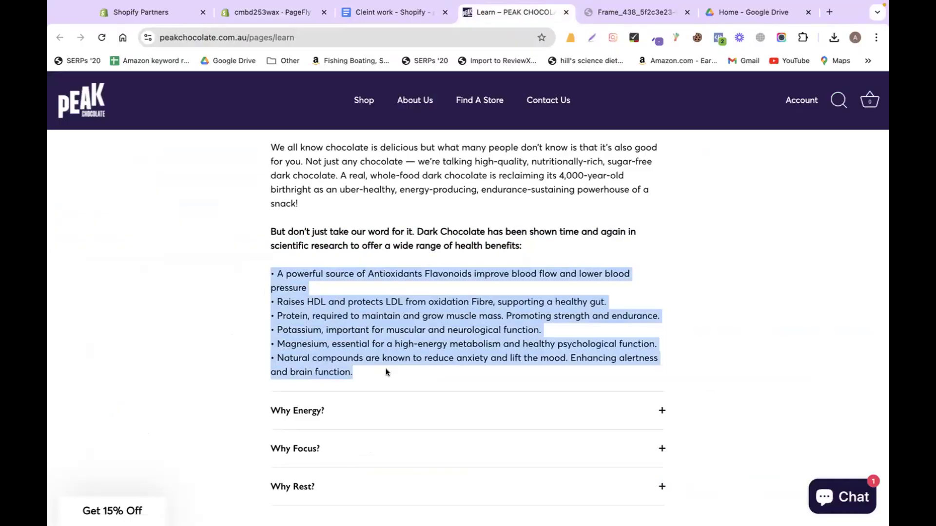
pyautogui.click(258, 11)
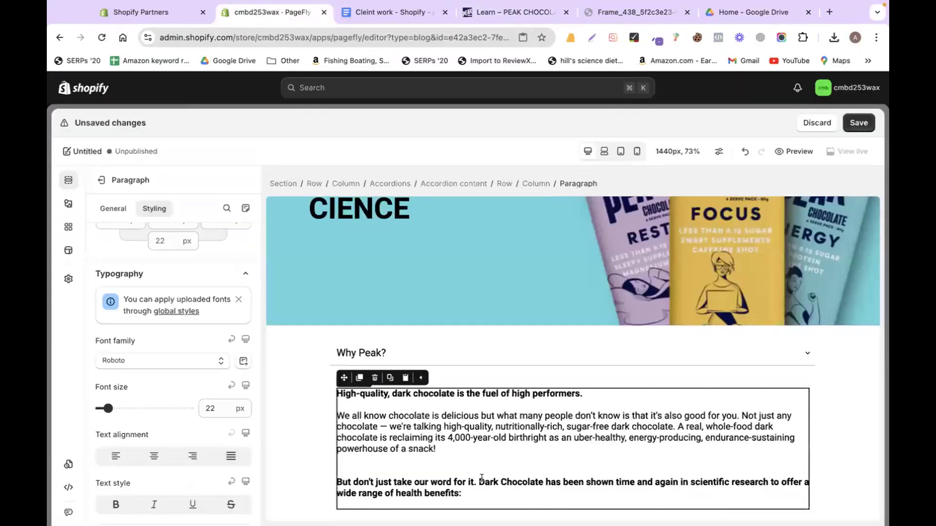
pyautogui.write('• A powerful source of Antioxidants Flavonoids improve blood flow and lower blood pressure• Raises HDL and protects LDL from oxidation Fibre, supporting a healthy gut.• Protein, required to maintain and grow muscle mass. Promoting strength and endurance.• Potassium, important for muscular and neurological function.• Magnesium, essential for a high-energy metabolism and healthy psychological function.• Natural compounds are known to reduce anxiety and lift the mood. Enhancing alertness and brain function.')
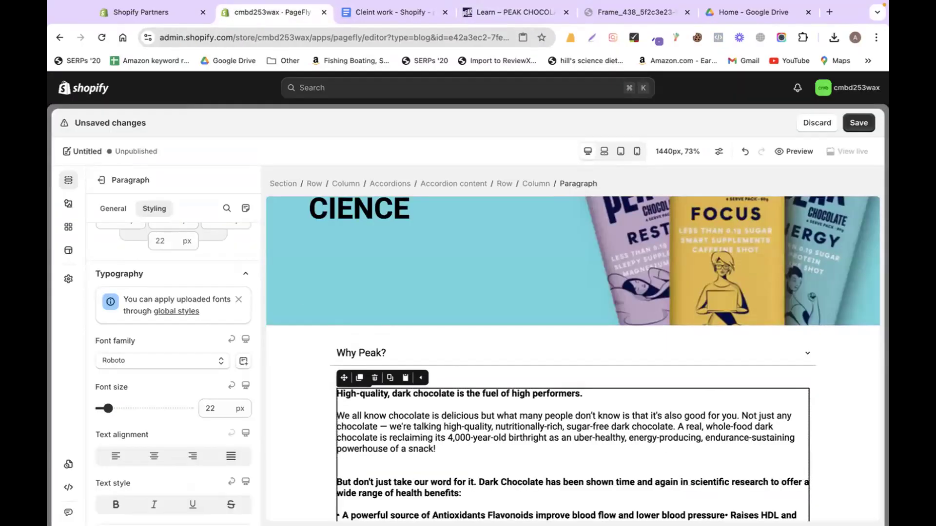
# Step: Remove the bold from the health benefits text, from "A powerful source of Antioxidants" to "brain function."
pyautogui.scroll(-3, 481, 493)
pyautogui.moveTo(698, 389); pyautogui.dragTo(594, 381)
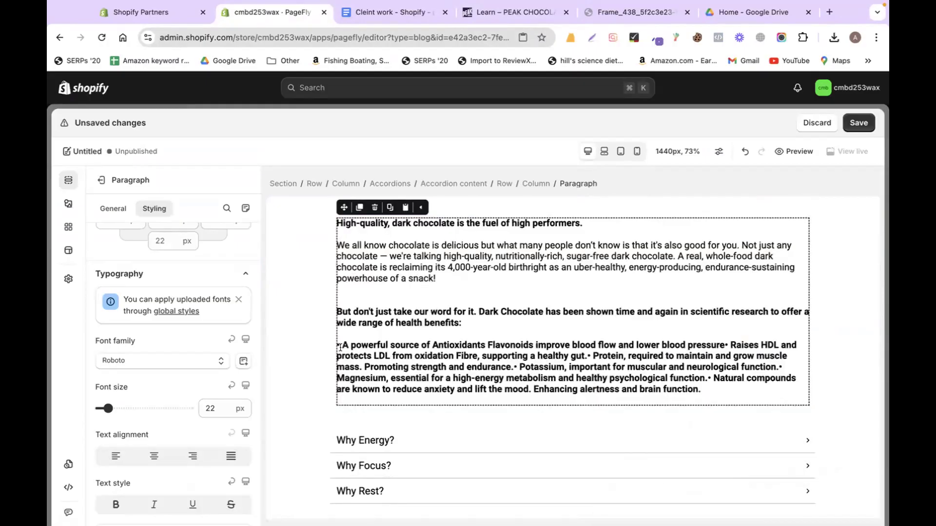
pyautogui.hotkey('shift', 'Down')
pyautogui.hotkey('shift', 'Down')
pyautogui.hotkey('shift', 'Down')
pyautogui.hotkey('shift', 'Down')
pyautogui.hotkey('shift', 'Down')
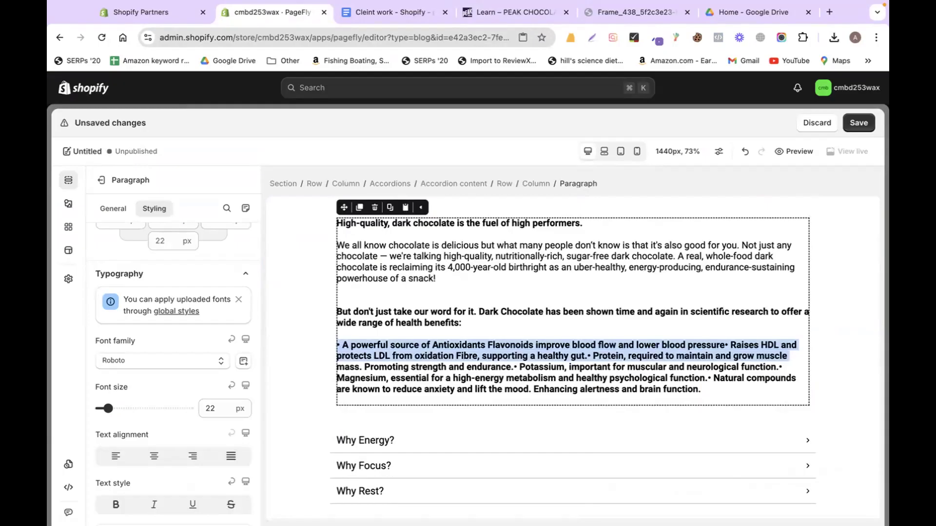
pyautogui.press('super+b')
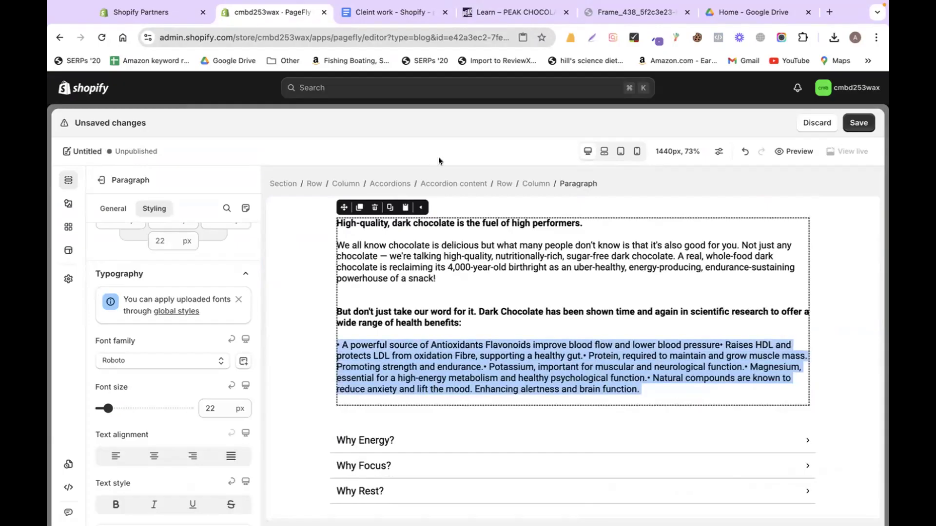
# Step: Expand "Why Energy?" on the original Learn page and review its answer
pyautogui.click(473, 15)
pyautogui.scroll(-2, 369, 328)
pyautogui.click(390, 313)
pyautogui.scroll(-4, 390, 310)
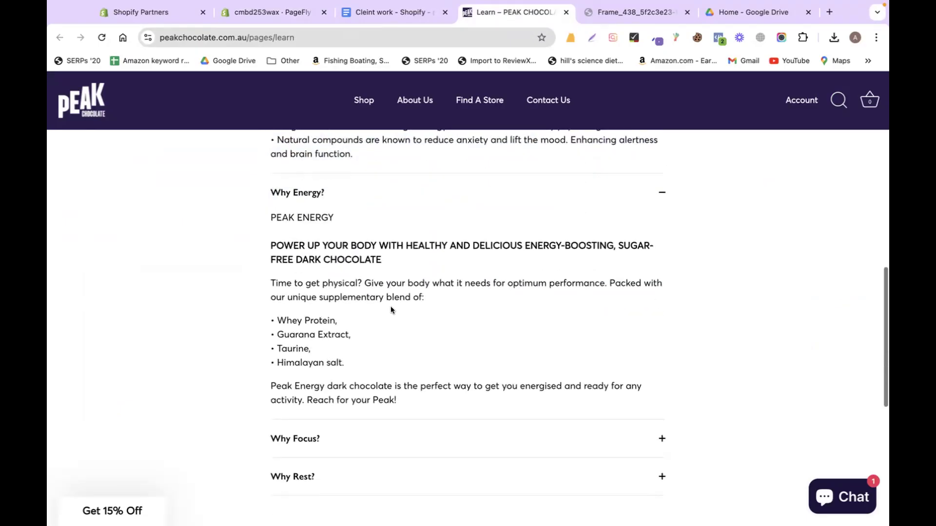
# Step: Return to PageFly, collapse the "Why Peak?" item and expand the empty "Why Energy?" item
pyautogui.click(273, 18)
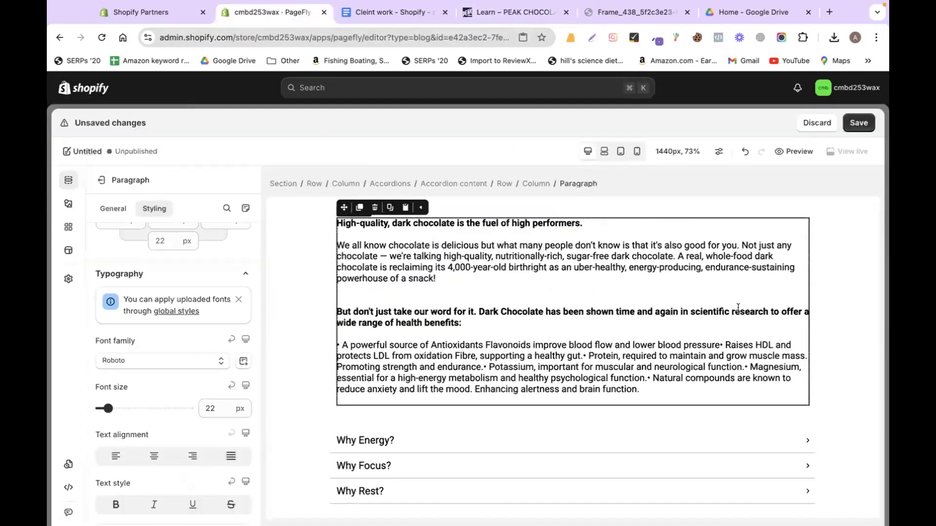
pyautogui.scroll(1, 864, 300)
pyautogui.click(831, 254)
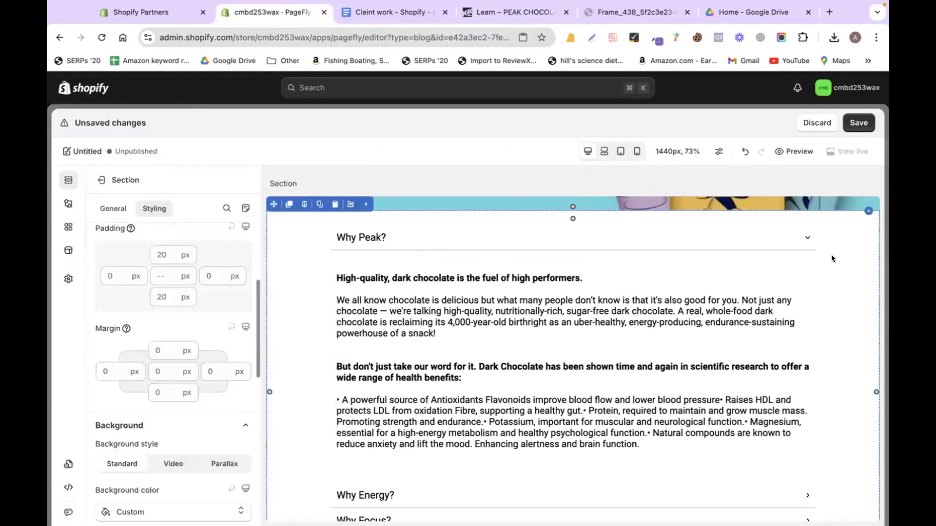
pyautogui.click(805, 238)
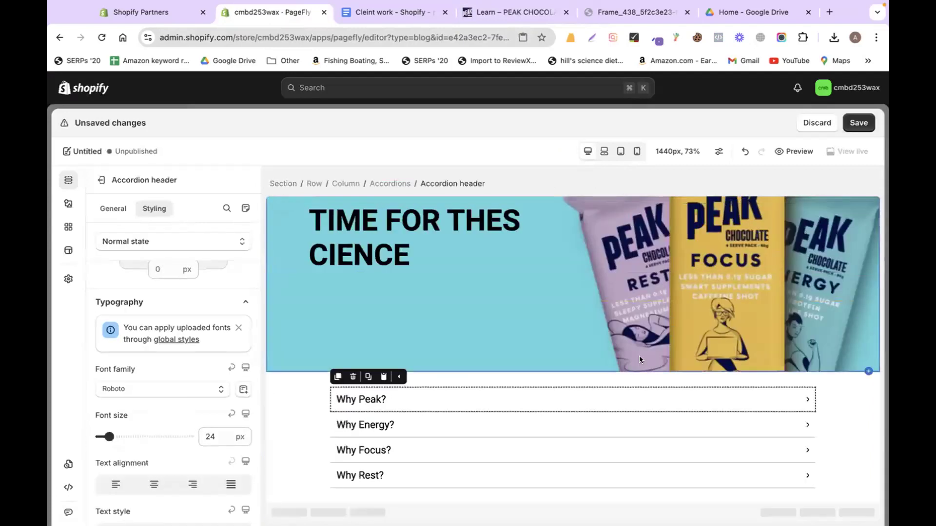
pyautogui.click(760, 424)
pyautogui.scroll(-1, 767, 422)
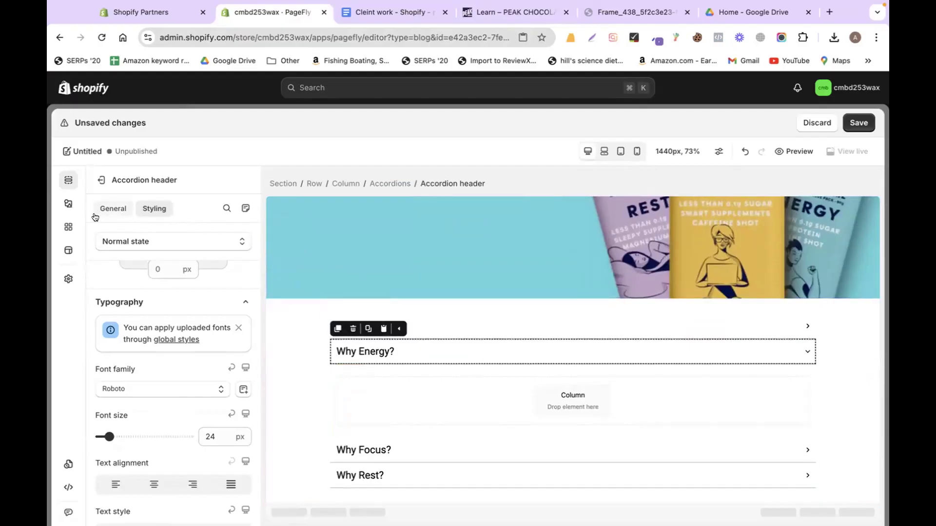
# Step: Review the "Why Peak?" answer and its paragraph typography, and reopen the empty "Why Energy?" item
pyautogui.click(495, 331)
pyautogui.scroll(-3, 474, 402)
pyautogui.click(426, 336)
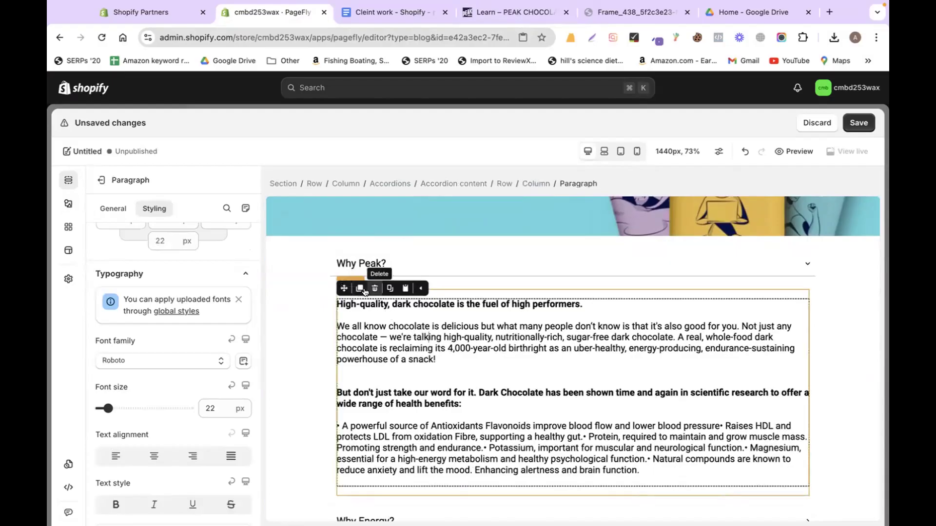
pyautogui.click(68, 204)
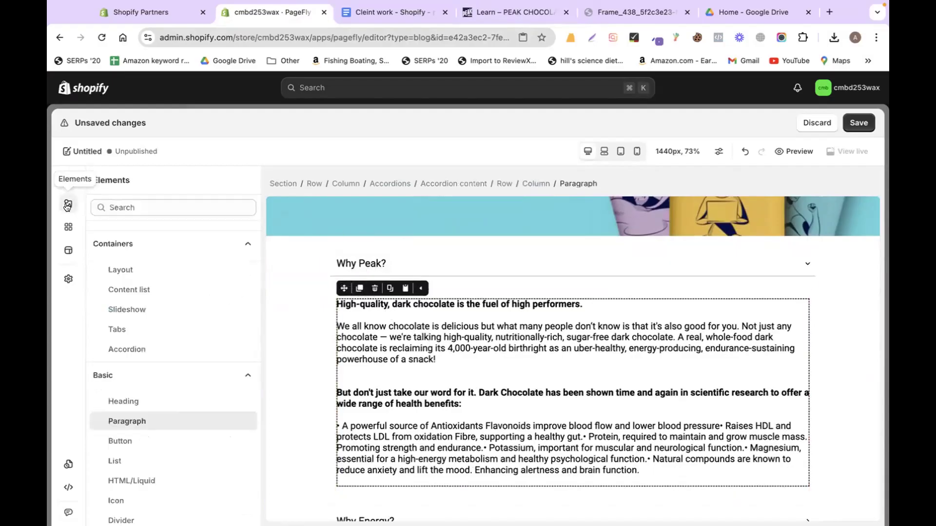
pyautogui.scroll(-5, 699, 451)
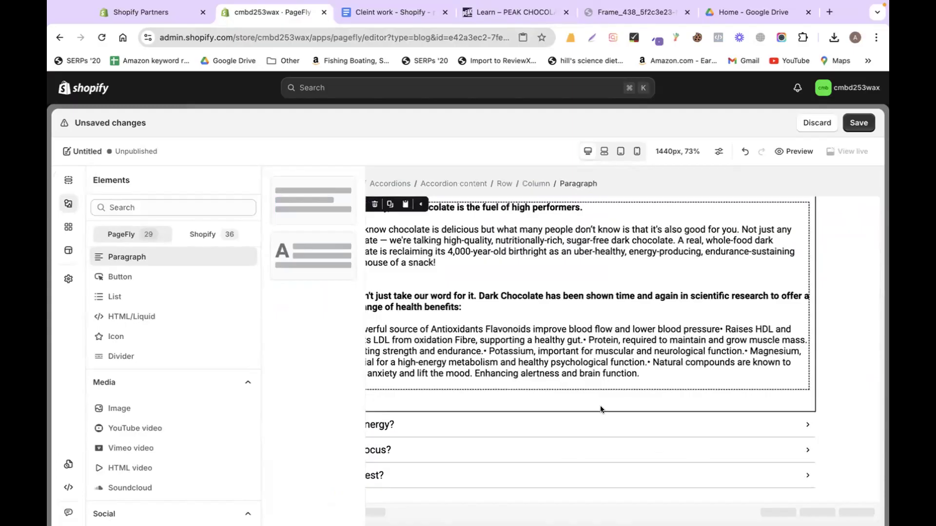
pyautogui.click(546, 408)
pyautogui.click(578, 422)
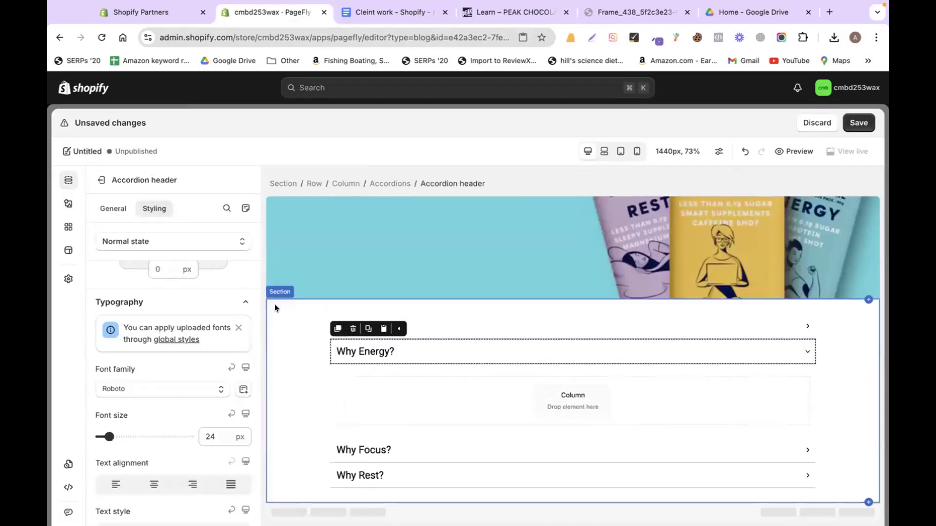
# Step: Add a plain paragraph element to the empty column inside the "Why Energy?" accordion item
pyautogui.click(69, 203)
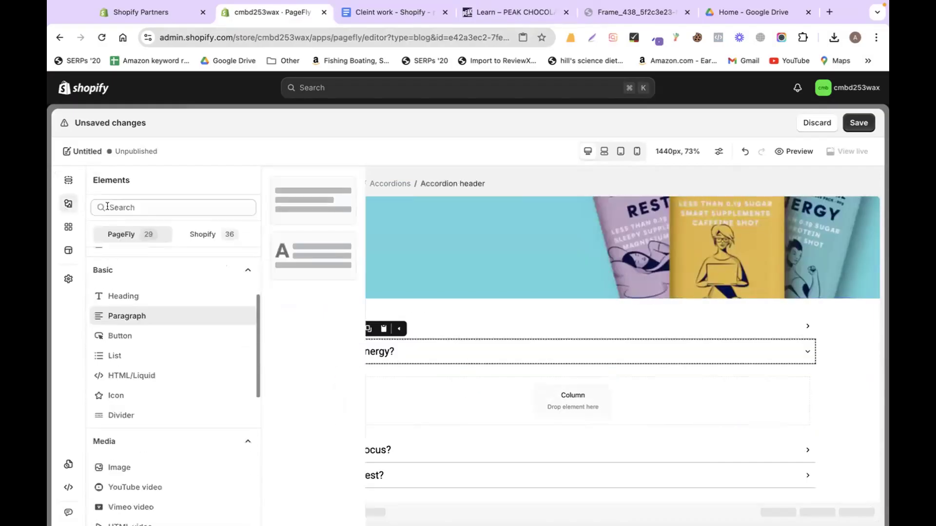
pyautogui.scroll(-2, 153, 290)
pyautogui.moveTo(146, 257)
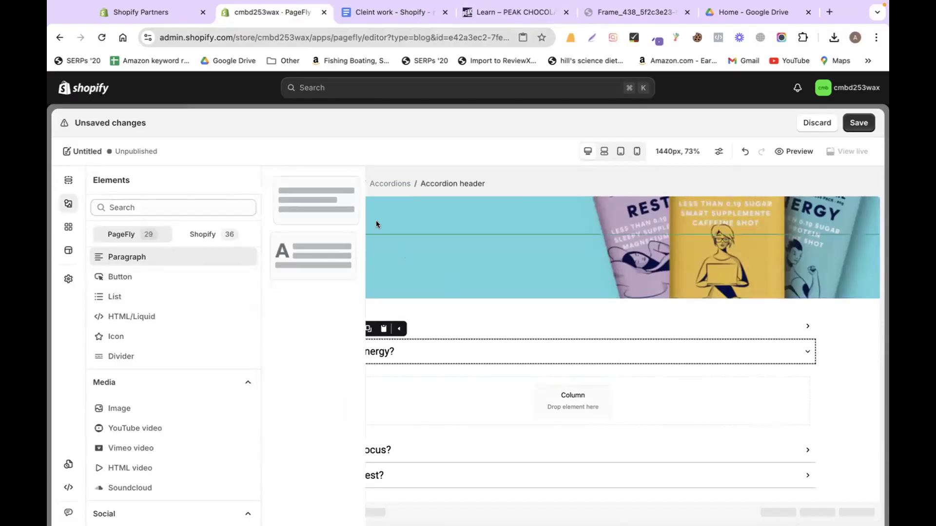
pyautogui.moveTo(330, 218); pyautogui.dragTo(580, 380)
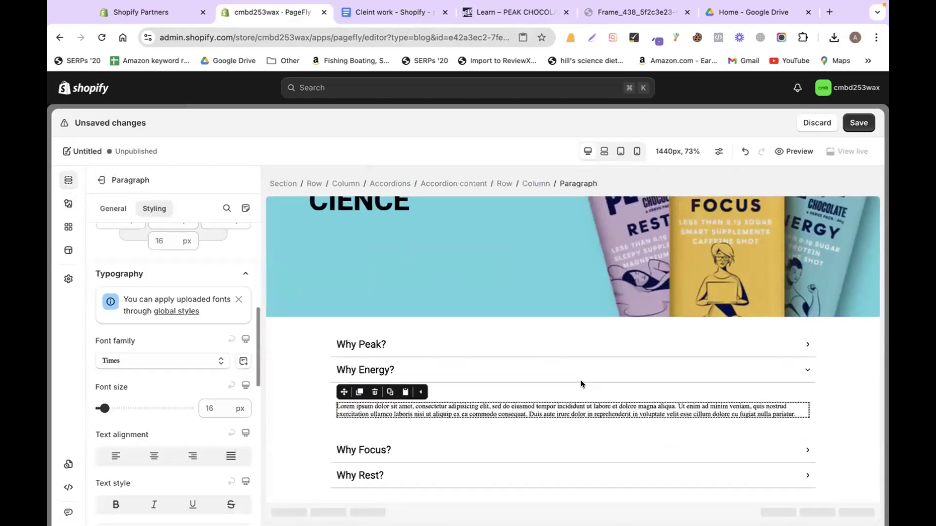
# Step: Copy the "PEAK ENERGY" title from the Learn page and replace the new paragraph's placeholder text with it in PageFly
pyautogui.click(383, 14)
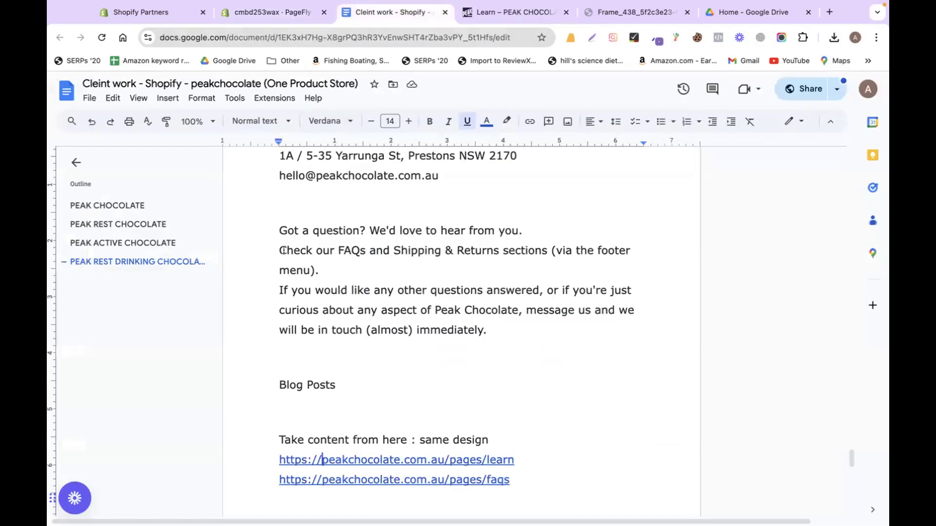
pyautogui.click(515, 12)
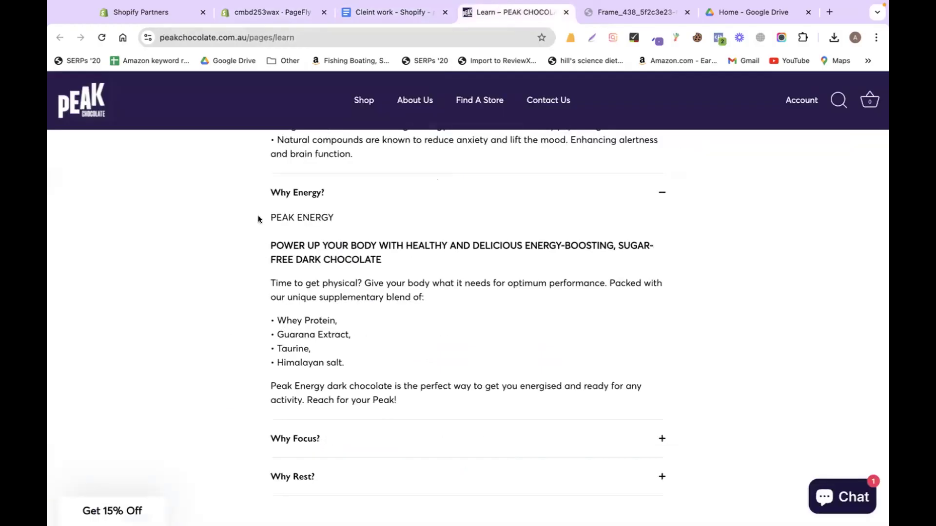
pyautogui.moveTo(260, 219); pyautogui.dragTo(428, 220)
pyautogui.press('super+c')
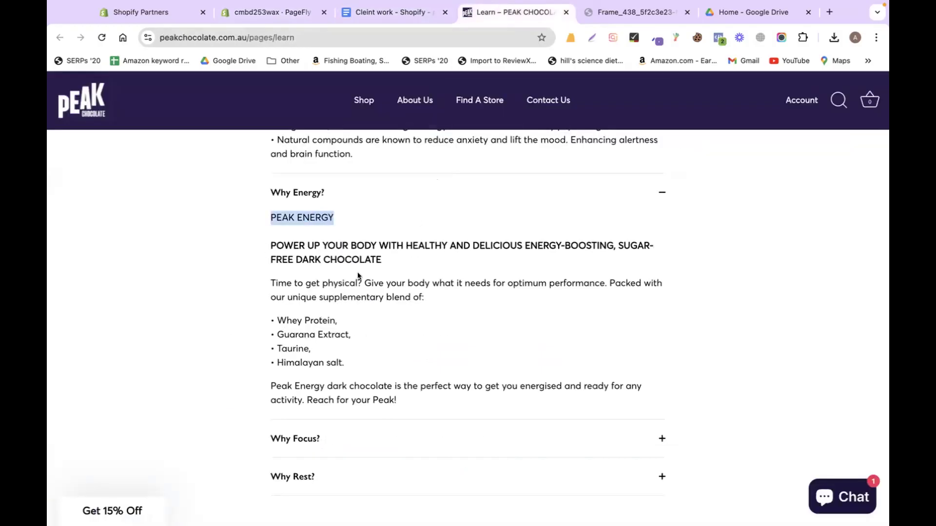
pyautogui.click(276, 15)
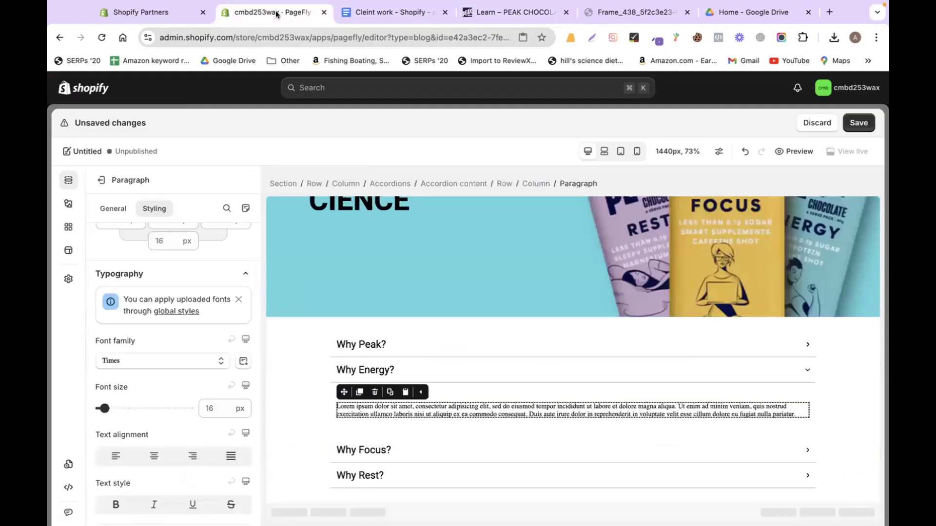
pyautogui.tripleClick(451, 406)
pyautogui.press('super+v')
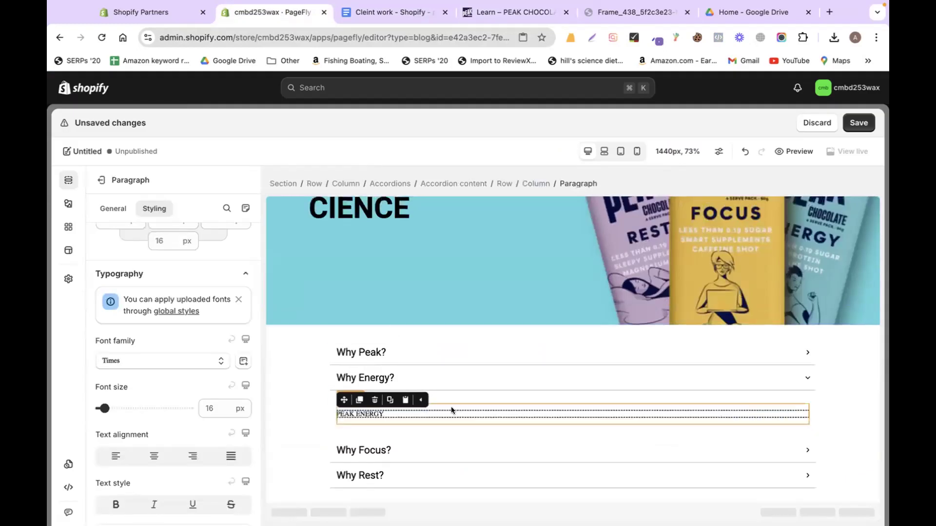
# Step: Set the "PEAK ENERGY" paragraph's font family to Roboto and its font size to 34 px
pyautogui.tripleClick(452, 410)
pyautogui.click(157, 360)
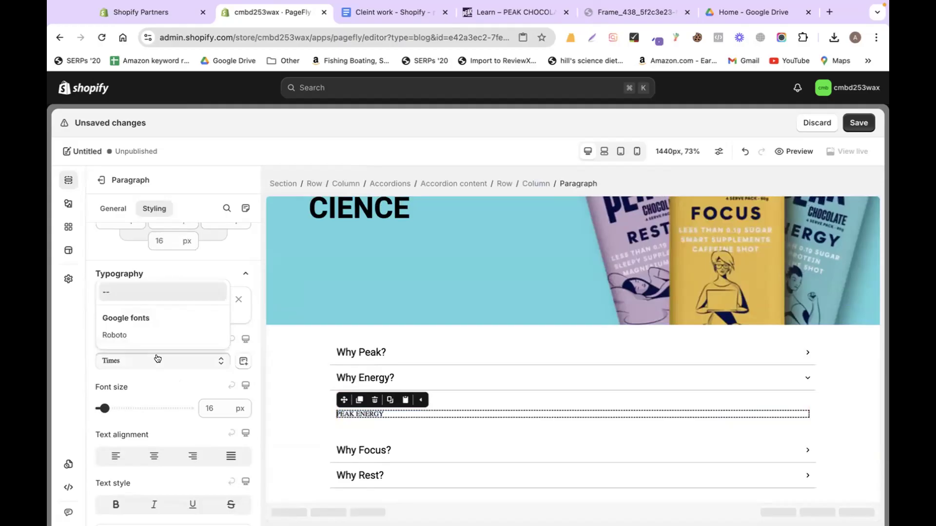
pyautogui.click(128, 335)
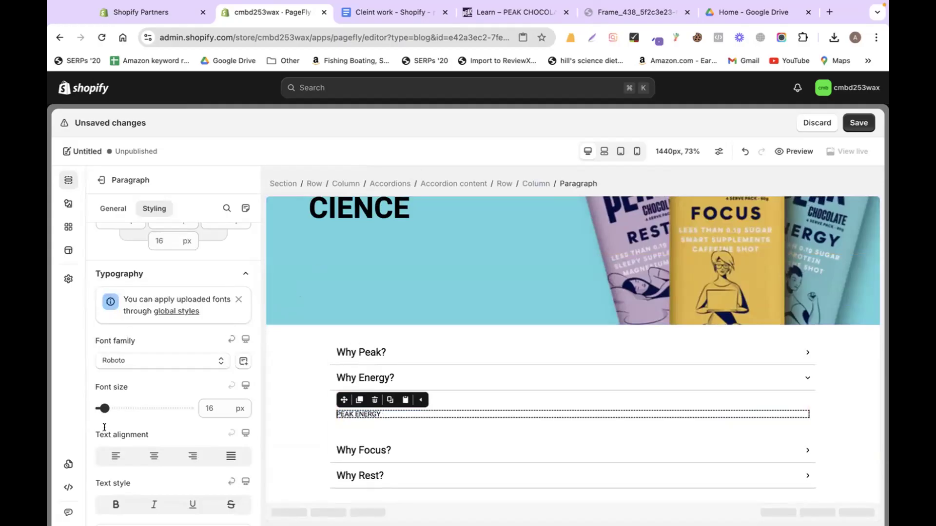
pyautogui.moveTo(100, 405); pyautogui.dragTo(115, 408)
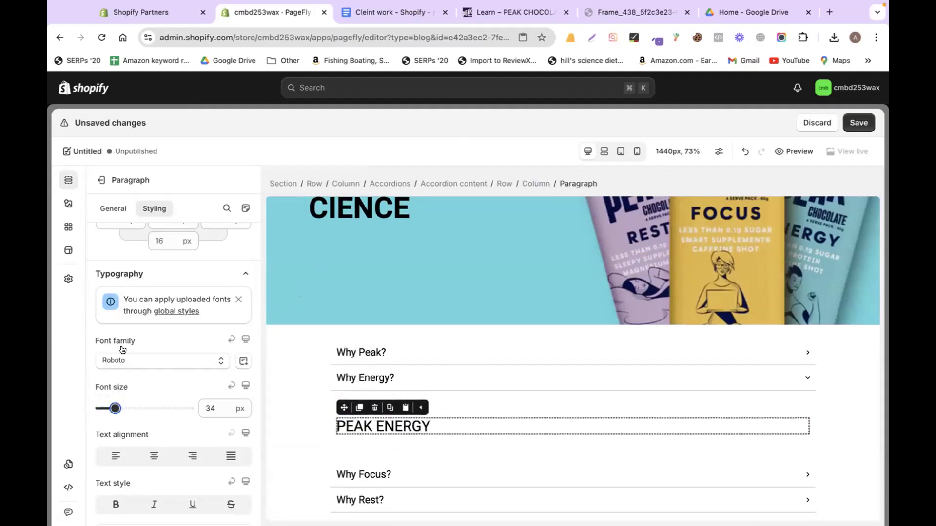
# Step: Copy the rest of the "Why Energy?" answer from the Learn page and paste it two lines below "PEAK ENERGY" in PageFly
pyautogui.click(378, 13)
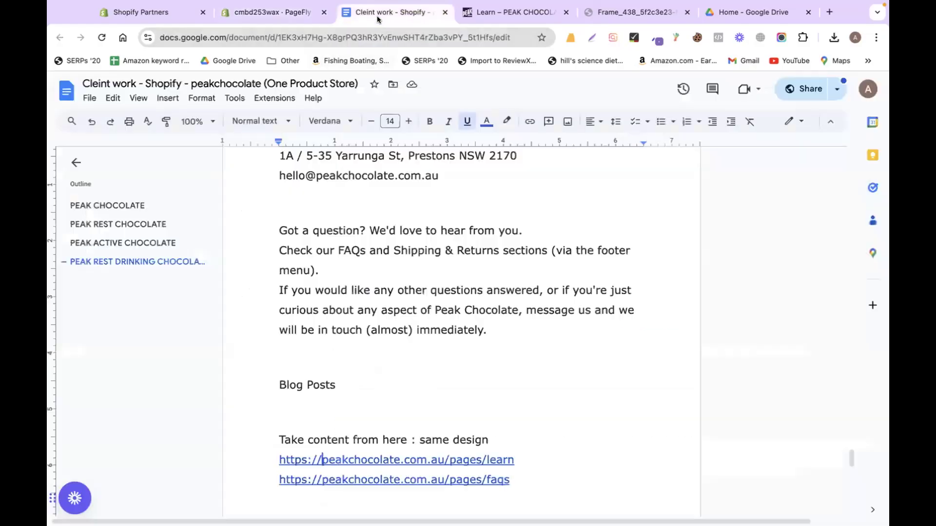
pyautogui.click(470, 19)
pyautogui.moveTo(270, 249); pyautogui.dragTo(445, 403)
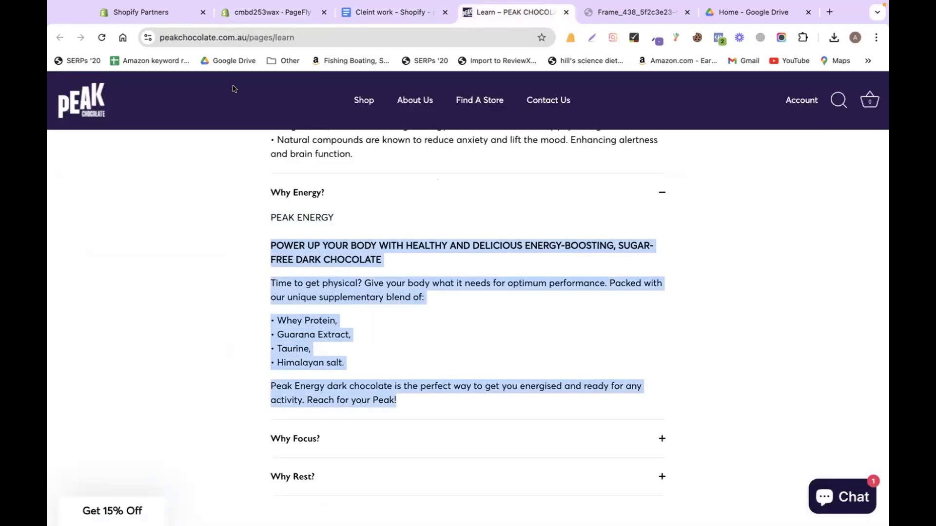
pyautogui.click(252, 19)
pyautogui.click(441, 424)
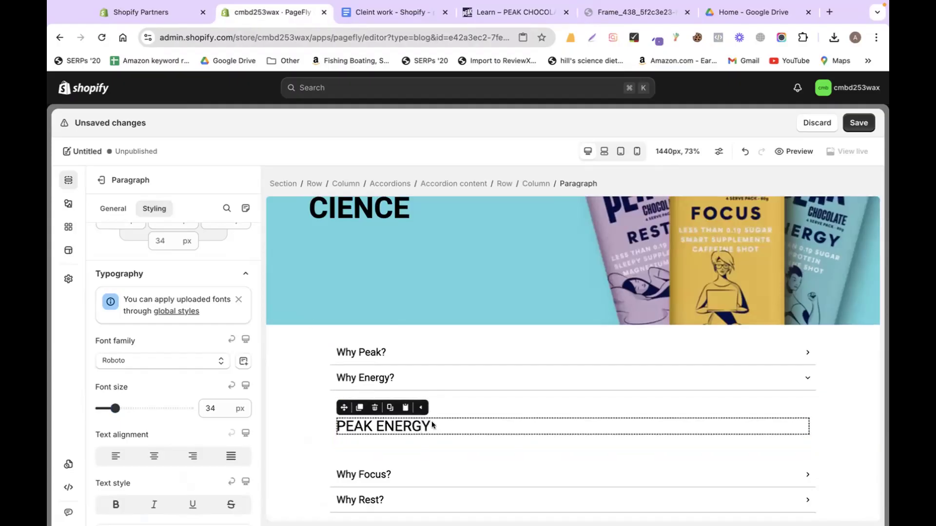
pyautogui.click(423, 425)
pyautogui.press('Right')
pyautogui.press('Return')
pyautogui.press('Return')
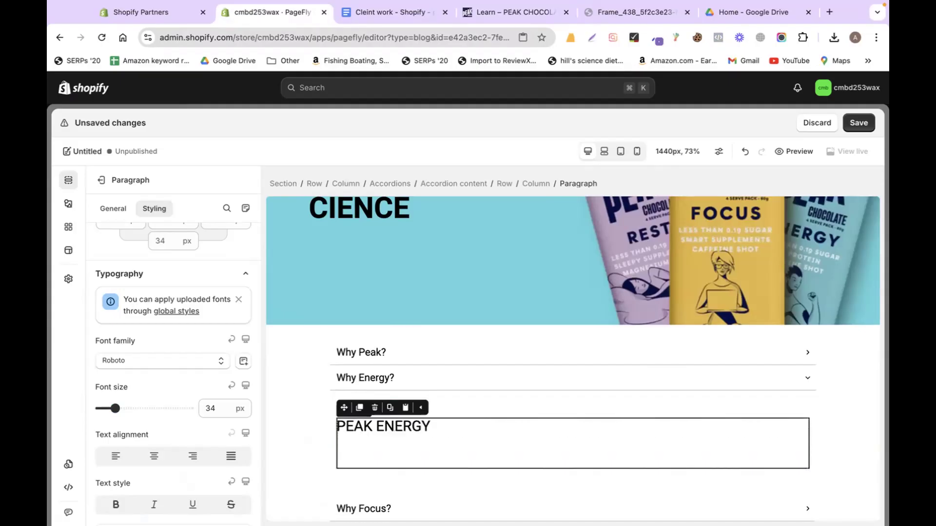
pyautogui.press('super+v')
pyautogui.scroll(-3, 394, 435)
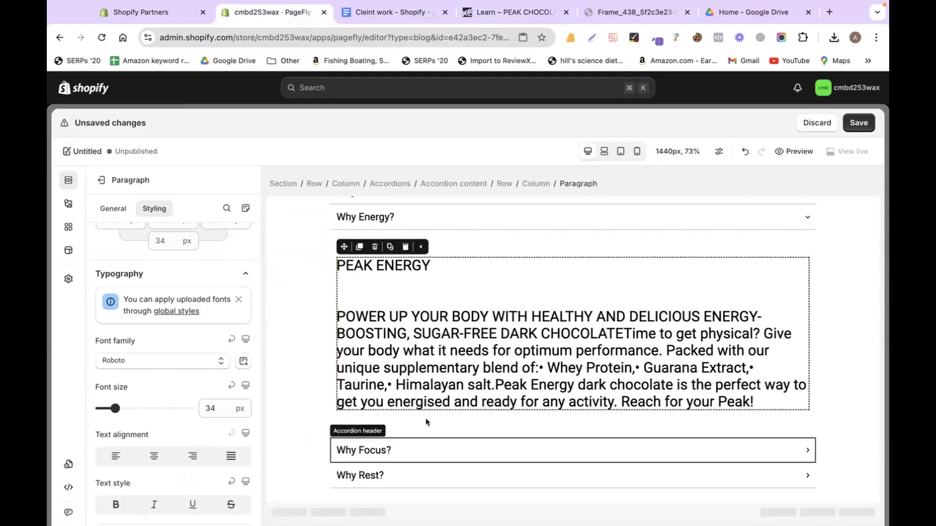
# Step: Replace the text pasted below "PEAK ENERGY" with only the Learn page's heading "POWER UP YOUR BODY WITH HEALTHY AND DELICIOUS ENERGY-BOOSTING, SUGAR-FREE DARK CHOCOLATE"
pyautogui.click(510, 12)
pyautogui.click(276, 280)
pyautogui.moveTo(263, 241); pyautogui.dragTo(393, 254)
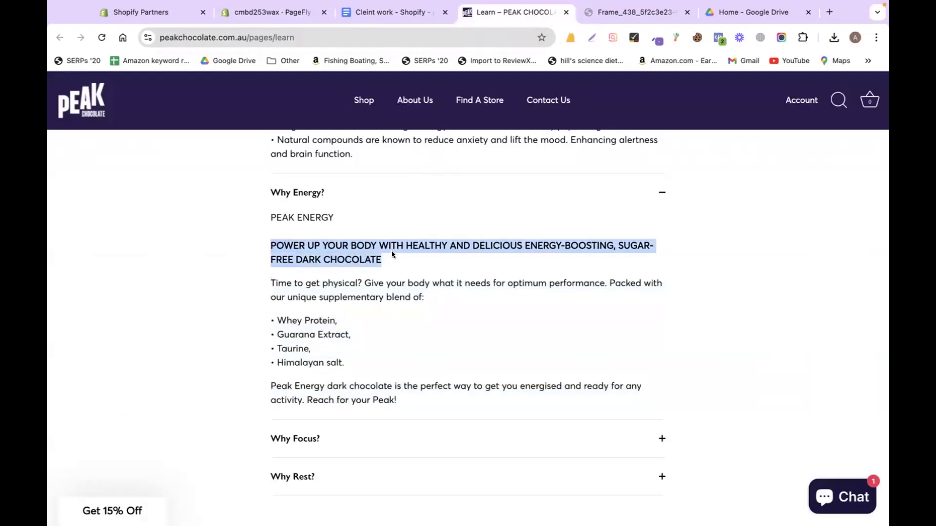
pyautogui.click(252, 13)
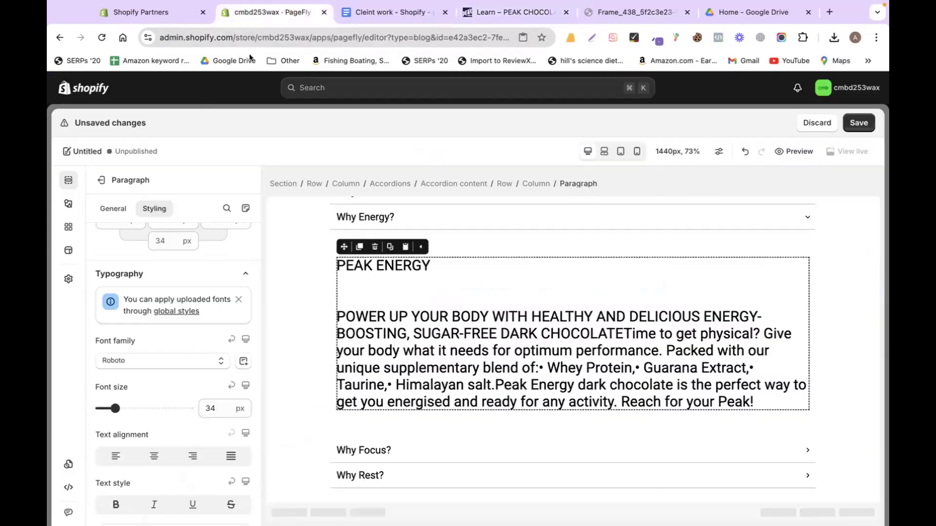
pyautogui.click(336, 310)
pyautogui.moveTo(335, 310); pyautogui.dragTo(756, 402)
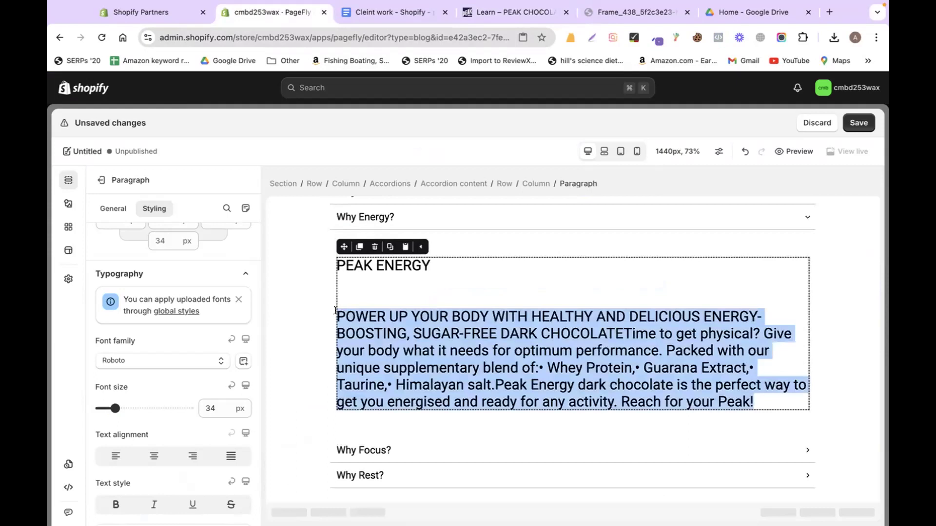
pyautogui.write('POWER UP YOUR BODY WITH HEALTHY AND DELICIOUS ENERGY-BOOSTING, SUGAR-FREE DARK CHOCOLATE')
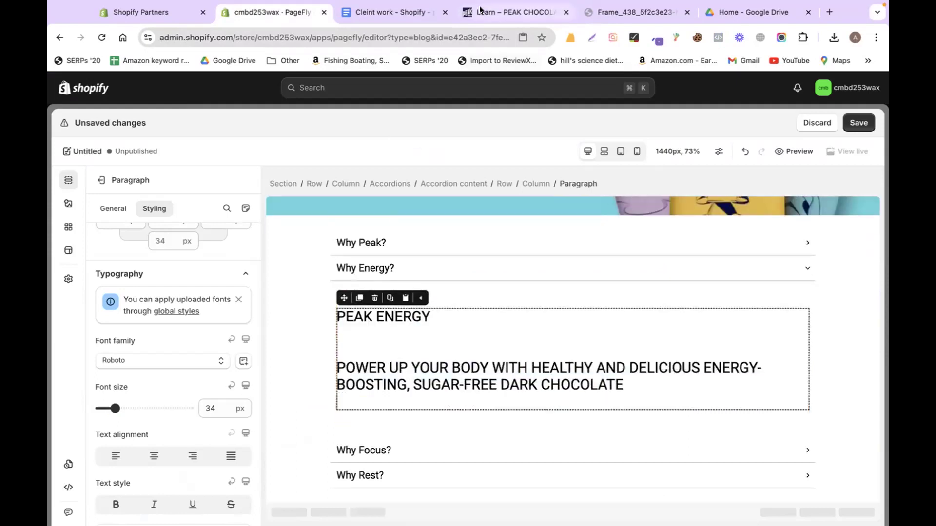
# Step: Copy the "Time to get physical?" paragraph from the Learn page and add it below the "POWER UP YOUR BODY" heading after a blank line
pyautogui.click(509, 12)
pyautogui.click(267, 282)
pyautogui.moveTo(266, 282); pyautogui.dragTo(441, 413)
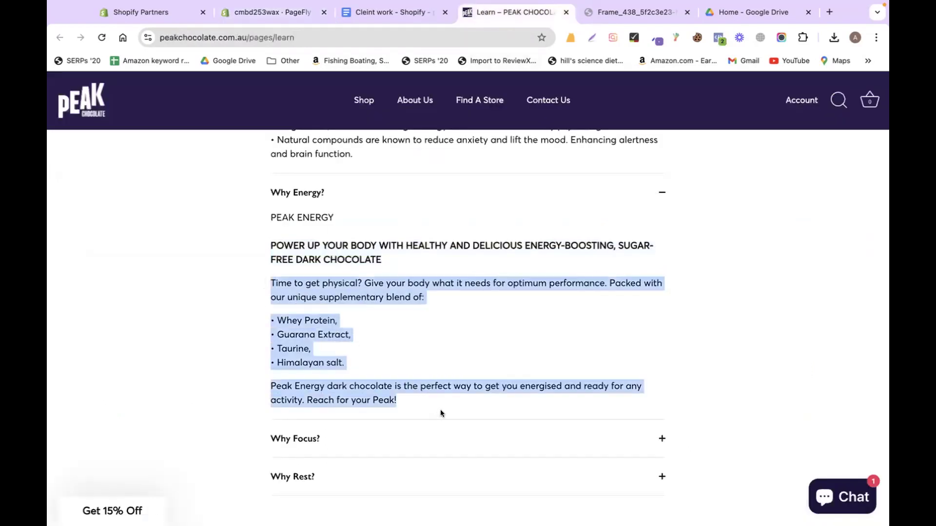
pyautogui.click(417, 375)
pyautogui.moveTo(440, 297); pyautogui.dragTo(264, 288)
pyautogui.press('super+c')
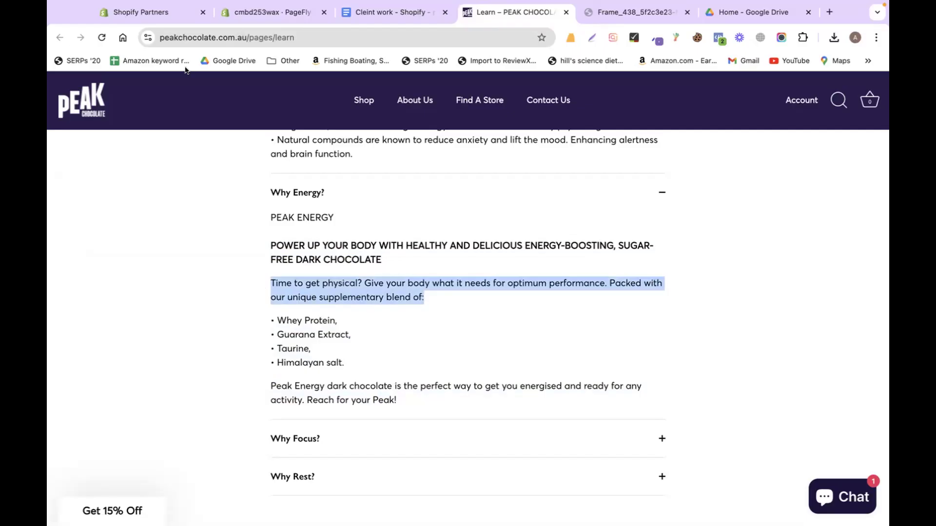
pyautogui.click(272, 12)
pyautogui.click(641, 390)
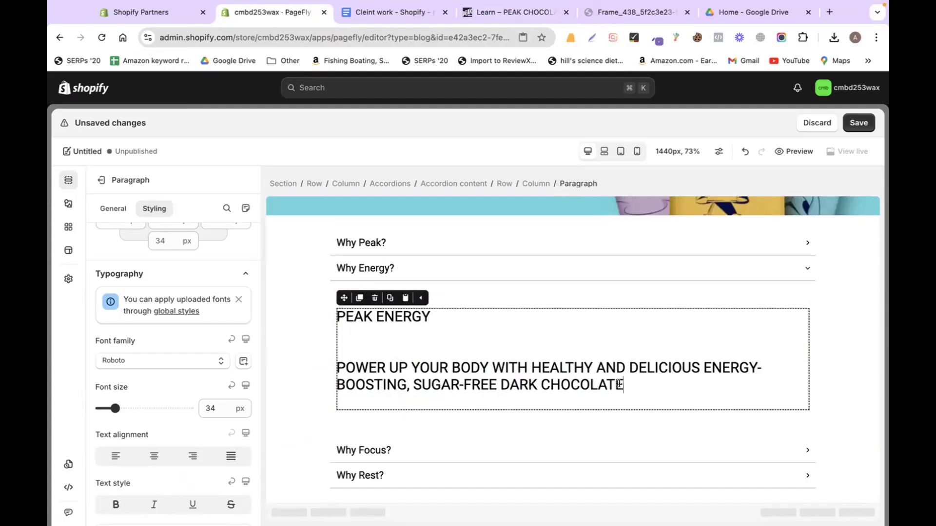
pyautogui.press('Return')
pyautogui.press('Return')
pyautogui.press('super+v')
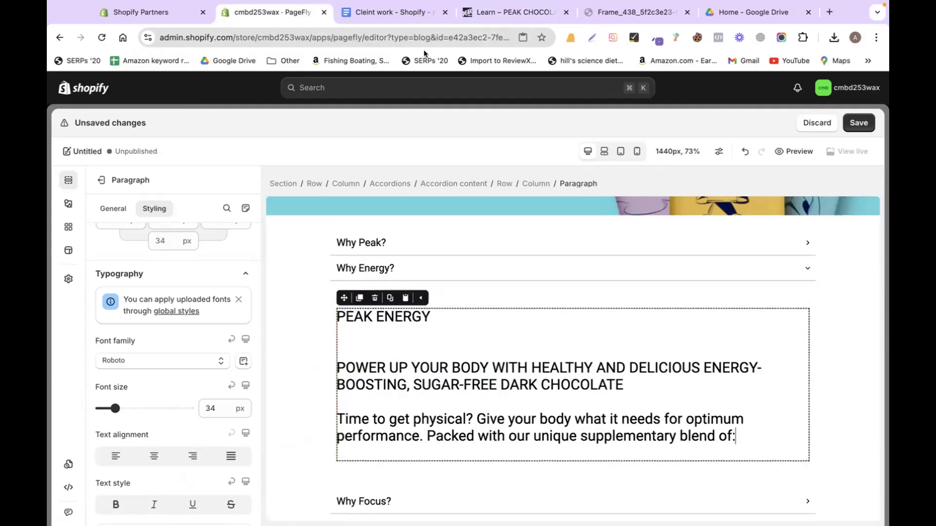
# Step: Copy the ingredient bullets and closing "Peak Energy dark chocolate" text from the Learn page and add them after a blank line in the "Why Energy?" answer
pyautogui.click(398, 12)
pyautogui.click(496, 12)
pyautogui.moveTo(267, 323); pyautogui.dragTo(405, 401)
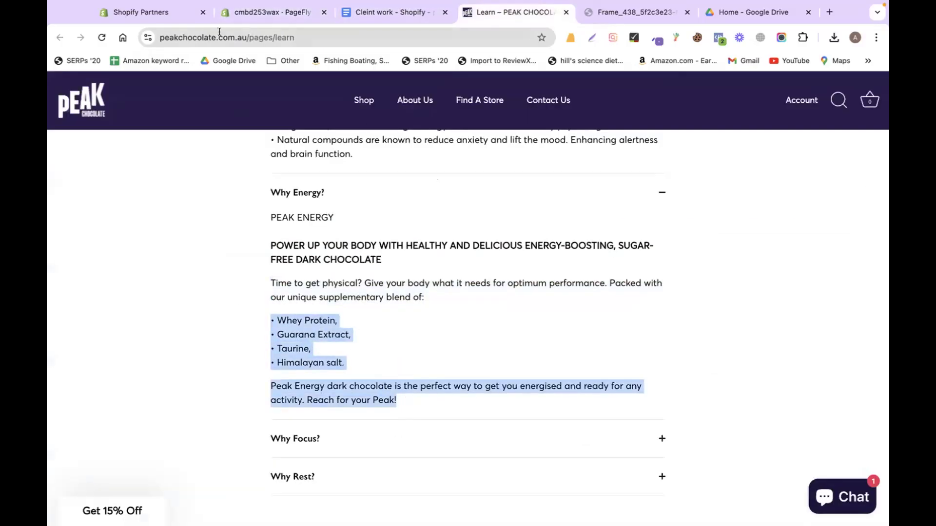
pyautogui.click(254, 12)
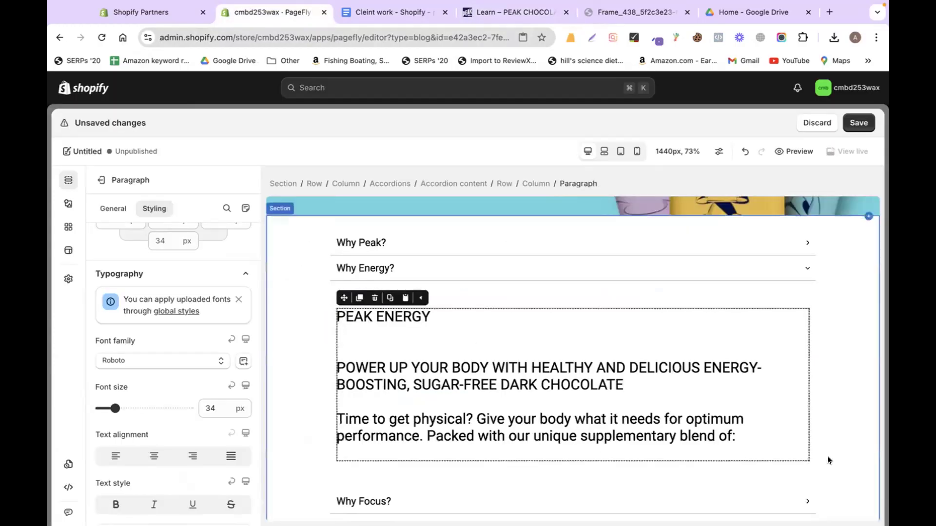
pyautogui.click(756, 435)
pyautogui.write('• Whey Protein,• Guarana Extract,• Taurine,• Himalayan salt.Peak Energy dark chocolate is the perfect way to get you energised and ready for any activity. Reach for your Peak!')
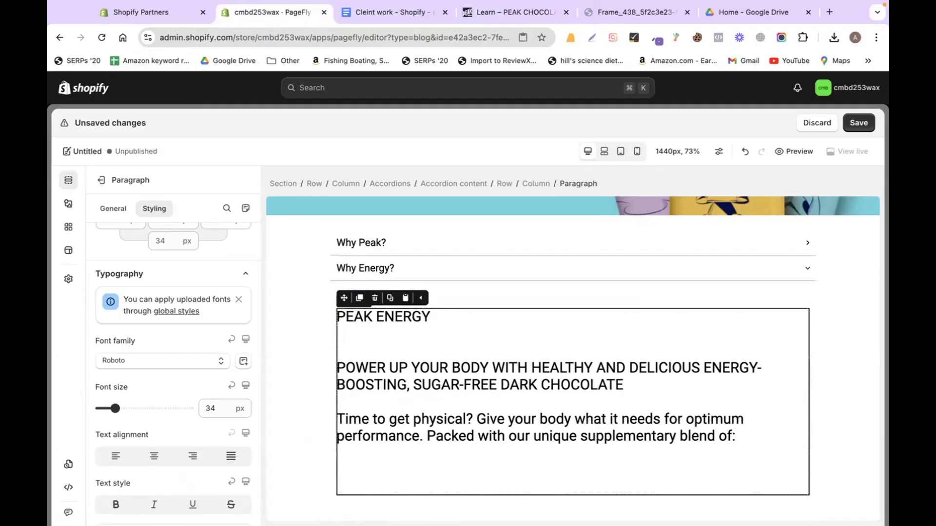
pyautogui.scroll(-2, 585, 307)
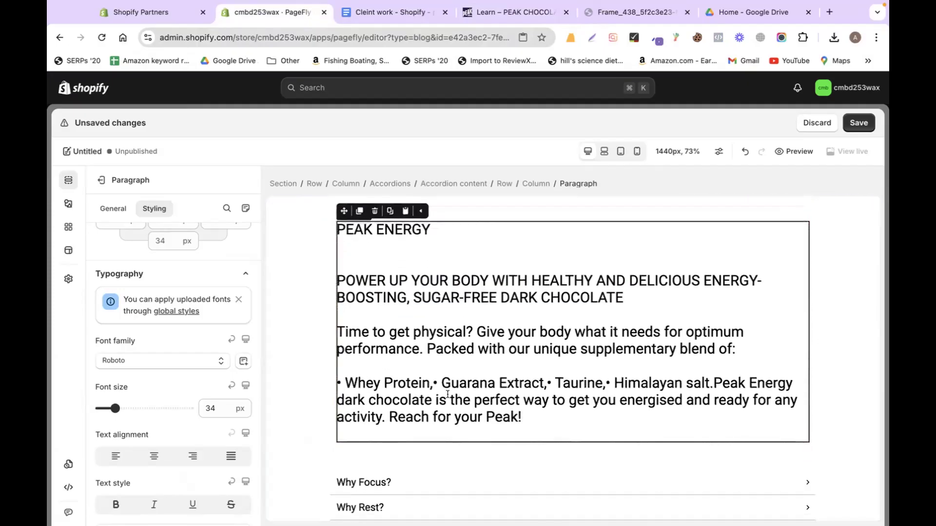
# Step: Put each ingredient bullet in the "Why Energy?" answer on its own line and separate the closing "Peak Energy dark chocolate" paragraph with blank lines
pyautogui.click(432, 383)
pyautogui.press('Return')
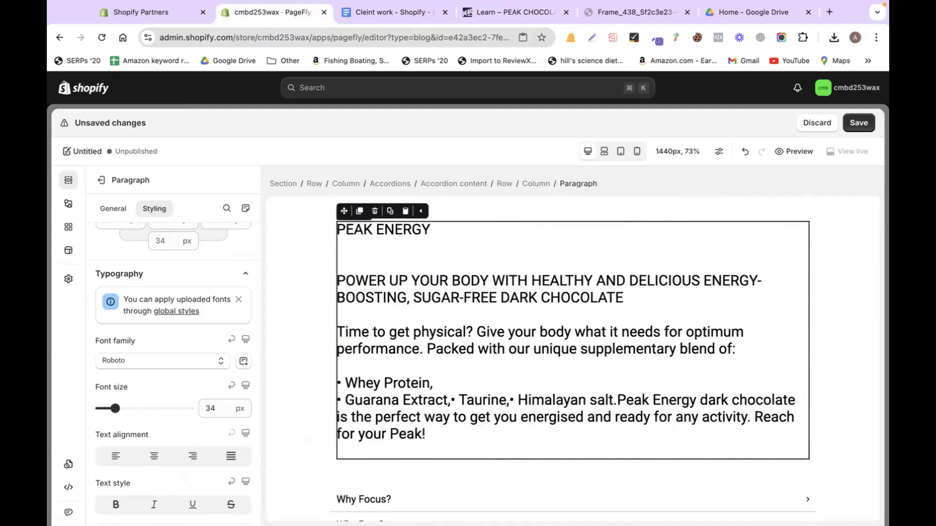
pyautogui.click(449, 398)
pyautogui.press('Return')
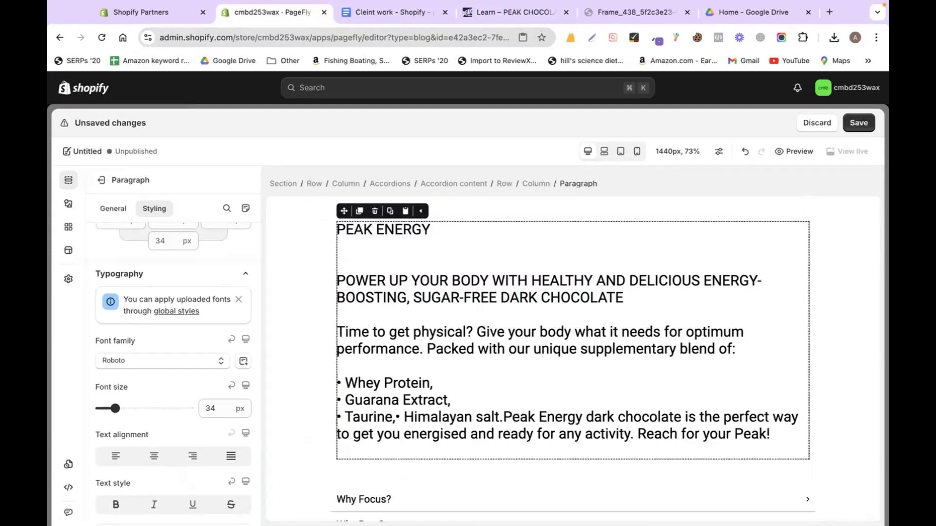
pyautogui.click(395, 418)
pyautogui.press('Return')
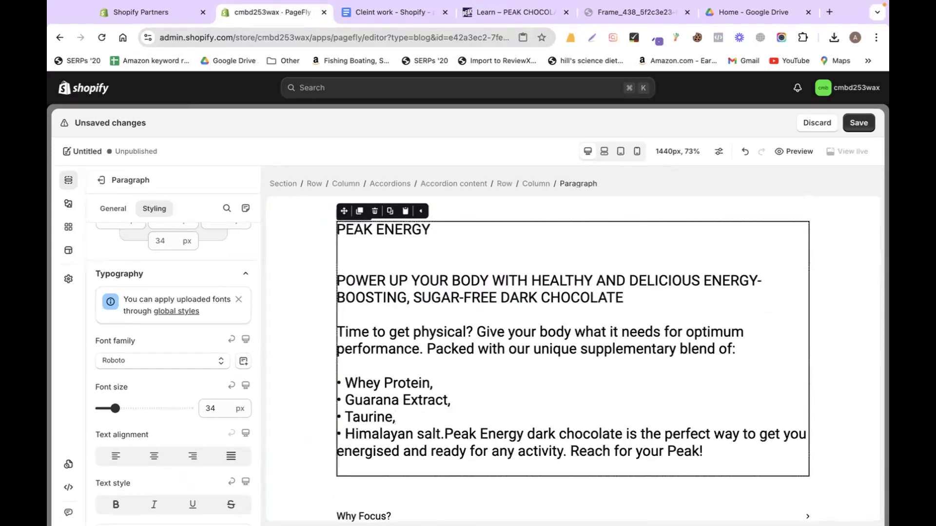
pyautogui.click(444, 433)
pyautogui.press('Return')
pyautogui.press('Return')
pyautogui.press('Return')
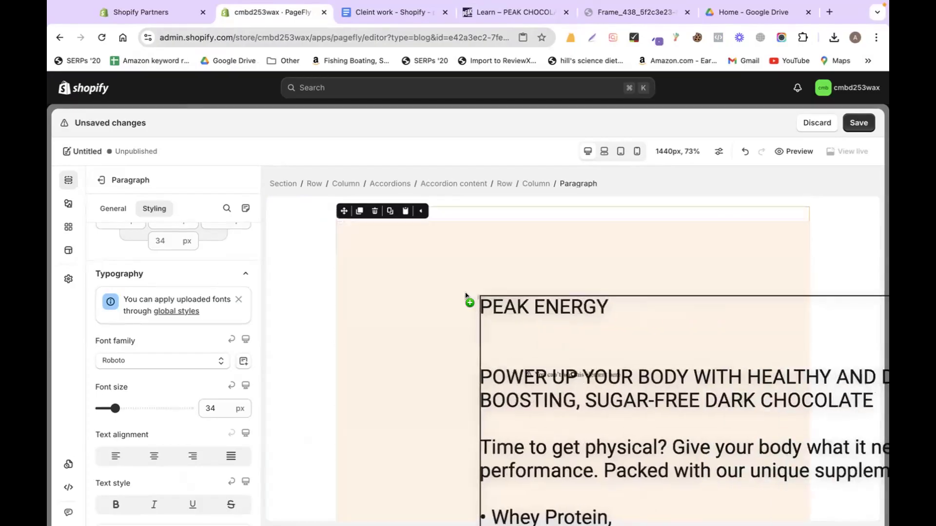
# Step: Bold the "POWER UP YOUR BODY" heading, set the answer's font size to 27 px, and collapse the "Why Energy?" accordion
pyautogui.tripleClick(454, 289)
pyautogui.press('super+b')
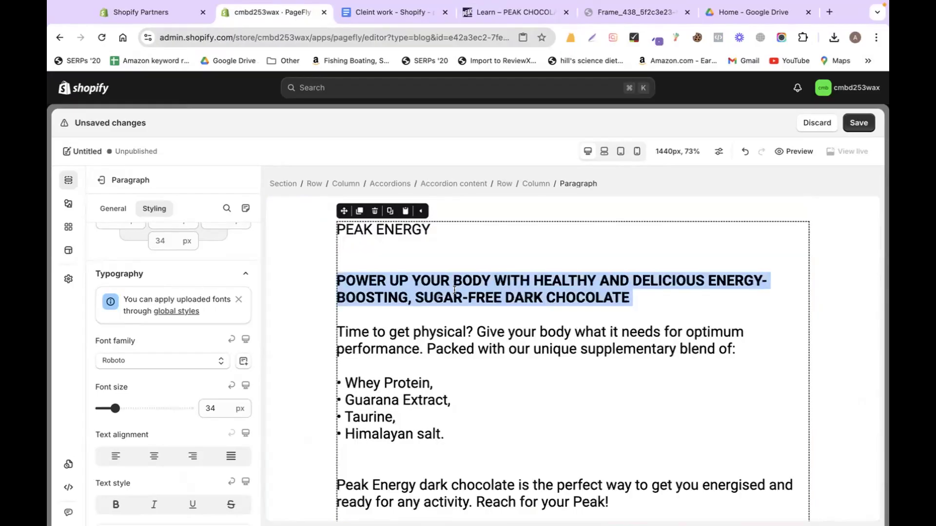
pyautogui.click(114, 407)
pyautogui.moveTo(114, 408); pyautogui.dragTo(111, 408)
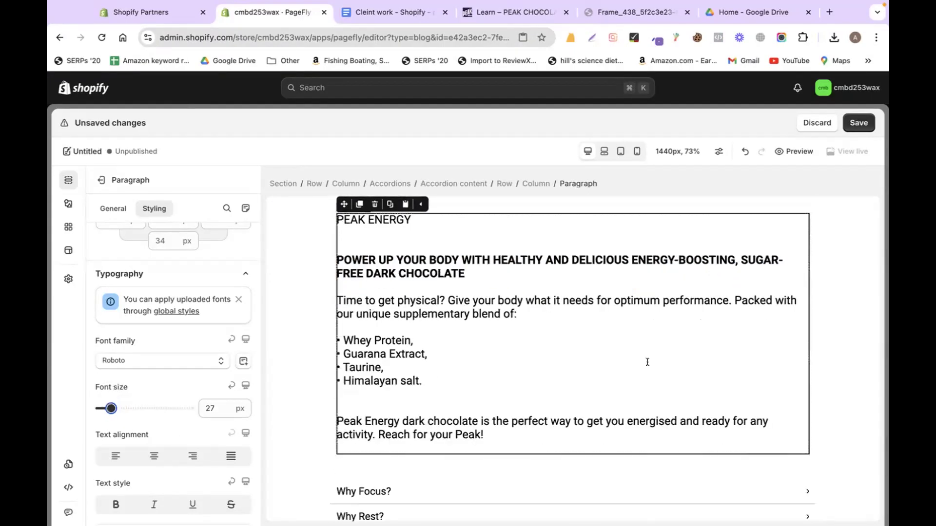
pyautogui.scroll(2, 651, 362)
pyautogui.click(806, 282)
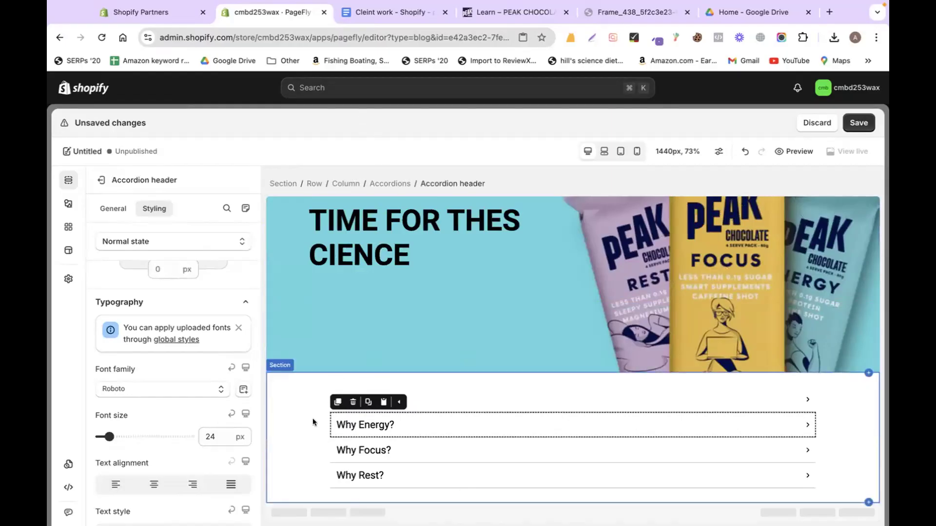
# Step: Check the Learn page's banner heading and rename the untitled PageFly page as "TIME FOR THE SCIENCE"
pyautogui.scroll(3, 873, 394)
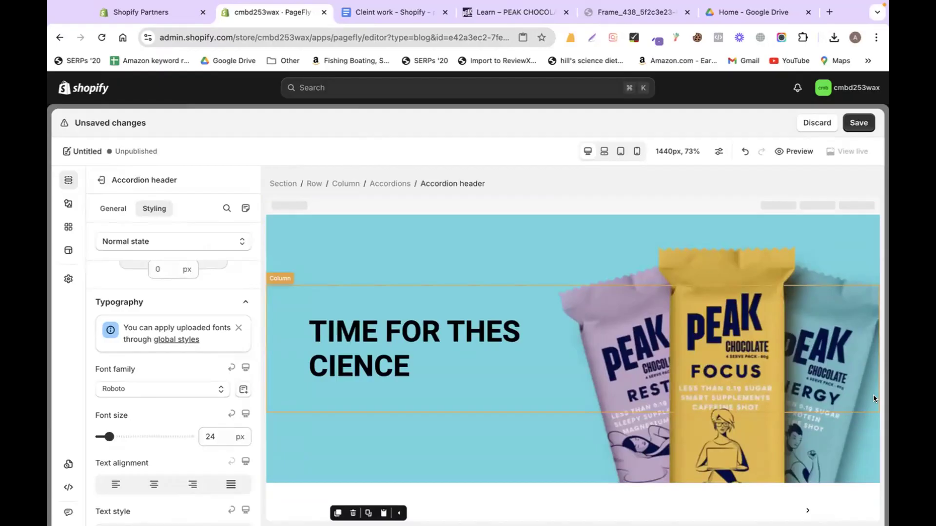
pyautogui.click(525, 5)
pyautogui.scroll(10, 366, 278)
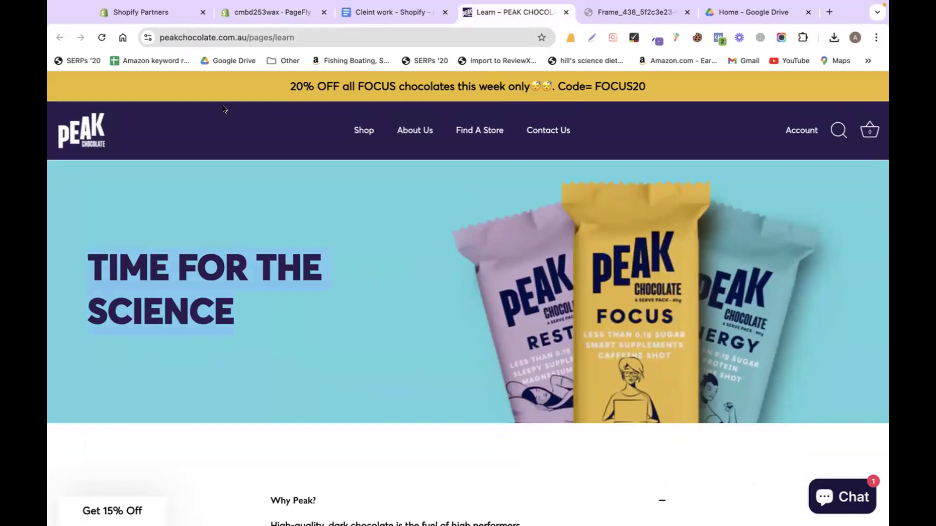
pyautogui.click(278, 11)
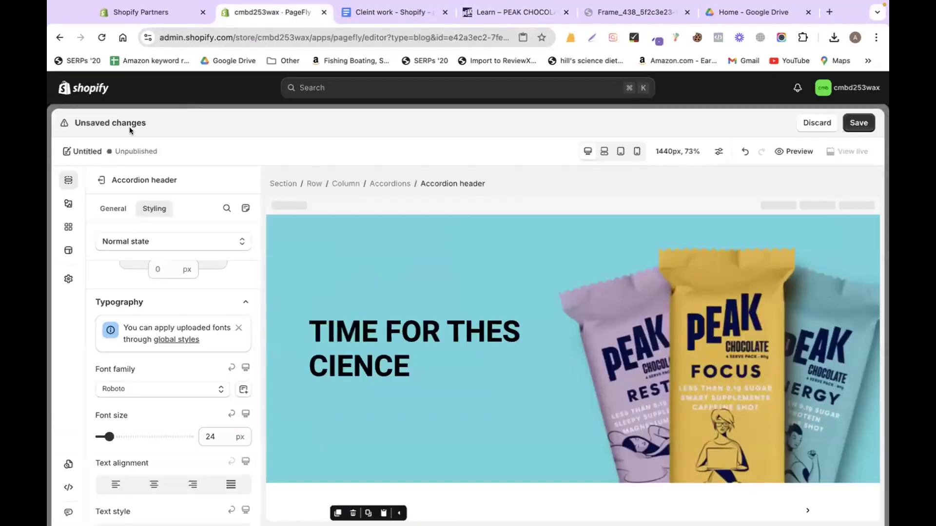
pyautogui.doubleClick(80, 153)
pyautogui.write('TIME FOR THE SCIENCE')
pyautogui.click(434, 187)
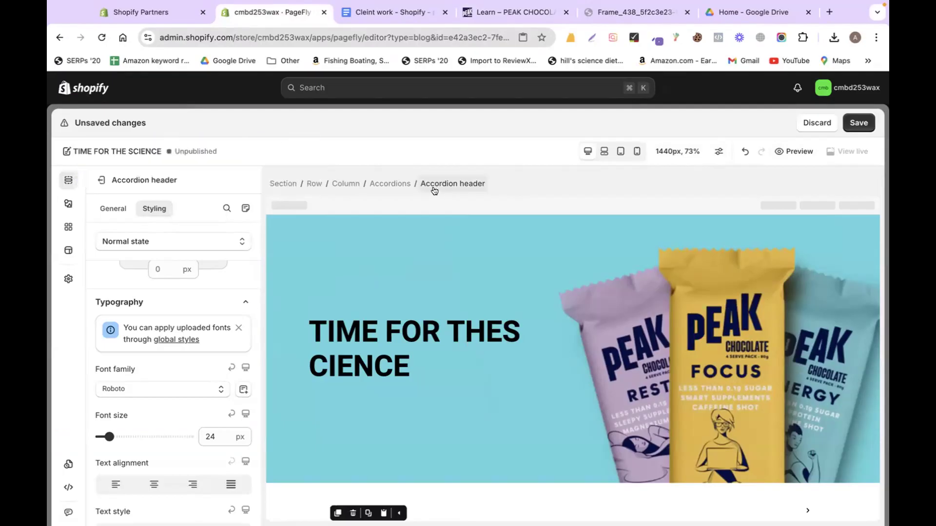
# Step: Save the TIME FOR THE SCIENCE page and publish it to the News blog
pyautogui.click(853, 125)
pyautogui.click(665, 295)
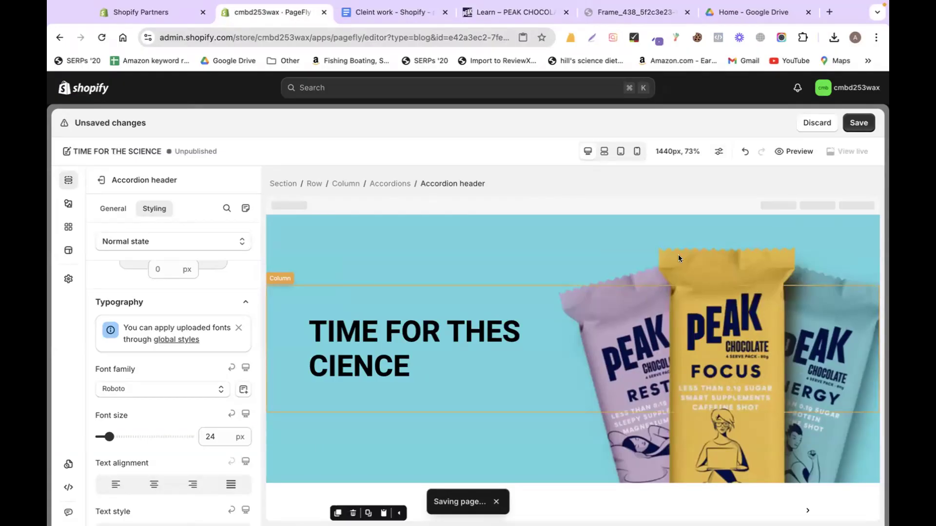
pyautogui.click(843, 124)
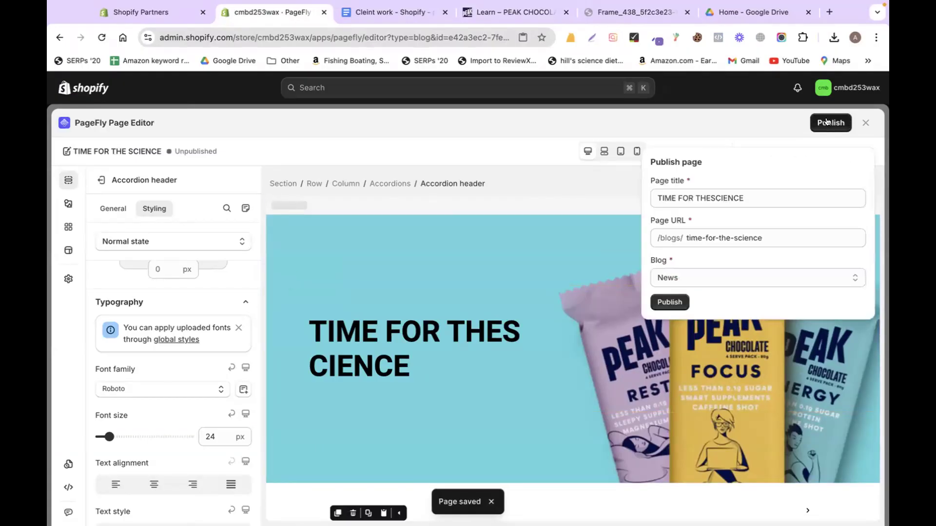
pyautogui.click(669, 302)
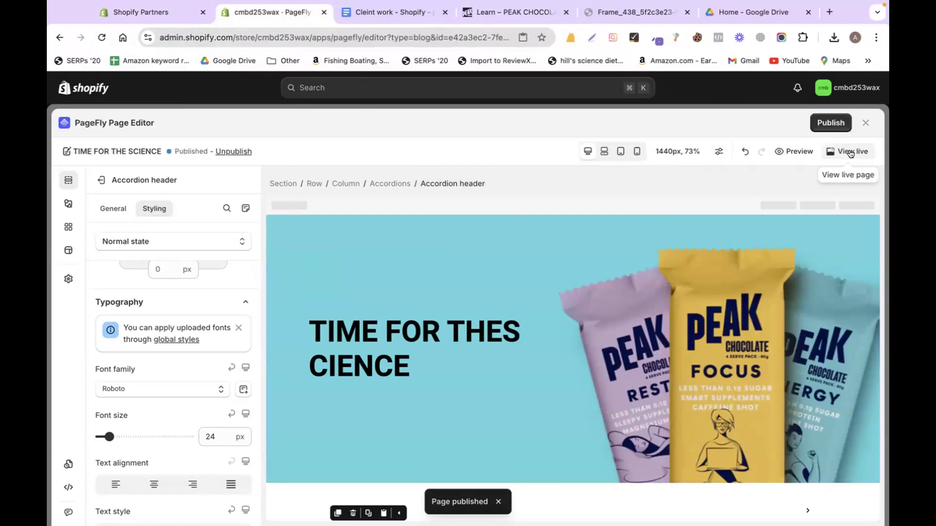
# Step: Exit the PageFly page editor and open the online store's blog posts list
pyautogui.click(173, 31)
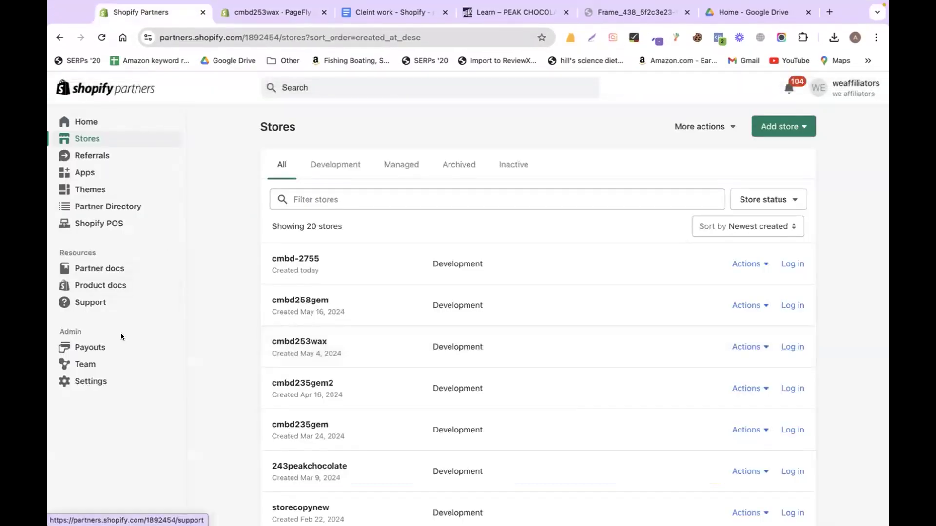
pyautogui.click(247, 16)
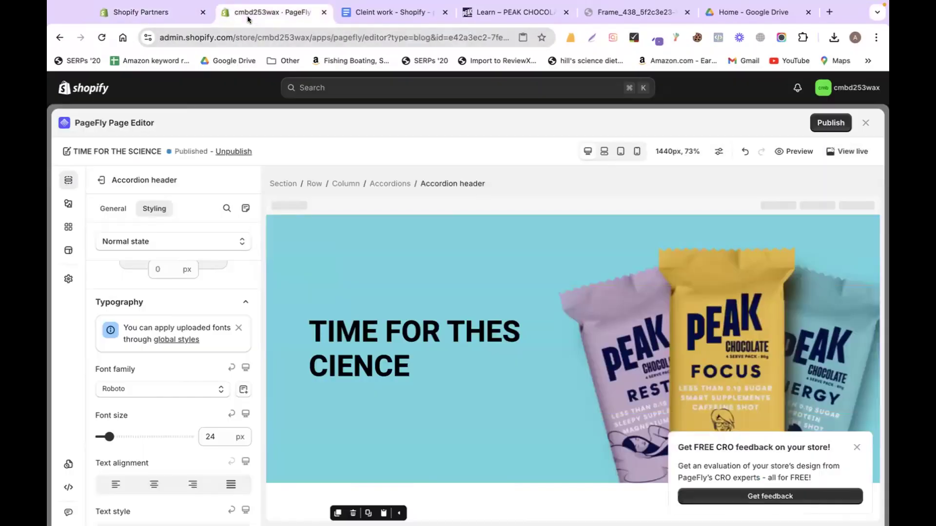
pyautogui.click(865, 128)
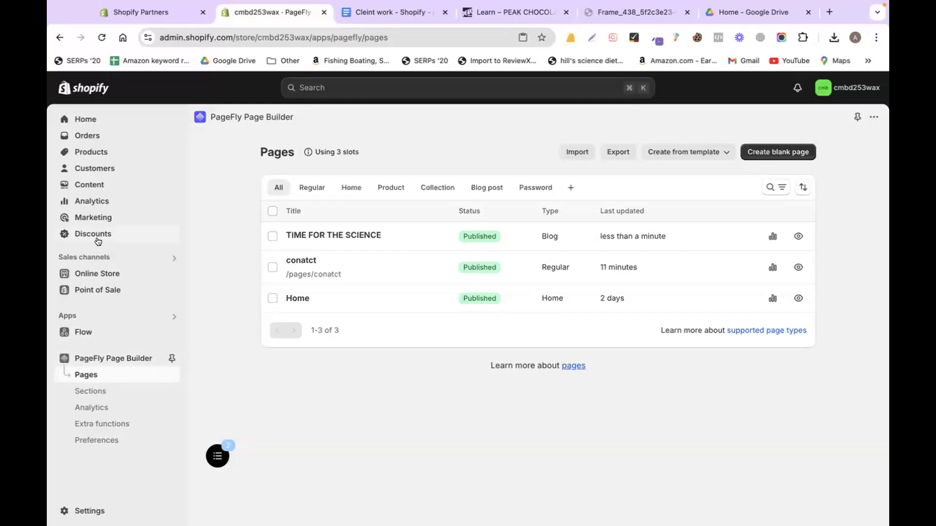
pyautogui.click(107, 273)
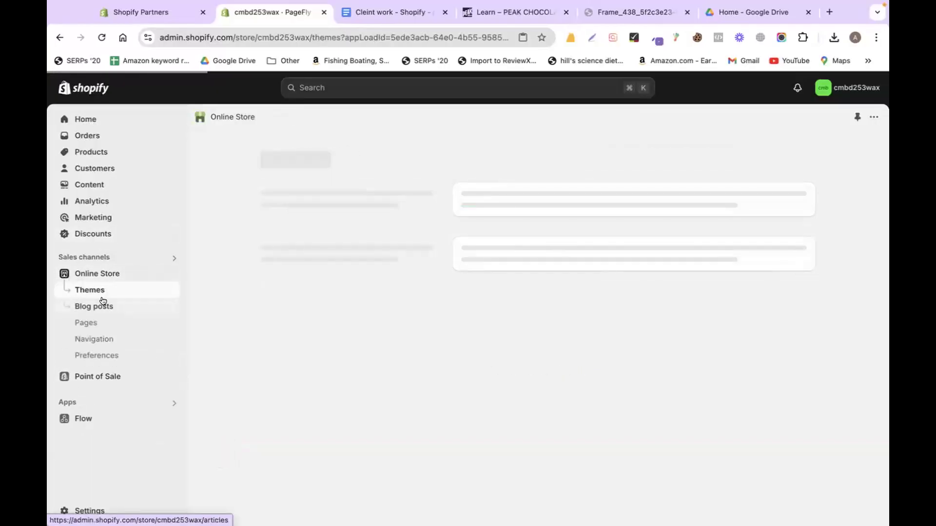
pyautogui.click(103, 301)
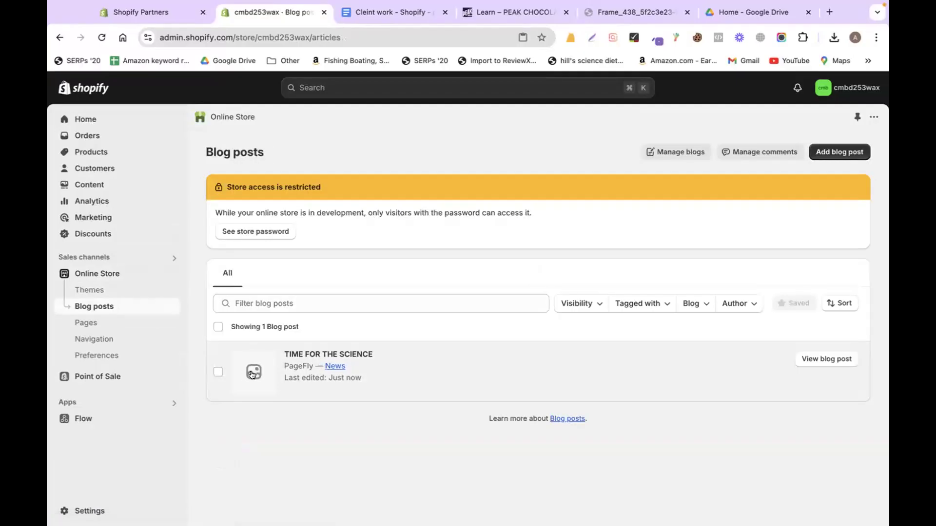
# Step: Capture the Learn page's "TIME FOR THE SCIENCE" banner with Lightshot at 2154x890 and save it as time.png
pyautogui.click(521, 14)
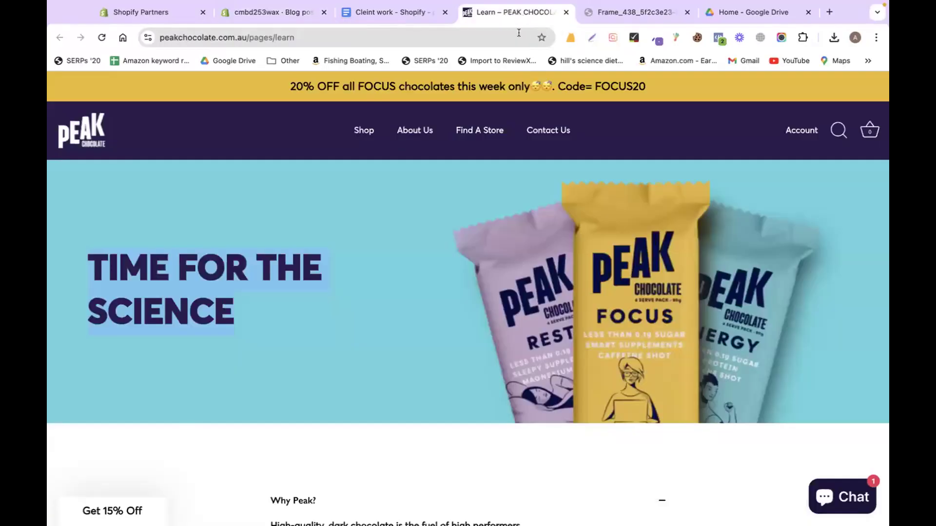
pyautogui.click(589, 37)
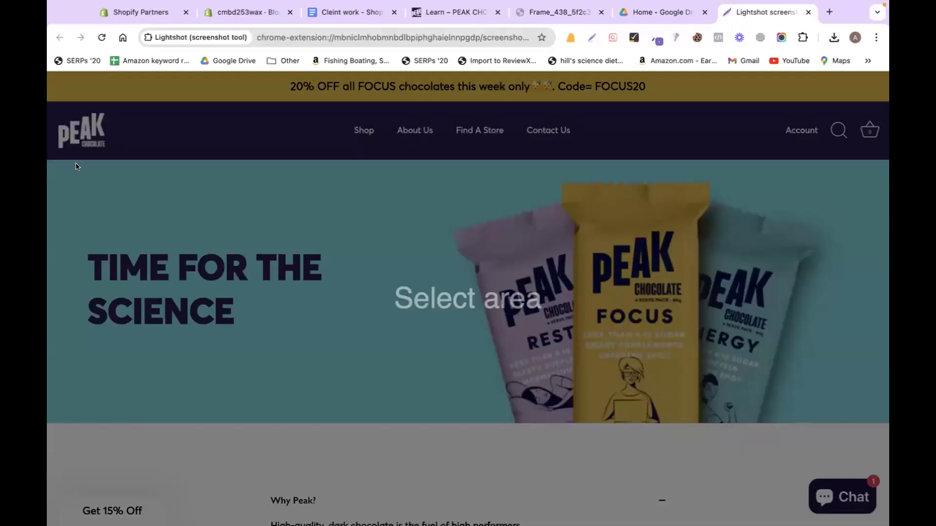
pyautogui.moveTo(66, 165); pyautogui.dragTo(695, 423)
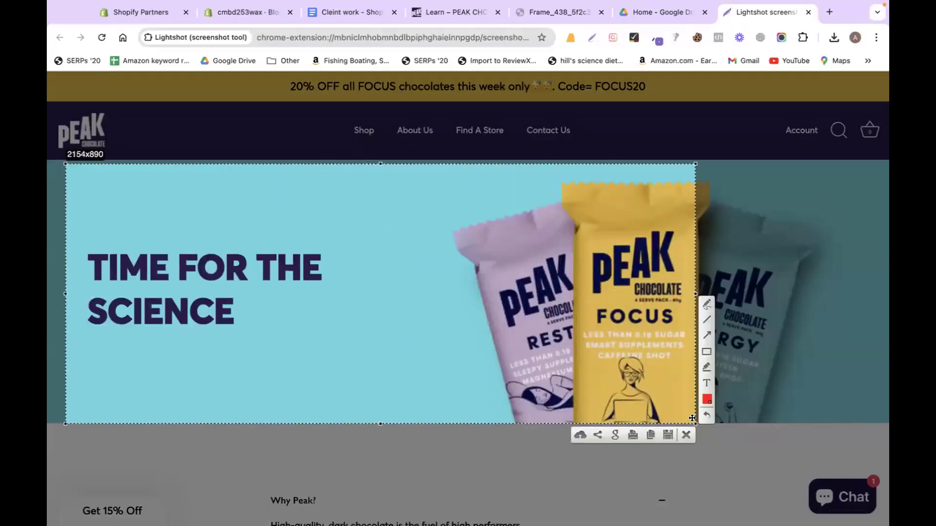
pyautogui.click(667, 435)
pyautogui.write('time')
pyautogui.press('Return')
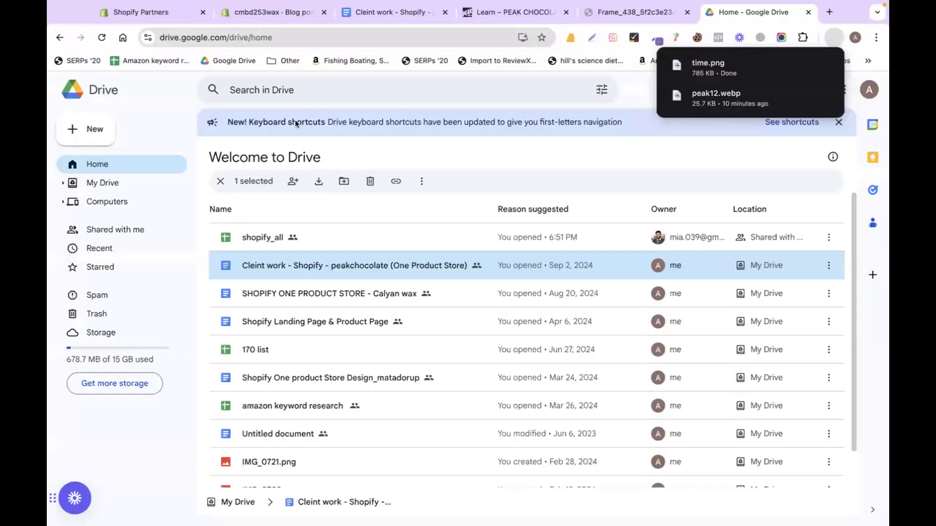
# Step: Add time.png from Downloads as the TIME FOR THE SCIENCE blog post's featured image and save the post
pyautogui.click(261, 21)
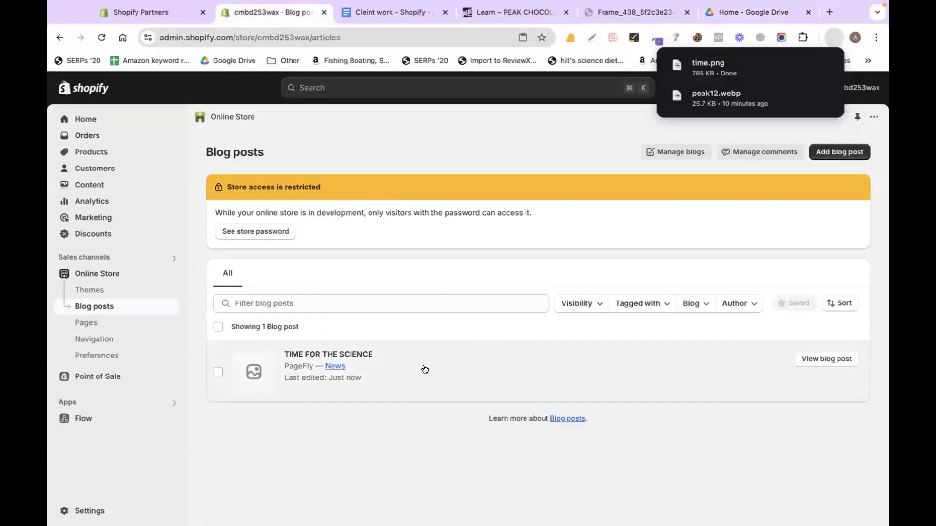
pyautogui.click(507, 348)
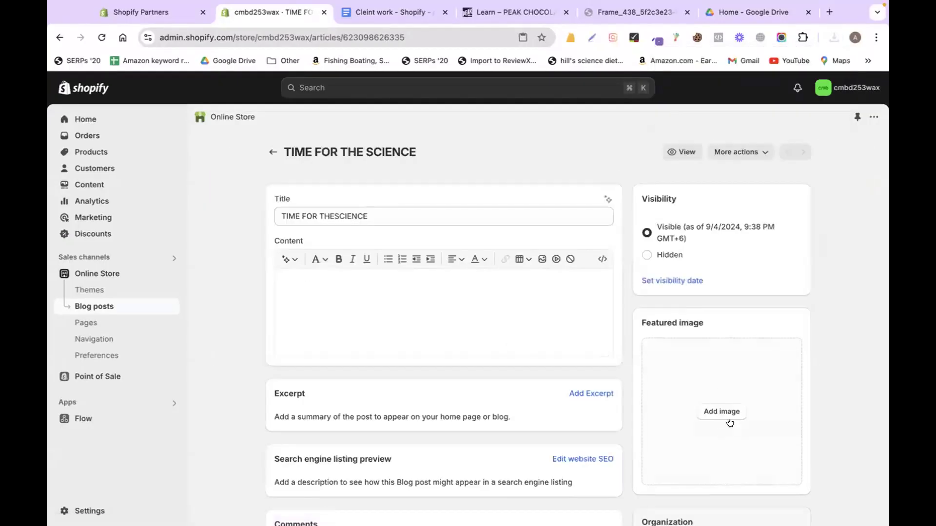
pyautogui.click(729, 412)
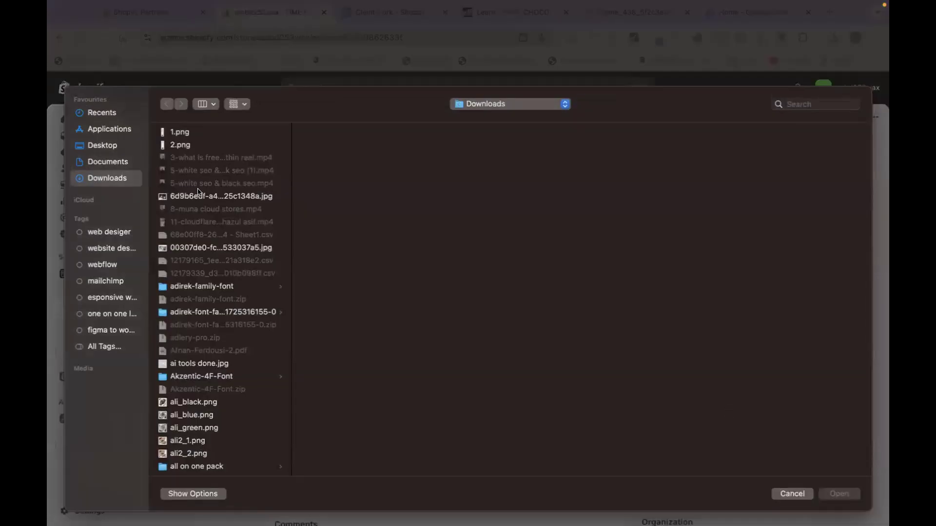
pyautogui.write('th')
pyautogui.press('Down')
pyautogui.press('Down')
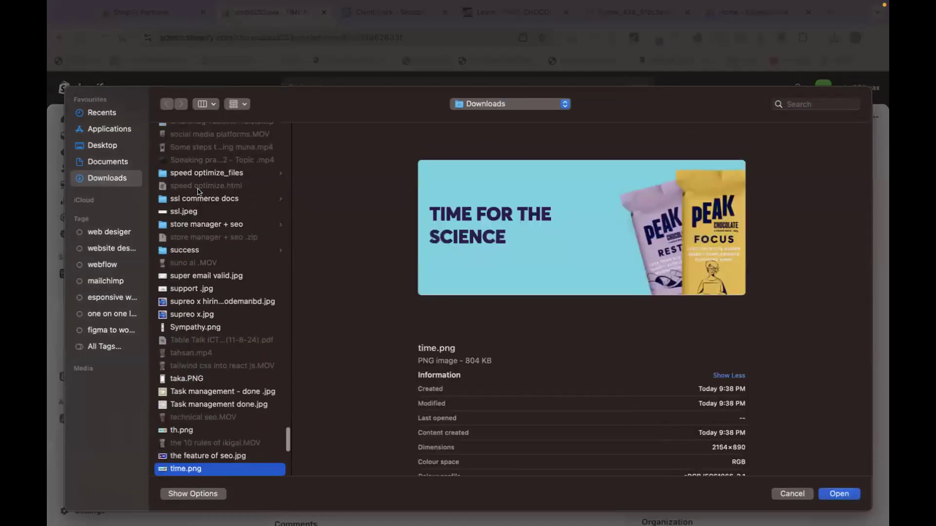
pyautogui.press('Return')
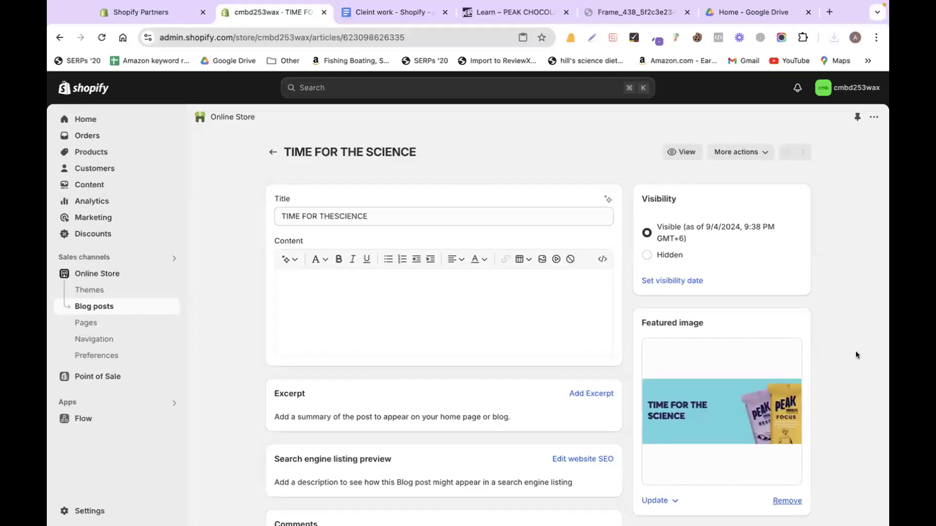
pyautogui.scroll(-7, 791, 236)
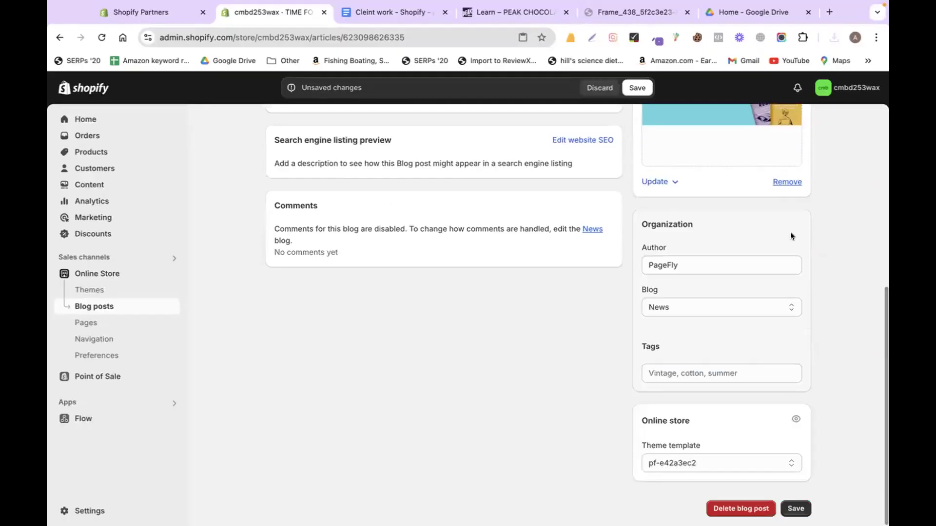
pyautogui.click(809, 503)
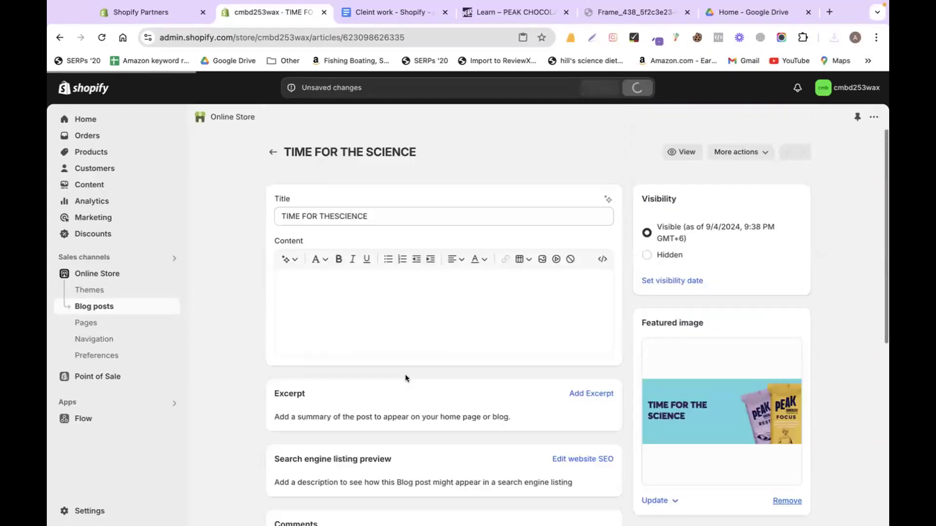
# Step: Examine the live blog post's banner and accordion answers, close it and return to the client's brief in Google Docs
pyautogui.click(684, 153)
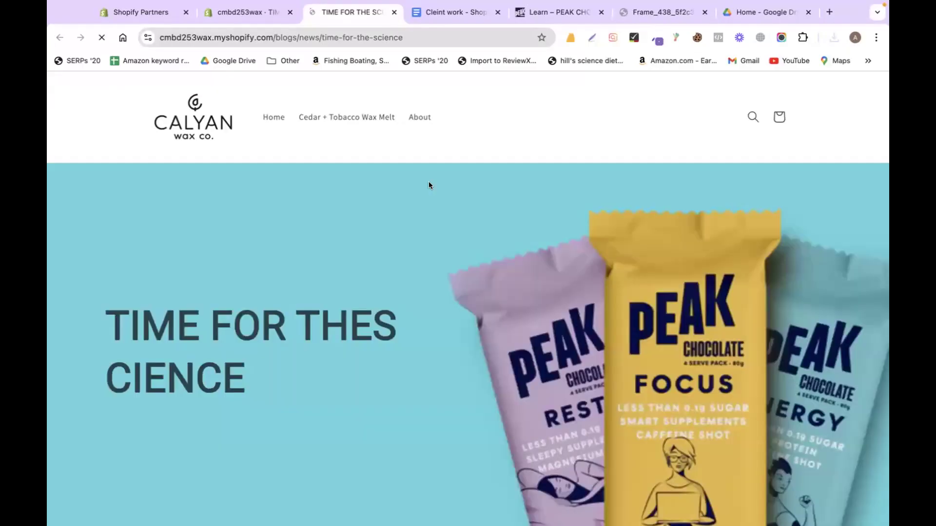
pyautogui.scroll(-5, 698, 262)
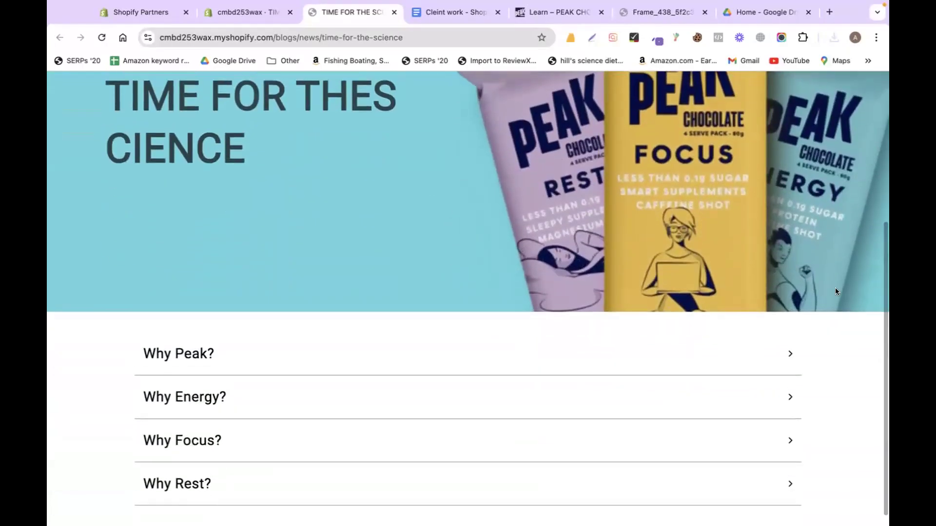
pyautogui.click(788, 356)
pyautogui.scroll(-9, 786, 356)
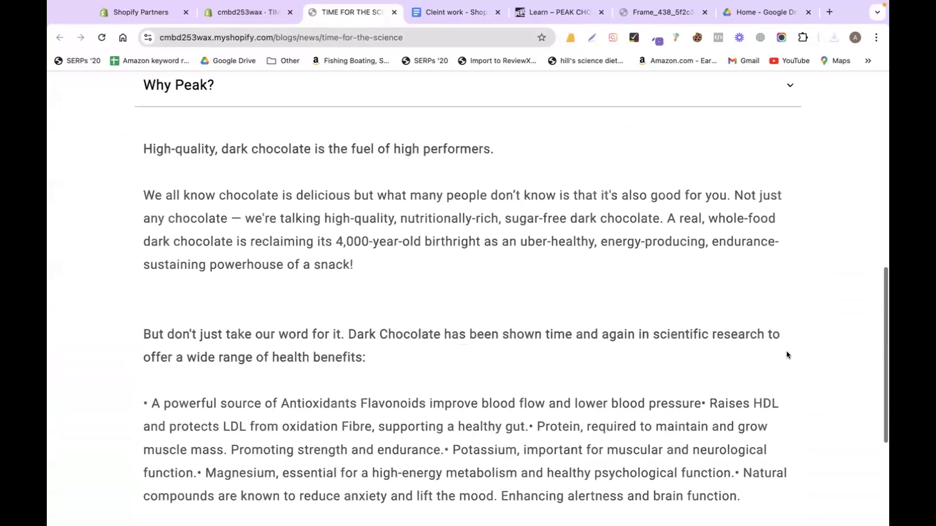
pyautogui.click(778, 401)
pyautogui.scroll(-8, 779, 397)
pyautogui.scroll(3, 788, 335)
pyautogui.scroll(-7, 789, 336)
pyautogui.scroll(17, 789, 336)
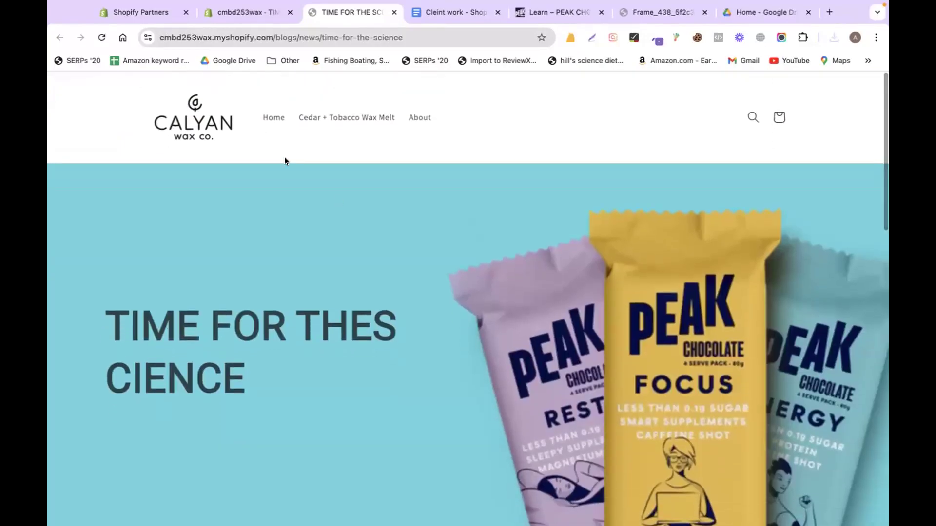
pyautogui.click(394, 11)
pyautogui.click(371, 11)
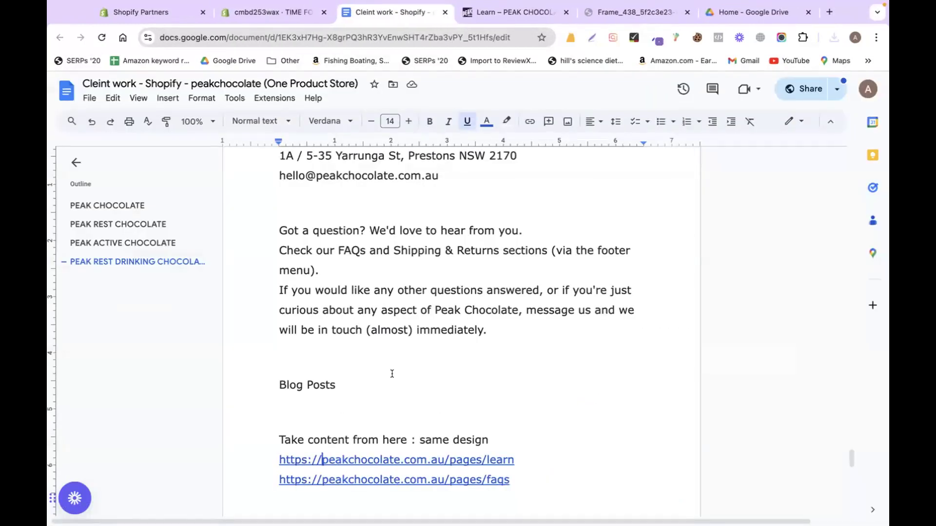
# Step: Find the header menu section in the client's brief and review its required items
pyautogui.scroll(2, 390, 372)
pyautogui.scroll(3, 312, 229)
pyautogui.scroll(-12, 311, 229)
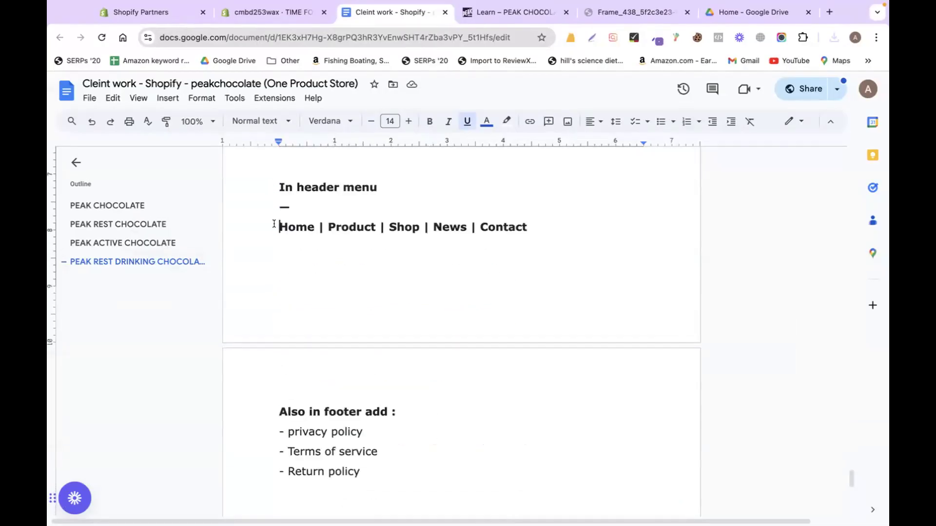
pyautogui.moveTo(274, 224); pyautogui.dragTo(628, 232)
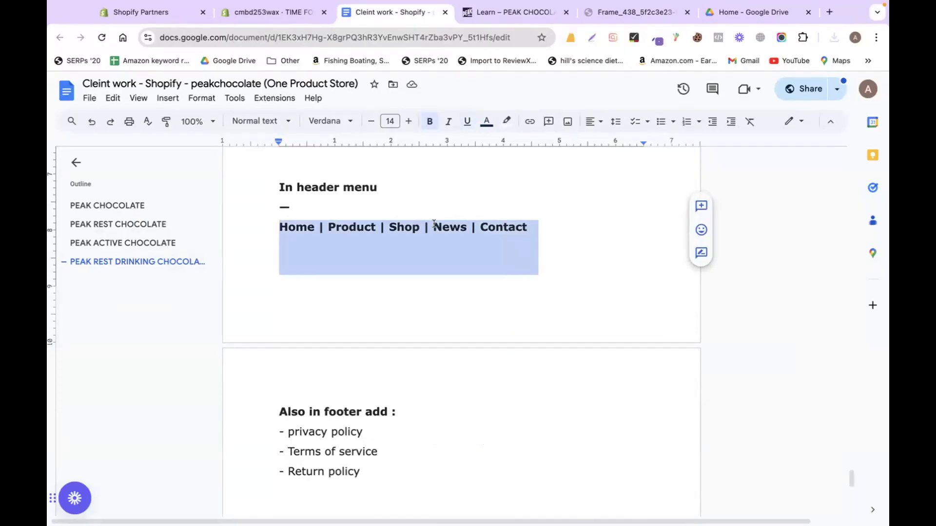
pyautogui.click(296, 227)
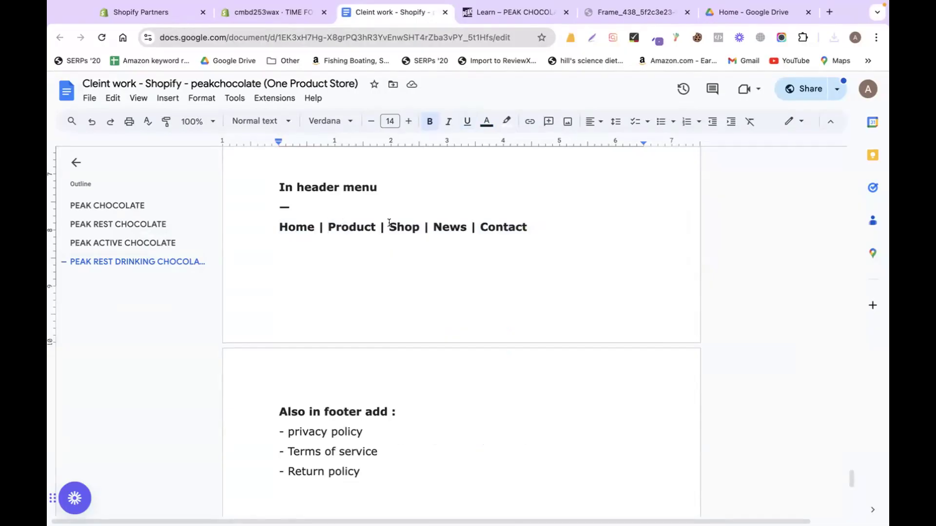
pyautogui.click(443, 223)
# Step: Switch to the Shopify admin and open the online store's Main menu from the navigation settings
pyautogui.click(260, 10)
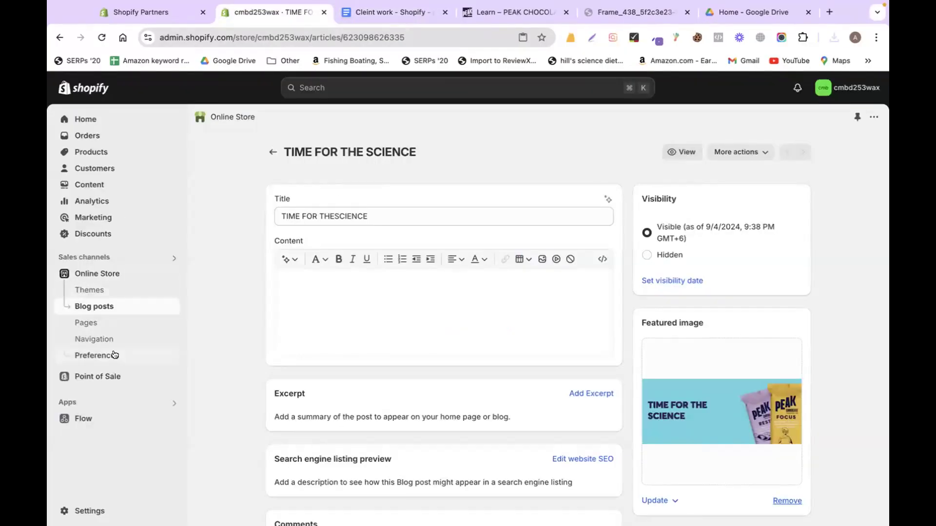
pyautogui.click(107, 340)
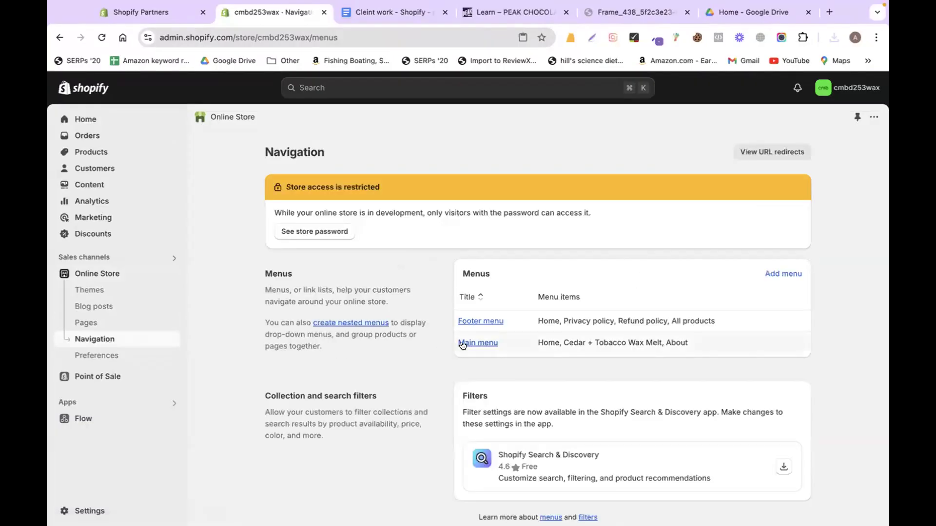
pyautogui.click(463, 344)
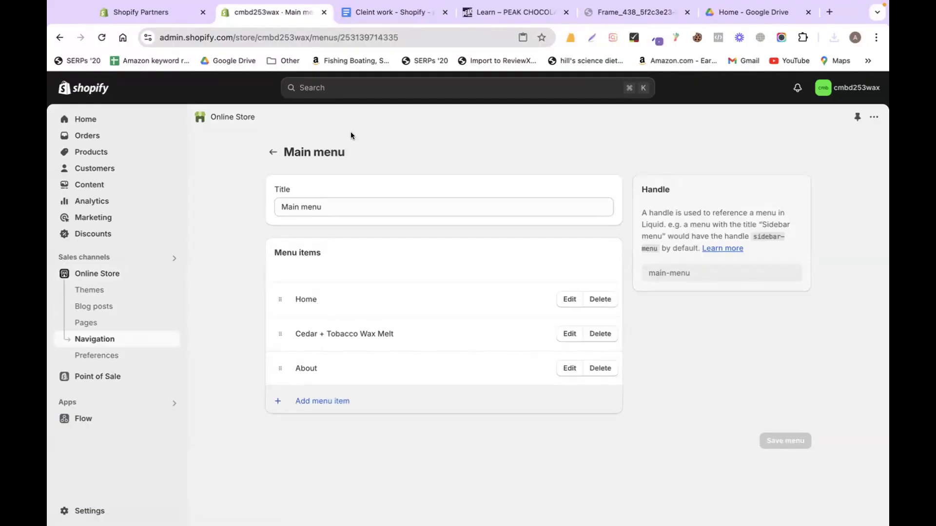
# Step: Check the Product and Shop entries in the brief, and remove the About item from the store's main menu
pyautogui.click(377, 18)
pyautogui.doubleClick(350, 227)
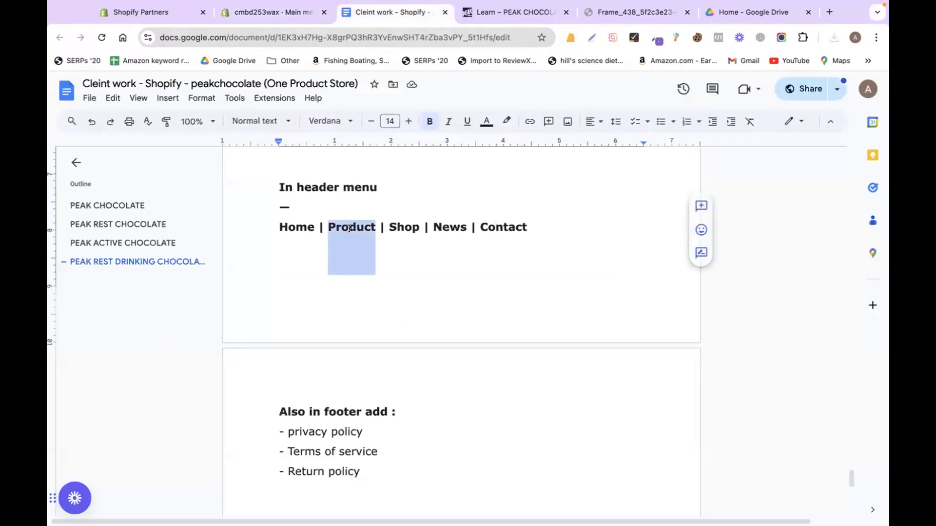
pyautogui.click(271, 12)
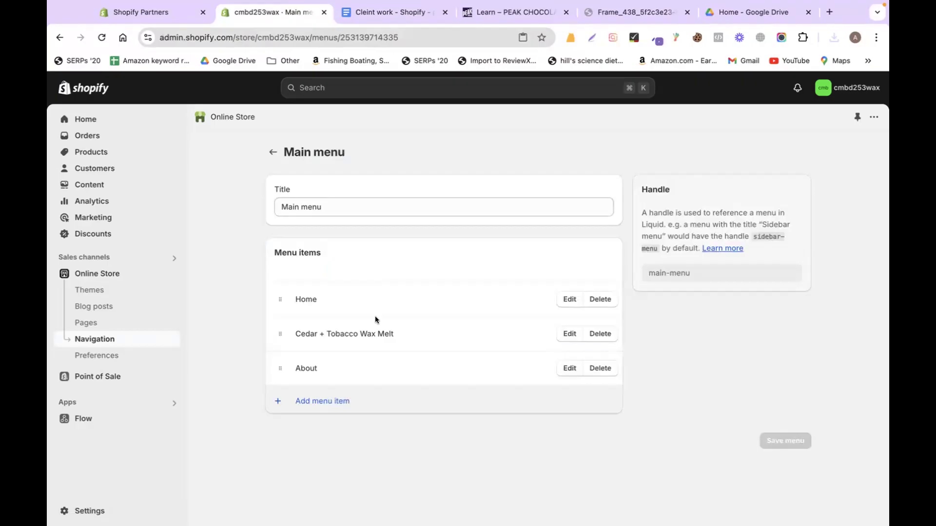
pyautogui.click(408, 11)
pyautogui.doubleClick(398, 227)
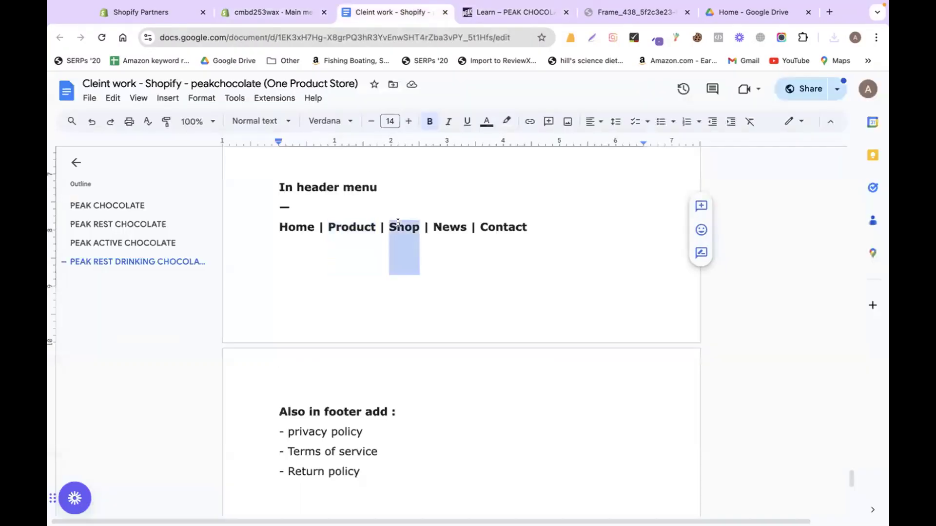
pyautogui.click(259, 14)
pyautogui.click(599, 367)
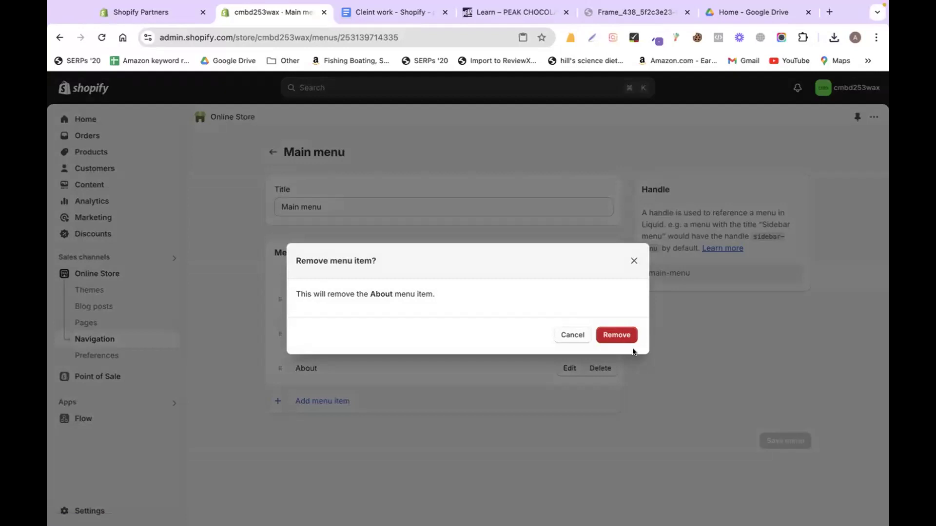
pyautogui.click(627, 337)
# Step: Add a main menu item named Shop that links to All products
pyautogui.click(374, 359)
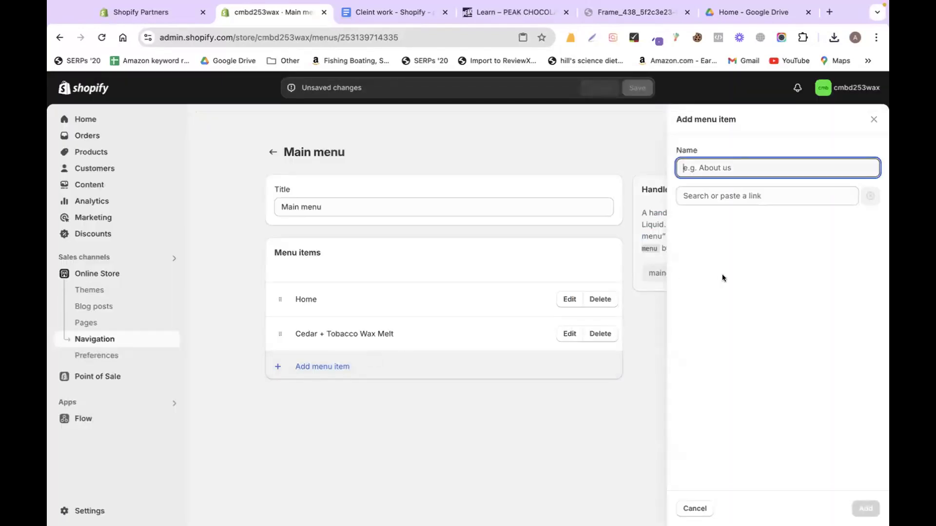
pyautogui.click(725, 195)
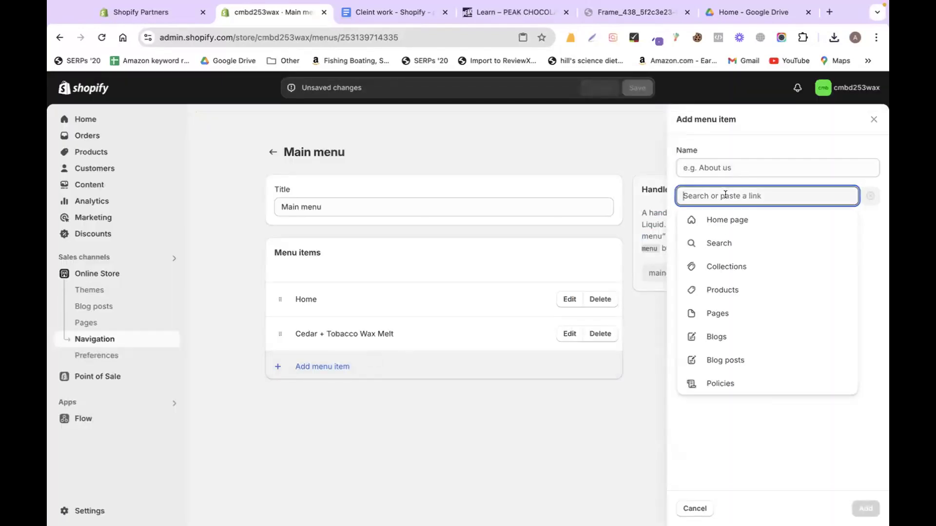
pyautogui.click(720, 289)
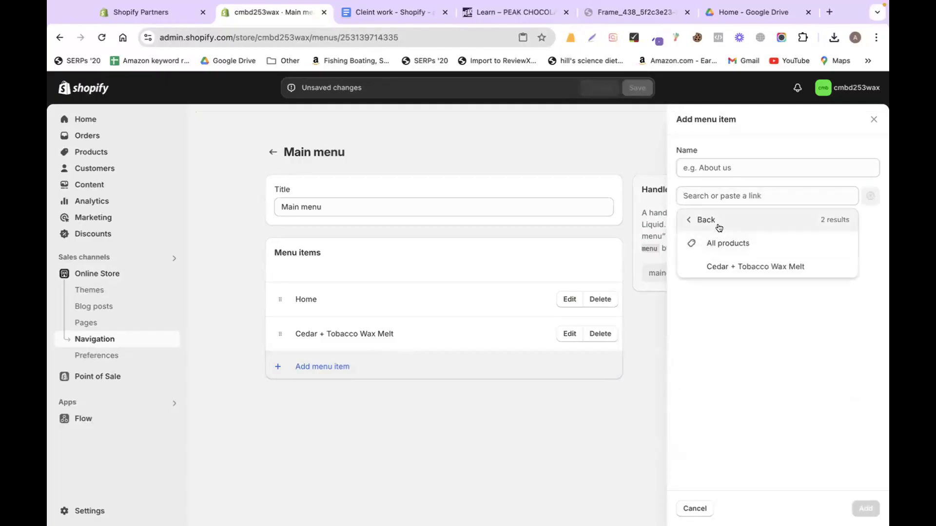
pyautogui.click(717, 239)
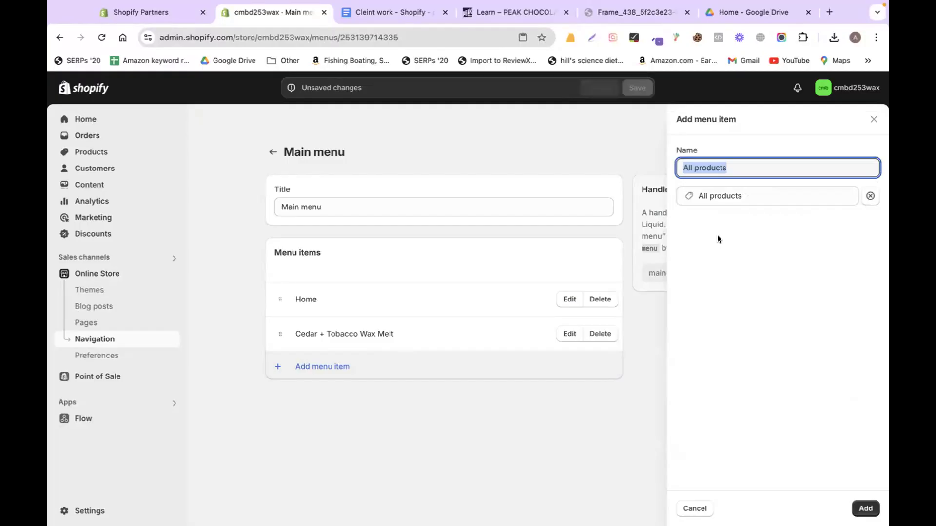
pyautogui.write('Shop')
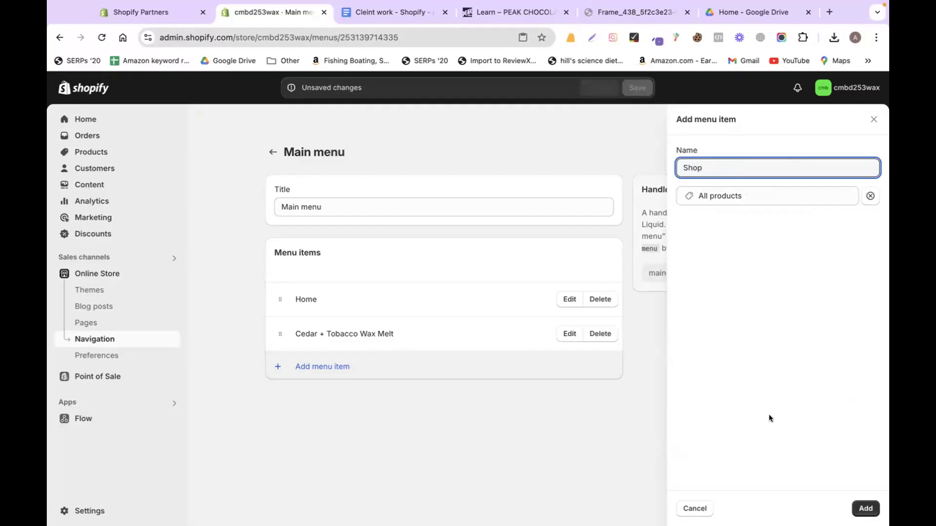
pyautogui.click(866, 506)
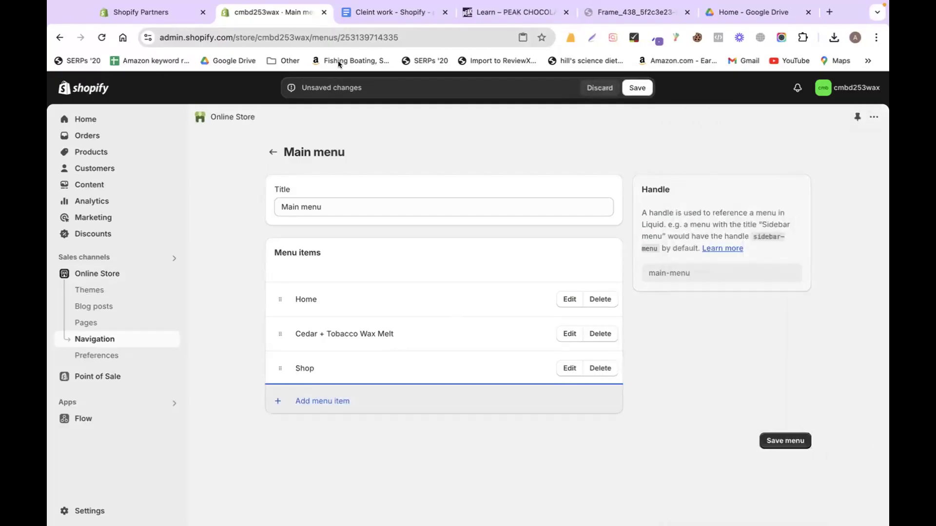
# Step: Check the brief's News entry and add a News item linked to the News blog to the main menu
pyautogui.click(361, 12)
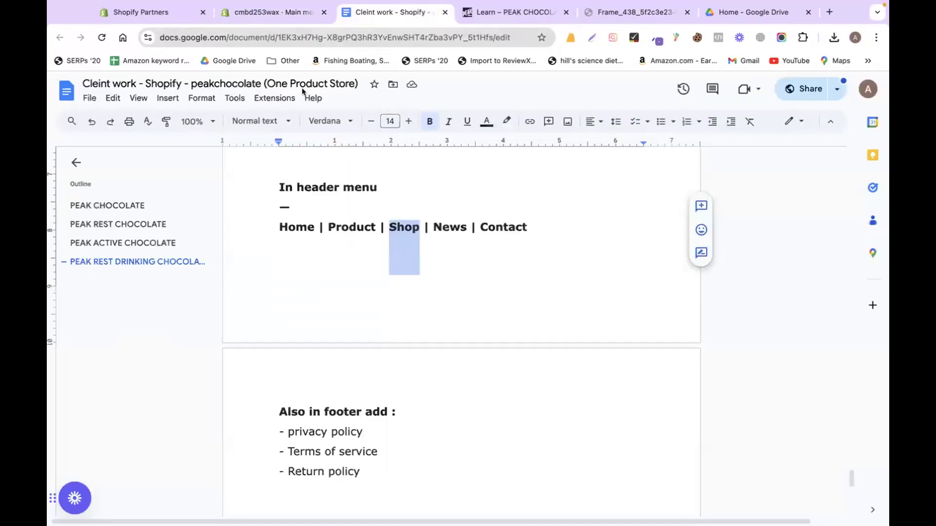
pyautogui.click(450, 221)
pyautogui.click(270, 12)
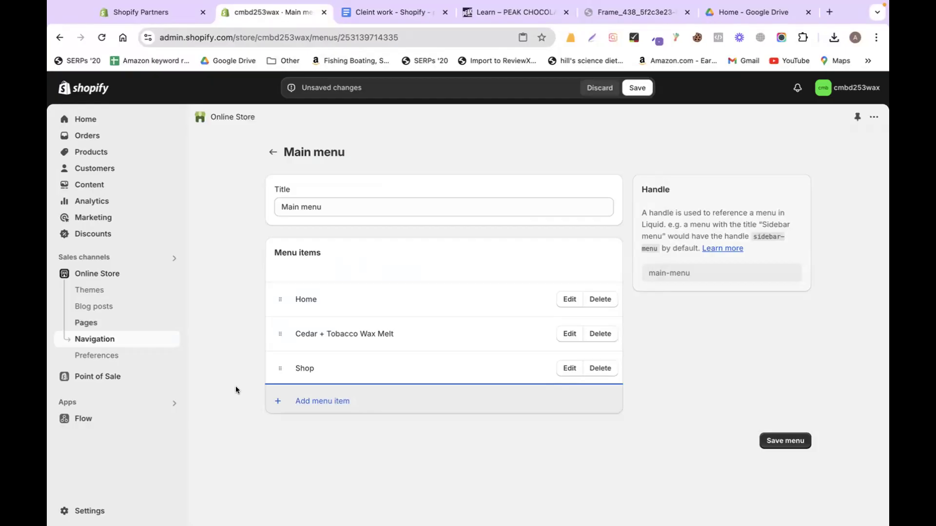
pyautogui.click(310, 403)
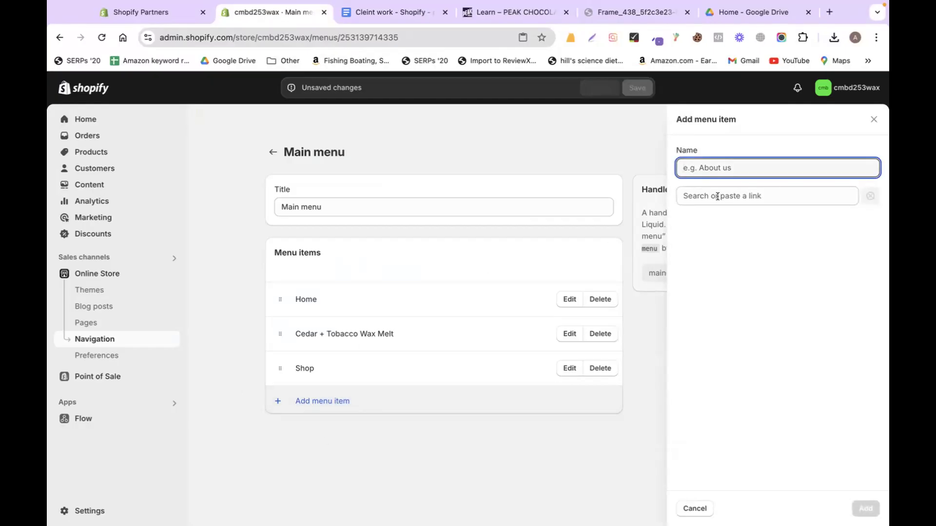
pyautogui.click(734, 195)
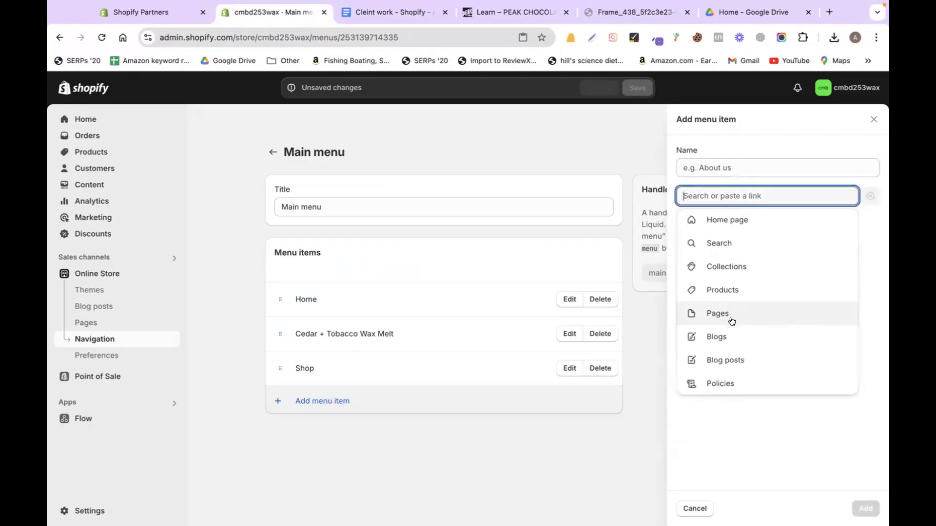
pyautogui.click(730, 337)
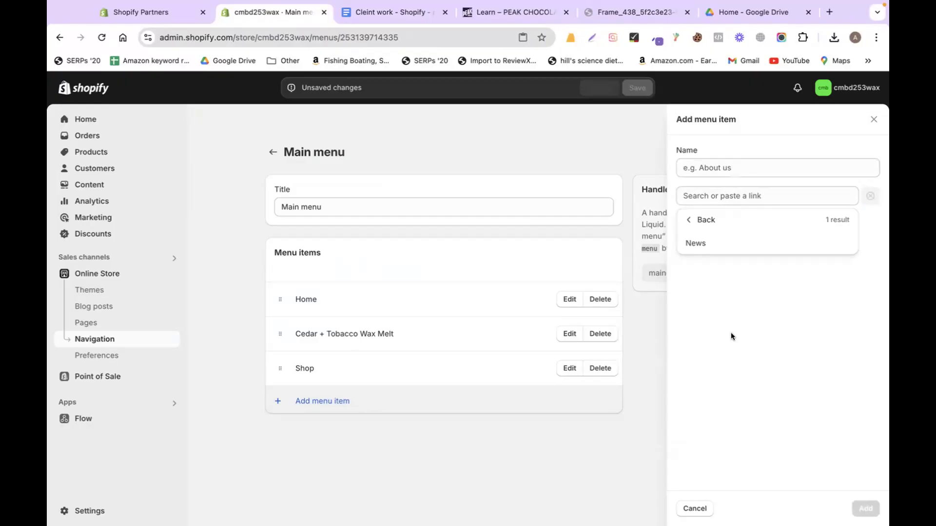
pyautogui.click(694, 247)
pyautogui.click(866, 508)
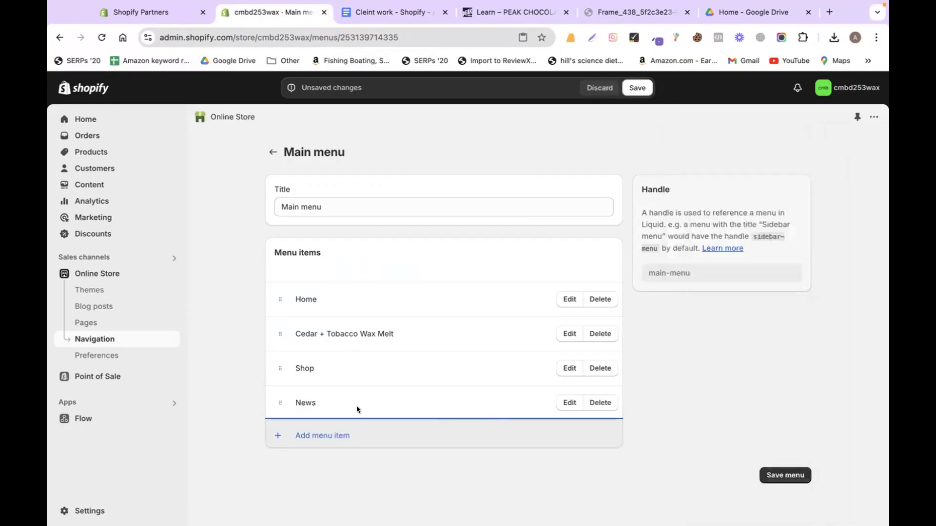
# Step: Check the brief's Contact entry and add a main menu item linked to the "conatct" page, keeping the page's name
pyautogui.click(372, 17)
pyautogui.doubleClick(497, 228)
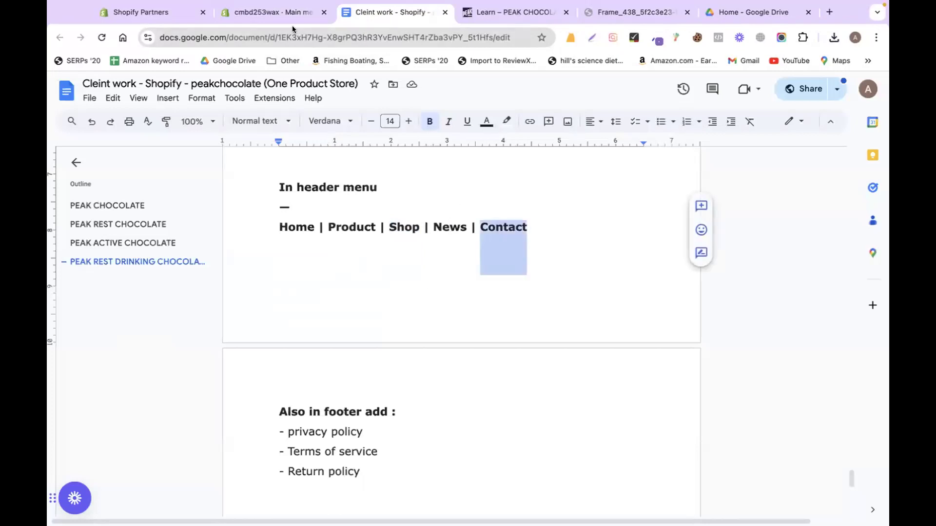
pyautogui.click(290, 17)
pyautogui.click(328, 434)
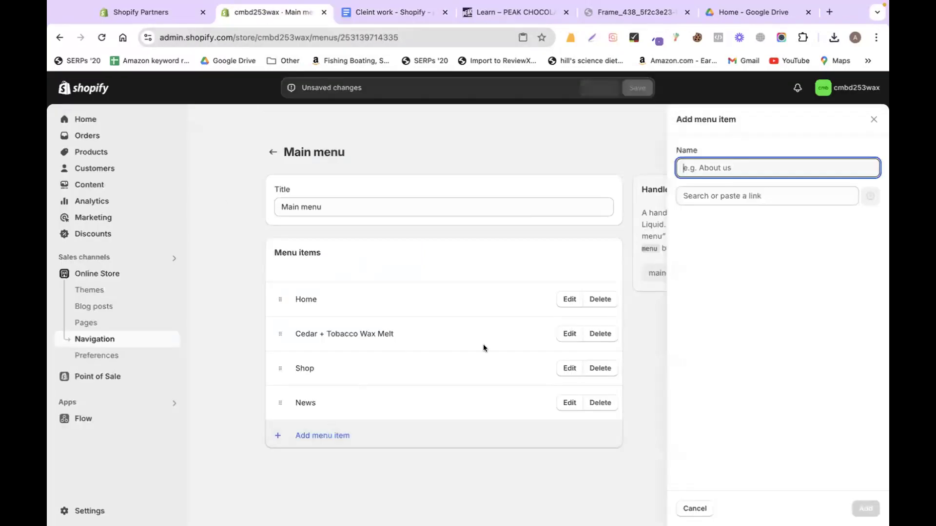
pyautogui.click(721, 196)
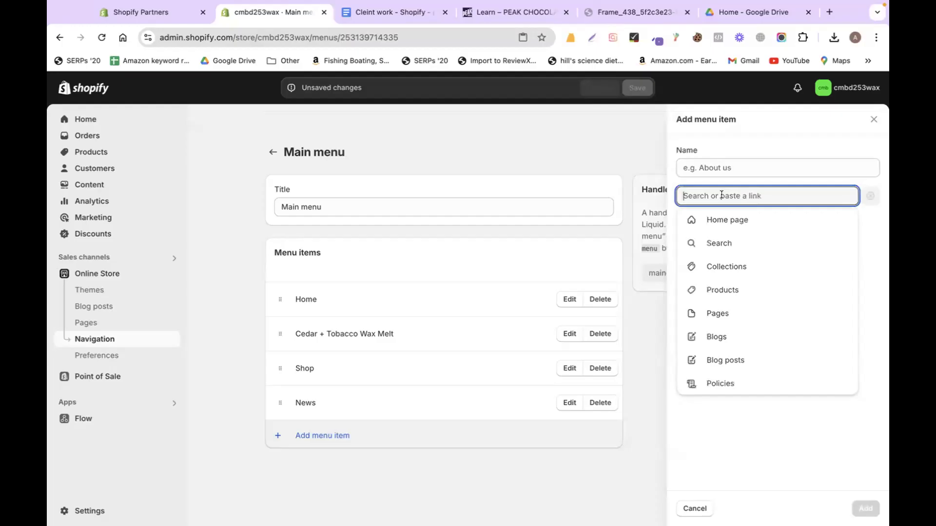
pyautogui.click(718, 313)
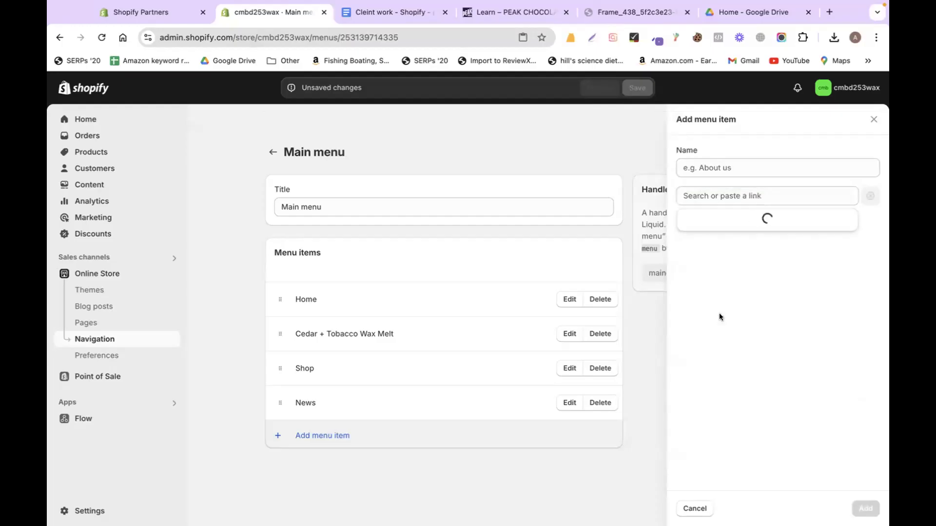
pyautogui.click(715, 266)
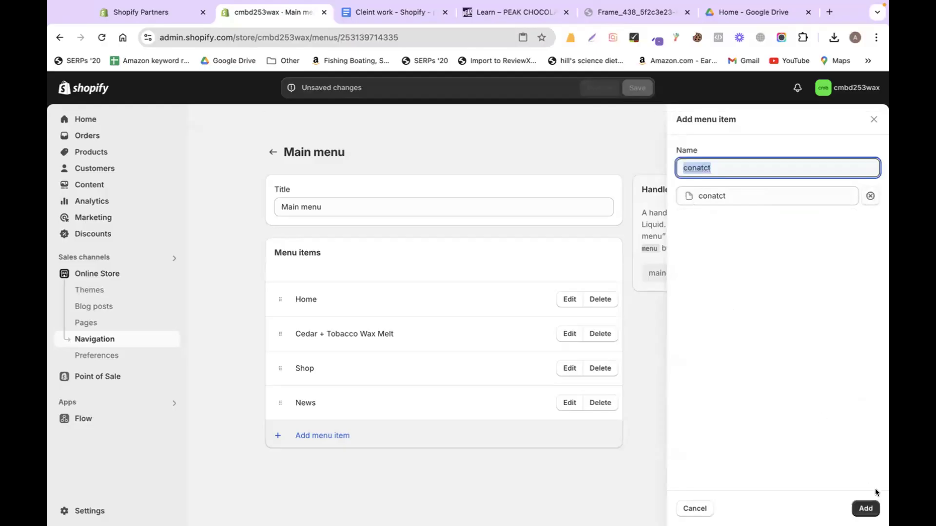
pyautogui.click(866, 507)
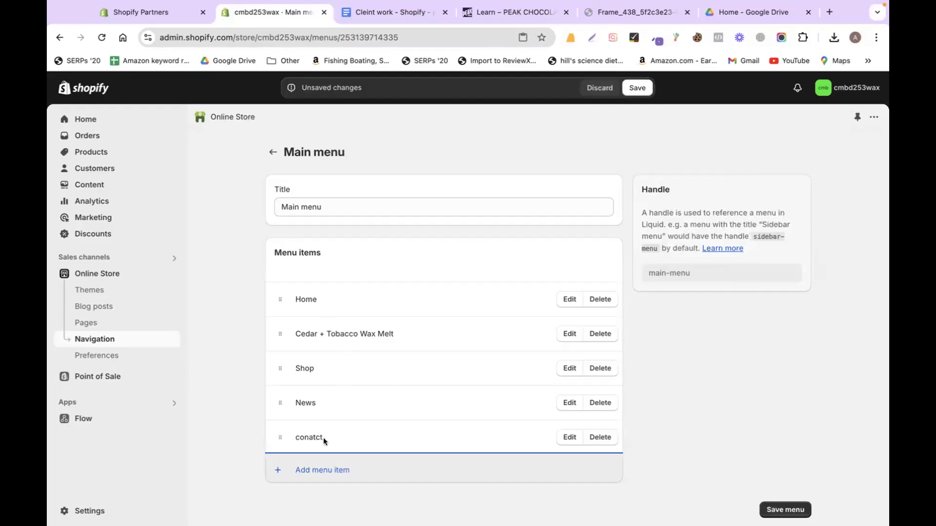
# Step: Recheck the header menu list in the brief and save the store's main menu
pyautogui.click(382, 13)
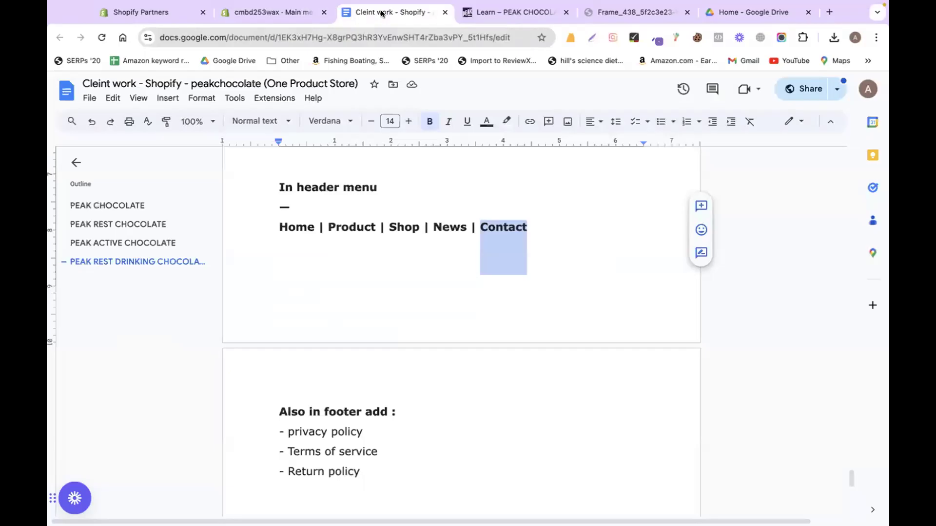
pyautogui.click(287, 224)
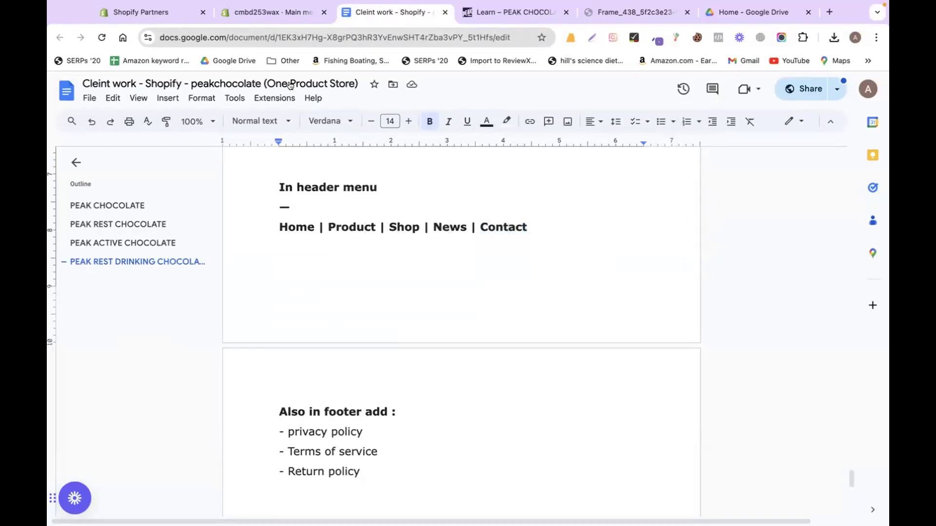
pyautogui.click(241, 11)
pyautogui.click(785, 509)
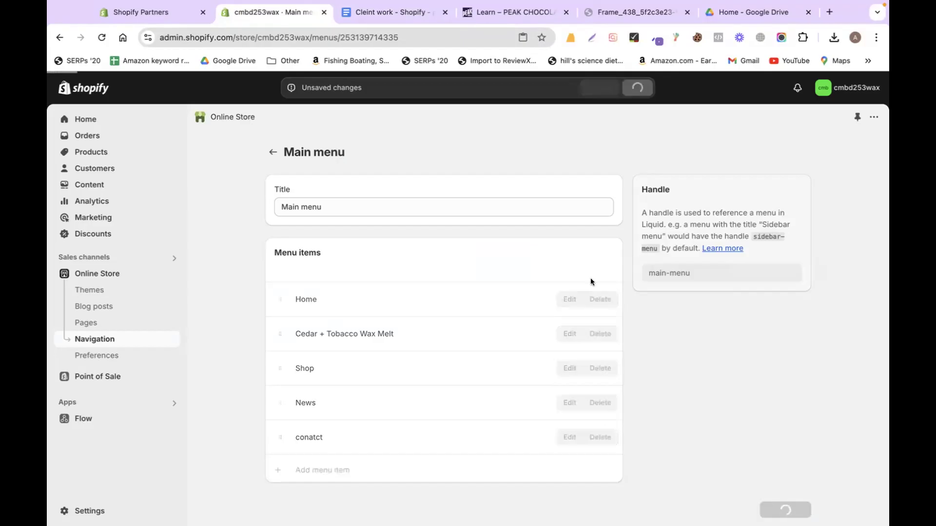
# Step: Review the brief's footer policy and Australian shipping cost requirements, and return to the Shopify admin
pyautogui.click(381, 10)
pyautogui.scroll(-5, 366, 300)
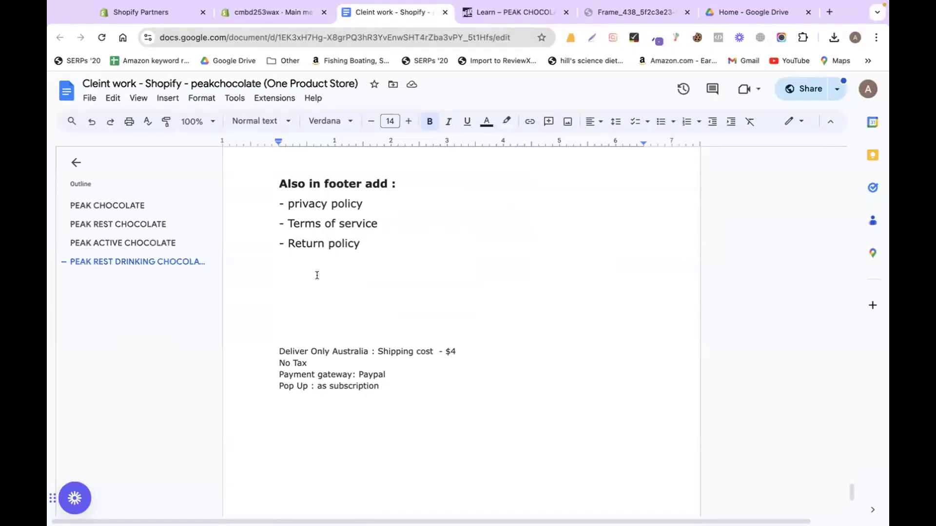
pyautogui.moveTo(275, 184); pyautogui.dragTo(379, 250)
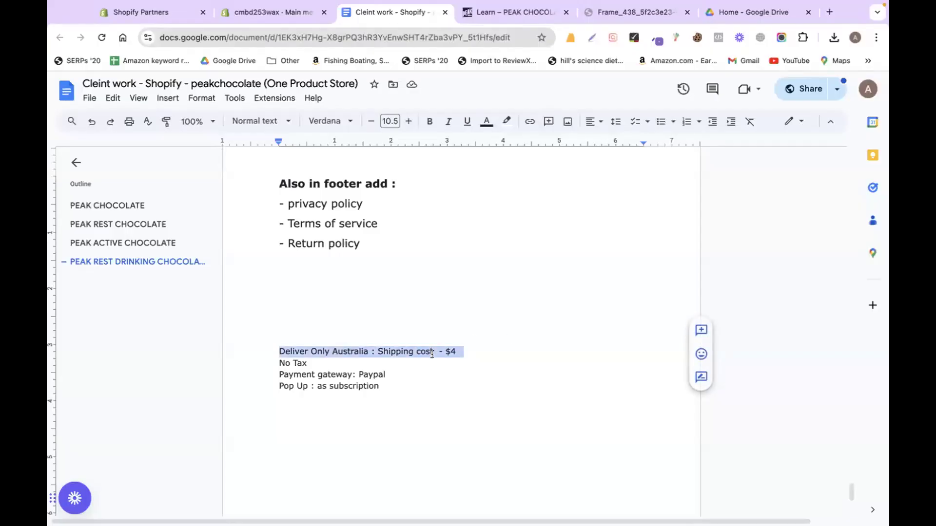
pyautogui.click(457, 351)
pyautogui.doubleClick(345, 351)
pyautogui.moveTo(442, 351); pyautogui.dragTo(473, 346)
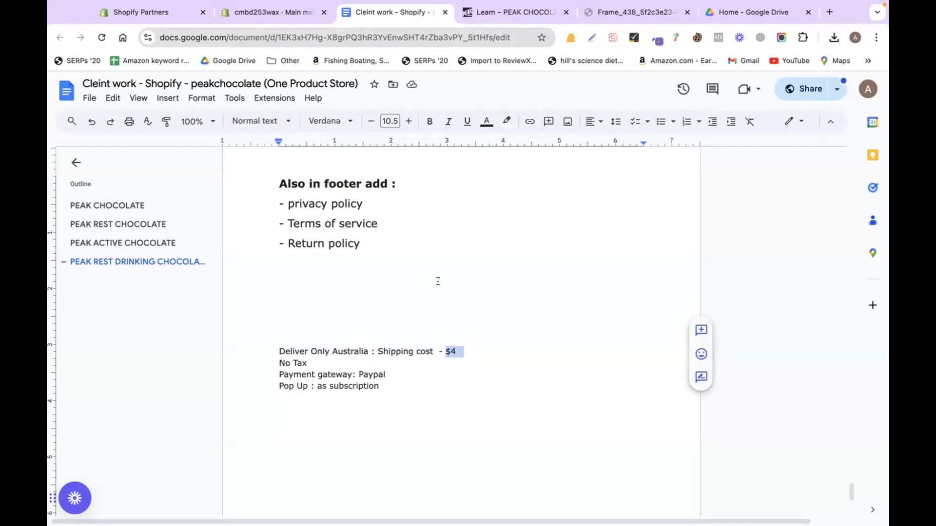
pyautogui.click(292, 15)
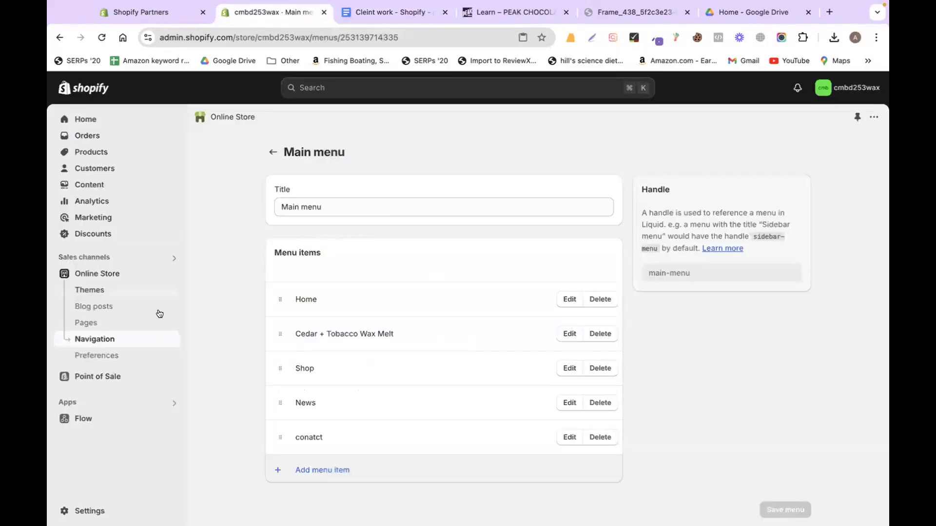
# Step: Open the store's shipping and delivery settings and bring up the general shipping rates profile covering all products
pyautogui.click(97, 506)
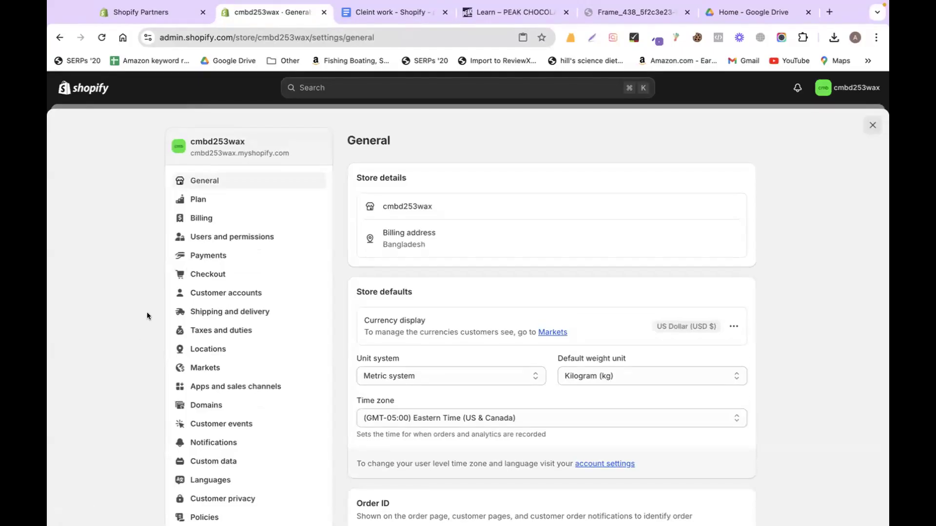
pyautogui.scroll(-3, 147, 341)
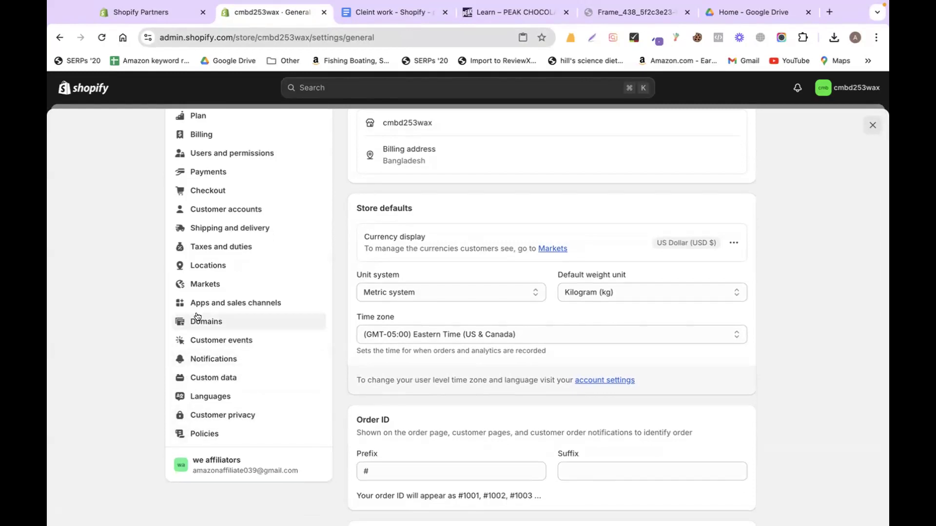
pyautogui.scroll(1, 197, 311)
pyautogui.scroll(1, 207, 283)
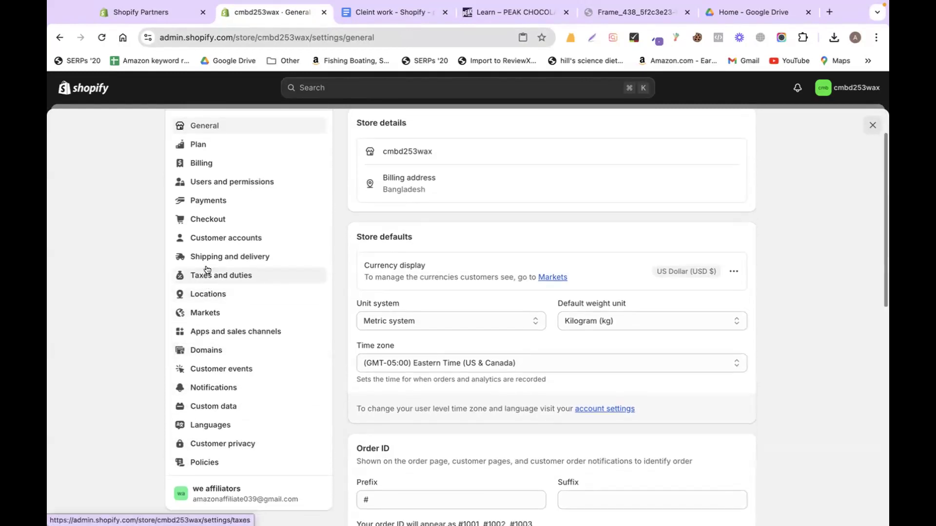
pyautogui.click(209, 263)
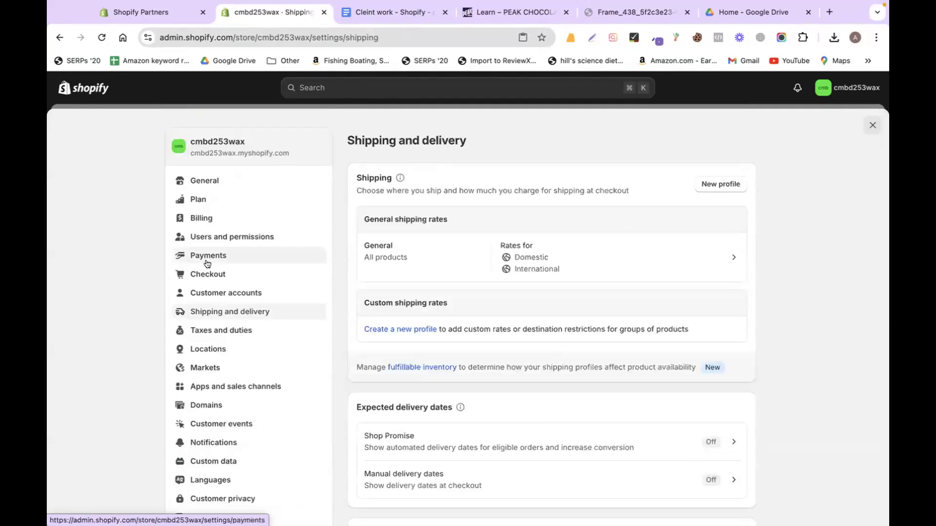
pyautogui.scroll(-1, 849, 288)
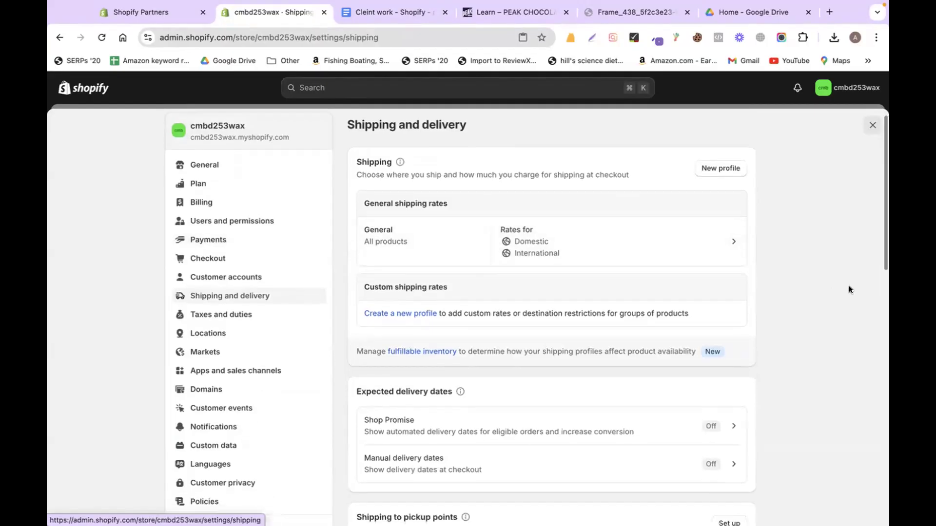
pyautogui.click(698, 252)
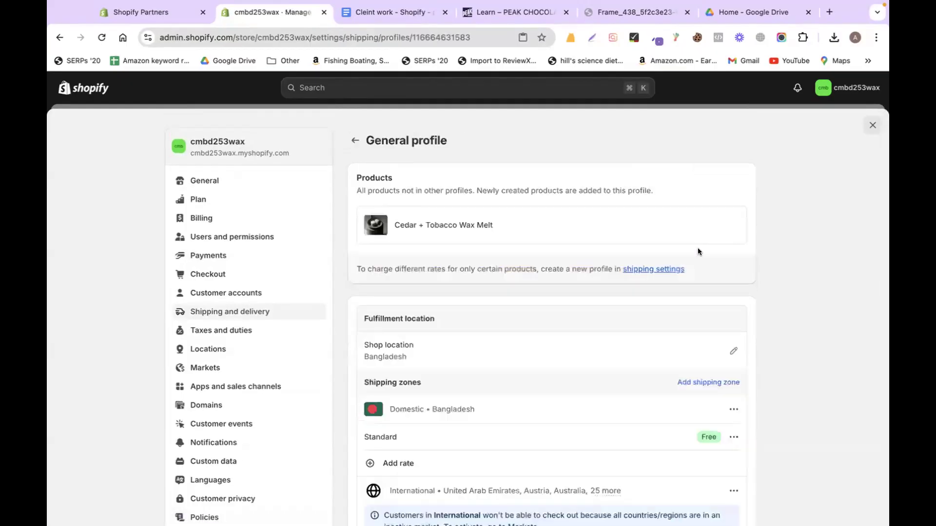
# Step: Delete the Domestic and International shipping zones from the general shipping profile
pyautogui.scroll(-3, 802, 320)
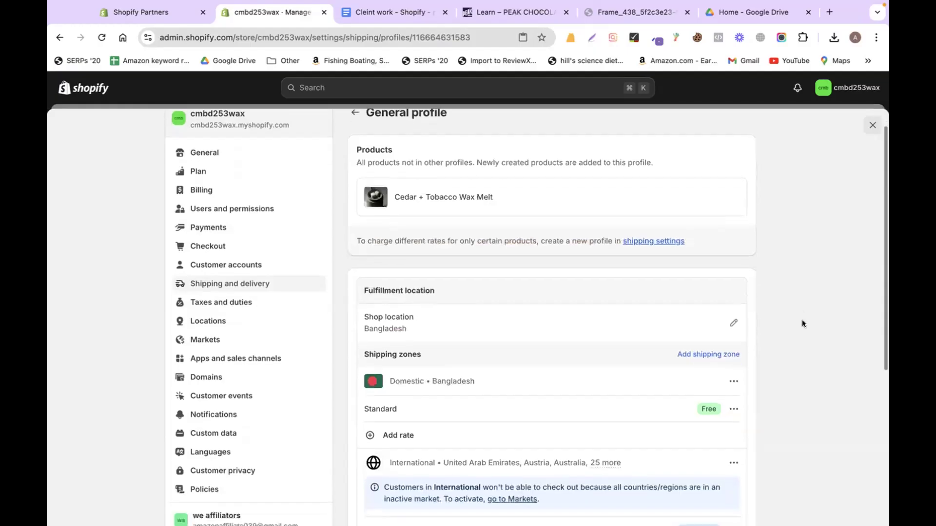
pyautogui.click(733, 258)
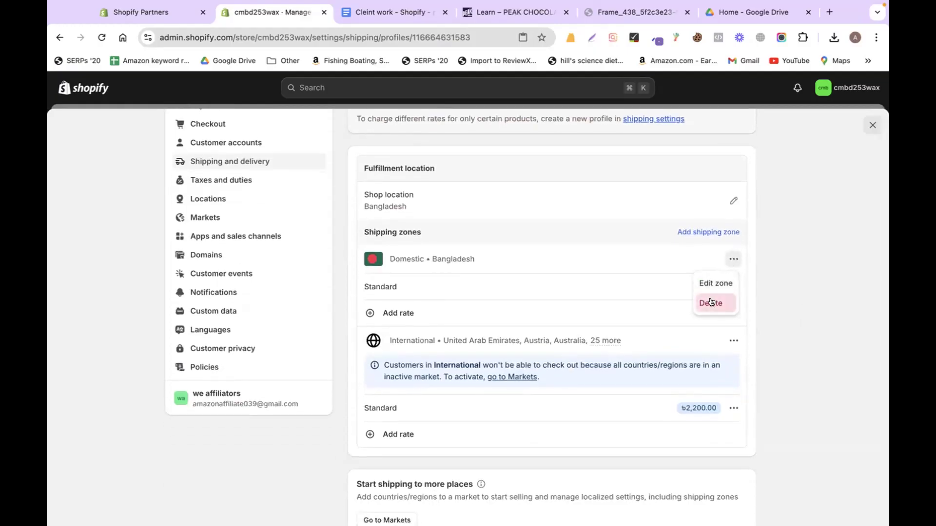
pyautogui.click(710, 303)
pyautogui.click(733, 259)
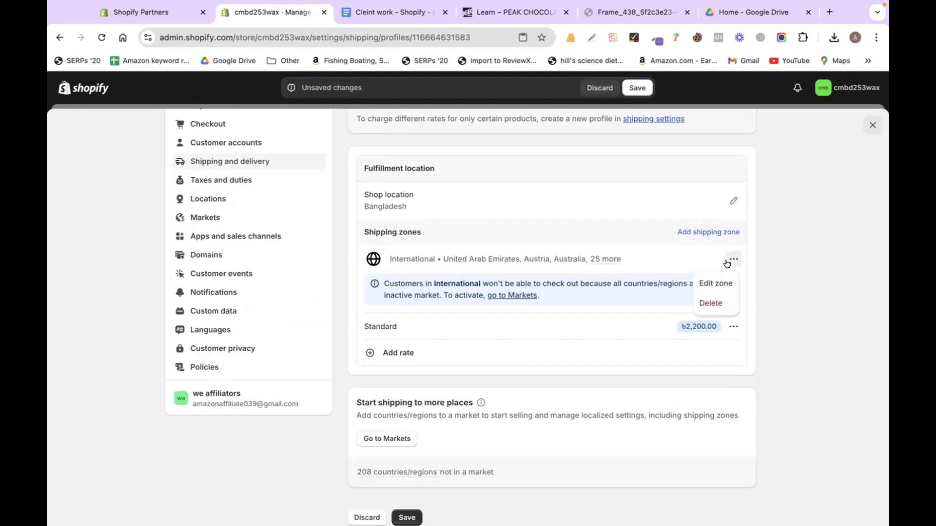
pyautogui.click(710, 302)
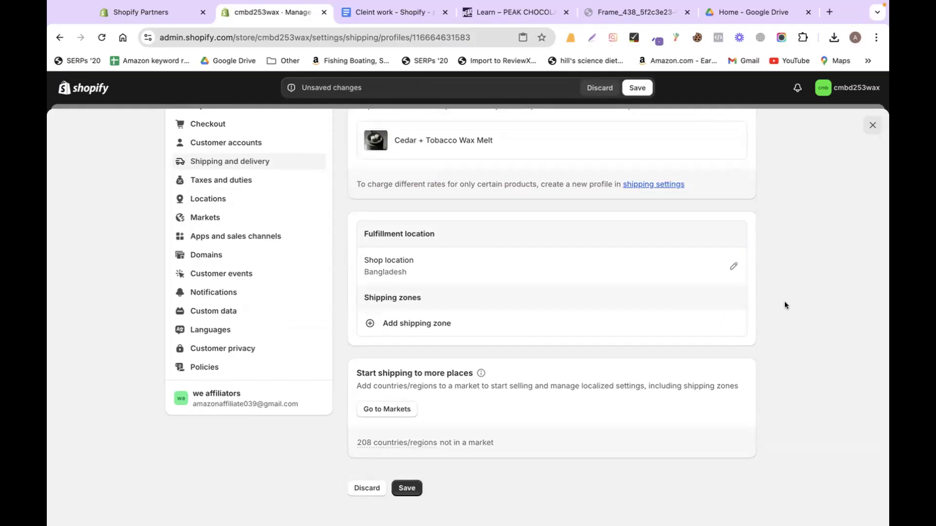
# Step: Recheck the delivery country and shipping cost in the client's brief, and return to the shipping profile in the Shopify admin
pyautogui.click(359, 15)
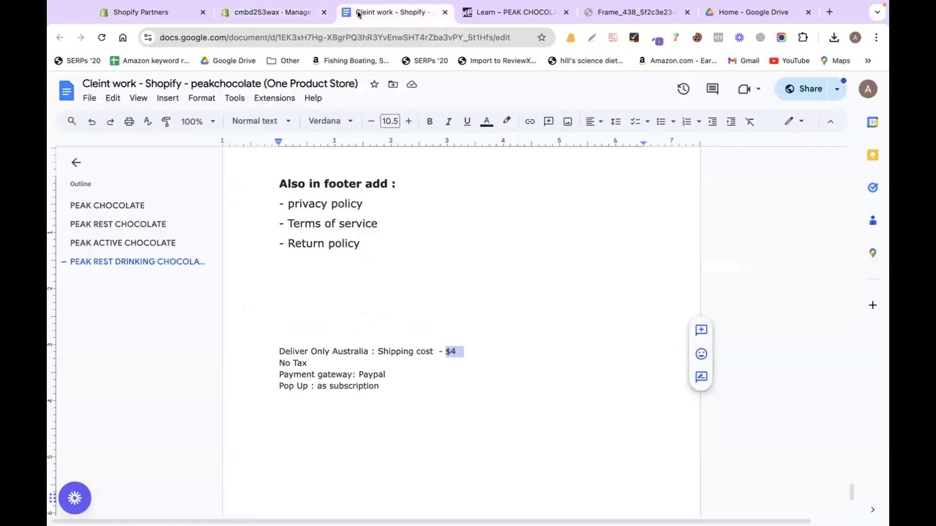
pyautogui.doubleClick(355, 351)
pyautogui.moveTo(441, 351); pyautogui.dragTo(478, 350)
pyautogui.click(238, 19)
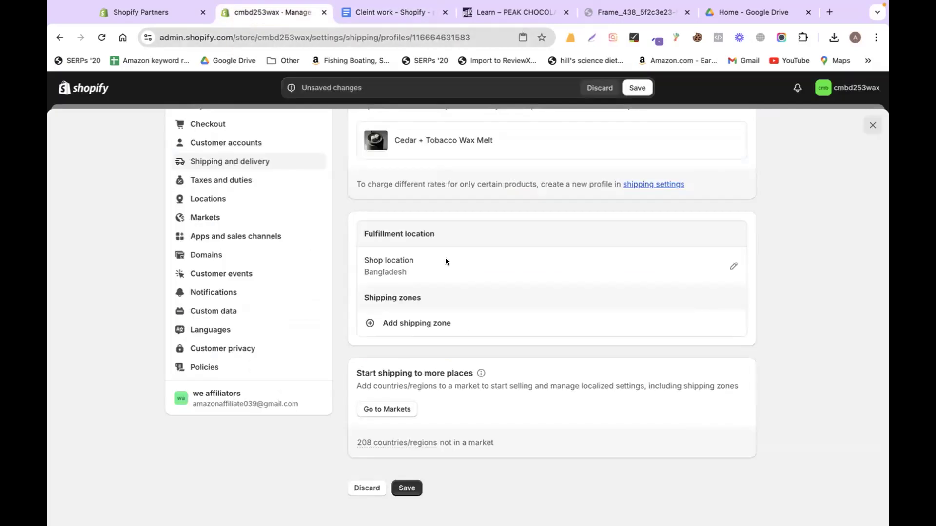
# Step: Create a shipping zone named Australia for the shop location, covering Australia with all its states and territories
pyautogui.click(437, 323)
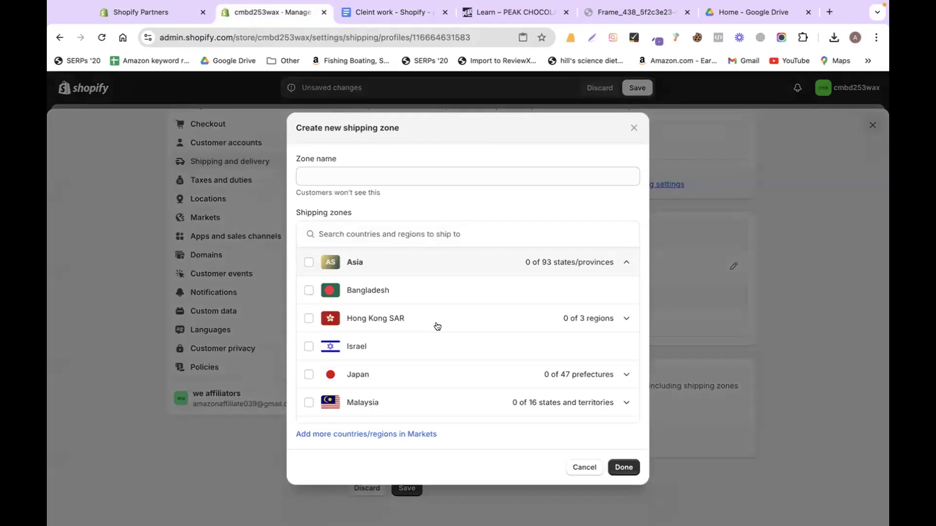
pyautogui.click(379, 173)
pyautogui.write('Australia')
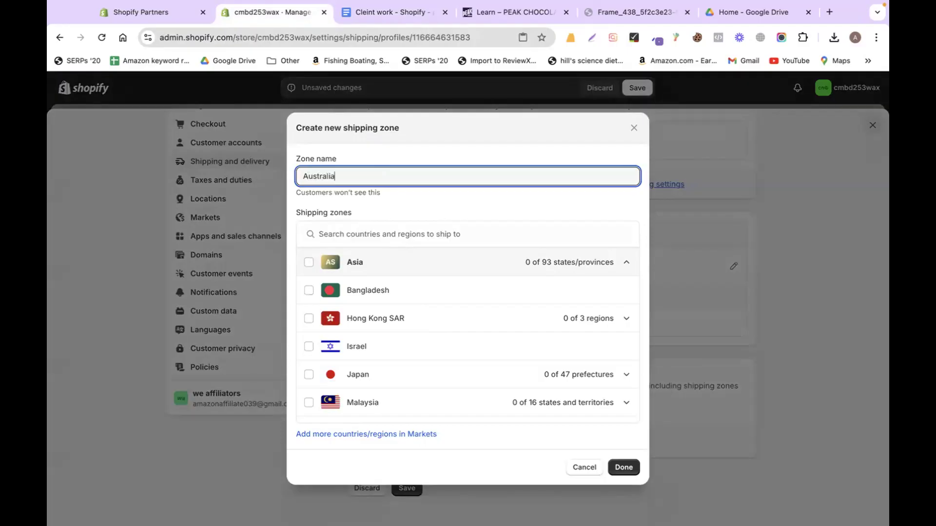
pyautogui.click(378, 235)
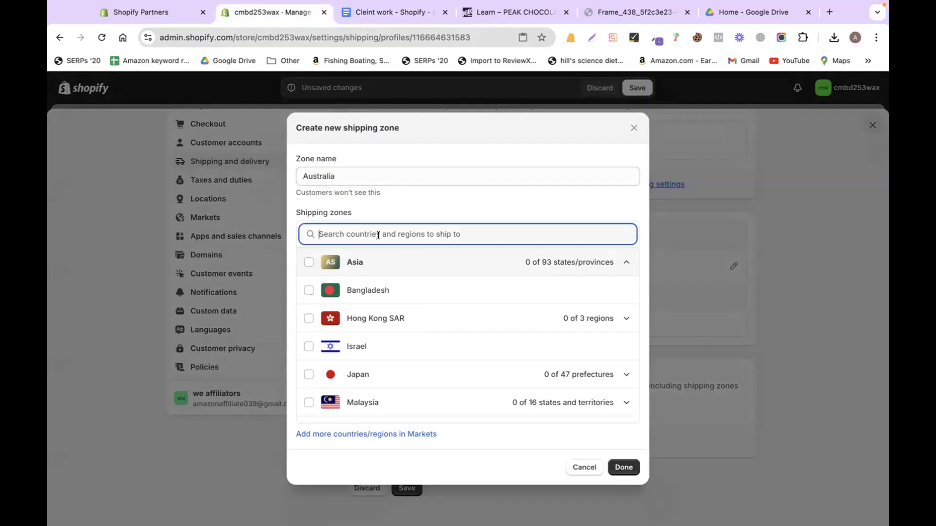
pyautogui.write('aus')
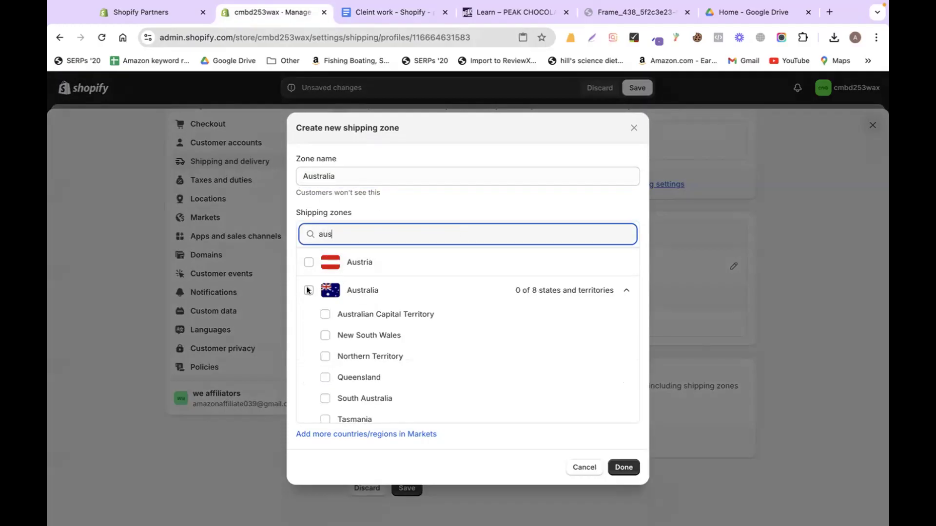
pyautogui.scroll(-2, 334, 317)
pyautogui.scroll(1, 335, 311)
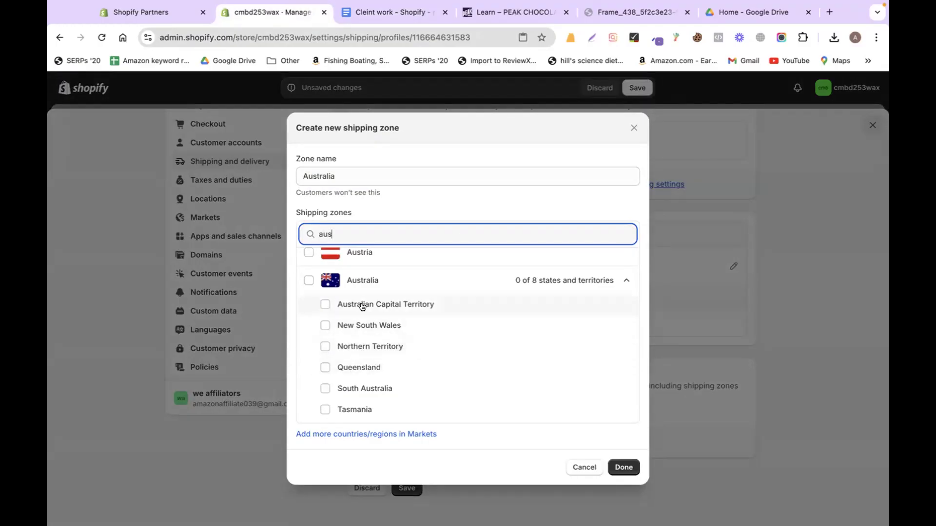
pyautogui.click(307, 280)
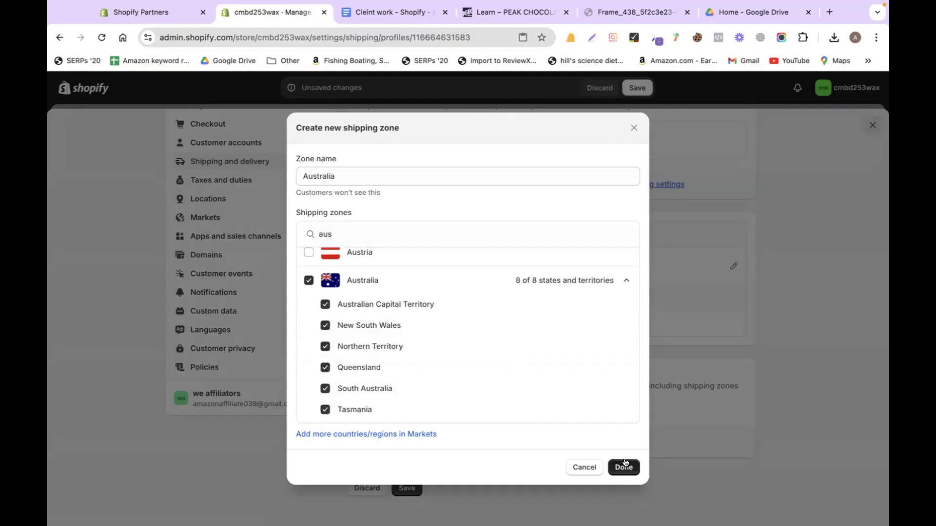
pyautogui.click(624, 467)
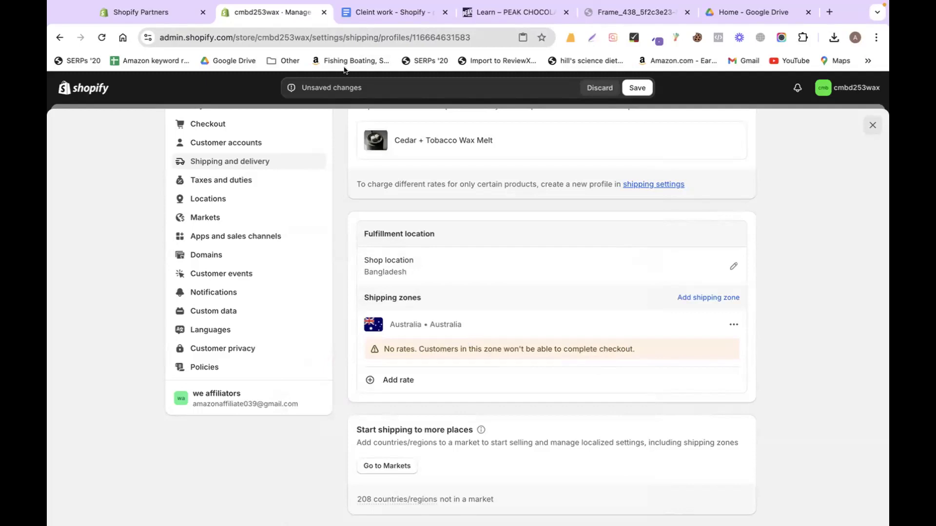
# Step: Check the shipping cost in the client's Google Docs brief and save a $4.00 flat rate named Standard shipping for Shopify's Australia zone
pyautogui.click(358, 15)
pyautogui.click(442, 351)
pyautogui.moveTo(441, 352); pyautogui.dragTo(498, 351)
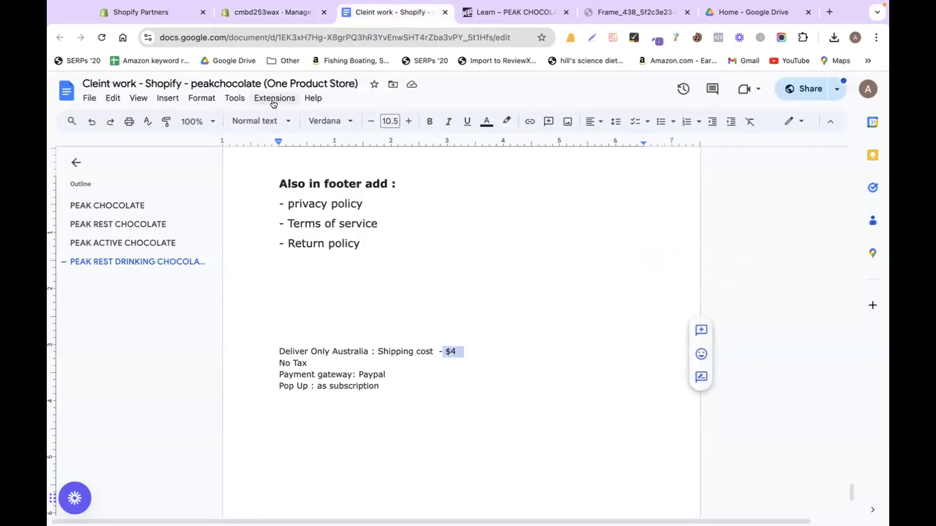
pyautogui.click(260, 14)
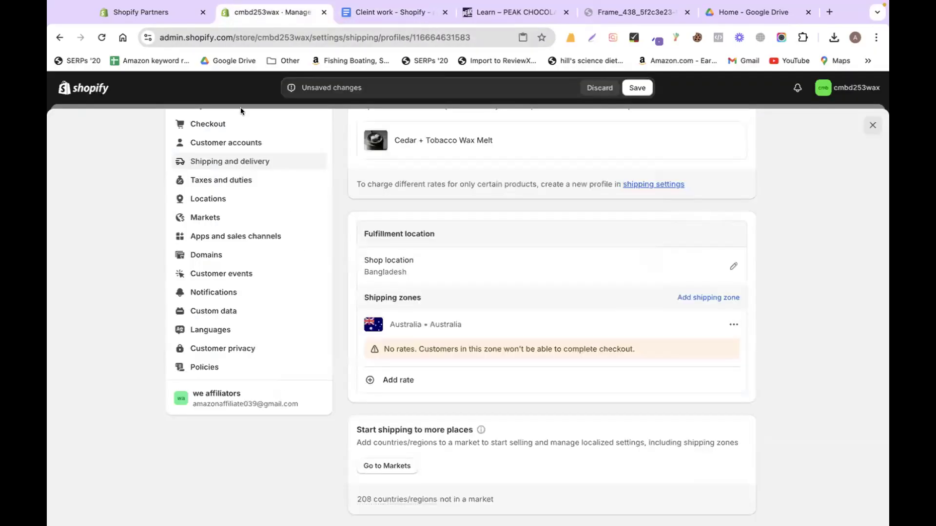
pyautogui.click(396, 378)
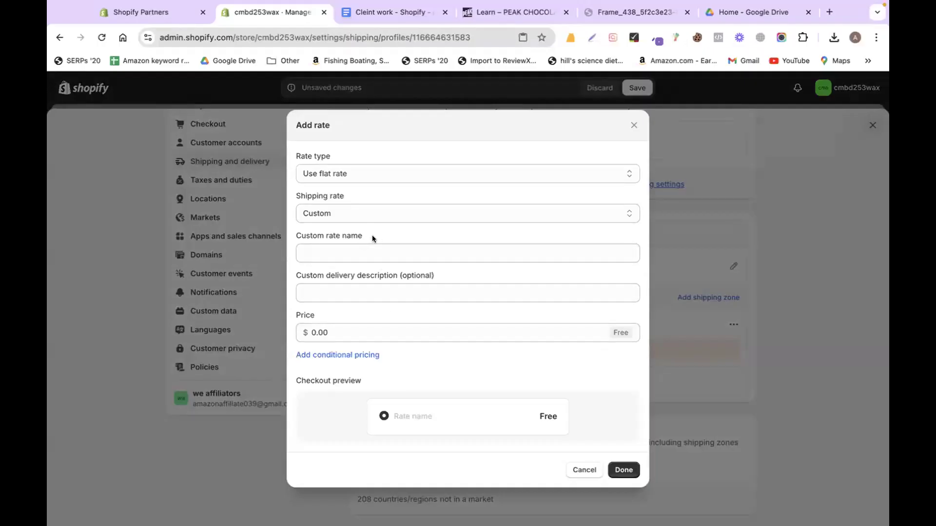
pyautogui.click(358, 251)
pyautogui.write('Standard shipping')
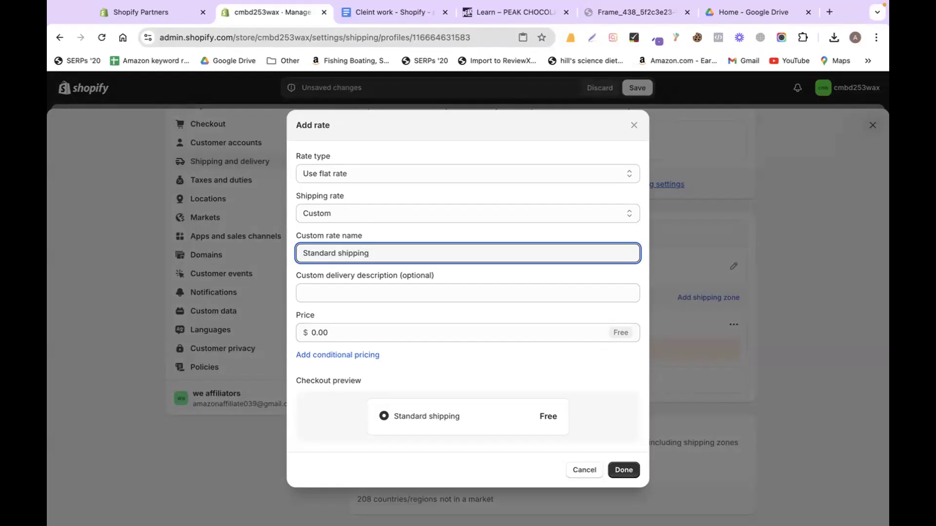
pyautogui.click(338, 333)
pyautogui.write('4')
pyautogui.click(417, 366)
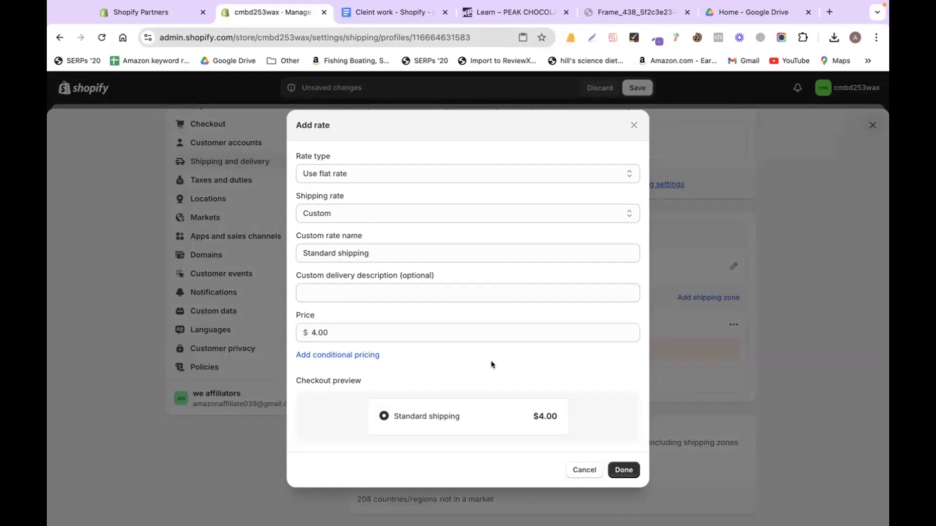
pyautogui.click(629, 463)
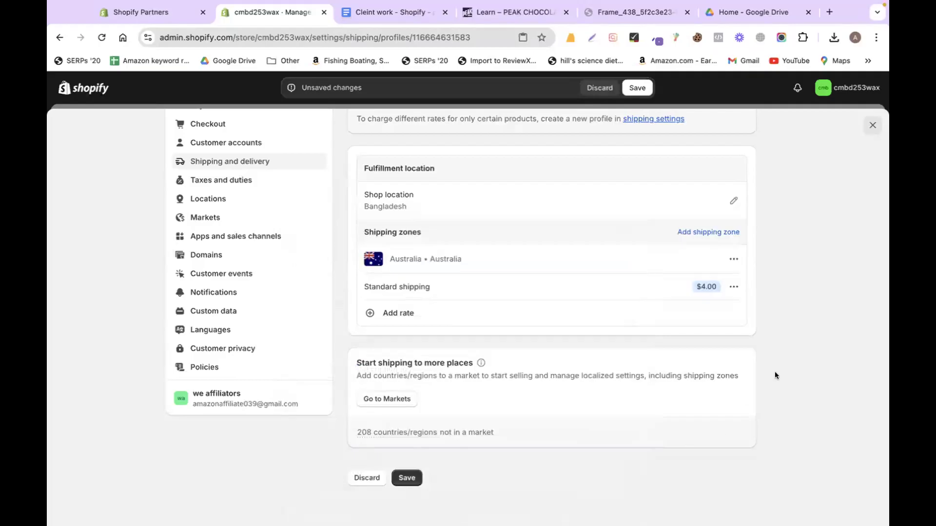
pyautogui.click(408, 478)
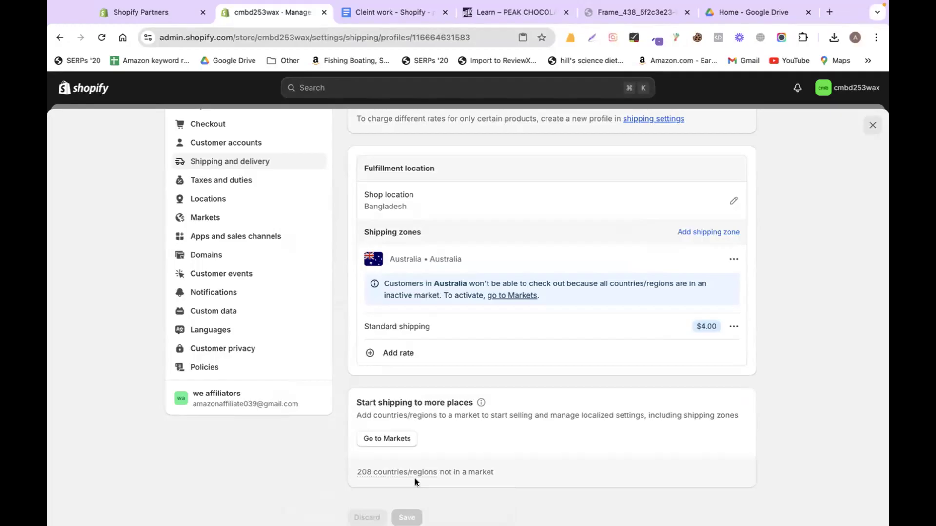
# Step: Create a second shipping zone named USA that covers all states of the United States
pyautogui.scroll(1, 818, 343)
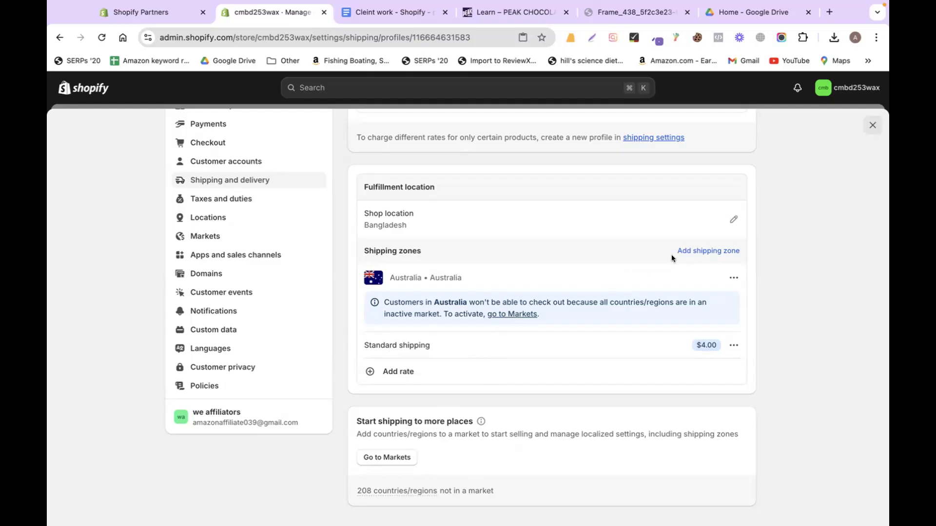
pyautogui.click(687, 252)
pyautogui.write('USA')
pyautogui.click(420, 234)
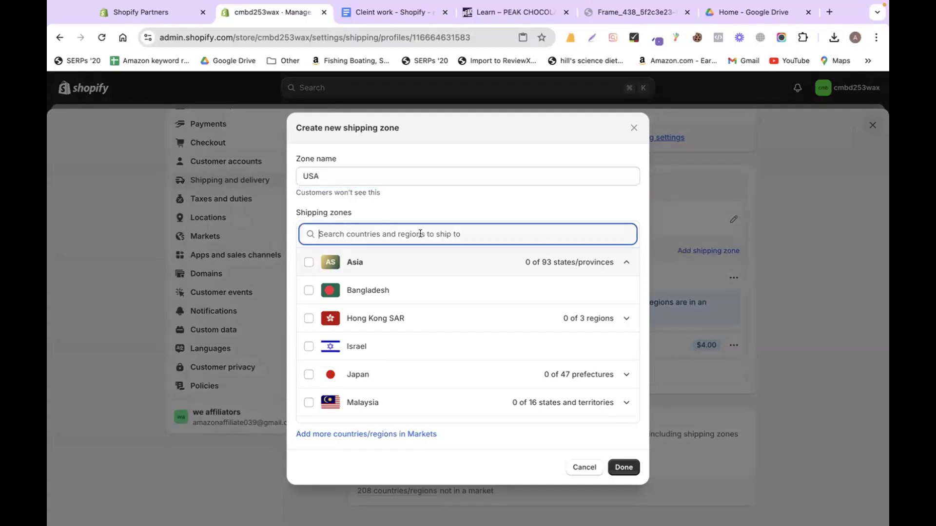
pyautogui.write('united states')
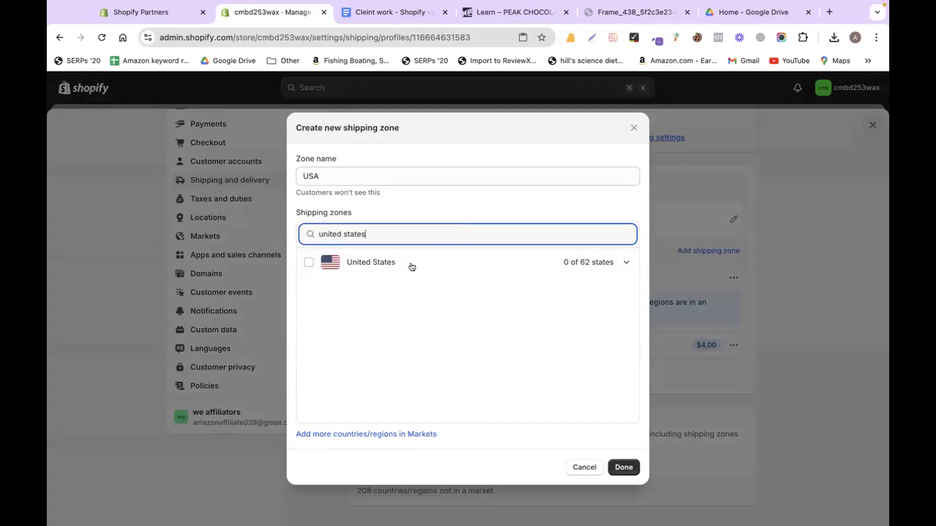
pyautogui.click(309, 264)
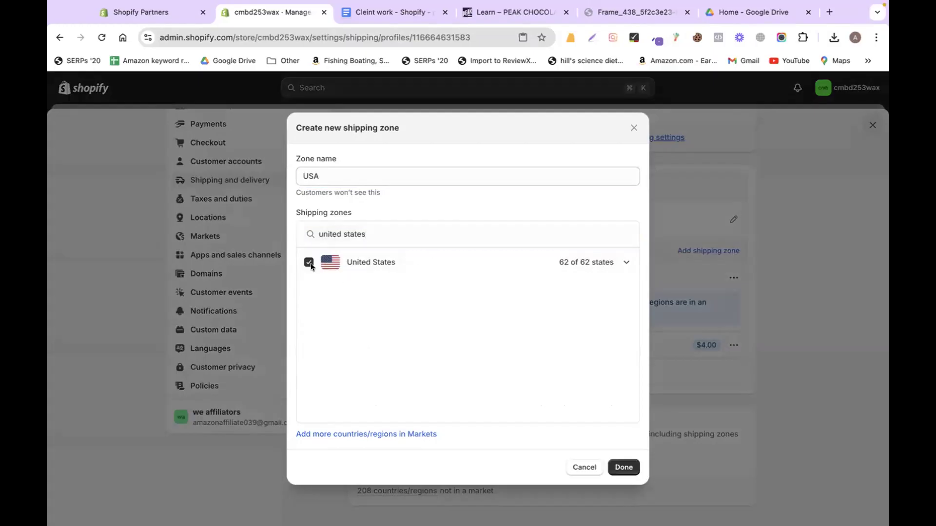
pyautogui.click(623, 468)
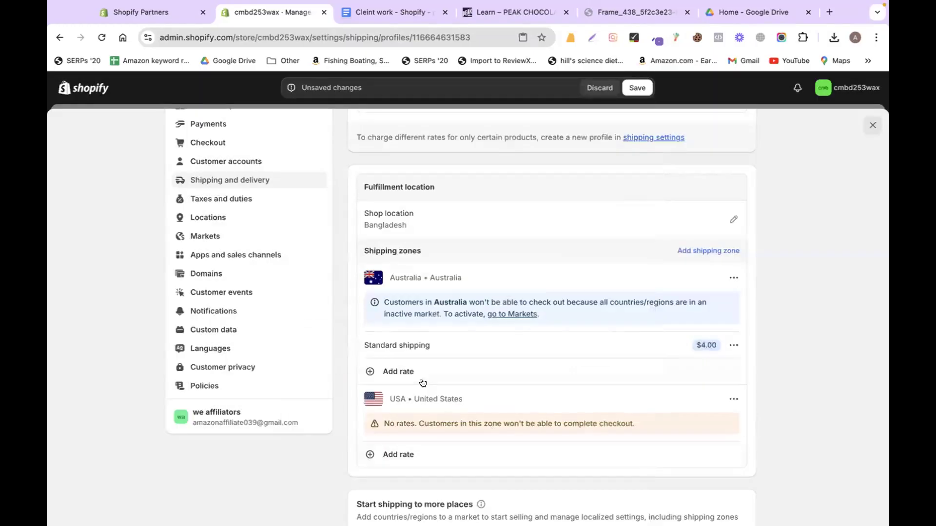
# Step: Add a custom flat rate named Standard shipping at $5.00 to the USA zone
pyautogui.scroll(-3, 447, 375)
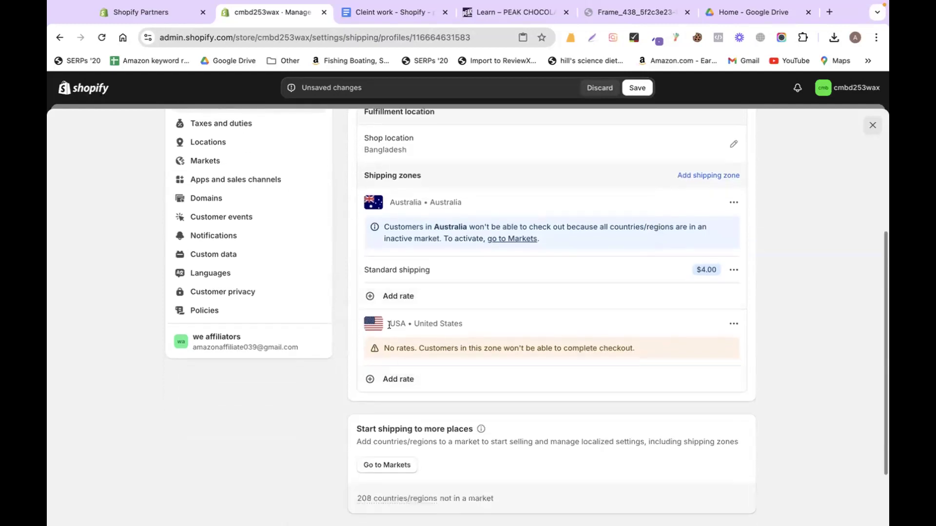
pyautogui.click(397, 380)
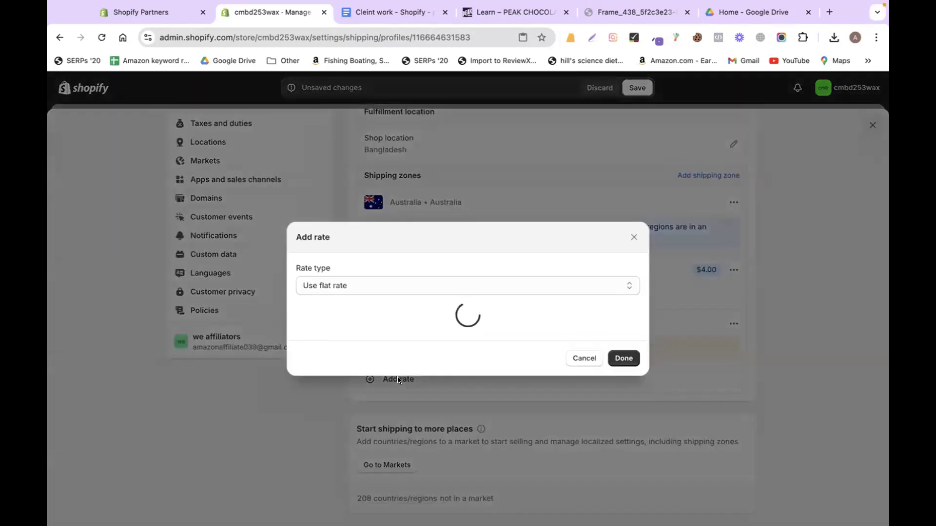
pyautogui.click(355, 253)
pyautogui.write('Standard shippoing')
pyautogui.press('BackSpace')
pyautogui.press('BackSpace')
pyautogui.press('BackSpace')
pyautogui.press('BackSpace')
pyautogui.press('BackSpace')
pyautogui.write('ing')
pyautogui.click(334, 326)
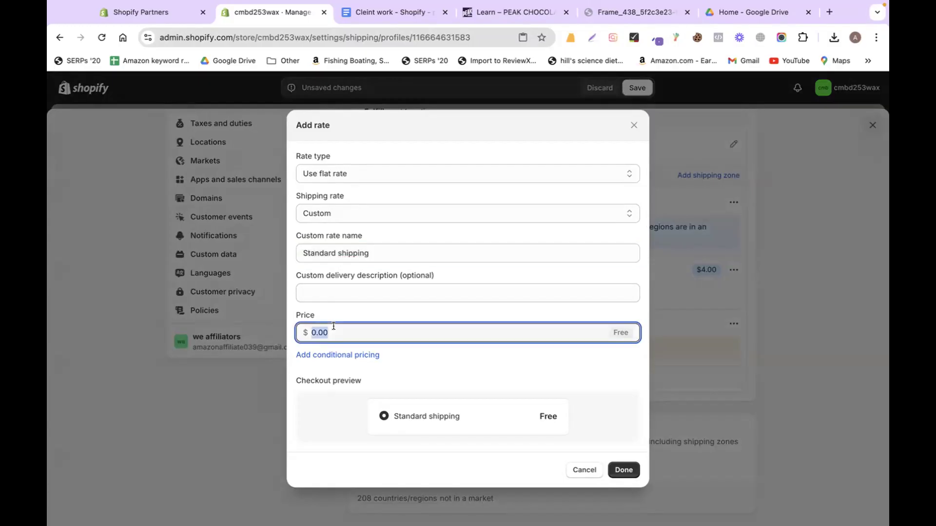
pyautogui.write('5')
pyautogui.click(624, 469)
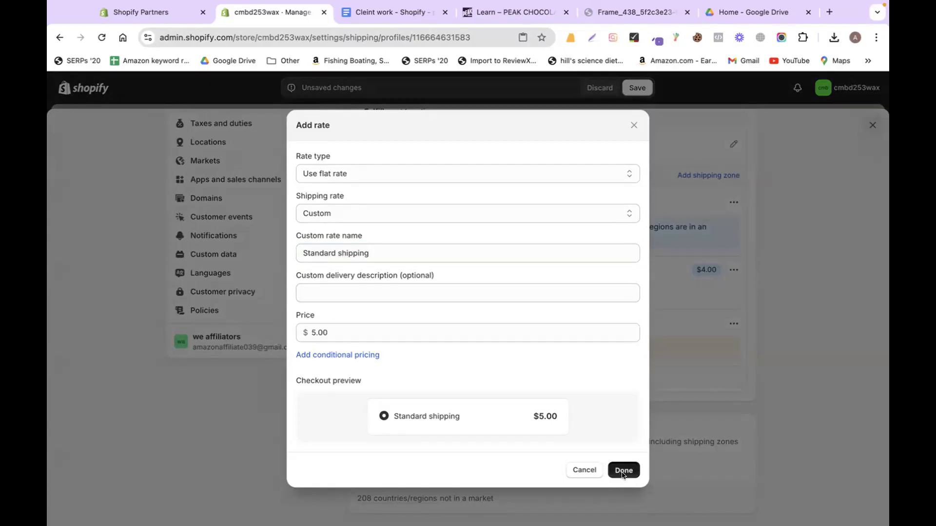
# Step: Check the tax requirement in the client's Google Docs brief and save the updated shipping profile in Shopify
pyautogui.scroll(2, 810, 337)
pyautogui.scroll(2, 811, 337)
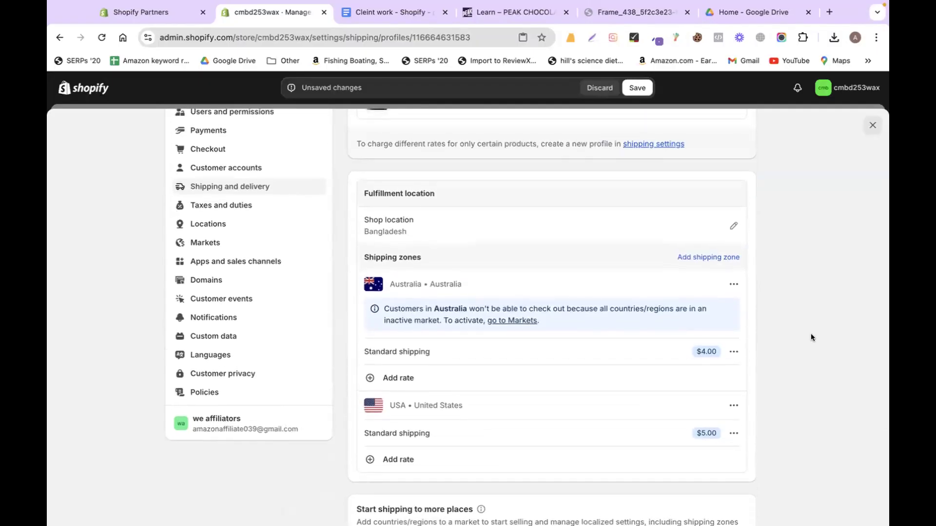
pyautogui.scroll(3, 811, 337)
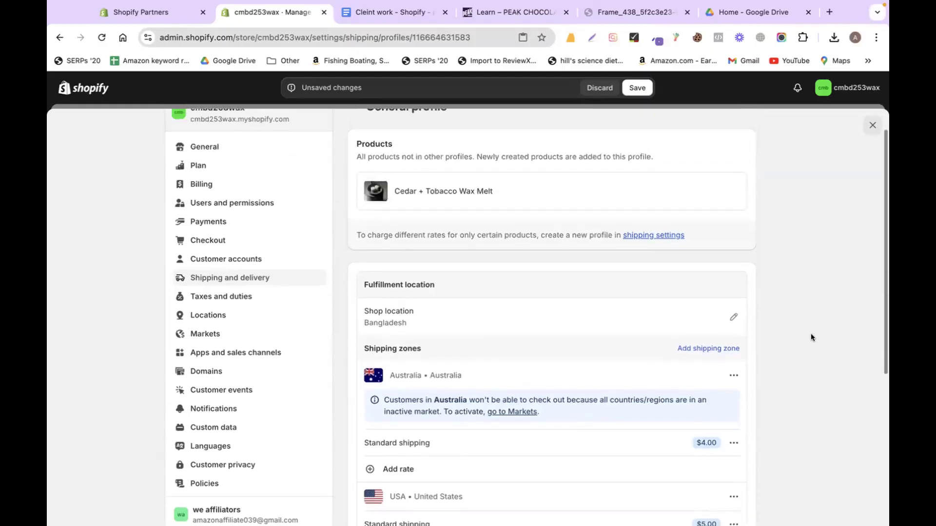
pyautogui.scroll(-2, 811, 337)
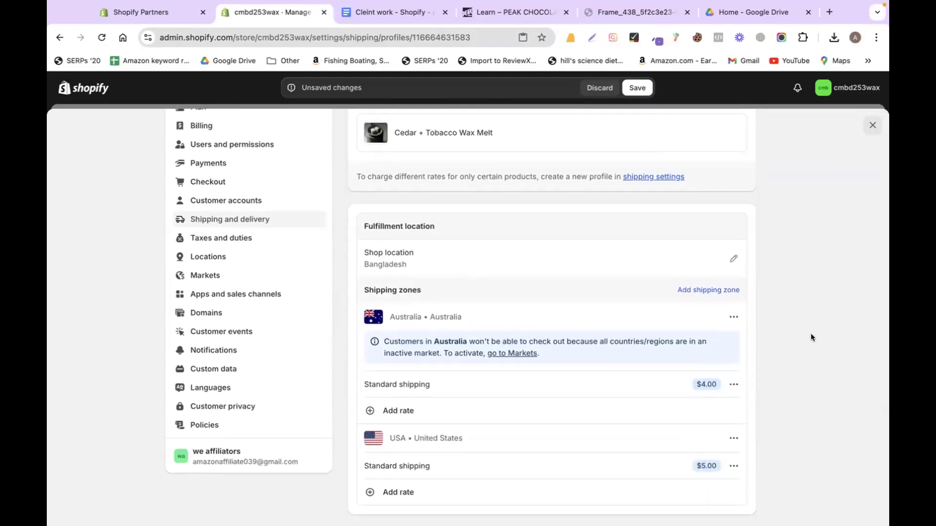
pyautogui.click(391, 15)
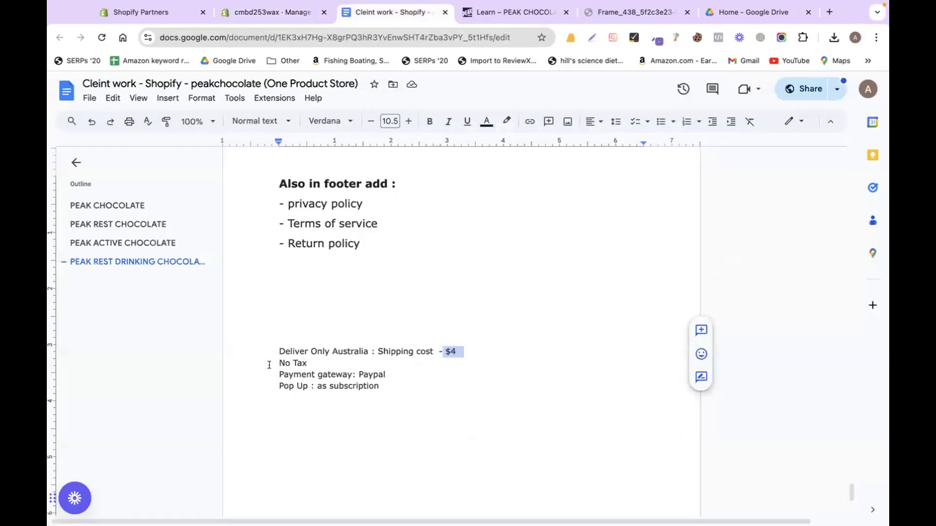
pyautogui.moveTo(269, 364); pyautogui.dragTo(315, 364)
pyautogui.click(254, 14)
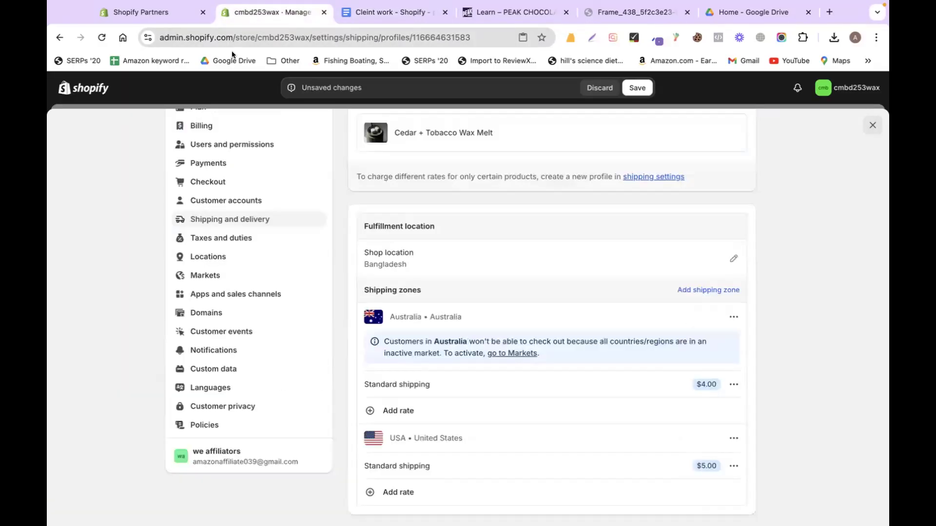
pyautogui.click(228, 241)
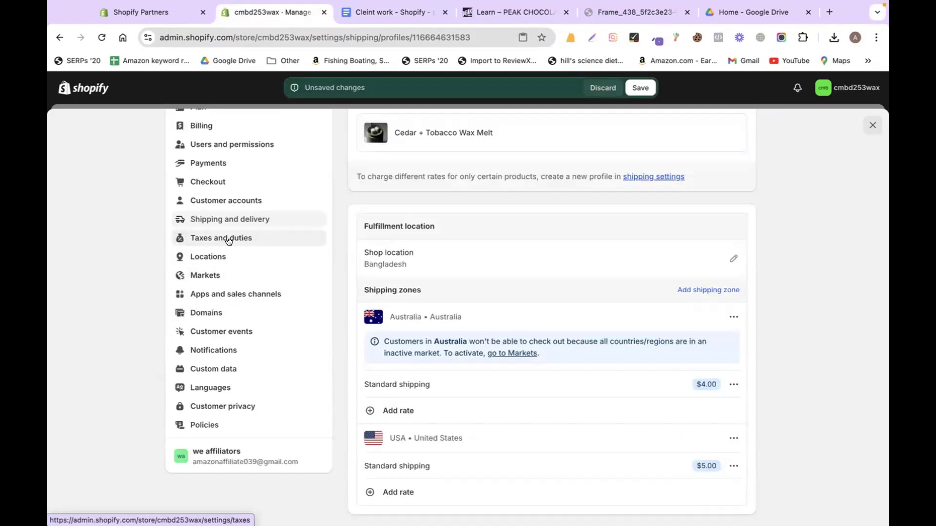
pyautogui.click(633, 89)
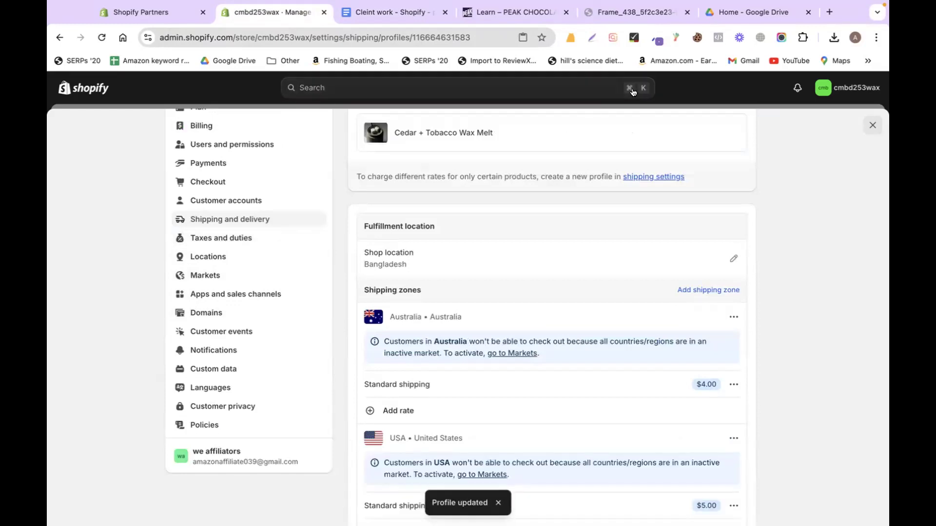
# Step: Open the Taxes and duties settings and examine the global options and Australia's regional tax settings
pyautogui.click(219, 239)
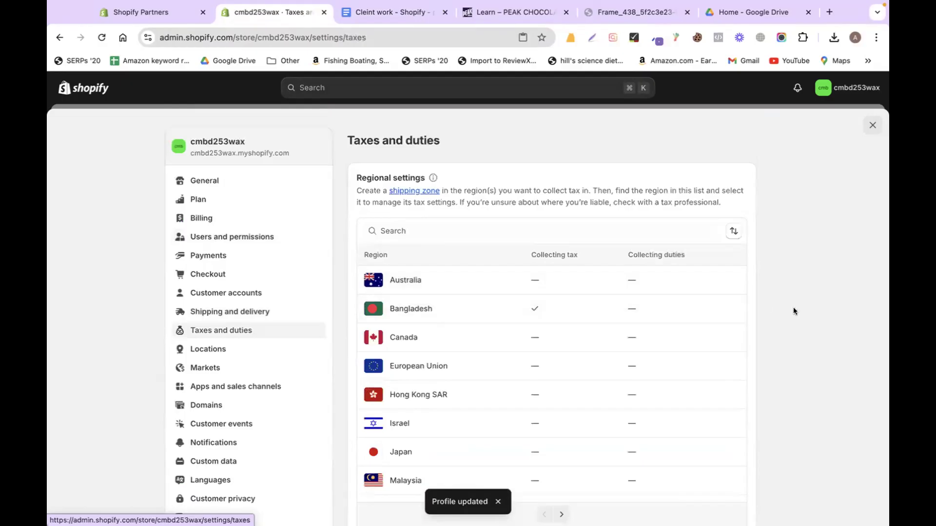
pyautogui.scroll(-6, 794, 309)
pyautogui.scroll(-6, 793, 311)
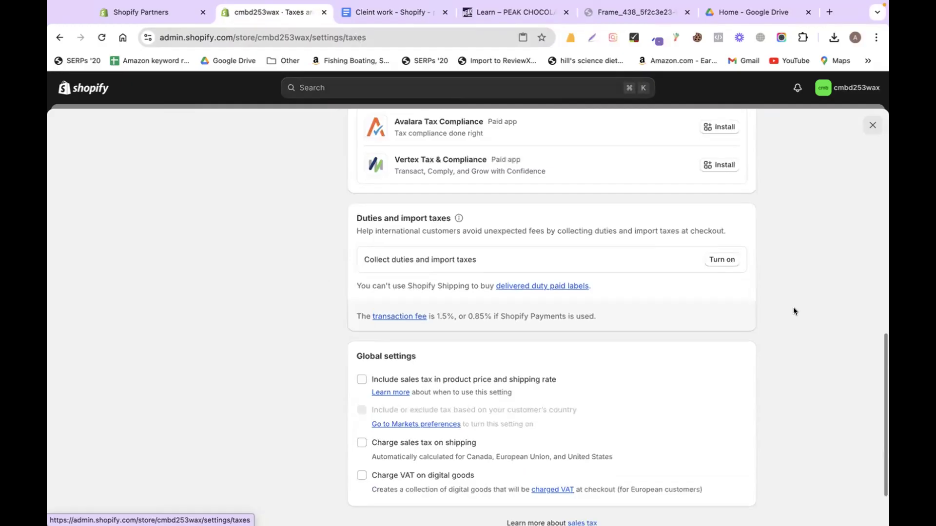
pyautogui.scroll(12, 793, 311)
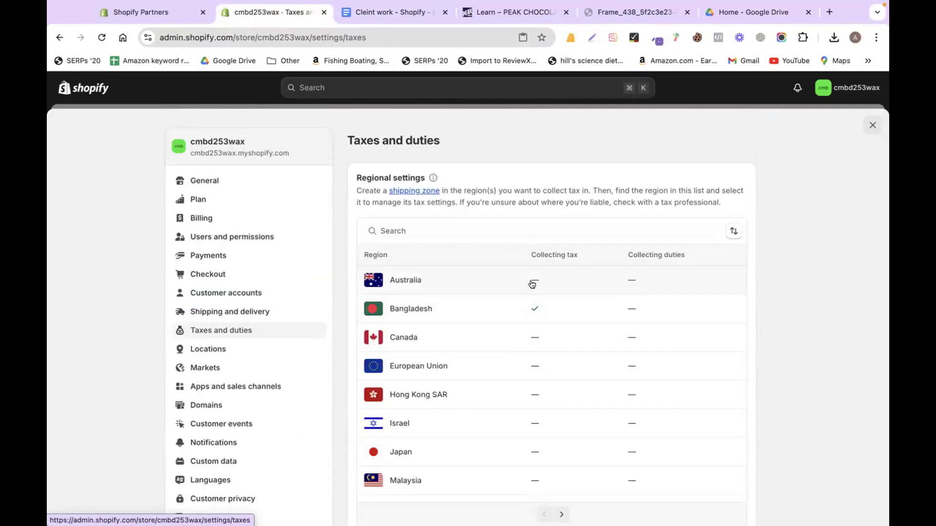
pyautogui.click(414, 280)
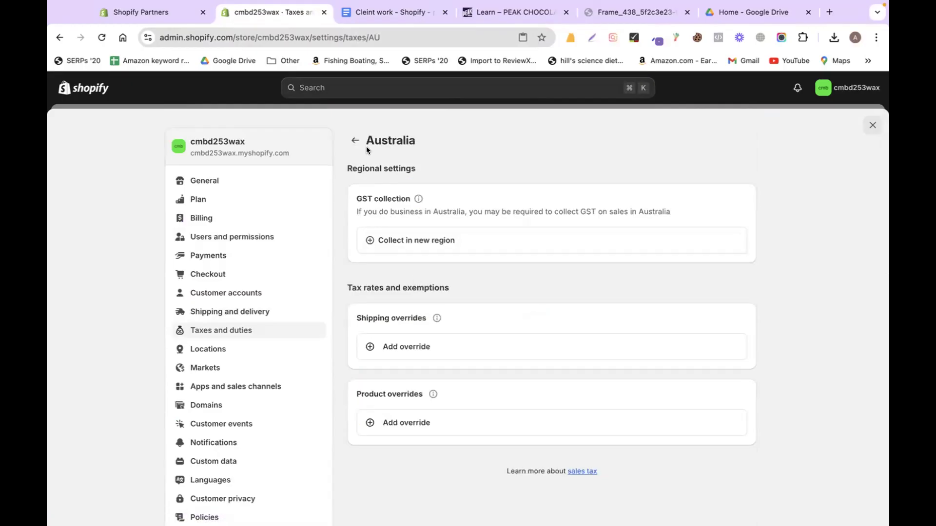
pyautogui.moveTo(368, 136); pyautogui.dragTo(404, 136)
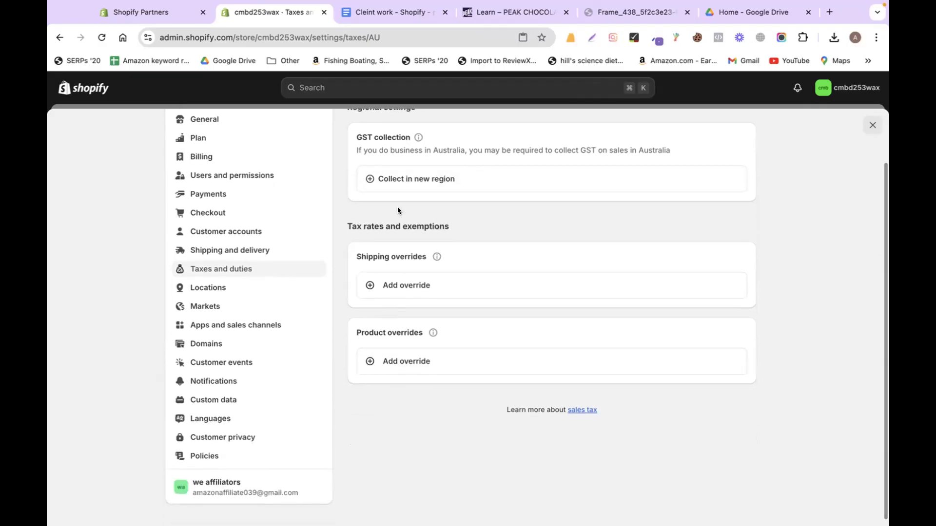
# Step: Examine the ABN number field in Australia's Collect GST form and dismiss the form without collecting GST
pyautogui.scroll(1, 405, 240)
pyautogui.scroll(1, 405, 235)
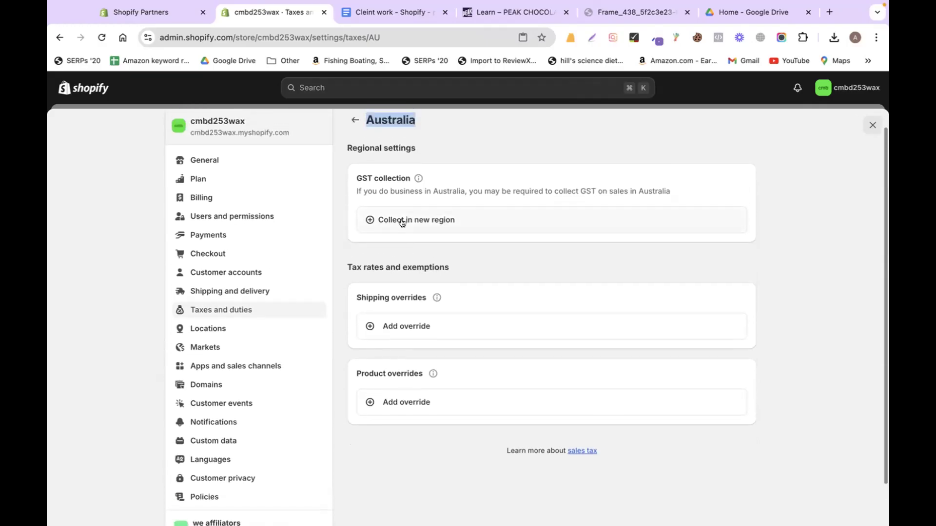
pyautogui.click(399, 217)
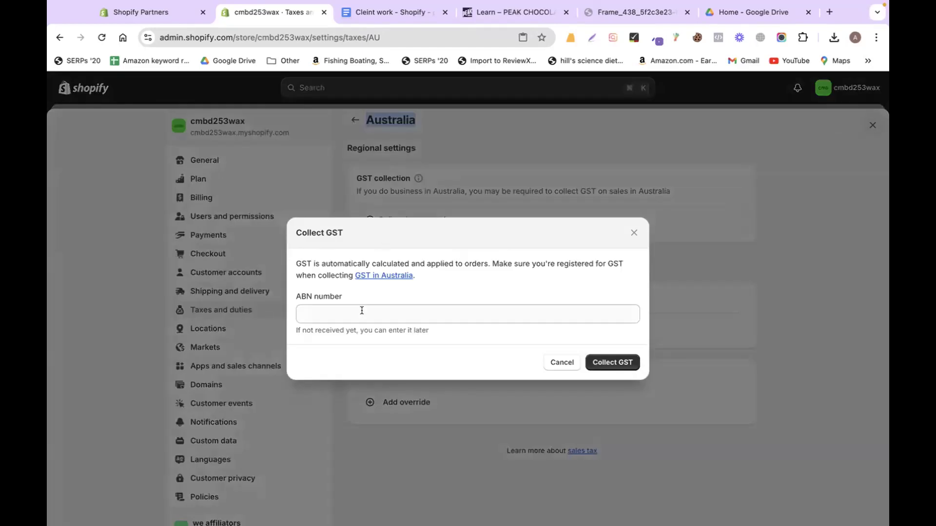
pyautogui.moveTo(291, 296); pyautogui.dragTo(330, 295)
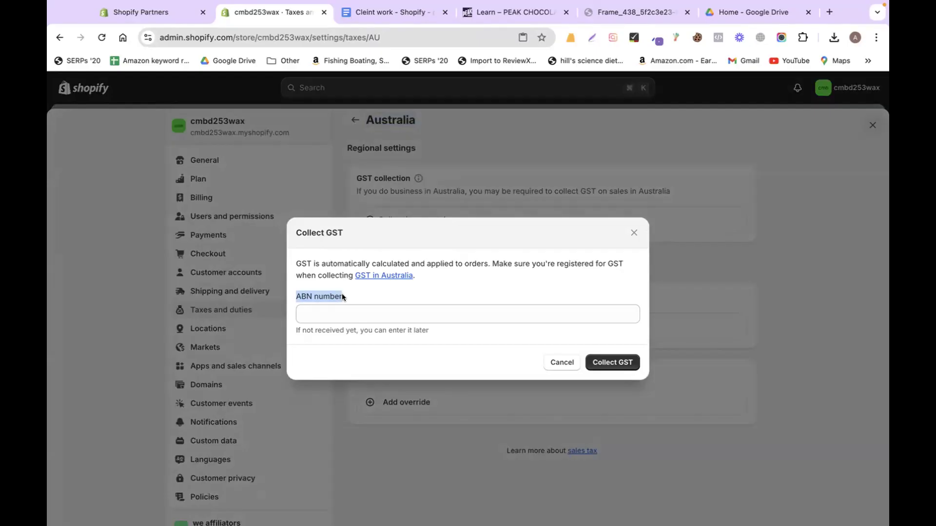
pyautogui.click(338, 315)
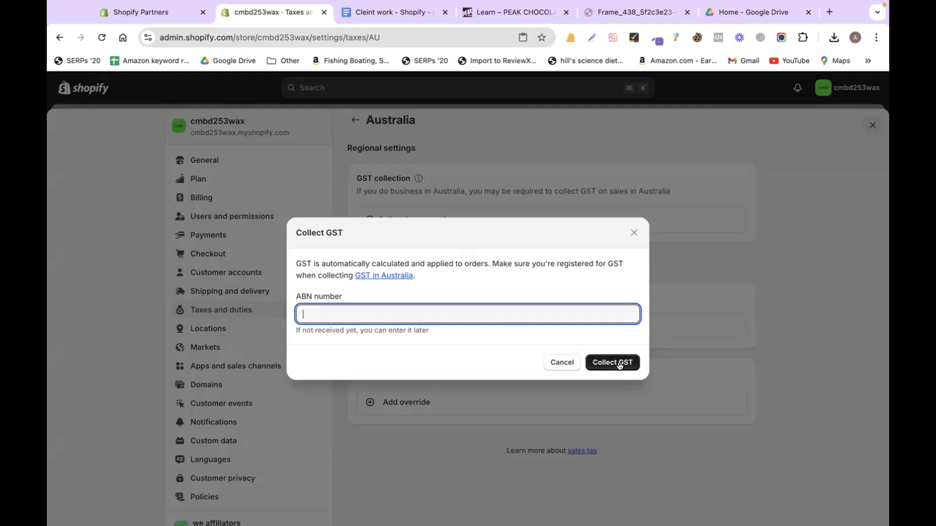
pyautogui.click(633, 234)
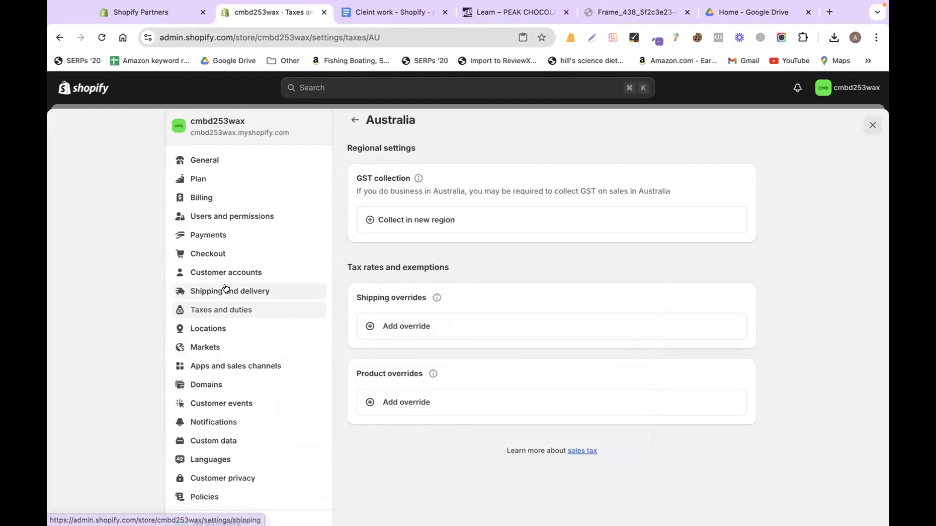
# Step: Open the store's Payments settings and check the required payment gateway in the client's Google Docs brief before returning to Shopify
pyautogui.click(217, 238)
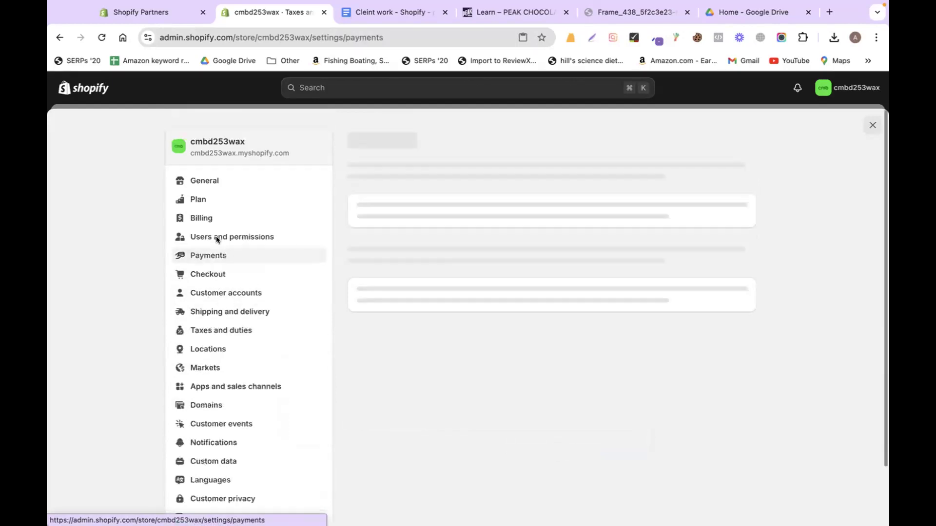
pyautogui.click(379, 14)
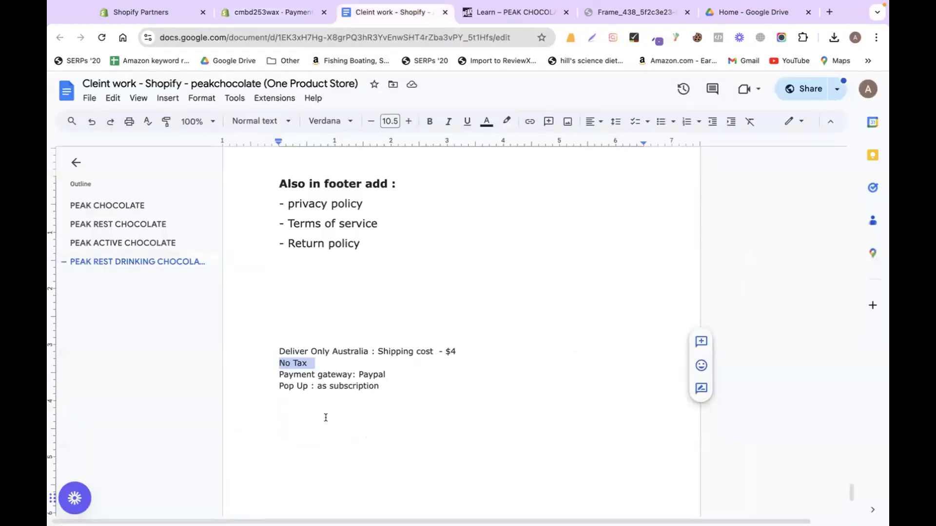
pyautogui.click(368, 373)
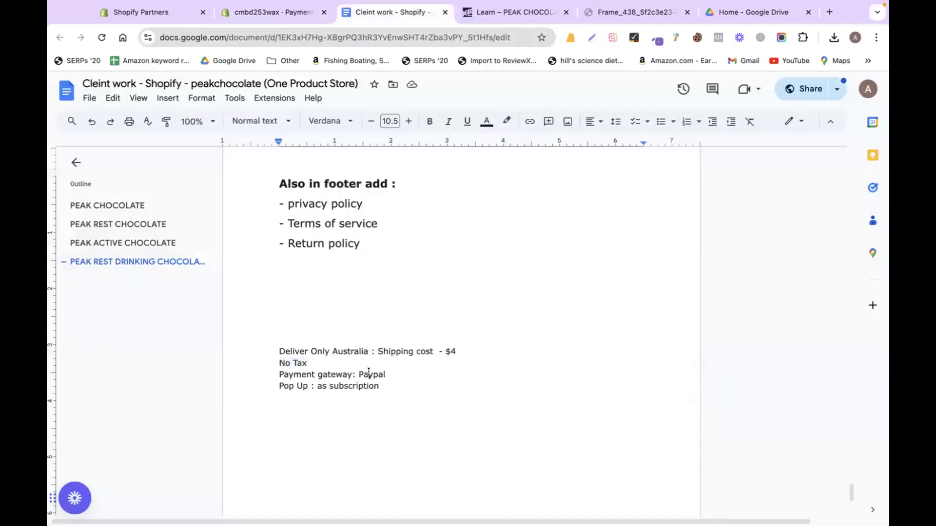
pyautogui.doubleClick(368, 373)
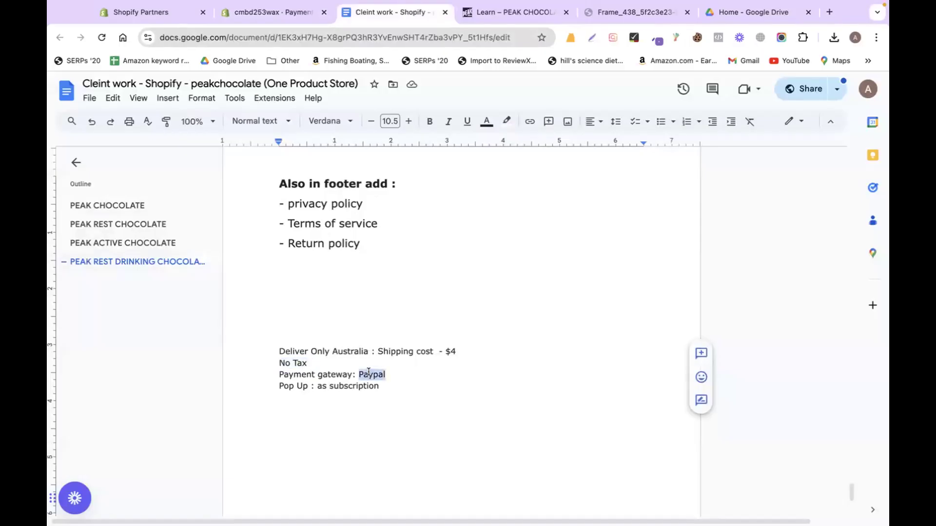
pyautogui.click(264, 15)
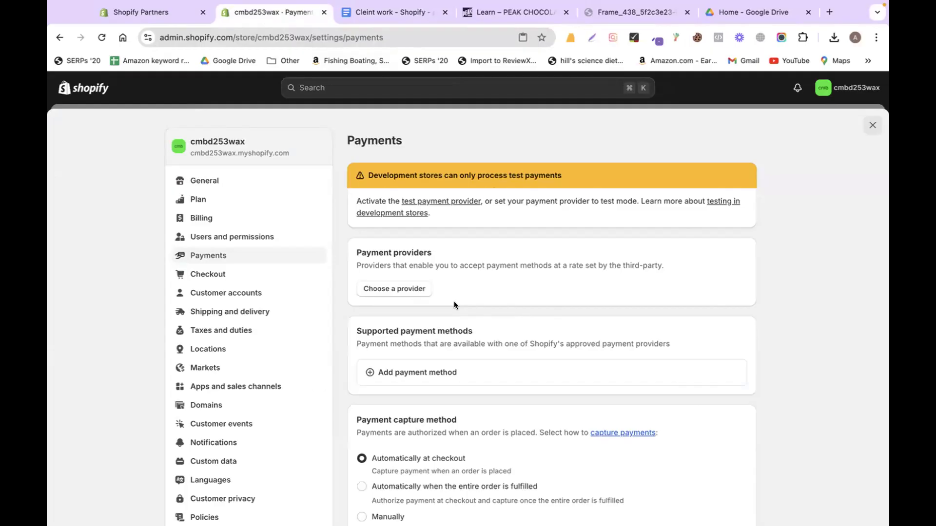
# Step: Open the third-party payment providers list and examine the available providers down to the end
pyautogui.click(415, 289)
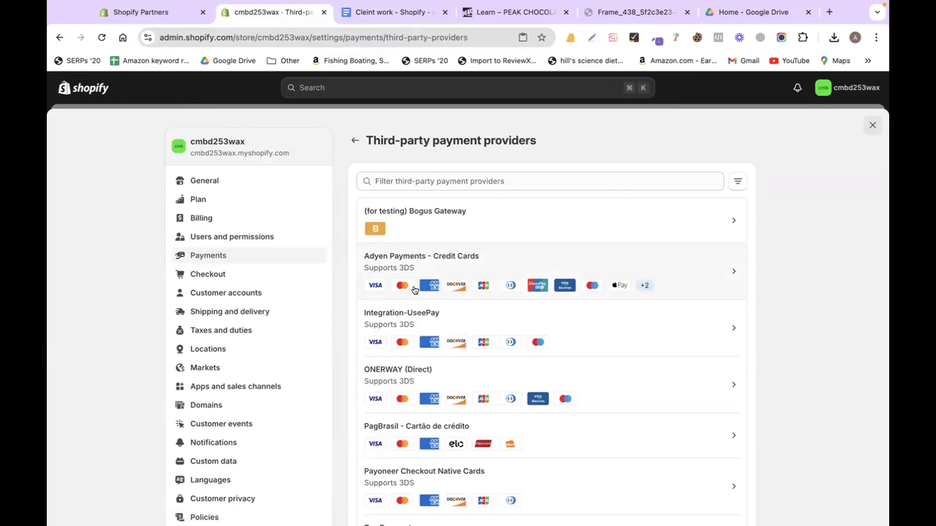
pyautogui.scroll(-3, 433, 330)
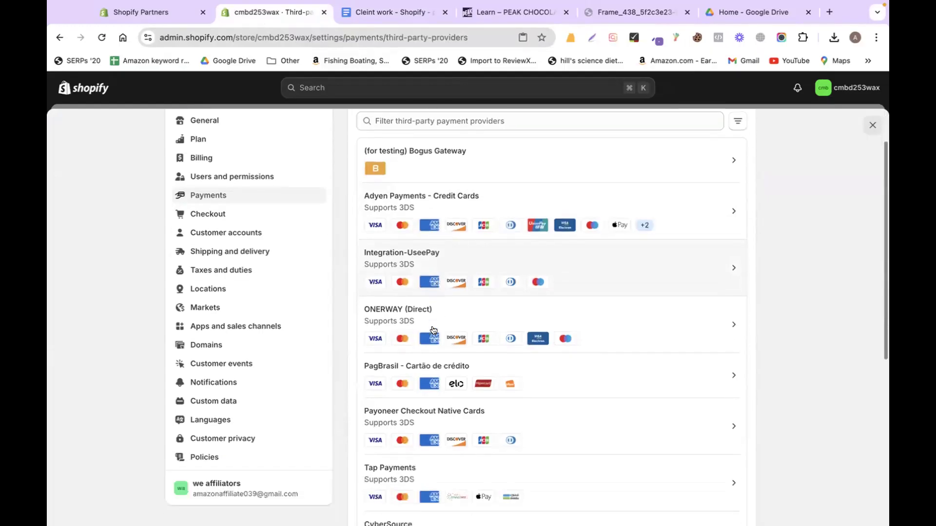
pyautogui.scroll(-3, 433, 330)
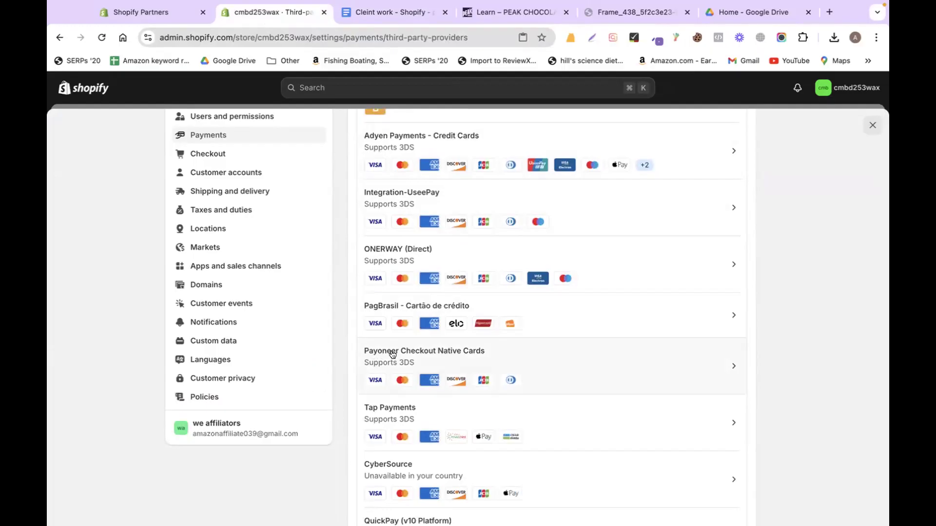
pyautogui.scroll(-10, 393, 354)
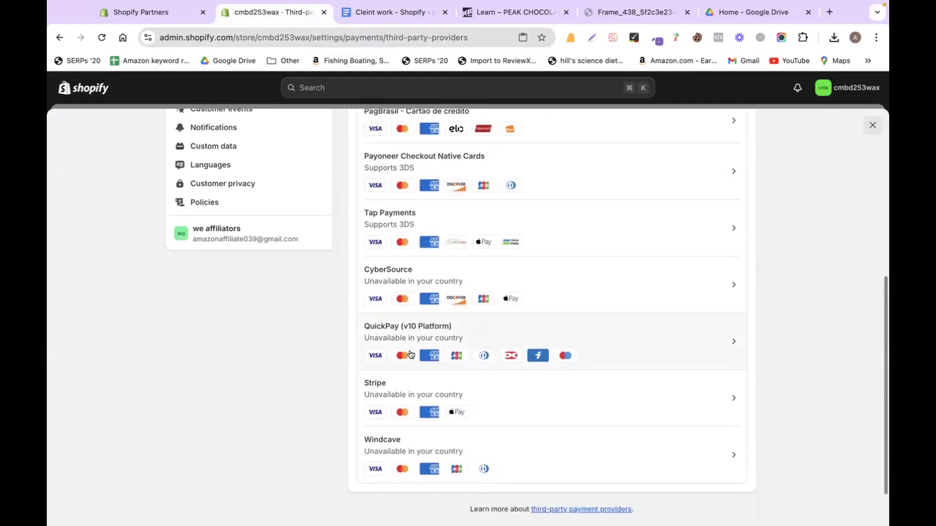
pyautogui.scroll(-3, 409, 354)
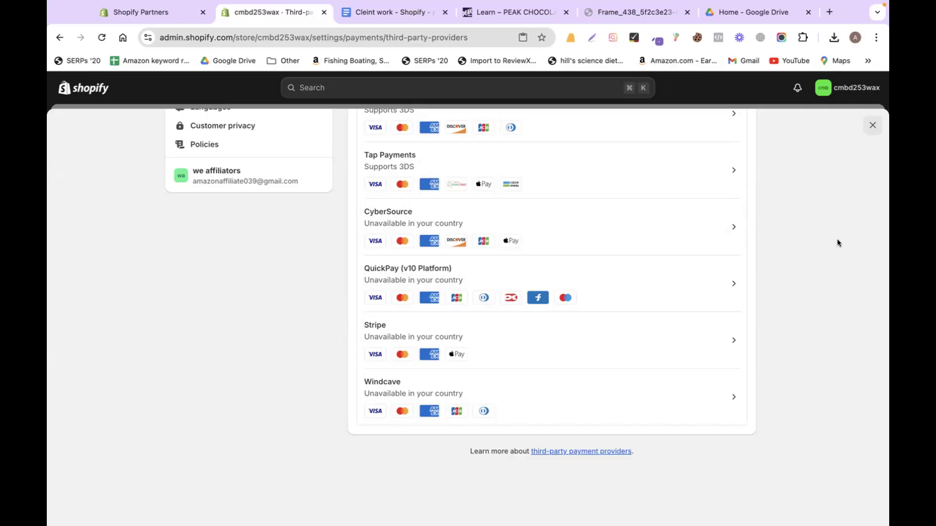
# Step: Examine the email address form on Stripe's connection page and return to the third-party provider list
pyautogui.click(630, 336)
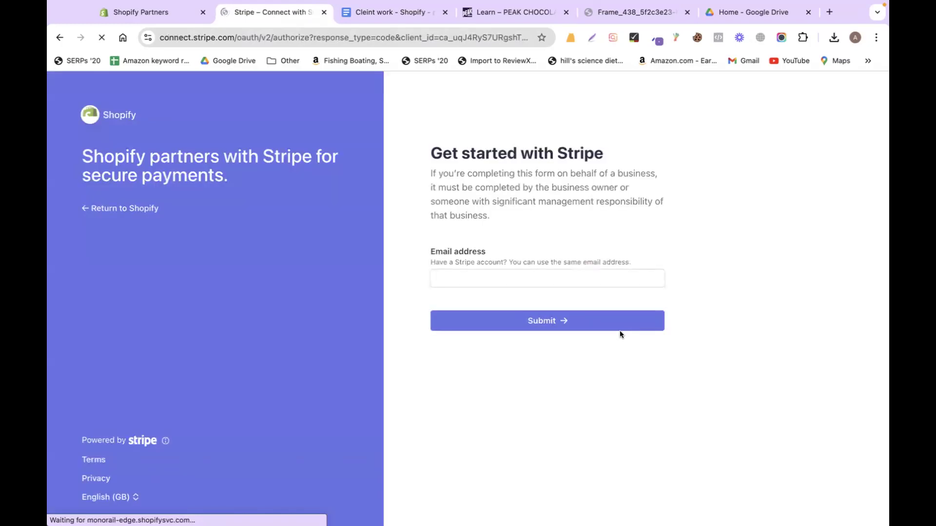
pyautogui.click(535, 278)
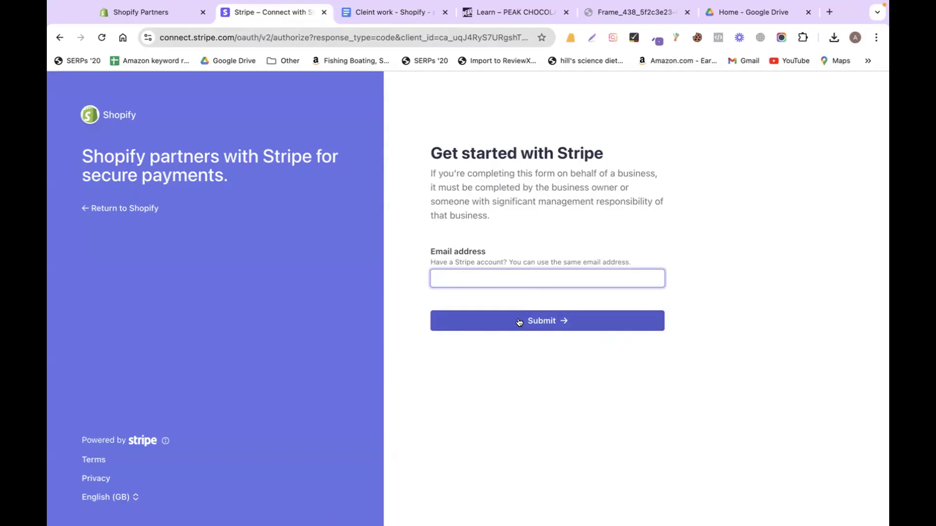
pyautogui.click(146, 13)
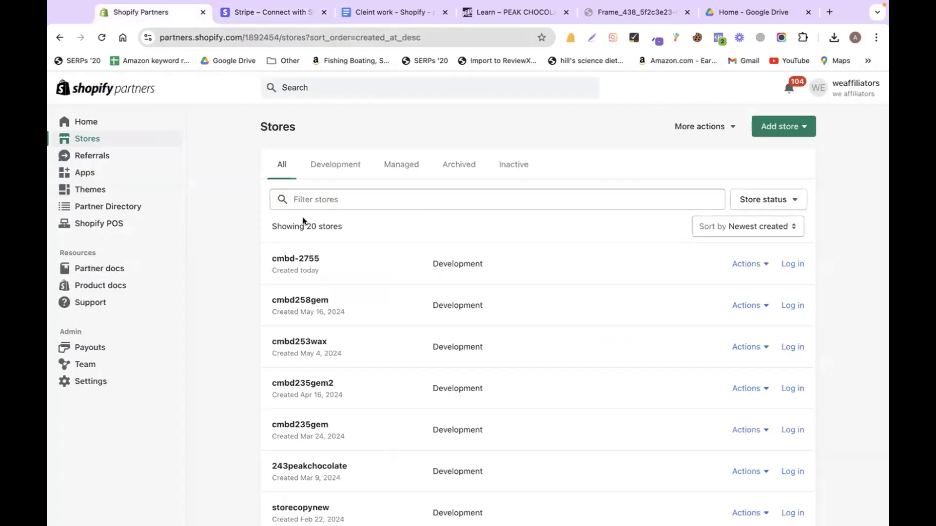
pyautogui.click(257, 14)
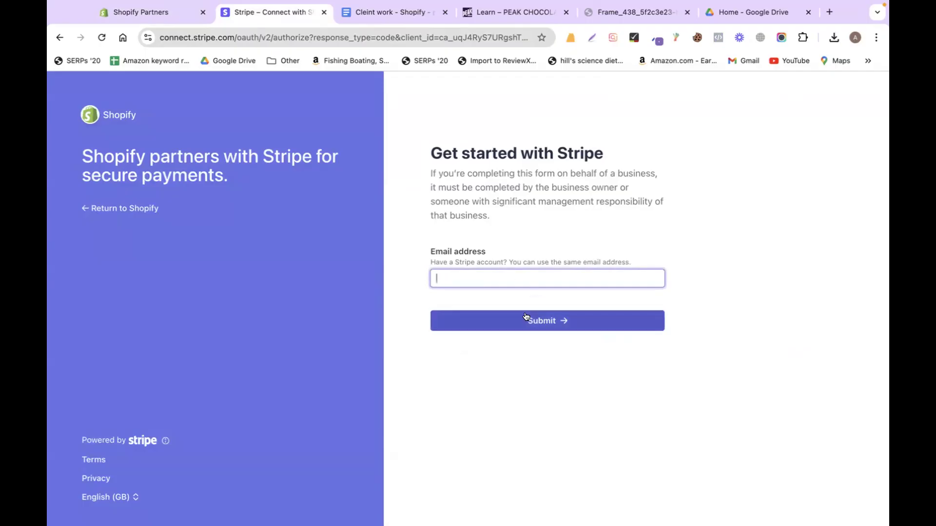
pyautogui.click(60, 38)
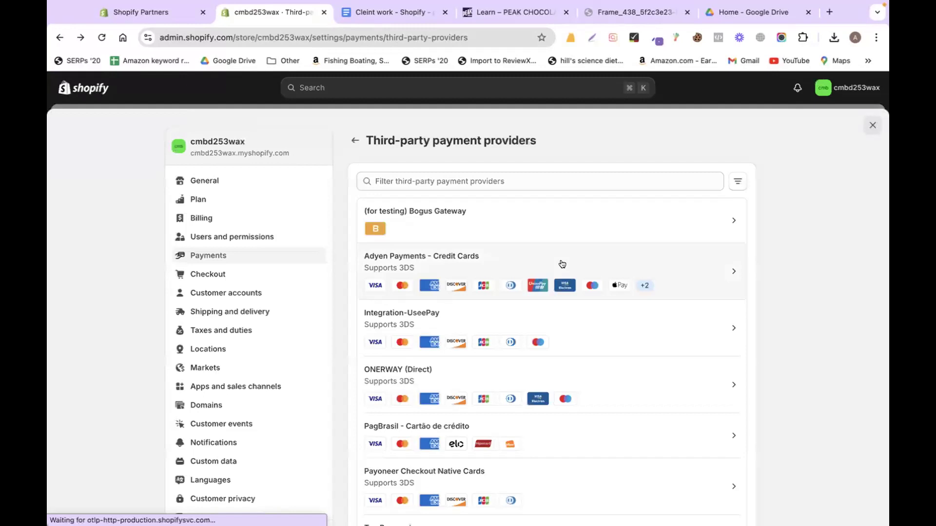
# Step: Return to the Payments settings and open the page for adding a supported payment method
pyautogui.click(218, 255)
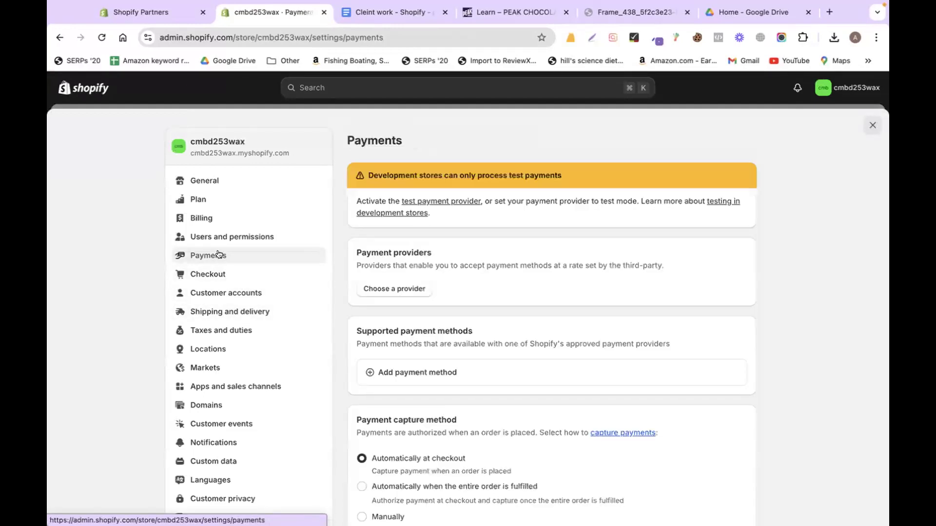
pyautogui.scroll(-1, 778, 366)
pyautogui.scroll(-3, 777, 361)
pyautogui.scroll(2, 396, 190)
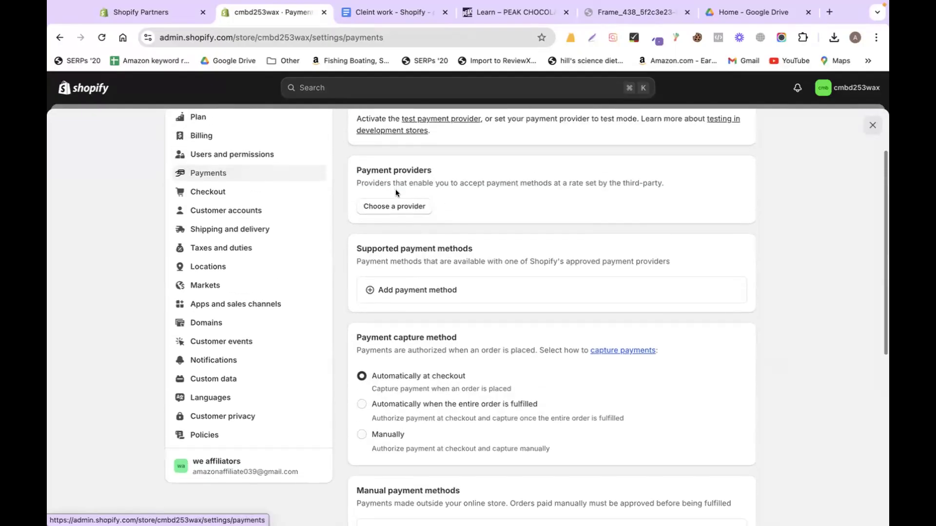
pyautogui.click(499, 290)
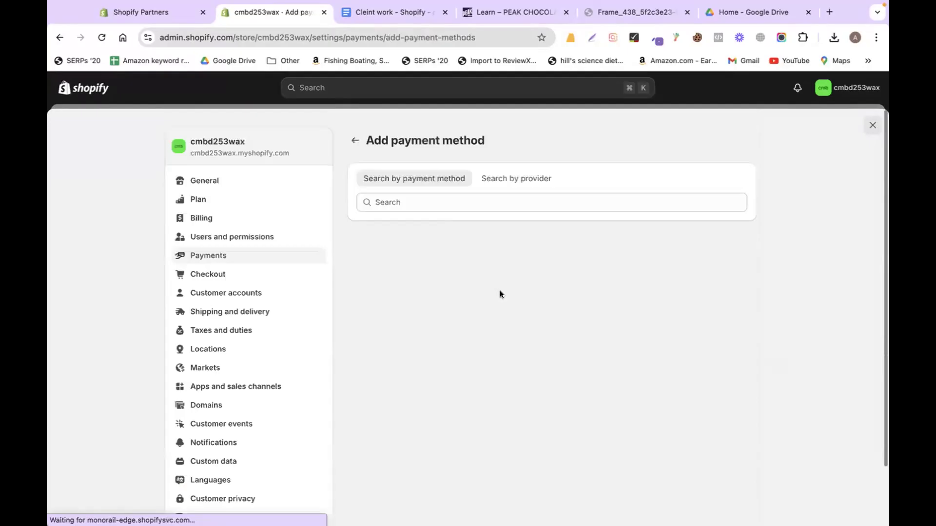
# Step: Search the payment methods for "pa" and choose RuPay to show the providers that offer it
pyautogui.click(427, 204)
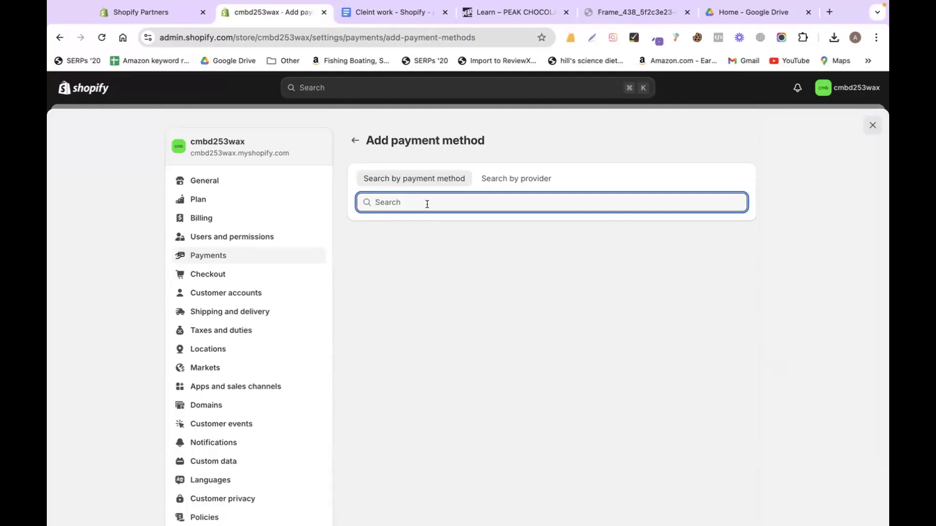
pyautogui.write('pa')
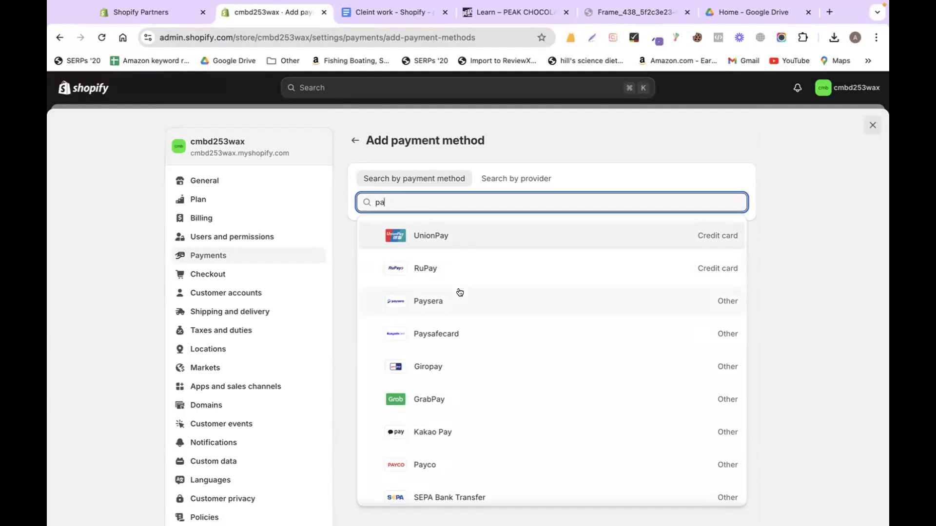
pyautogui.scroll(-1, 472, 323)
pyautogui.scroll(-15, 472, 322)
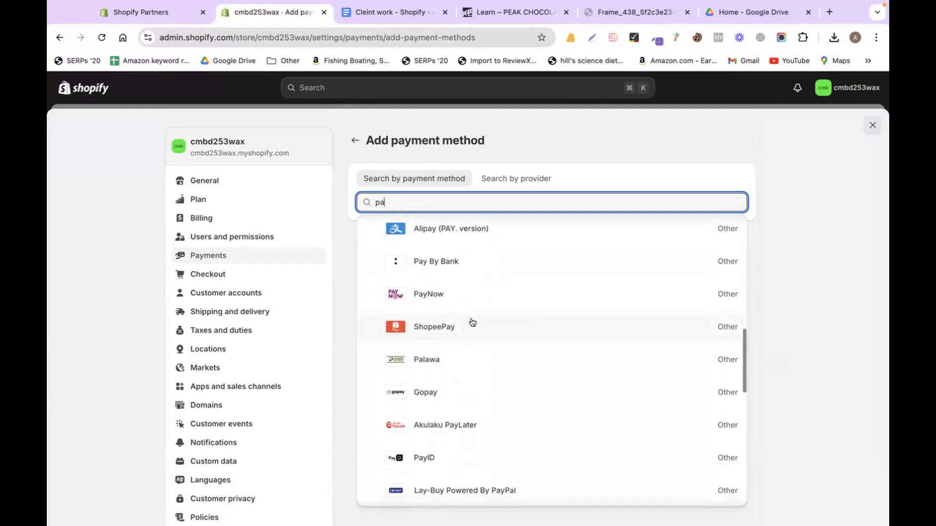
pyautogui.scroll(-4, 472, 322)
pyautogui.scroll(20, 472, 322)
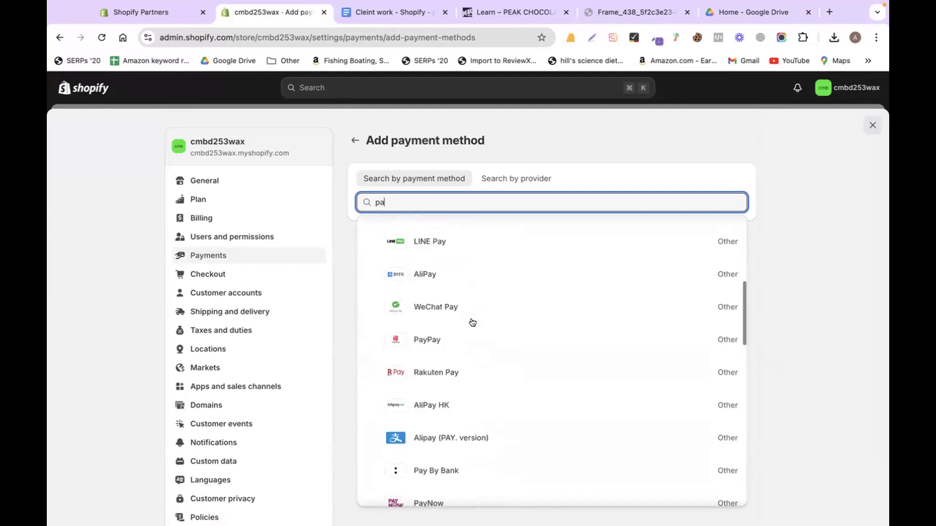
pyautogui.click(431, 271)
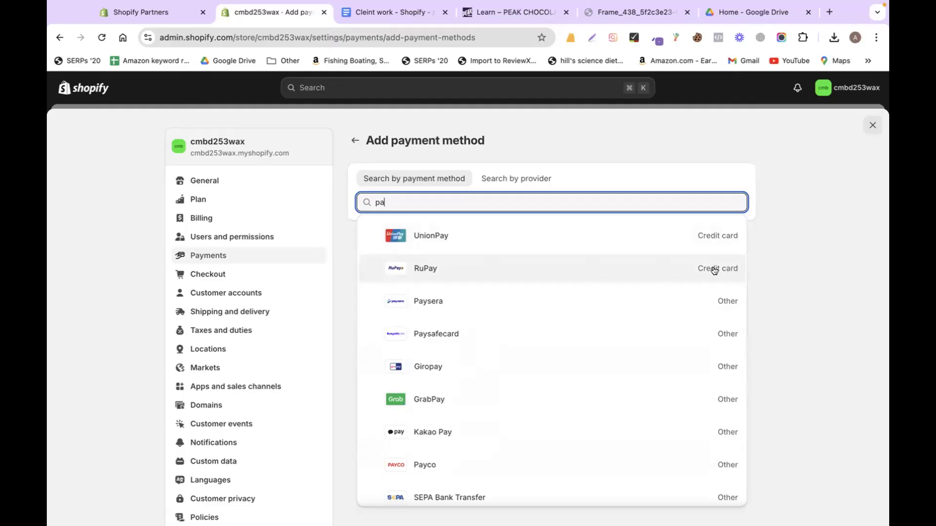
pyautogui.click(803, 254)
pyautogui.click(439, 199)
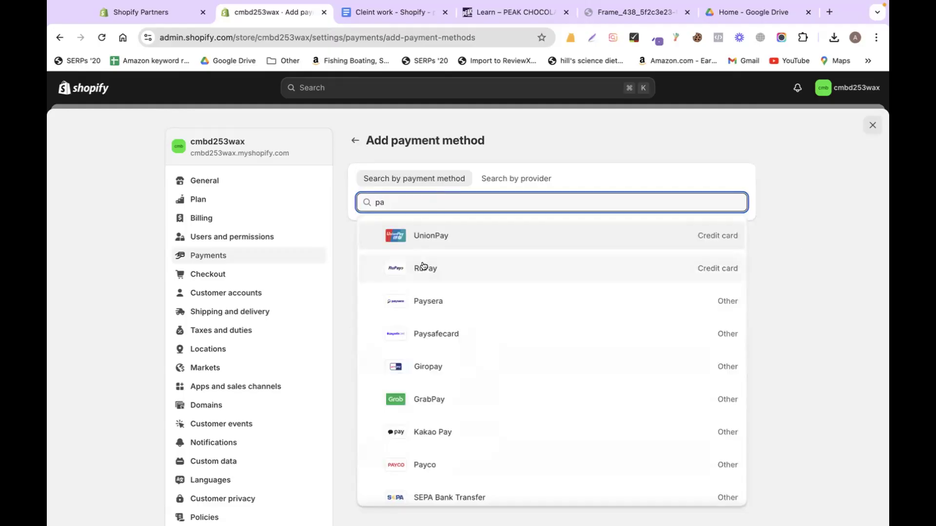
pyautogui.click(792, 218)
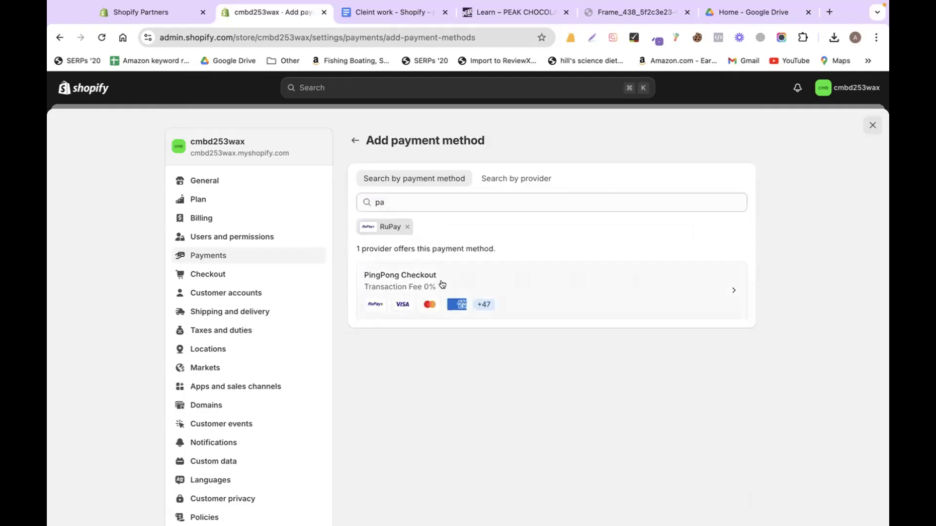
# Step: Install the PingPong Checkout app for the store and examine the email and username fields of its account login form
pyautogui.click(583, 284)
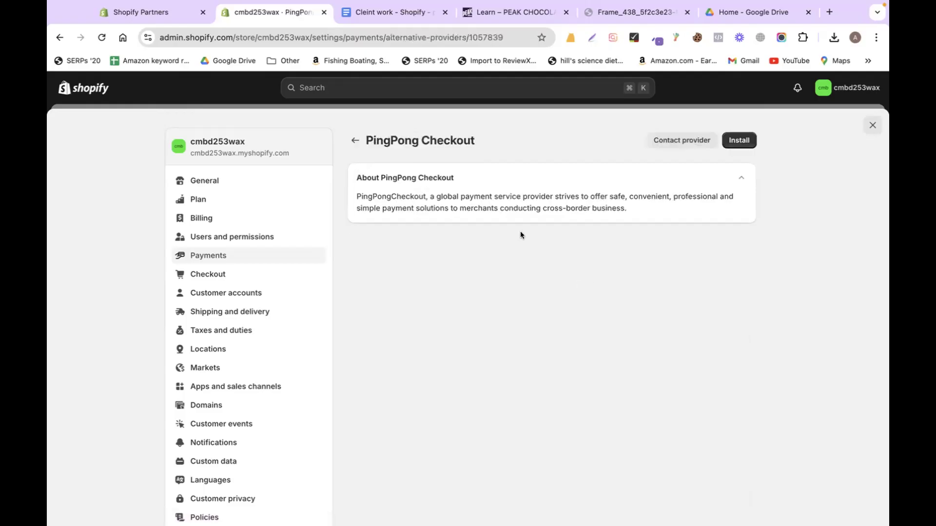
pyautogui.click(741, 143)
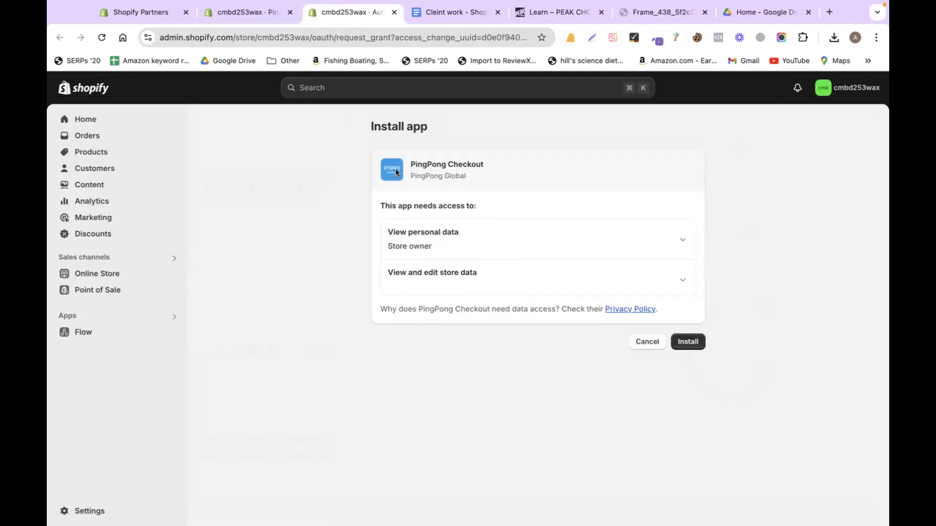
pyautogui.click(692, 345)
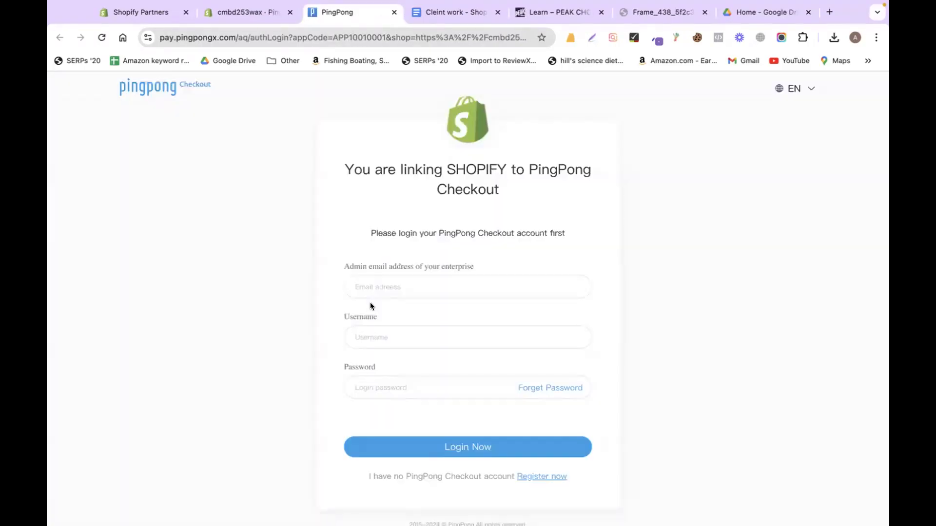
pyautogui.click(403, 285)
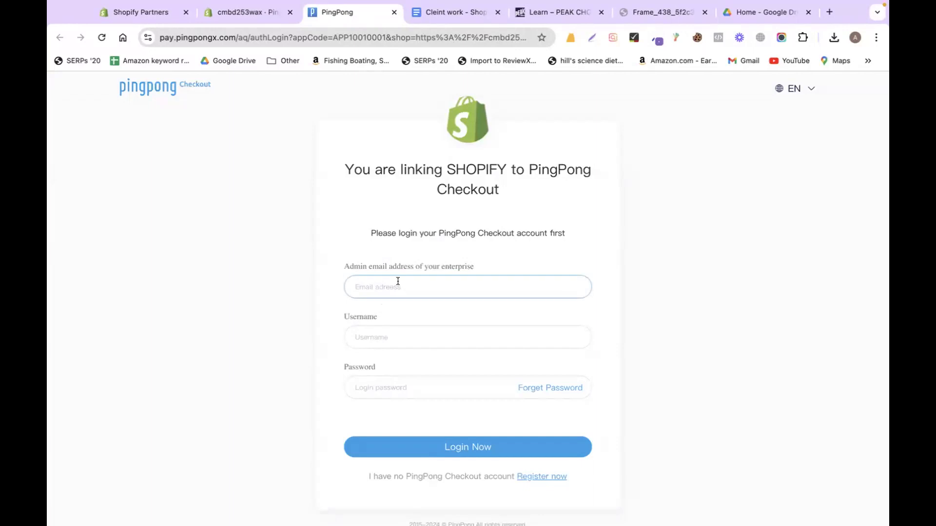
pyautogui.click(388, 329)
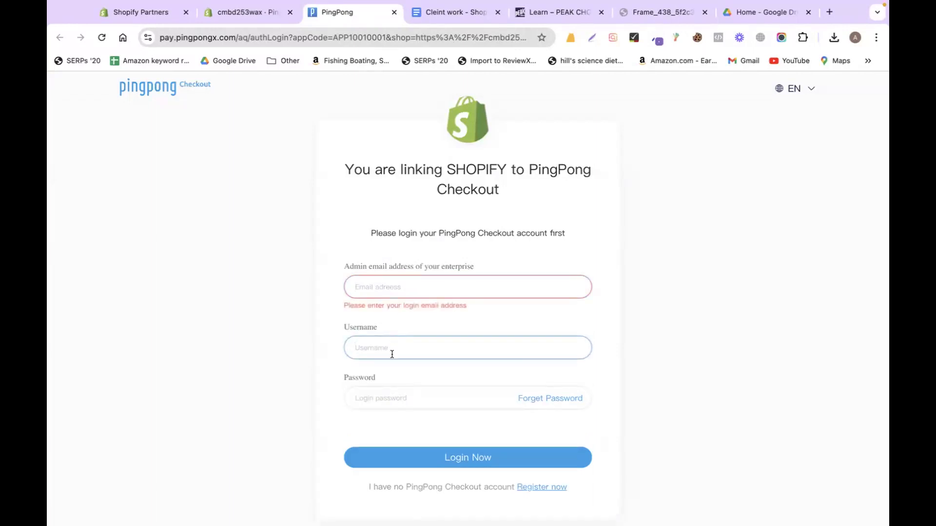
# Step: Look at the password field of the PingPong Checkout login form, then return to the store's Payments settings and close them
pyautogui.click(378, 396)
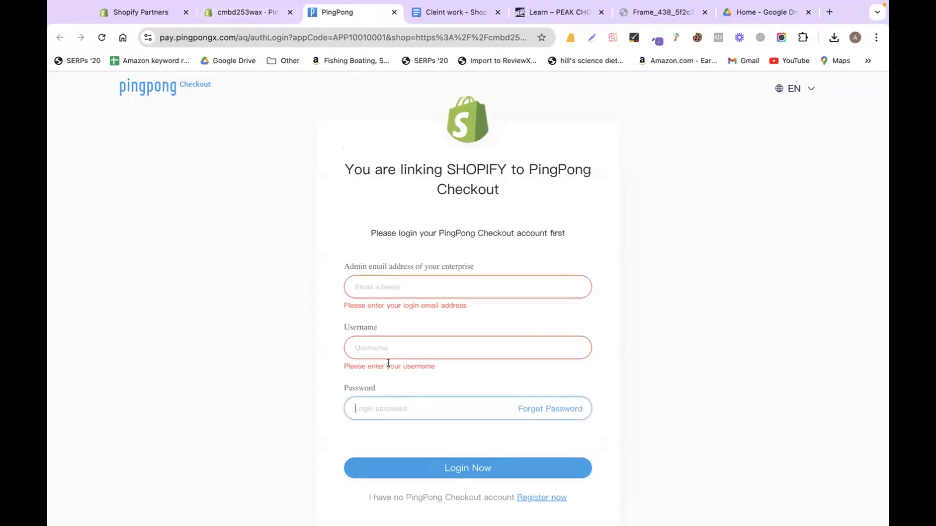
pyautogui.click(232, 10)
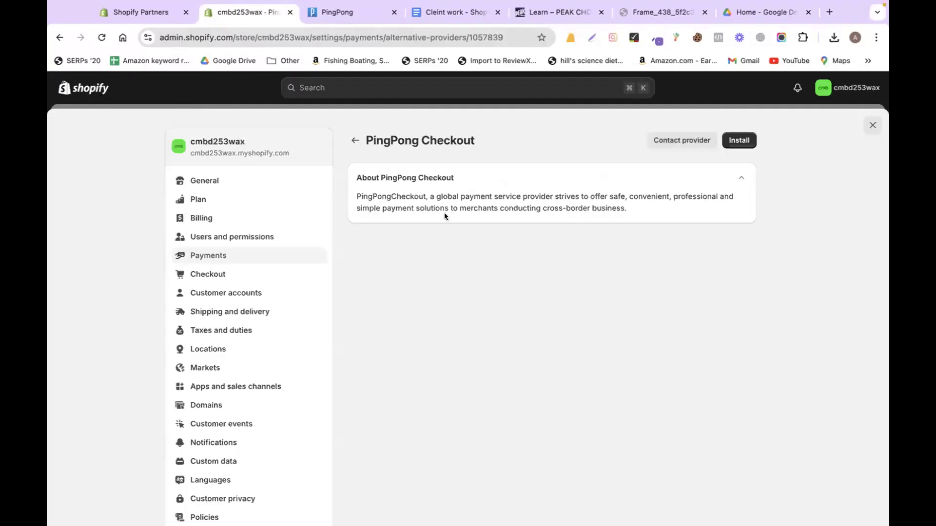
pyautogui.click(355, 141)
pyautogui.click(355, 141)
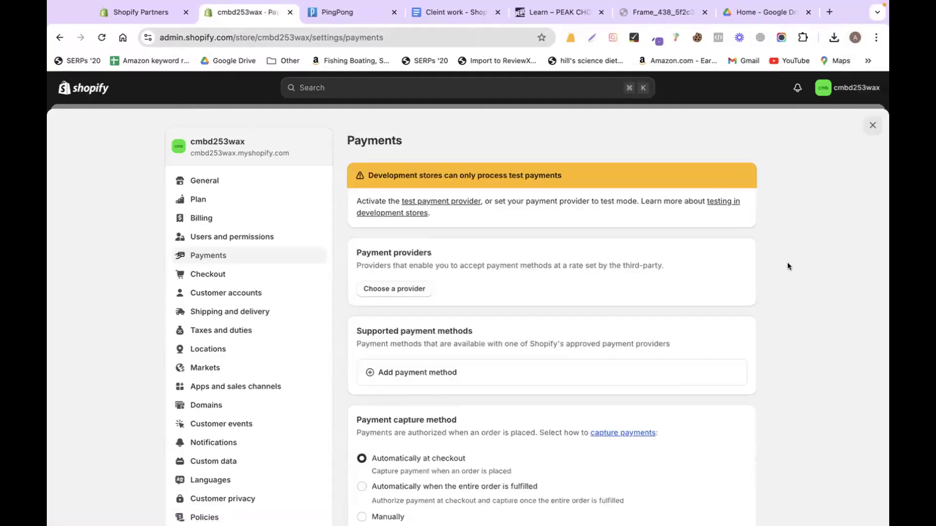
pyautogui.scroll(-3, 787, 266)
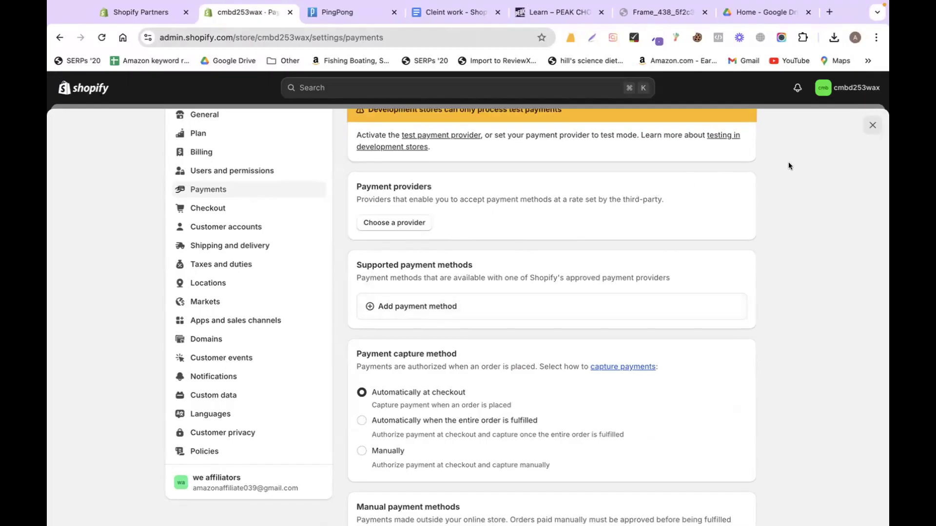
pyautogui.click(872, 125)
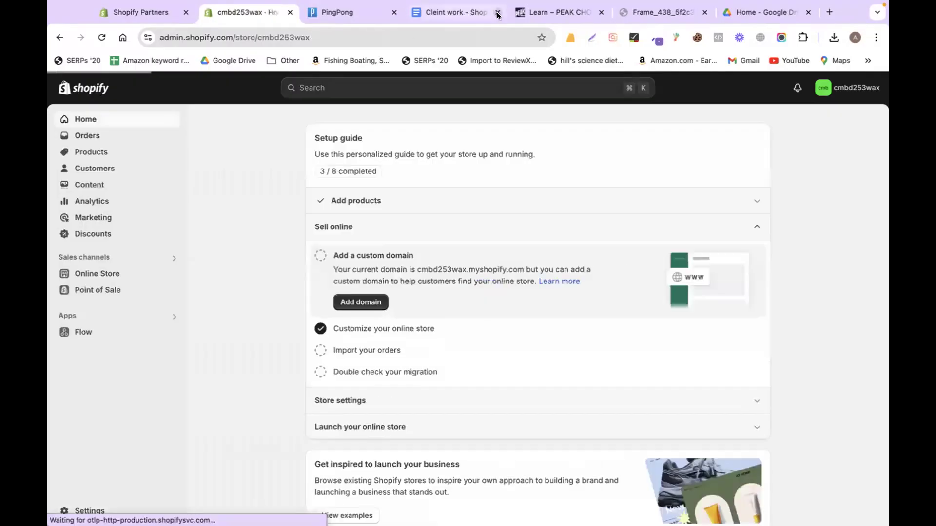
# Step: Review the subscription pop-up requirement in the client's brief and return to the store admin
pyautogui.click(465, 12)
pyautogui.click(380, 411)
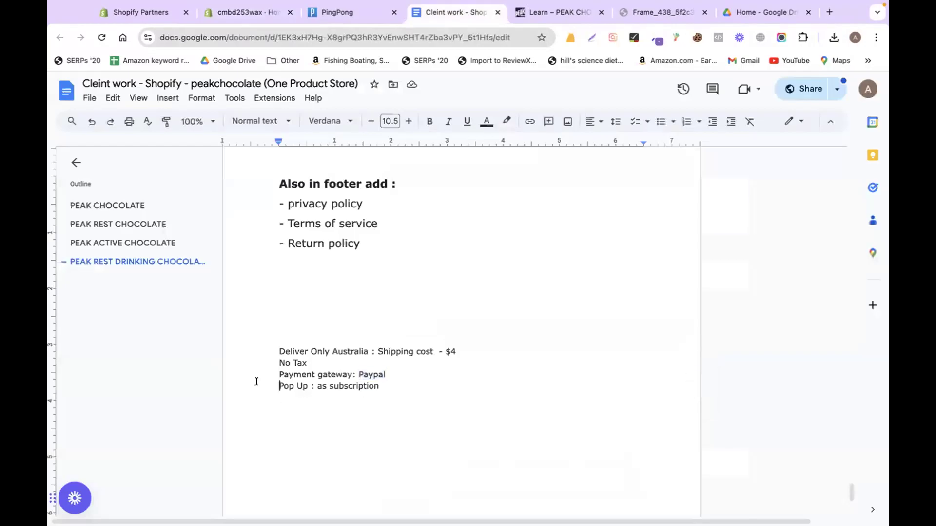
pyautogui.moveTo(254, 383); pyautogui.dragTo(464, 382)
pyautogui.click(249, 14)
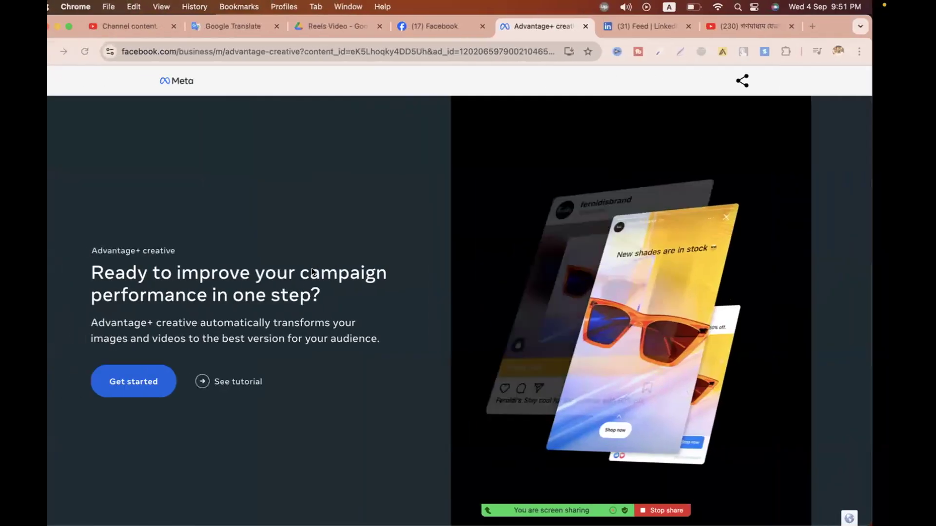
# Step: Switch to the class schedule spreadsheet and remove "pagefly +" from the batch 253 topic list in cell H5
pyautogui.hotkey('ctrl', 'Right')
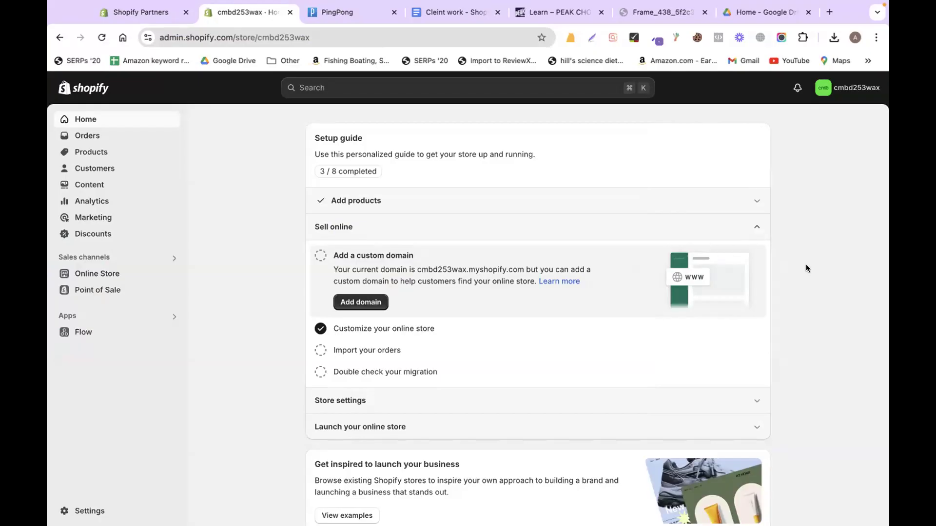
pyautogui.hotkey('ctrl', 'Left')
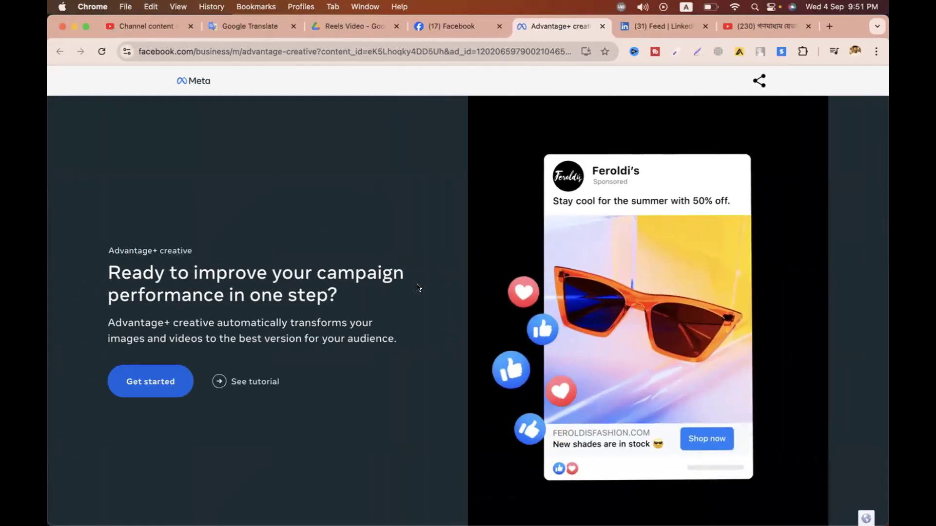
pyautogui.hotkey('ctrl', 'Left')
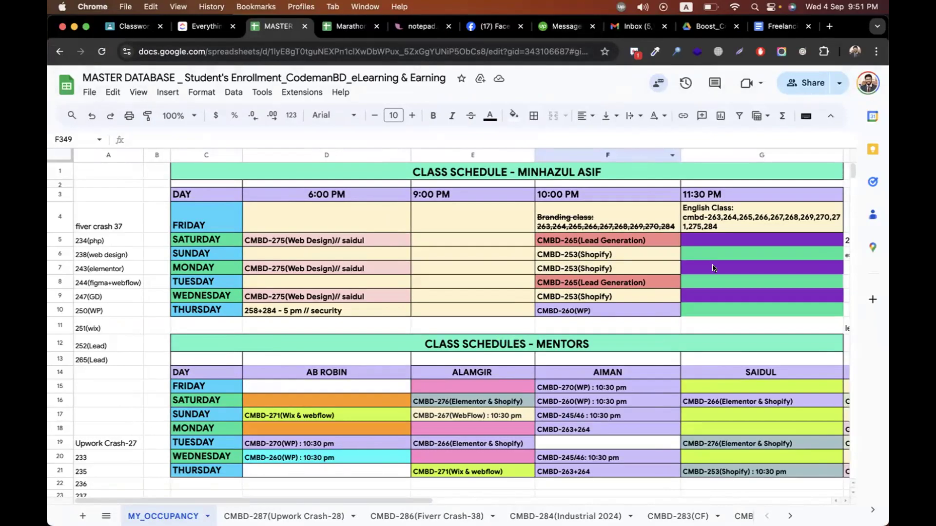
pyautogui.hscroll(10, 711, 267)
pyautogui.click(424, 241)
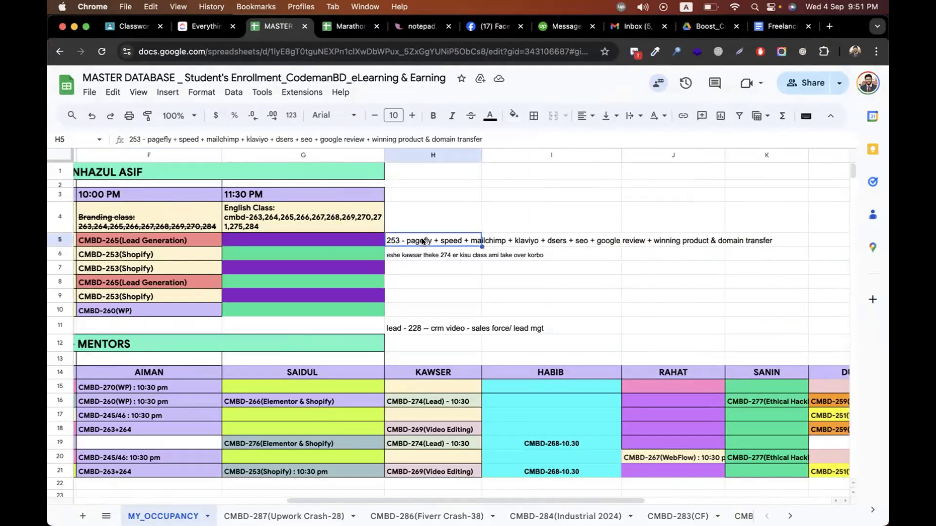
pyautogui.doubleClick(423, 241)
pyautogui.doubleClick(415, 239)
pyautogui.click(437, 239)
pyautogui.press('BackSpace')
pyautogui.press('BackSpace')
pyautogui.press('BackSpace')
pyautogui.press('BackSpace')
pyautogui.press('BackSpace')
pyautogui.press('BackSpace')
pyautogui.press('BackSpace')
pyautogui.press('BackSpace')
pyautogui.press('BackSpace')
pyautogui.press('BackSpace')
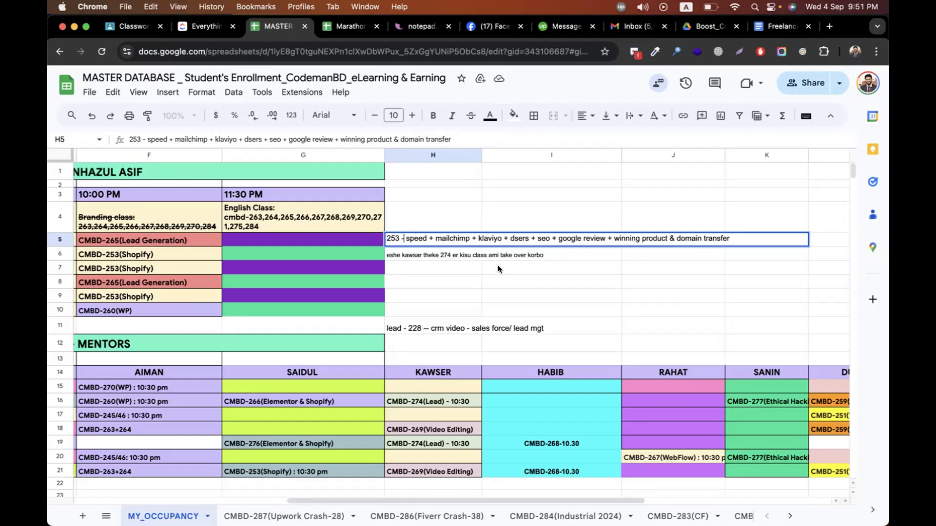
# Step: Return to the Shopify admin and open the Home page in the PageFly Page Builder editor
pyautogui.hotkey('ctrl', 'Right')
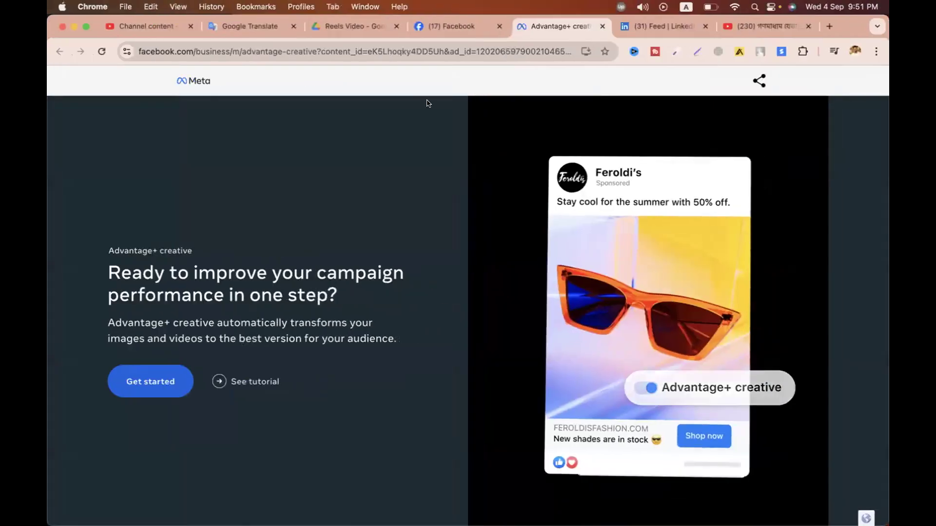
pyautogui.hotkey('ctrl', 'Right')
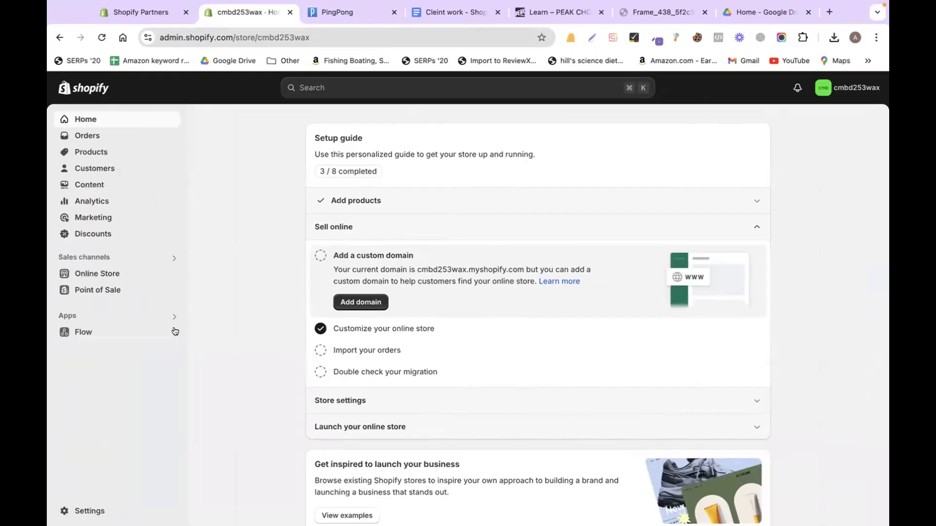
pyautogui.click(148, 318)
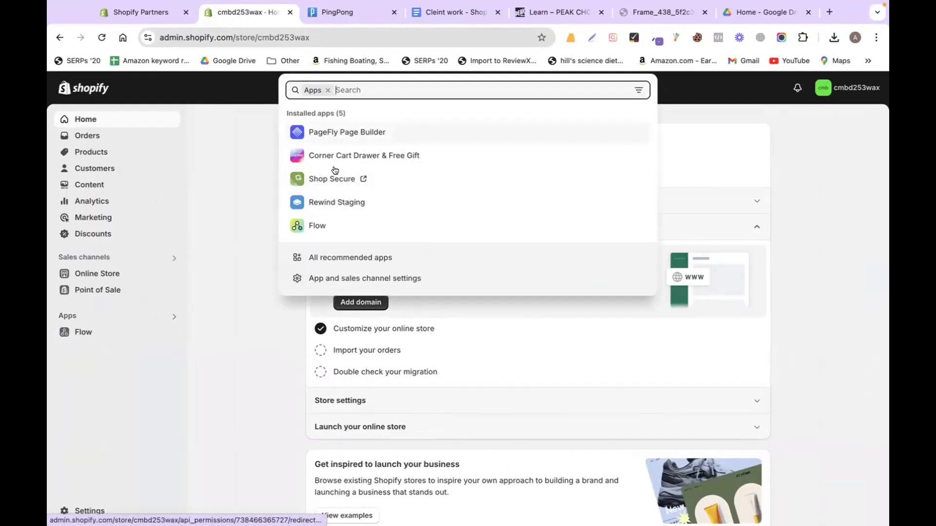
pyautogui.click(326, 135)
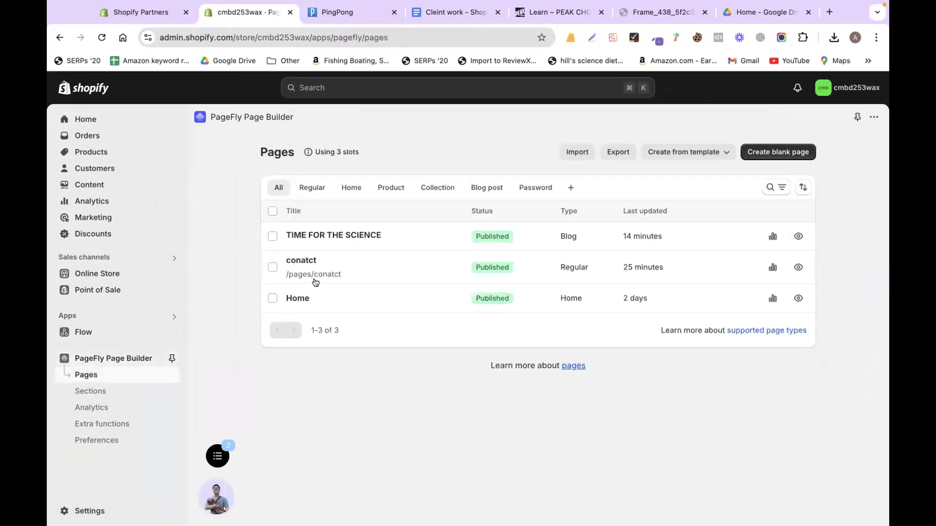
pyautogui.click(307, 301)
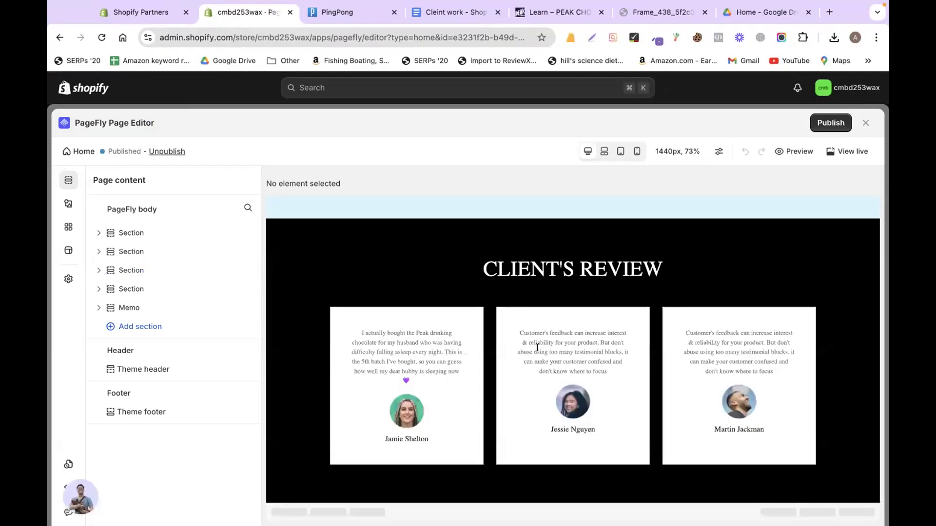
pyautogui.click(66, 204)
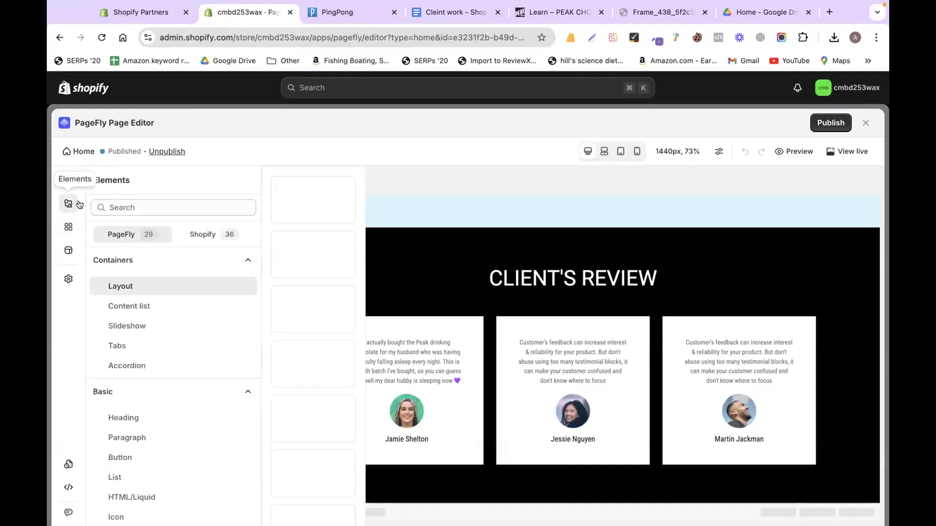
pyautogui.moveTo(419, 507); pyautogui.dragTo(350, 463)
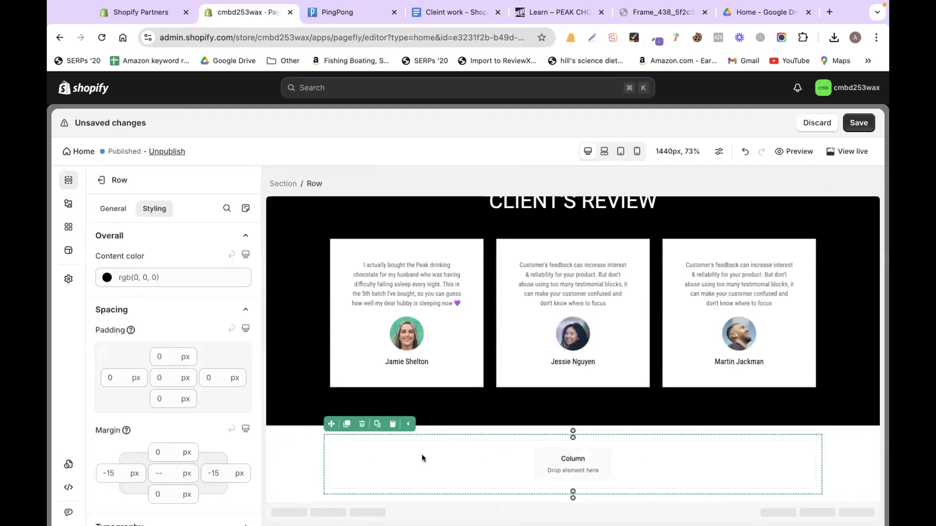
pyautogui.click(355, 426)
pyautogui.click(321, 455)
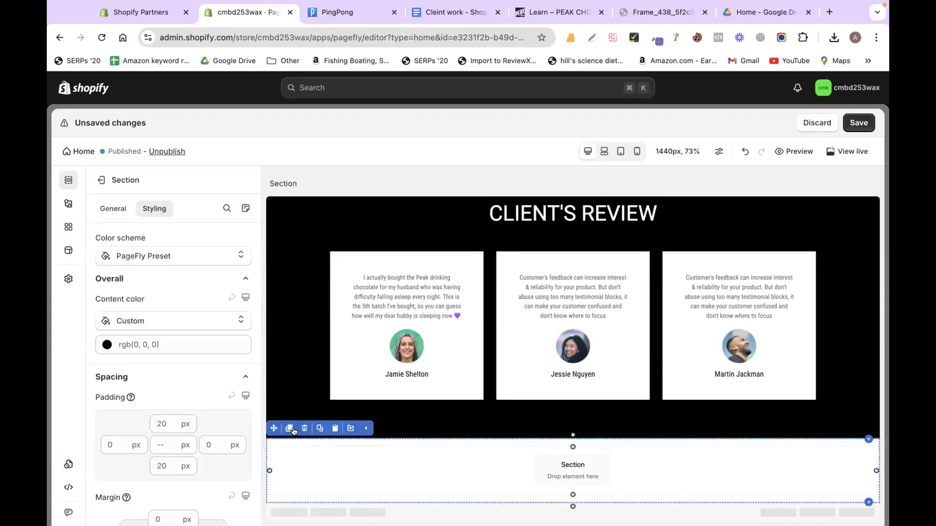
pyautogui.click(293, 430)
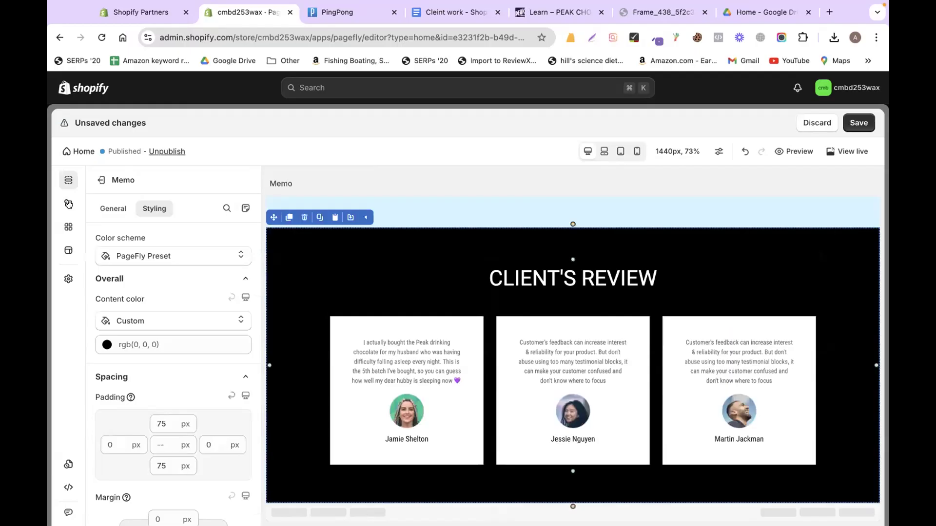
# Step: Add a two-column 1/2 + 1/2 layout below the CLIENT'S REVIEW section
pyautogui.click(68, 203)
pyautogui.moveTo(314, 259); pyautogui.dragTo(343, 502)
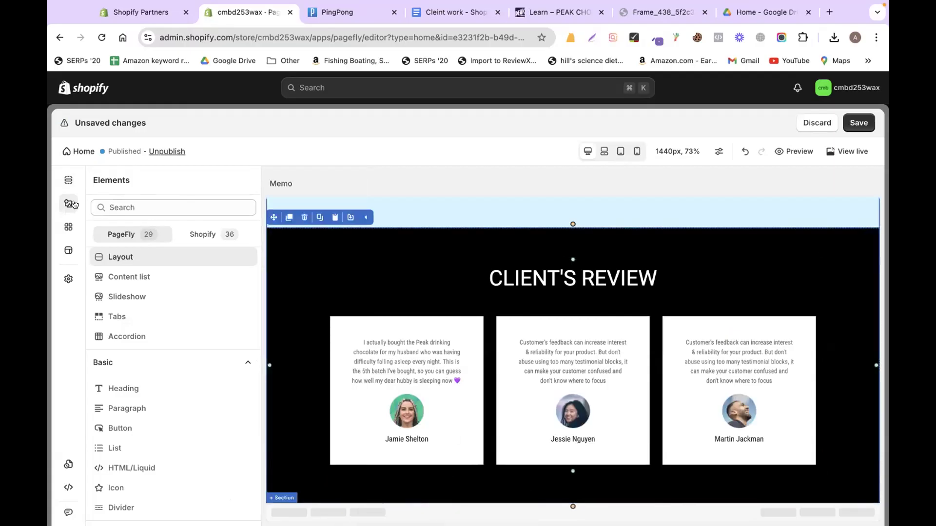
pyautogui.scroll(1, 144, 284)
pyautogui.click(144, 285)
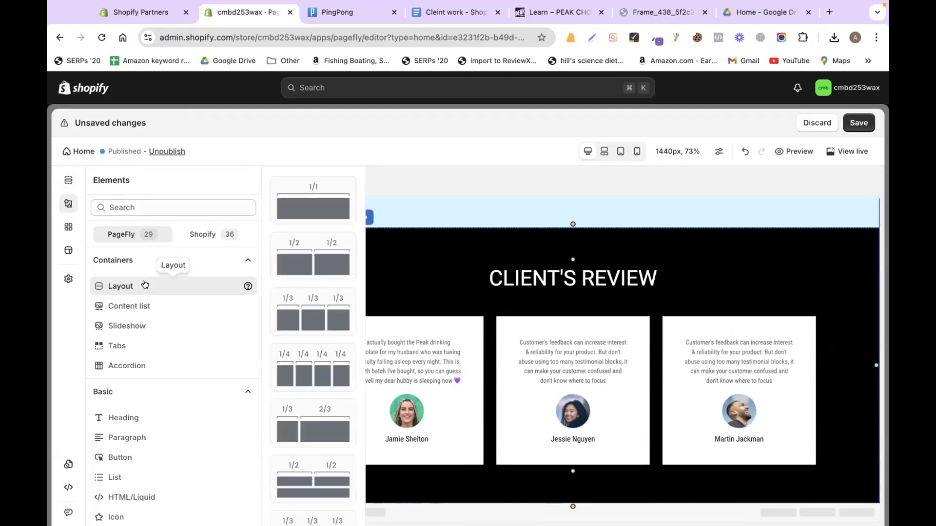
pyautogui.moveTo(307, 252); pyautogui.dragTo(401, 502)
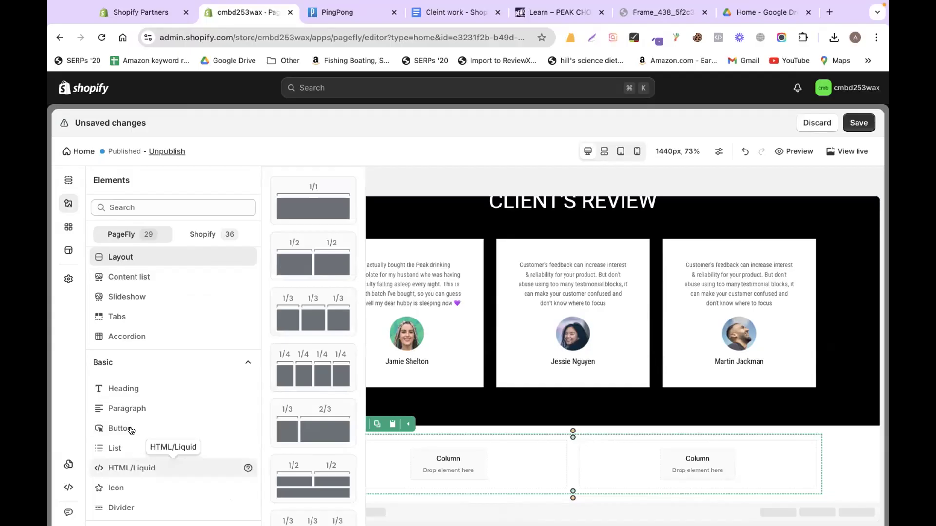
# Step: Place an image element in the first column of the new two-column row
pyautogui.scroll(-3, 130, 430)
pyautogui.scroll(-2, 128, 448)
pyautogui.moveTo(312, 207); pyautogui.dragTo(394, 454)
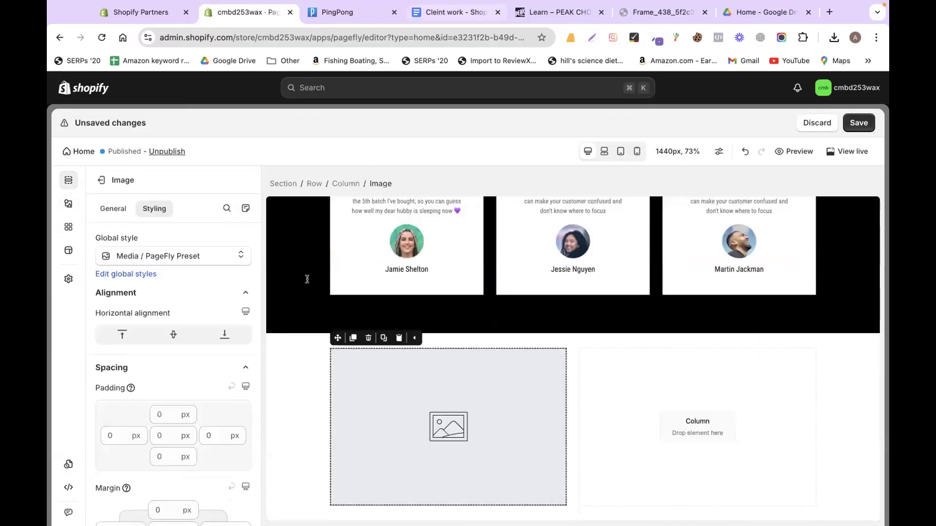
# Step: Capture the Peak Chocolate logo from the client's brief with Lightshot and save it in Downloads as peak13
pyautogui.click(456, 13)
pyautogui.scroll(20, 307, 279)
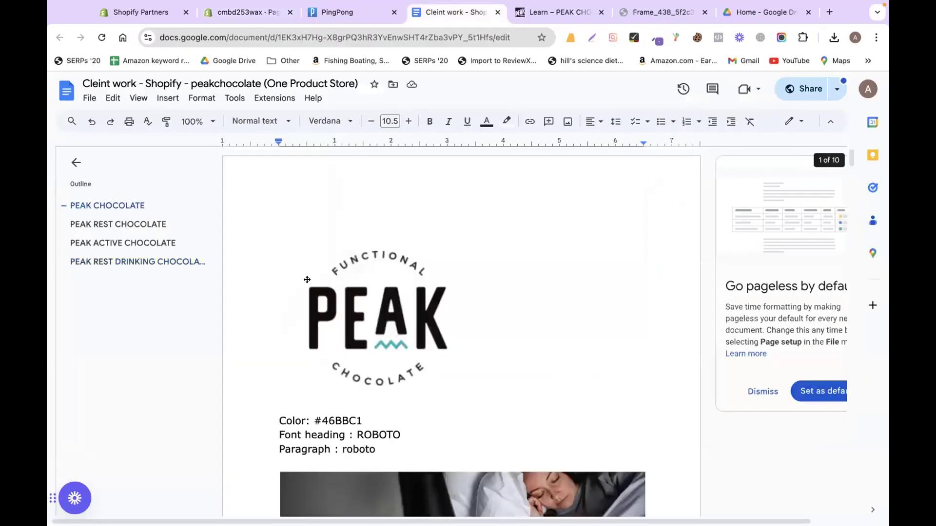
pyautogui.click(591, 38)
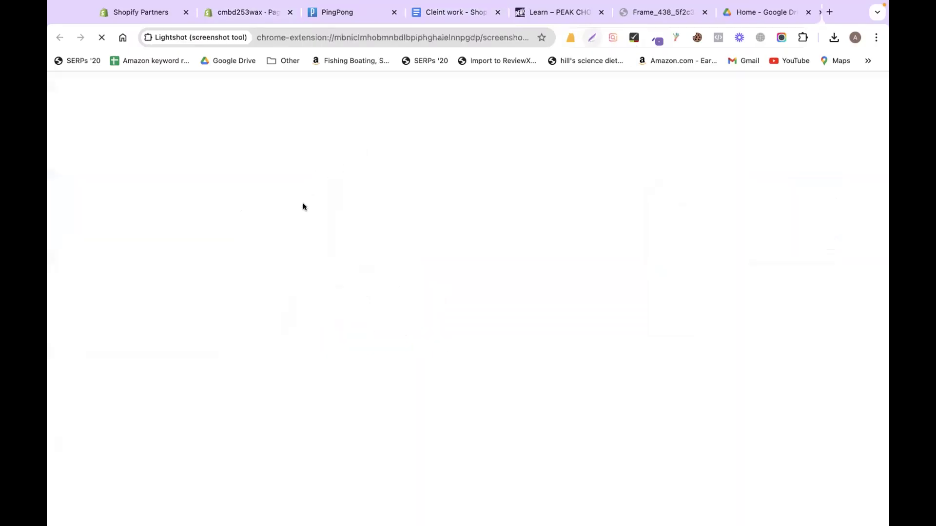
pyautogui.moveTo(278, 239); pyautogui.dragTo(484, 393)
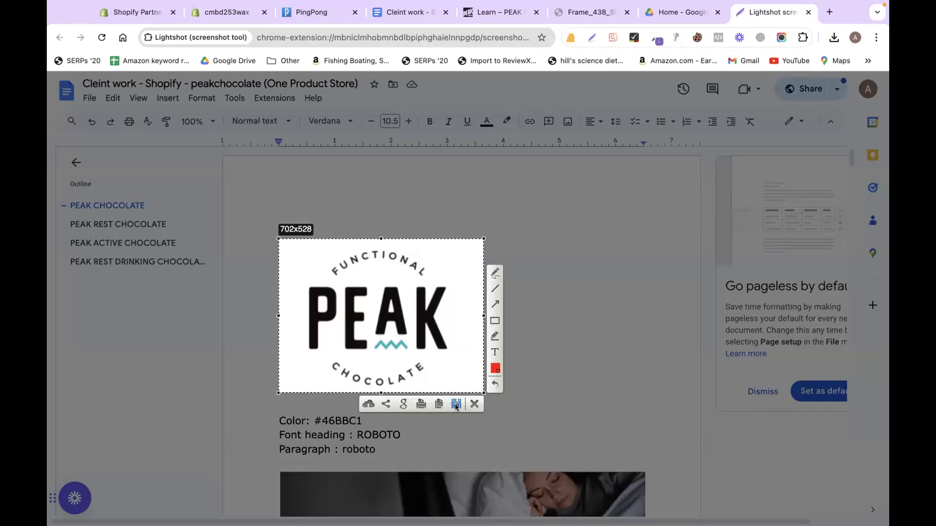
pyautogui.click(456, 404)
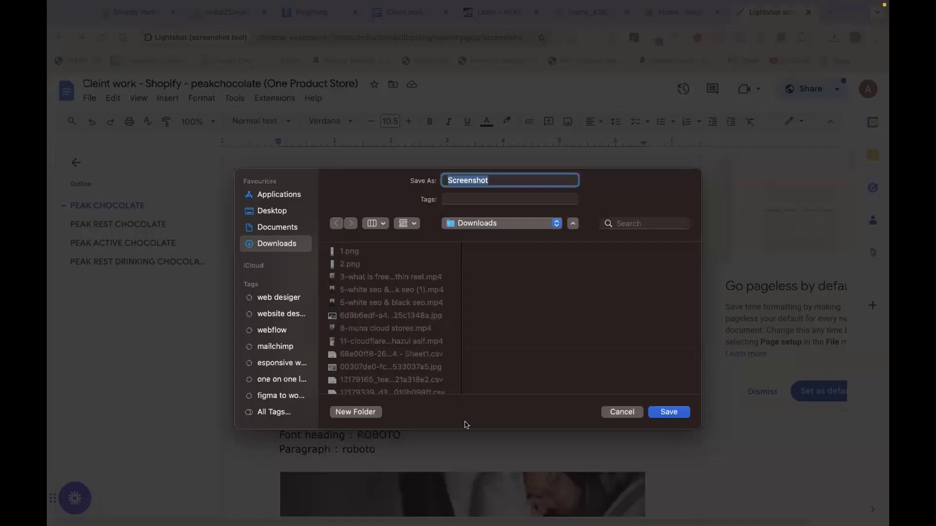
pyautogui.write('peak13')
pyautogui.press('Return')
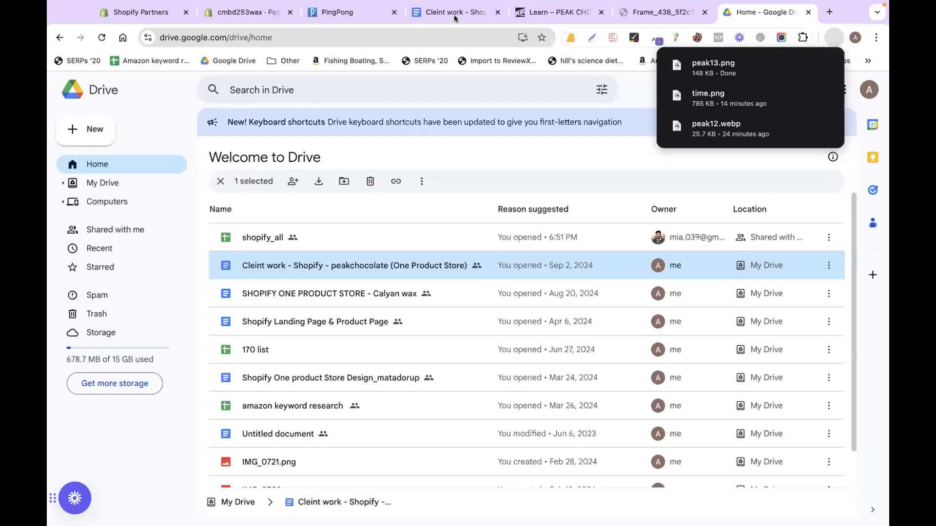
# Step: Return to the PageFly editor and upload peak13.png from Downloads to the image library for the empty image element
pyautogui.click(543, 6)
pyautogui.click(234, 13)
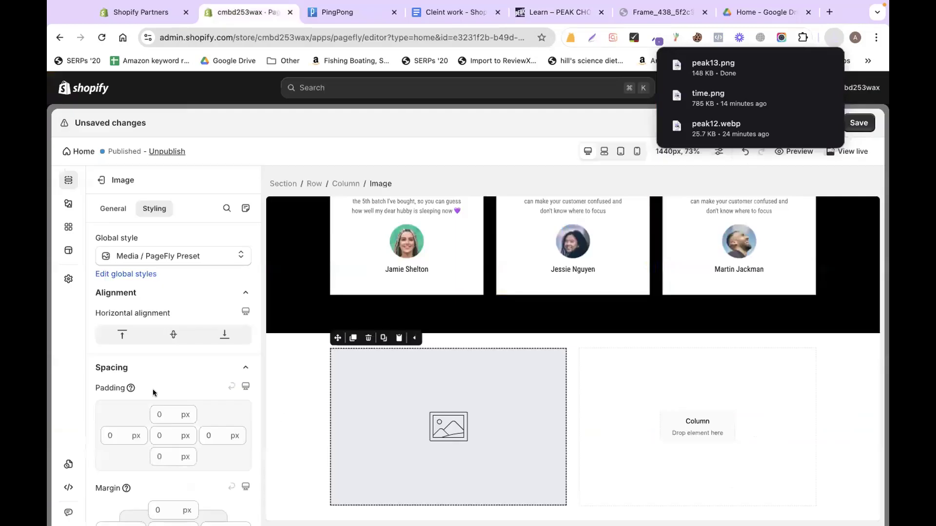
pyautogui.click(104, 215)
pyautogui.click(141, 294)
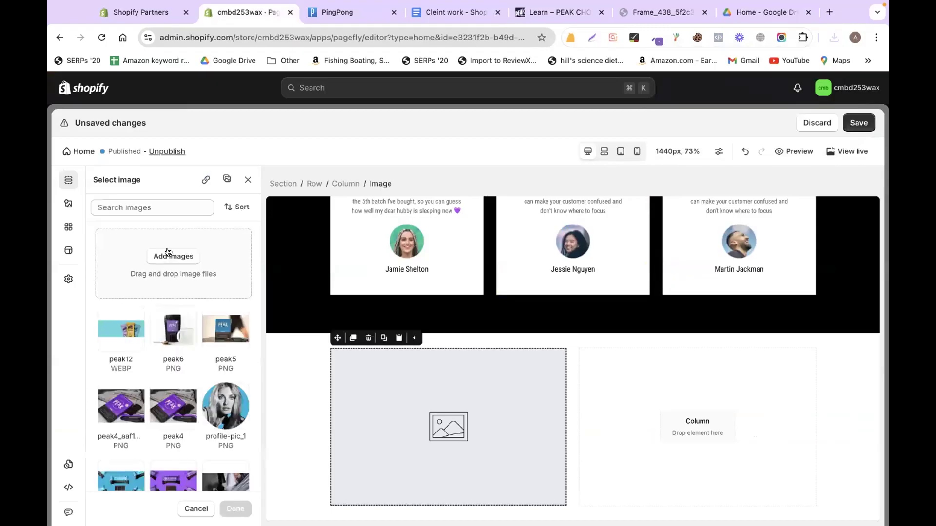
pyautogui.click(167, 253)
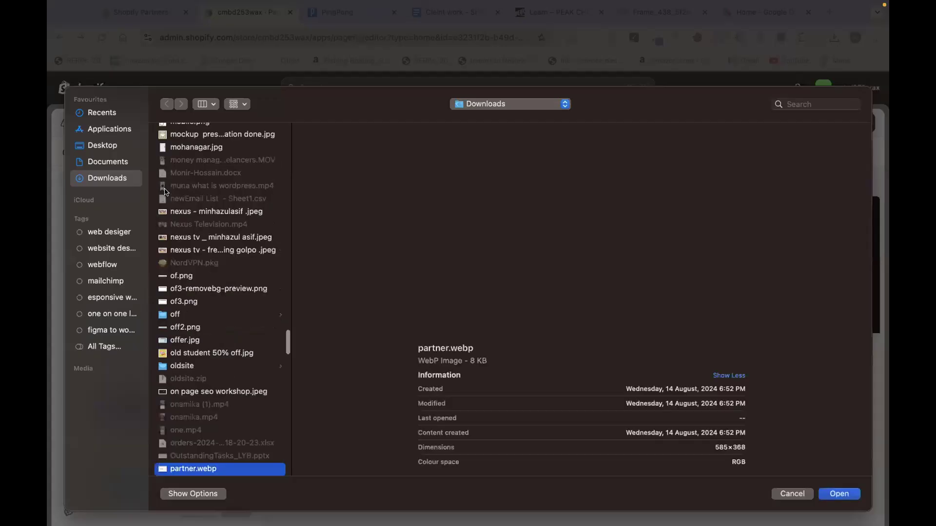
pyautogui.write('eak2')
pyautogui.press('Down')
pyautogui.press('Down')
pyautogui.press('Down')
pyautogui.press('Down')
pyautogui.press('Down')
pyautogui.press('Down')
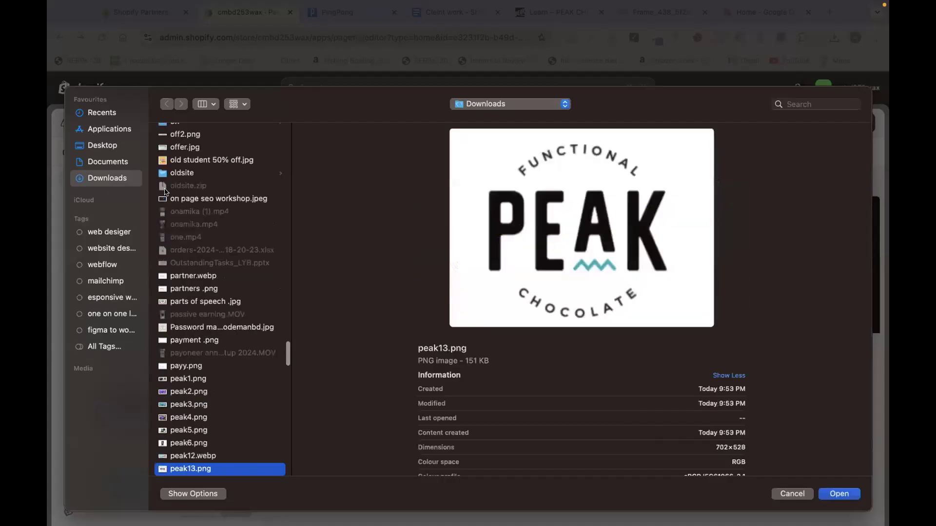
pyautogui.press('Return')
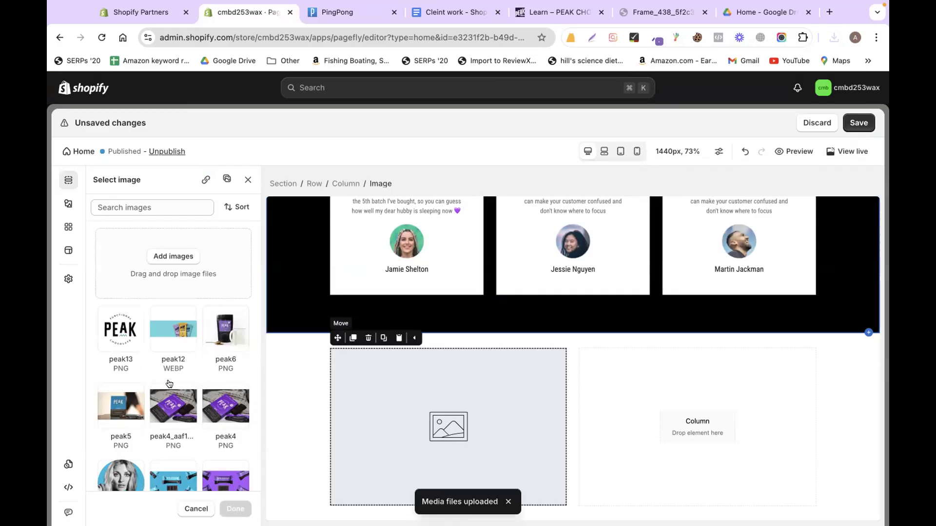
# Step: Use peak13 as the first column's image and set its padding to 100 px on all sides
pyautogui.click(126, 335)
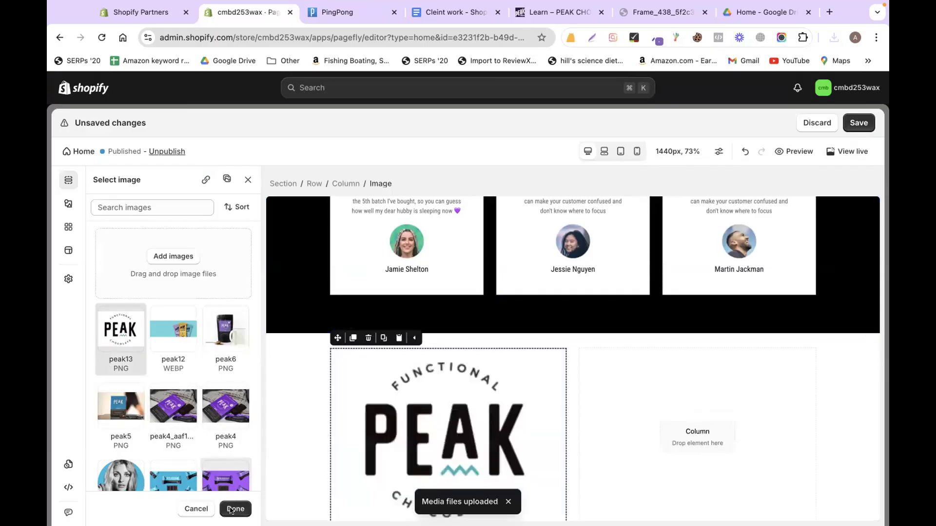
pyautogui.click(234, 509)
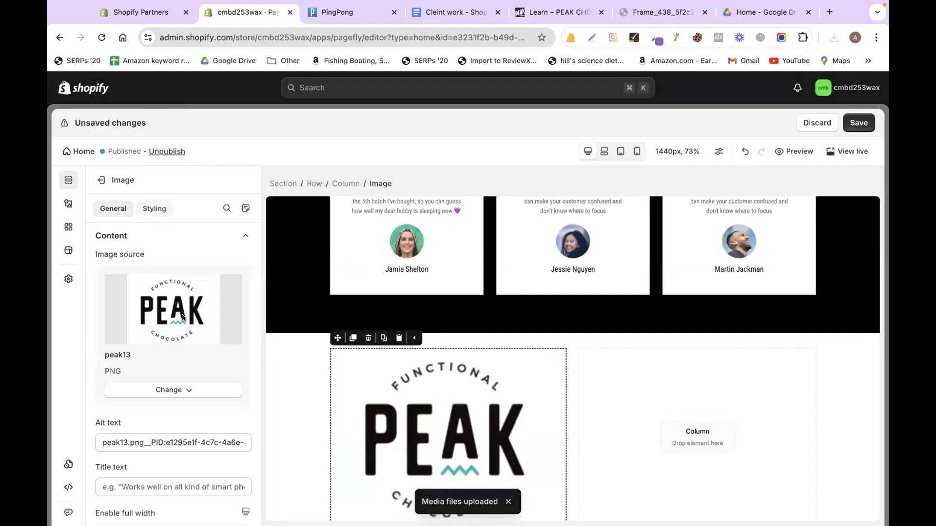
pyautogui.scroll(-1, 164, 411)
pyautogui.click(164, 411)
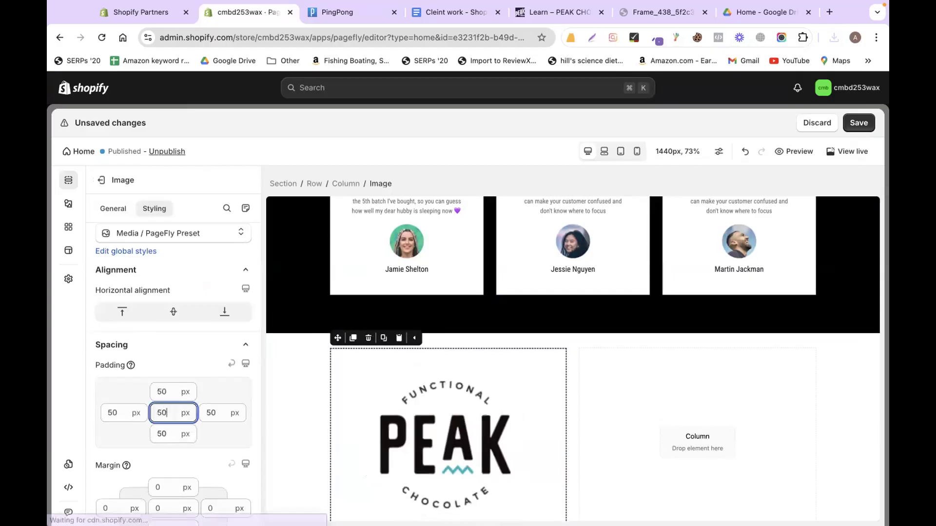
pyautogui.press('BackSpace')
pyautogui.press('BackSpace')
pyautogui.write('100')
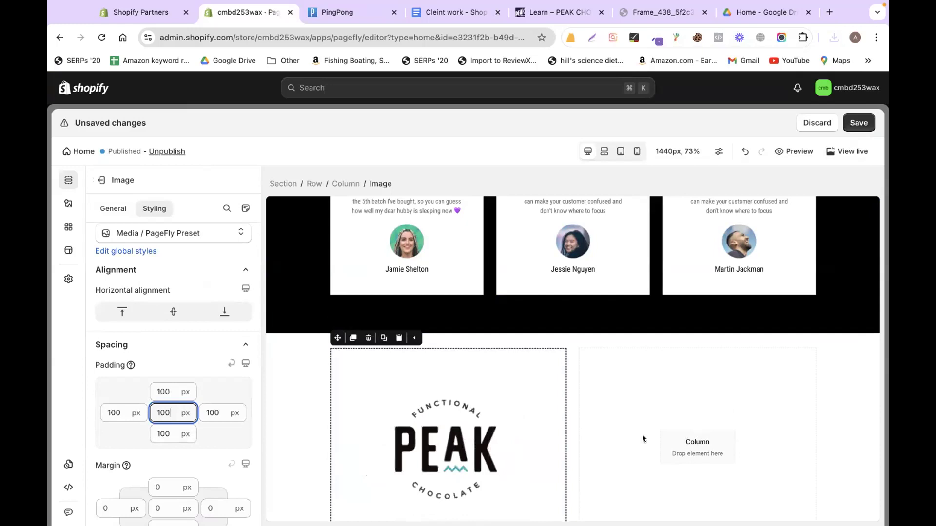
# Step: Add a heading element to the empty second column beside the logo with the text "Important Links"
pyautogui.scroll(-2, 679, 390)
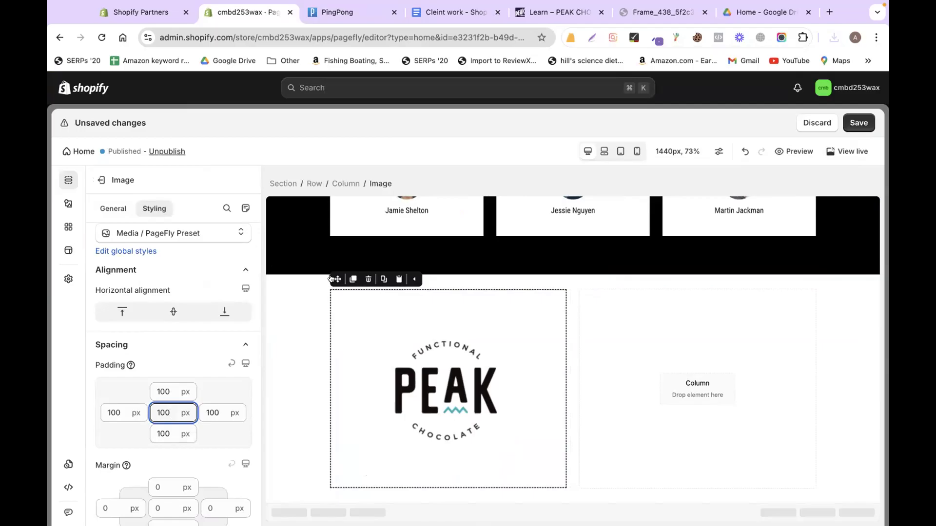
pyautogui.click(68, 227)
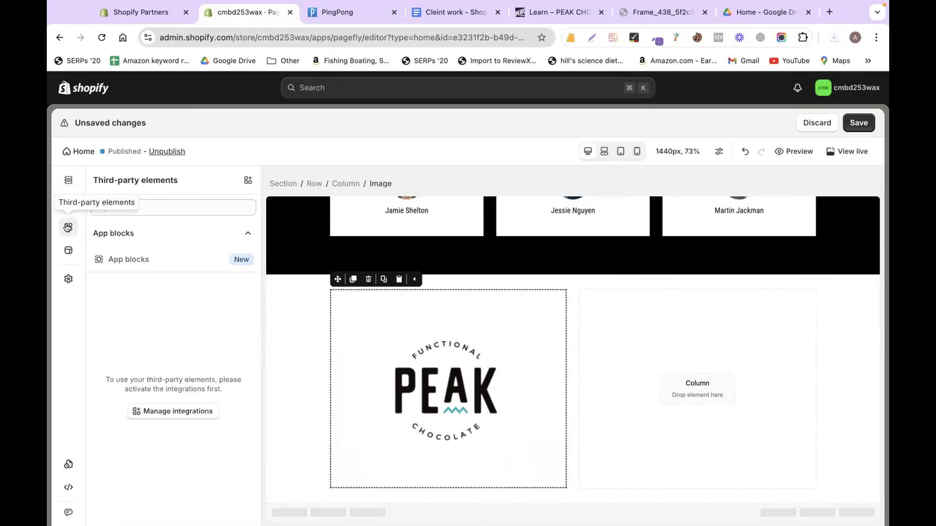
pyautogui.click(69, 205)
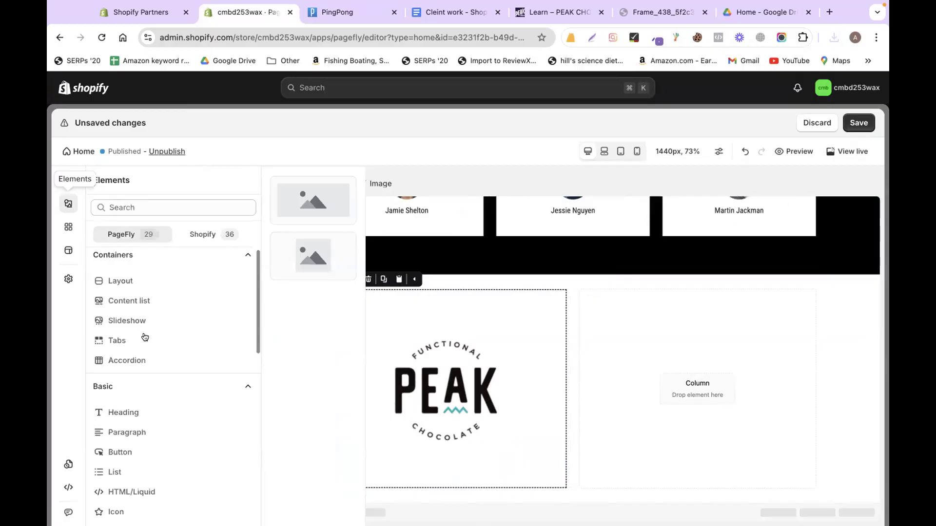
pyautogui.scroll(-1, 133, 317)
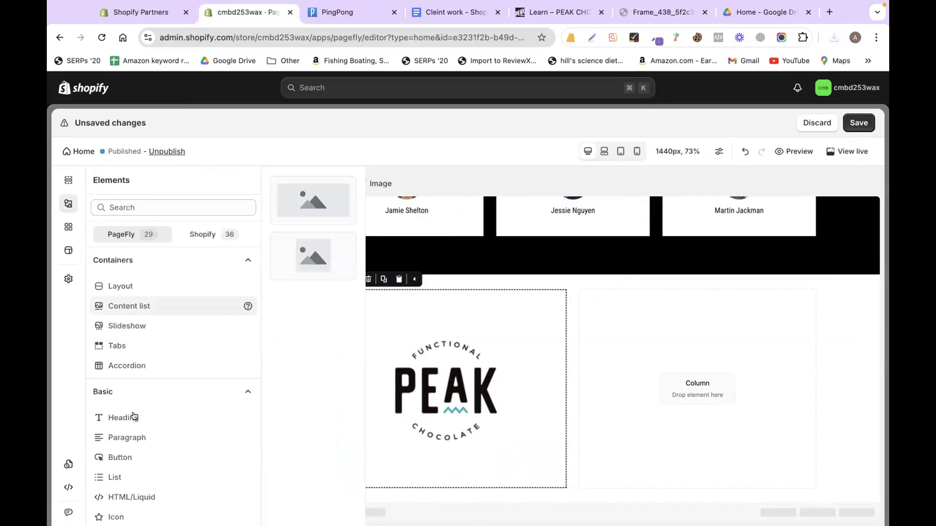
pyautogui.moveTo(134, 415)
pyautogui.moveTo(294, 215); pyautogui.dragTo(701, 337)
pyautogui.tripleClick(622, 302)
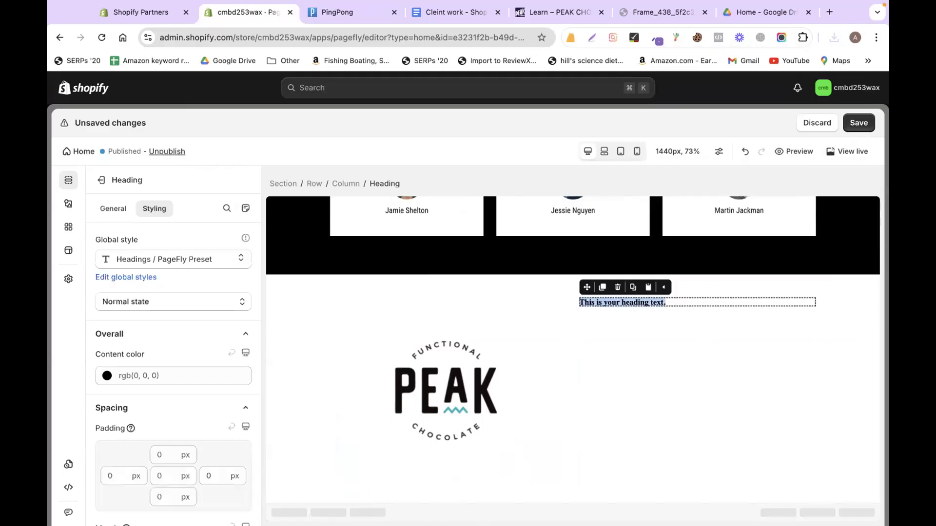
pyautogui.write('Important Links')
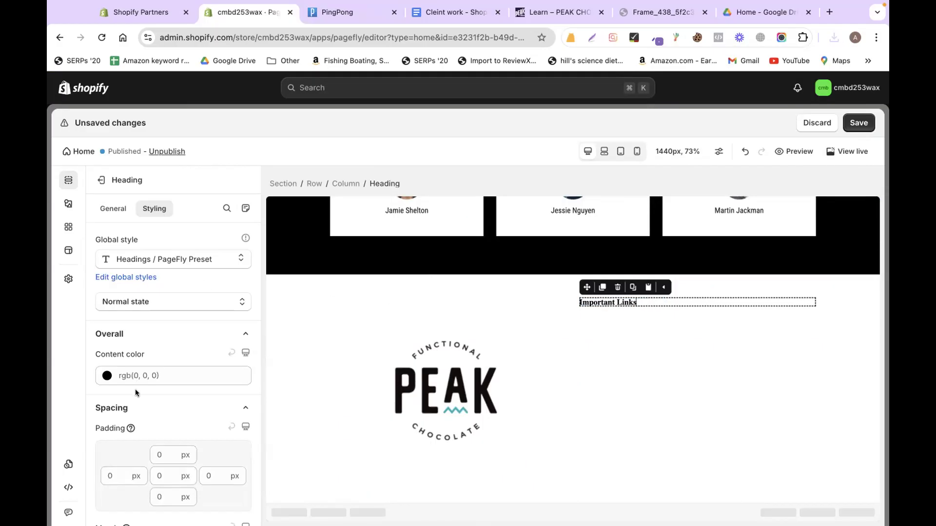
# Step: Set the Important Links heading's font family to Roboto and its font size to 48 px
pyautogui.scroll(-5, 134, 405)
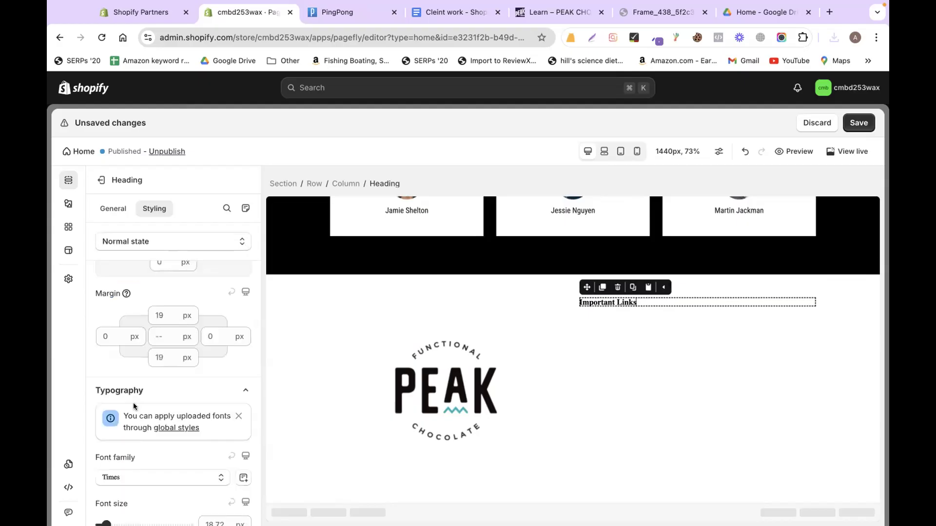
pyautogui.scroll(-3, 124, 358)
pyautogui.click(124, 355)
pyautogui.click(127, 328)
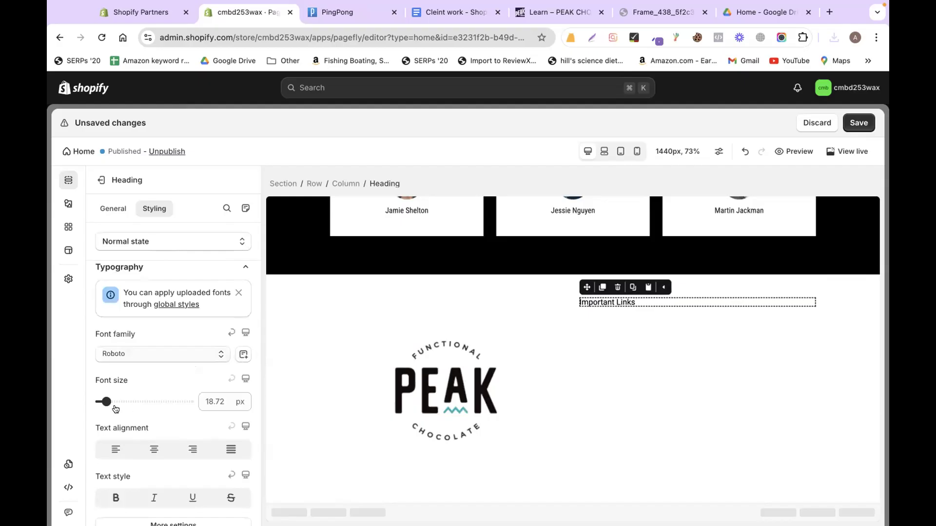
pyautogui.moveTo(105, 402); pyautogui.dragTo(124, 401)
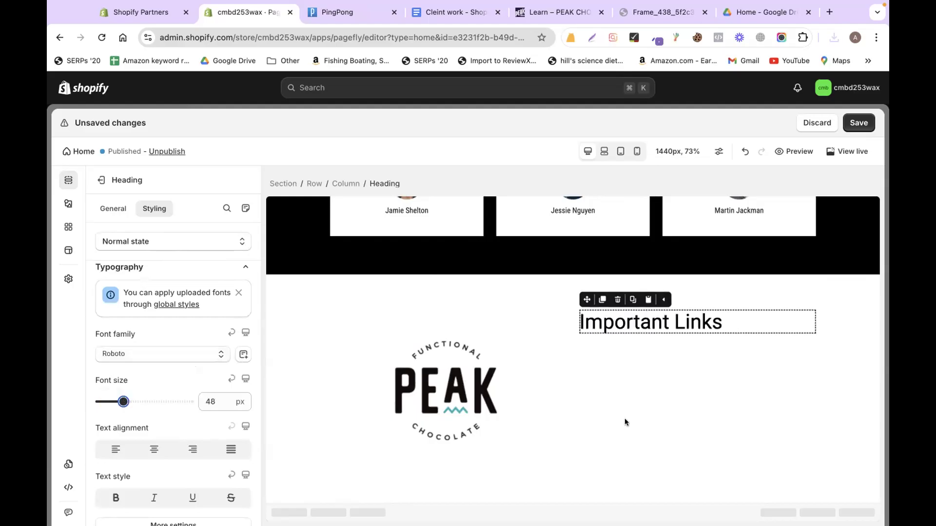
# Step: Add a paragraph element below the Important Links heading and replace its placeholder text with "Home"
pyautogui.click(638, 402)
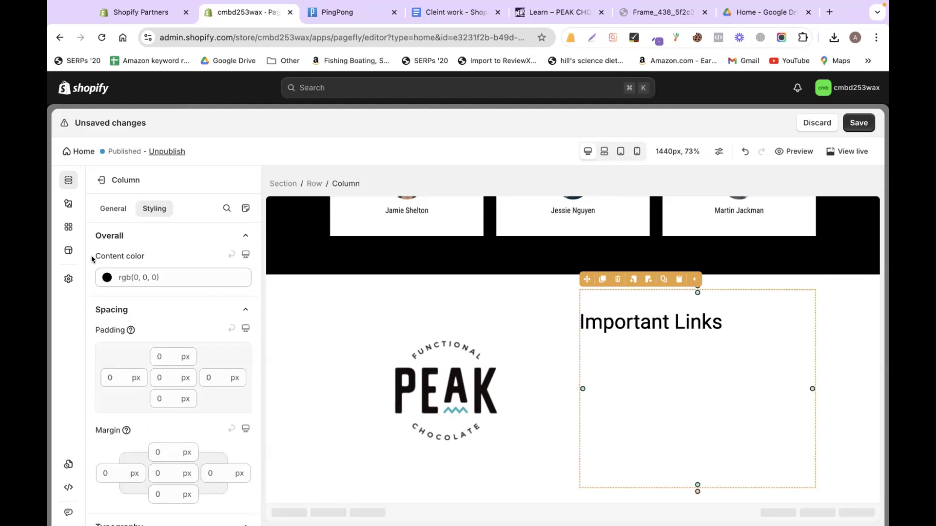
pyautogui.click(67, 204)
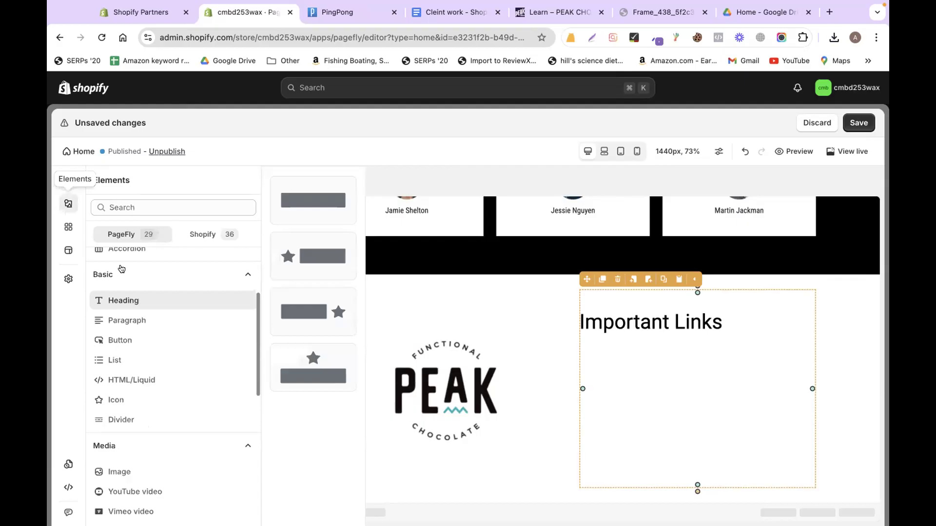
pyautogui.scroll(-2, 122, 269)
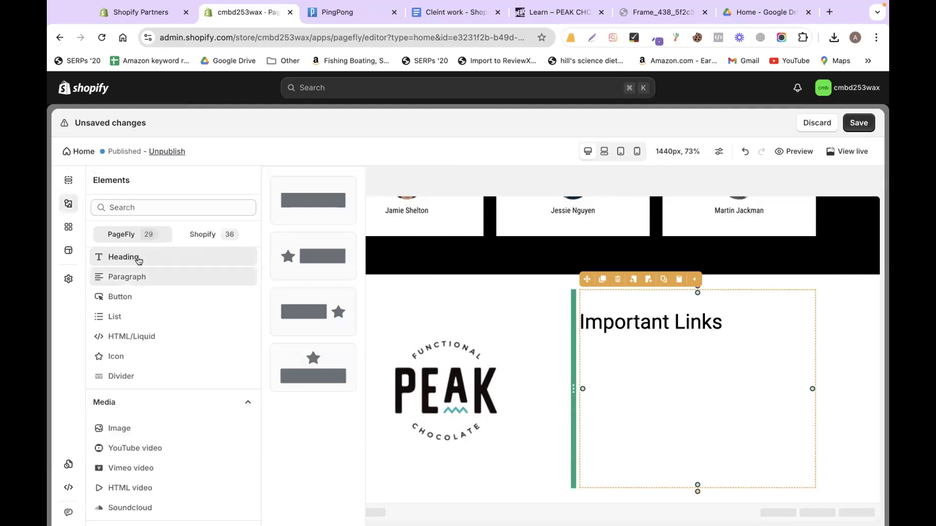
pyautogui.click(147, 274)
pyautogui.moveTo(313, 200); pyautogui.dragTo(632, 366)
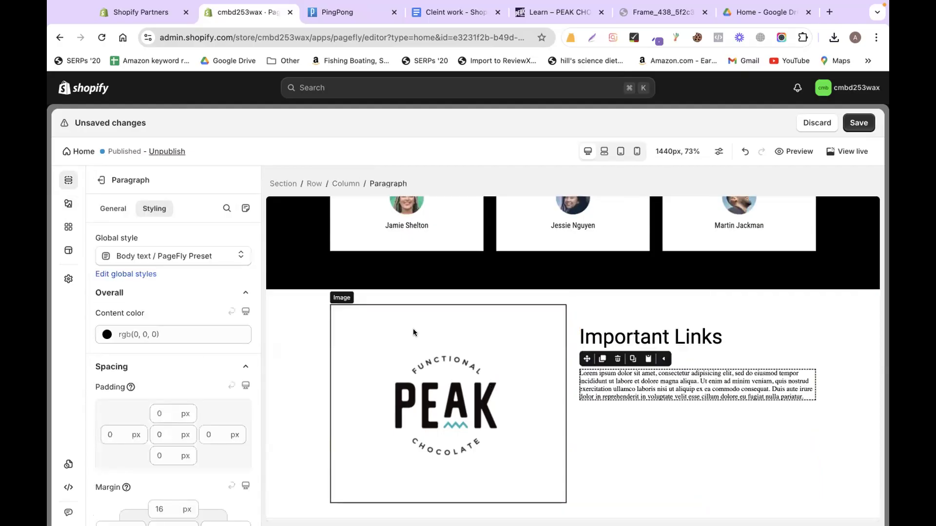
pyautogui.tripleClick(630, 389)
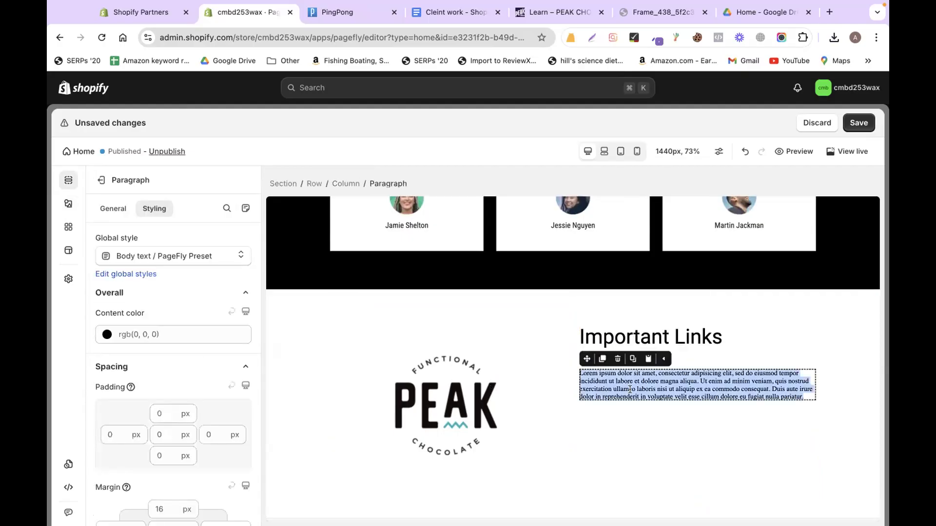
pyautogui.write('Ho')
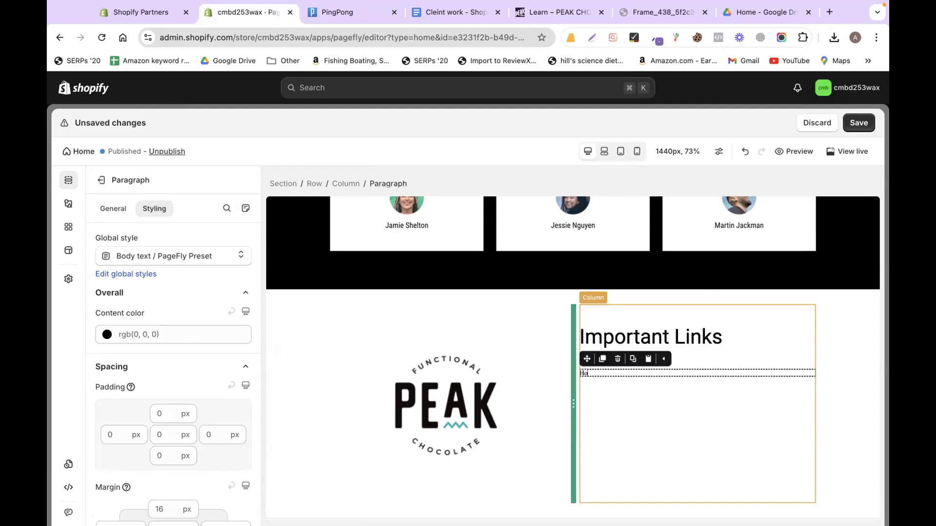
pyautogui.write('me')
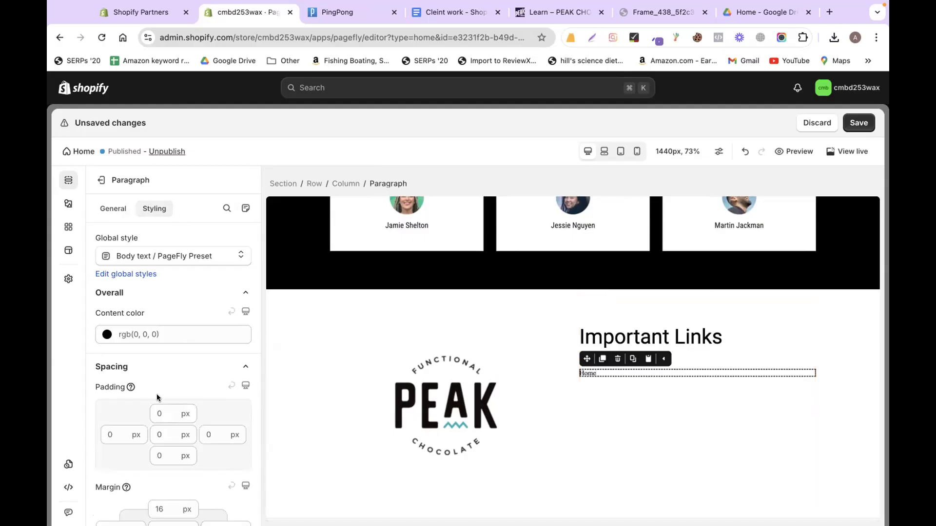
# Step: Set the Home paragraph's font family to Roboto and its font size to 28 px
pyautogui.scroll(-5, 157, 394)
pyautogui.scroll(-4, 122, 341)
pyautogui.moveTo(104, 338); pyautogui.dragTo(130, 371)
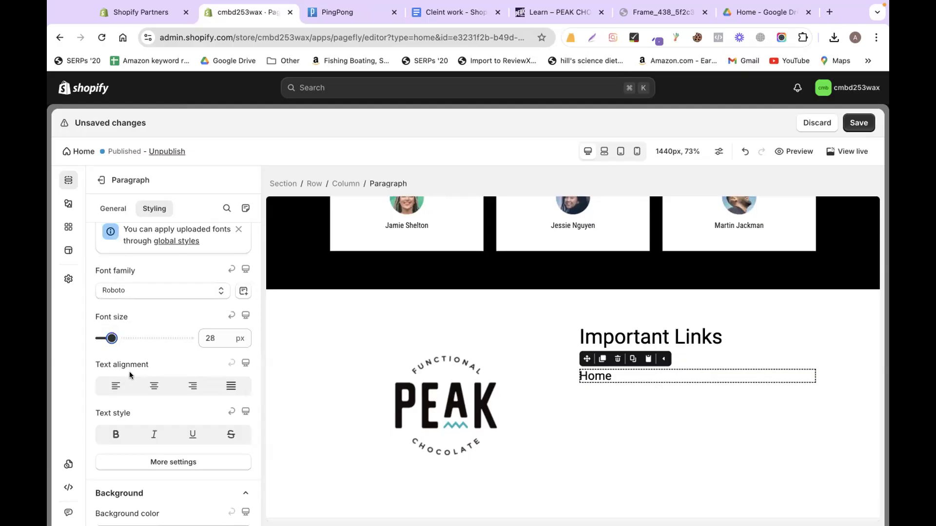
# Step: Look through the Home paragraph's content and styling settings for a way to attach a link
pyautogui.scroll(-3, 130, 373)
pyautogui.click(111, 209)
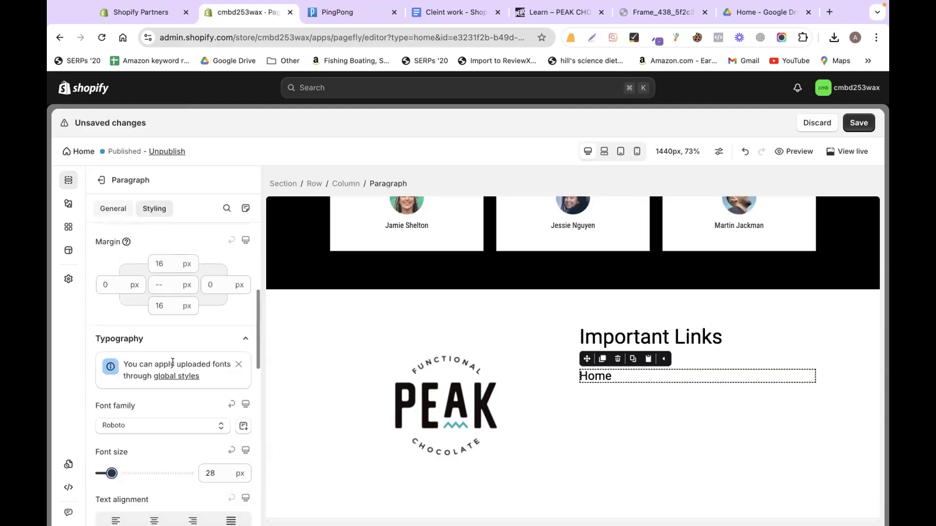
pyautogui.scroll(-4, 161, 346)
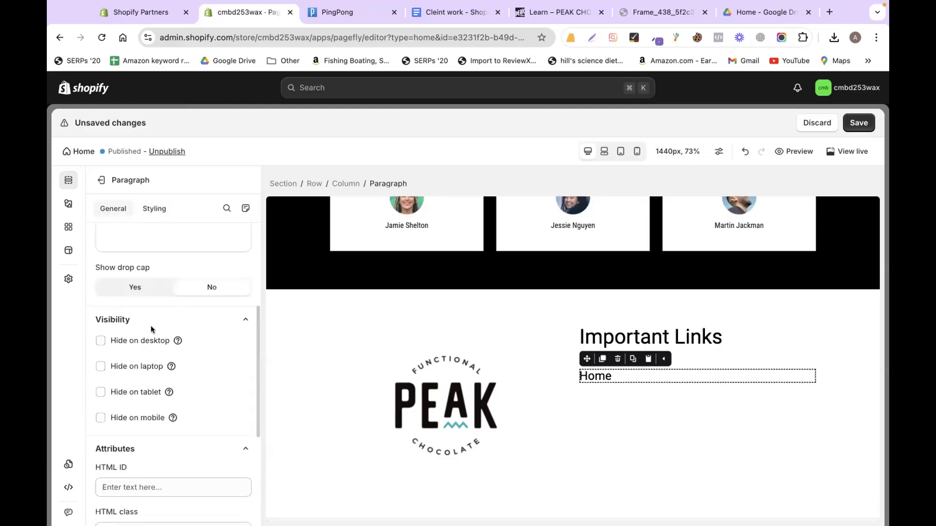
pyautogui.scroll(5, 125, 438)
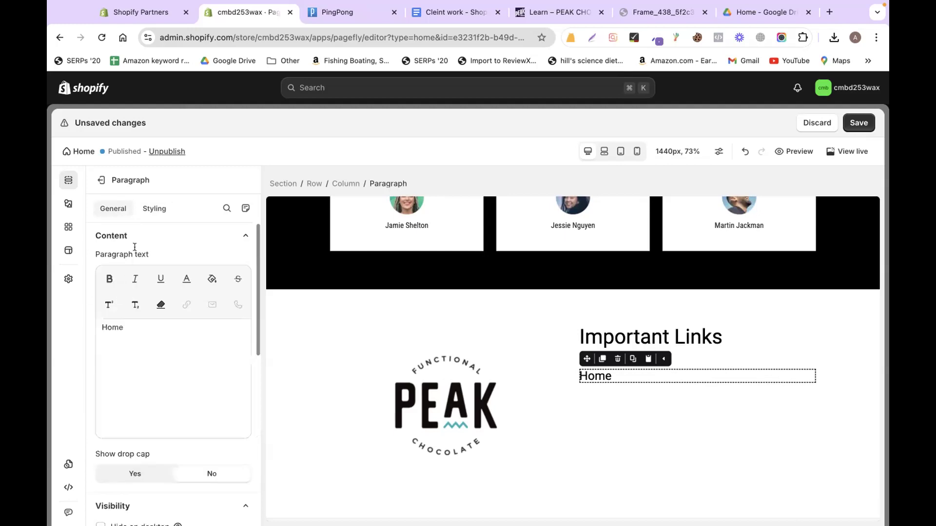
pyautogui.click(148, 209)
pyautogui.scroll(-6, 144, 349)
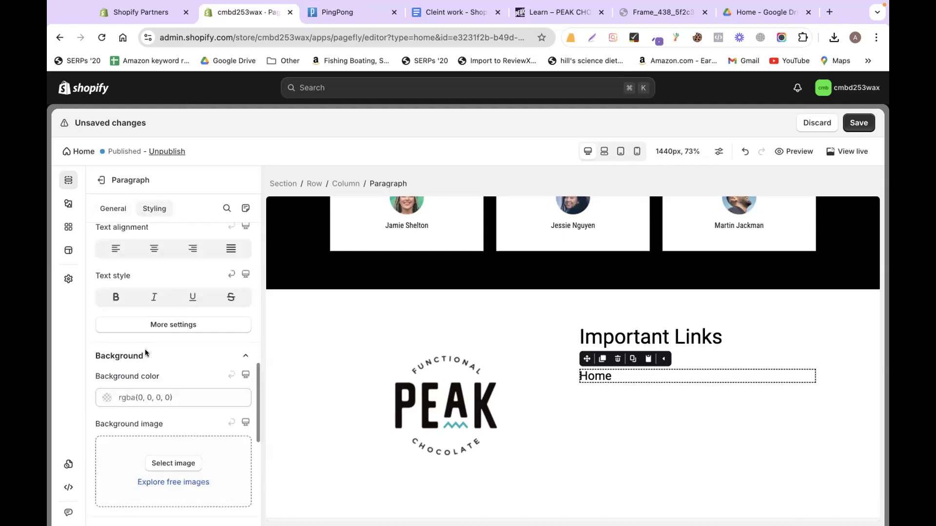
pyautogui.scroll(-5, 145, 349)
pyautogui.scroll(-2, 145, 349)
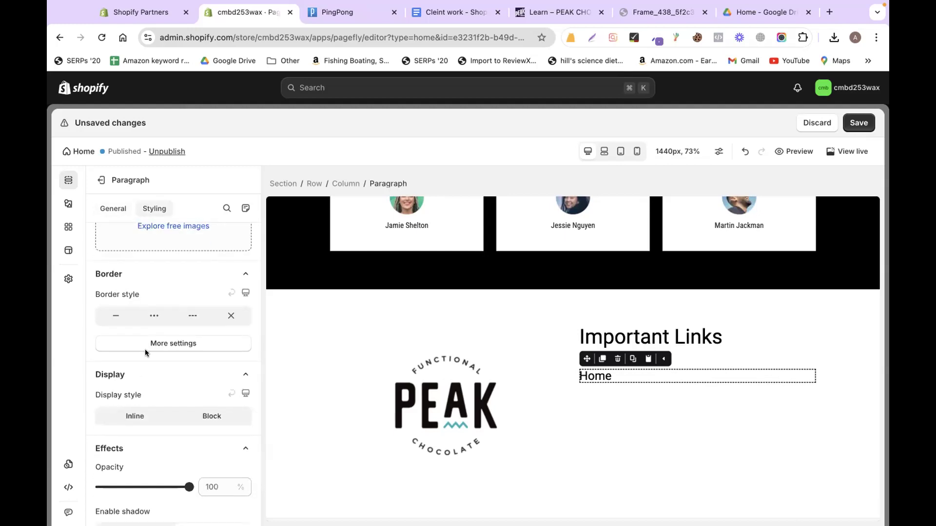
pyautogui.click(107, 204)
pyautogui.scroll(-1, 132, 357)
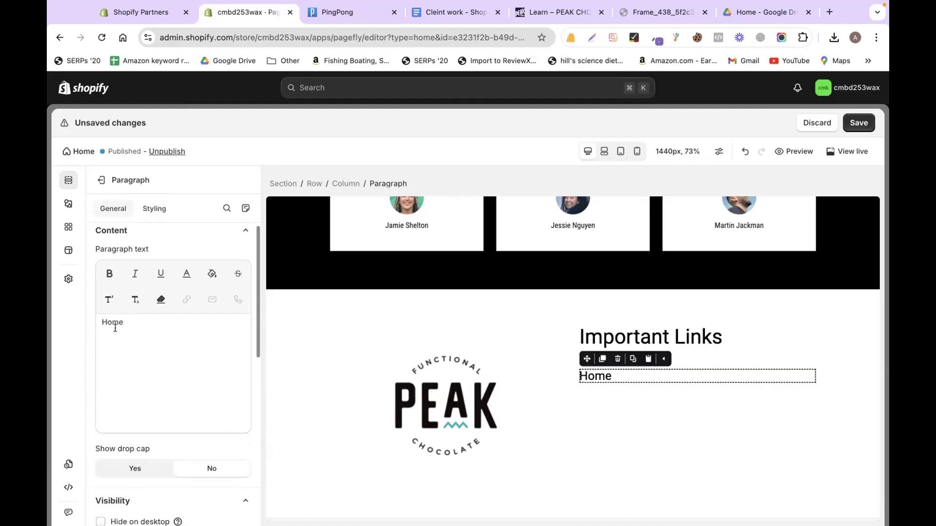
# Step: Select the whole Home text in the paragraph's content and open the URL link settings for it
pyautogui.click(126, 326)
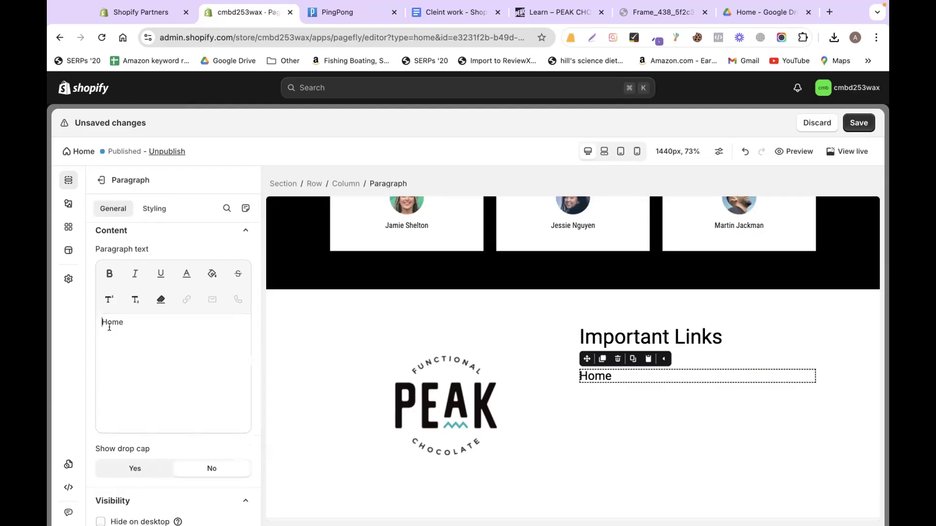
pyautogui.doubleClick(110, 326)
pyautogui.click(109, 326)
pyautogui.press('super+a')
pyautogui.click(187, 300)
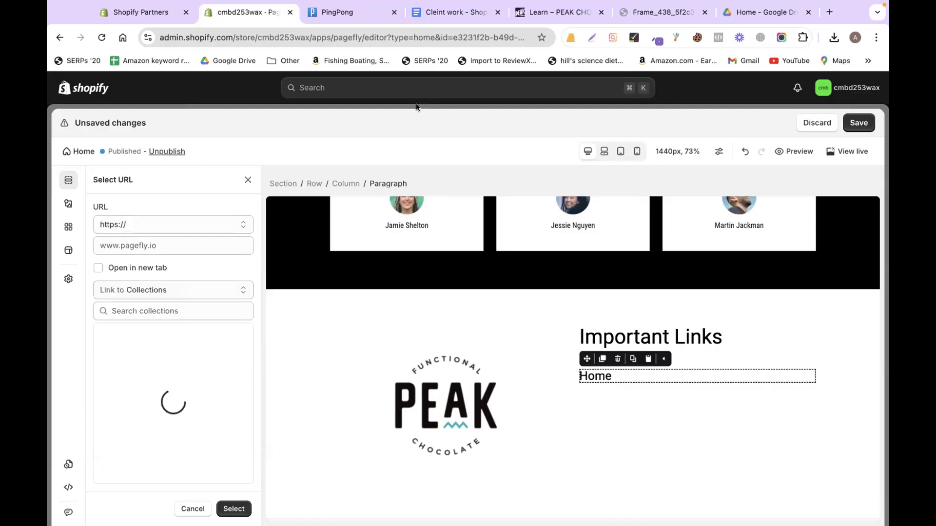
# Step: Open the store's admin and its online storefront in separate browser tabs, and copy the storefront's web address
pyautogui.click(163, 14)
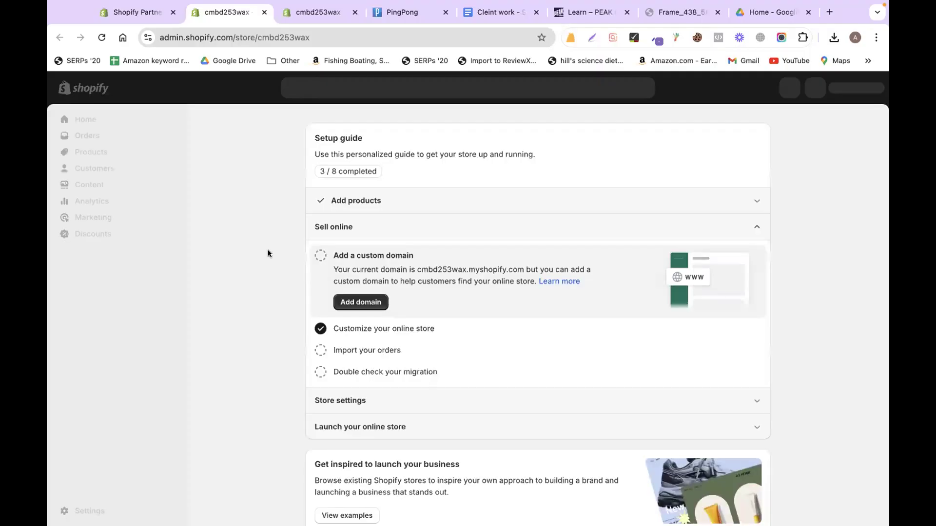
pyautogui.click(168, 276)
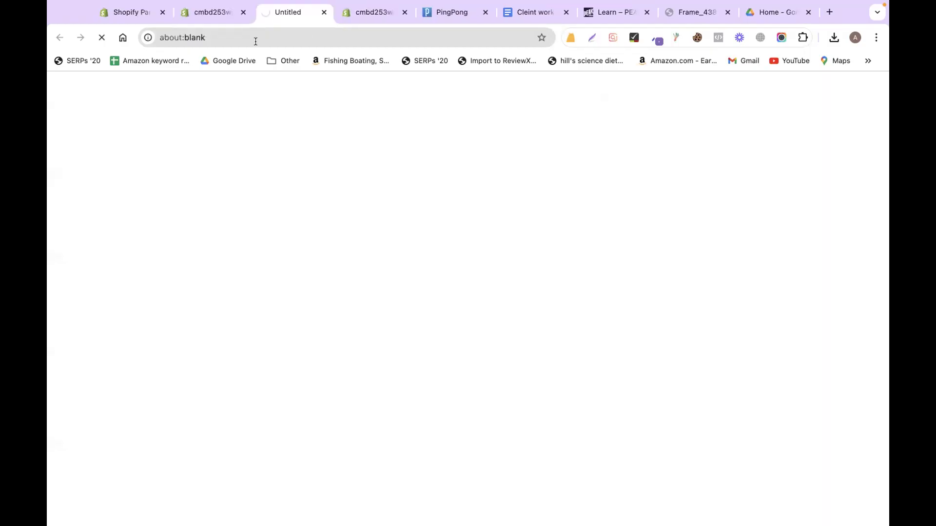
pyautogui.rightClick(250, 38)
pyautogui.press('super+c')
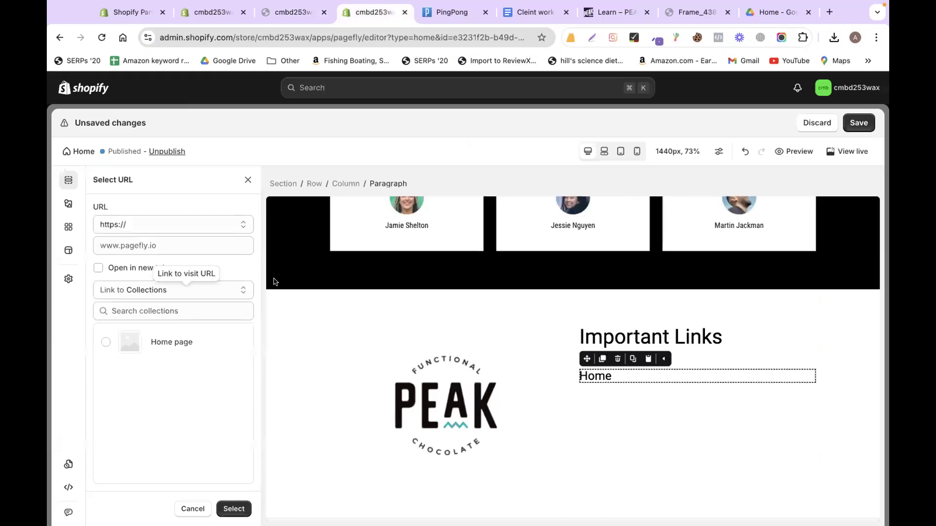
pyautogui.click(371, 12)
pyautogui.click(165, 242)
pyautogui.click(157, 225)
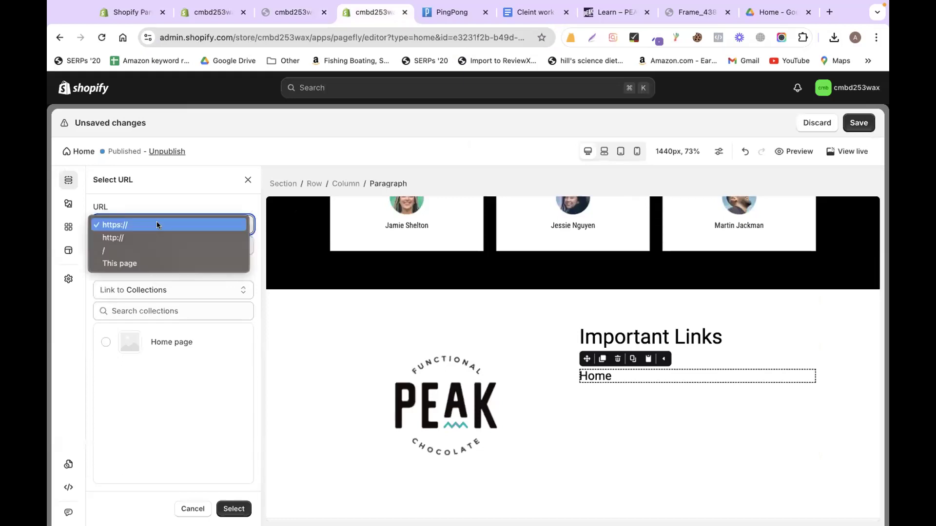
pyautogui.click(158, 224)
pyautogui.click(144, 249)
pyautogui.press('super+v')
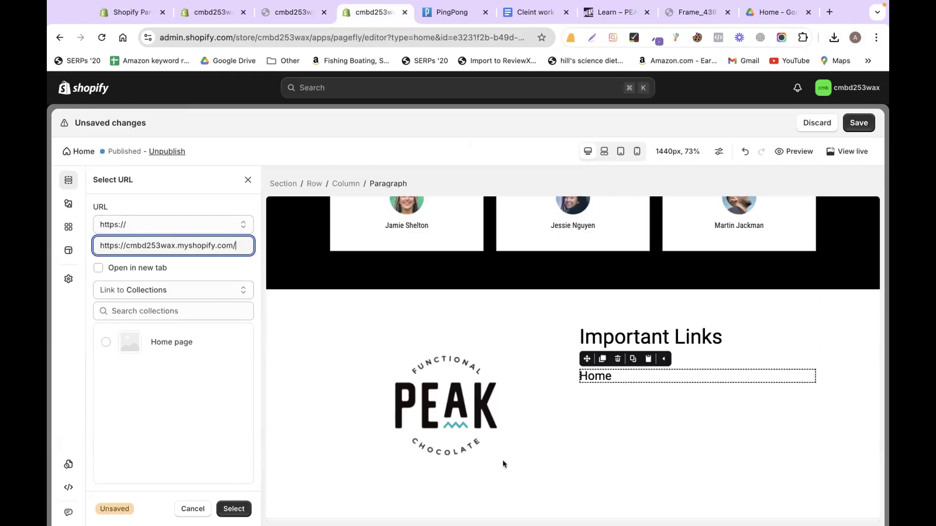
pyautogui.press('Return')
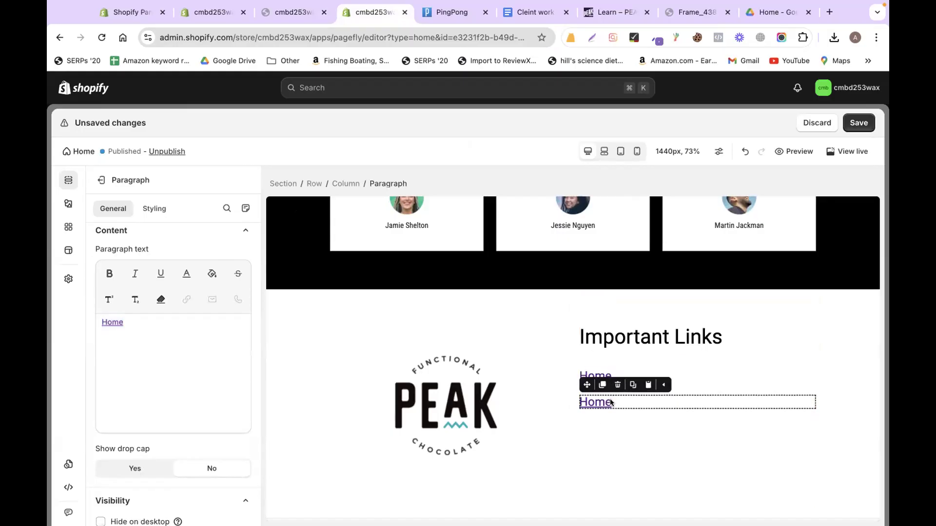
# Step: Replace the duplicated Home paragraph's text under Important Links with "Privacy Policy"
pyautogui.click(173, 328)
pyautogui.press('super+a')
pyautogui.write('Privacy Po')
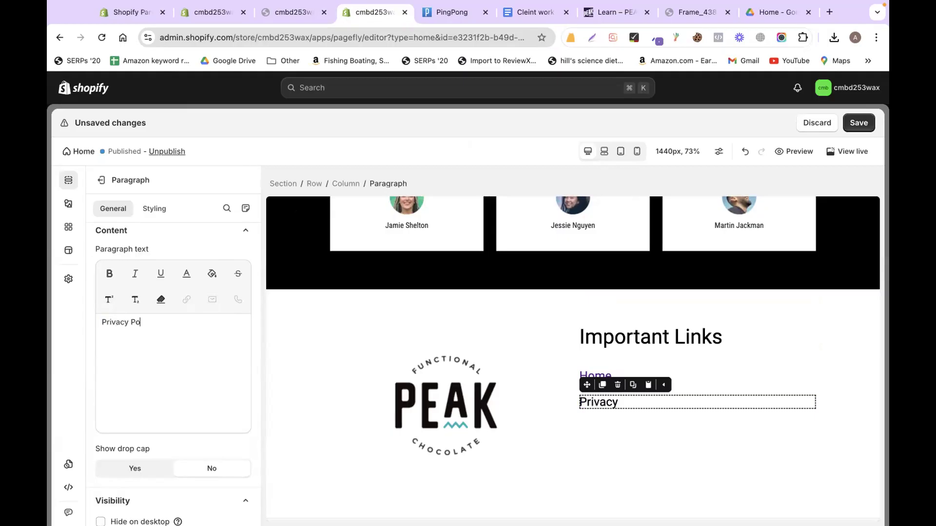
pyautogui.write('licy')
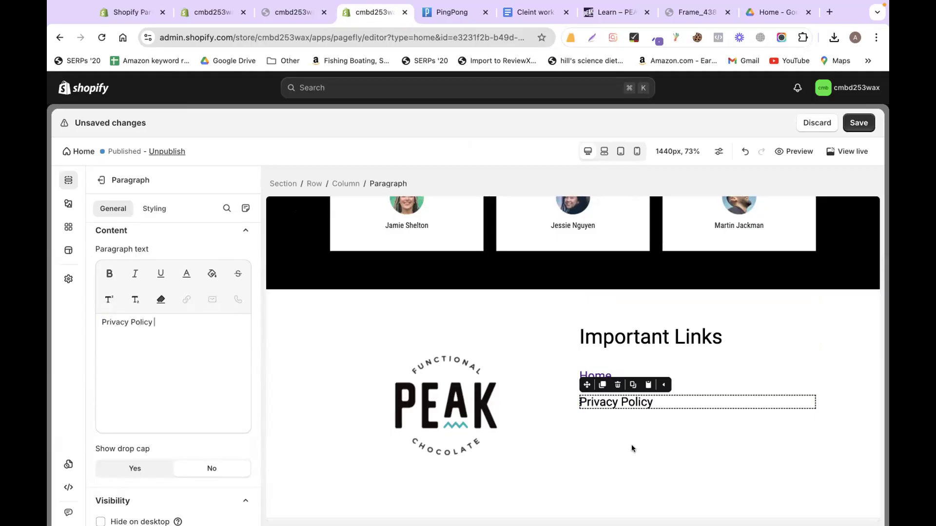
# Step: Duplicate the Privacy Policy paragraph and change the copy's text to "Refund Policy"
pyautogui.click(602, 384)
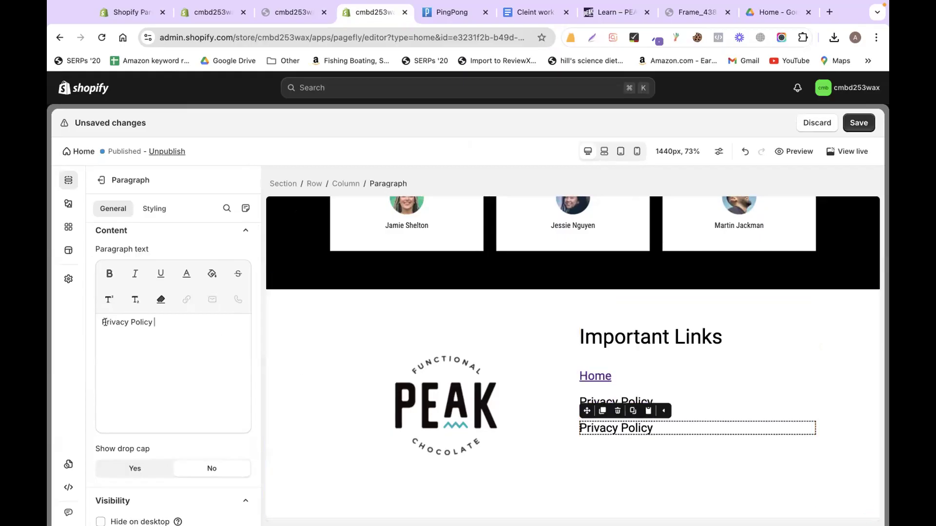
pyautogui.doubleClick(105, 322)
pyautogui.press('BackSpace')
pyautogui.write('refund')
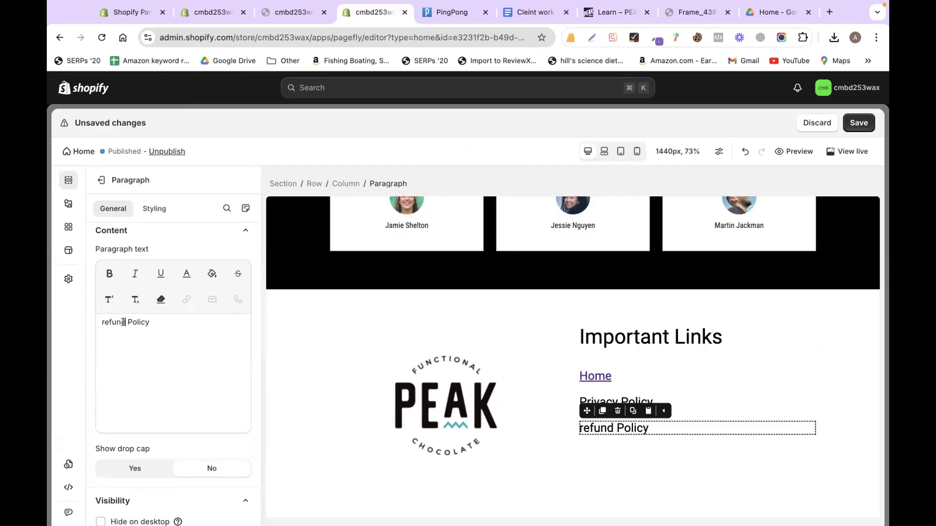
pyautogui.moveTo(105, 322); pyautogui.dragTo(101, 323)
pyautogui.write('R')
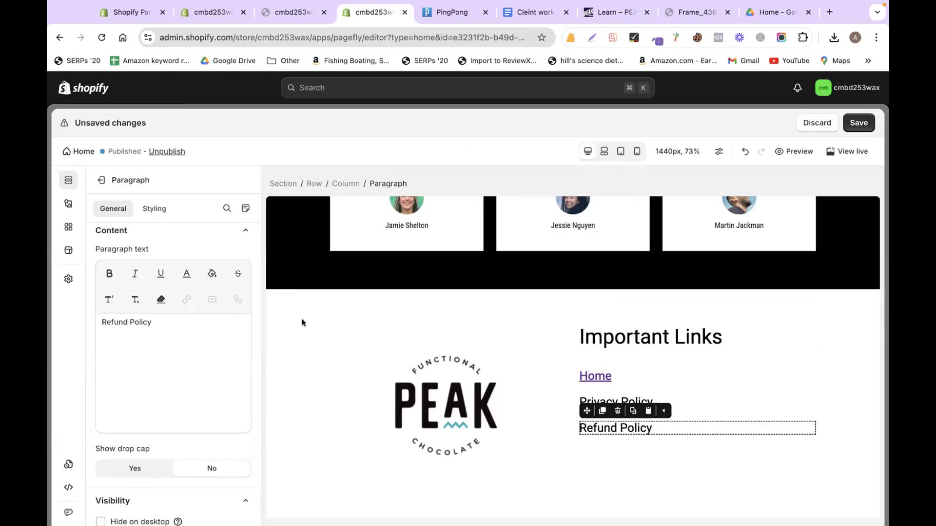
pyautogui.click(302, 323)
# Step: Set the top margin of the Important Links heading to 100 px
pyautogui.click(630, 334)
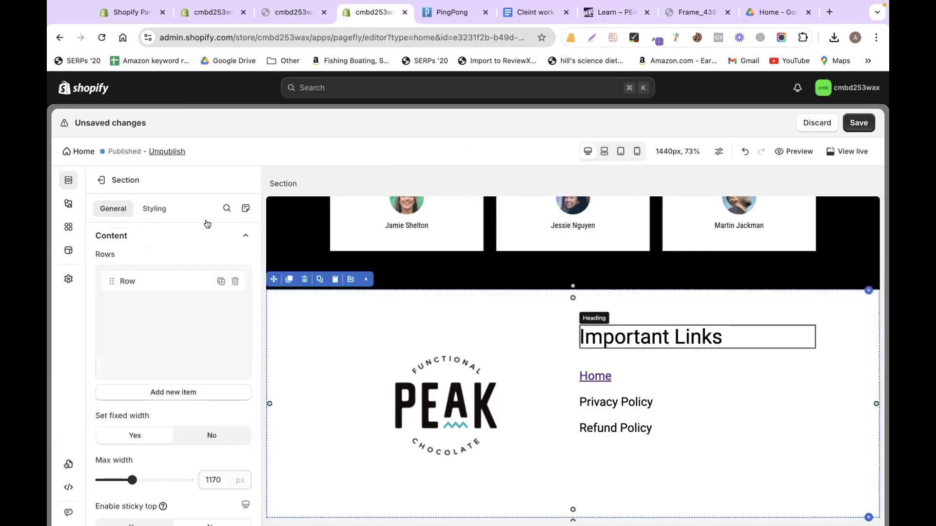
pyautogui.click(154, 209)
pyautogui.scroll(-7, 140, 447)
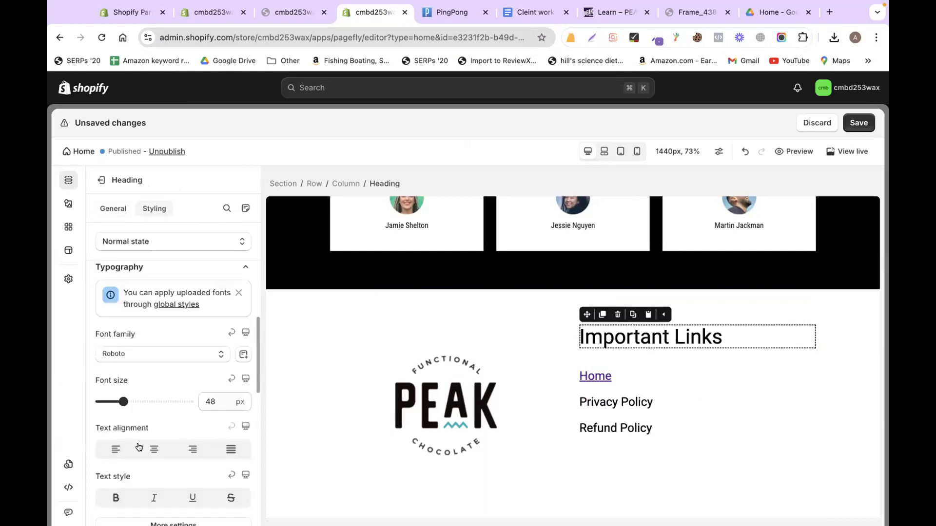
pyautogui.scroll(-5, 139, 447)
pyautogui.scroll(10, 145, 361)
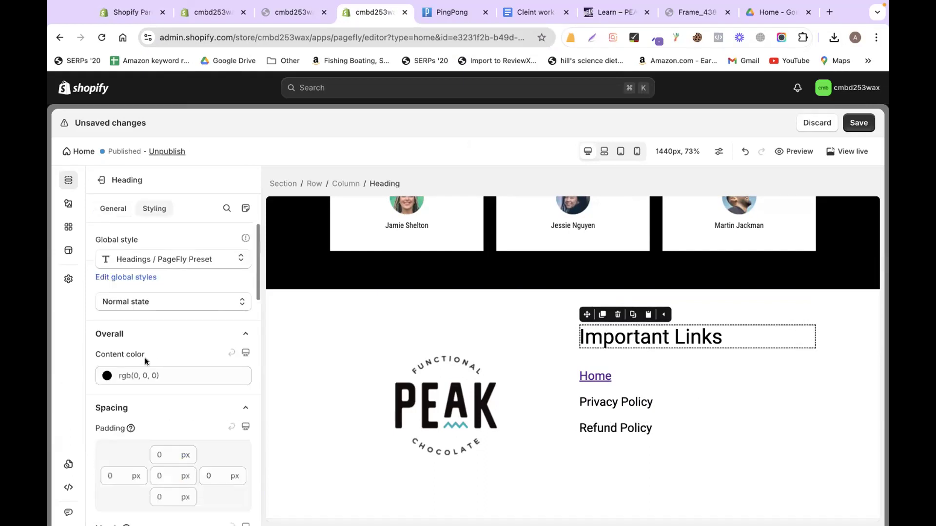
pyautogui.scroll(-3, 145, 358)
pyautogui.scroll(2, 175, 428)
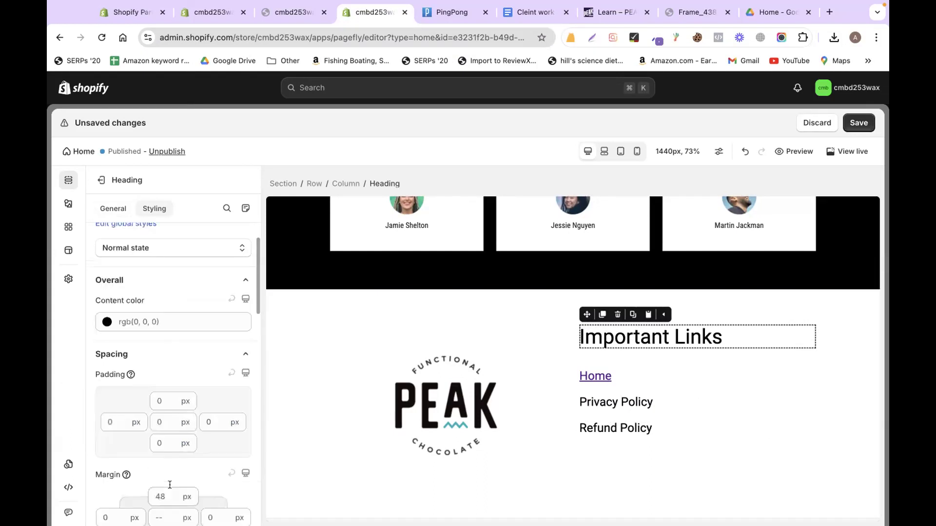
pyautogui.scroll(-2, 170, 427)
pyautogui.click(167, 418)
pyautogui.write('100')
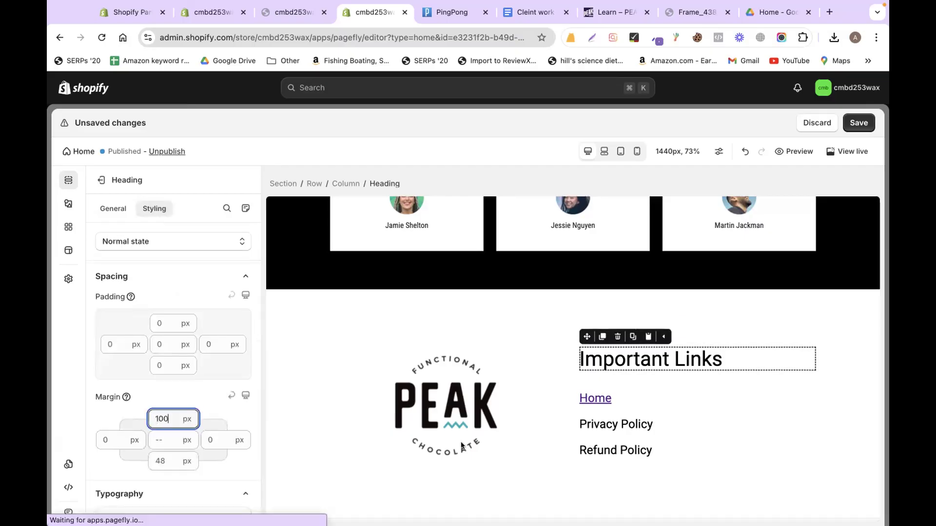
# Step: Give the footer section a custom background color using the preset blue #4a90e2
pyautogui.click(282, 339)
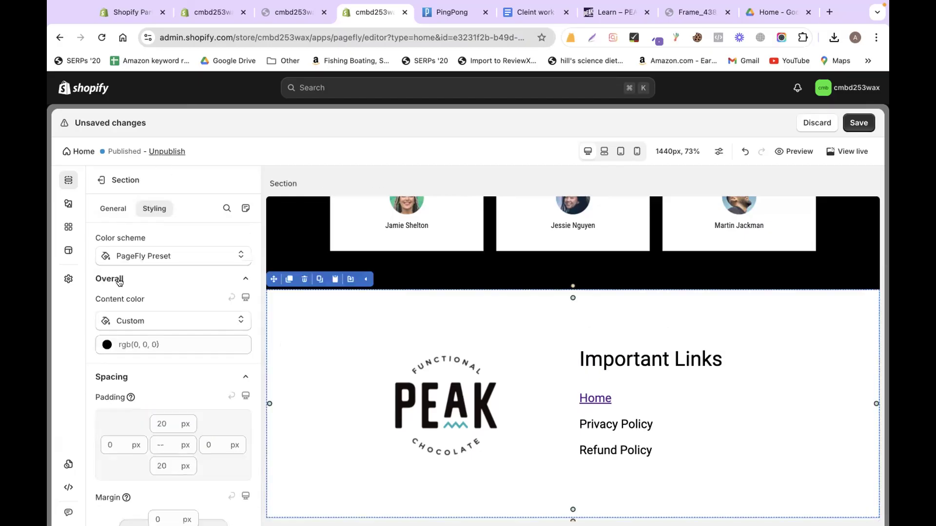
pyautogui.click(105, 210)
pyautogui.scroll(-3, 163, 429)
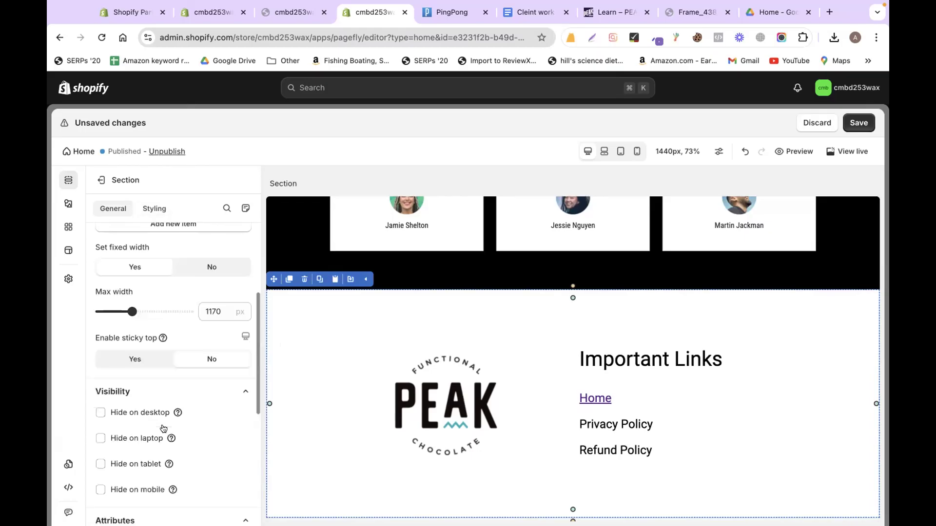
pyautogui.scroll(-1, 150, 297)
pyautogui.scroll(-5, 141, 448)
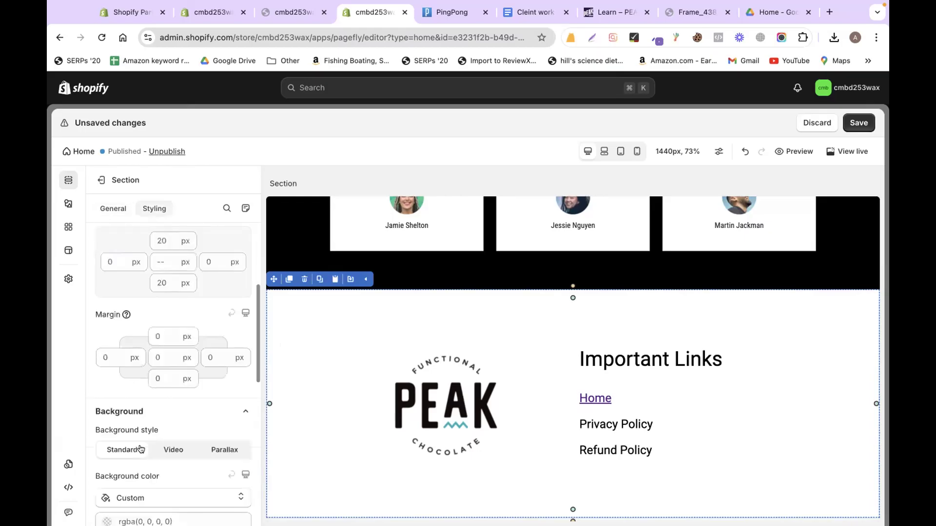
pyautogui.scroll(-6, 140, 449)
pyautogui.scroll(2, 130, 311)
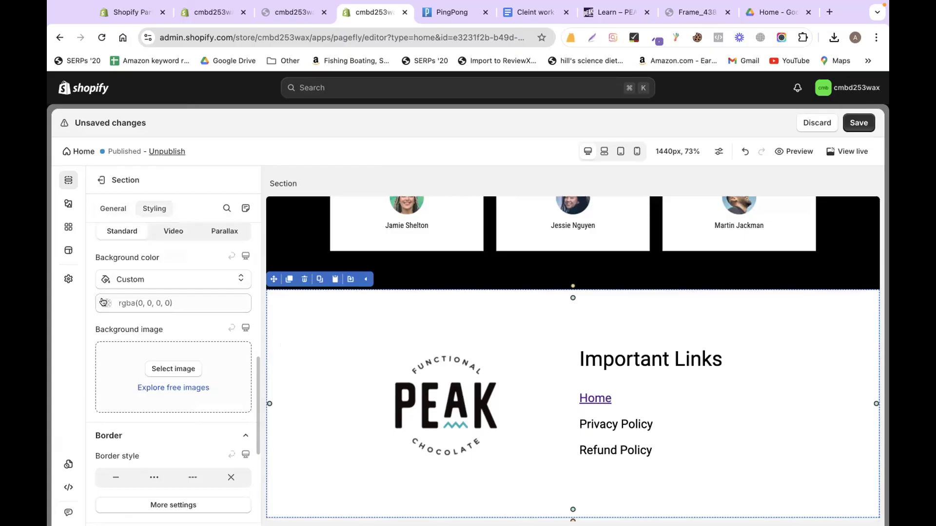
pyautogui.click(103, 303)
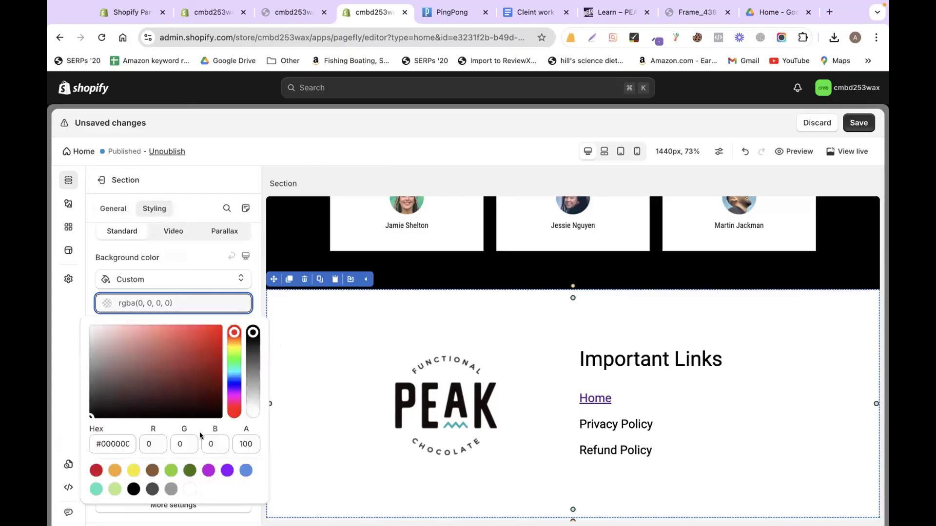
pyautogui.click(245, 471)
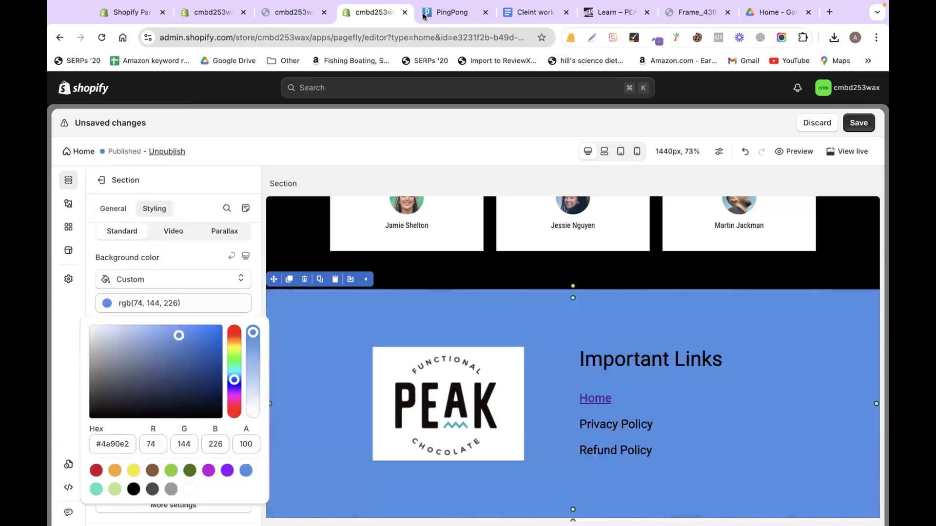
# Step: Switch to the client brief in Google Docs and find the blue Peak Active Chocolate banner image
pyautogui.click(533, 11)
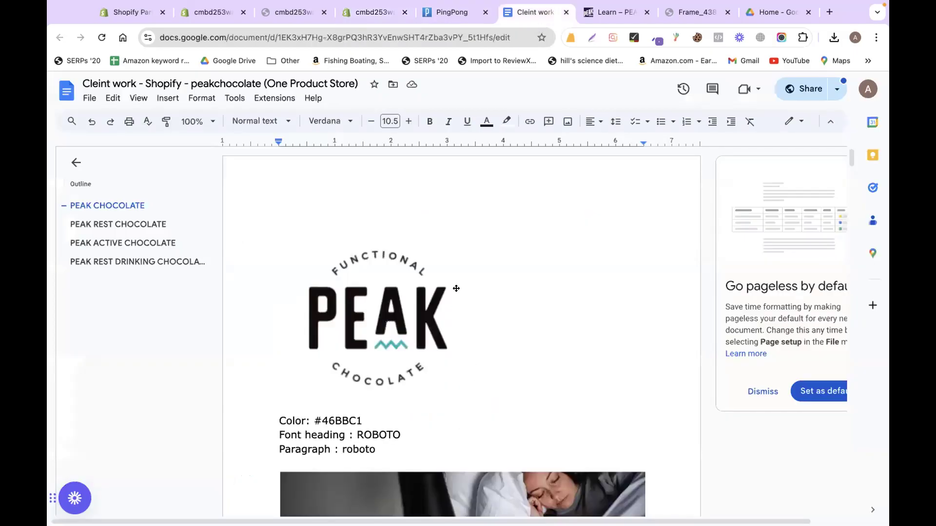
pyautogui.scroll(-5, 456, 289)
pyautogui.scroll(-7, 455, 288)
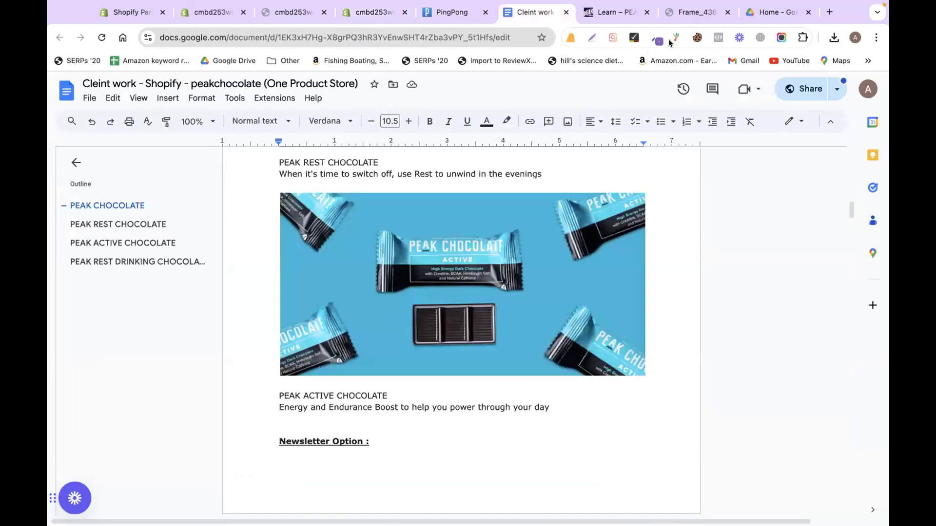
pyautogui.click(589, 37)
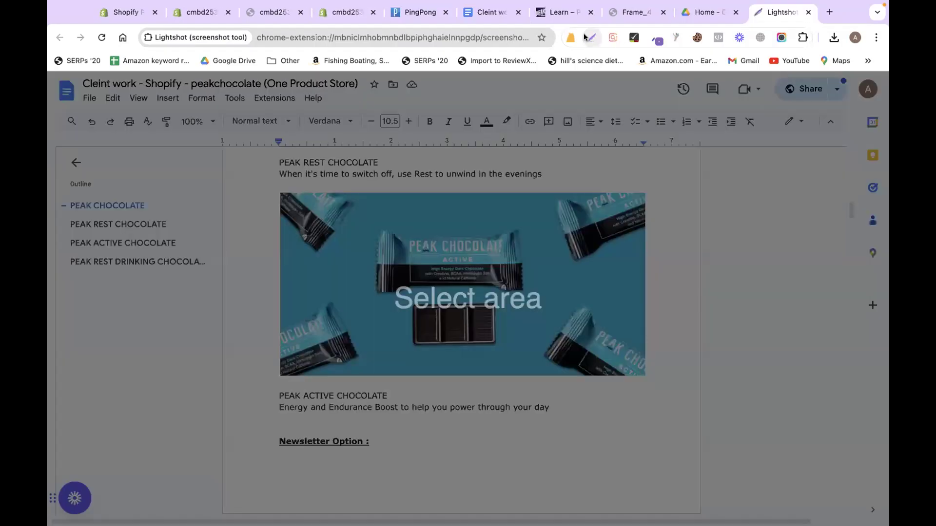
pyautogui.click(741, 12)
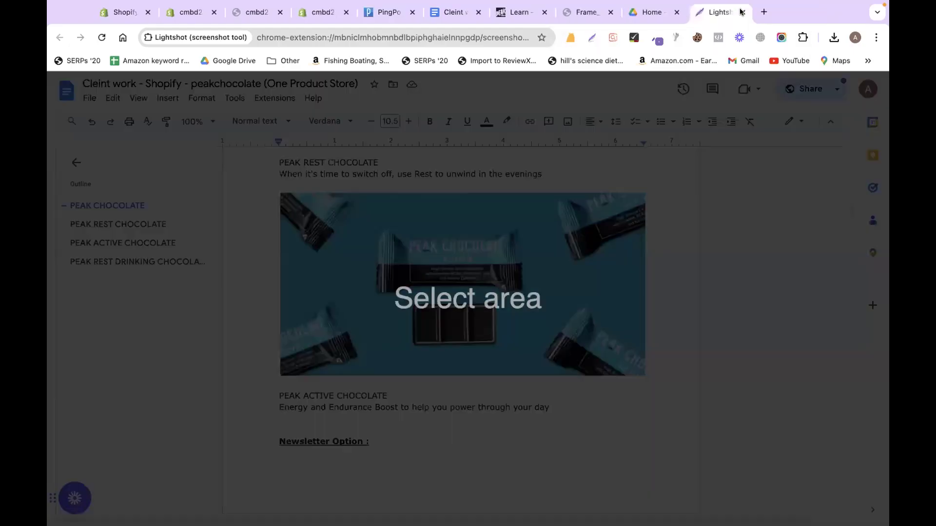
pyautogui.click(739, 11)
pyautogui.click(473, 15)
# Step: Sample the blue background color #01B7DD from the Peak Active banner with the browser's color picker extension
pyautogui.click(650, 42)
pyautogui.click(622, 55)
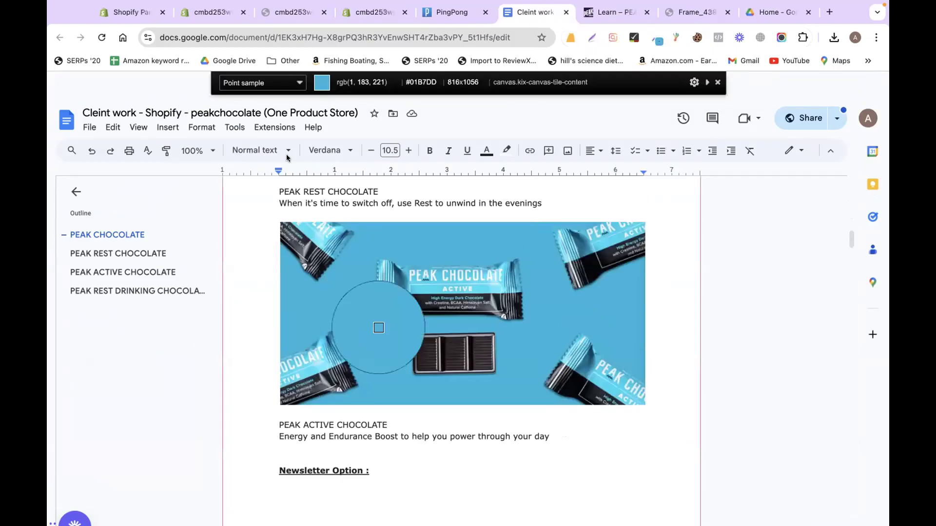
pyautogui.click(217, 14)
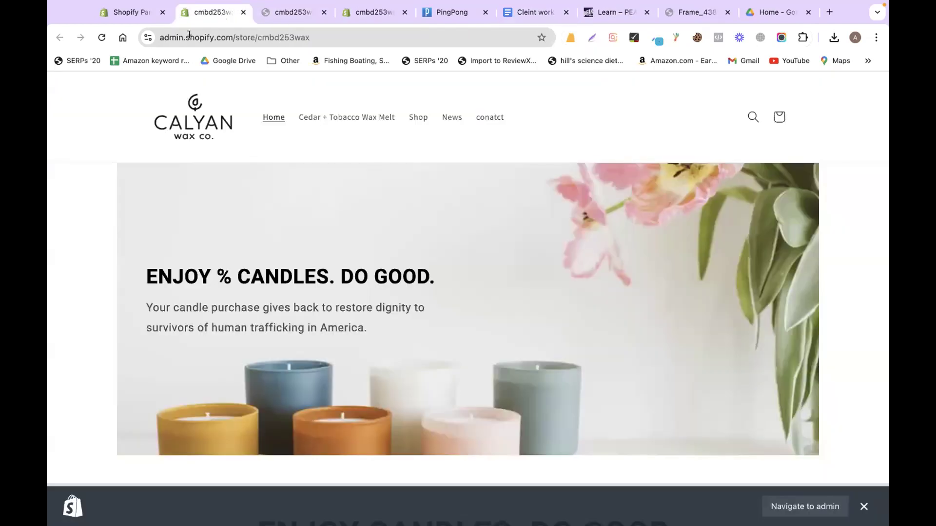
# Step: Return to the PageFly editor and set the footer section's background to #01B7DD with 0.19 opacity
pyautogui.click(380, 13)
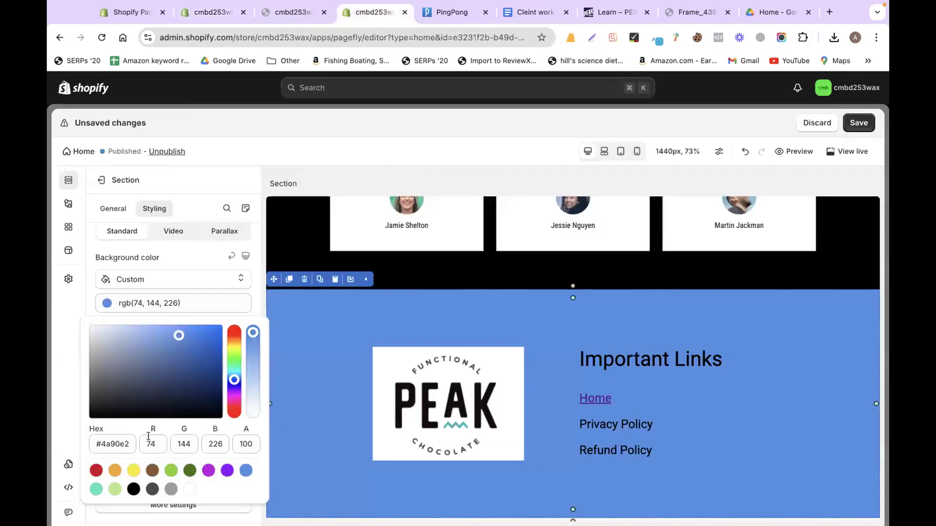
pyautogui.tripleClick(112, 444)
pyautogui.press('super+v')
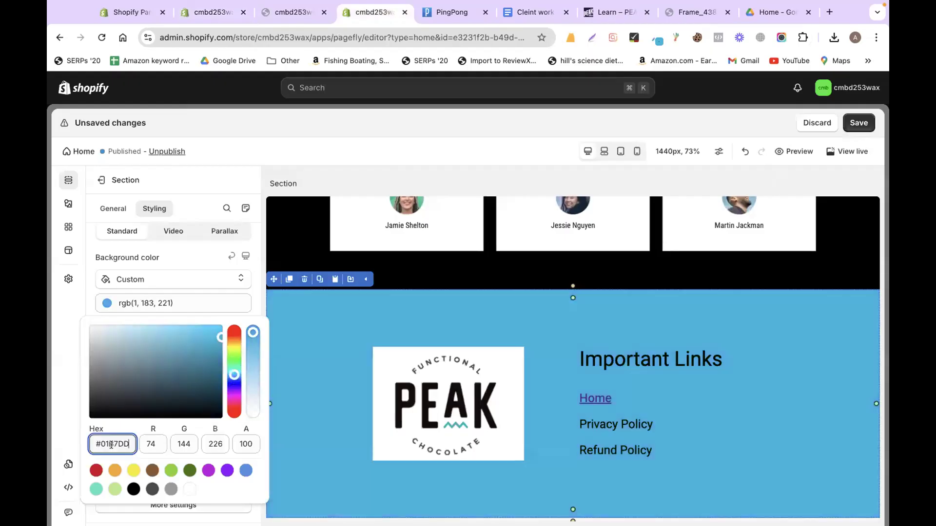
pyautogui.moveTo(252, 335); pyautogui.dragTo(254, 395)
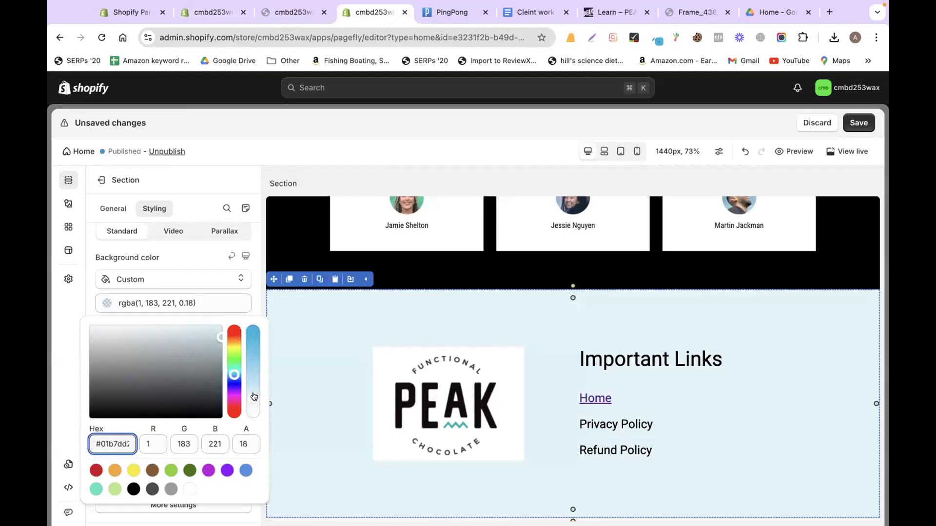
pyautogui.click(303, 319)
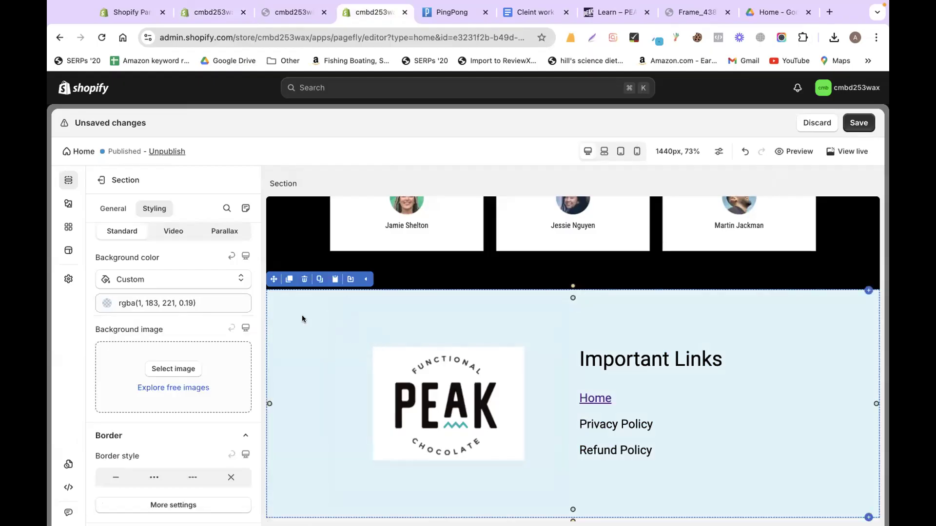
# Step: Save the Important Links section as a reusable section named "footer"
pyautogui.click(343, 280)
pyautogui.click(339, 359)
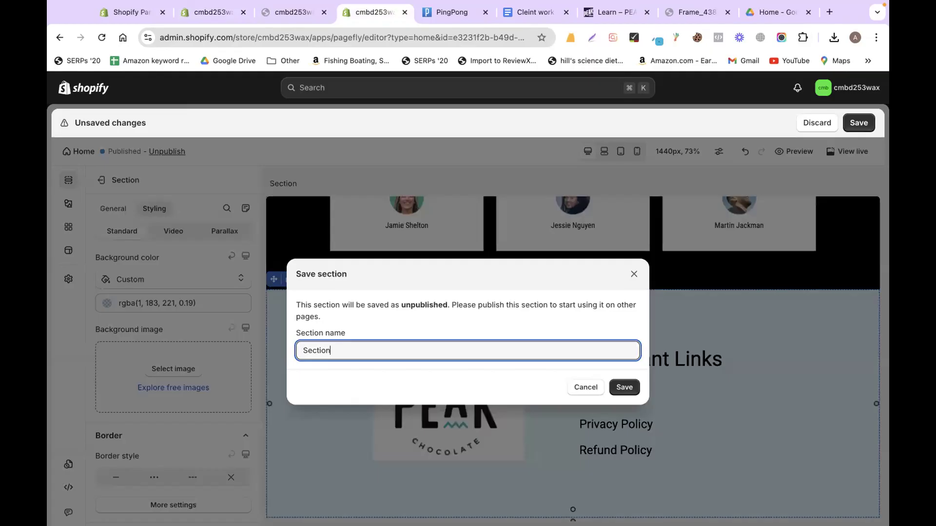
pyautogui.press('super+a')
pyautogui.write('footer')
pyautogui.press('Return')
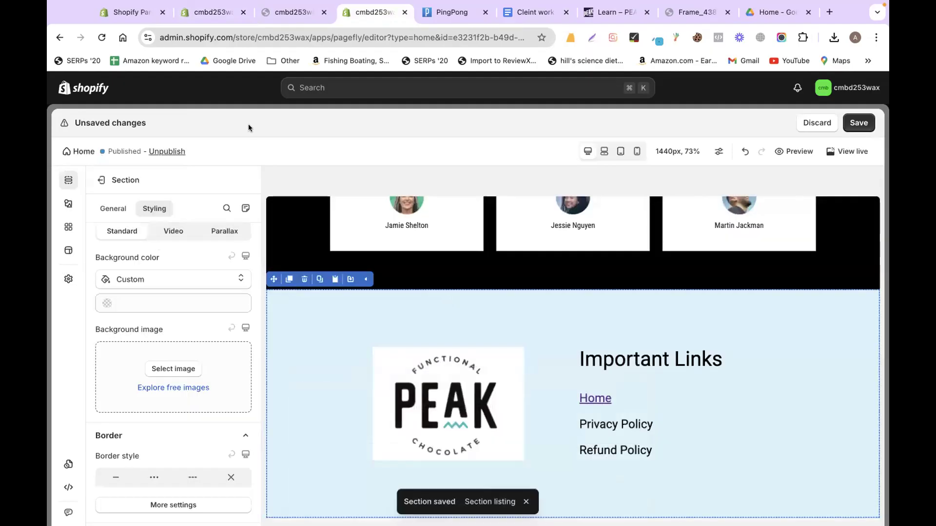
# Step: Save the Home page changes and publish the page
pyautogui.click(858, 122)
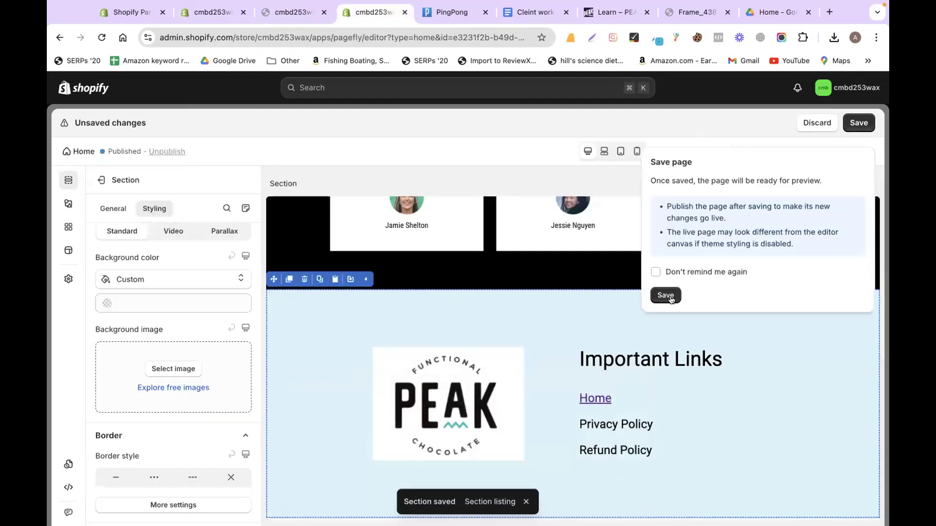
pyautogui.click(809, 122)
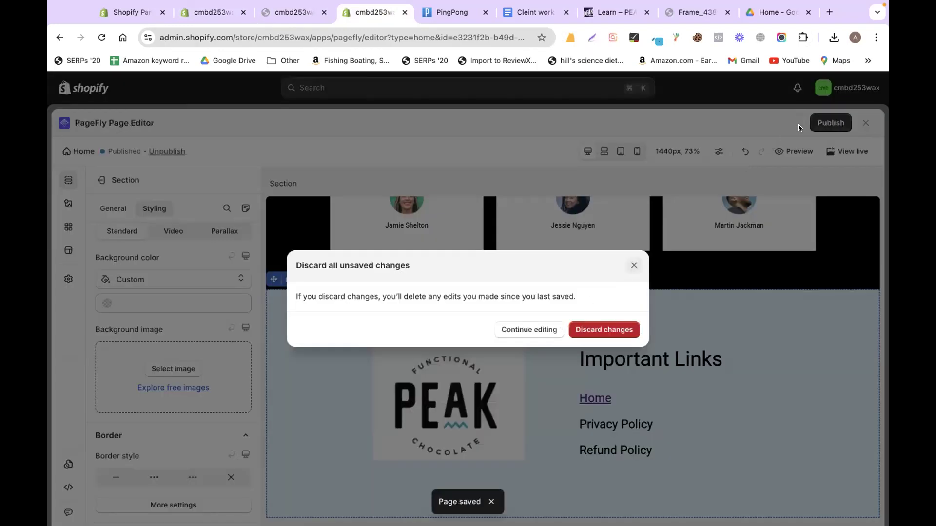
pyautogui.click(819, 123)
pyautogui.click(659, 277)
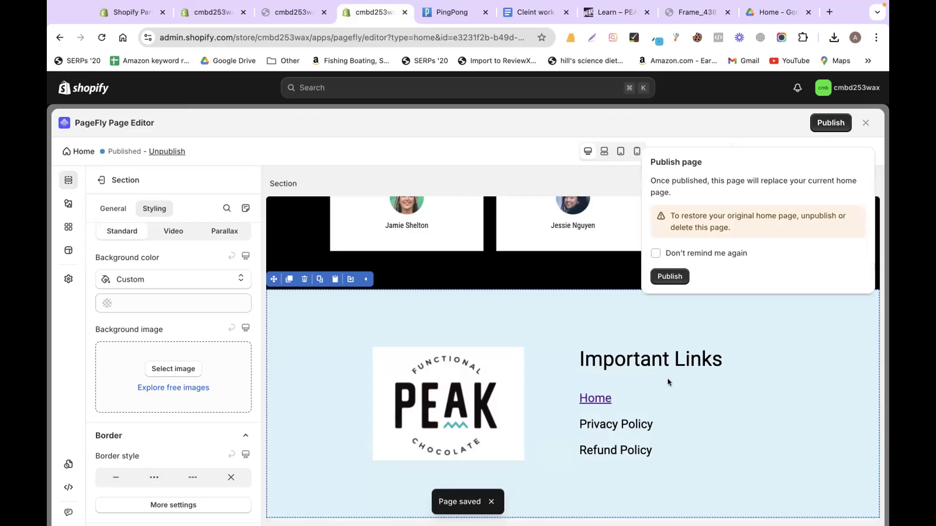
# Step: Leave the Home page editor, open the TIME FOR THE SCIENCE blog page and bring up the saved sections to add
pyautogui.click(862, 128)
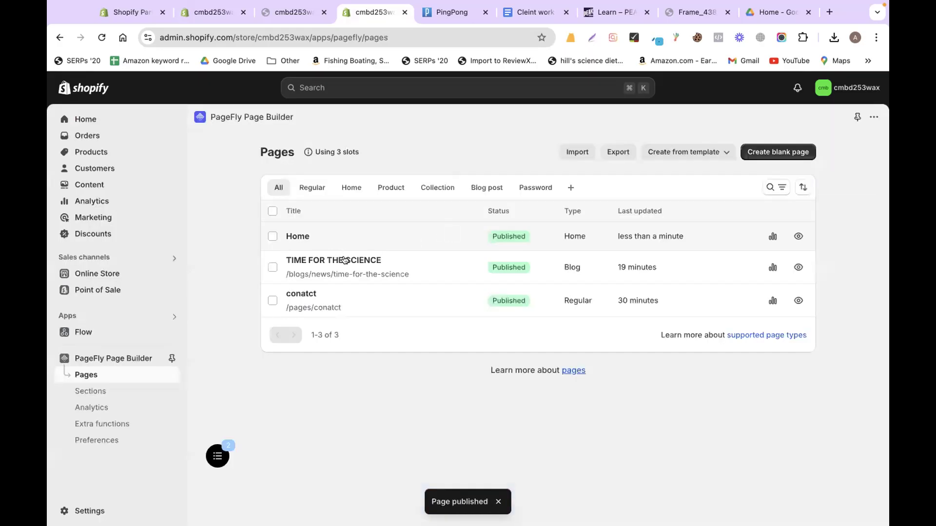
pyautogui.click(351, 262)
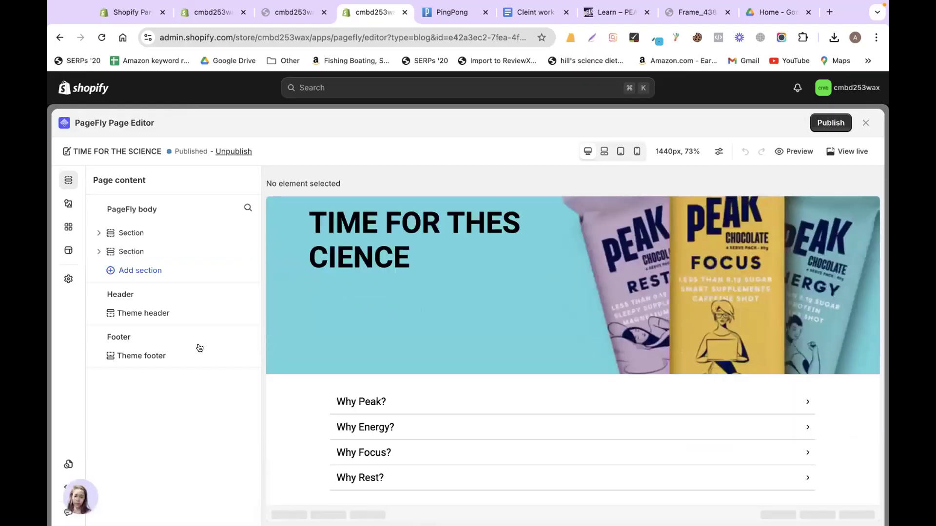
pyautogui.click(136, 272)
pyautogui.click(161, 317)
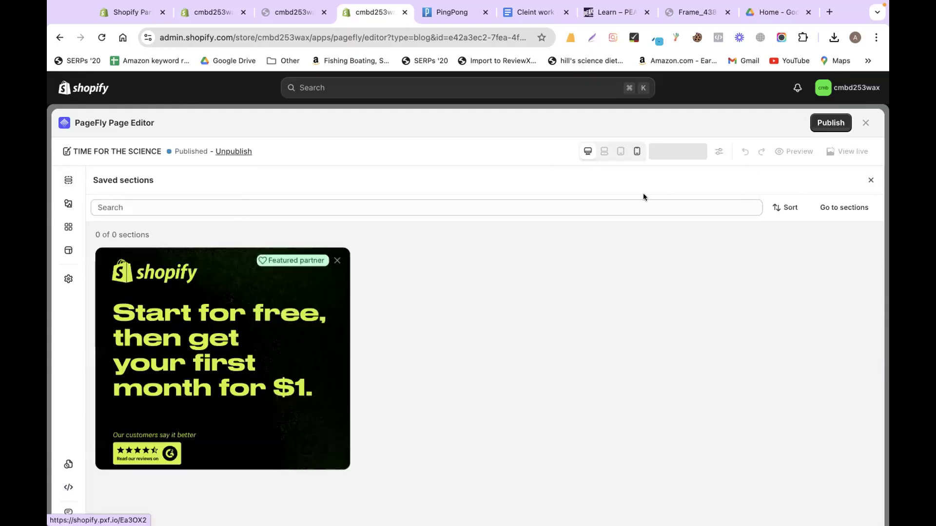
# Step: Search the saved sections for "foo", then clear the search
pyautogui.click(600, 207)
pyautogui.write('foo')
pyautogui.press('BackSpace')
pyautogui.press('BackSpace')
pyautogui.press('BackSpace')
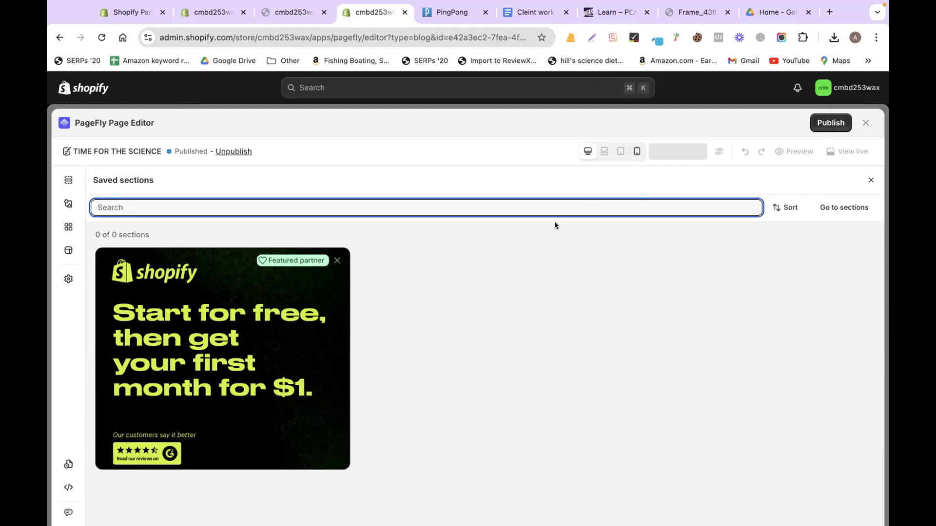
# Step: Leave the TIME FOR THE SCIENCE editor, look through the PageFly pages by type, and check the saved sections list
pyautogui.click(867, 121)
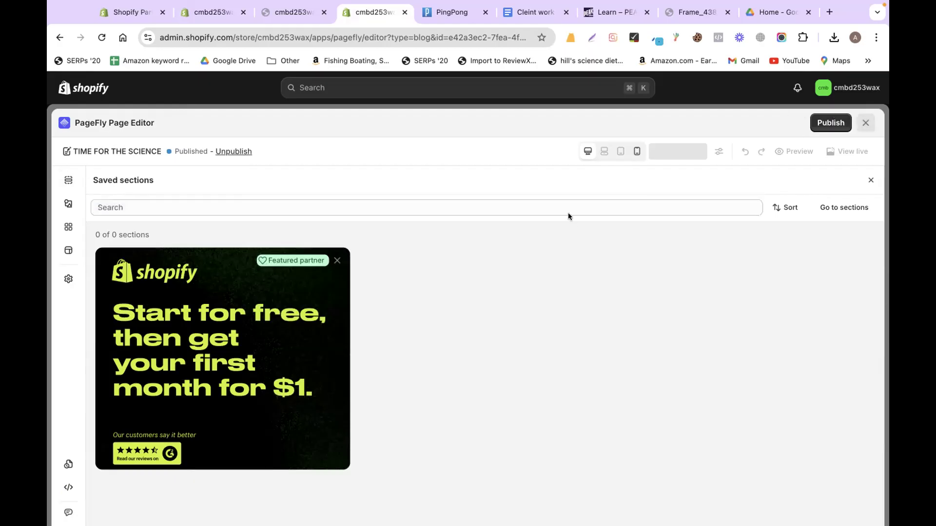
pyautogui.click(312, 188)
pyautogui.click(387, 187)
pyautogui.click(447, 188)
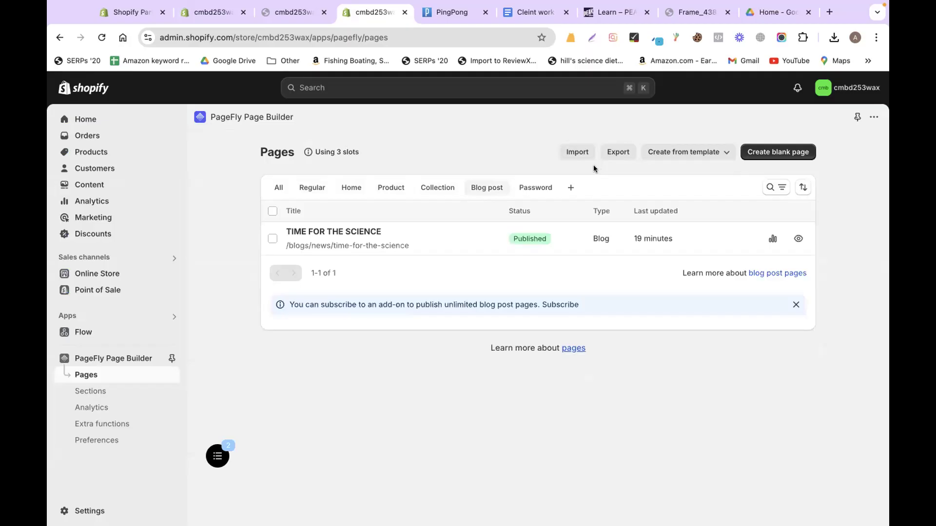
pyautogui.click(555, 187)
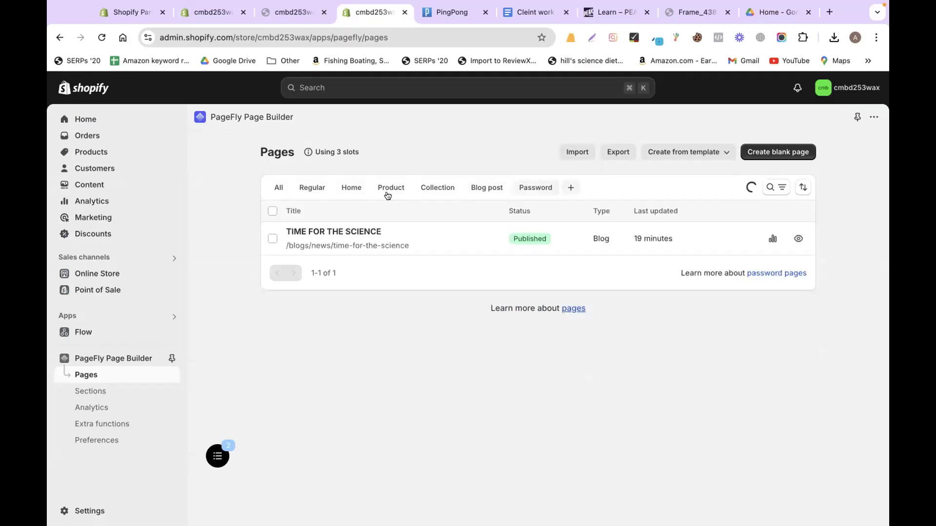
pyautogui.click(274, 191)
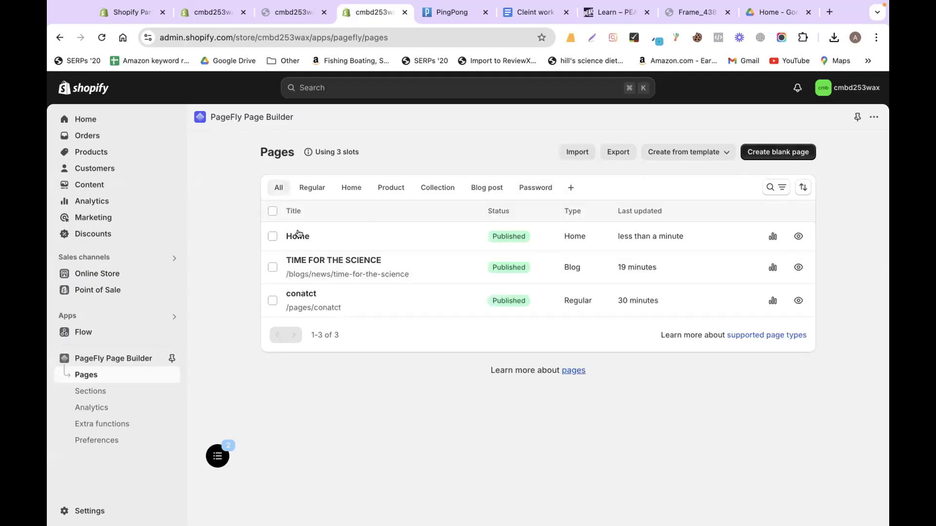
pyautogui.click(104, 390)
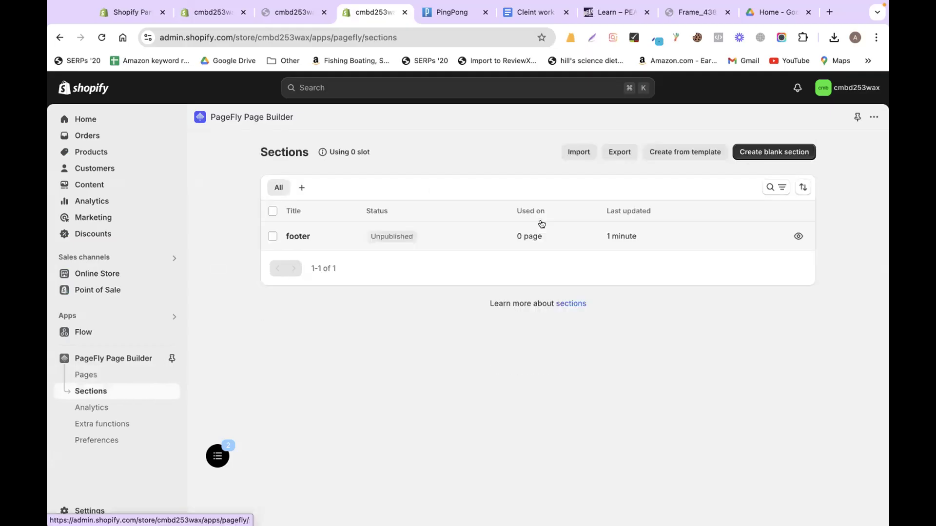
# Step: Open the conatct page from the PageFly pages and delete the empty section at its end
pyautogui.click(102, 373)
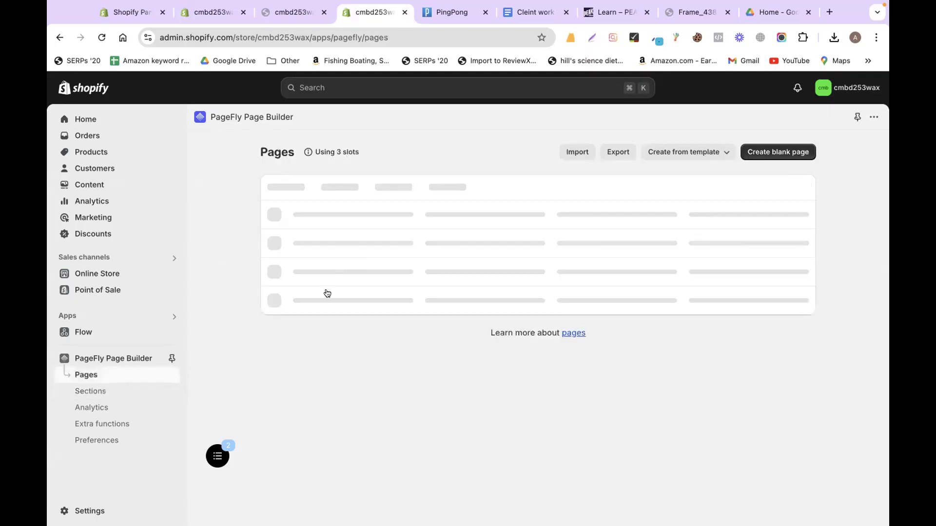
pyautogui.click(327, 295)
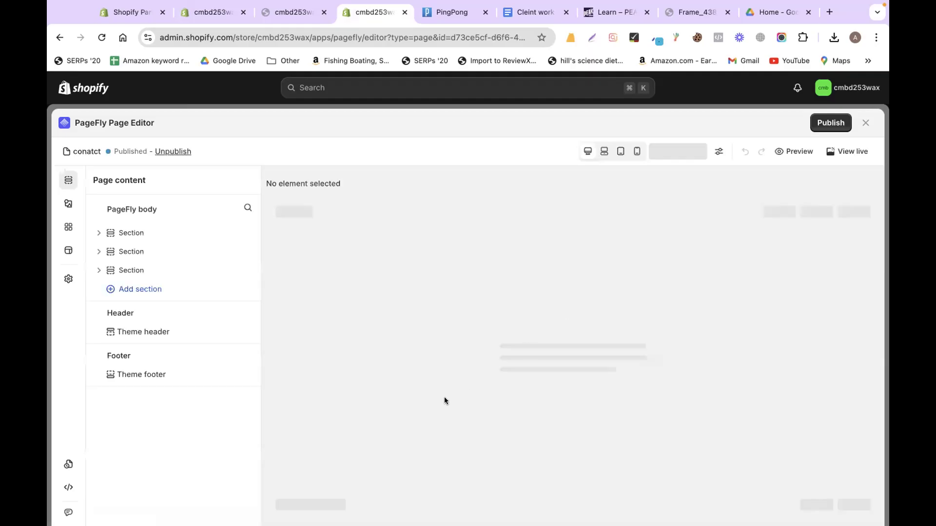
pyautogui.scroll(-5, 444, 396)
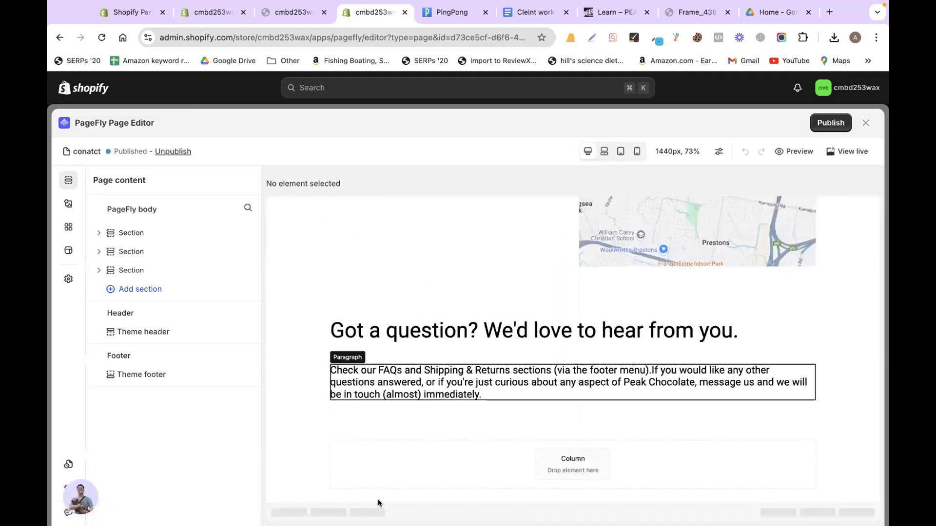
pyautogui.click(314, 428)
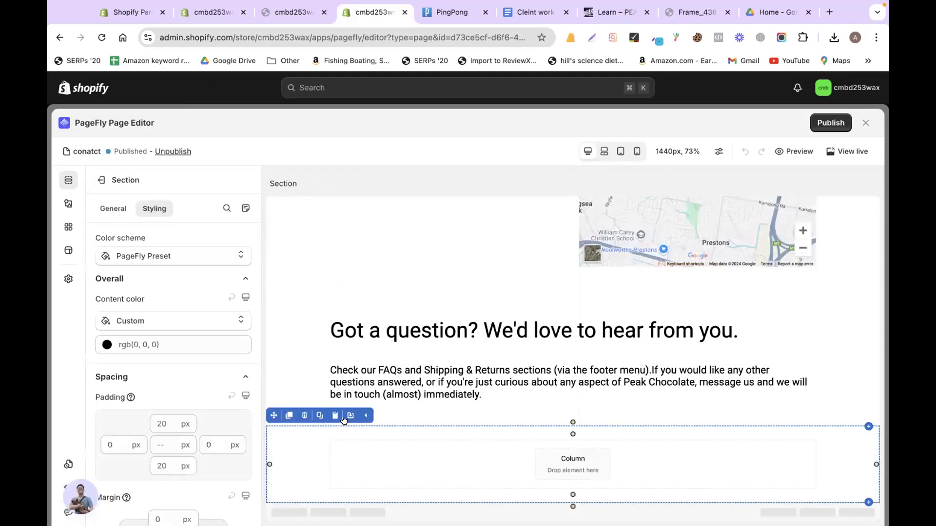
pyautogui.click(304, 416)
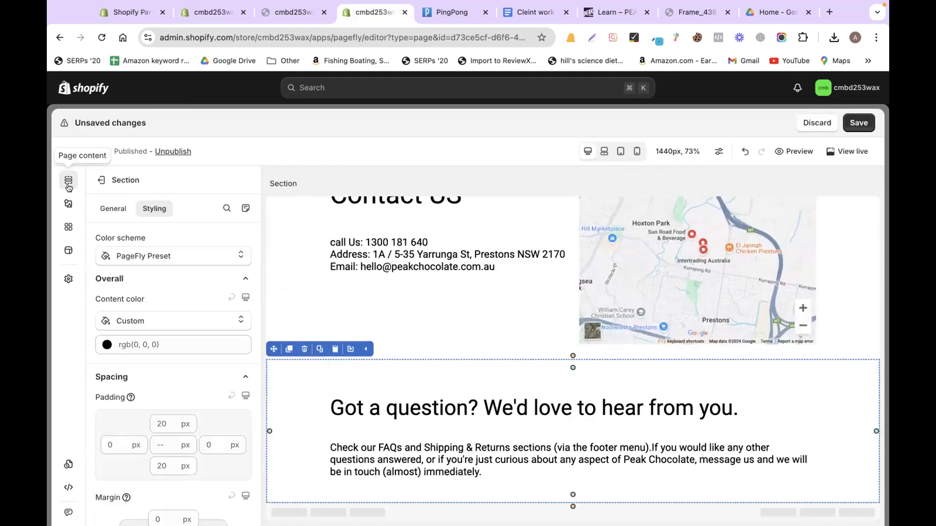
# Step: Look for a saved section to add to the conatct page, then discard the unsaved changes and leave the editor
pyautogui.click(101, 180)
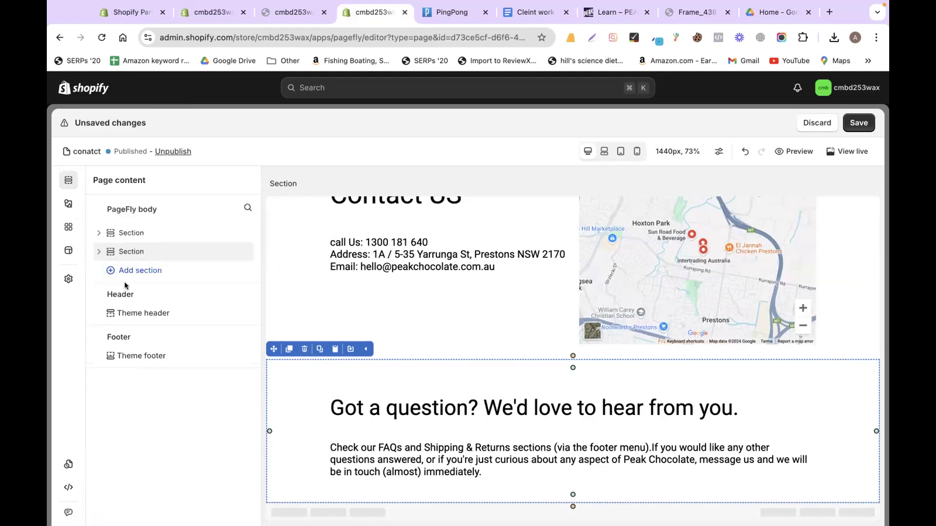
pyautogui.click(123, 274)
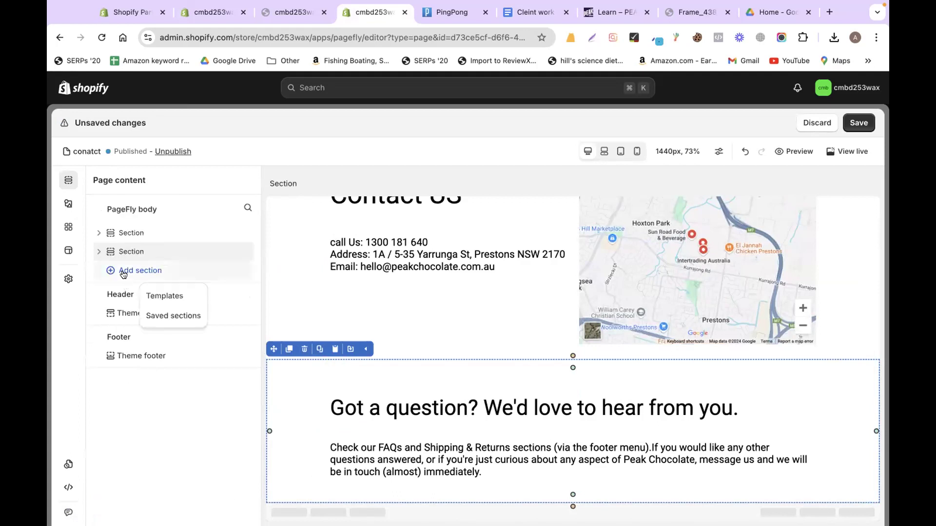
pyautogui.click(154, 315)
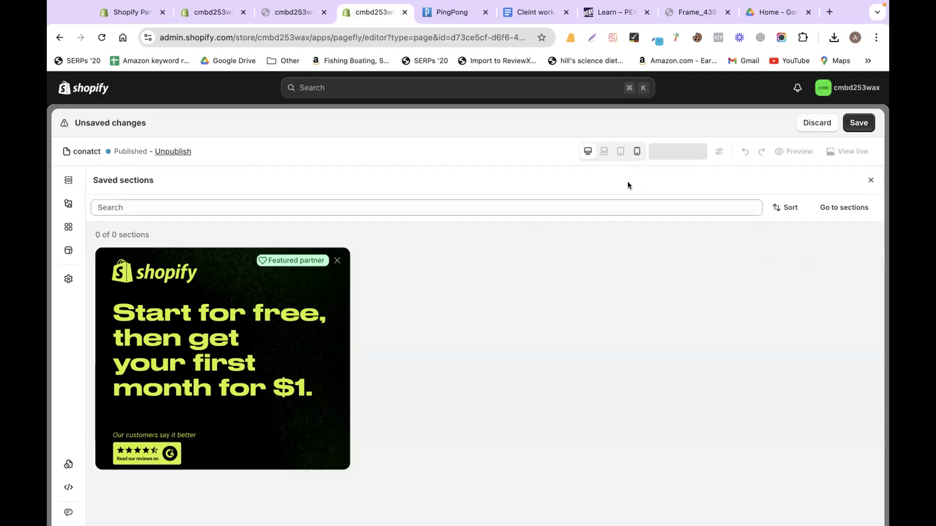
pyautogui.click(807, 121)
pyautogui.click(618, 328)
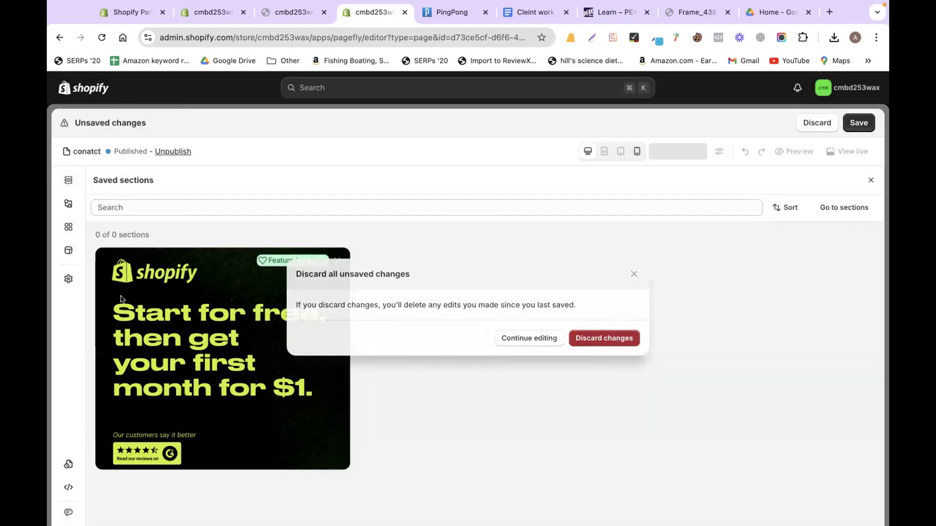
pyautogui.click(864, 122)
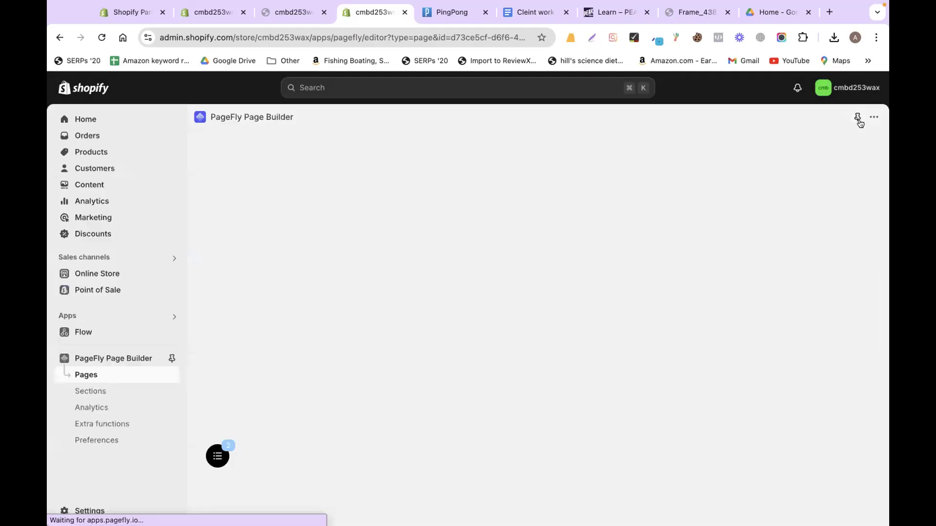
# Step: Open the saved "footer" section, publish it under that title, and return to the sections list
pyautogui.click(92, 391)
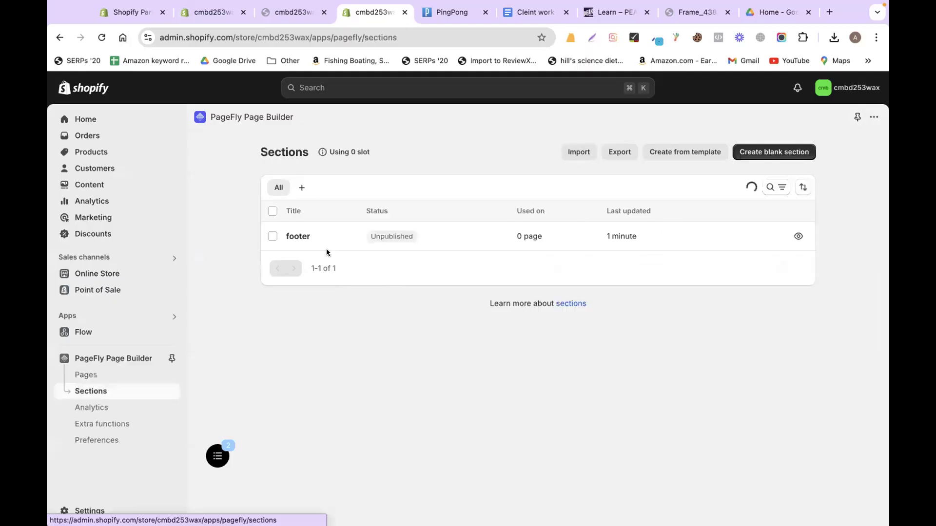
pyautogui.click(274, 224)
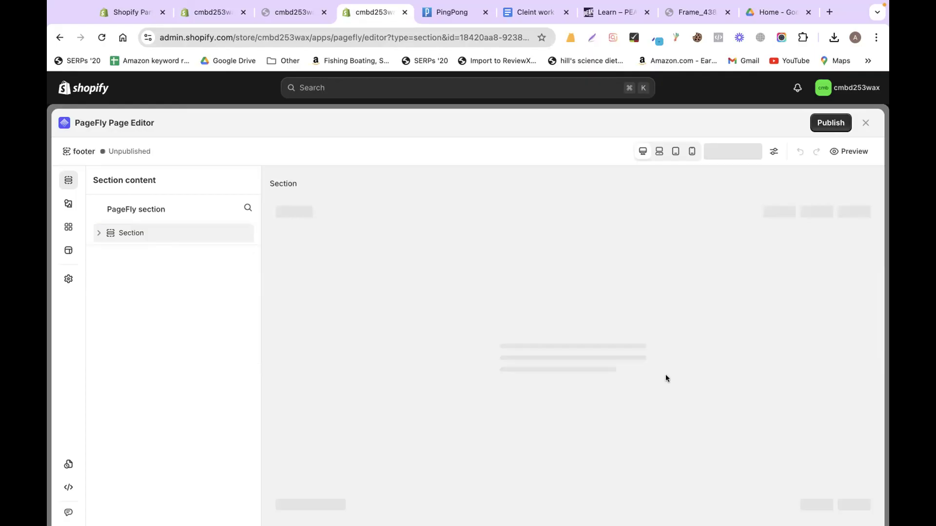
pyautogui.click(825, 121)
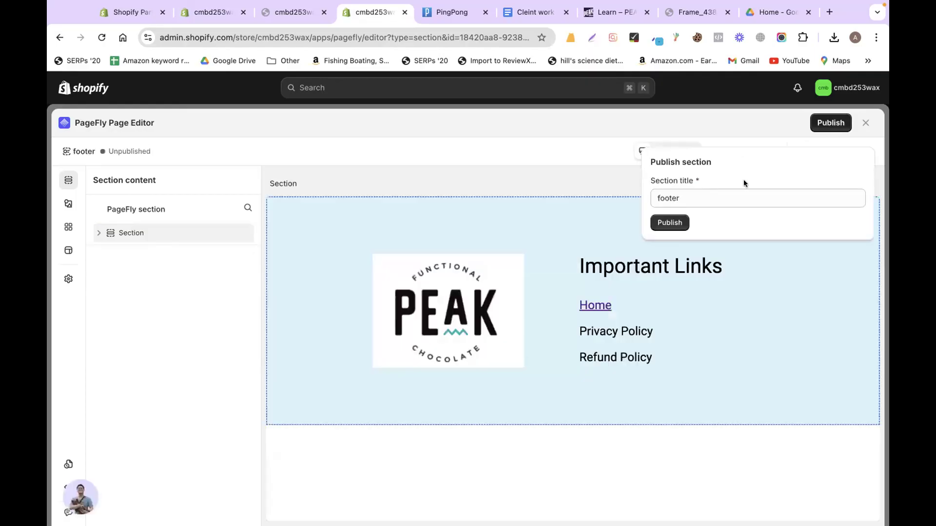
pyautogui.click(670, 223)
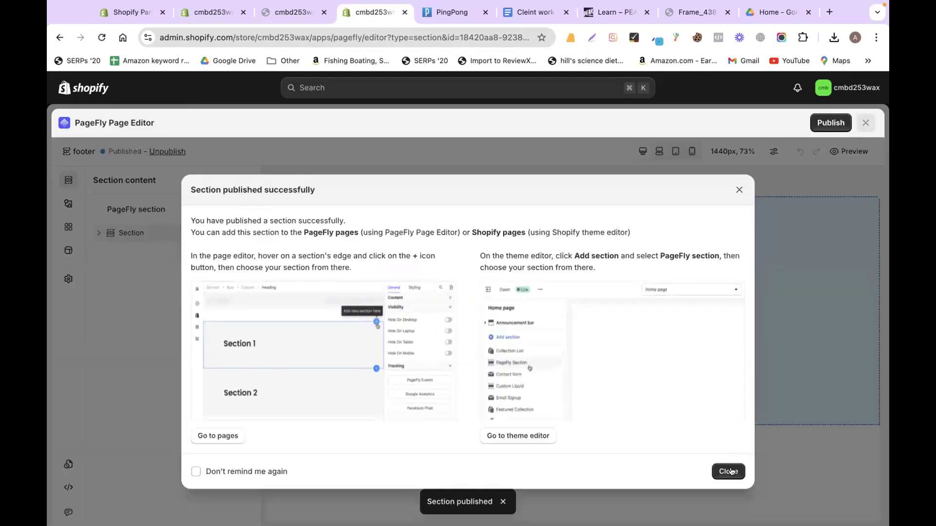
pyautogui.click(739, 189)
pyautogui.click(866, 123)
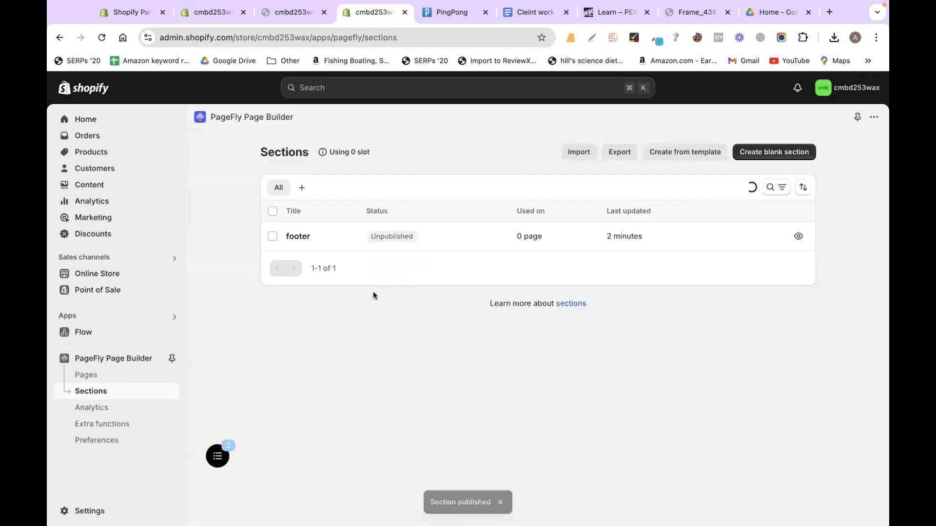
# Step: Reopen the conatct page and delete the empty section below the "Got a question?" text
pyautogui.click(81, 375)
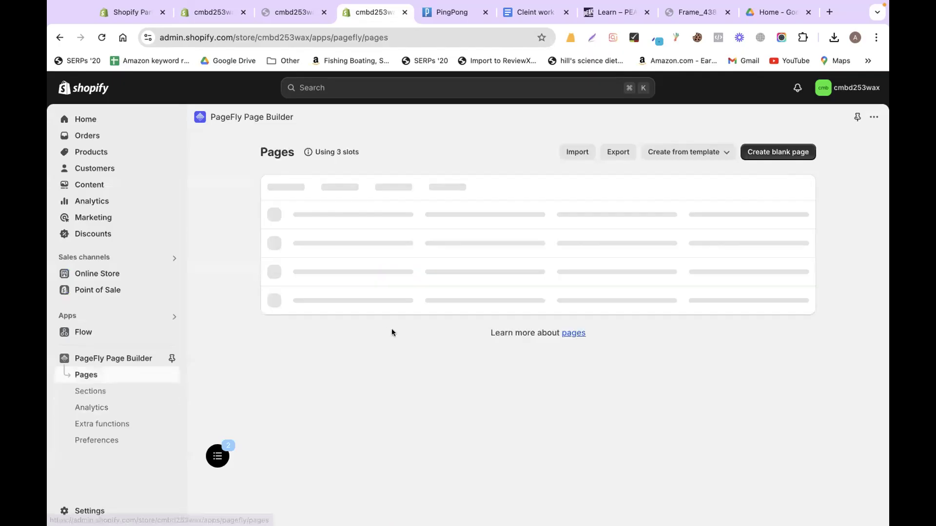
pyautogui.click(310, 295)
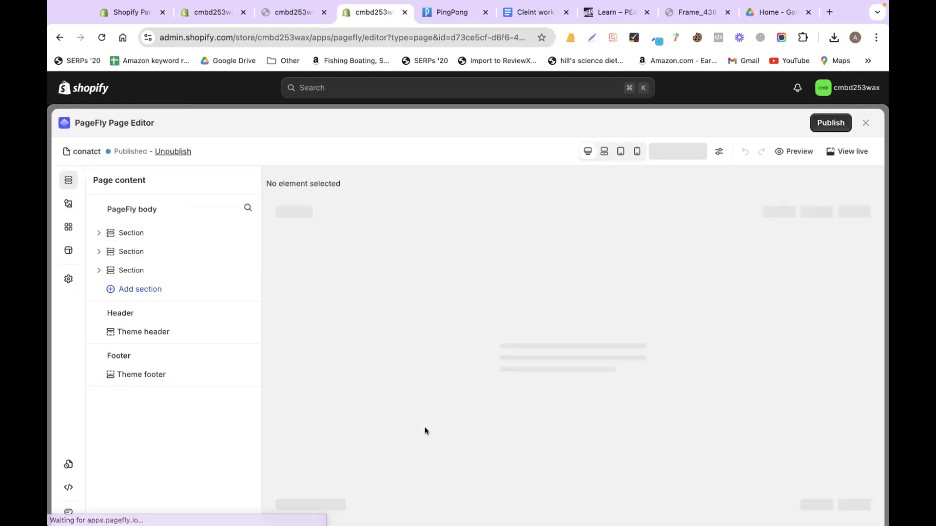
pyautogui.scroll(-3, 425, 429)
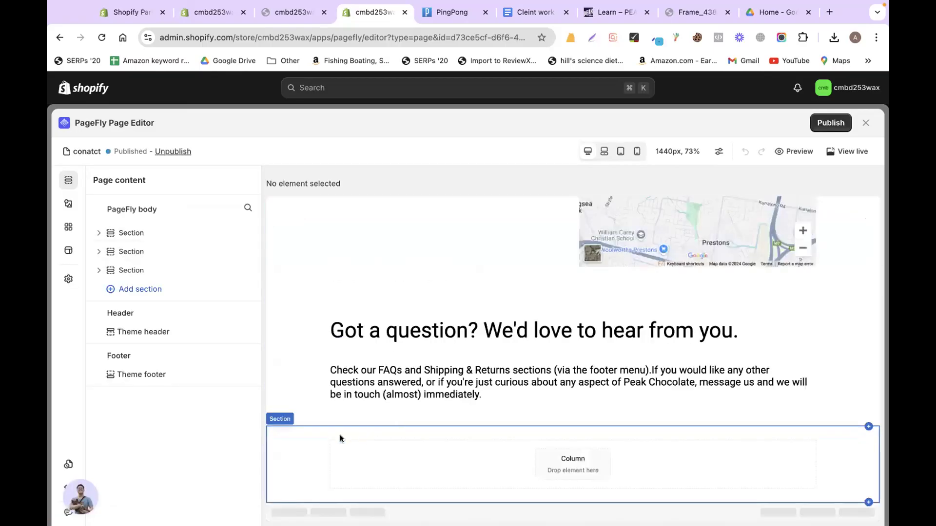
pyautogui.click(286, 424)
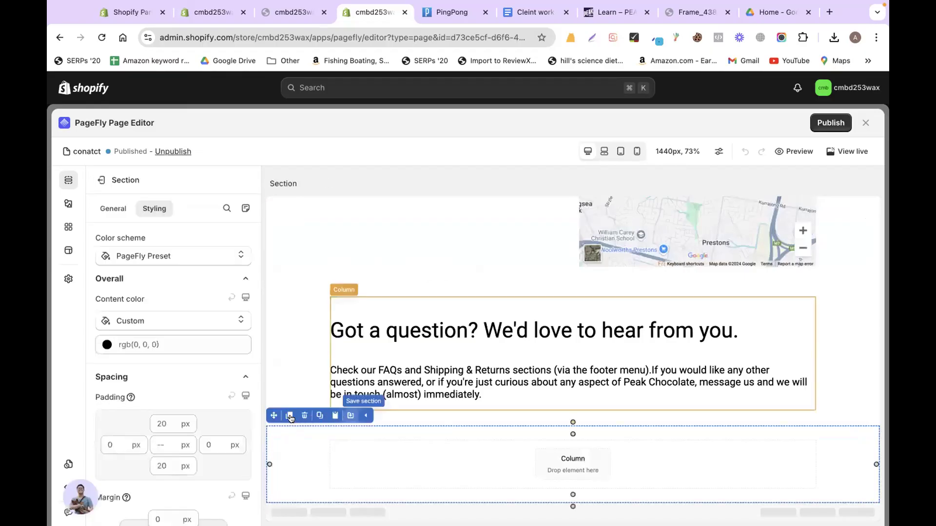
pyautogui.click(304, 416)
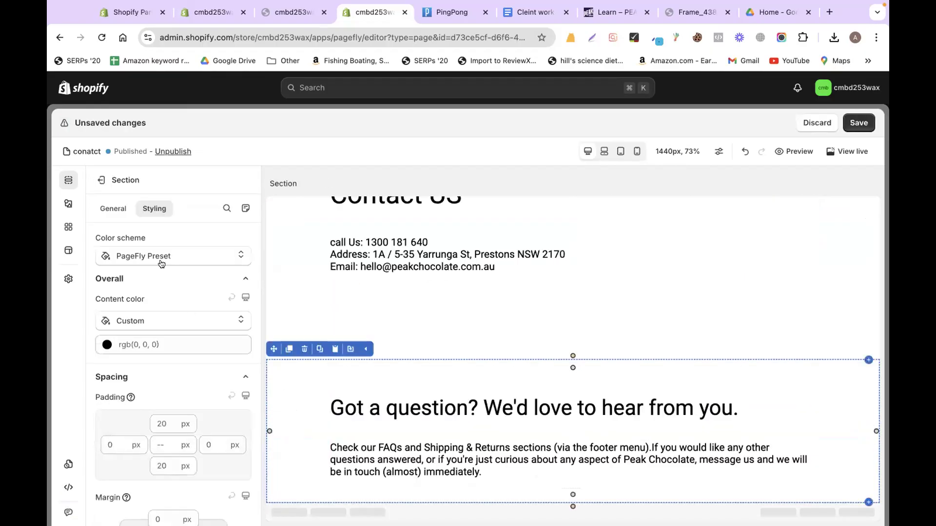
# Step: Add the saved "footer" section with the Peak logo and Important Links to the end of the conatct page
pyautogui.click(100, 178)
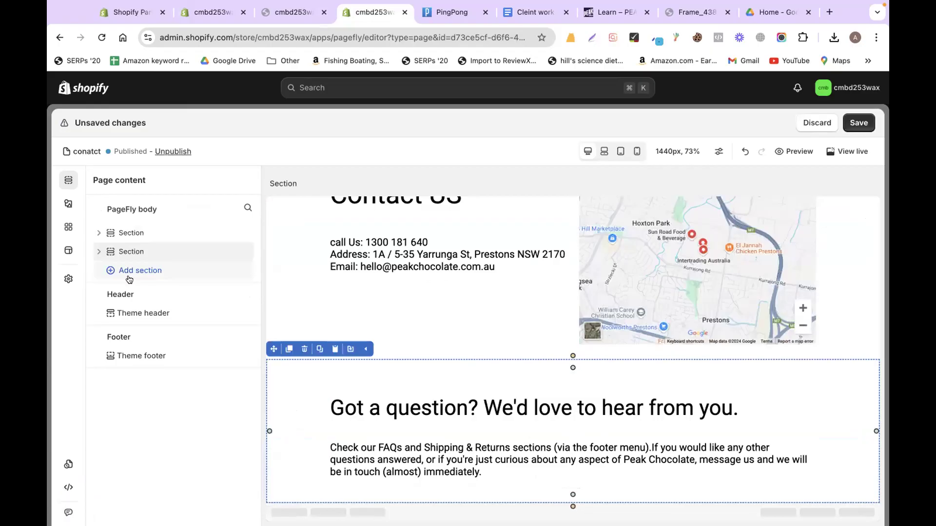
pyautogui.click(129, 277)
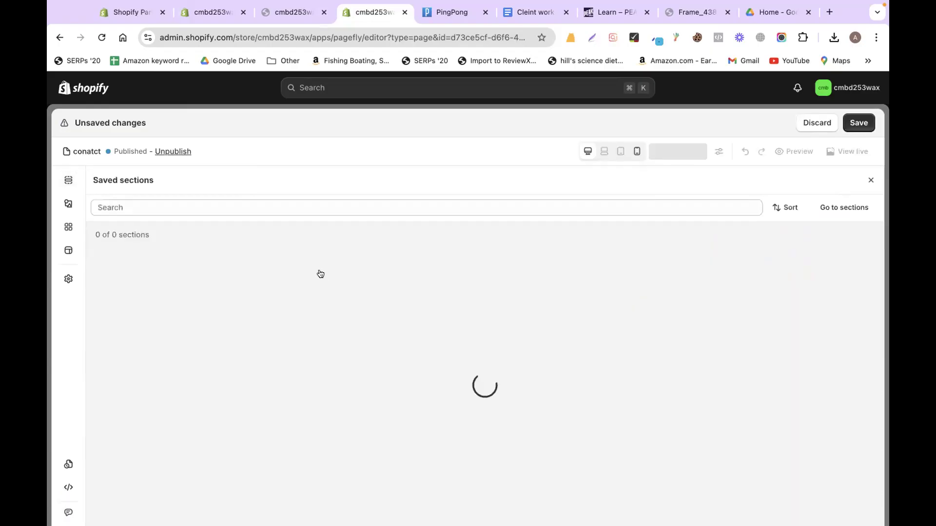
pyautogui.moveTo(408, 266)
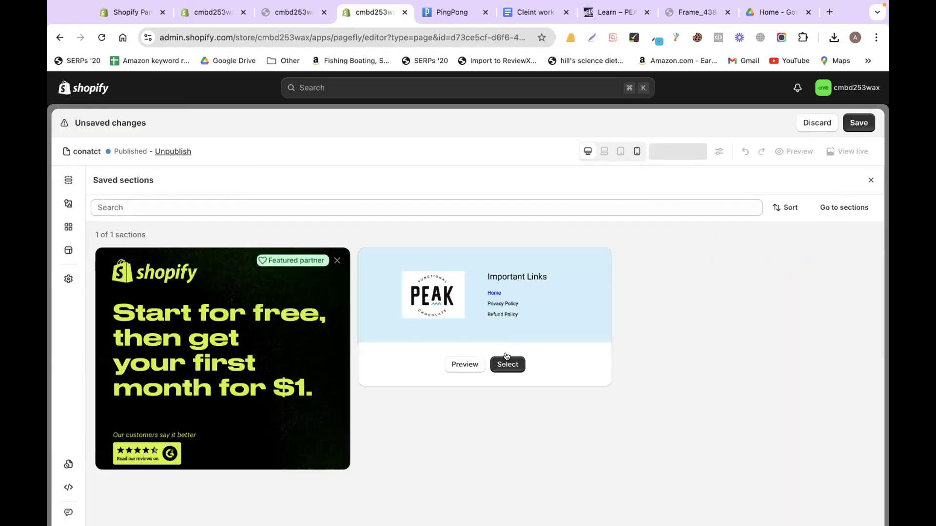
pyautogui.click(508, 363)
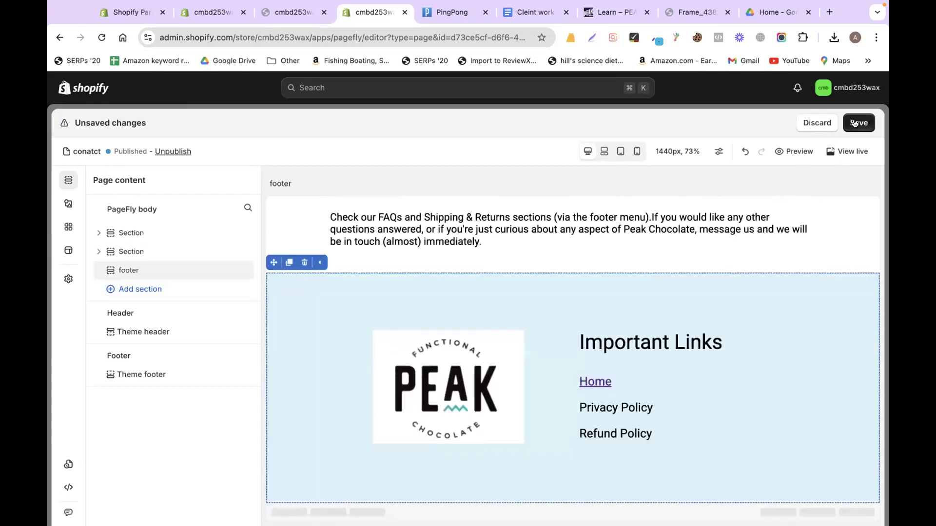
# Step: Save and publish the conatct page, and close its editor
pyautogui.click(857, 123)
pyautogui.click(665, 295)
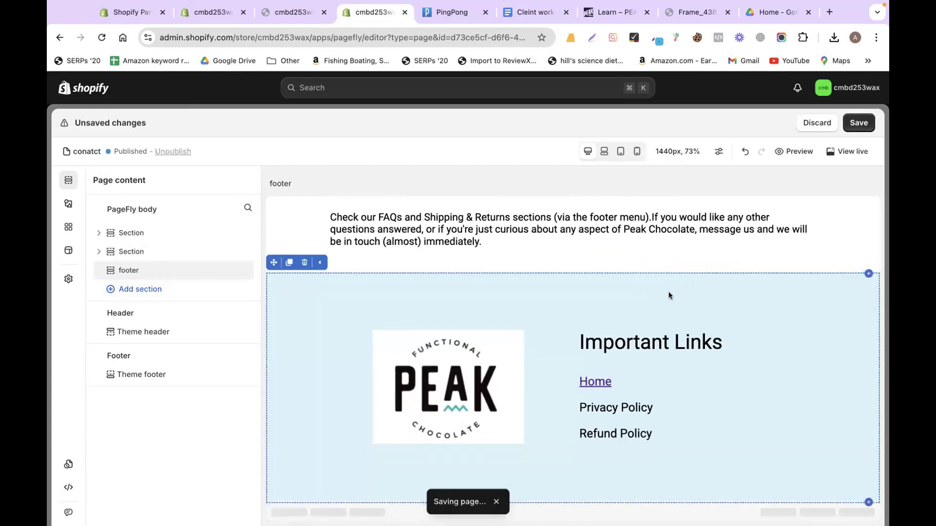
pyautogui.click(828, 121)
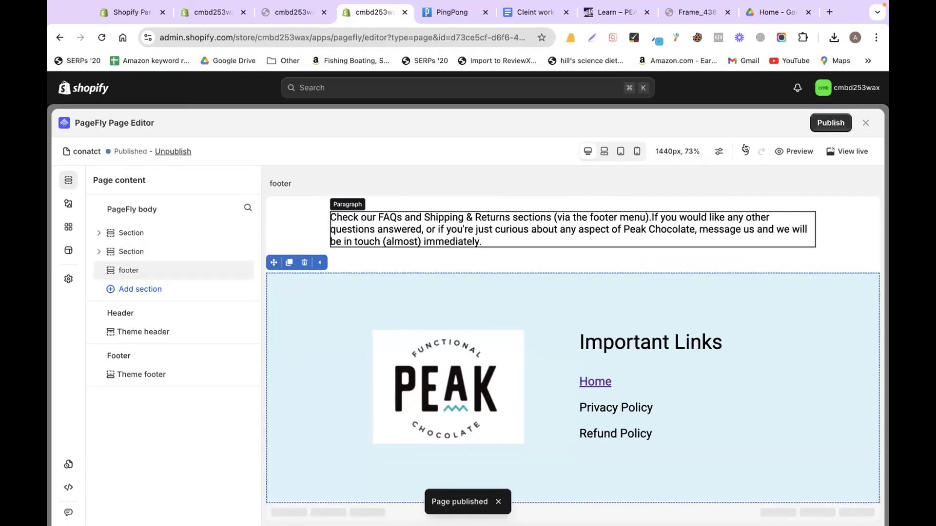
pyautogui.click(864, 123)
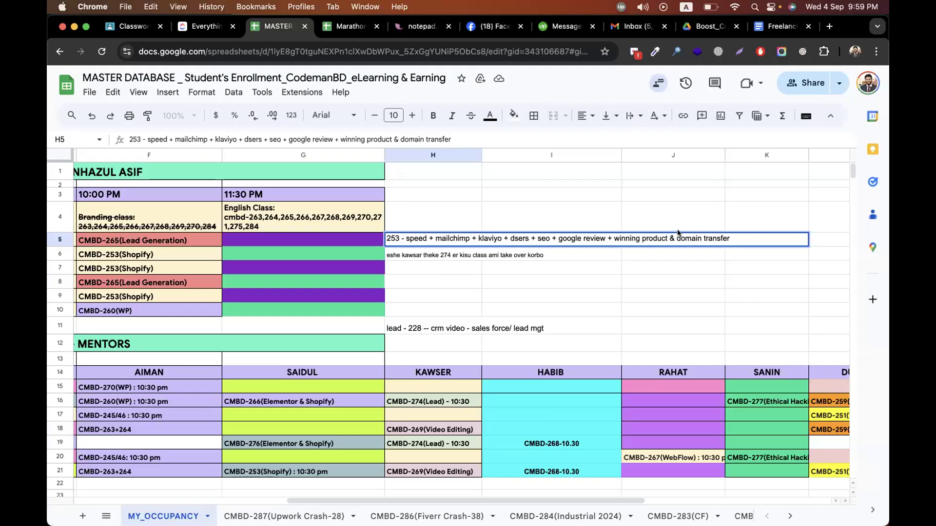
# Step: Highlight "& domain transfer" in the CMBD-253 topics note in cell H5, and leave the cell
pyautogui.moveTo(778, 238); pyautogui.dragTo(676, 237)
pyautogui.click(688, 202)
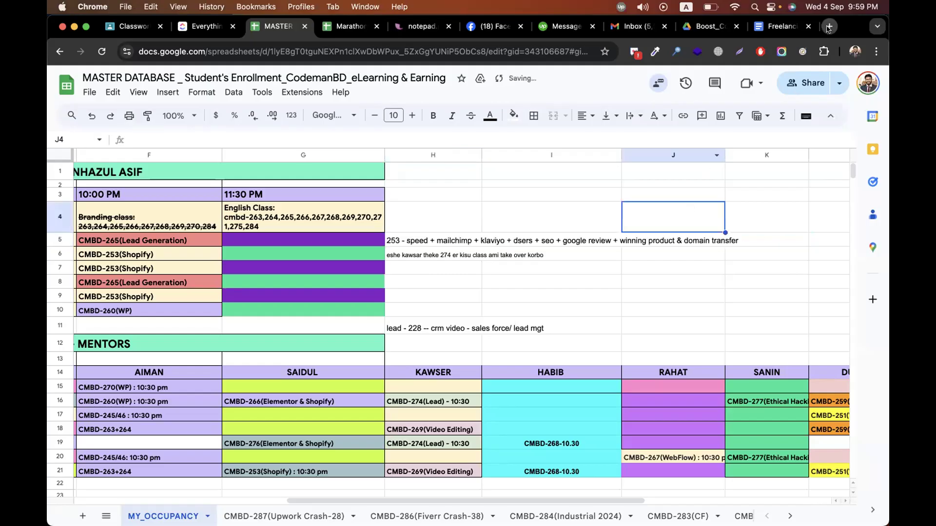
# Step: Open the Hostinger sign-in in a new browser tab
pyautogui.click(828, 27)
pyautogui.write('hos')
pyautogui.press('Return')
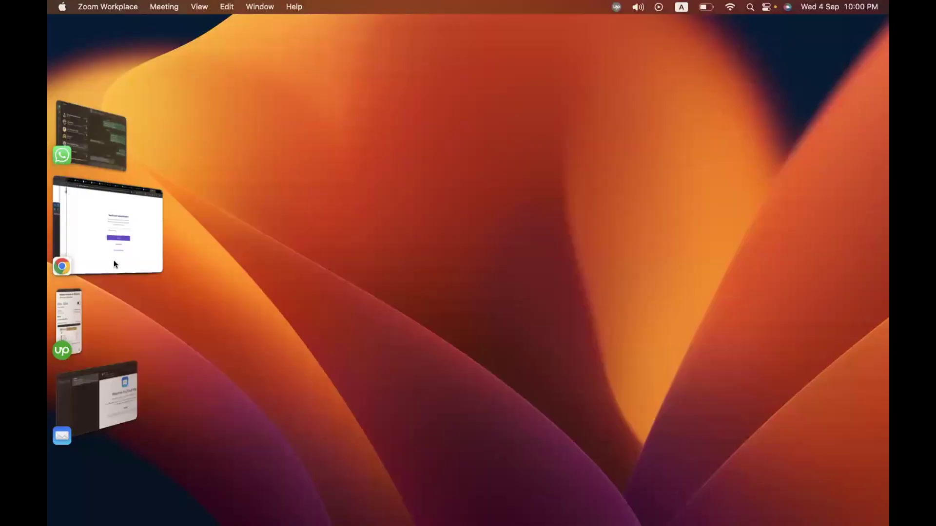
# Step: Check the Primary and Updates mail in Gmail for Hostinger's login code, and return to the two-factor authentication page
pyautogui.click(113, 261)
pyautogui.click(607, 28)
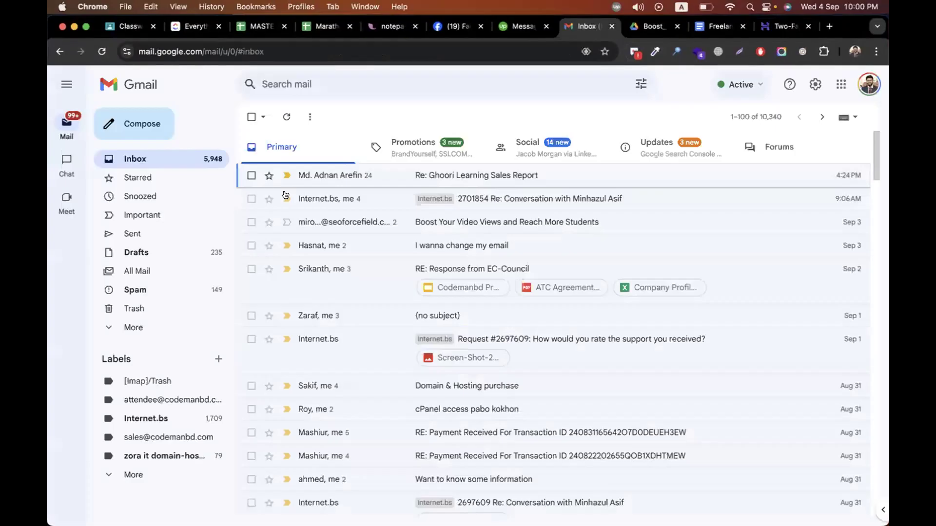
pyautogui.click(580, 169)
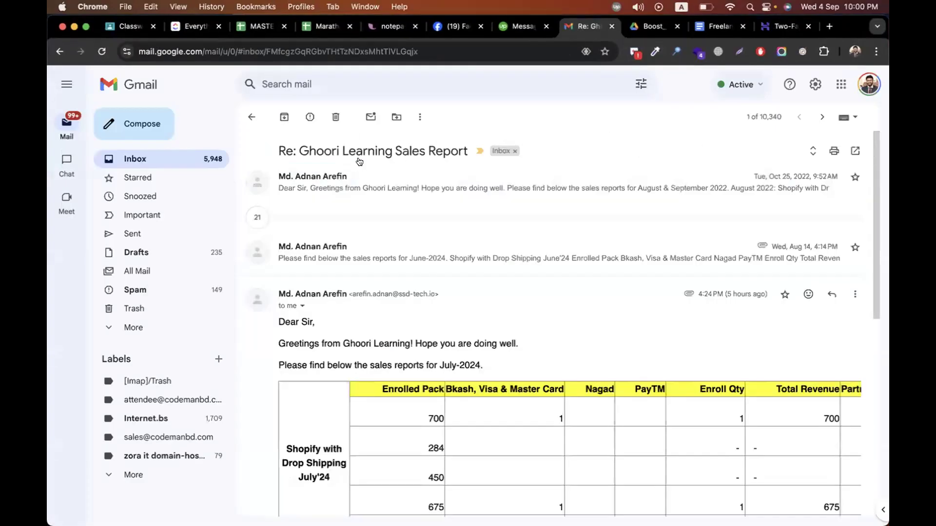
pyautogui.click(251, 117)
pyautogui.click(695, 143)
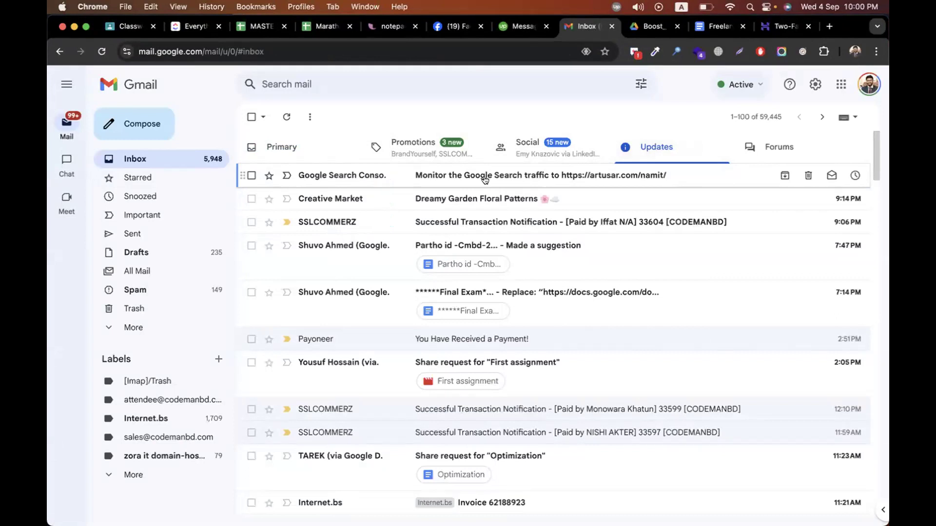
pyautogui.click(279, 137)
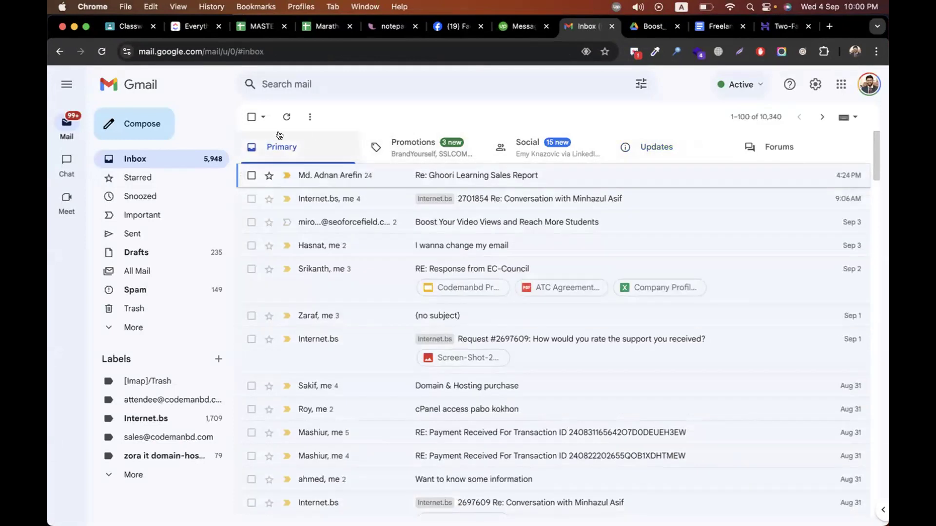
pyautogui.click(609, 150)
pyautogui.click(287, 156)
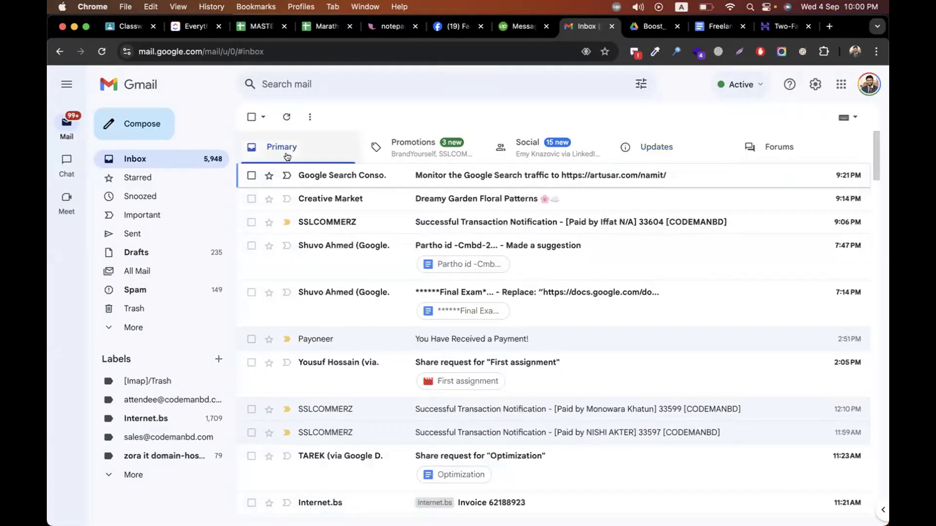
pyautogui.click(786, 25)
pyautogui.click(492, 282)
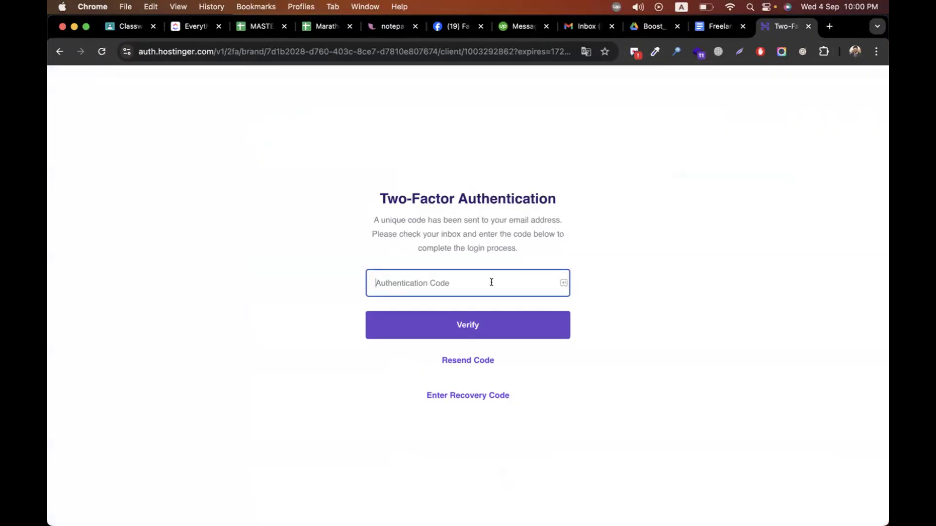
pyautogui.click(584, 26)
pyautogui.click(442, 153)
pyautogui.click(555, 146)
pyautogui.click(670, 146)
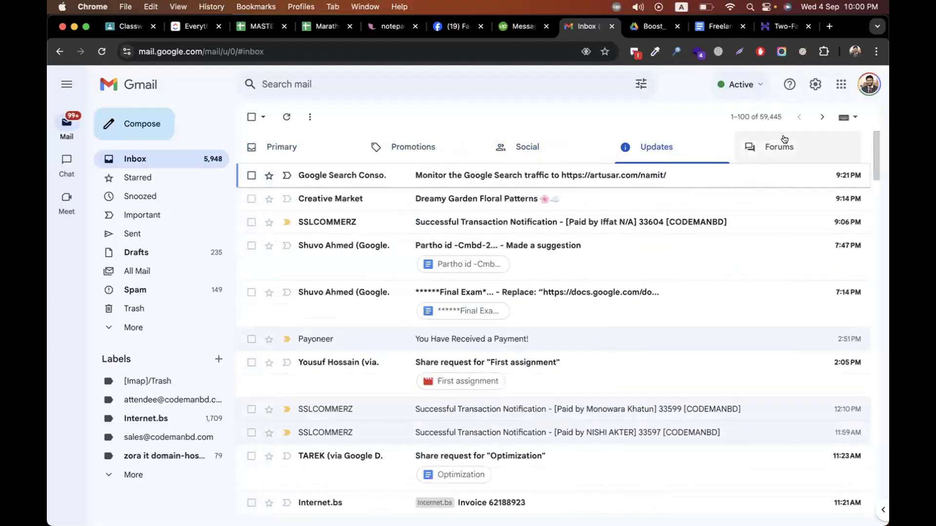
pyautogui.click(782, 144)
pyautogui.click(319, 151)
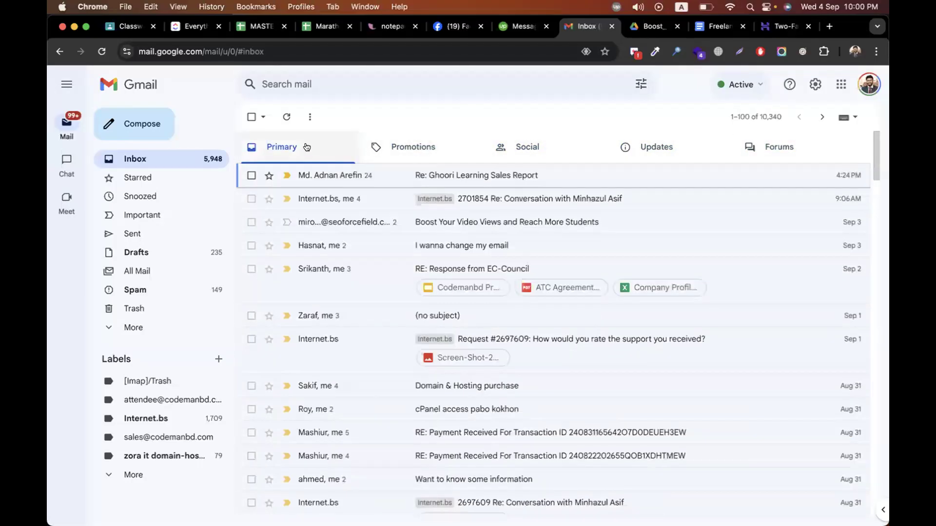
pyautogui.click(605, 142)
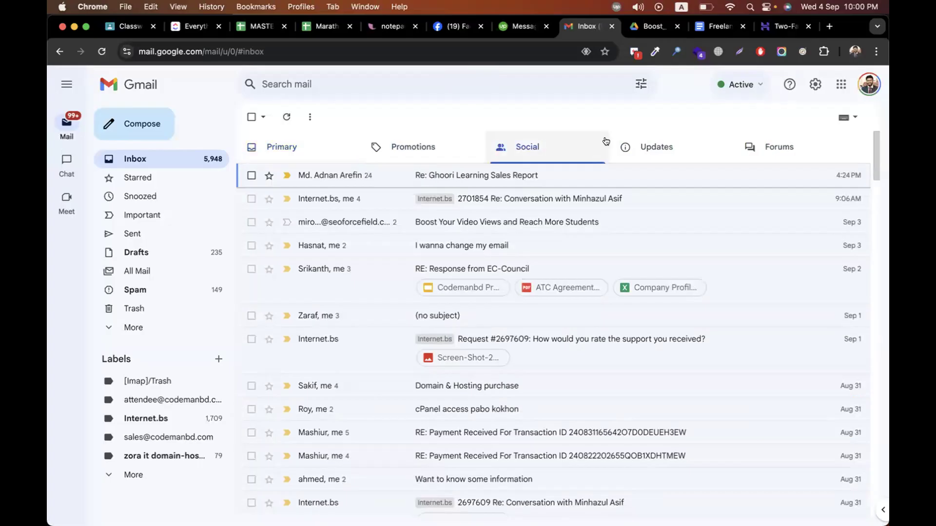
pyautogui.click(674, 142)
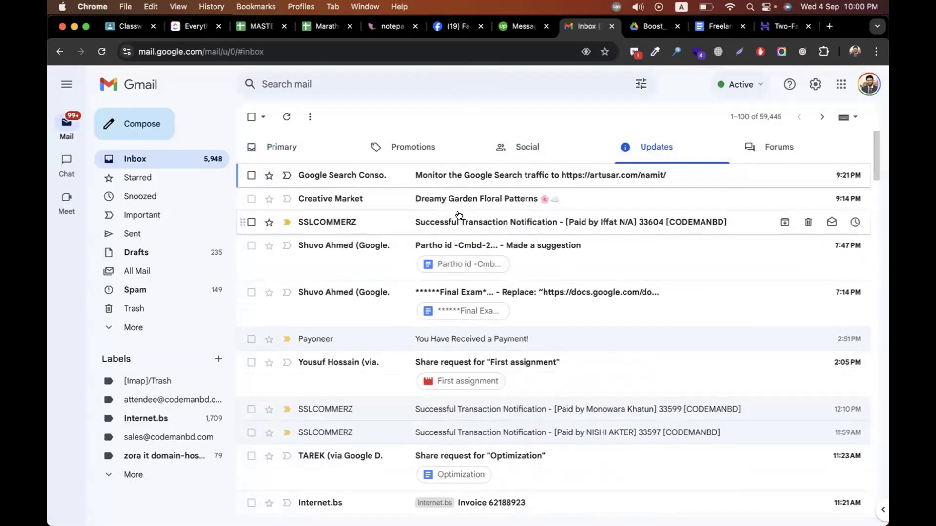
pyautogui.click(284, 148)
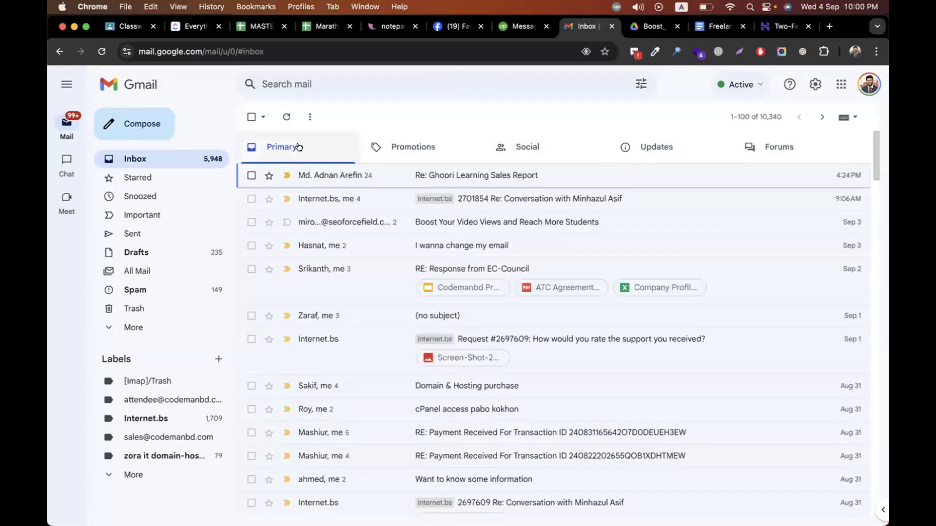
# Step: Have Hostinger resend the two-factor code, and copy the code from its login verification e-mail in Gmail
pyautogui.click(775, 27)
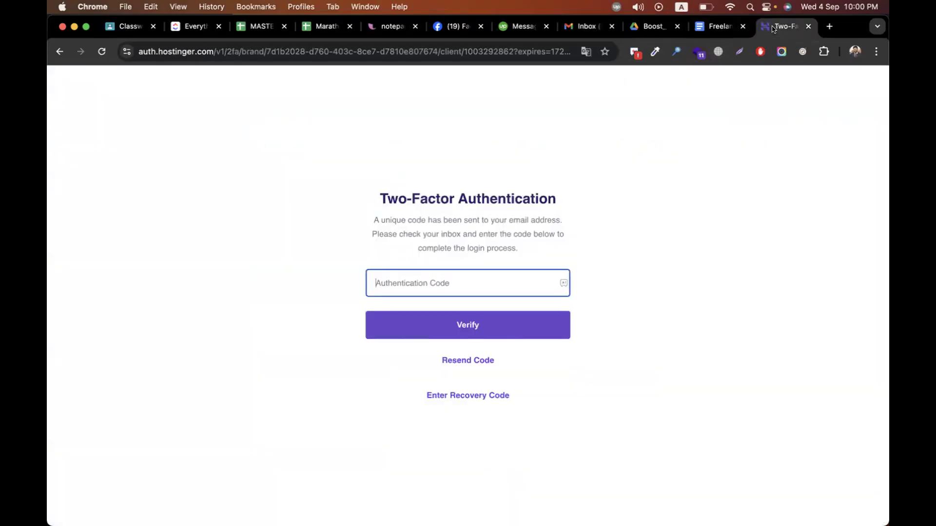
pyautogui.click(486, 360)
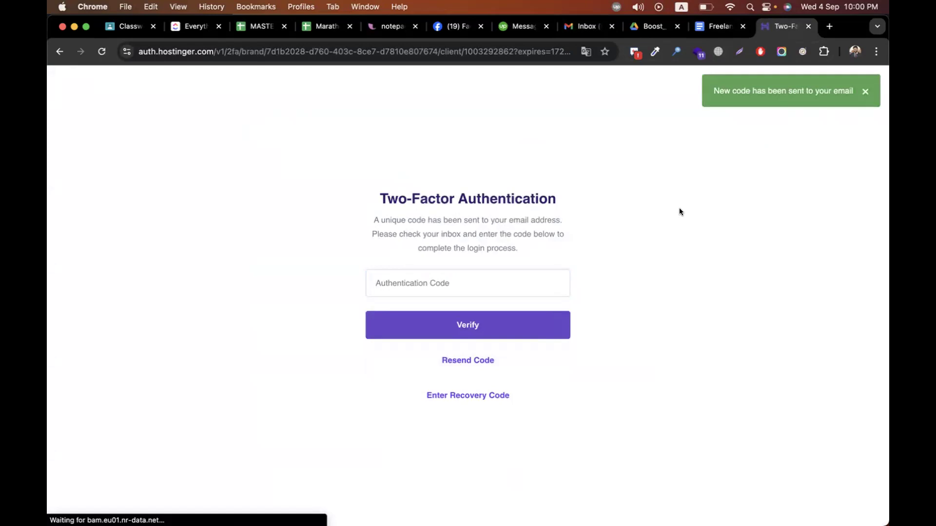
pyautogui.click(578, 29)
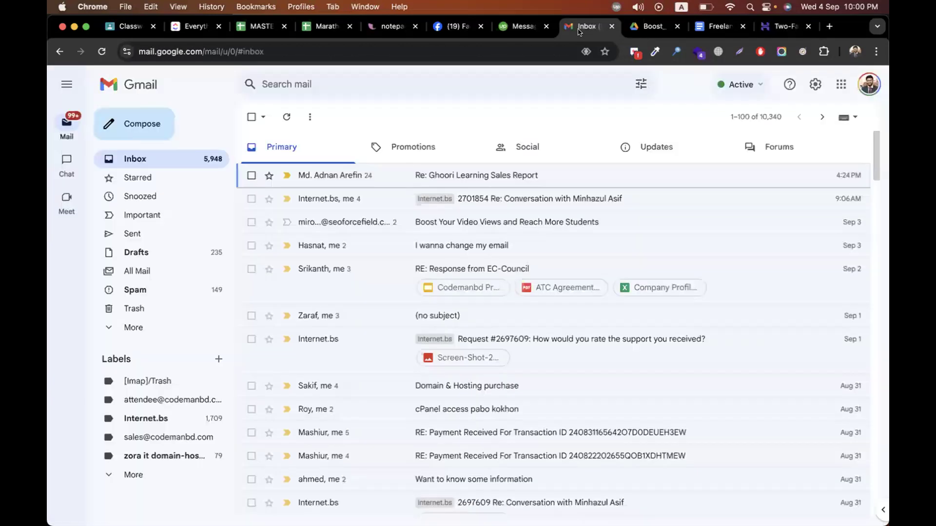
pyautogui.click(285, 116)
pyautogui.click(629, 146)
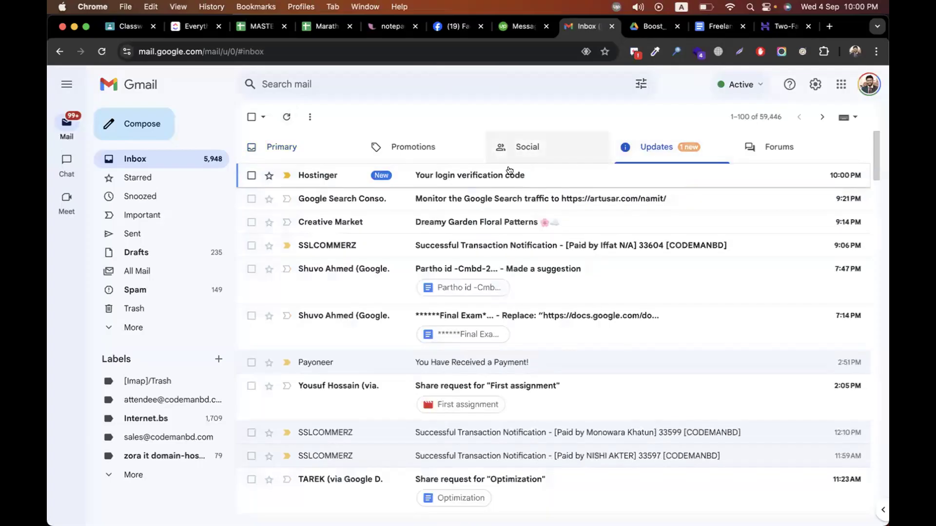
pyautogui.click(415, 185)
pyautogui.doubleClick(455, 345)
pyautogui.press('super+c')
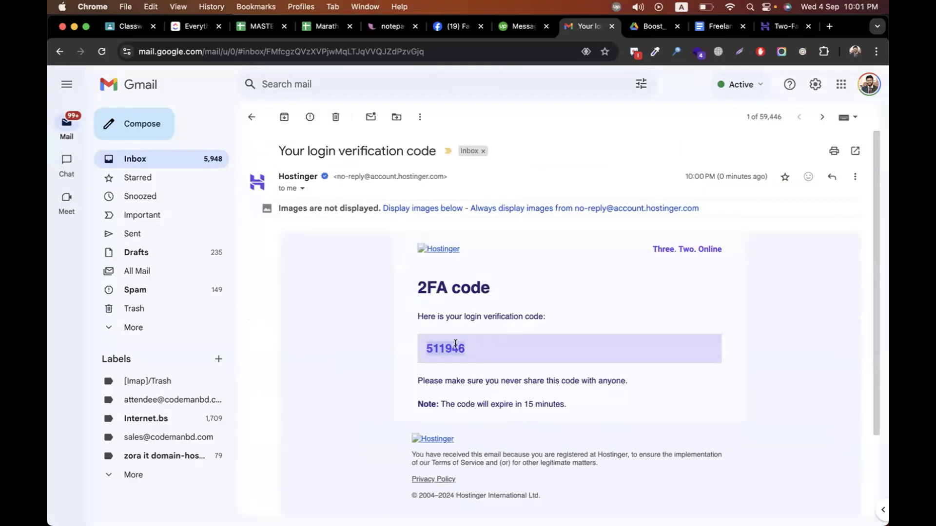
# Step: Paste the verification code into Hostinger's Authentication Code field and submit it
pyautogui.click(671, 28)
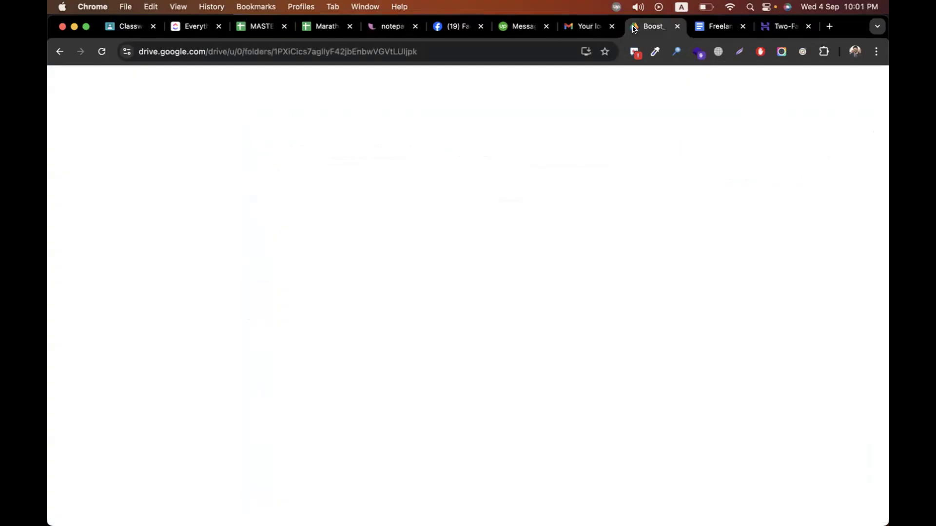
pyautogui.click(799, 25)
pyautogui.click(472, 277)
pyautogui.press('super+v')
pyautogui.press('Return')
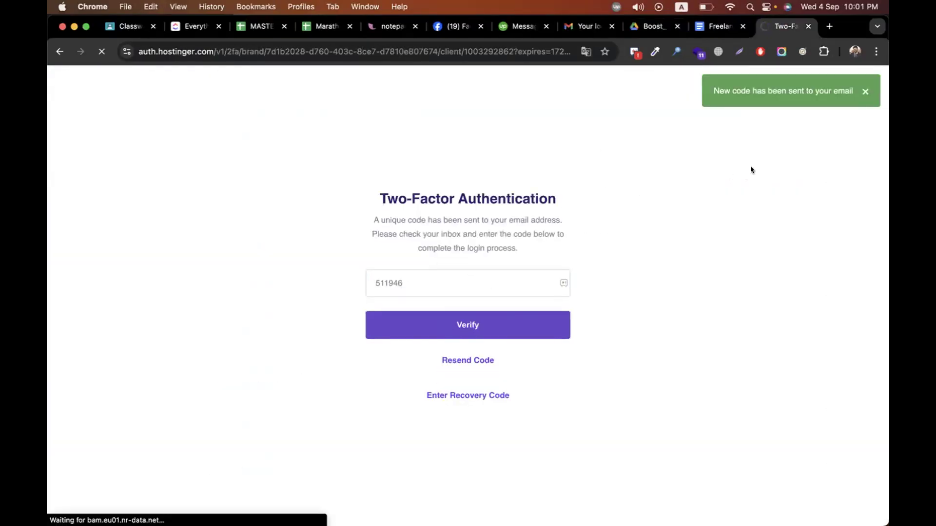
# Step: Switch to the cmbd253wax storefront in the Shopify browser window and highlight the store name and myshopify.com parts of its address
pyautogui.hotkey('ctrl', 'Right')
pyautogui.hotkey('ctrl', 'Right')
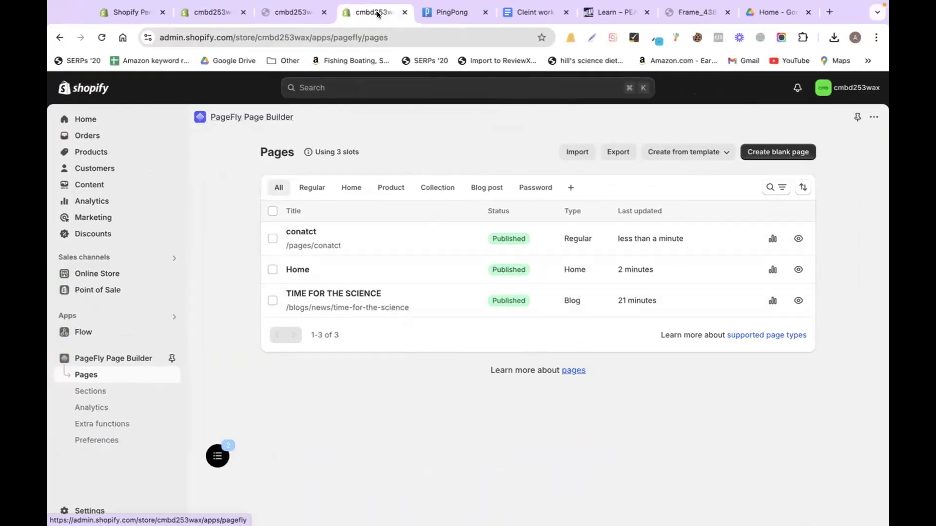
pyautogui.click(292, 26)
pyautogui.tripleClick(203, 53)
pyautogui.click(215, 50)
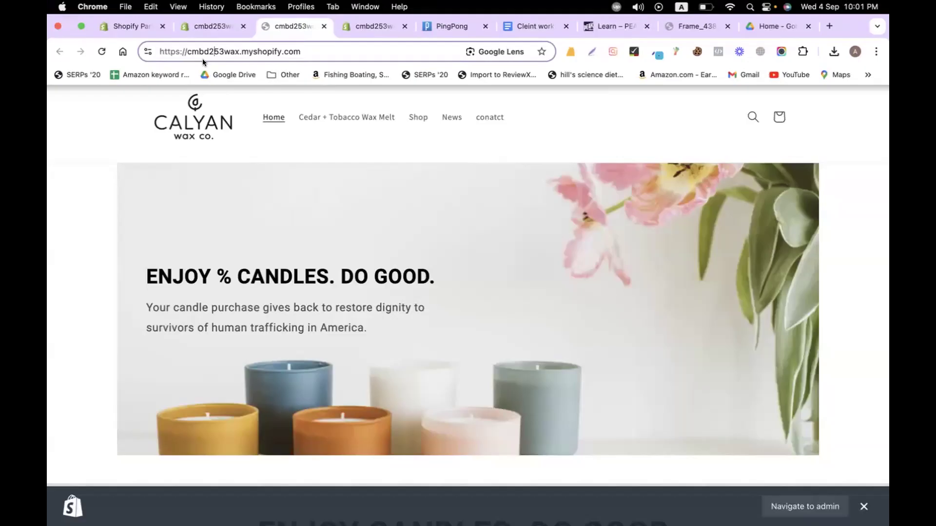
pyautogui.moveTo(184, 51); pyautogui.dragTo(238, 52)
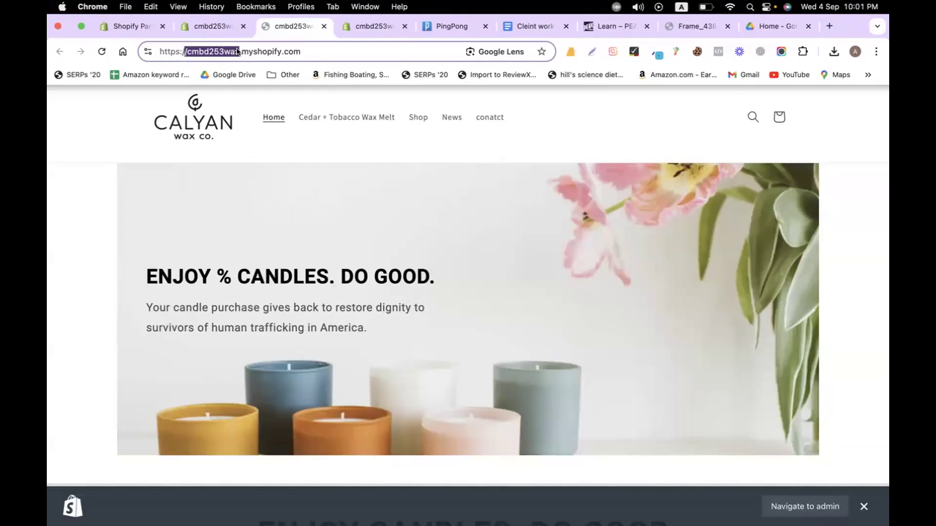
pyautogui.click(258, 47)
pyautogui.moveTo(239, 50); pyautogui.dragTo(356, 50)
pyautogui.tripleClick(356, 50)
pyautogui.click(316, 54)
# Step: Open the Domains settings of the cmbd253wax store in the Shopify admin
pyautogui.click(215, 24)
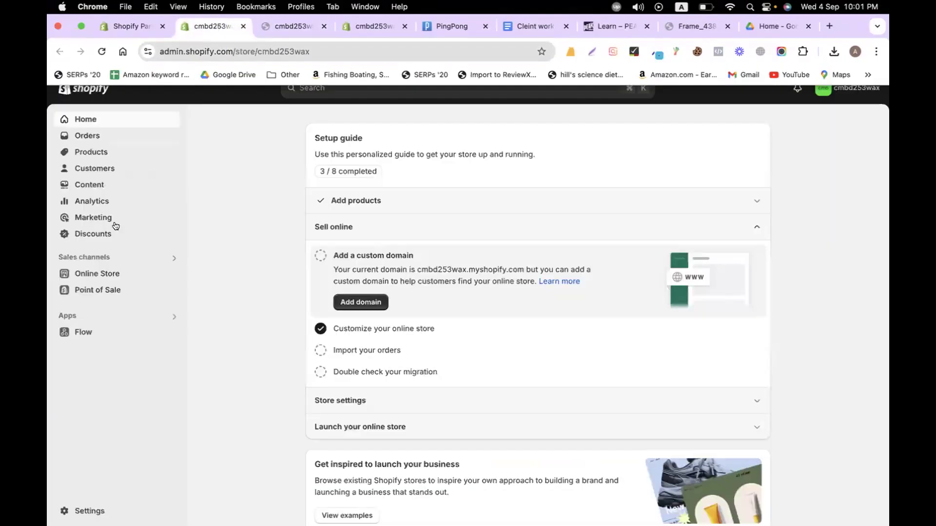
pyautogui.click(96, 507)
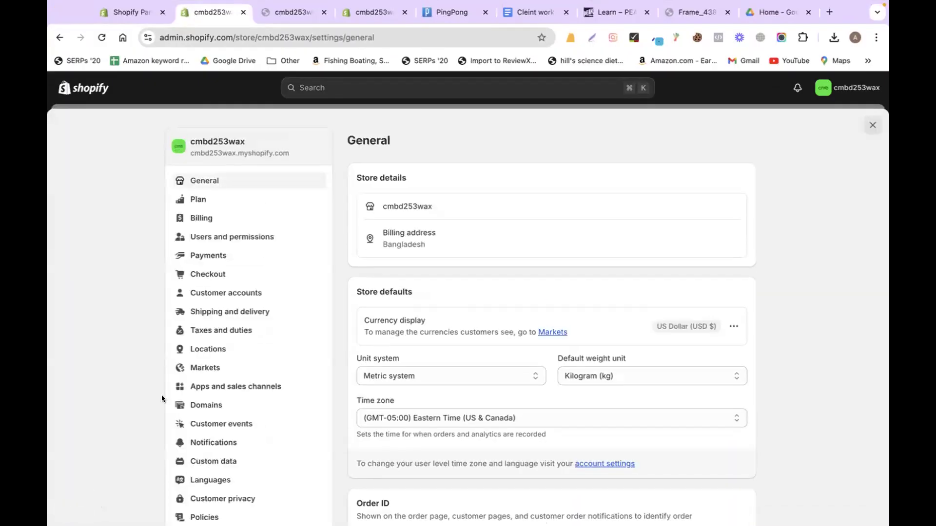
pyautogui.scroll(-3, 162, 395)
pyautogui.click(195, 331)
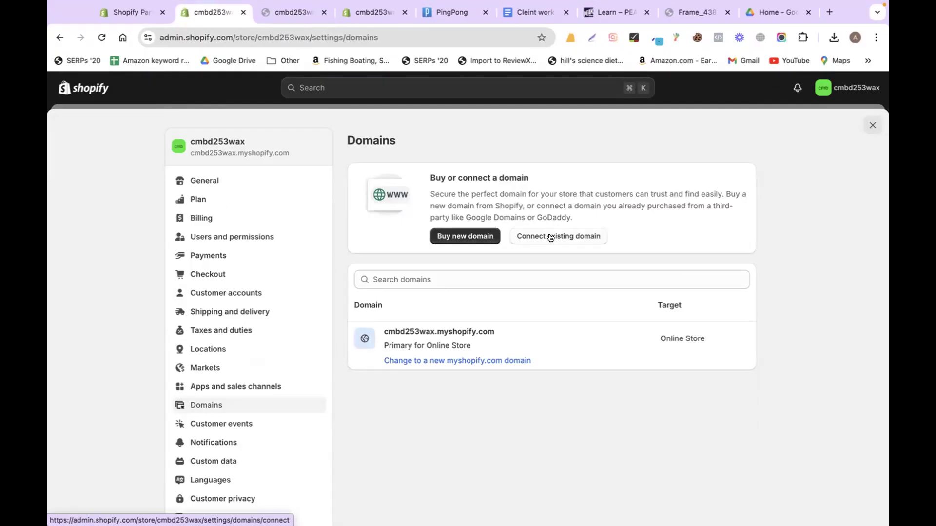
# Step: Open the new domain purchase page and examine the availability and yearly price of cmbd253wax.com
pyautogui.click(466, 238)
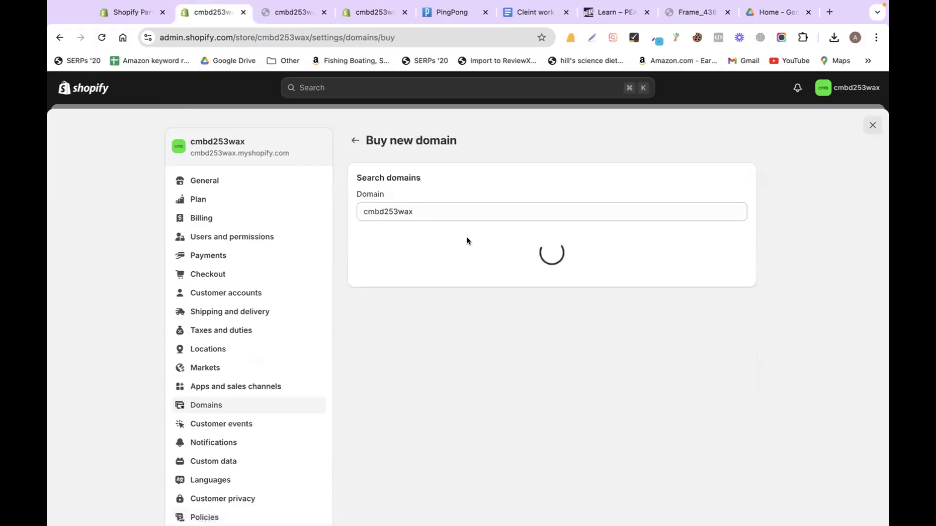
pyautogui.click(432, 214)
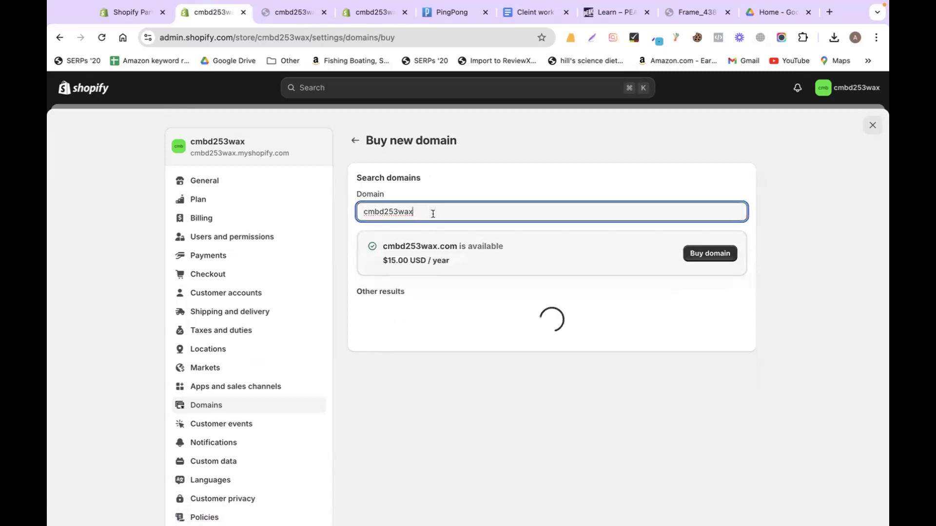
pyautogui.moveTo(460, 244); pyautogui.dragTo(485, 243)
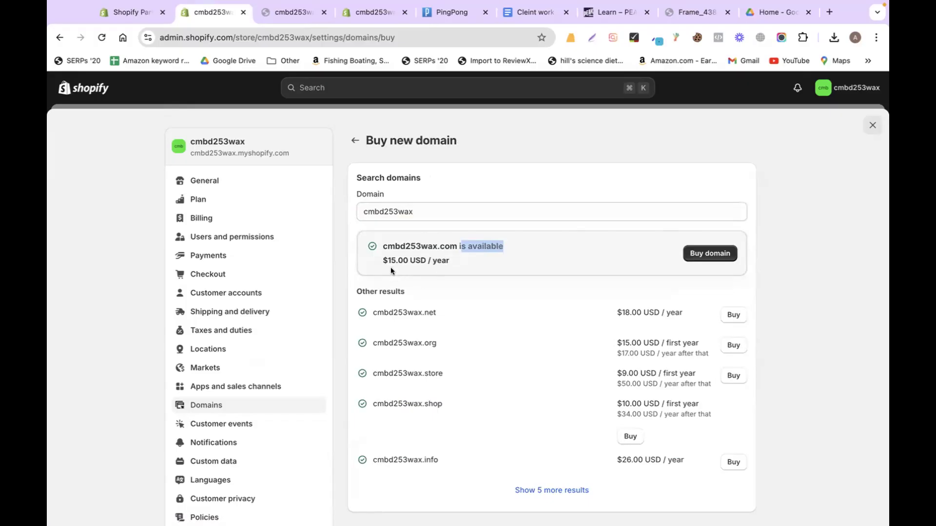
pyautogui.moveTo(376, 260); pyautogui.dragTo(452, 260)
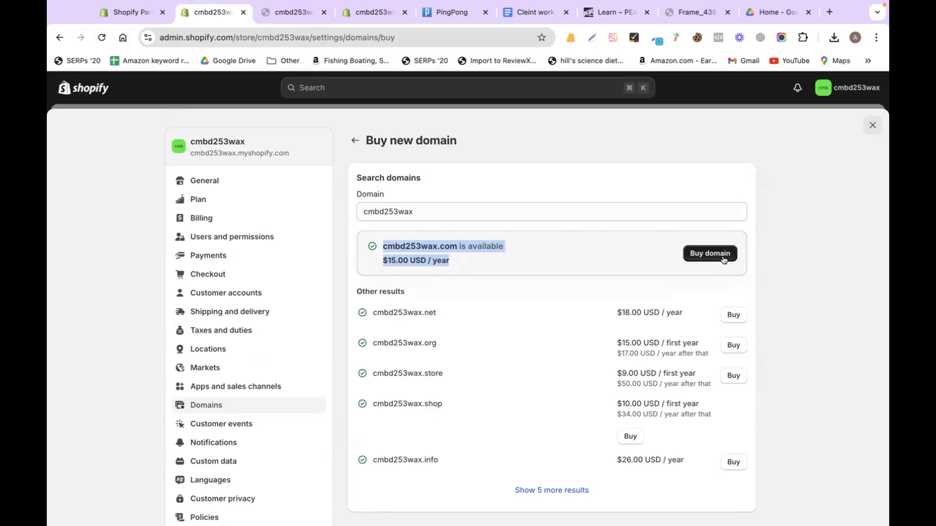
pyautogui.click(292, 13)
pyautogui.doubleClick(233, 37)
pyautogui.click(234, 38)
pyautogui.tripleClick(233, 38)
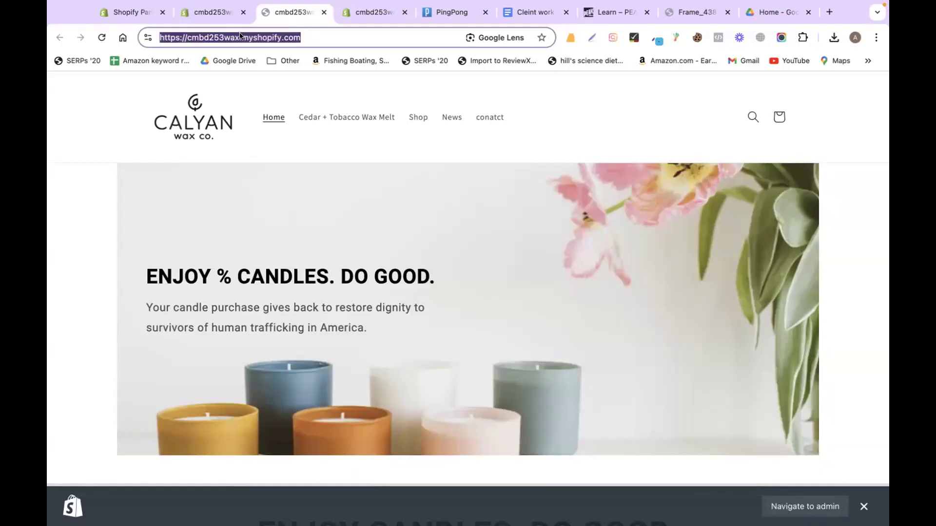
pyautogui.click(251, 49)
pyautogui.doubleClick(251, 48)
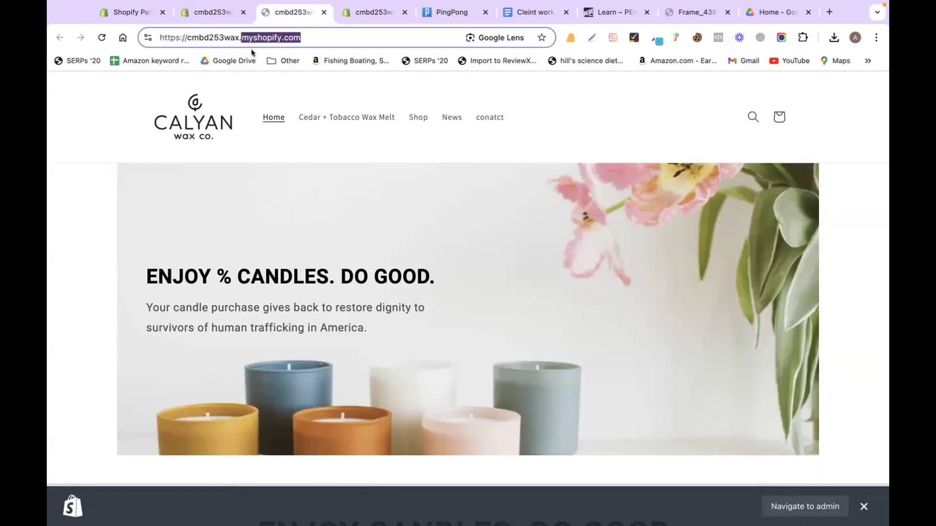
pyautogui.write('com')
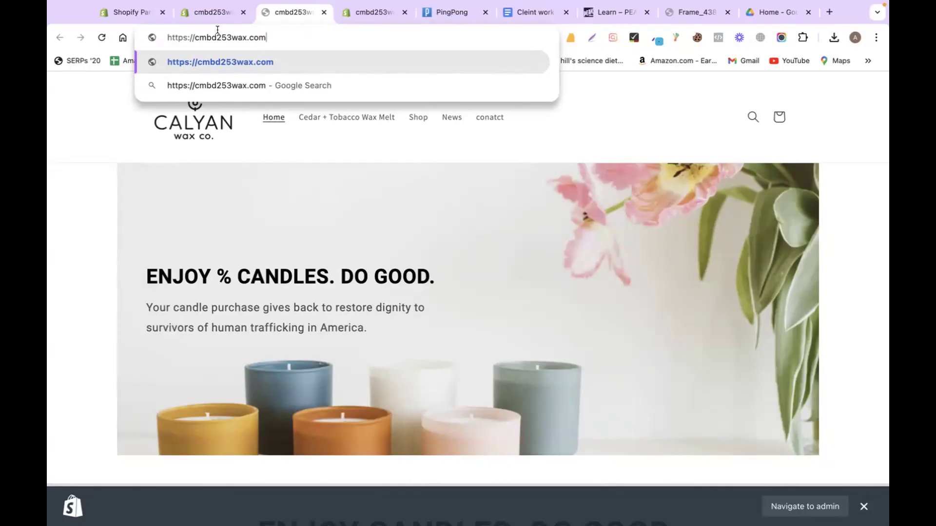
# Step: Leave the domain purchase page for the store's Domains overview, and switch to the other desktop
pyautogui.click(214, 14)
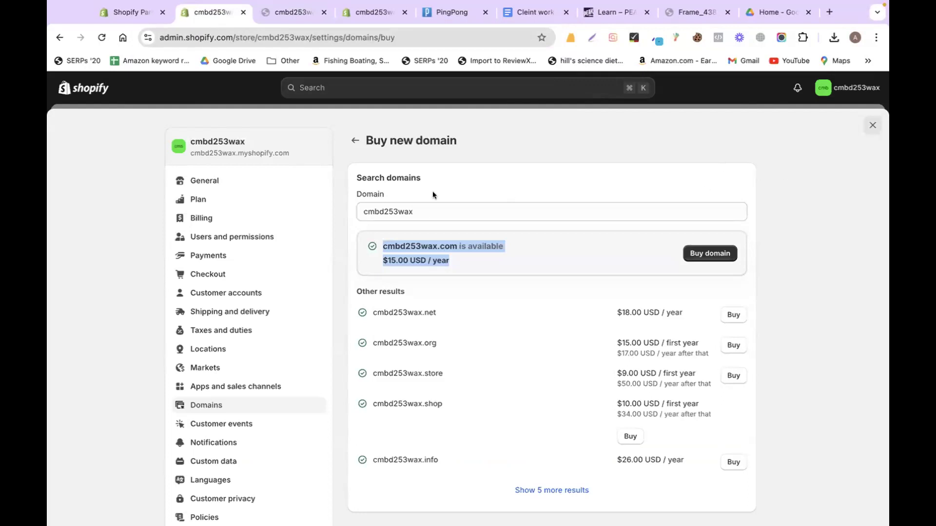
pyautogui.click(355, 141)
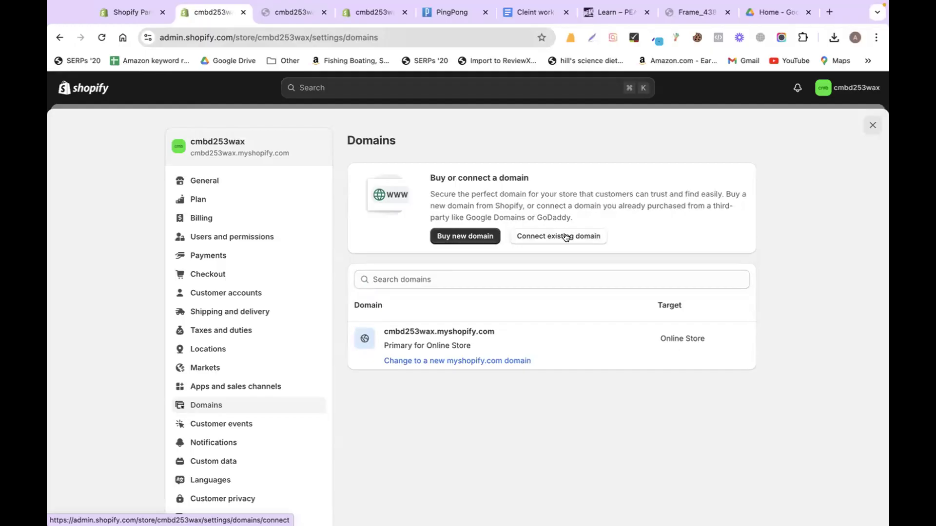
pyautogui.hotkey('ctrl', 'Left')
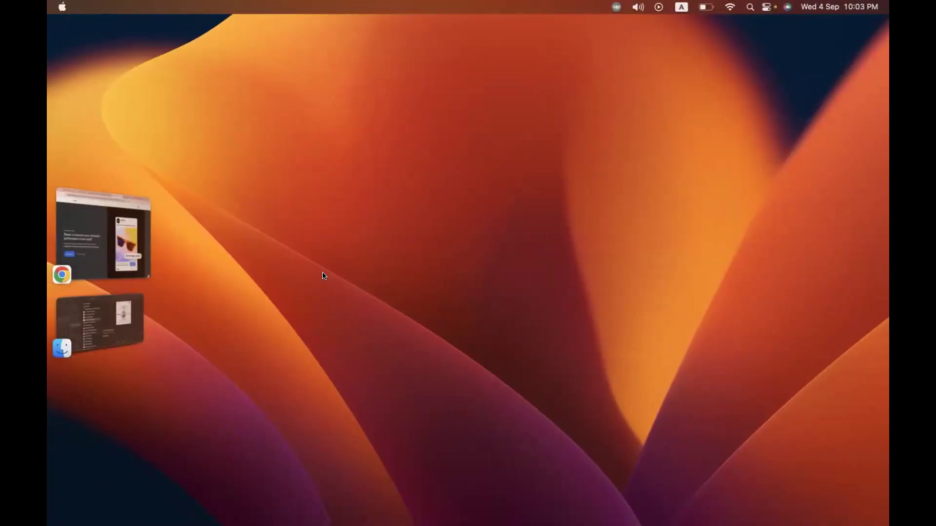
# Step: Switch to the browser window with Hostinger and search Google for "best domain providee4r" in a new tab
pyautogui.hotkey('ctrl', 'Left')
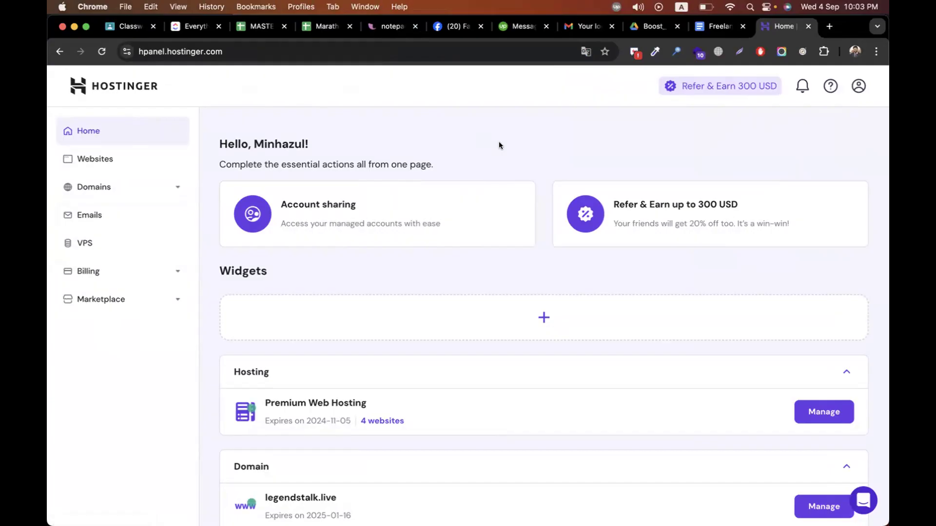
pyautogui.click(829, 26)
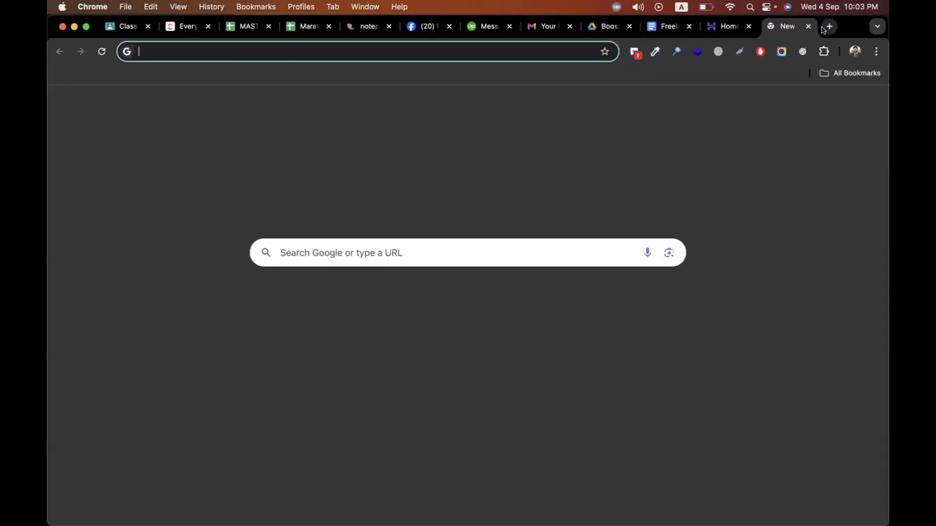
pyautogui.write('best domain ')
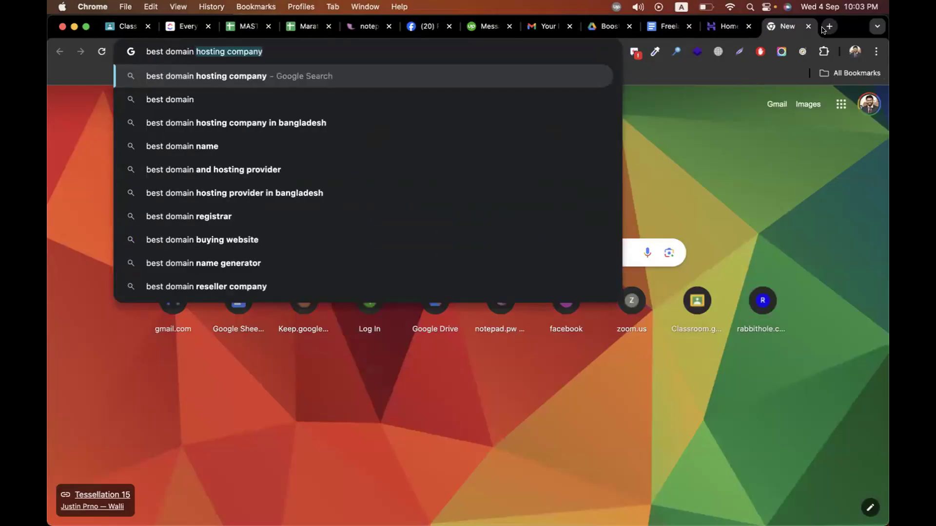
pyautogui.write('providee4r')
pyautogui.press('Return')
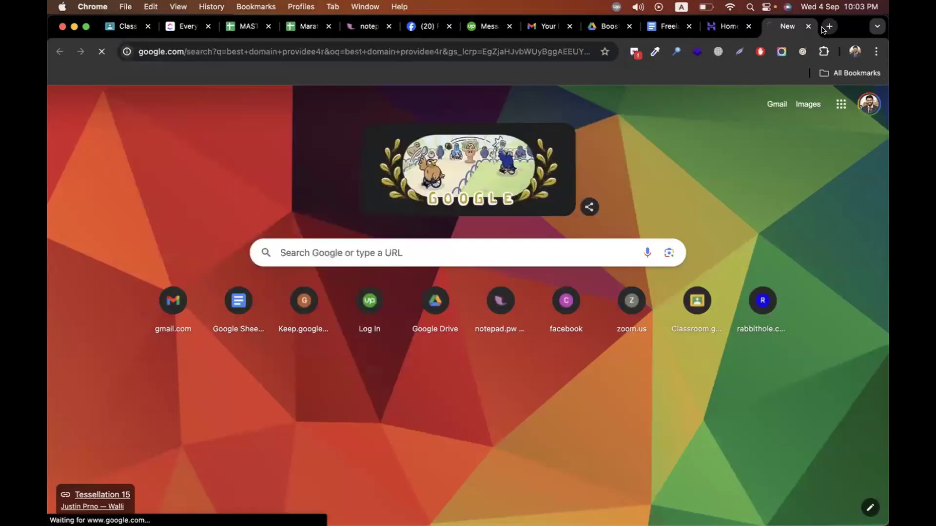
# Step: Examine the Google results for domain providers, including the sponsored listings, the popular domain companies and the registrar articles
pyautogui.scroll(-5, 374, 223)
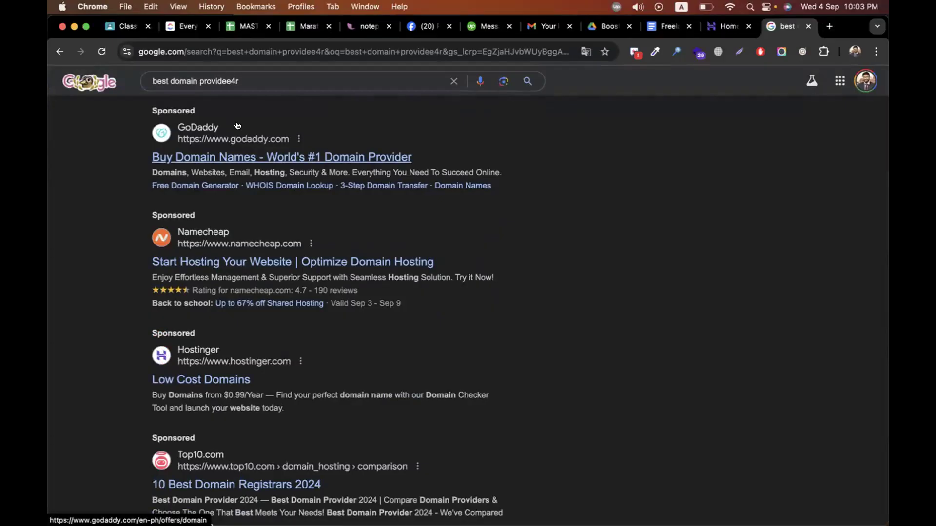
pyautogui.scroll(-5, 207, 226)
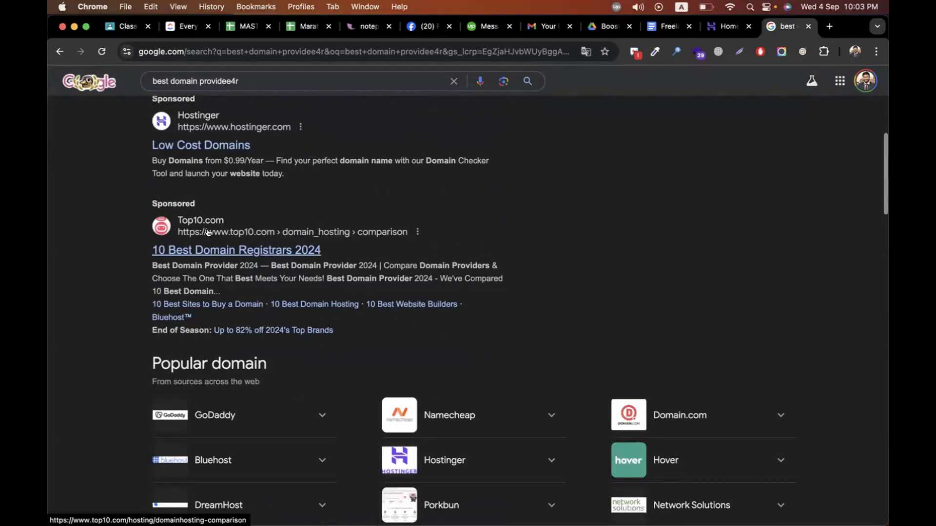
pyautogui.click(729, 20)
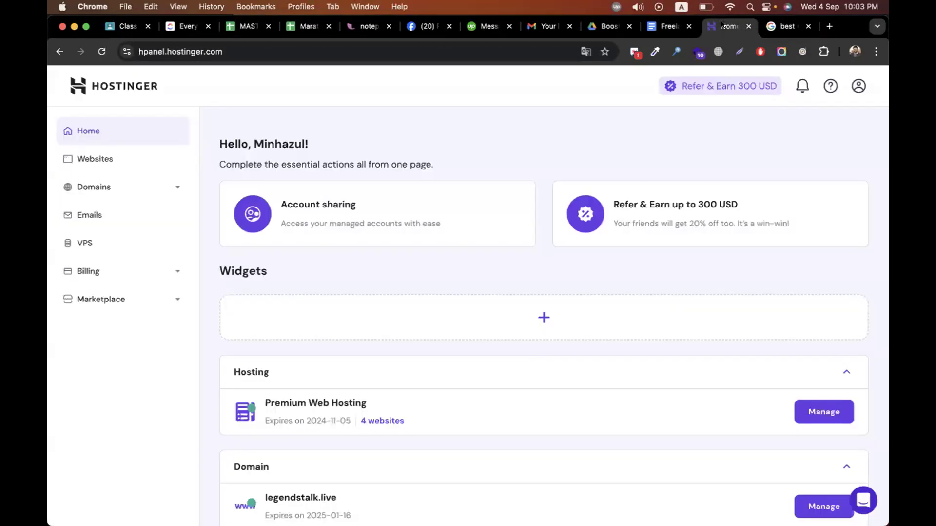
pyautogui.click(788, 26)
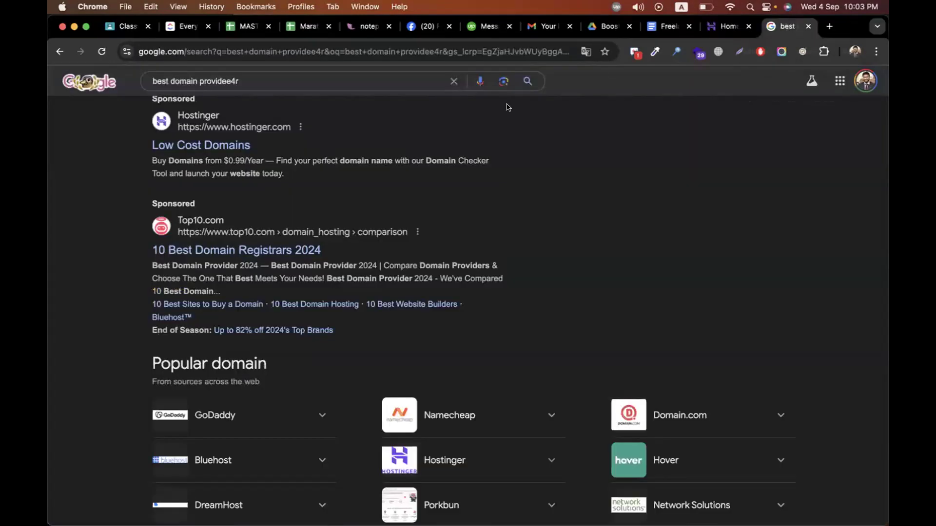
pyautogui.scroll(-7, 598, 232)
pyautogui.scroll(5, 384, 229)
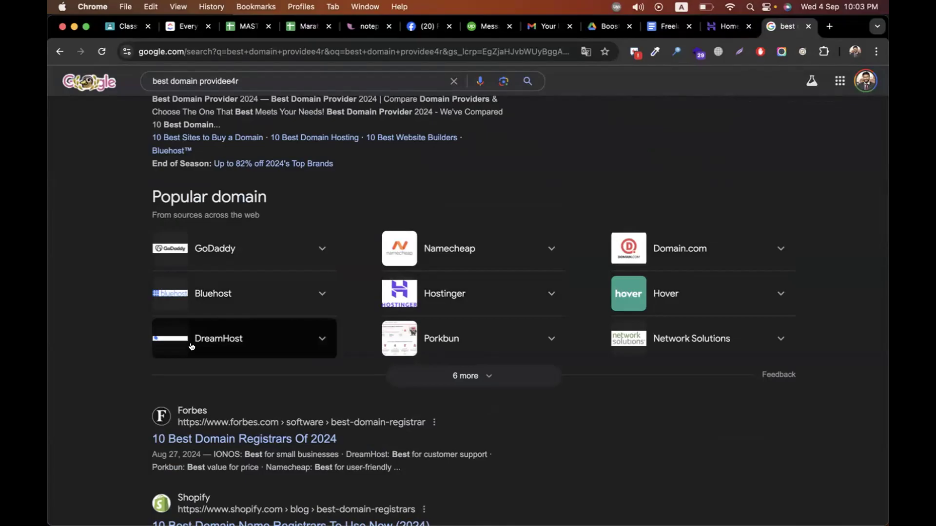
pyautogui.scroll(-5, 191, 347)
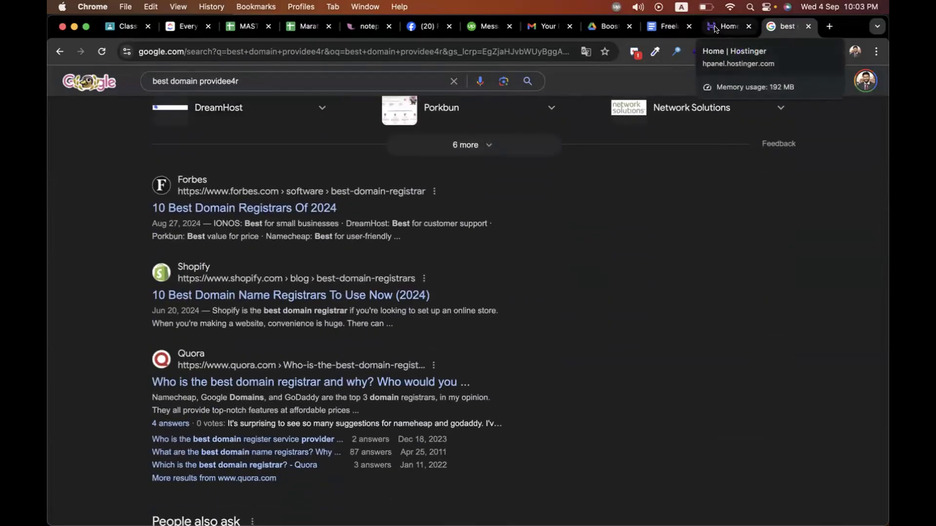
# Step: Return to the Hostinger account and open its domain portfolio
pyautogui.click(715, 28)
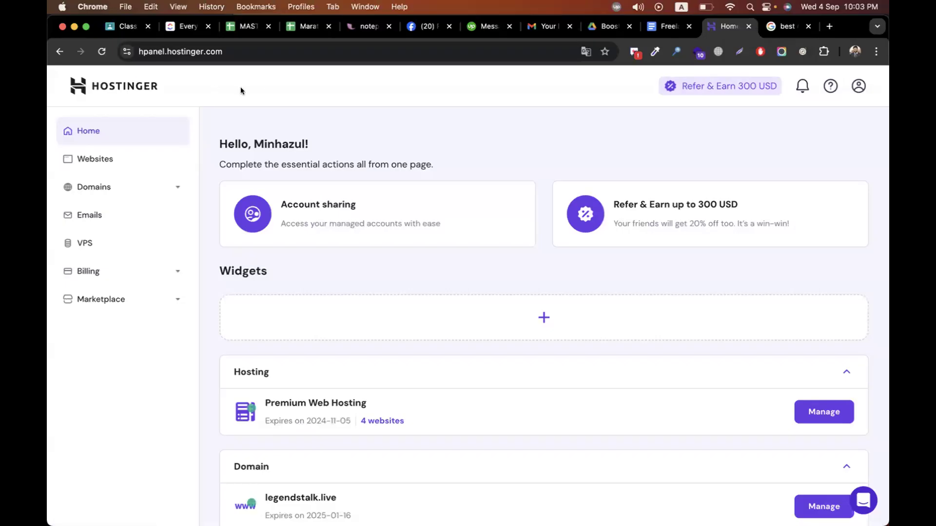
pyautogui.click(114, 189)
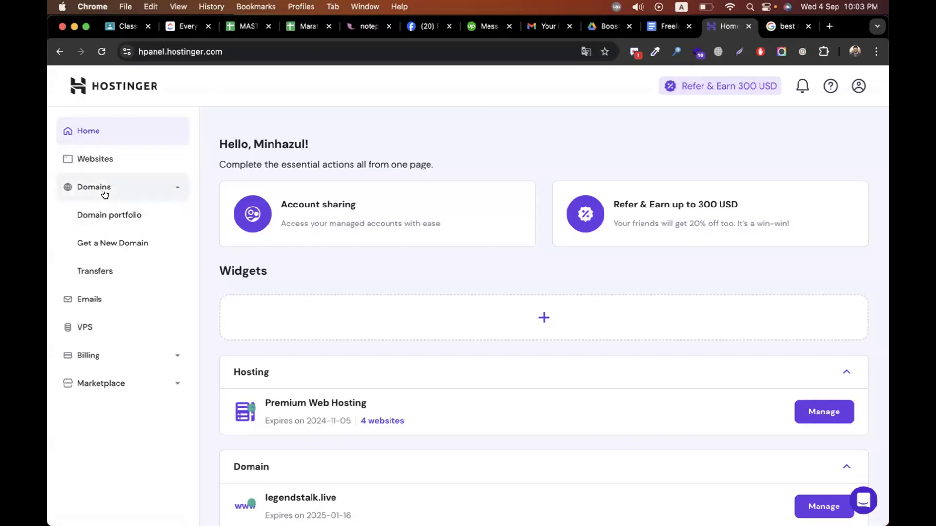
pyautogui.click(105, 194)
pyautogui.click(105, 194)
pyautogui.click(110, 215)
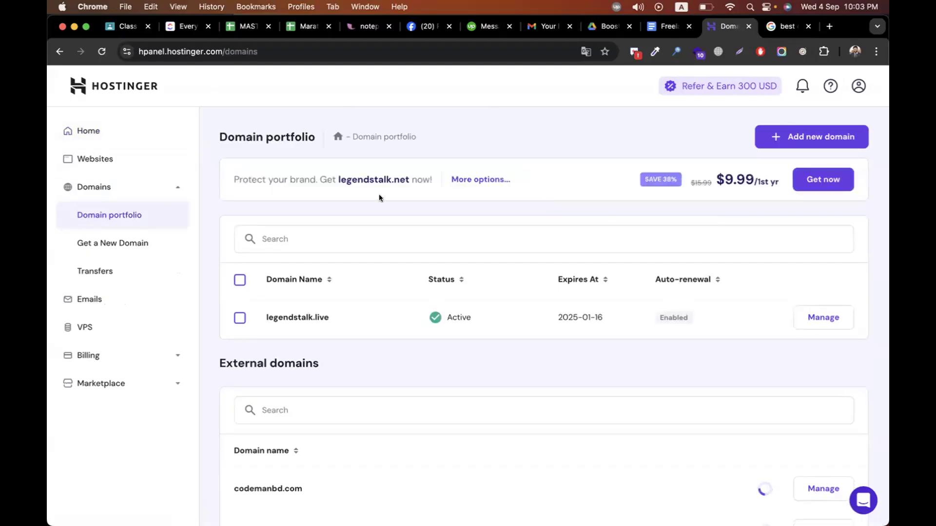
# Step: Select the domain name legendstalk.live in the portfolio list, and briefly view the account menu
pyautogui.scroll(-3, 378, 199)
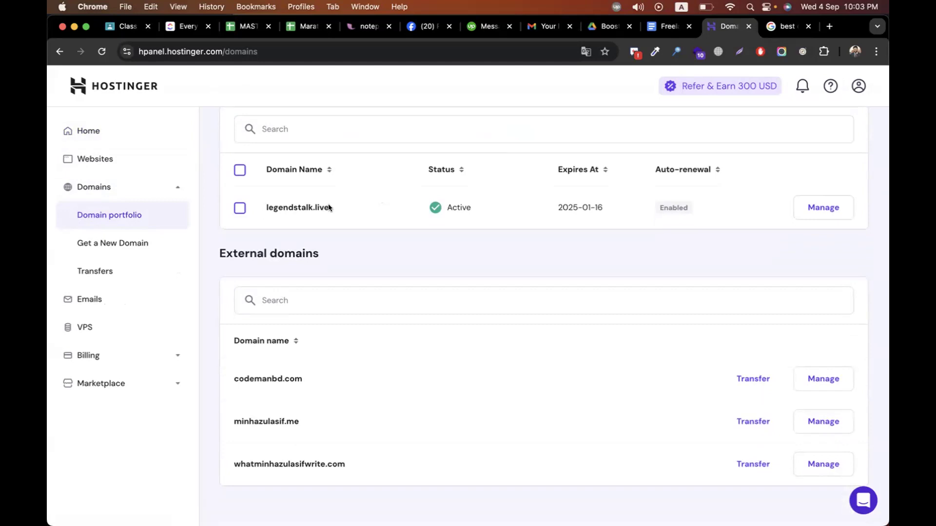
pyautogui.moveTo(329, 204); pyautogui.dragTo(265, 213)
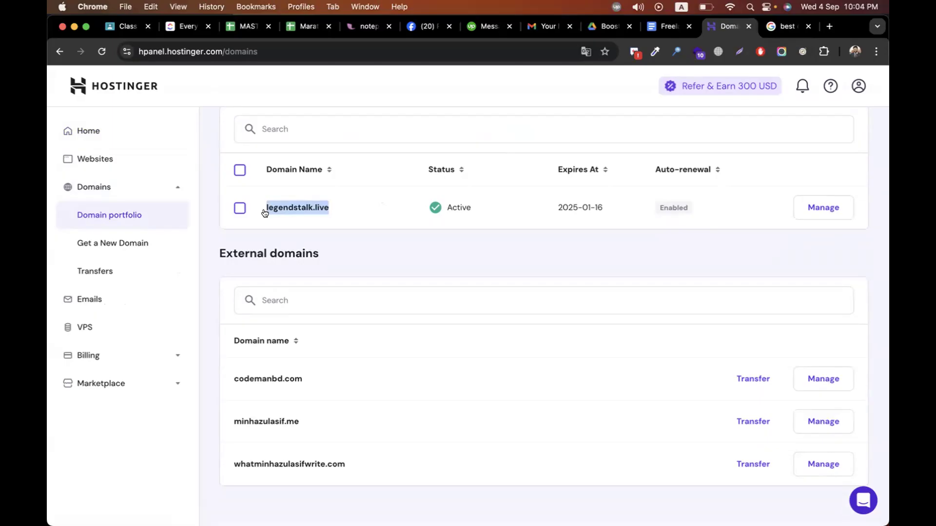
pyautogui.click(857, 87)
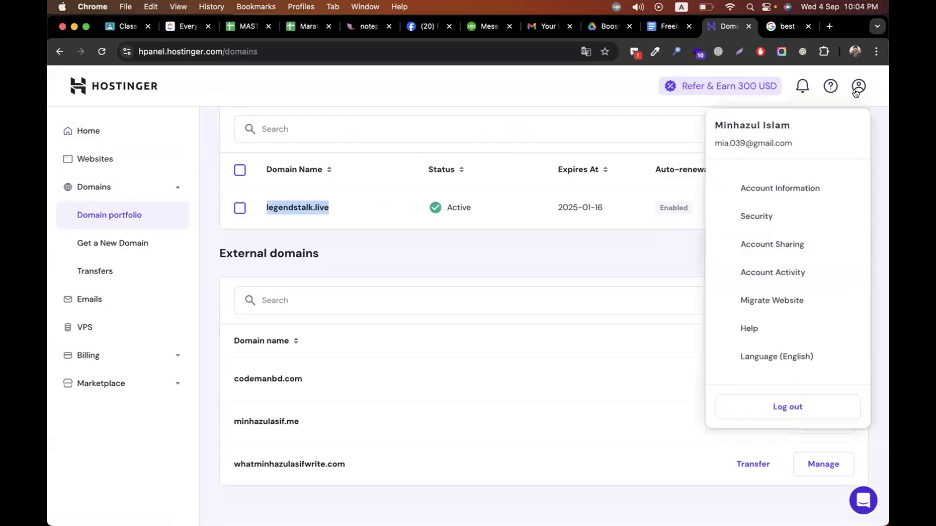
pyautogui.click(855, 91)
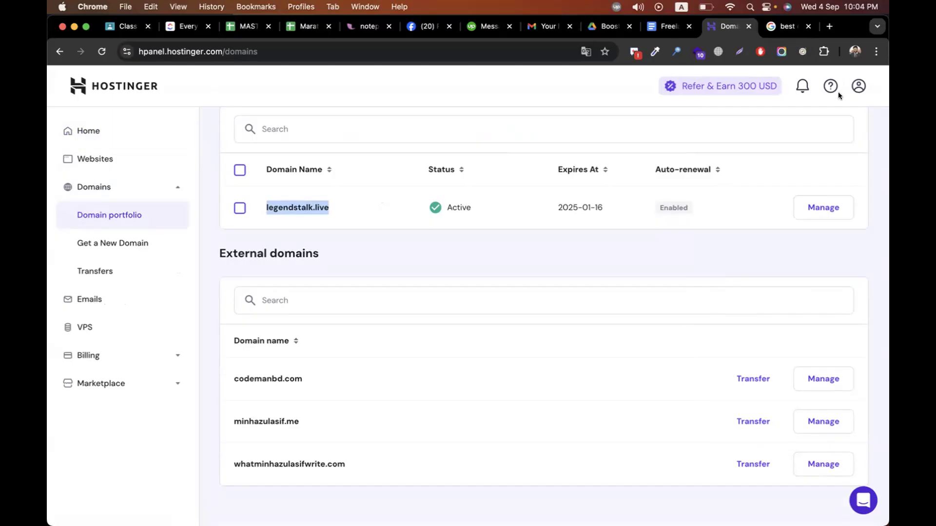
pyautogui.scroll(1, 536, 222)
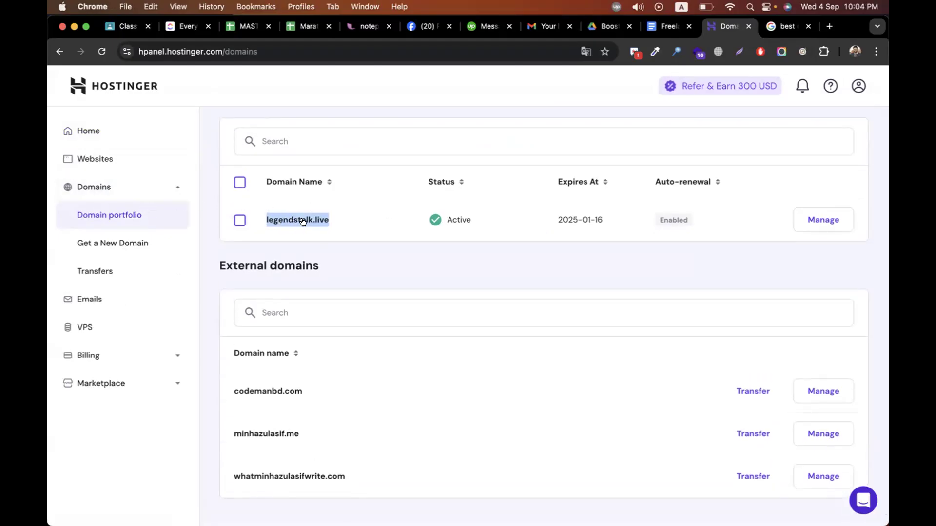
# Step: Switch back to the Shopify store's Domains settings and start connecting an existing domain
pyautogui.hotkey('ctrl', 'Right')
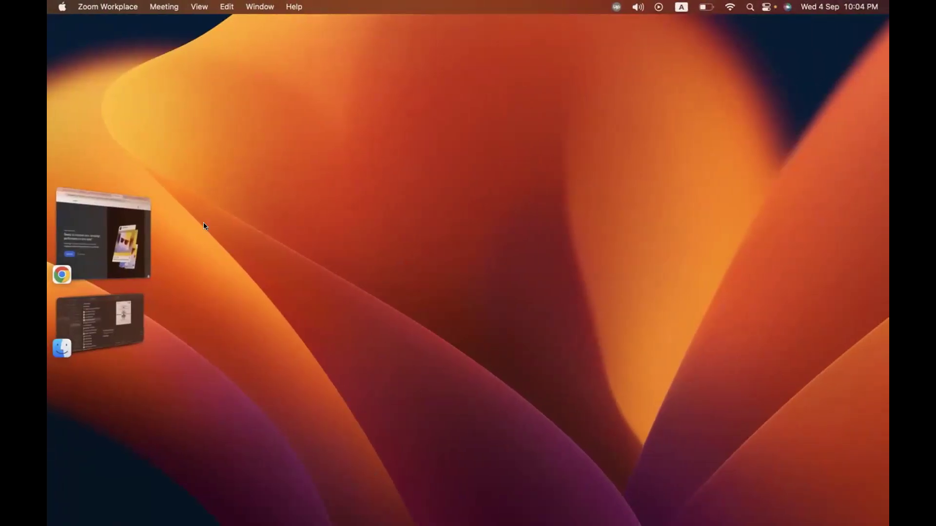
pyautogui.hotkey('ctrl', 'Right')
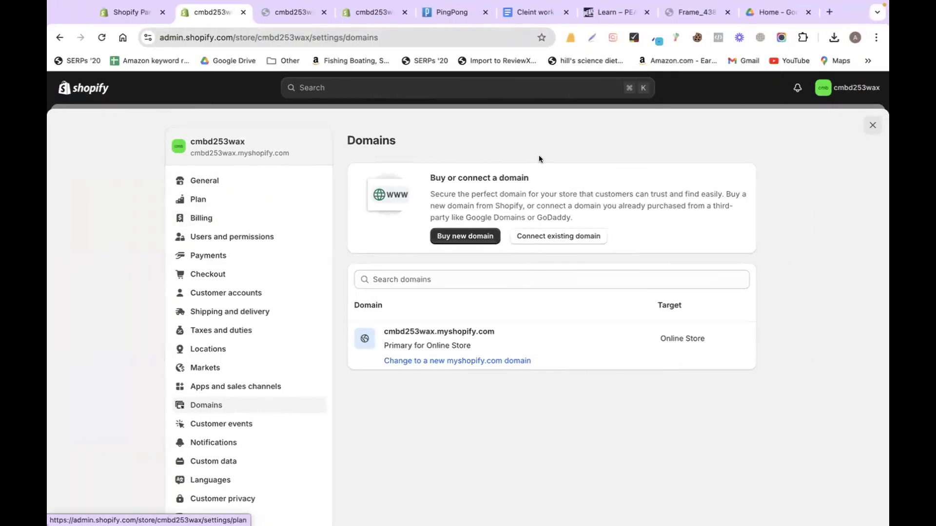
pyautogui.click(584, 236)
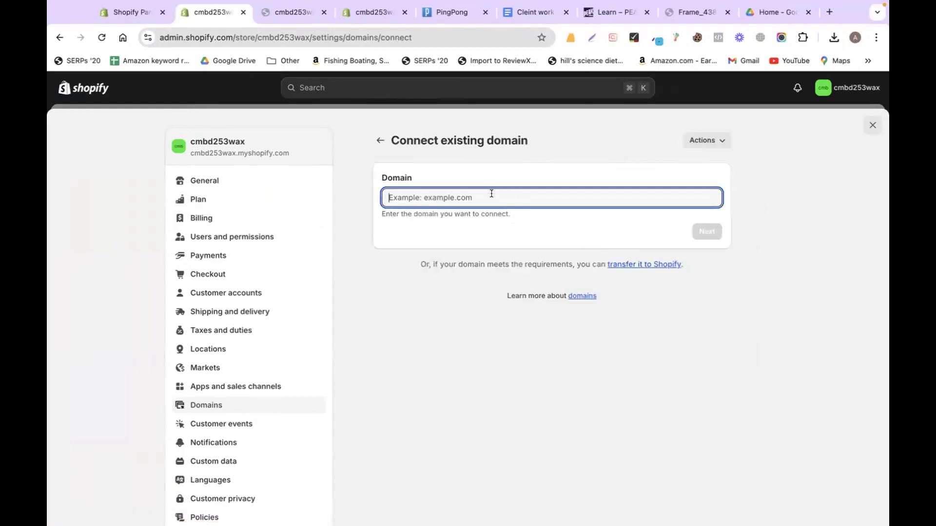
# Step: Copy legendstalk.live from the Hostinger domain portfolio and submit it as the existing domain to connect in Shopify
pyautogui.hotkey('ctrl', 'Left')
pyautogui.hotkey('ctrl', 'Left')
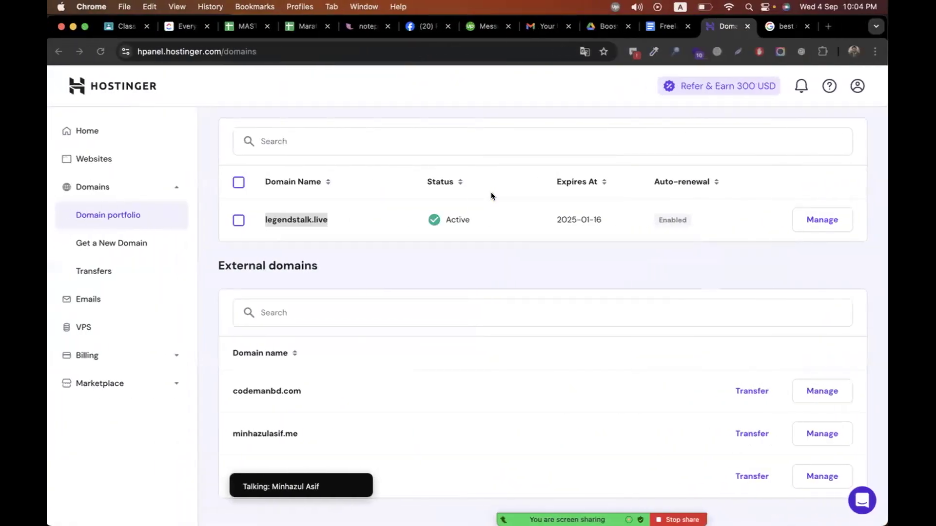
pyautogui.rightClick(282, 215)
pyautogui.click(316, 246)
pyautogui.hotkey('ctrl', 'Right')
pyautogui.hotkey('ctrl', 'Right')
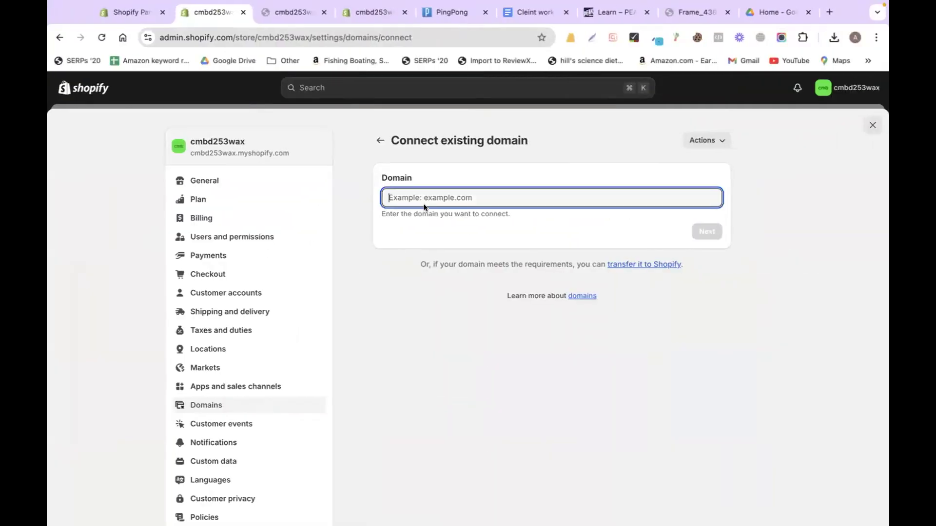
pyautogui.press('super+v')
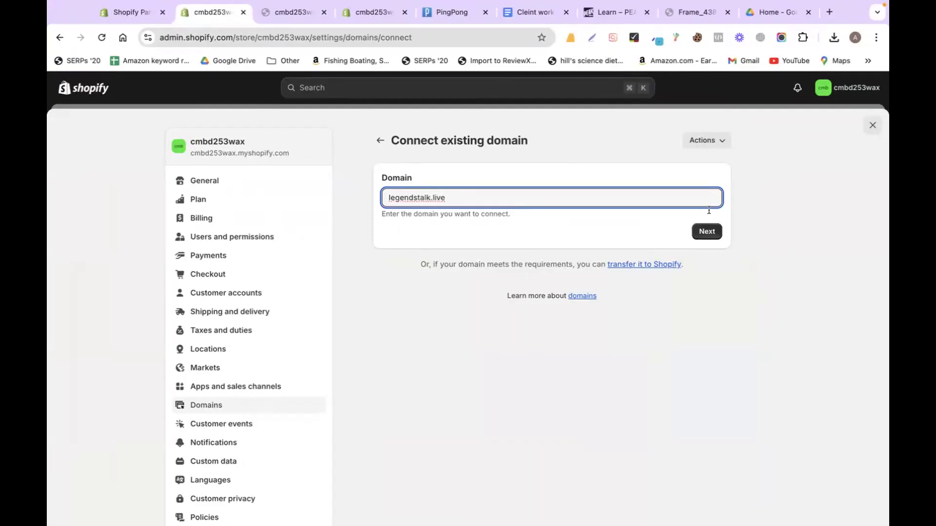
pyautogui.click(706, 232)
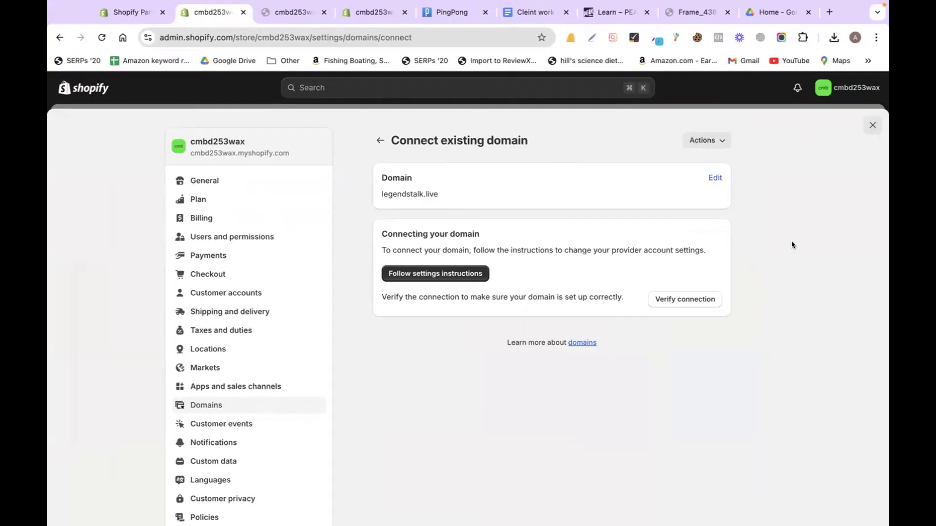
# Step: Verify the connection of legendstalk.live in Shopify and highlight the A record and CNAME headings
pyautogui.click(709, 302)
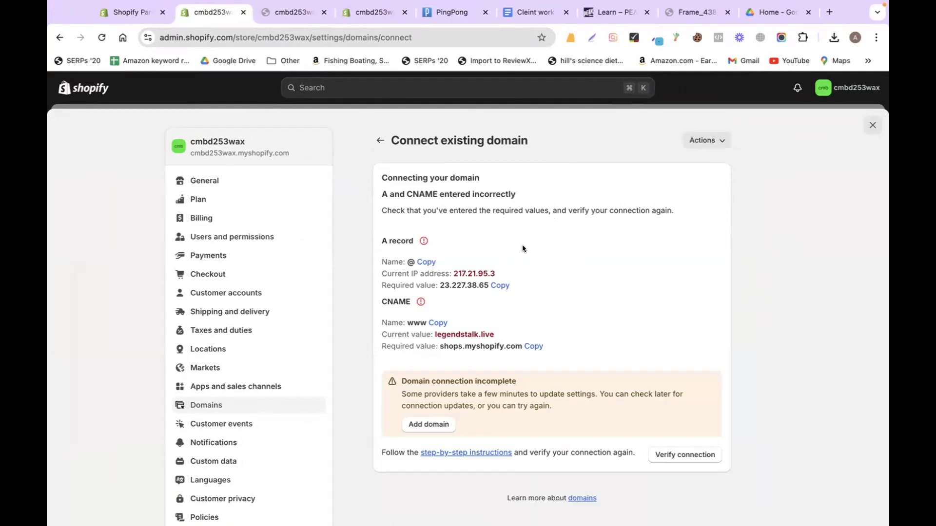
pyautogui.moveTo(378, 240); pyautogui.dragTo(407, 239)
pyautogui.moveTo(380, 299); pyautogui.dragTo(405, 298)
# Step: Open the management overview of legendstalk.live in Hostinger, and recheck Shopify's required DNS records before returning to it
pyautogui.hotkey('ctrl', 'Left')
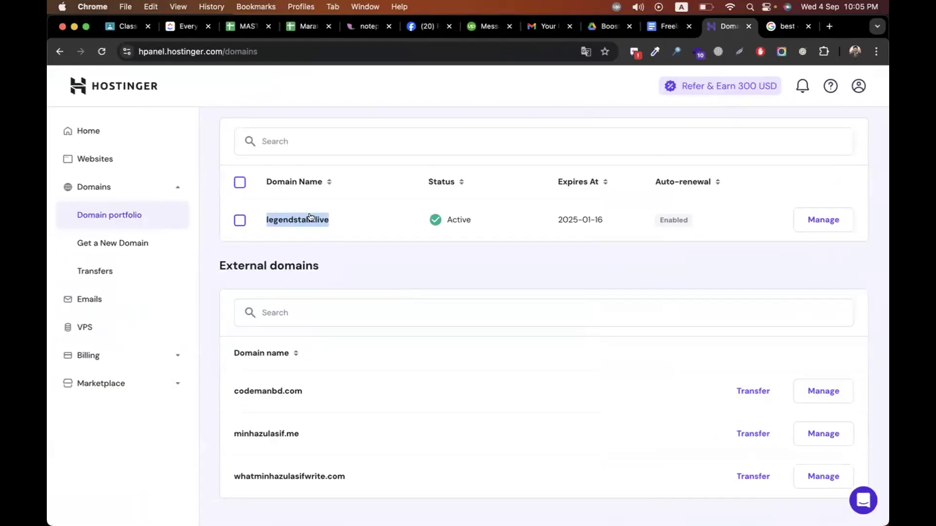
pyautogui.click(836, 221)
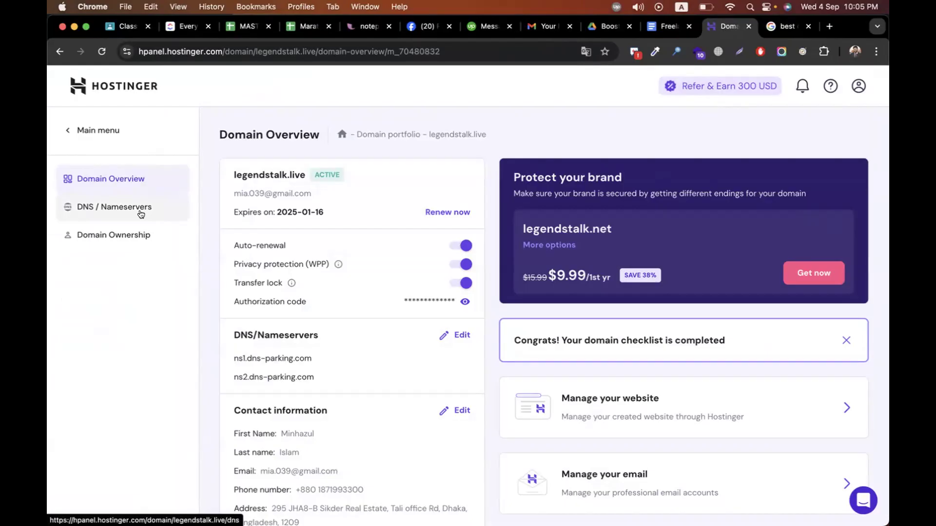
pyautogui.hotkey('ctrl', 'Right')
pyautogui.hotkey('ctrl', 'Right')
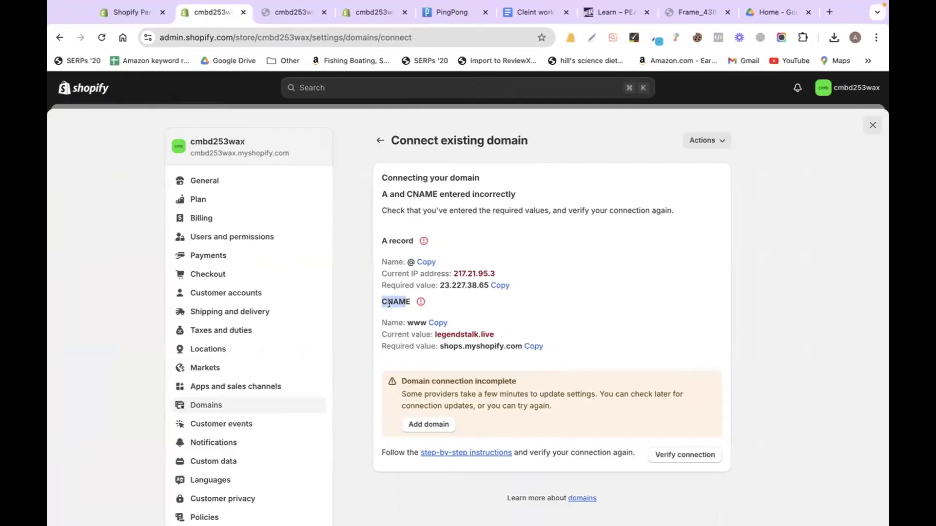
pyautogui.click(624, 232)
pyautogui.hotkey('ctrl', 'Left')
pyautogui.hotkey('ctrl', 'Left')
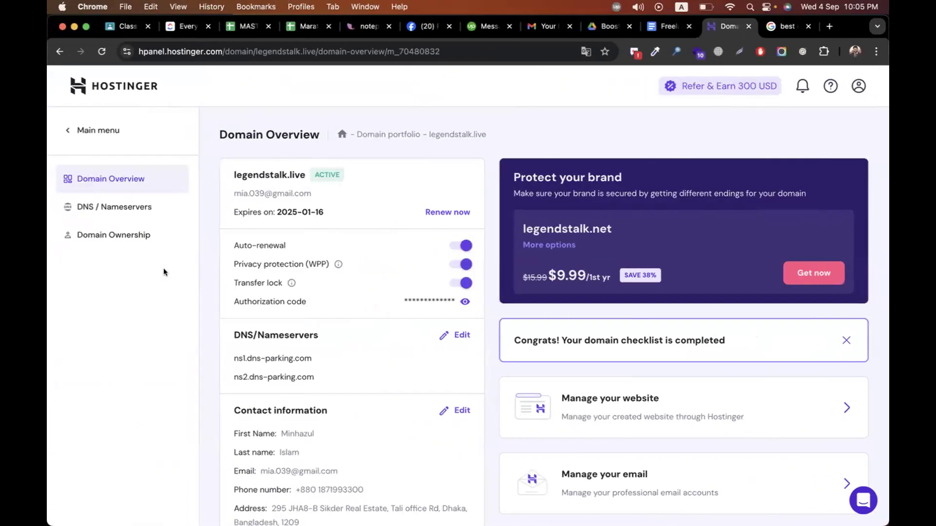
# Step: Open the DNS / Nameservers page of legendstalk.live, compare it with Shopify's A record requirement, and return to Hostinger
pyautogui.click(106, 214)
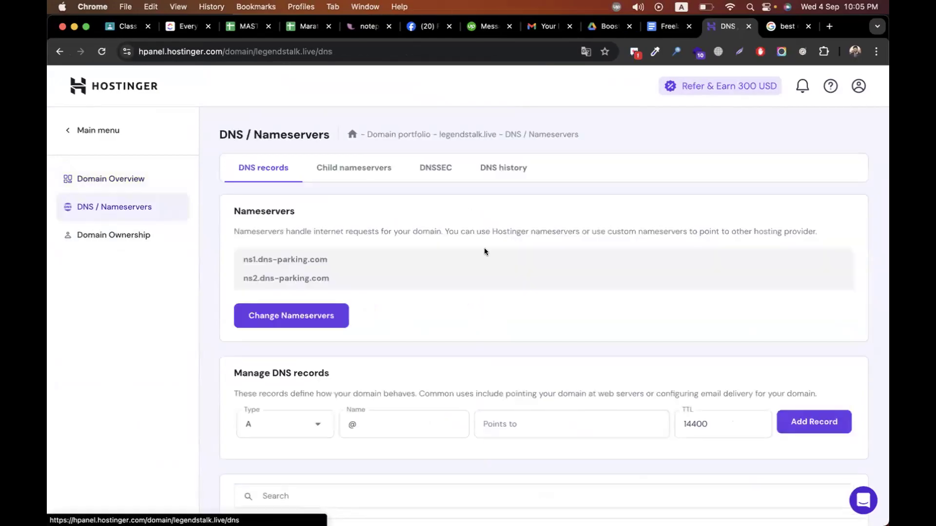
pyautogui.scroll(-5, 560, 285)
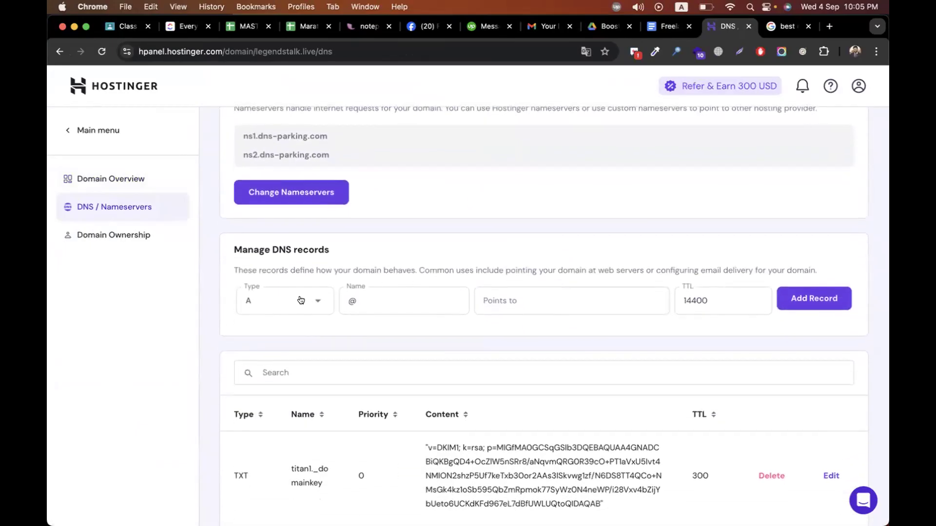
pyautogui.hotkey('ctrl', 'Right')
pyautogui.hotkey('ctrl', 'Right')
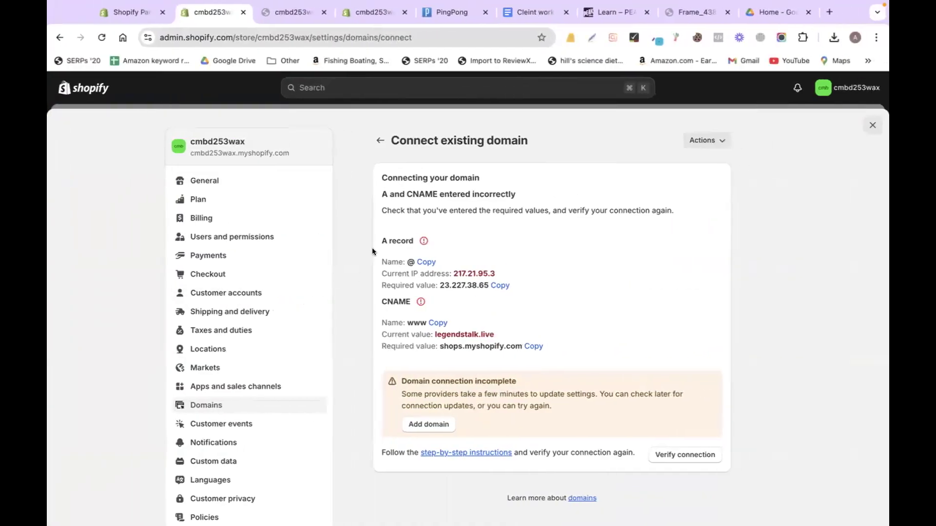
pyautogui.moveTo(380, 239); pyautogui.dragTo(416, 239)
pyautogui.hotkey('ctrl', 'Left')
pyautogui.hotkey('ctrl', 'Left')
# Step: Choose A as the type of the new DNS record for legendstalk.live in Hostinger
pyautogui.click(278, 301)
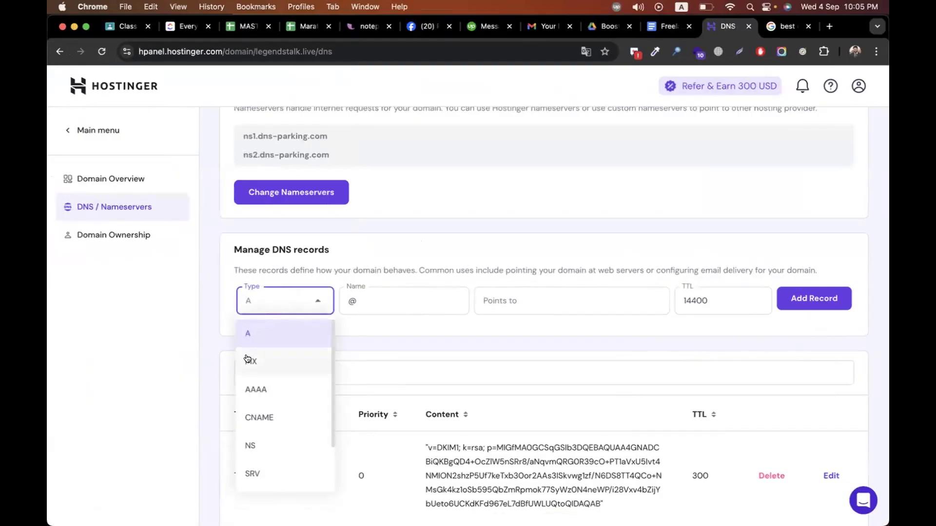
pyautogui.scroll(-2, 264, 411)
pyautogui.scroll(2, 263, 410)
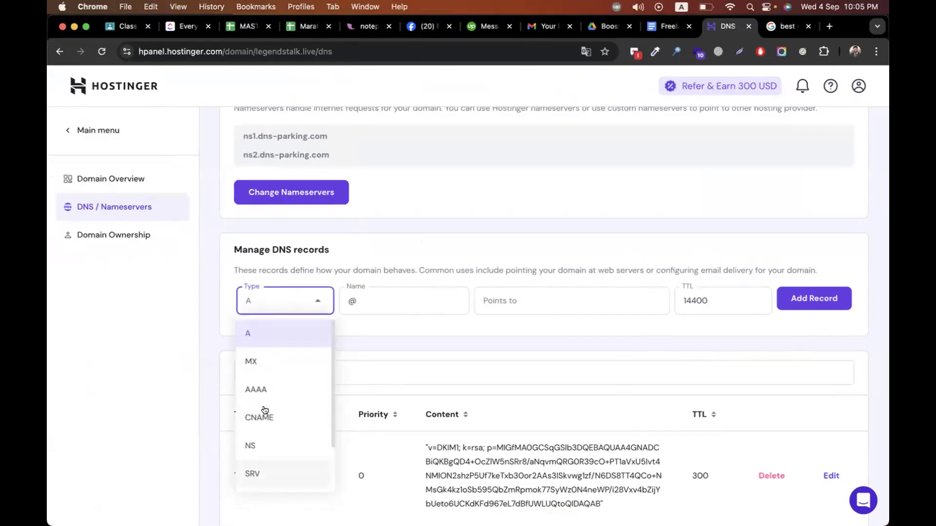
pyautogui.click(246, 335)
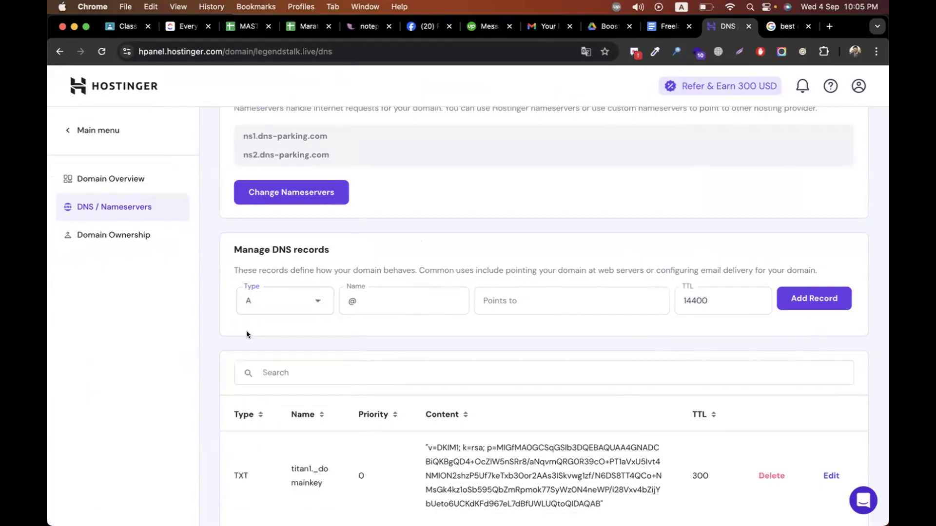
# Step: Copy Shopify's required A record value 23.227.38.65 and enter it as the Points to value of the new record in Hostinger
pyautogui.hotkey('ctrl', 'Right')
pyautogui.hotkey('ctrl', 'Right')
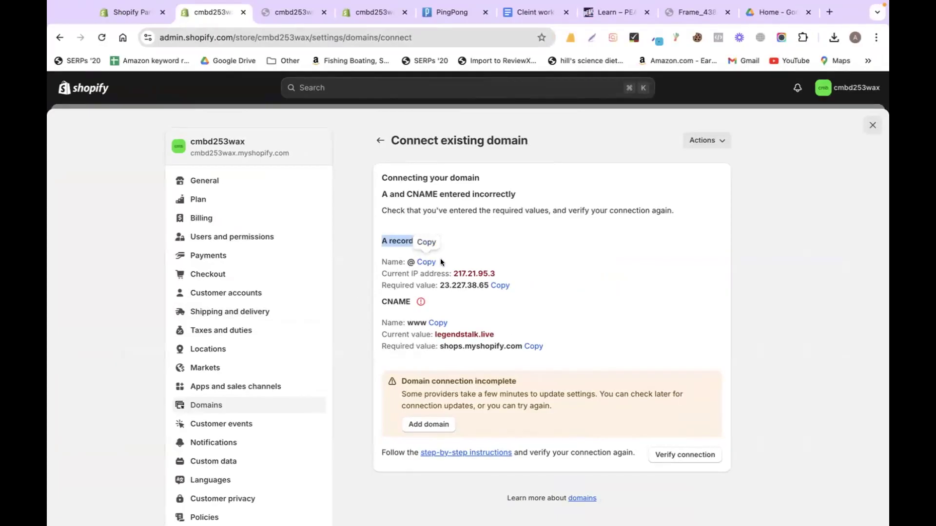
pyautogui.moveTo(378, 285); pyautogui.dragTo(487, 283)
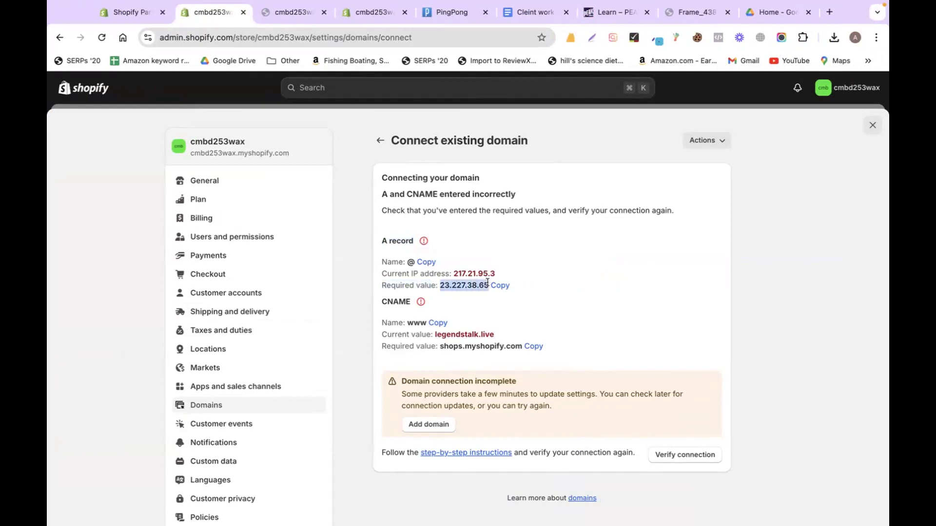
pyautogui.rightClick(472, 286)
pyautogui.click(481, 313)
pyautogui.hotkey('ctrl', 'Left')
pyautogui.hotkey('ctrl', 'Left')
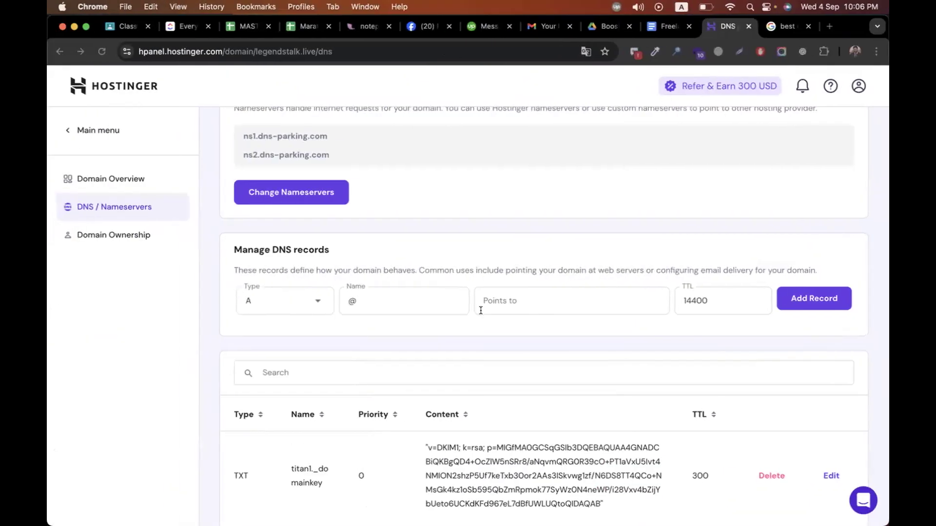
pyautogui.click(497, 303)
pyautogui.press('super+v')
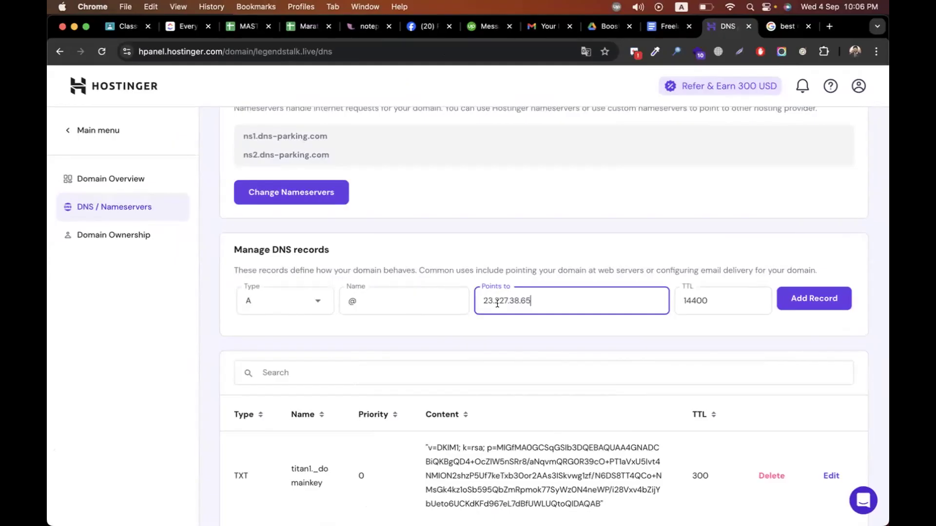
pyautogui.click(563, 342)
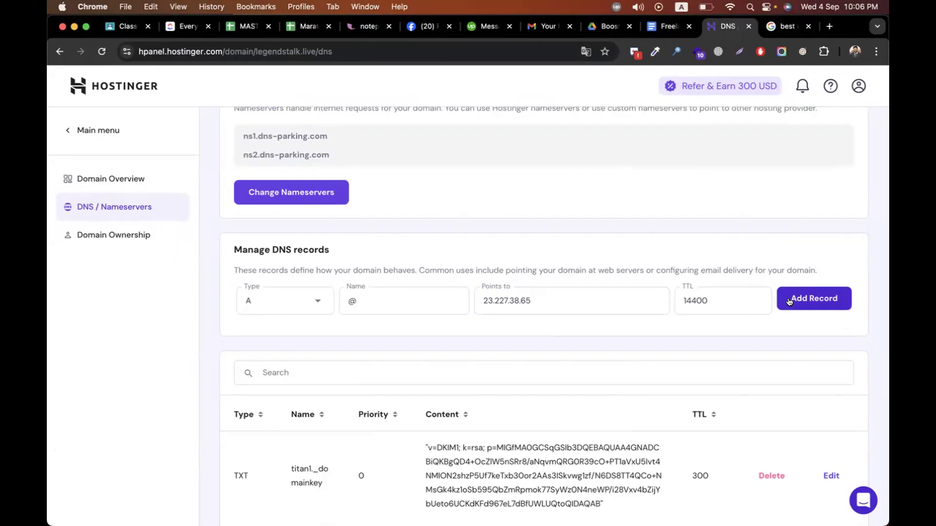
# Step: Highlight the CNAME heading in Shopify, and set the new DNS record's type to CNAME in Hostinger
pyautogui.hotkey('ctrl', 'Right')
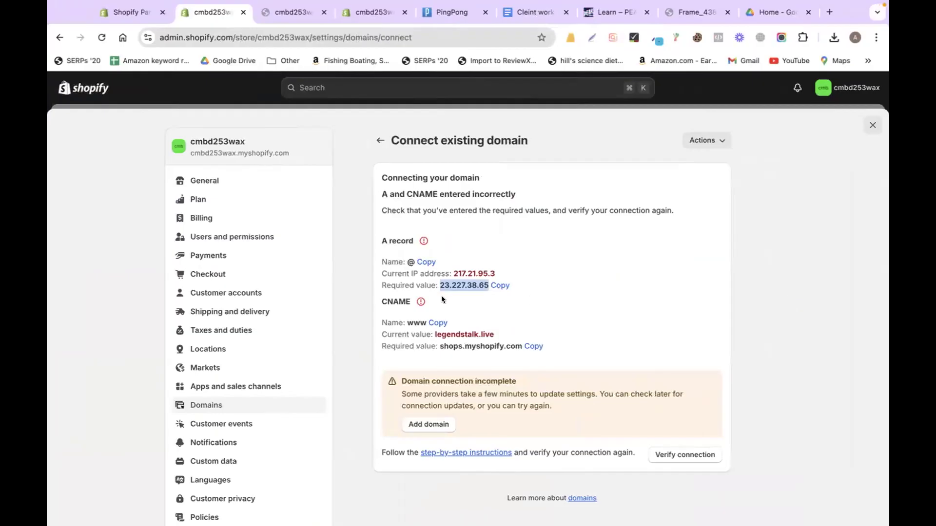
pyautogui.doubleClick(398, 299)
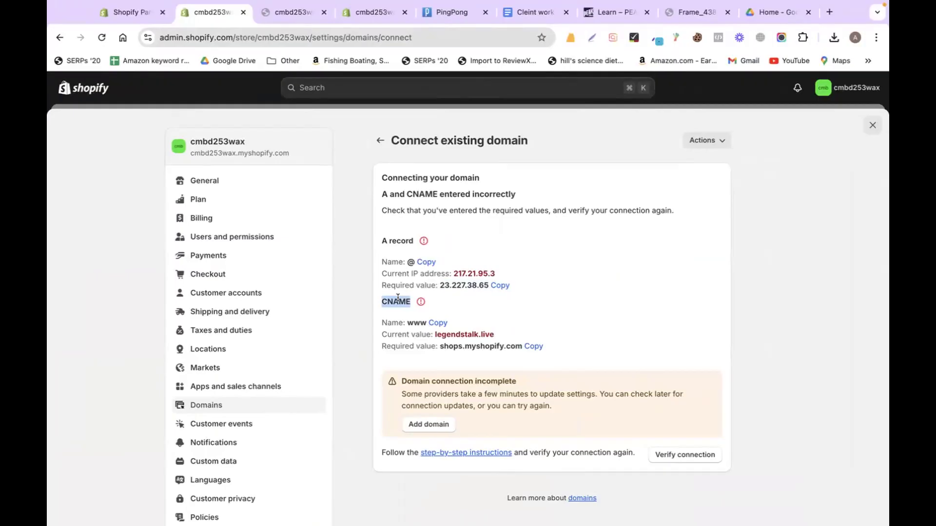
pyautogui.hotkey('ctrl', 'Left')
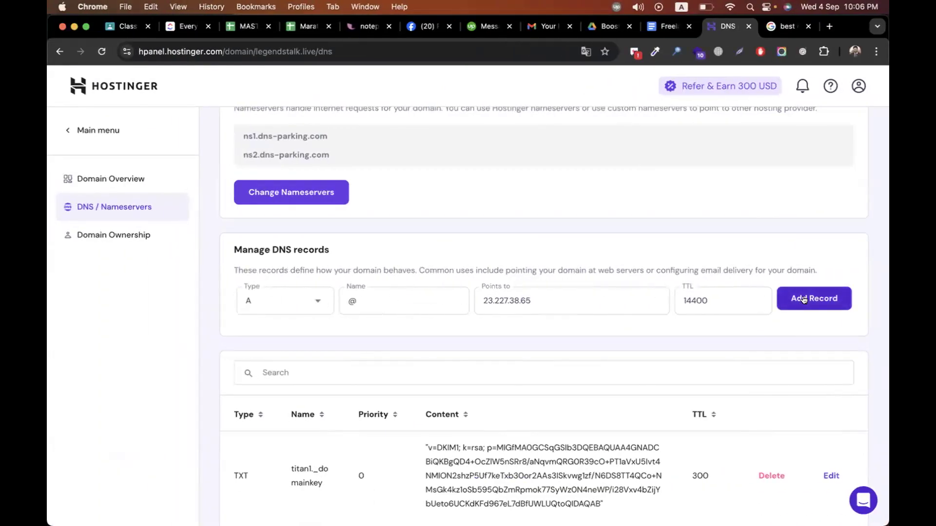
pyautogui.click(315, 303)
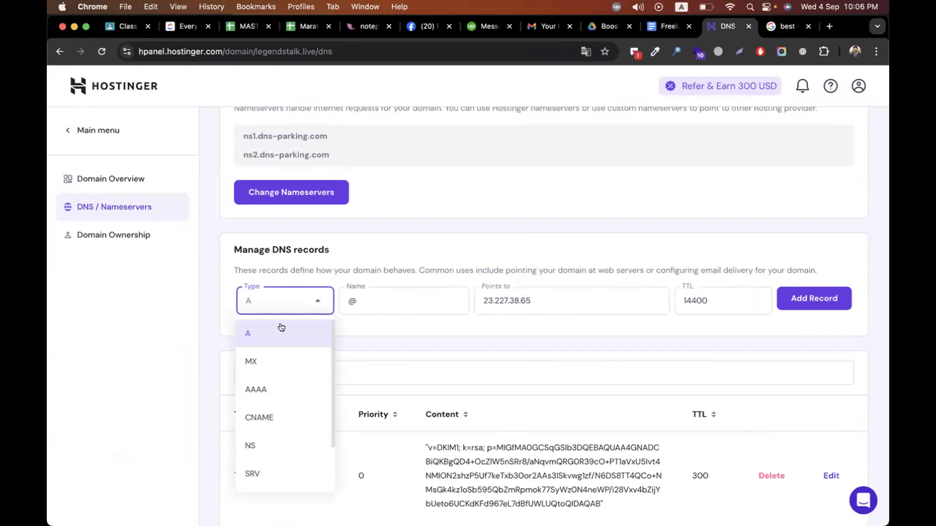
pyautogui.click(267, 418)
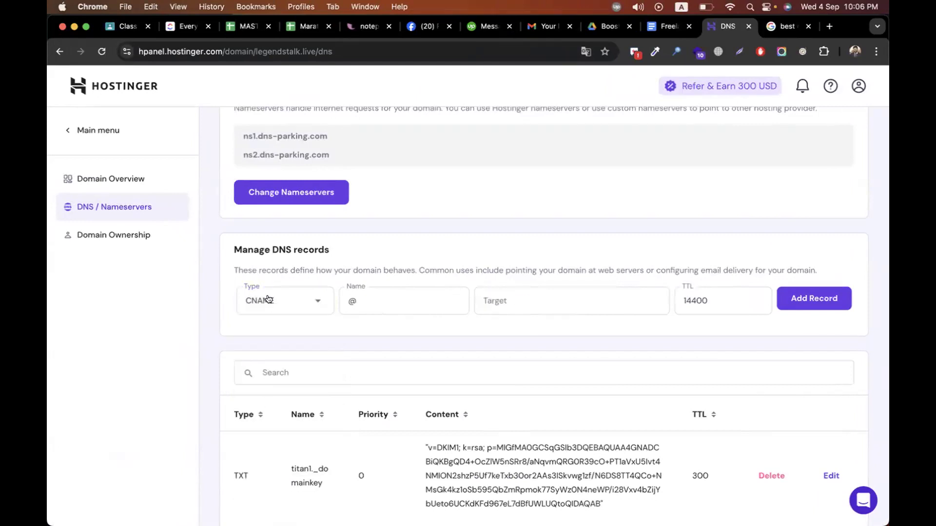
# Step: Copy Shopify's required CNAME value shops.myshopify.com and enter it as the target of the new record in Hostinger
pyautogui.hotkey('ctrl', 'Right')
pyautogui.hotkey('ctrl', 'Right')
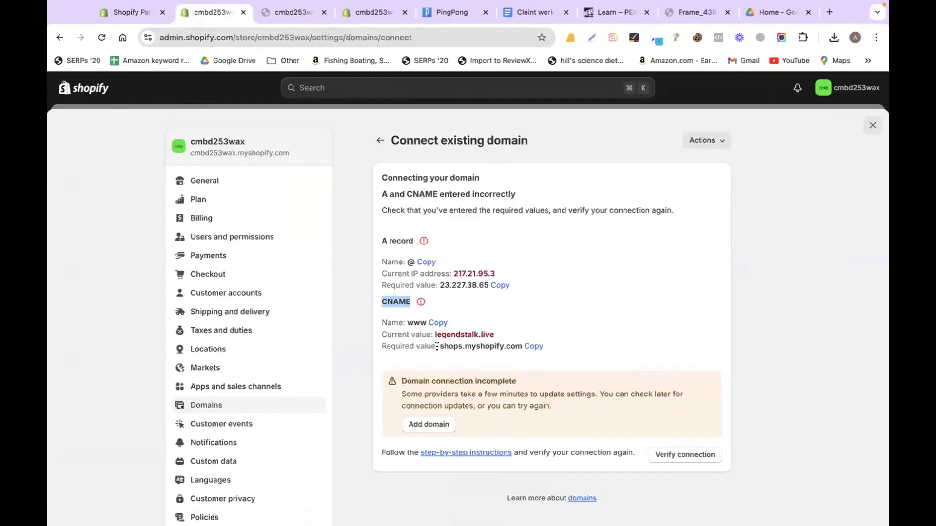
pyautogui.moveTo(438, 345); pyautogui.dragTo(521, 346)
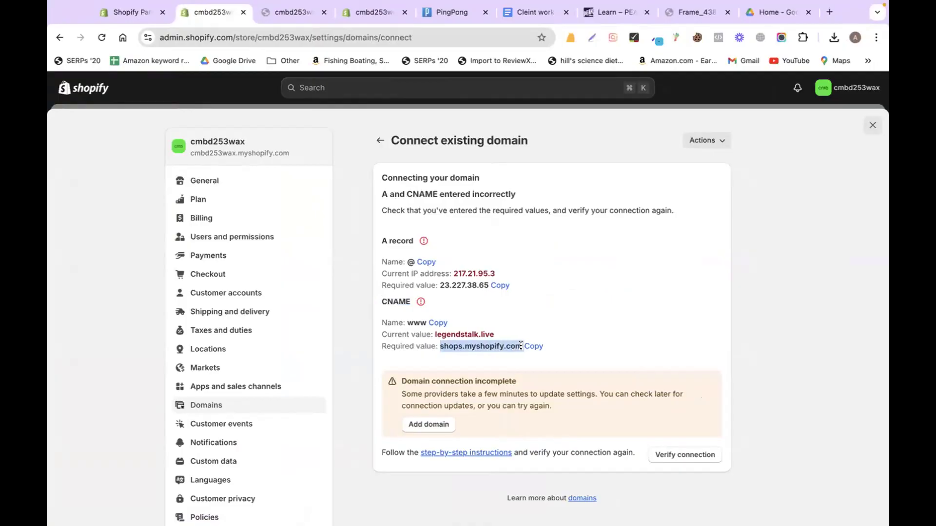
pyautogui.rightClick(494, 345)
pyautogui.click(508, 367)
pyautogui.hotkey('ctrl', 'Left')
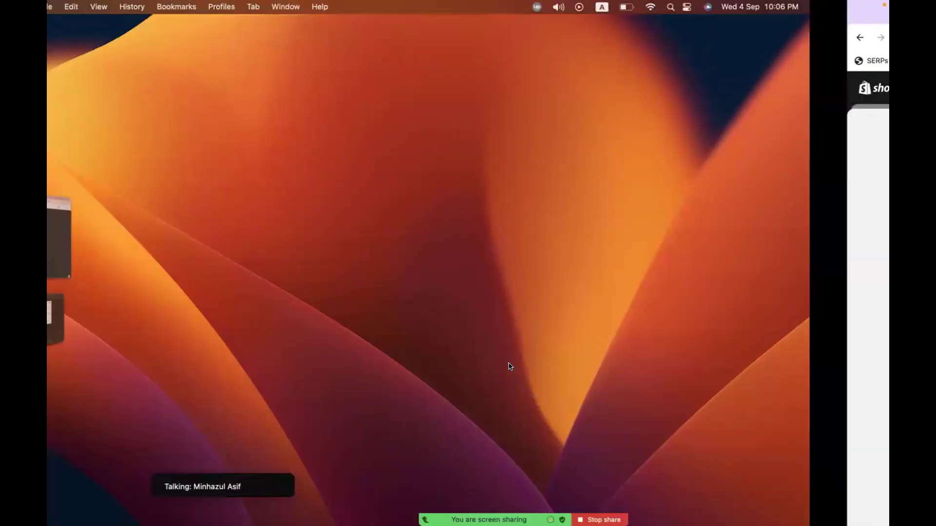
pyautogui.click(510, 299)
pyautogui.press('super+v')
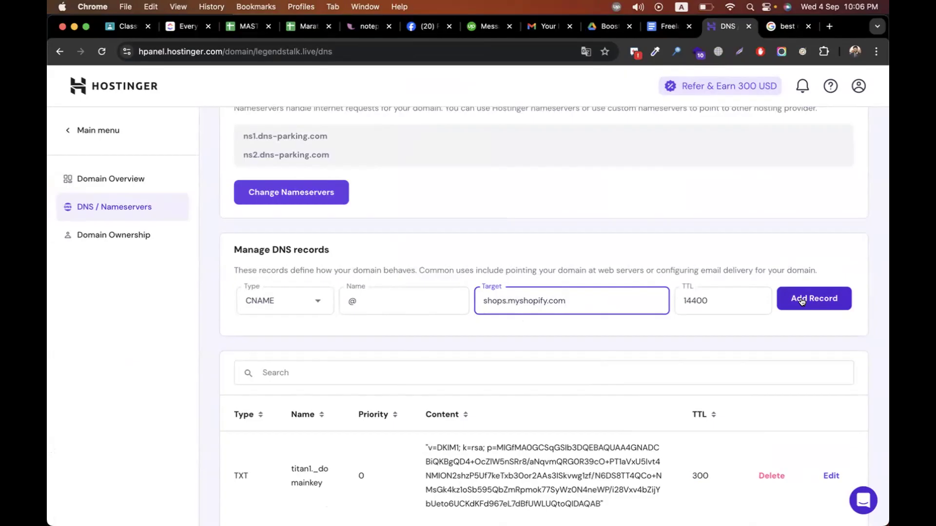
# Step: Return to Shopify, leave the Connect existing domain page, and close the store settings
pyautogui.hotkey('ctrl', 'Right')
pyautogui.hotkey('ctrl', 'Right')
pyautogui.click(761, 307)
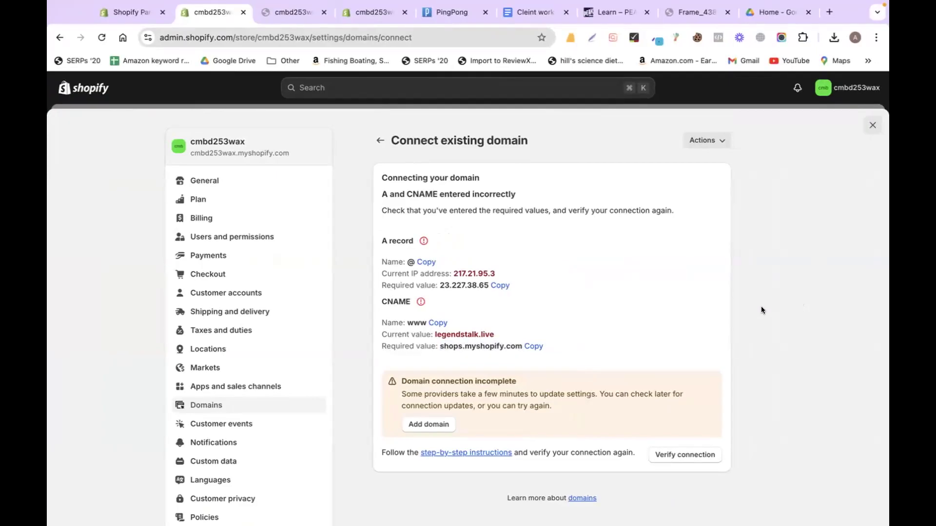
pyautogui.scroll(-1, 761, 310)
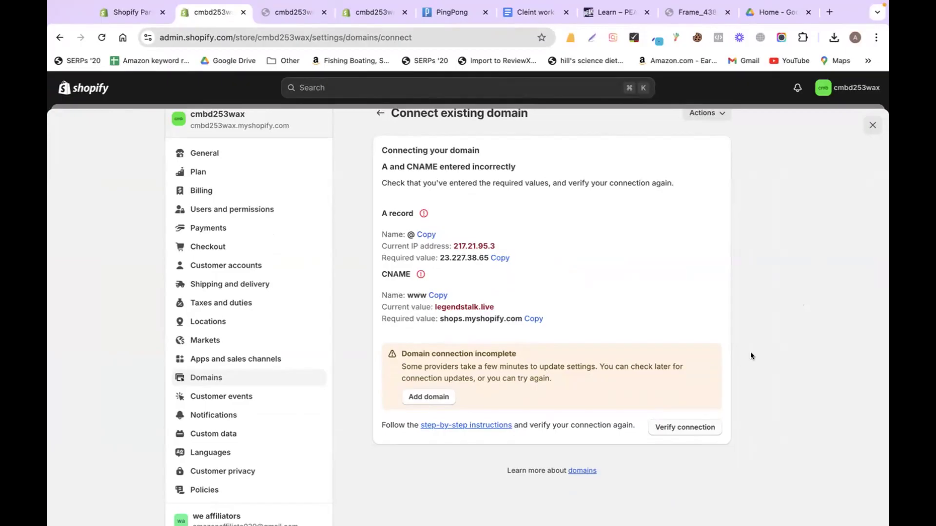
pyautogui.scroll(1, 764, 297)
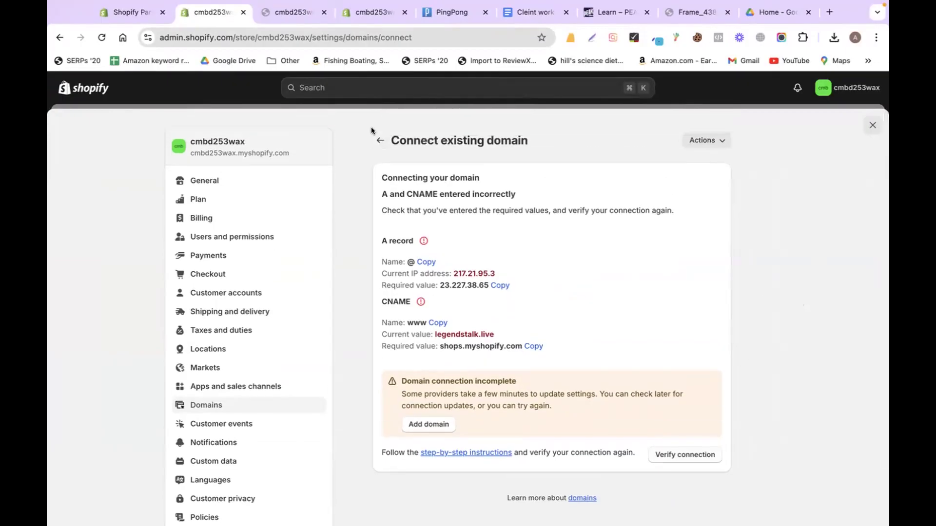
pyautogui.click(380, 140)
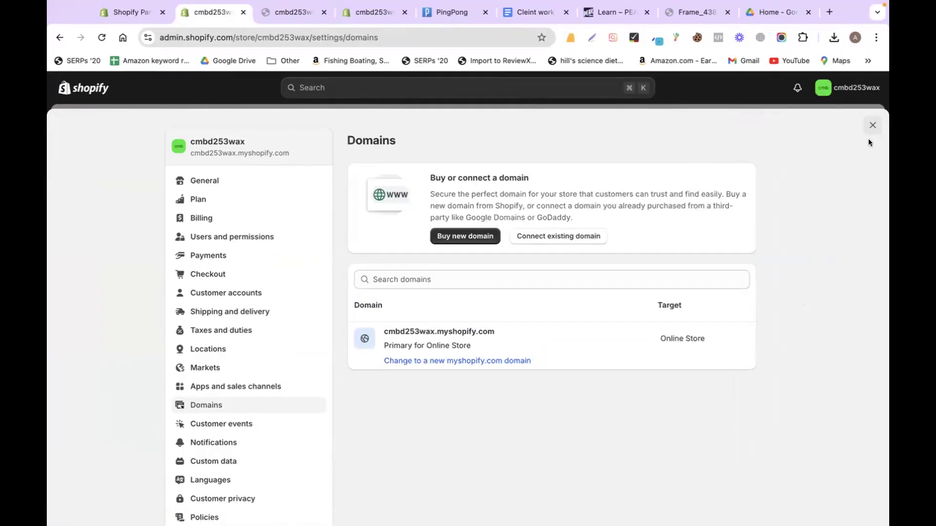
pyautogui.click(871, 126)
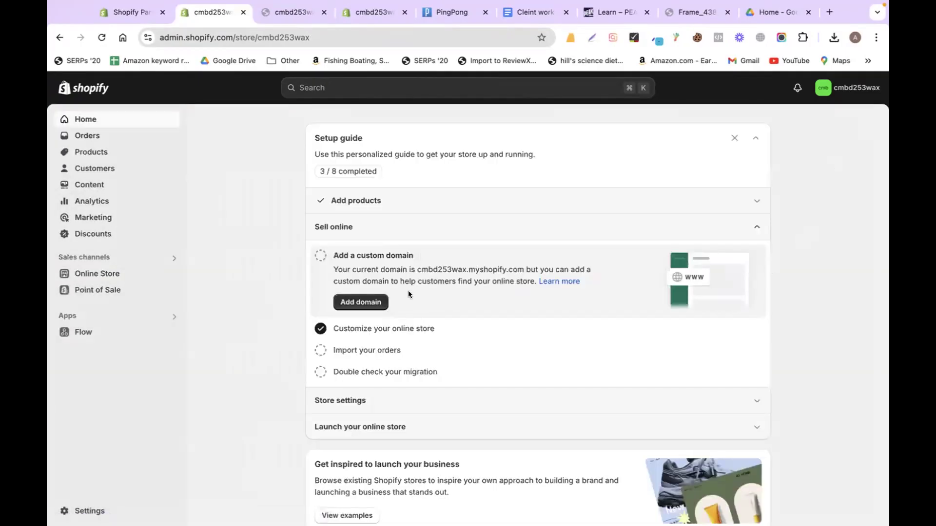
# Step: Remove "& domain transfer" from the 253 class notes in cell H5 of the MASTER DATABASE spreadsheet, and switch to Google Classroom
pyautogui.hotkey('ctrl', 'Left')
pyautogui.hotkey('ctrl', 'Left')
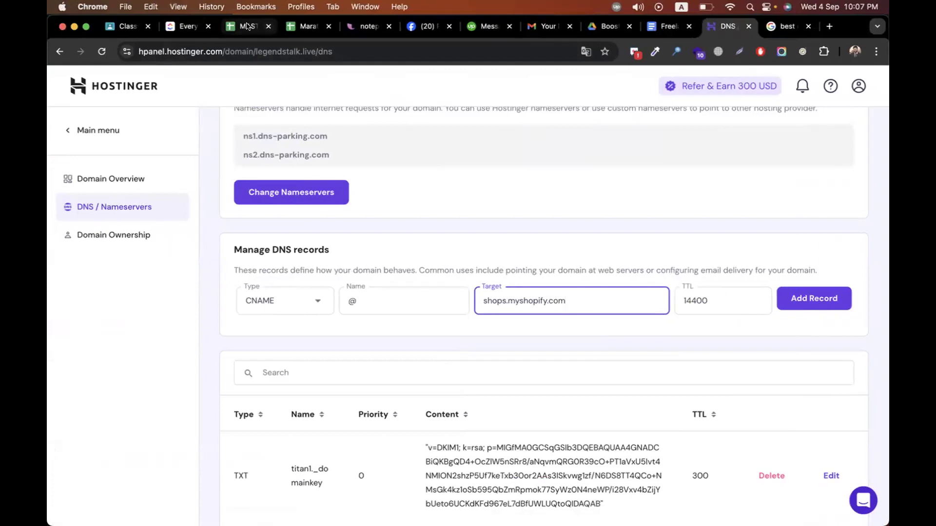
pyautogui.click(247, 26)
pyautogui.doubleClick(520, 234)
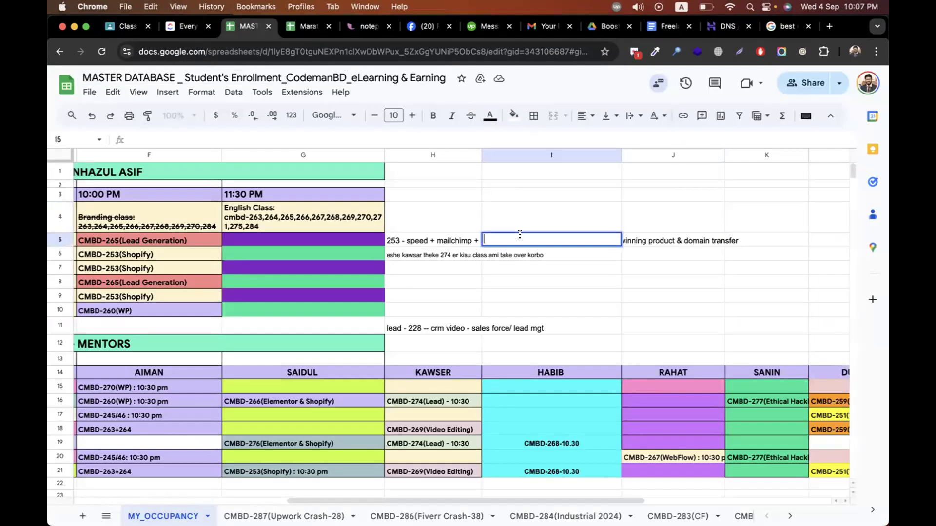
pyautogui.doubleClick(434, 244)
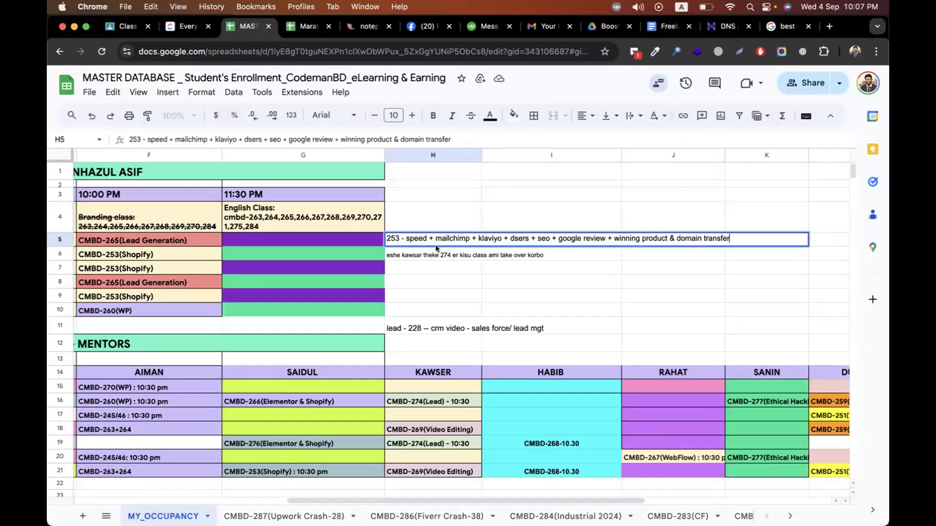
pyautogui.keyDown('shift'); pyautogui.click(668, 237); pyautogui.keyUp('shift')
pyautogui.write('\\')
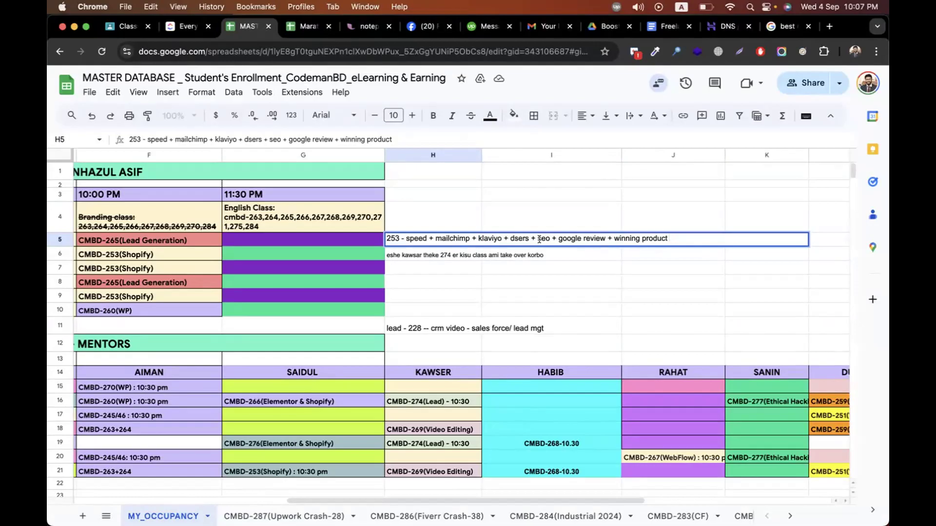
pyautogui.click(428, 227)
pyautogui.click(417, 236)
pyautogui.press('super+1')
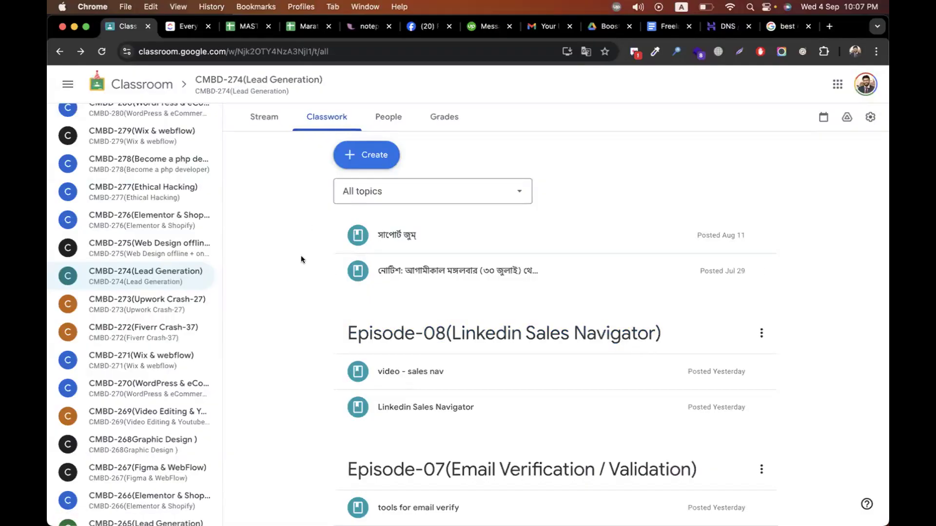
pyautogui.click(383, 156)
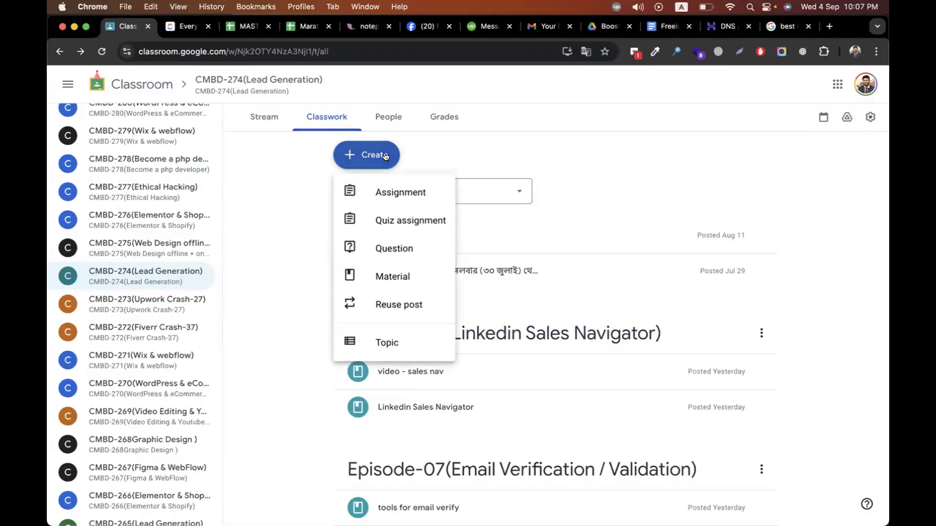
pyautogui.click(388, 341)
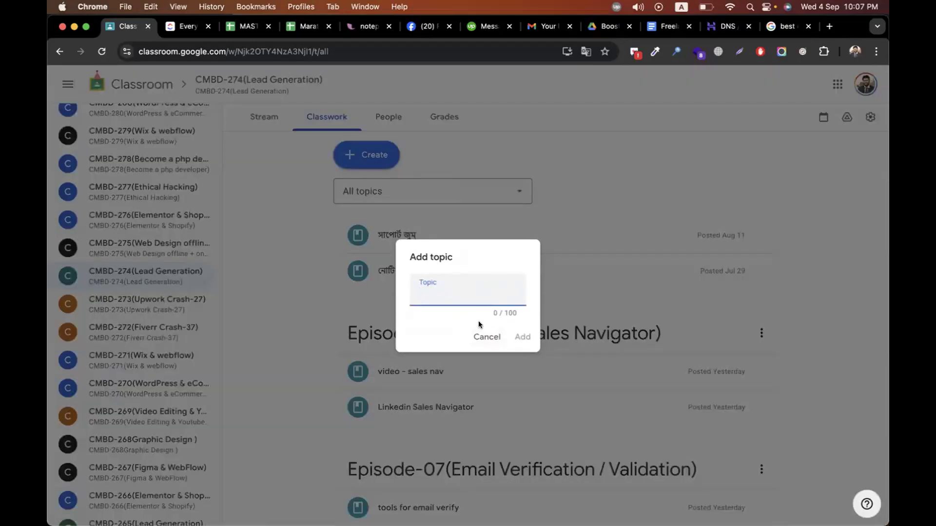
pyautogui.click(203, 222)
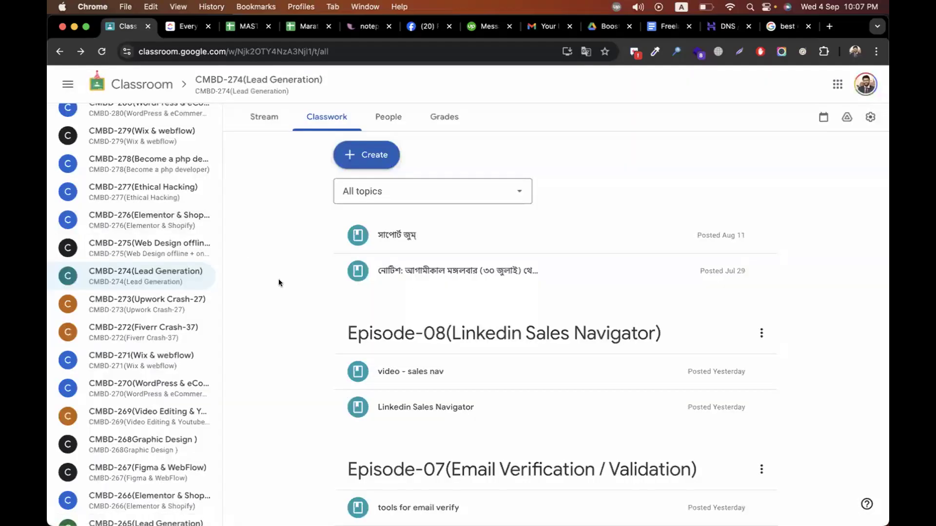
# Step: Find the CMBD-253(Elementor & Shopify) class in Google Classroom and open its Classwork page
pyautogui.scroll(10, 151, 337)
pyautogui.scroll(-15, 150, 338)
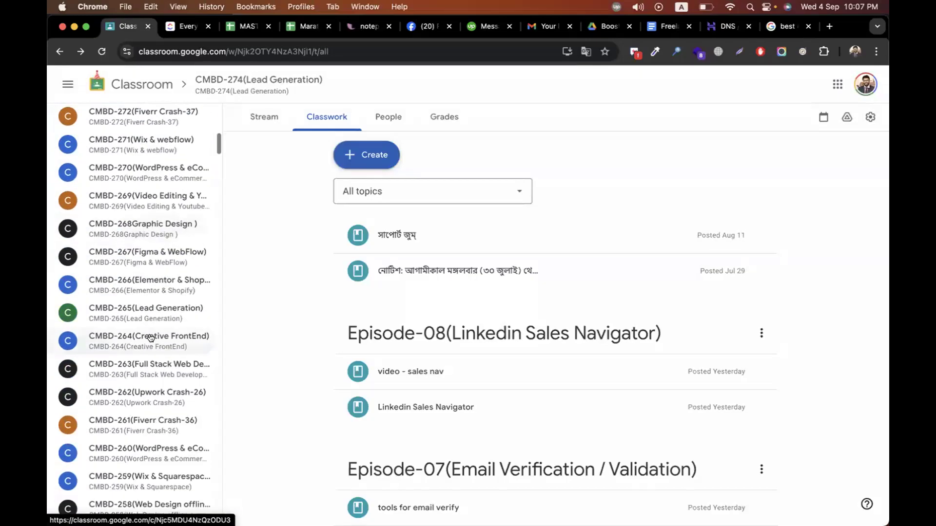
pyautogui.scroll(-5, 151, 338)
pyautogui.click(151, 333)
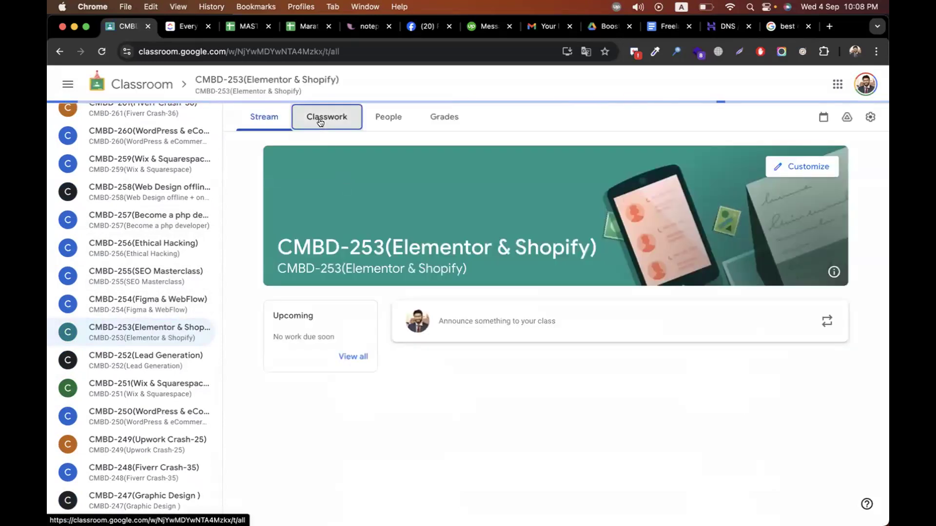
pyautogui.click(326, 117)
# Step: Create the class topic "Episode-34(Pagefly Blog + Contact/Regular + Footer + Shipping + Domain Transfer" in Classwork
pyautogui.click(378, 152)
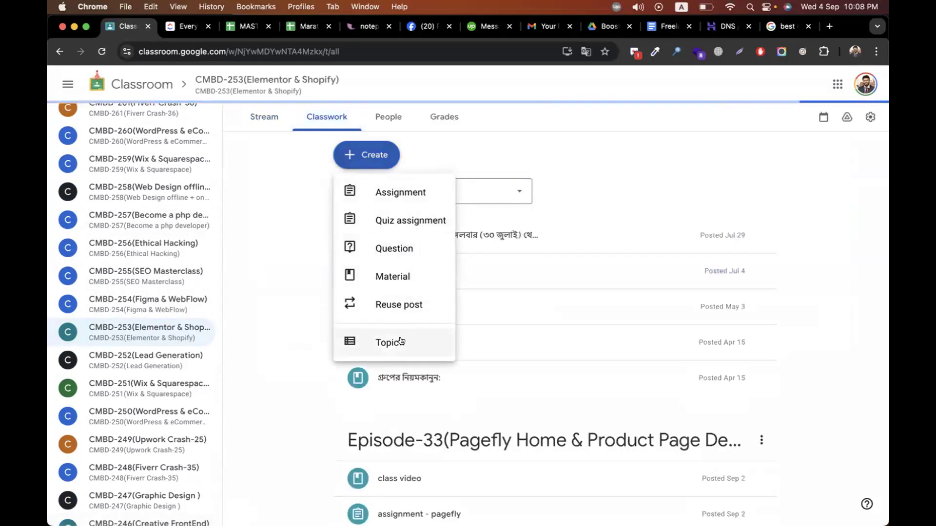
pyautogui.click(405, 341)
pyautogui.write('Episod')
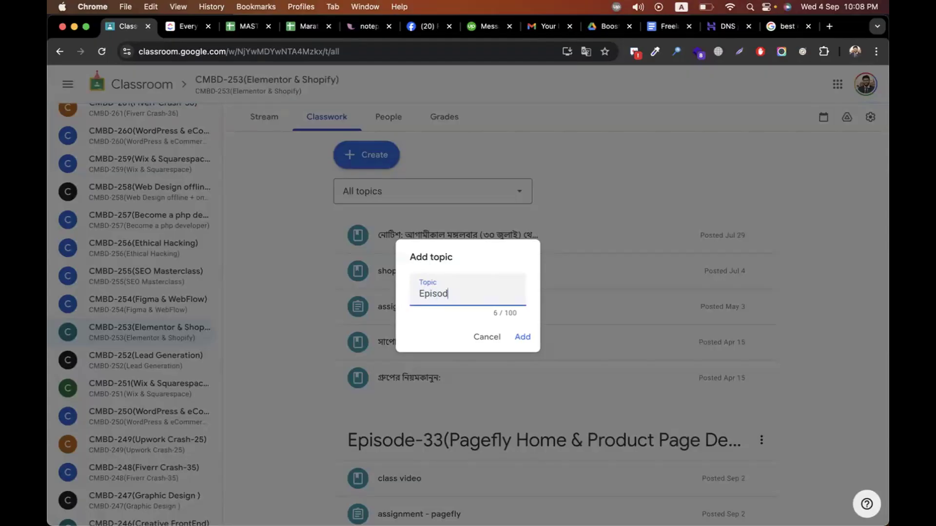
pyautogui.write('e-34(Pagefly Blog + Conat')
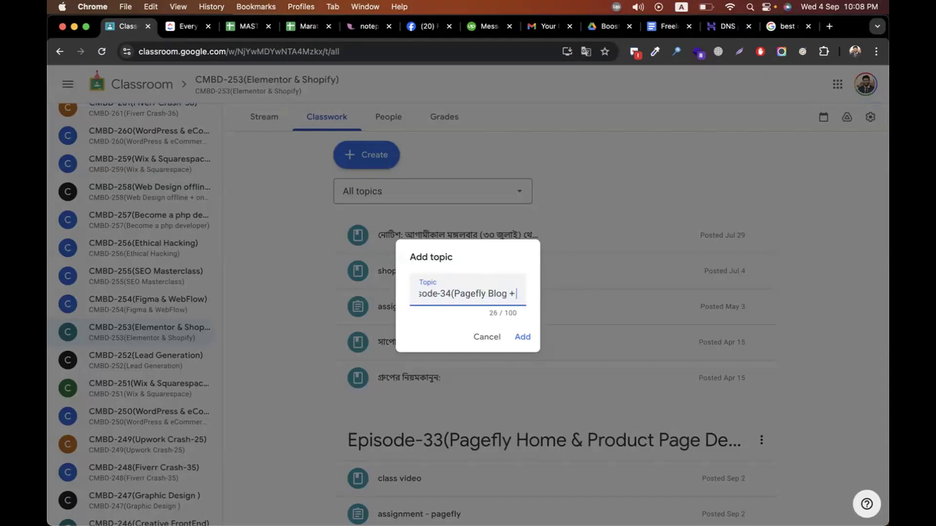
pyautogui.press('BackSpace')
pyautogui.press('BackSpace')
pyautogui.write('tact')
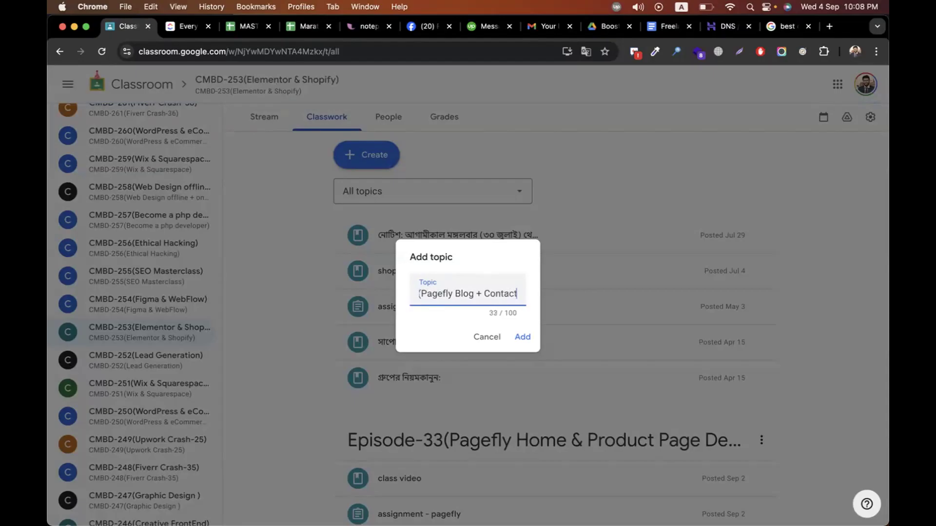
pyautogui.write('/Regu')
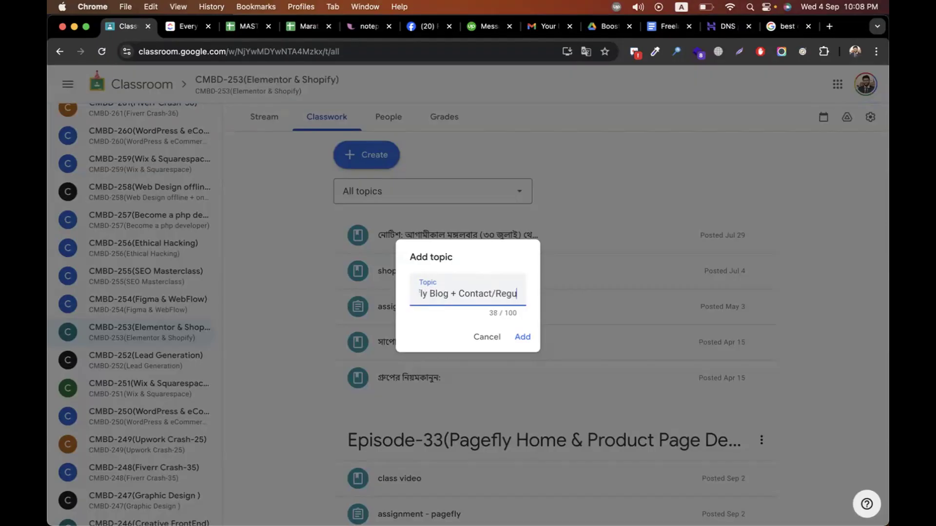
pyautogui.write('lar + Footer + ')
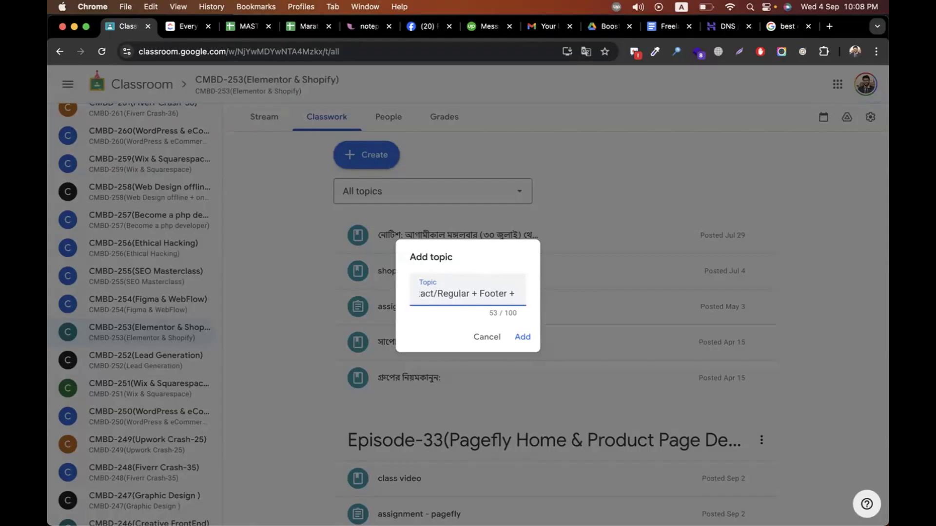
pyautogui.write('Shii')
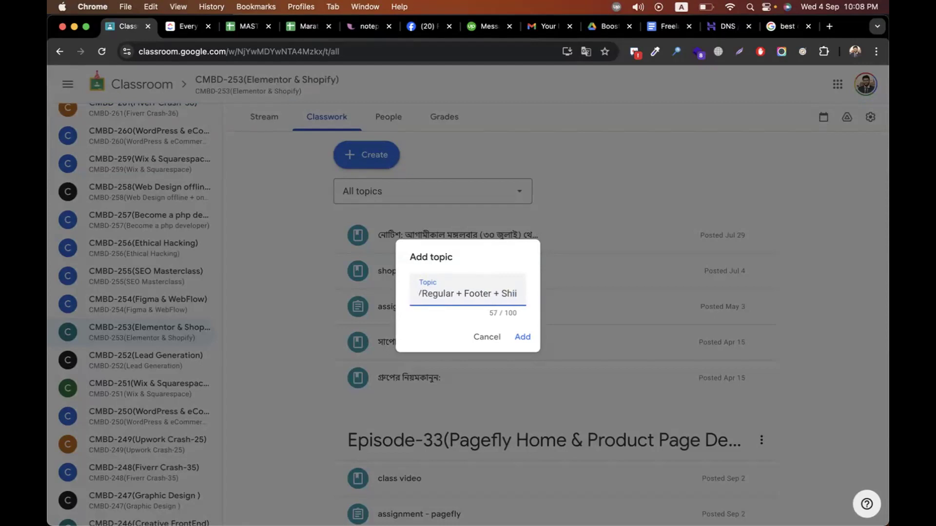
pyautogui.press('BackSpace')
pyautogui.write('pping ')
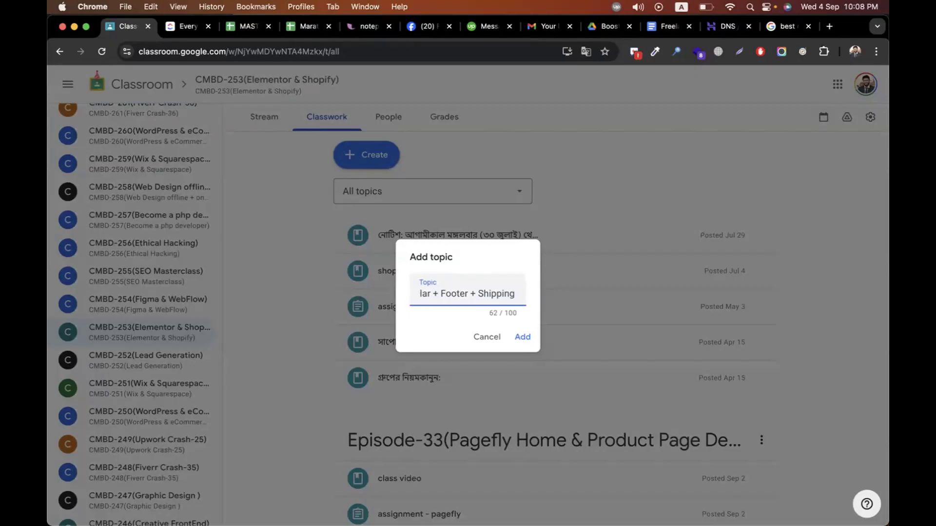
pyautogui.write('+ ')
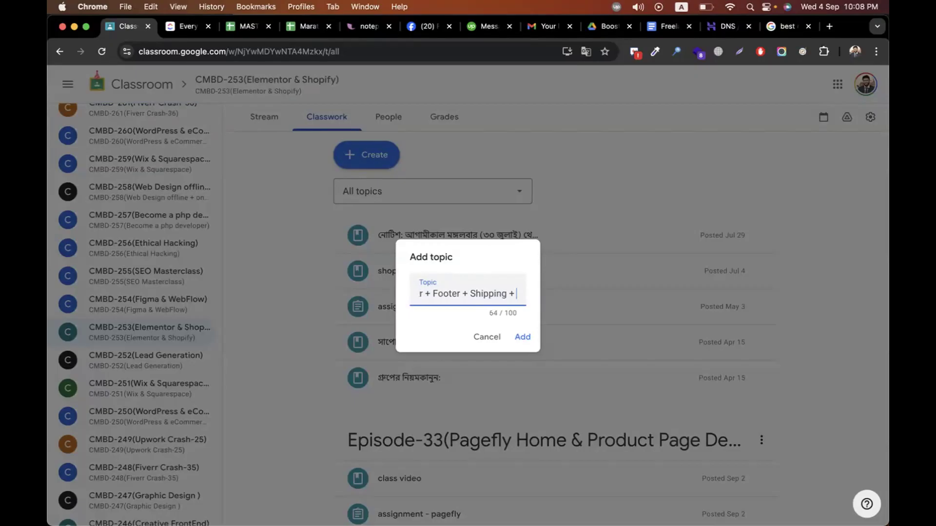
pyautogui.write('Doma')
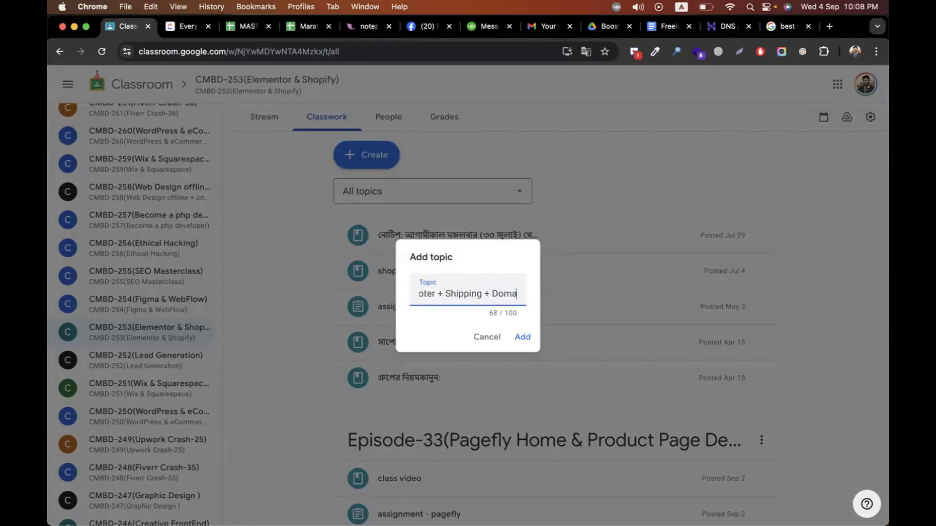
pyautogui.write('in Transfer')
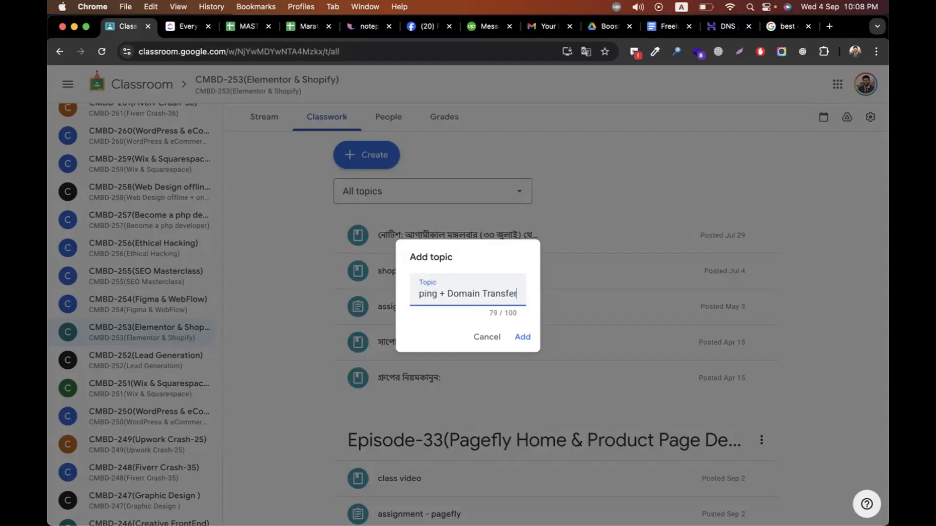
pyautogui.press('Return')
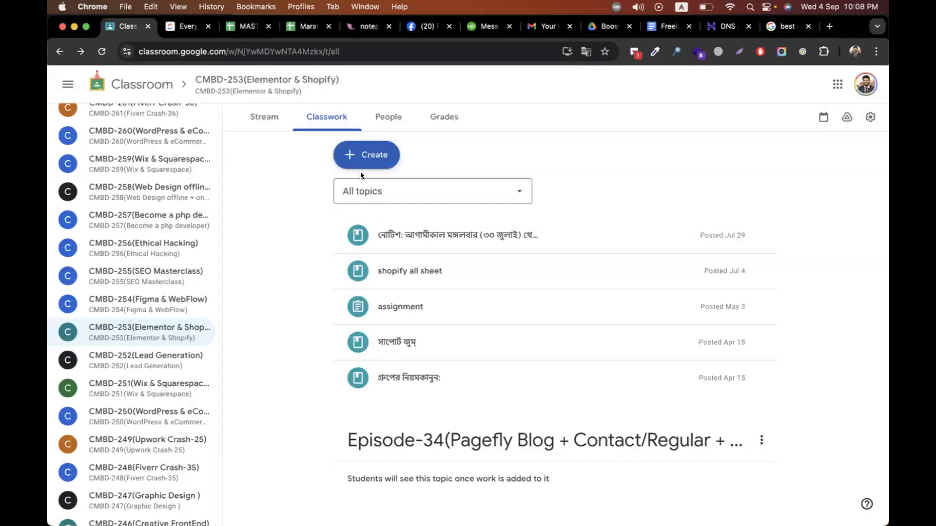
# Step: Start an assignment titled "Assignment - pagefly + shipping" with the instruction "complete the contact page + blog pages"
pyautogui.click(359, 162)
pyautogui.click(386, 191)
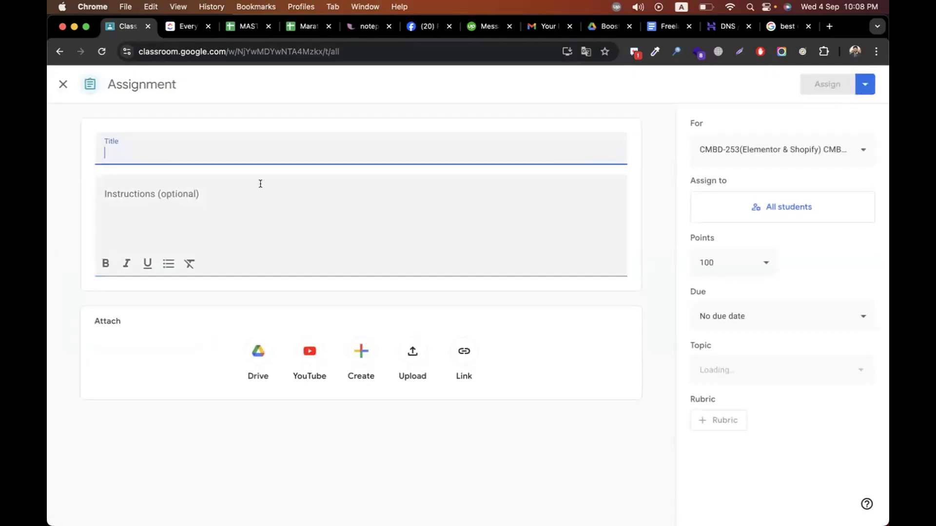
pyautogui.write('Assignment - complete the')
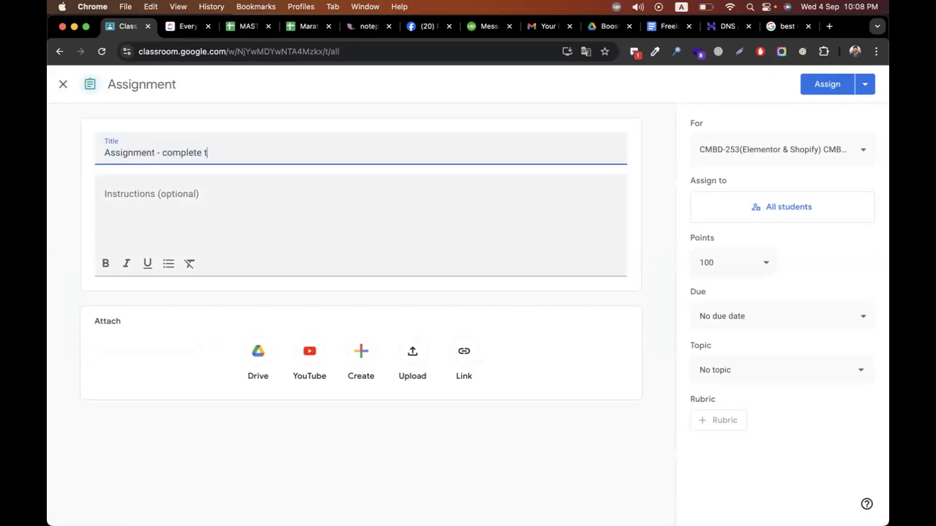
pyautogui.press('BackSpace')
pyautogui.press('BackSpace')
pyautogui.press('BackSpace')
pyautogui.press('BackSpace')
pyautogui.press('BackSpace')
pyautogui.press('BackSpace')
pyautogui.press('BackSpace')
pyautogui.press('BackSpace')
pyautogui.press('BackSpace')
pyautogui.press('BackSpace')
pyautogui.press('BackSpace')
pyautogui.press('BackSpace')
pyautogui.write('pagefly + shipping')
pyautogui.click(184, 232)
pyautogui.write('complete the contact page + blog pages')
# Step: Copy the link of the peakchocolate client work document in Google Docs and paste it below the instruction text in the Classroom assignment
pyautogui.hotkey('ctrl', 'Right')
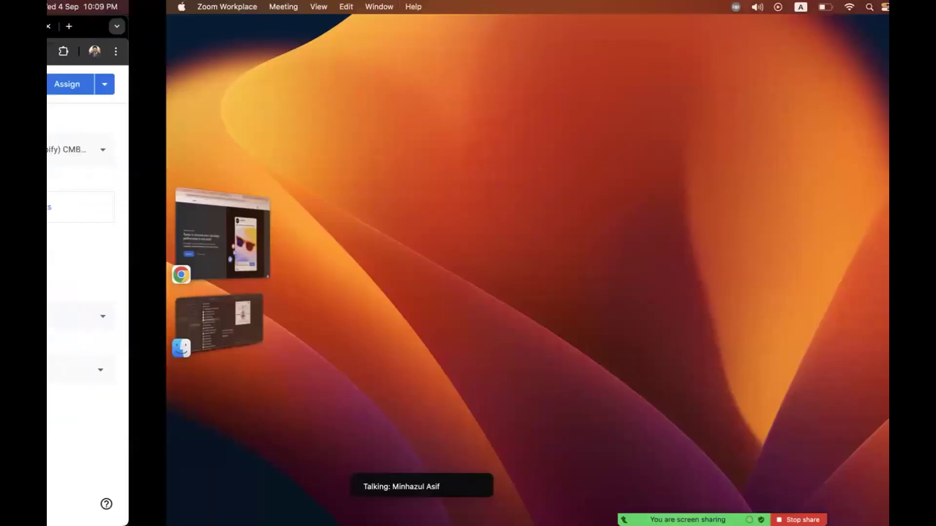
pyautogui.hotkey('ctrl', 'Right')
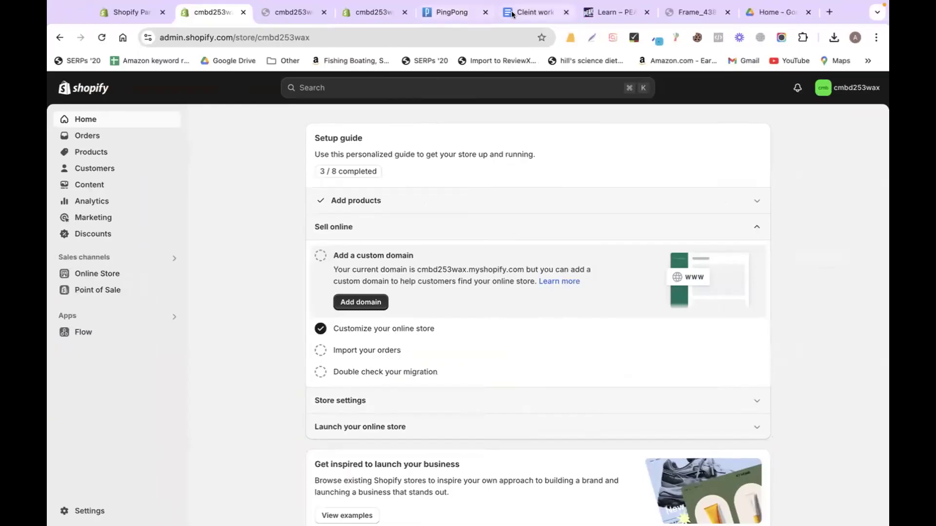
pyautogui.click(512, 13)
pyautogui.scroll(-15, 424, 276)
pyautogui.scroll(-20, 424, 277)
pyautogui.scroll(4, 424, 277)
pyautogui.click(343, 279)
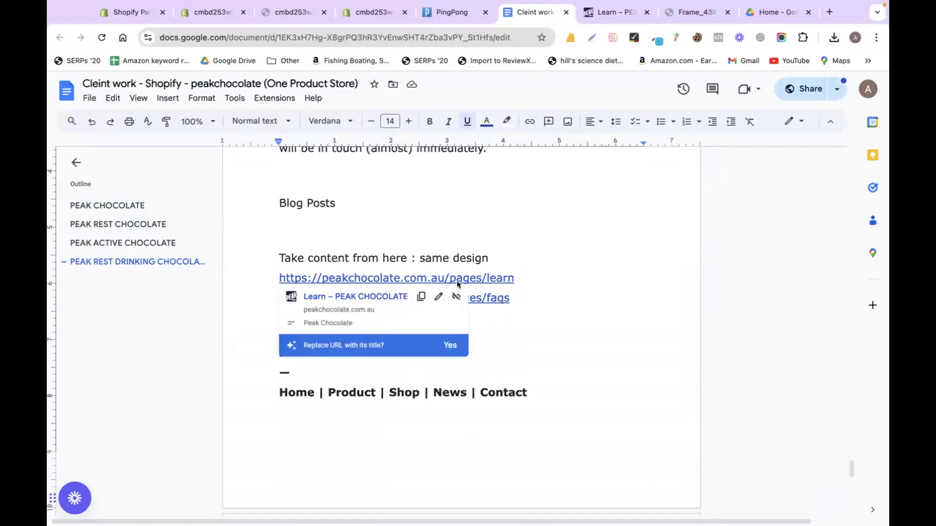
pyautogui.click(490, 298)
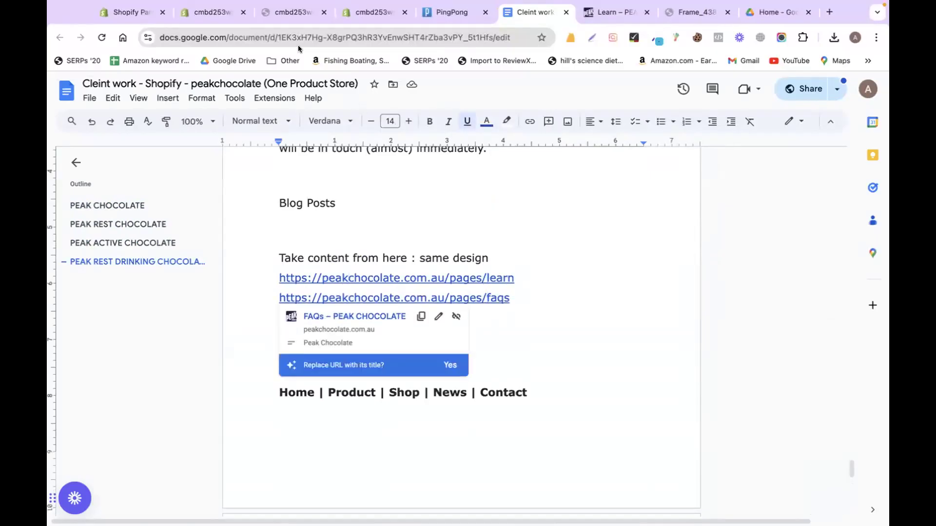
pyautogui.click(294, 37)
pyautogui.press('super+c')
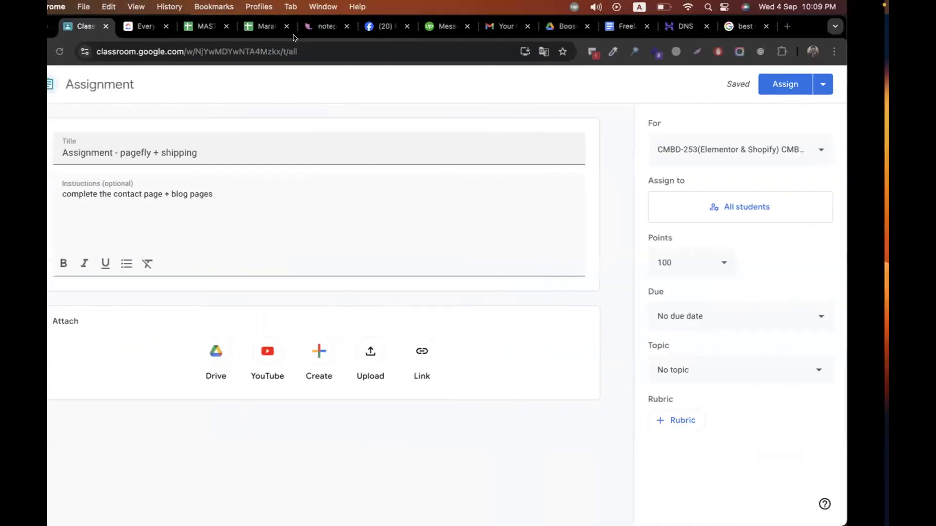
pyautogui.press('Return')
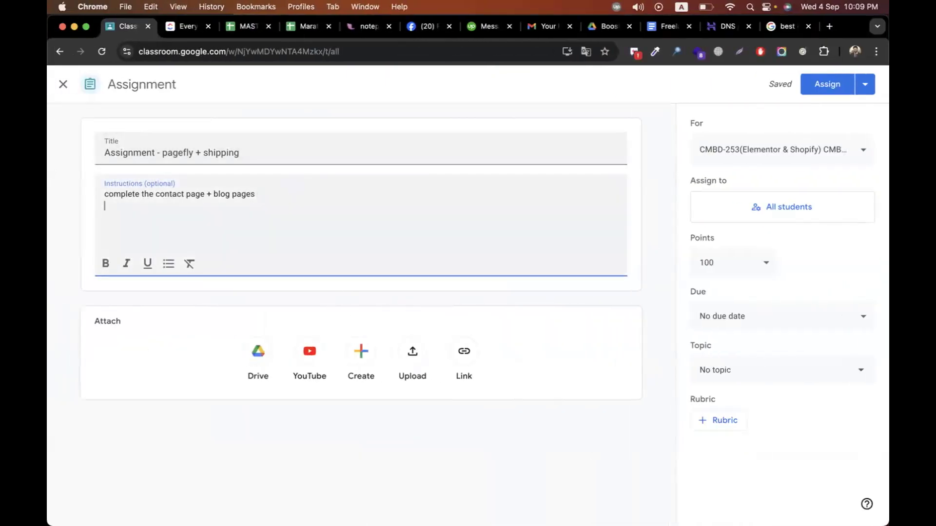
pyautogui.press('super+v')
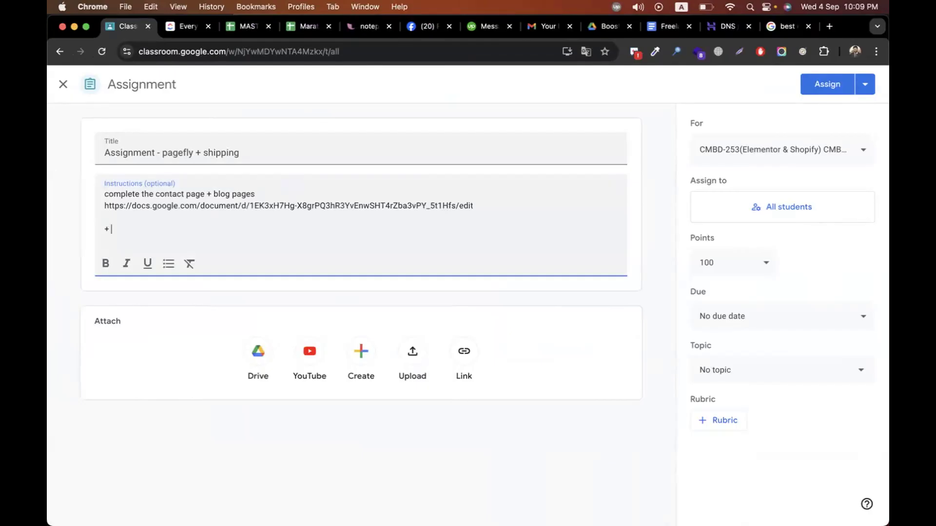
# Step: Add instructions "+ shipping configure (Australia - $4, USA $5, Canada $6) > snap" and, above it, "complete websiote link with password submit"
pyautogui.write('shipping configure (Australia -')
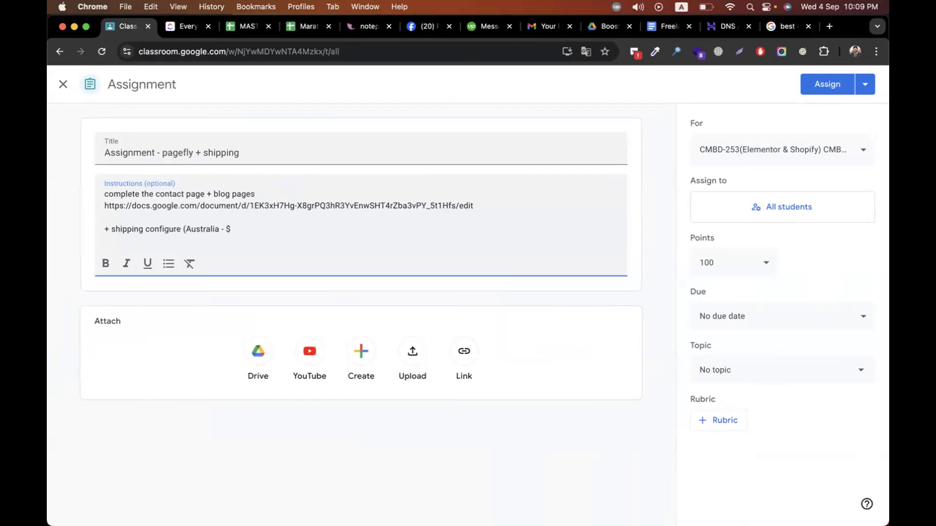
pyautogui.write(' $4, USA $5, Canada $6) > snap')
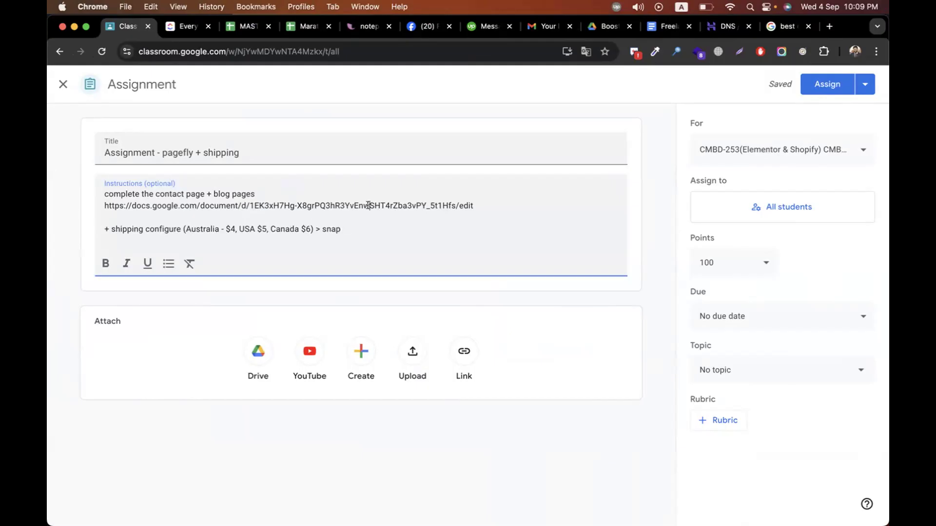
pyautogui.click(513, 205)
pyautogui.press('Return')
pyautogui.press('Return')
pyautogui.write('complete w')
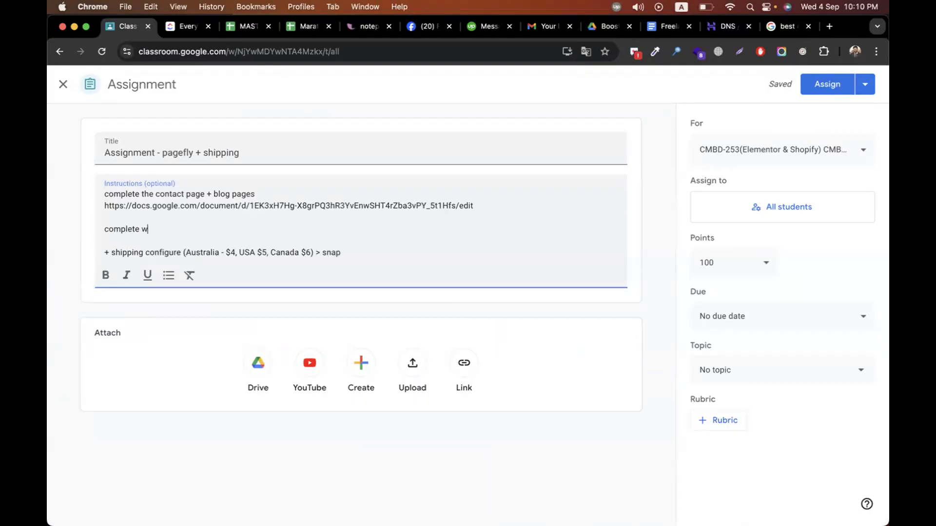
pyautogui.write('ebsiote link with password')
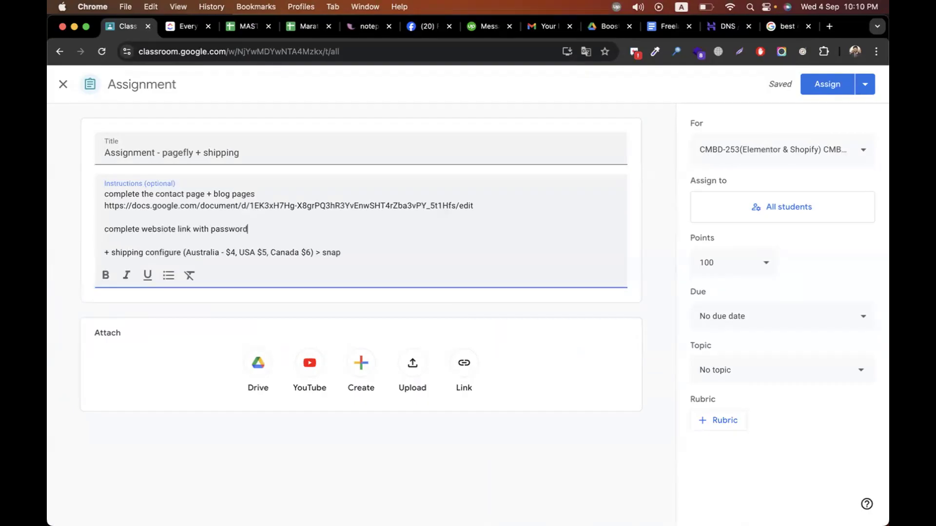
pyautogui.write(' submit')
pyautogui.doubleClick(325, 252)
# Step: File the assignment under the Episode-34 topic and assign it to the class
pyautogui.click(766, 379)
pyautogui.scroll(-10, 780, 273)
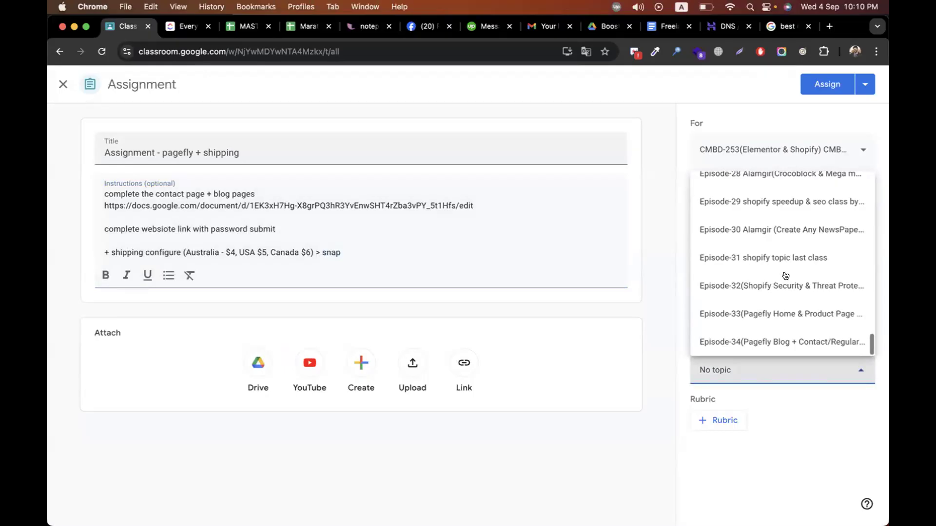
pyautogui.click(782, 340)
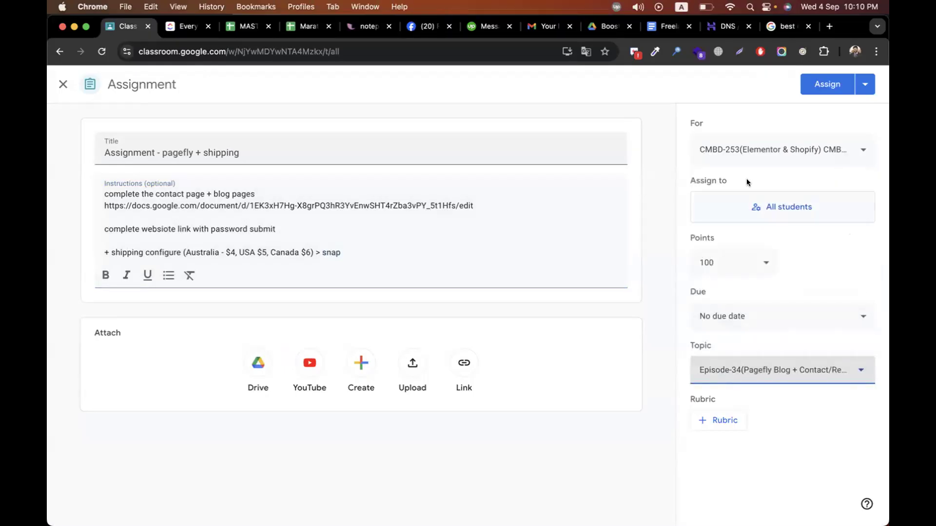
pyautogui.click(813, 87)
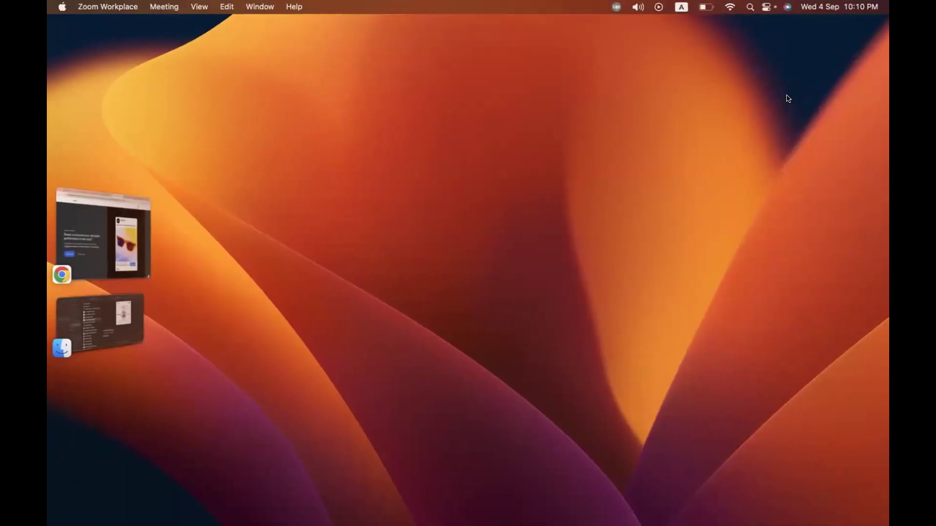
pyautogui.click(148, 254)
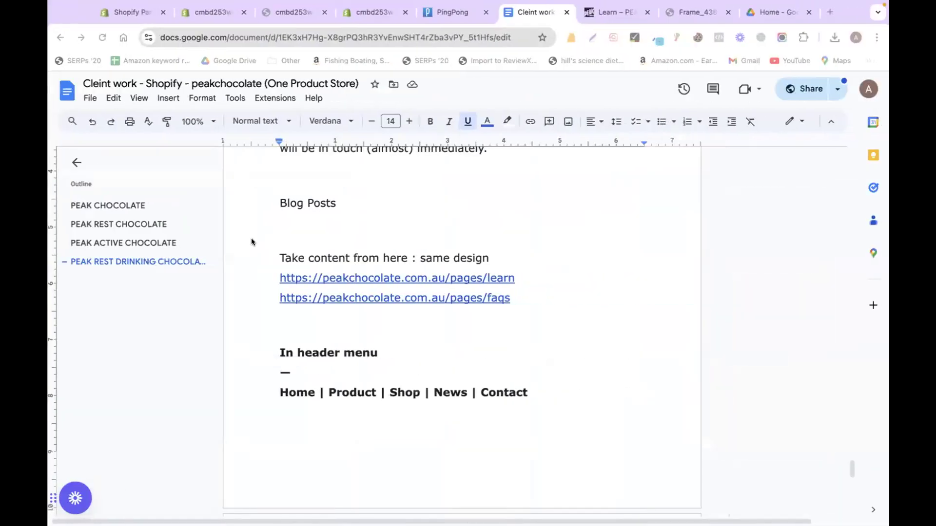
pyautogui.scroll(-5, 433, 223)
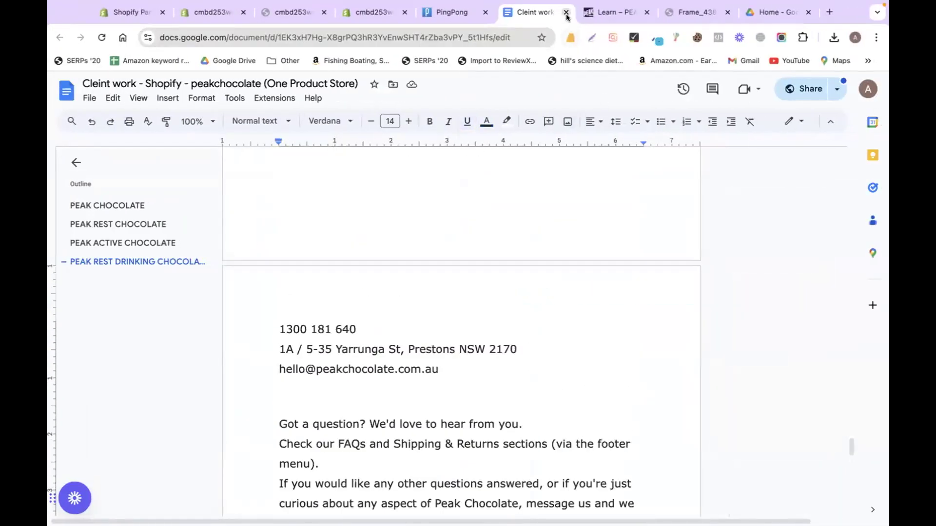
pyautogui.scroll(-7, 544, 322)
pyautogui.hotkey('ctrl', 'Left')
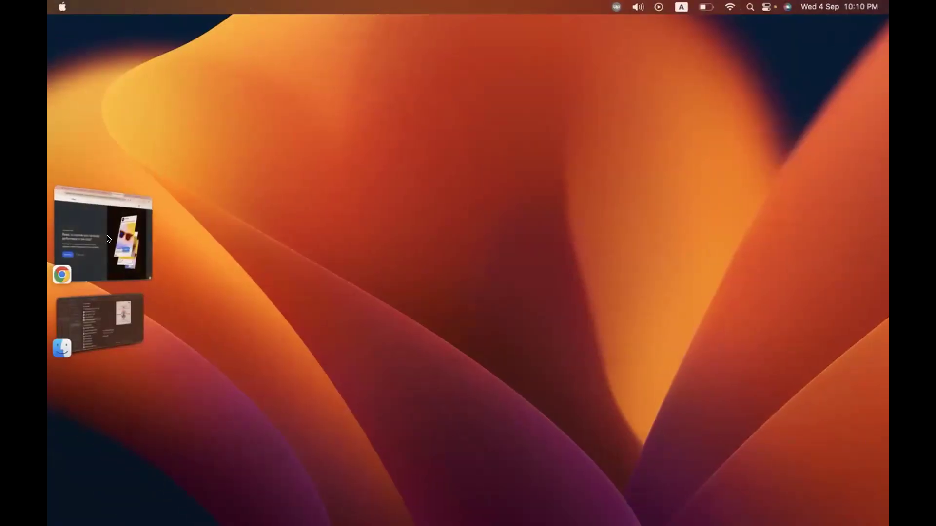
pyautogui.click(108, 239)
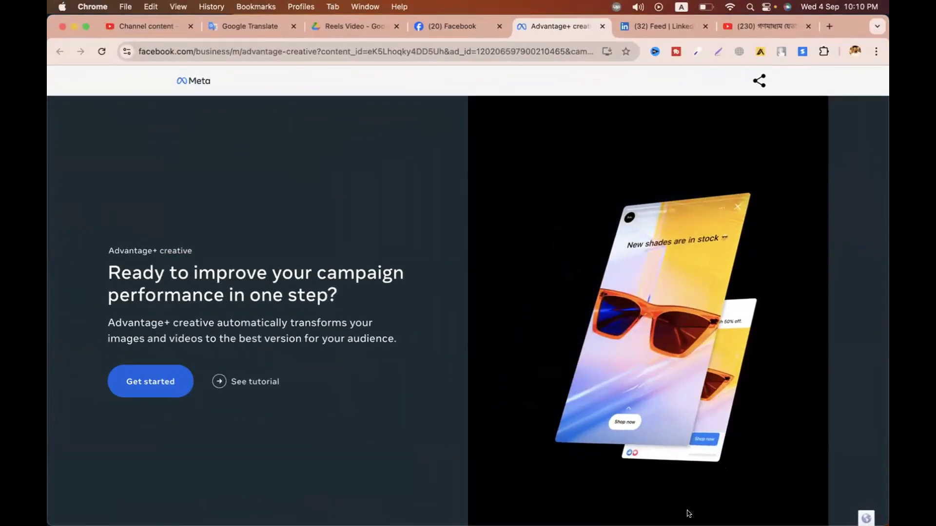
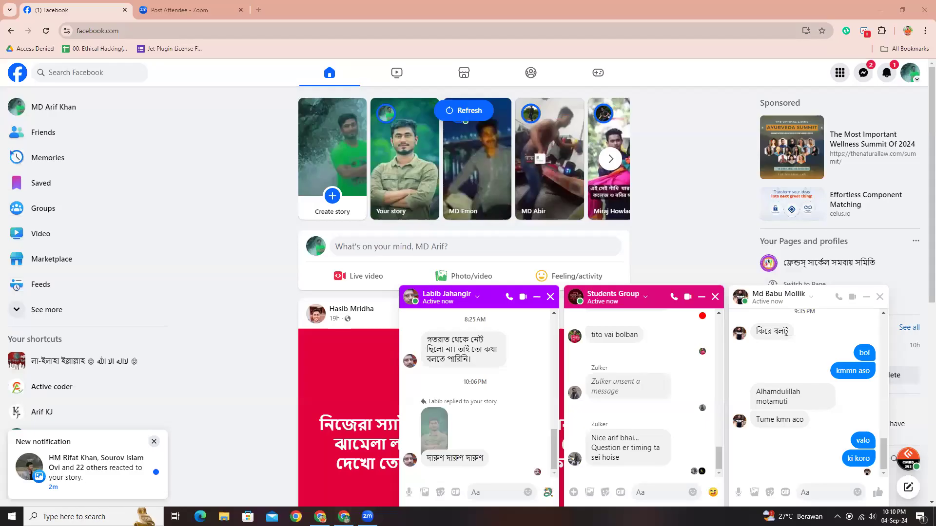
# Step: Mute the computer's speakers from the system volume control
pyautogui.moveTo(367, 517)
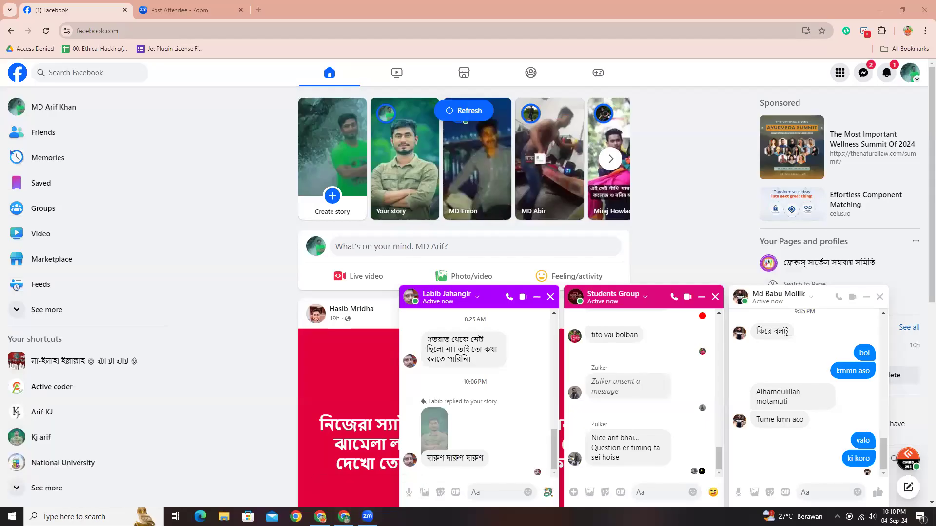
pyautogui.click(872, 517)
pyautogui.click(777, 493)
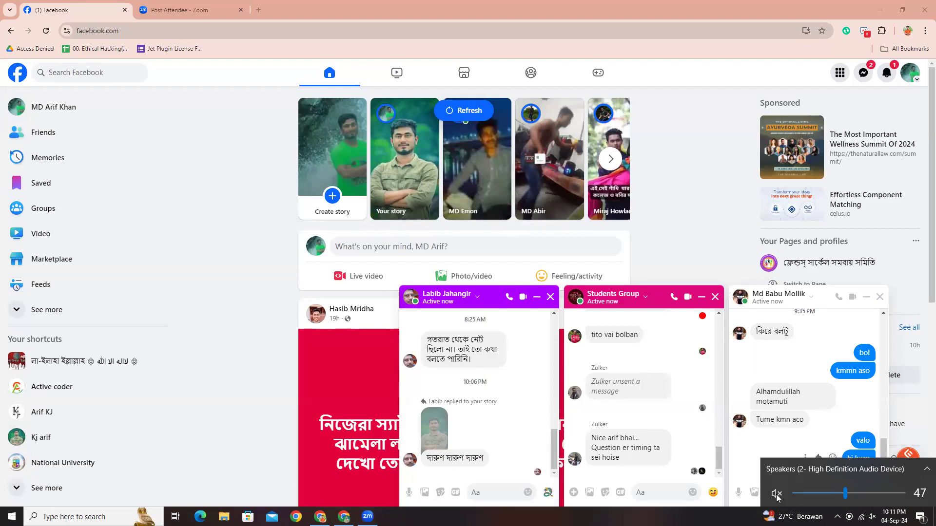
# Step: Unmute the computer's speakers and bring the Zoom meeting window to the front
pyautogui.click(776, 495)
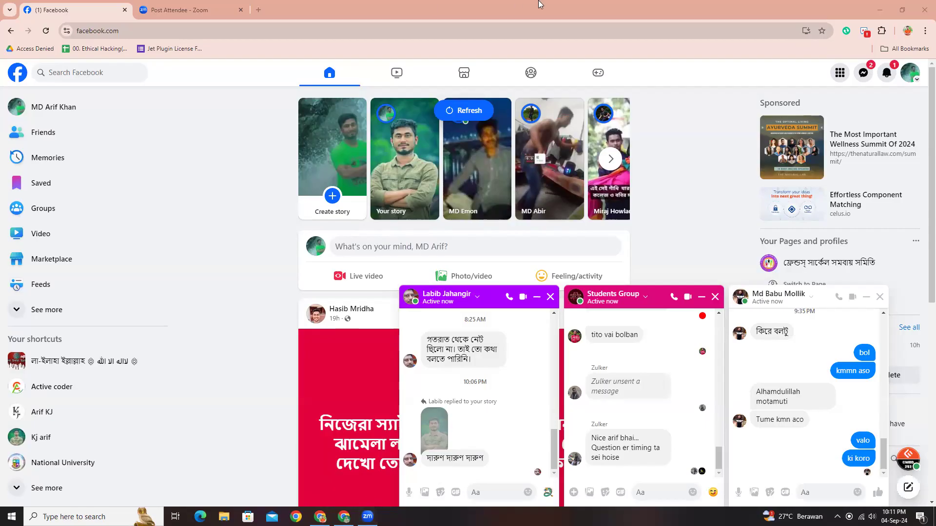
pyautogui.click(163, 4)
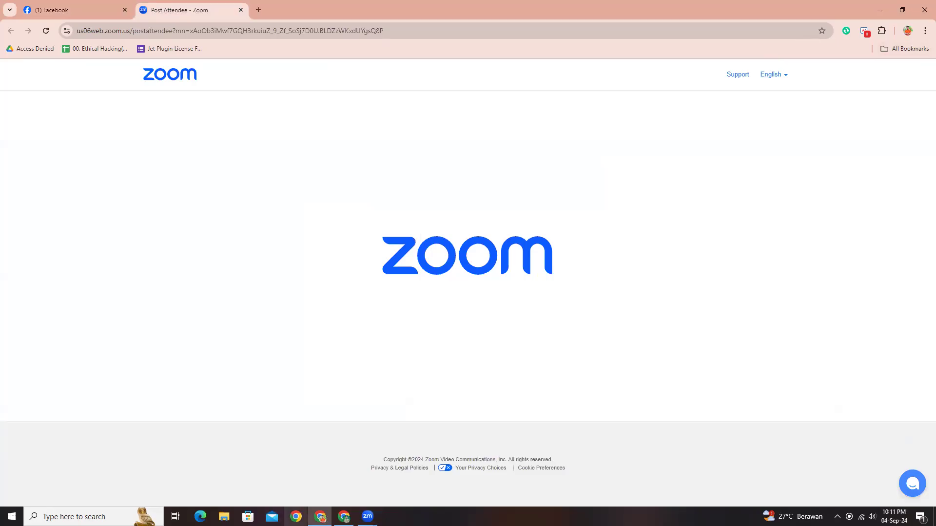
pyautogui.moveTo(368, 516)
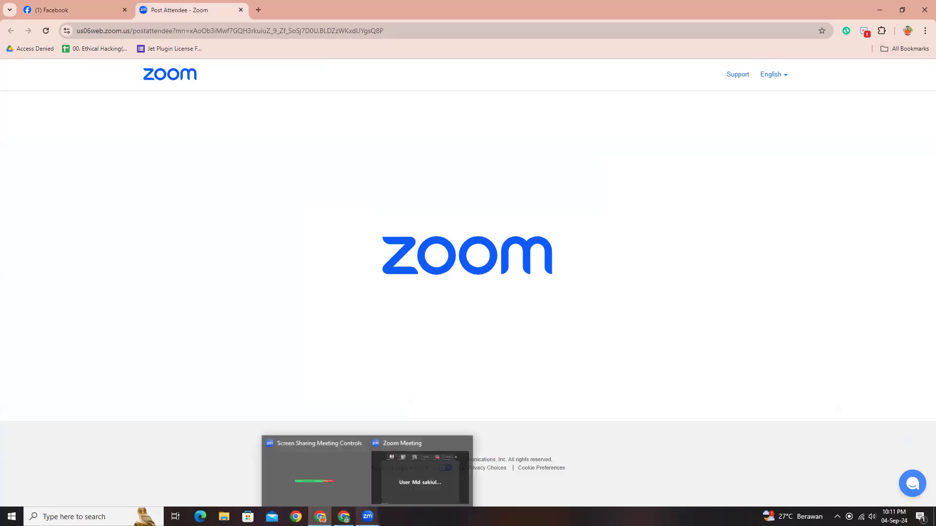
pyautogui.click(412, 479)
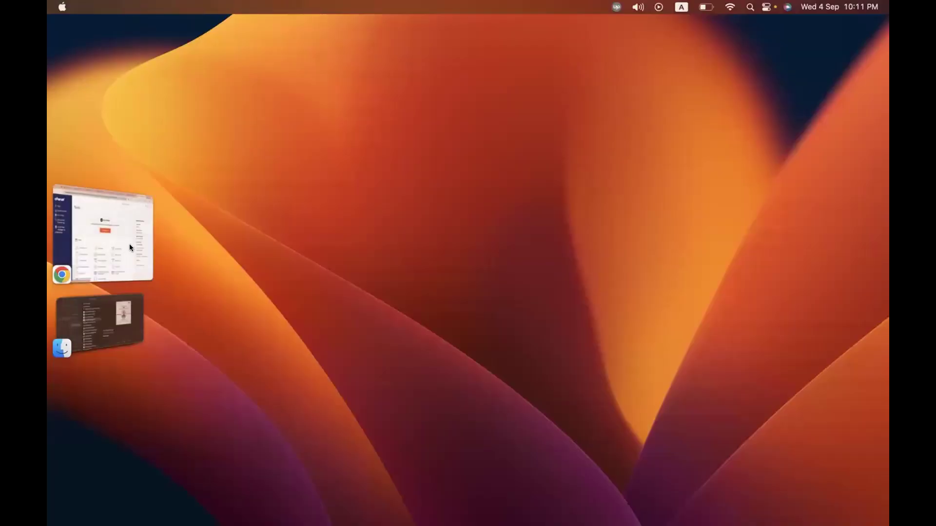
# Step: In the cPanel window, dismiss the offer to save the password and open the Zone Editor by searching the tools for "zone ed"
pyautogui.click(130, 245)
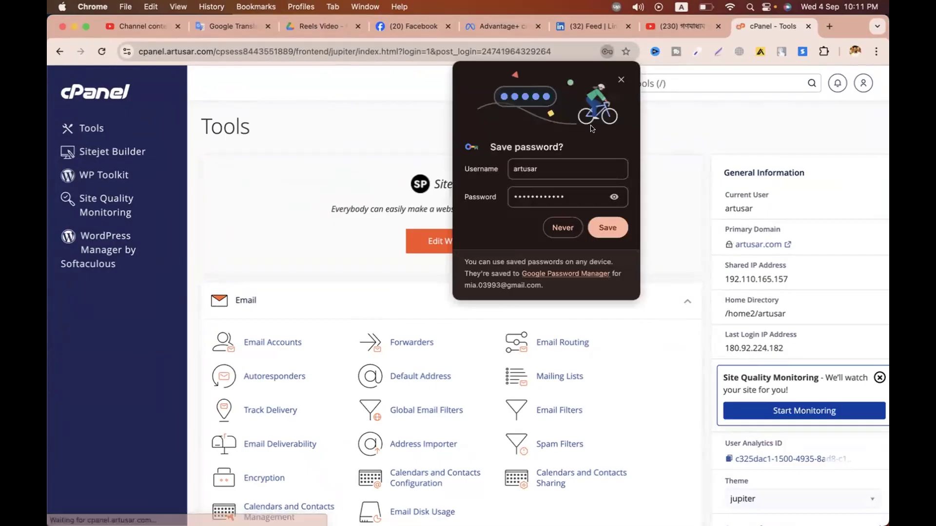
pyautogui.click(621, 79)
pyautogui.scroll(-3, 567, 187)
pyautogui.scroll(-8, 566, 187)
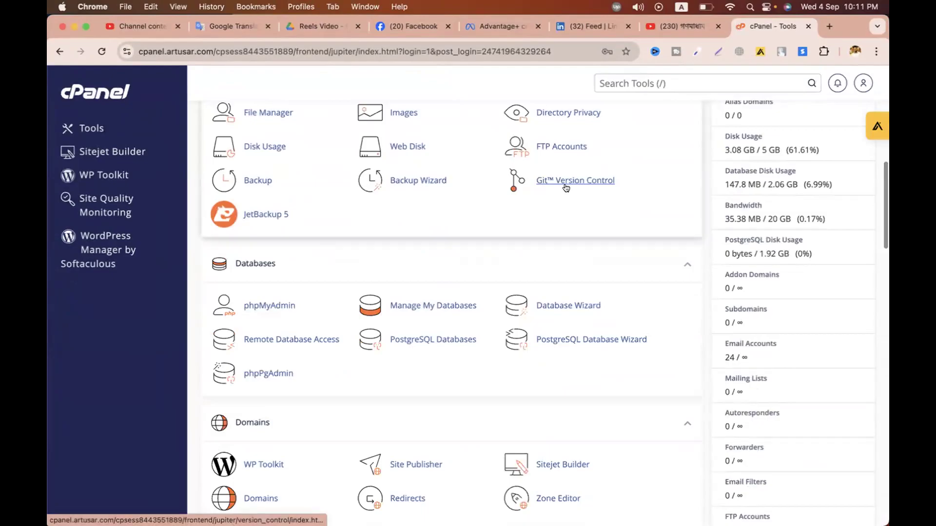
pyautogui.scroll(-6, 566, 187)
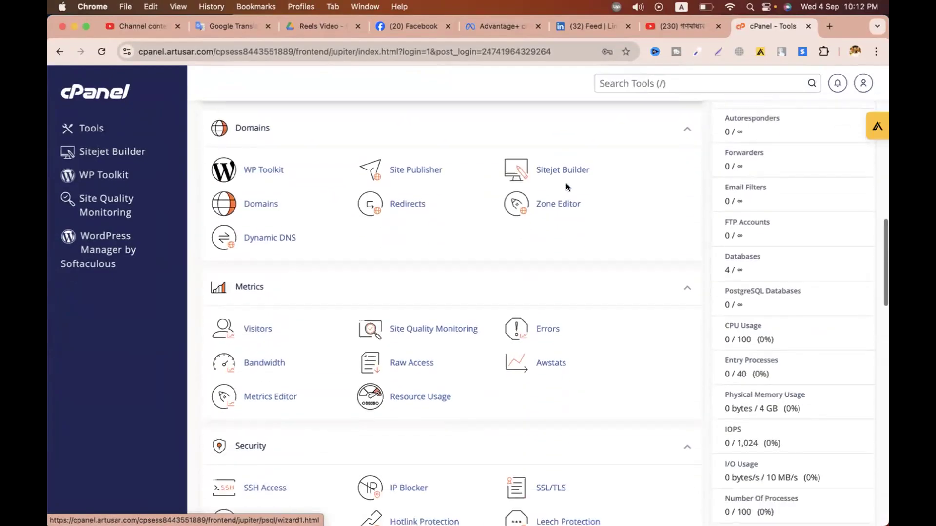
pyautogui.scroll(15, 566, 187)
pyautogui.click(624, 84)
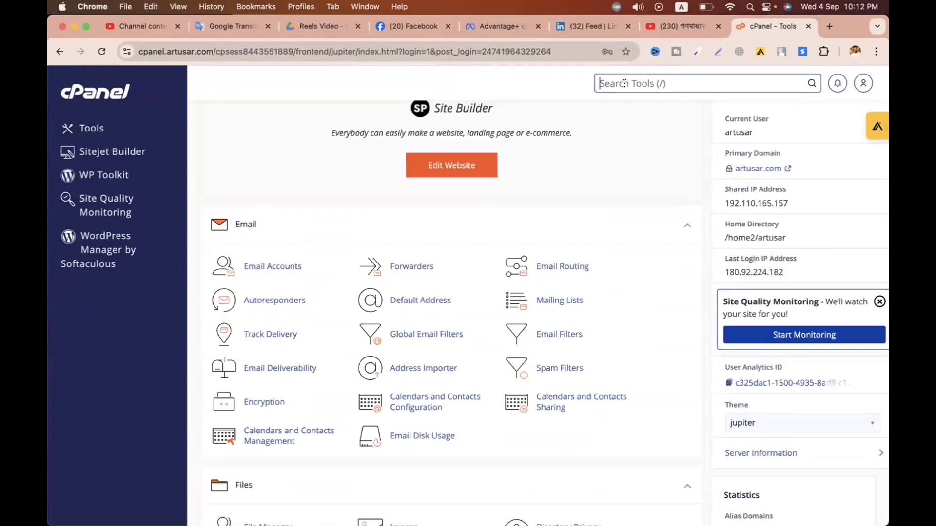
pyautogui.write('zone ed')
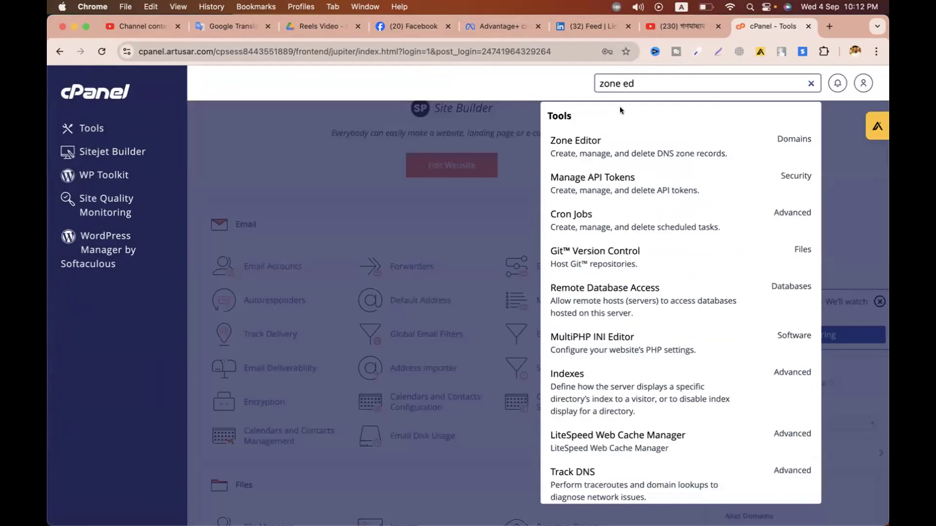
pyautogui.click(601, 140)
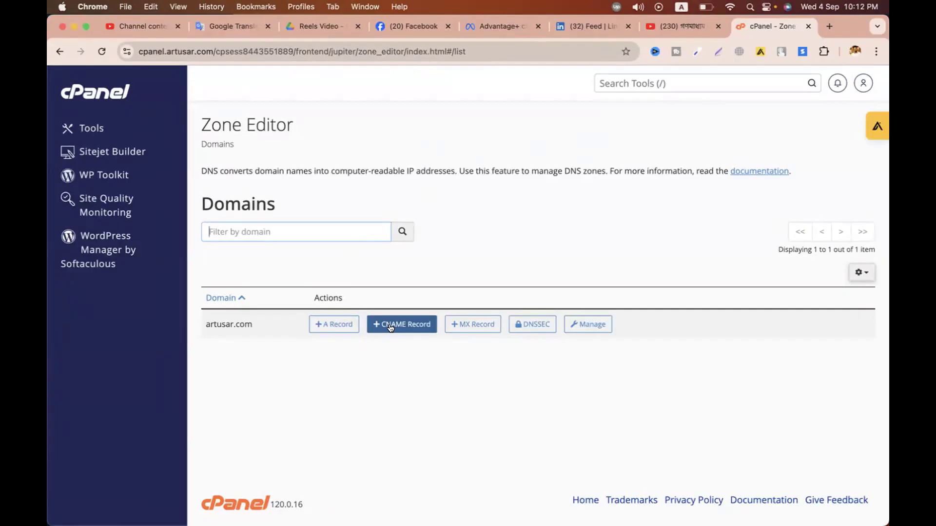
# Step: Manage the DNS zone of artusar.com and add a new blank record row
pyautogui.click(587, 326)
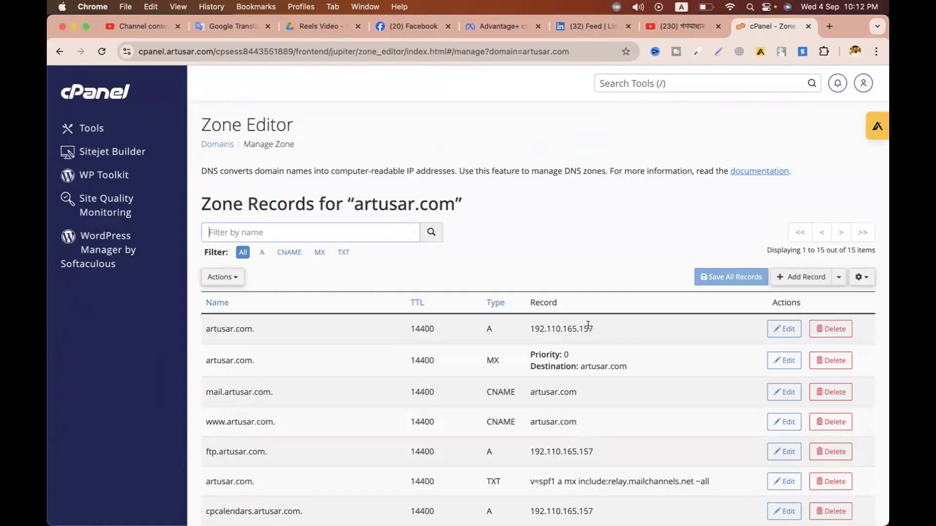
pyautogui.click(785, 278)
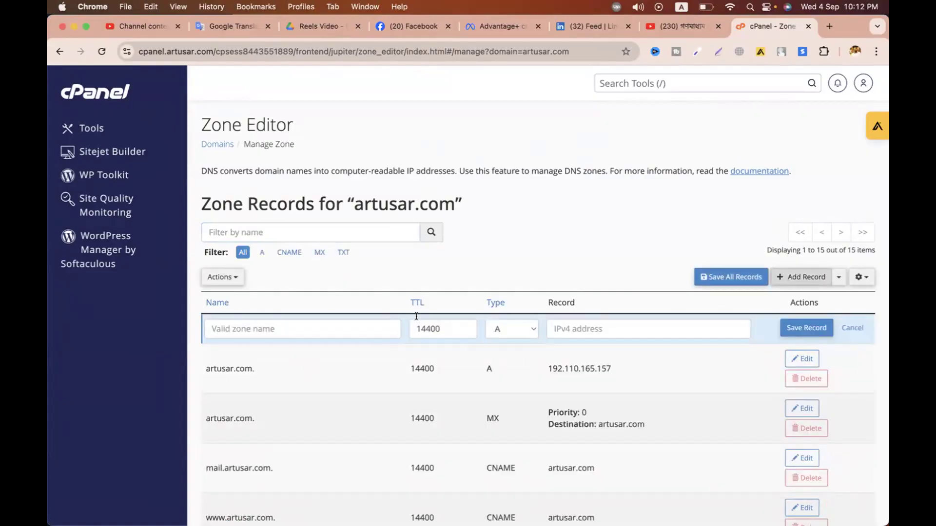
pyautogui.click(510, 327)
pyautogui.click(509, 328)
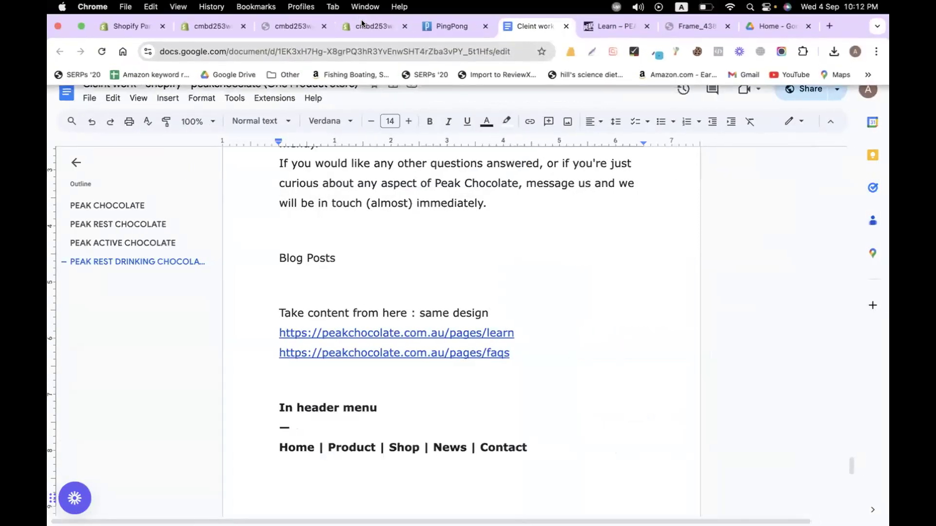
# Step: Switch to the cmbd253wax Shopify admin and start connecting an existing domain in the store's domain settings
pyautogui.click(362, 23)
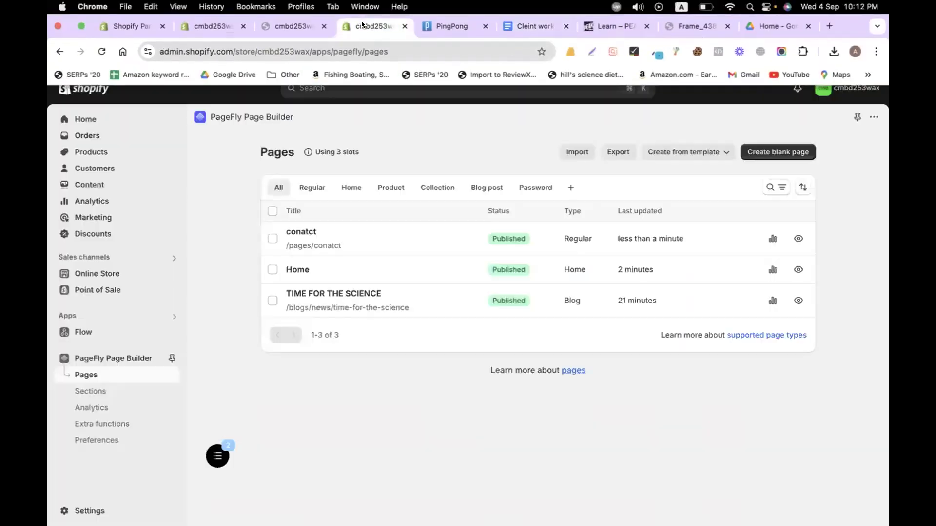
pyautogui.click(89, 511)
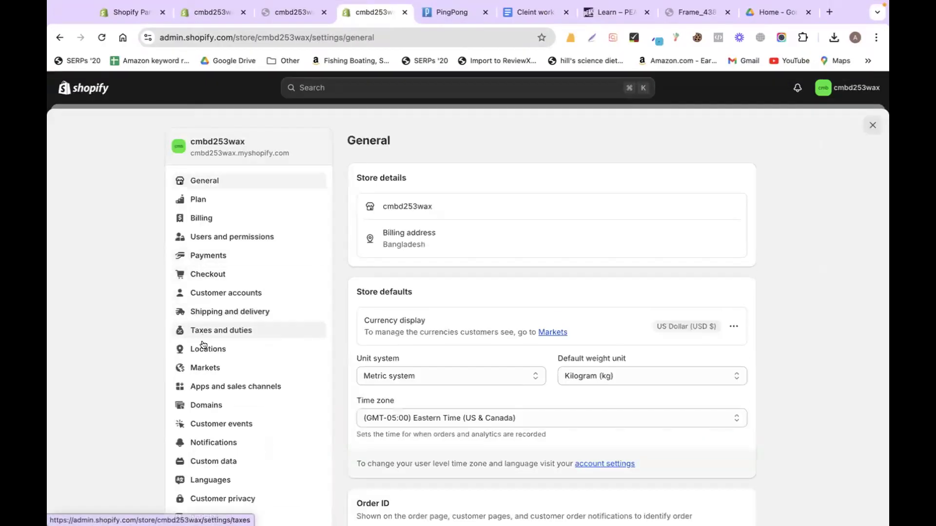
pyautogui.click(200, 404)
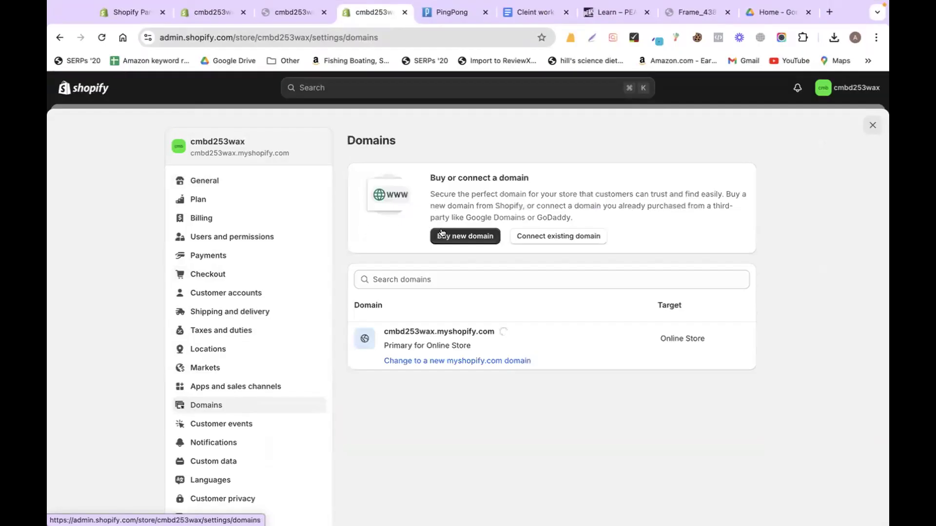
pyautogui.click(532, 236)
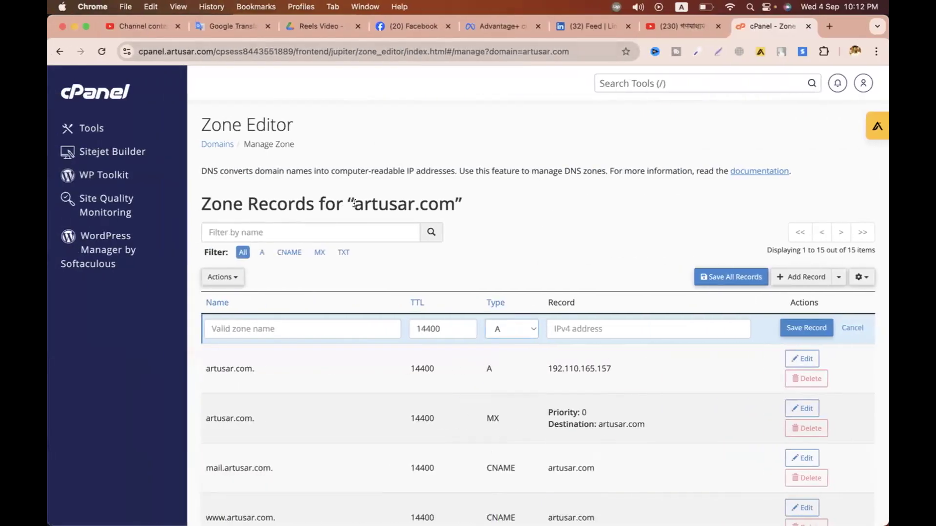
# Step: Copy artusar.com from the Zone Editor heading, submit it as the existing domain in Shopify and verify the connection
pyautogui.moveTo(353, 204); pyautogui.dragTo(452, 204)
pyautogui.press('super+c')
pyautogui.hotkey('ctrl', 'Right')
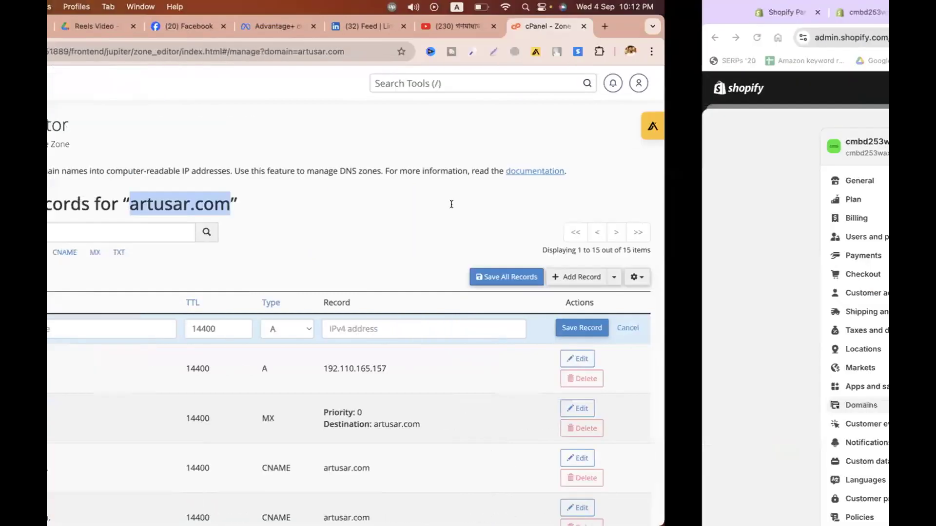
pyautogui.press('super+v')
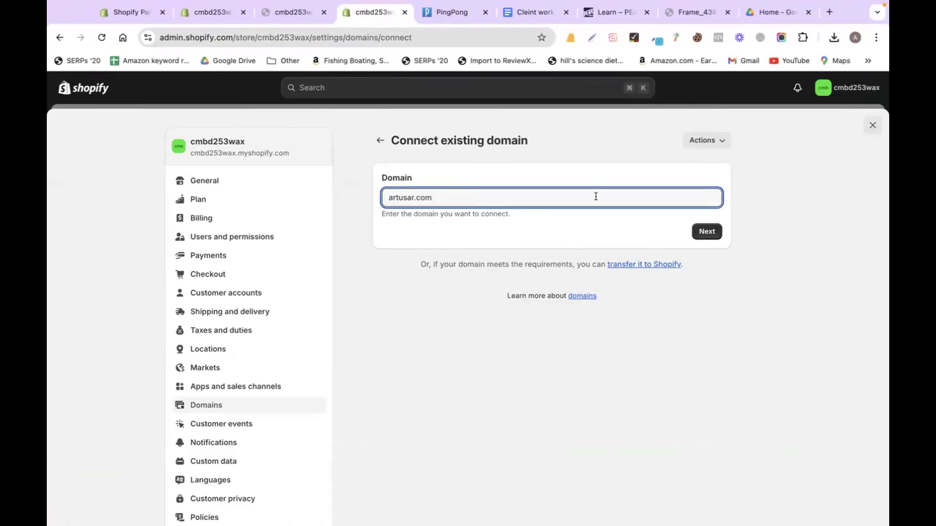
pyautogui.click(706, 231)
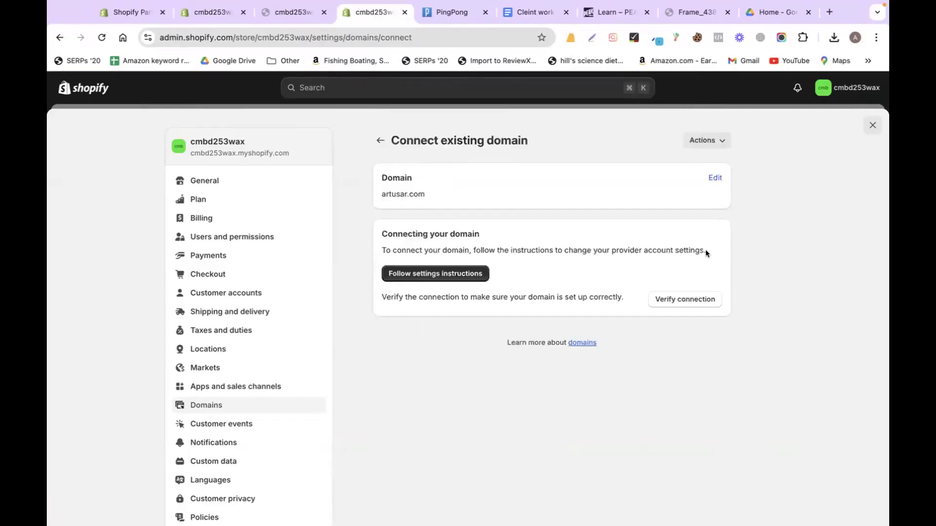
pyautogui.click(694, 300)
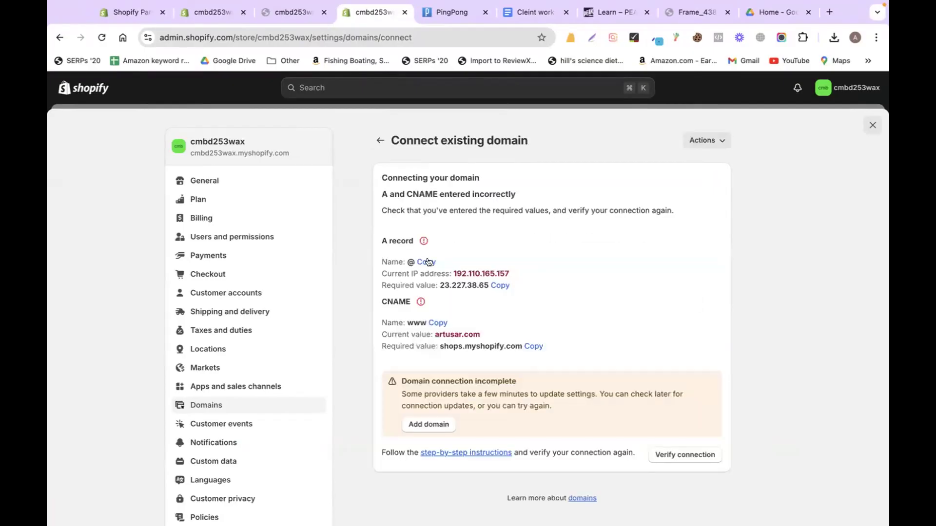
# Step: Copy the required A record value 23.227.38.65 from Shopify into the new type A record in the Zone Editor
pyautogui.moveTo(439, 286); pyautogui.dragTo(486, 282)
pyautogui.press('super+c')
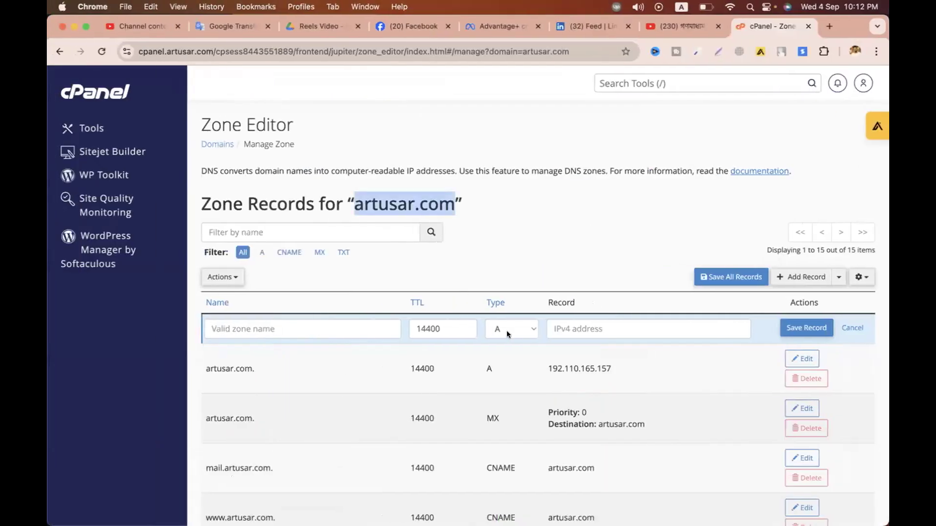
pyautogui.click(507, 330)
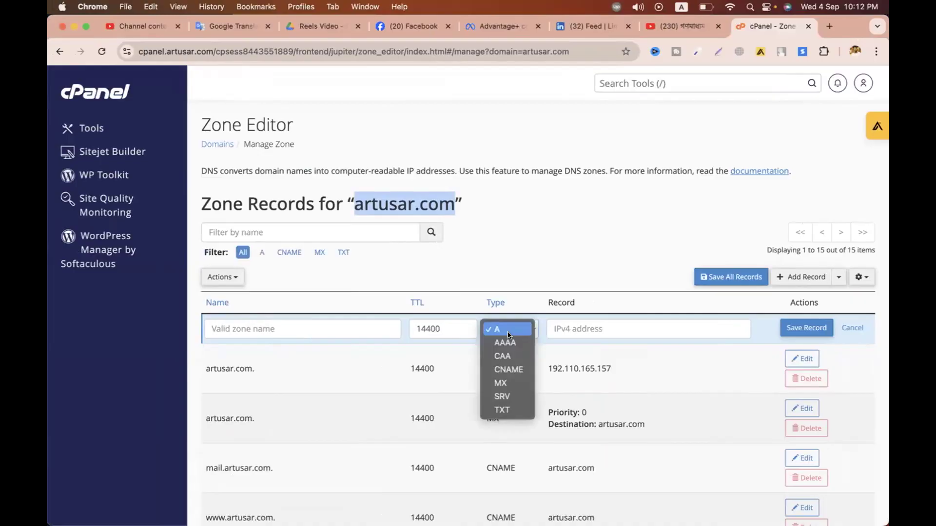
pyautogui.click(499, 327)
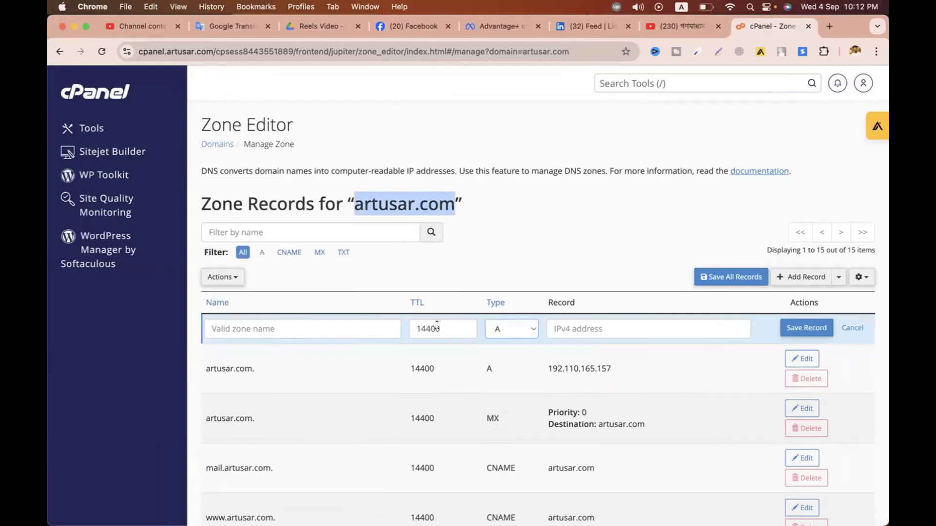
pyautogui.click(595, 329)
pyautogui.press('super+v')
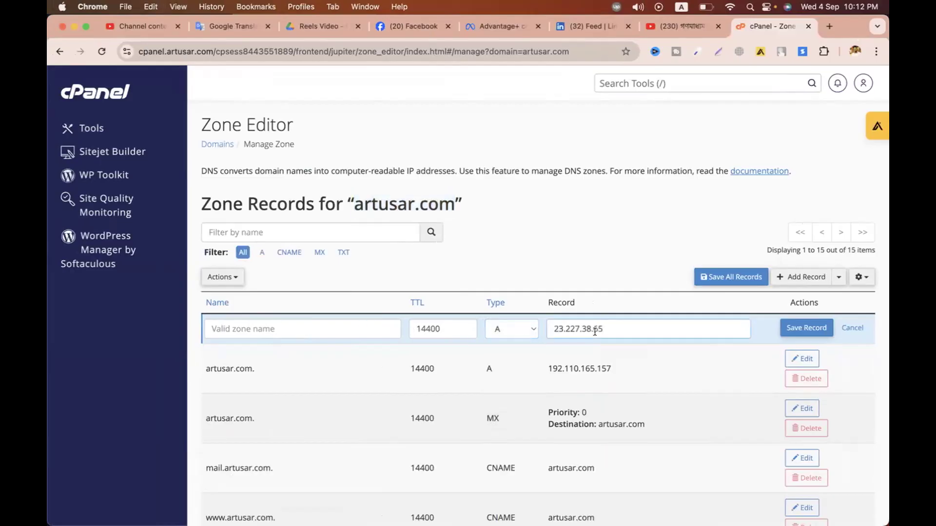
# Step: Try to use the A record name @ copied from Shopify as the new zone record's name
pyautogui.hotkey('ctrl', 'Right')
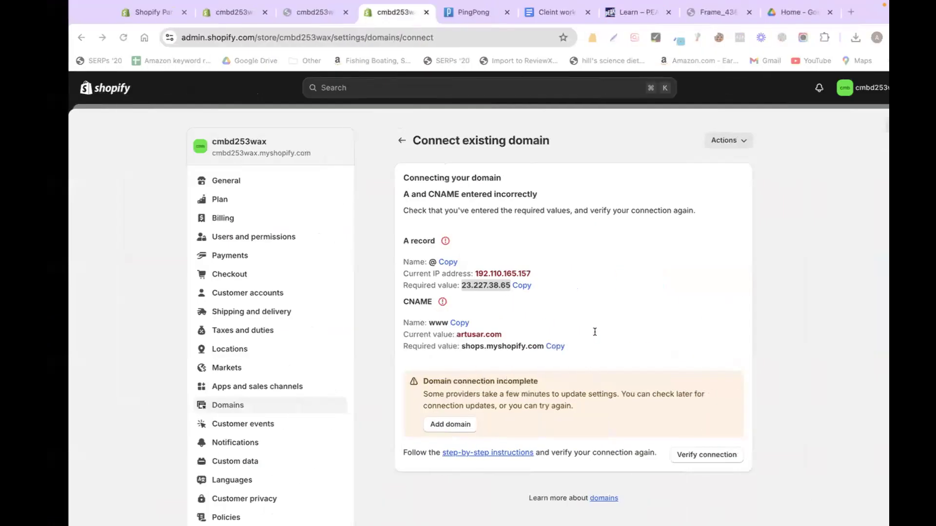
pyautogui.click(410, 260)
pyautogui.doubleClick(410, 260)
pyautogui.press('super+c')
pyautogui.hotkey('ctrl', 'Left')
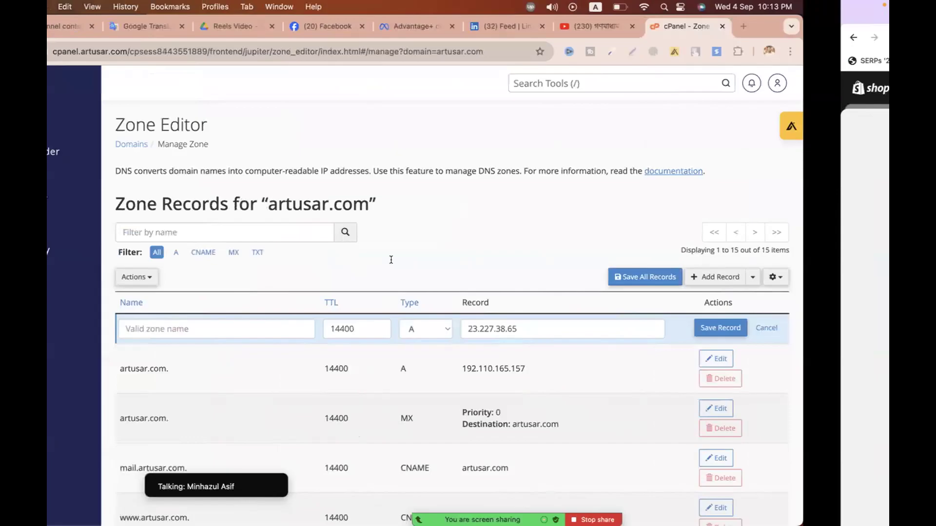
pyautogui.click(274, 323)
pyautogui.press('super+v')
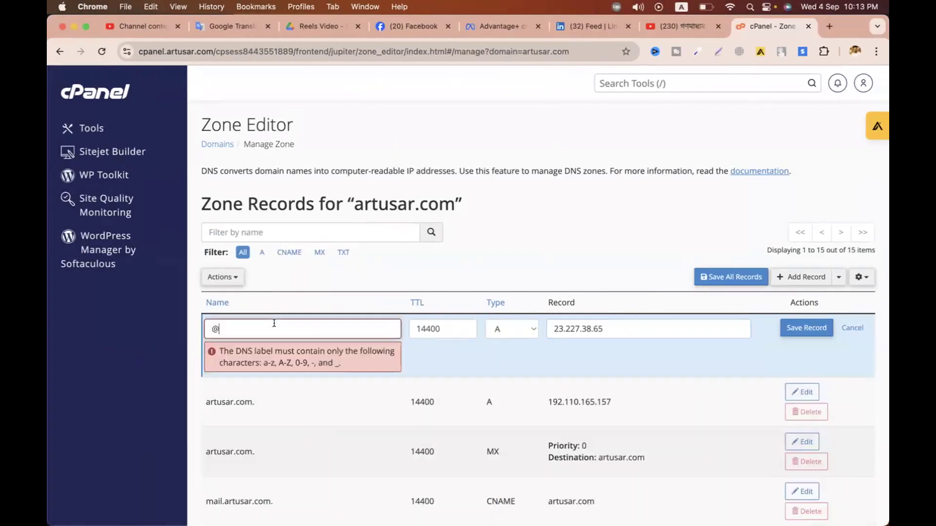
# Step: Replace the new A record's name with artusar.com copied from the zone heading
pyautogui.press('super+a')
pyautogui.moveTo(352, 202); pyautogui.dragTo(446, 203)
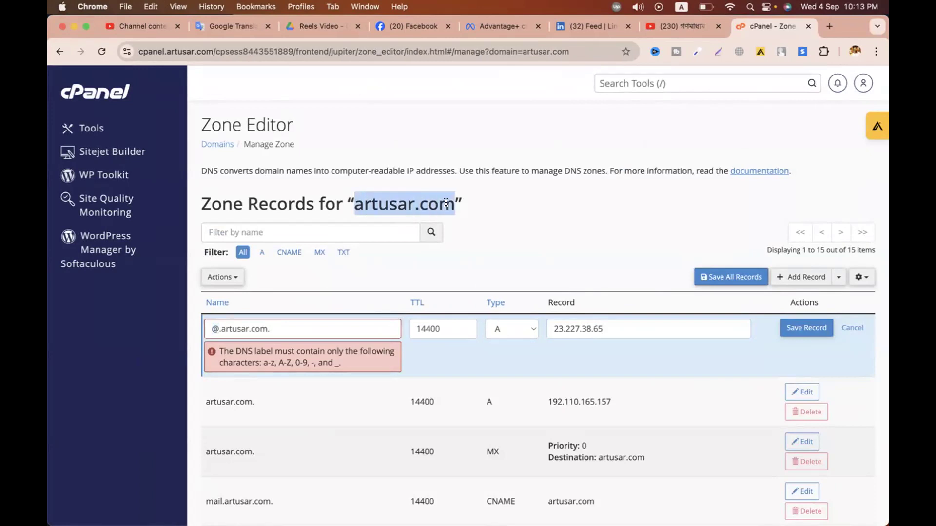
pyautogui.press('super+c')
pyautogui.click(323, 326)
pyautogui.press('super+a')
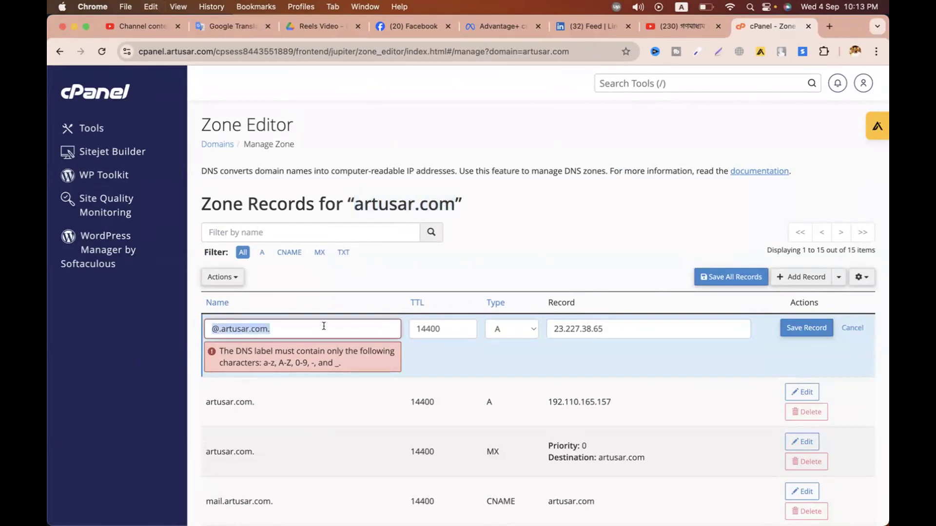
pyautogui.press('super+v')
pyautogui.click(597, 235)
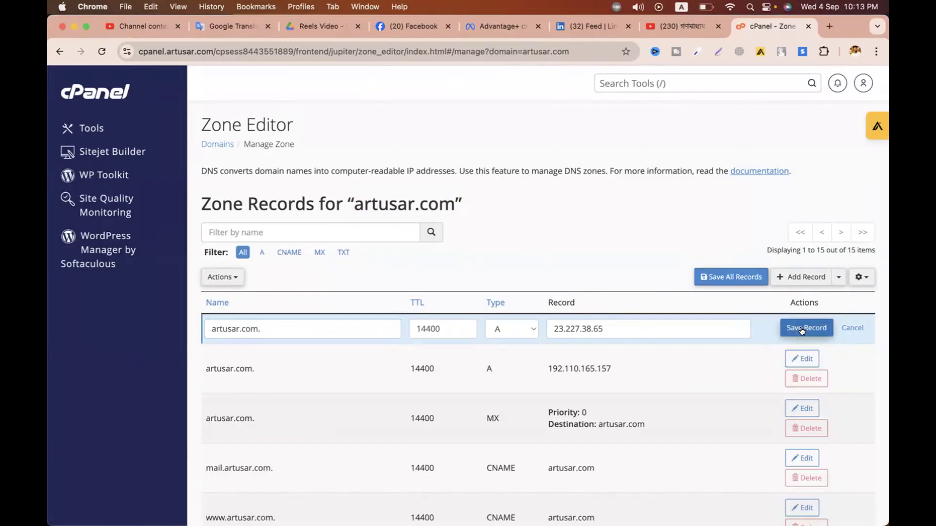
# Step: Change the new record's type to CNAME and set its name to www, copied from Shopify's CNAME details
pyautogui.hotkey('ctrl', 'Right')
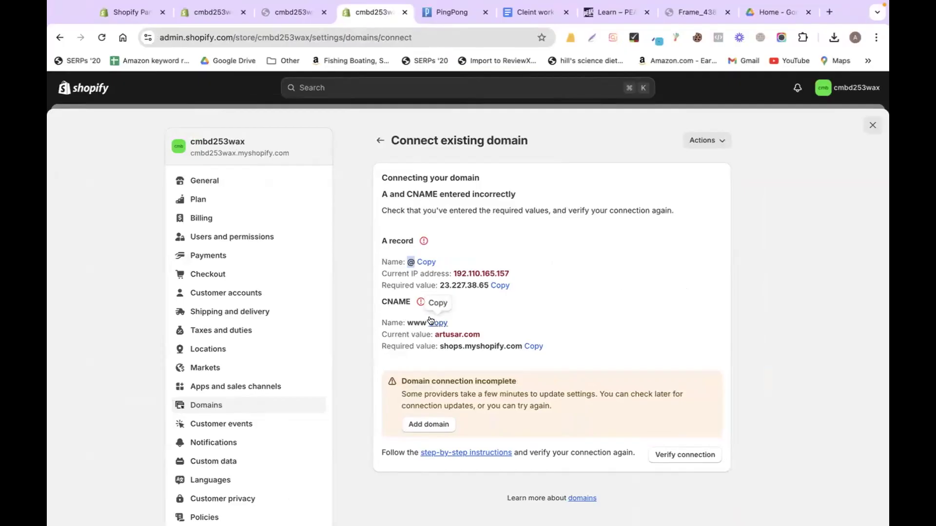
pyautogui.doubleClick(410, 320)
pyautogui.hotkey('ctrl', 'Left')
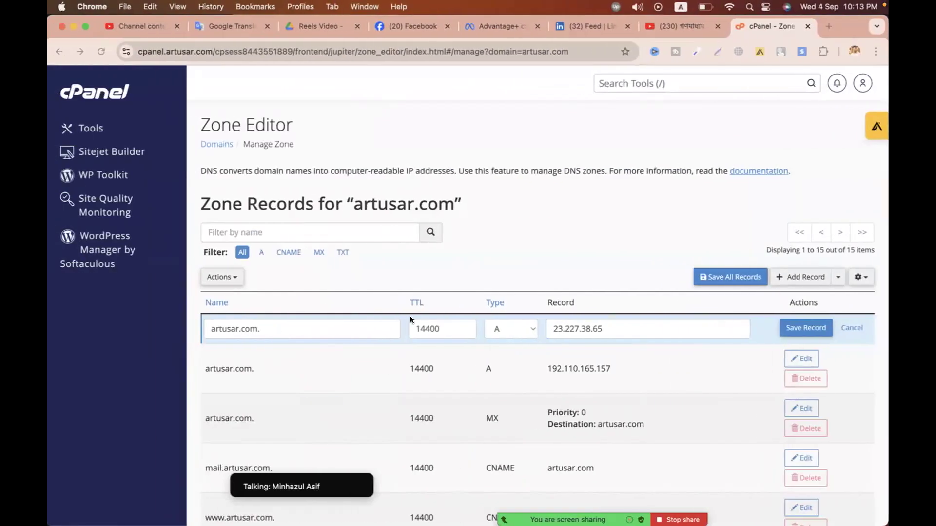
pyautogui.click(508, 327)
pyautogui.click(510, 372)
pyautogui.click(352, 324)
pyautogui.press('super+a')
pyautogui.press('super+v')
# Step: Copy the required CNAME value shops.myshopify.com from Shopify and paste it as the new record's target in the Zone Editor
pyautogui.click(565, 328)
pyautogui.hotkey('ctrl', 'Right')
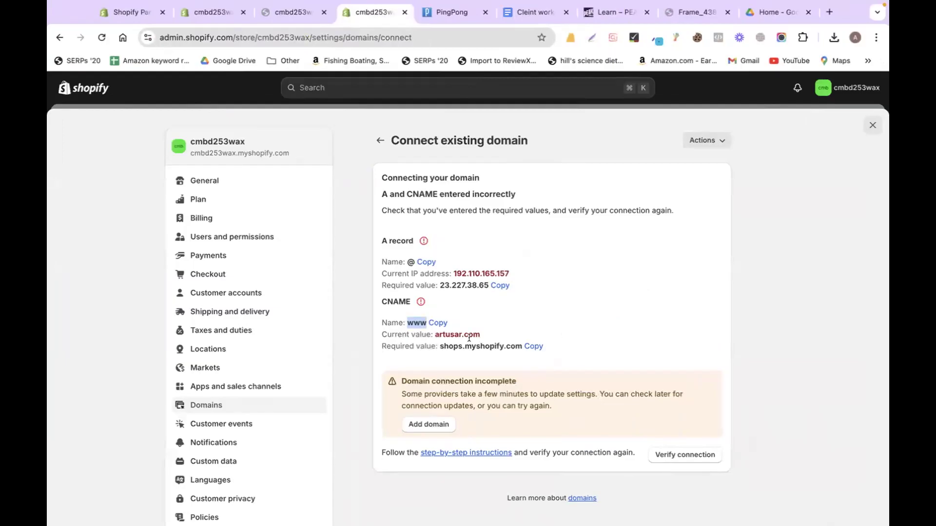
pyautogui.moveTo(440, 346); pyautogui.dragTo(517, 344)
pyautogui.press('super+c')
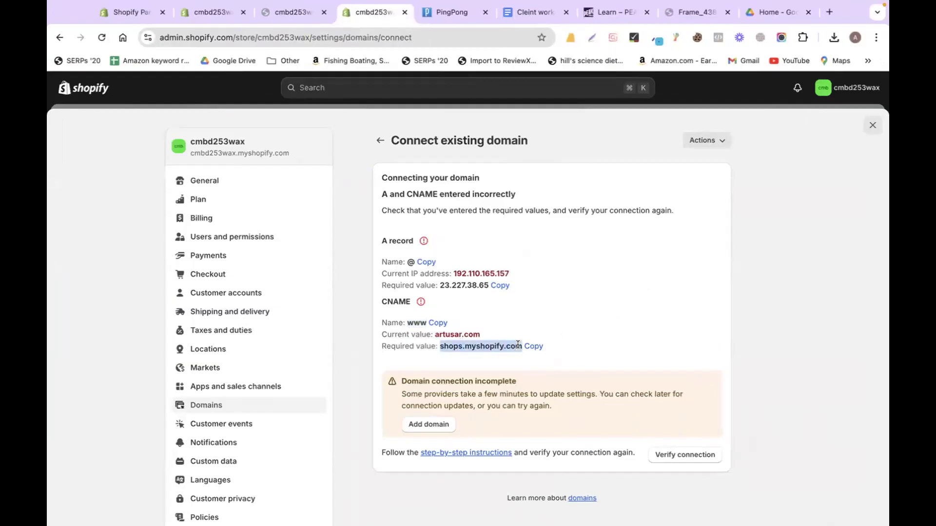
pyautogui.hotkey('ctrl', 'Left')
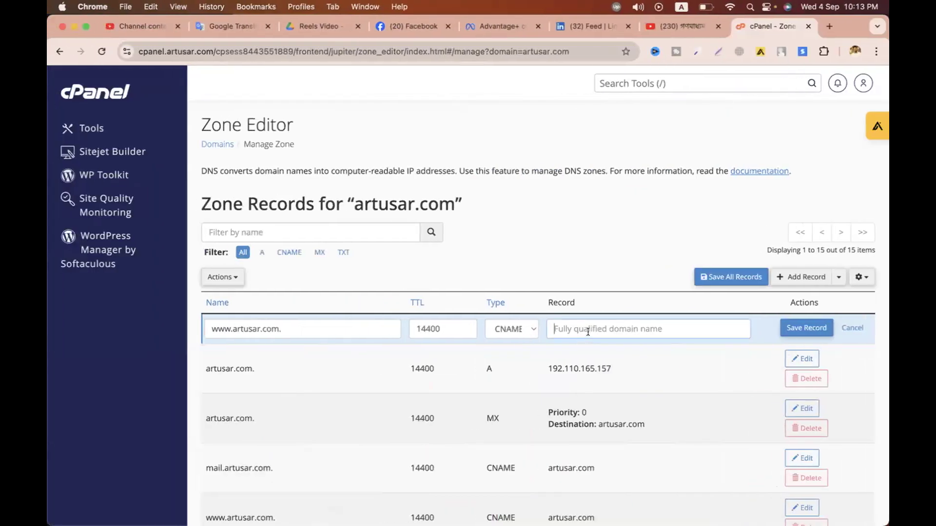
pyautogui.click(588, 332)
pyautogui.press('super+v')
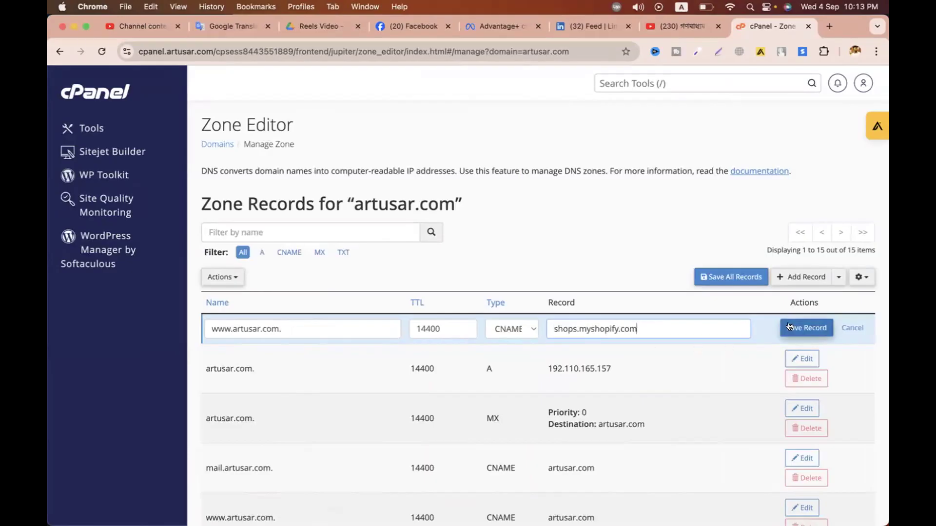